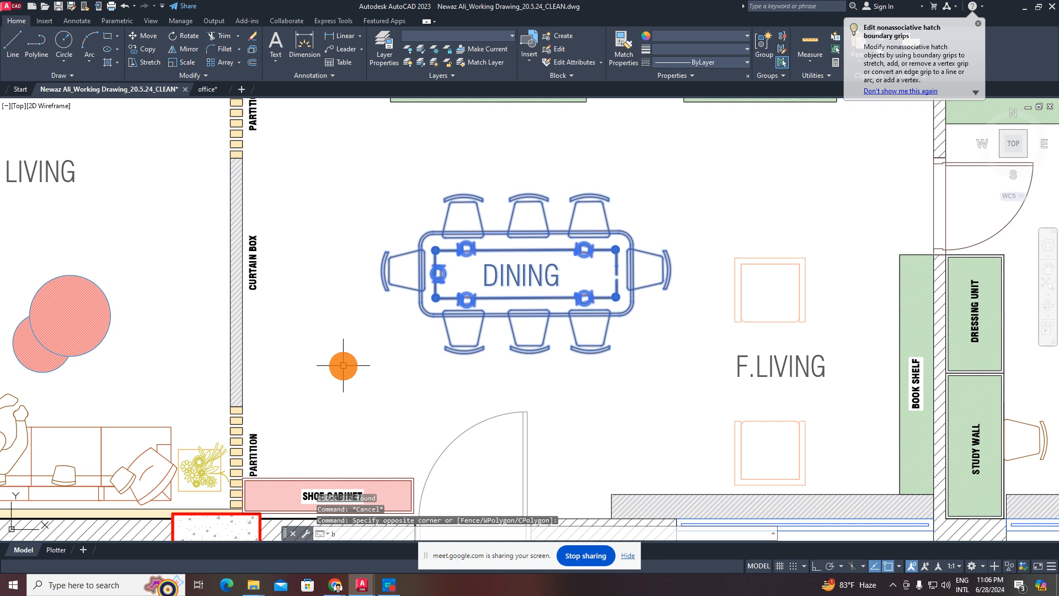
# - Convert the selected dining table set into a block named hknikikjk and check that it selects as one object
pyautogui.press('Return')
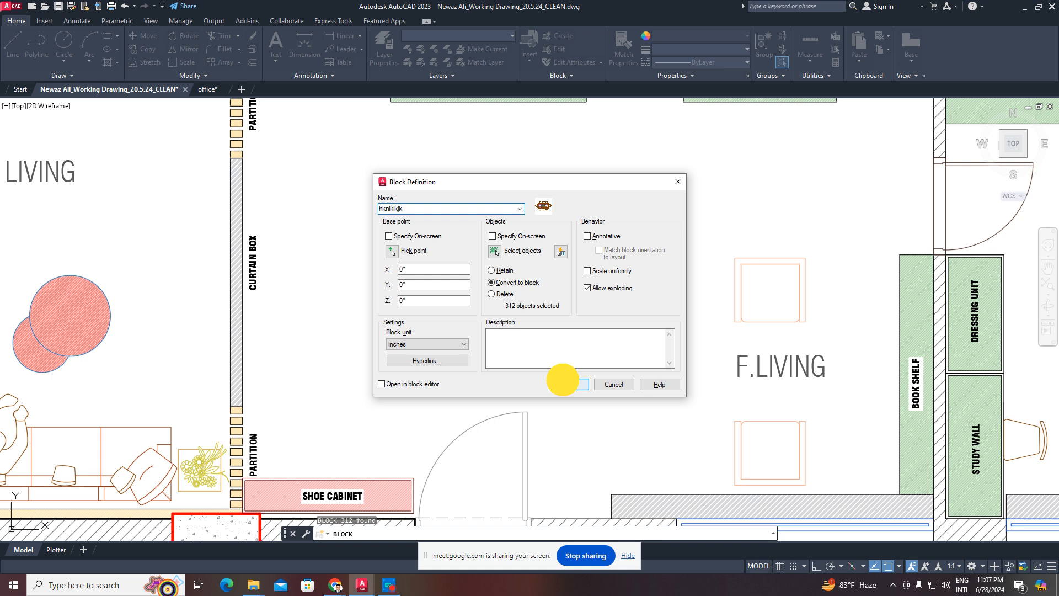
pyautogui.click(563, 380)
pyautogui.click(569, 251)
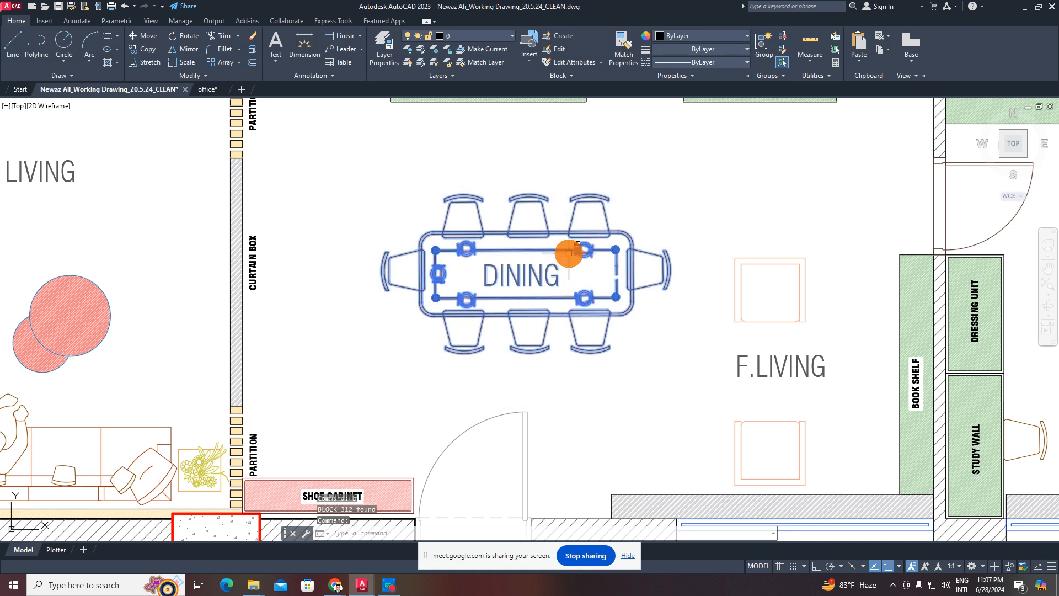
pyautogui.moveTo(570, 282); pyautogui.dragTo(586, 326, button='middle')
pyautogui.press('Escape')
pyautogui.click(644, 260)
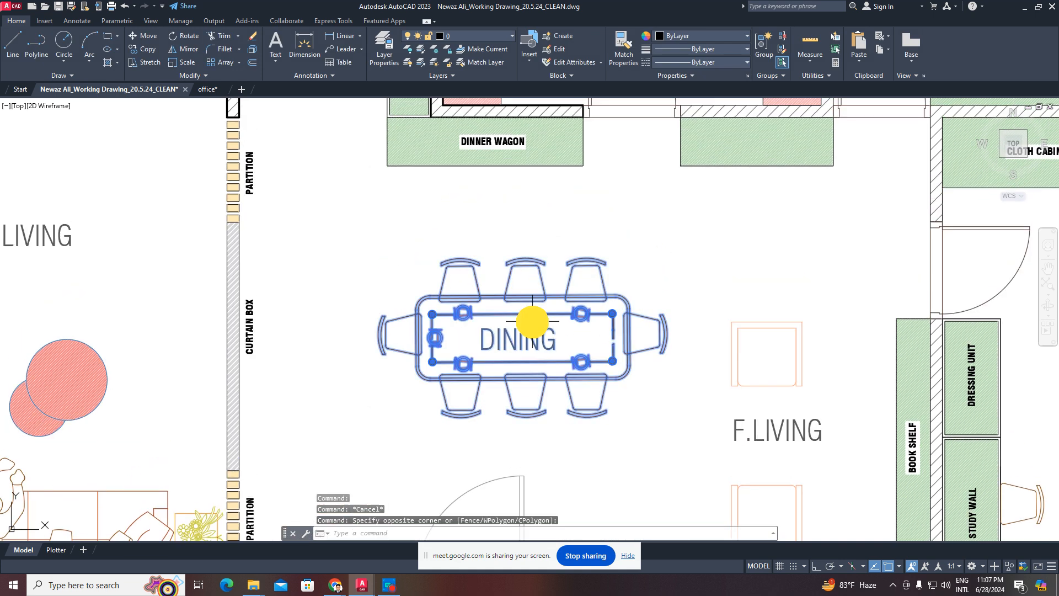
pyautogui.press('Escape')
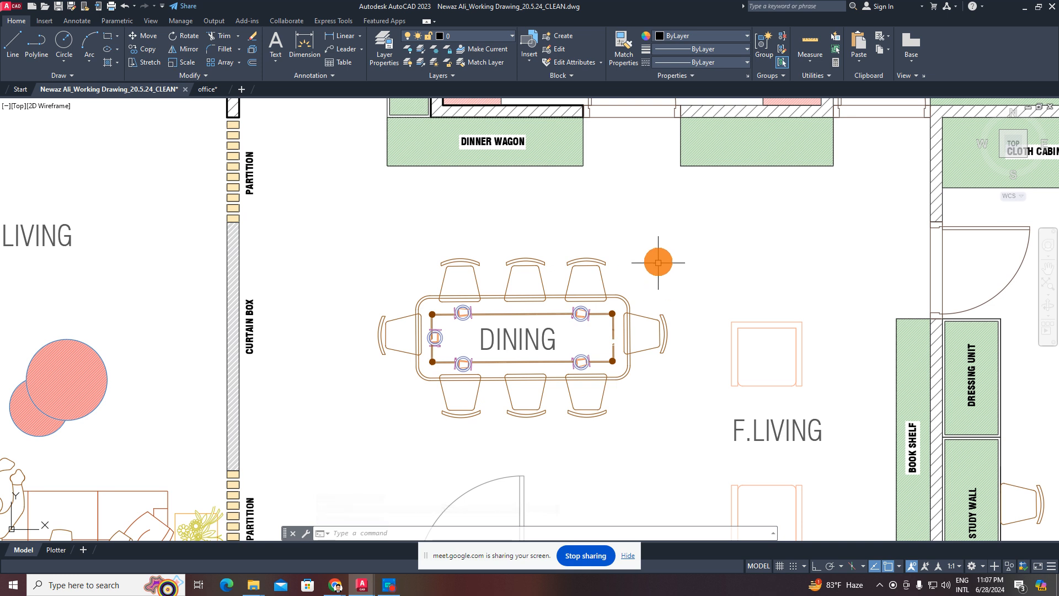
pyautogui.click(666, 247)
pyautogui.press('Escape')
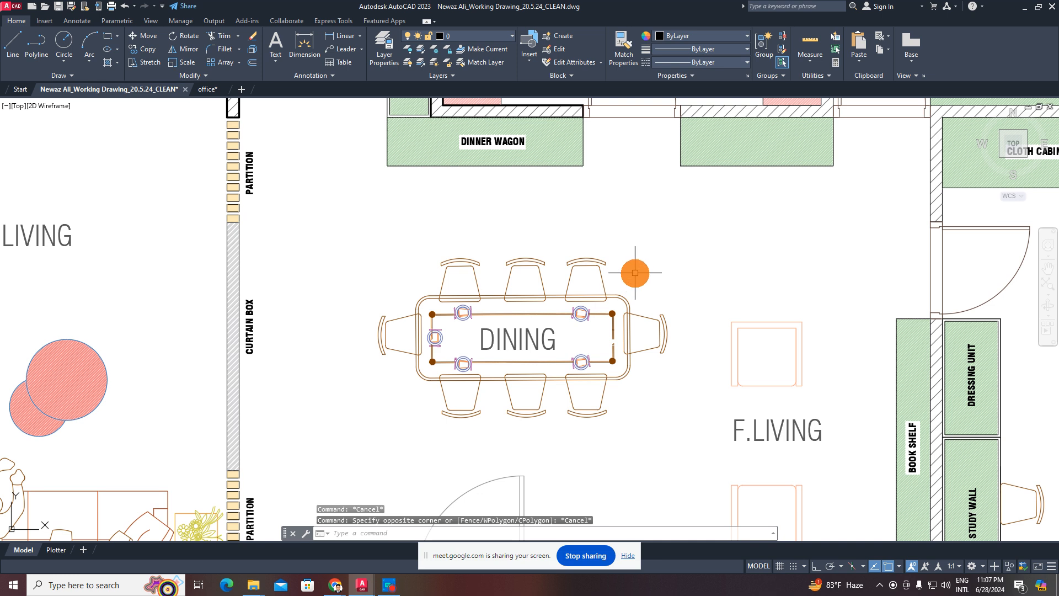
# - Explode the dining table block into its component objects
pyautogui.click(697, 241)
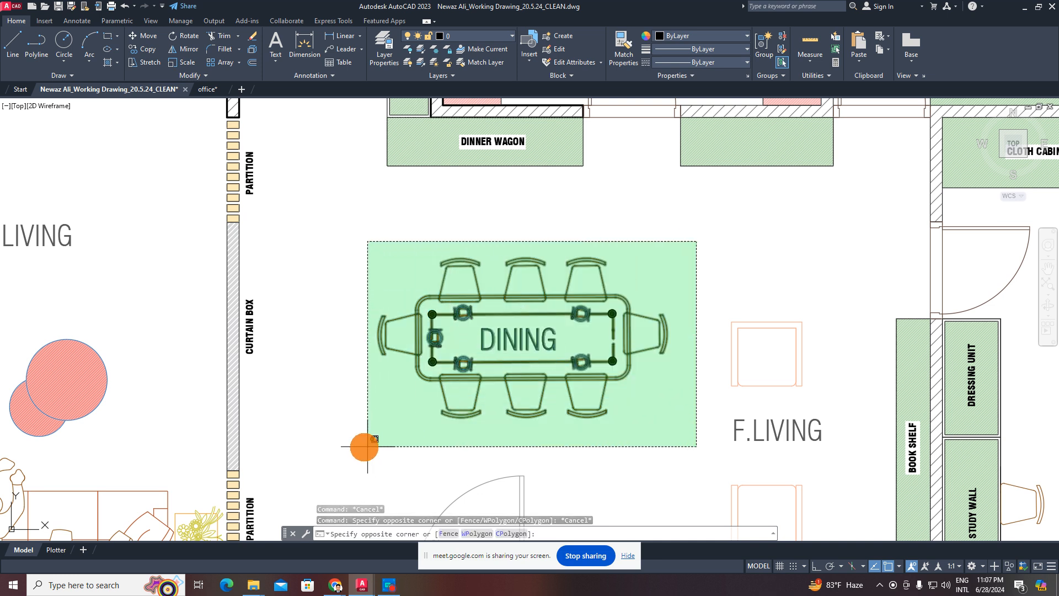
pyautogui.click(367, 447)
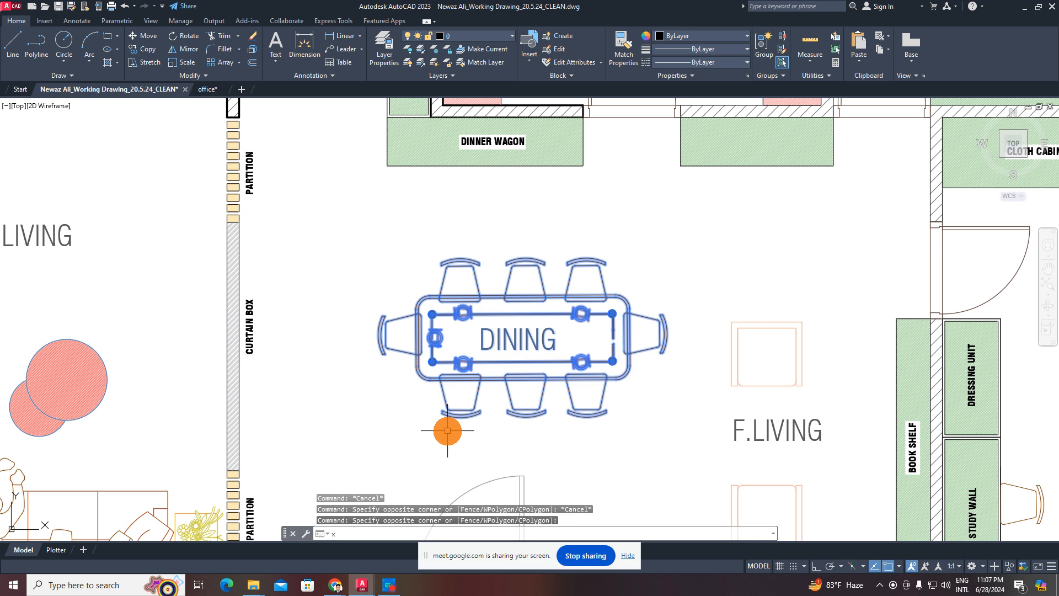
pyautogui.press('Return')
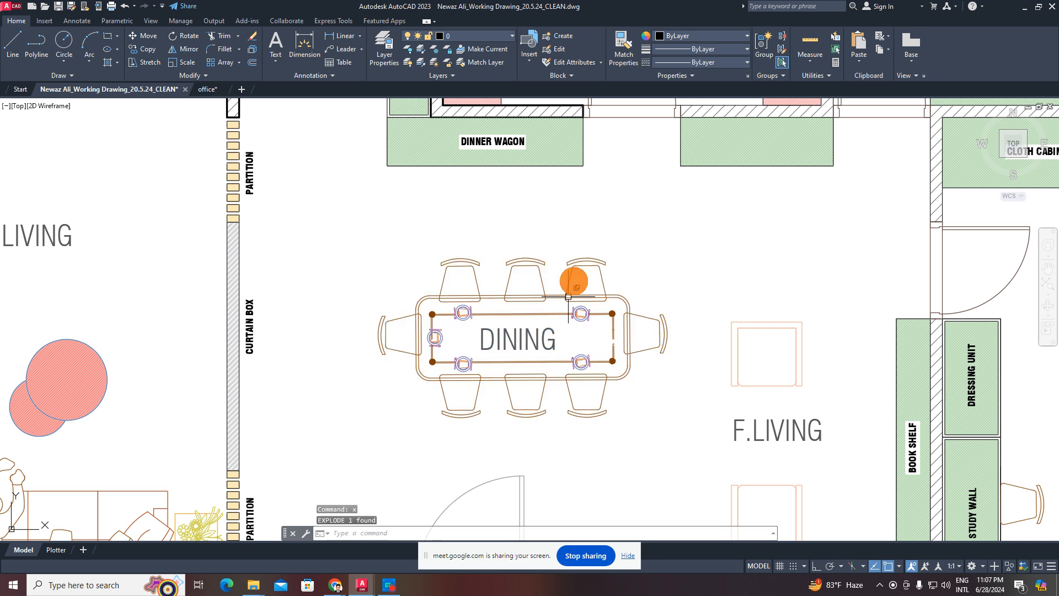
# - Select individual pieces of the dining chairs to check that the exploded set consists of separate objects
pyautogui.click(569, 261)
pyautogui.press('Escape')
pyautogui.click(518, 260)
pyautogui.press('Escape')
pyautogui.click(472, 261)
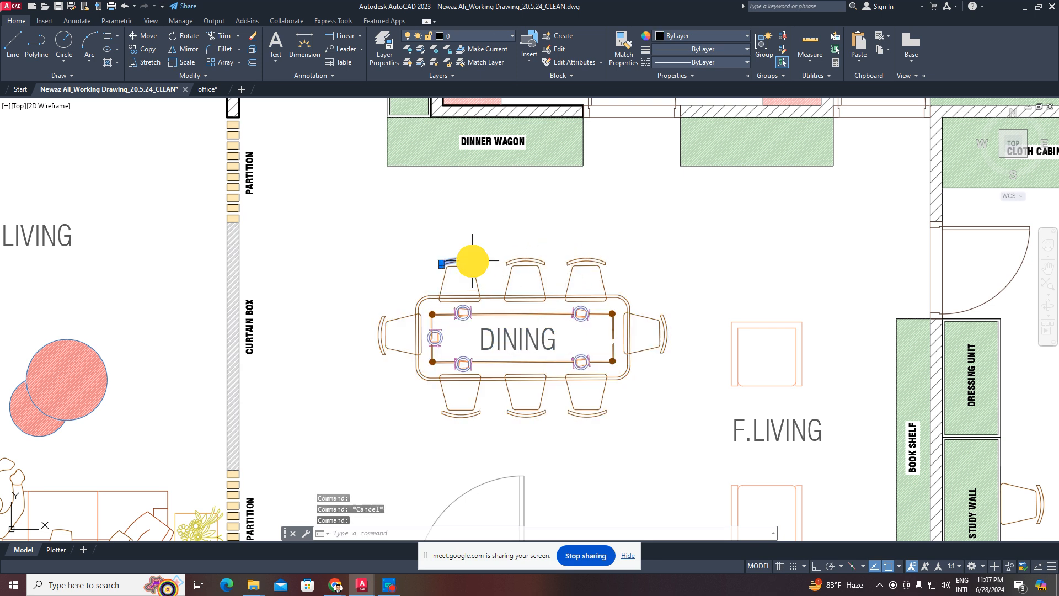
pyautogui.press('Escape')
pyautogui.click(362, 241)
pyautogui.press('Escape')
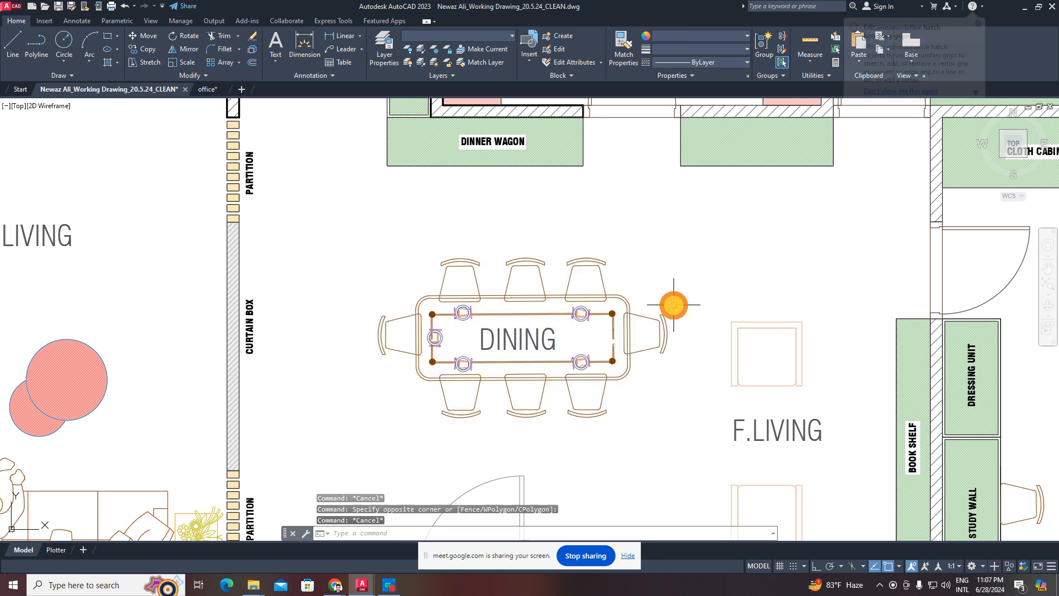
pyautogui.click(709, 255)
pyautogui.press('Escape')
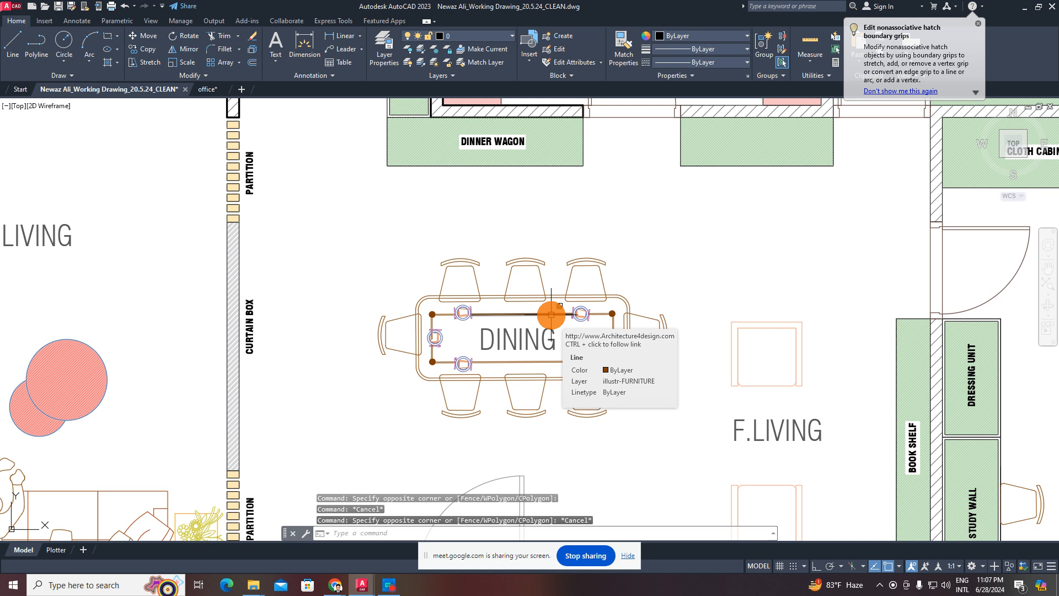
# - Examine the residence floor plans, the false ceiling plan and the elevation sheets laid out in model space
pyautogui.scroll(-5, 551, 315)
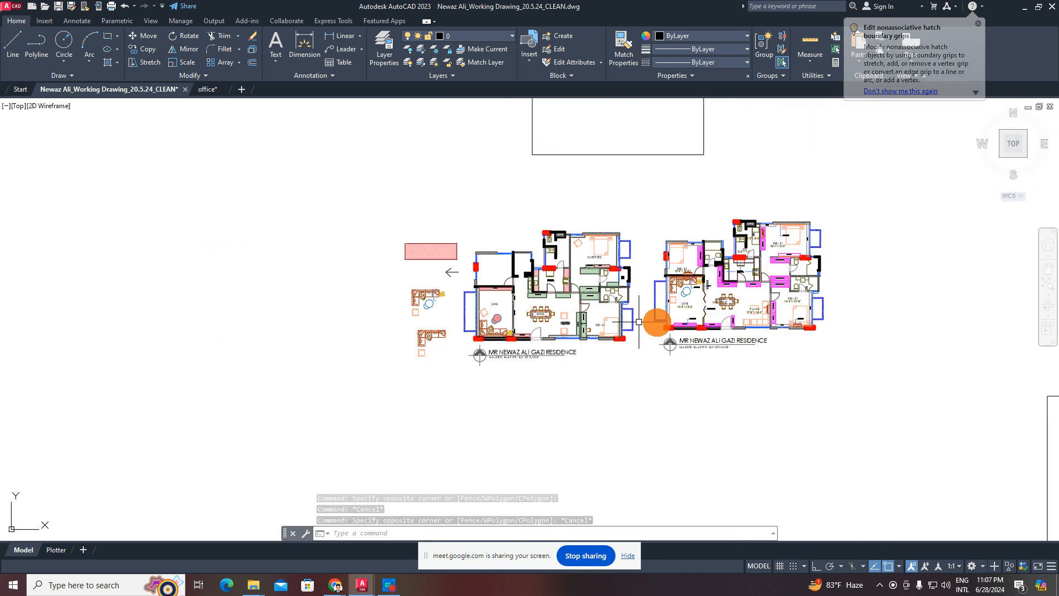
pyautogui.moveTo(656, 322); pyautogui.dragTo(359, 375, button='middle')
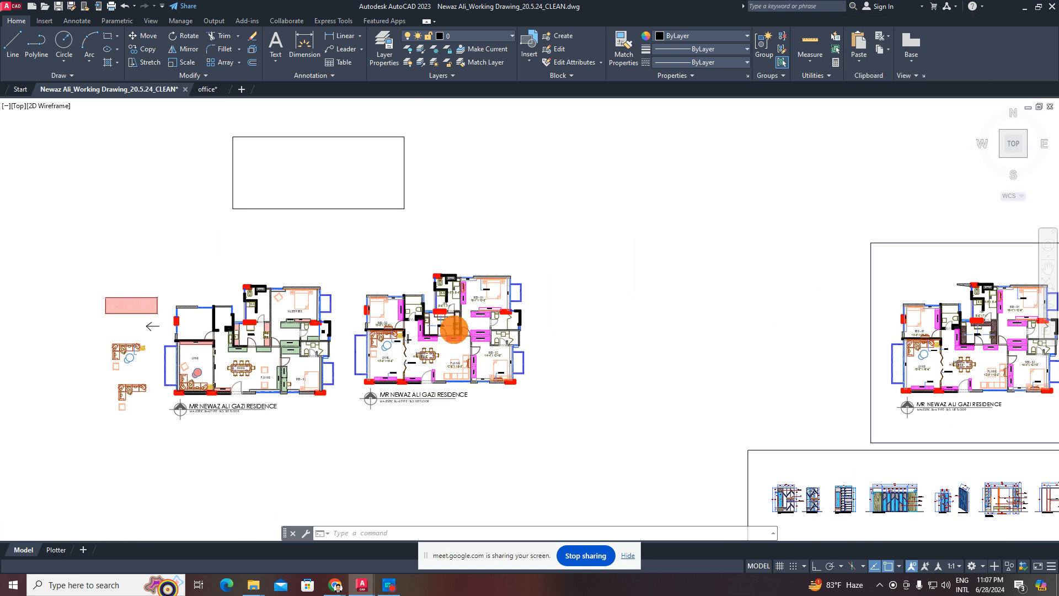
pyautogui.scroll(-4, 554, 358)
pyautogui.moveTo(761, 416)
pyautogui.mouseDown(button='middle')
pyautogui.moveTo(574, 372)
pyautogui.moveTo(570, 286)
pyautogui.mouseUp(button='middle')
pyautogui.scroll(6, 573, 353)
pyautogui.scroll(-4, 564, 353)
pyautogui.scroll(6, 693, 264)
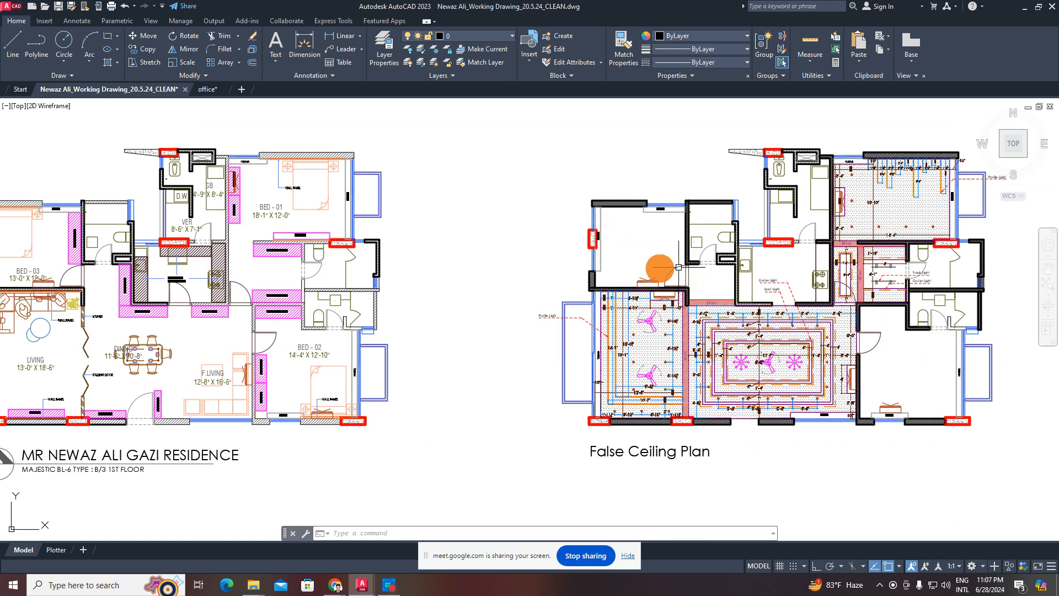
pyautogui.scroll(-6, 560, 265)
pyautogui.scroll(4, 484, 282)
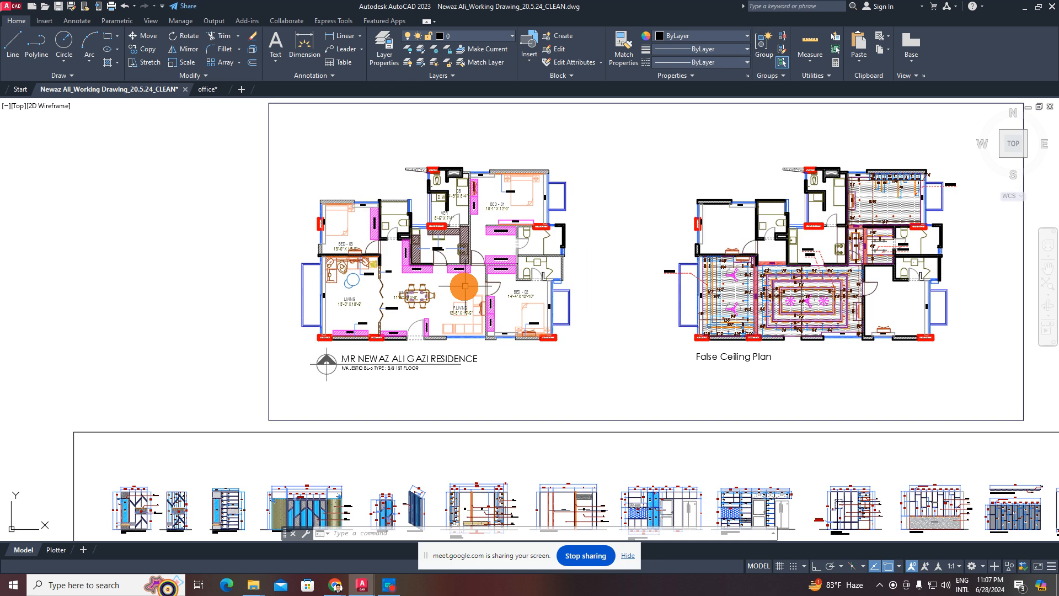
# - Compare the green-cabinet and magenta-cabinet versions of the residence floor plan
pyautogui.moveTo(276, 309); pyautogui.dragTo(647, 335, button='middle')
pyautogui.scroll(-4, 366, 347)
pyautogui.scroll(2, 139, 340)
pyautogui.moveTo(139, 340); pyautogui.dragTo(448, 320, button='middle')
pyautogui.scroll(5, 508, 303)
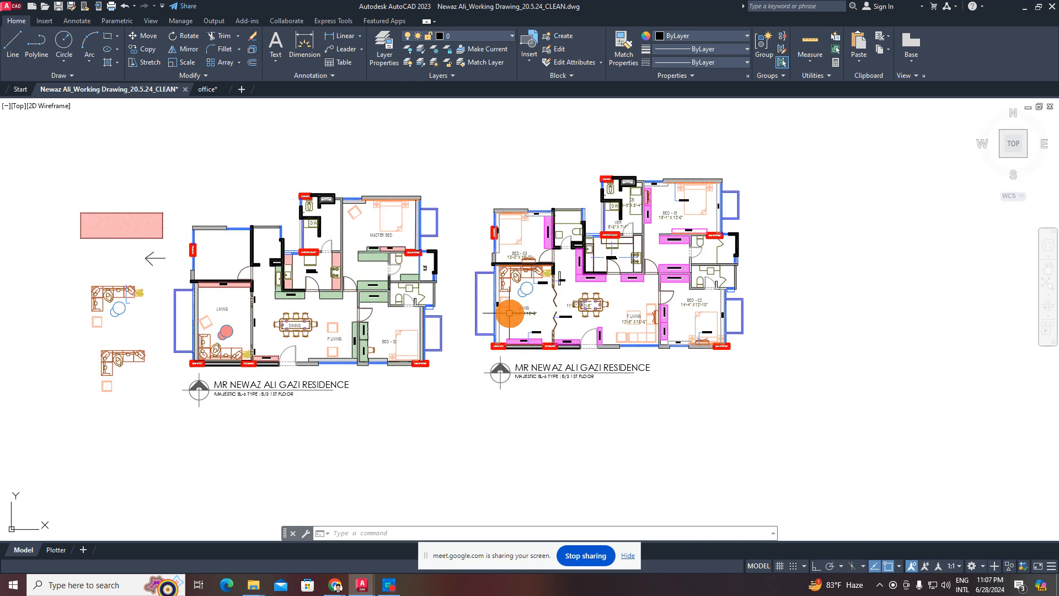
pyautogui.scroll(-2, 524, 279)
pyautogui.moveTo(525, 260)
pyautogui.mouseDown(button='middle')
pyautogui.moveTo(515, 277)
pyautogui.moveTo(557, 280)
pyautogui.mouseUp(button='middle')
pyautogui.scroll(2, 586, 222)
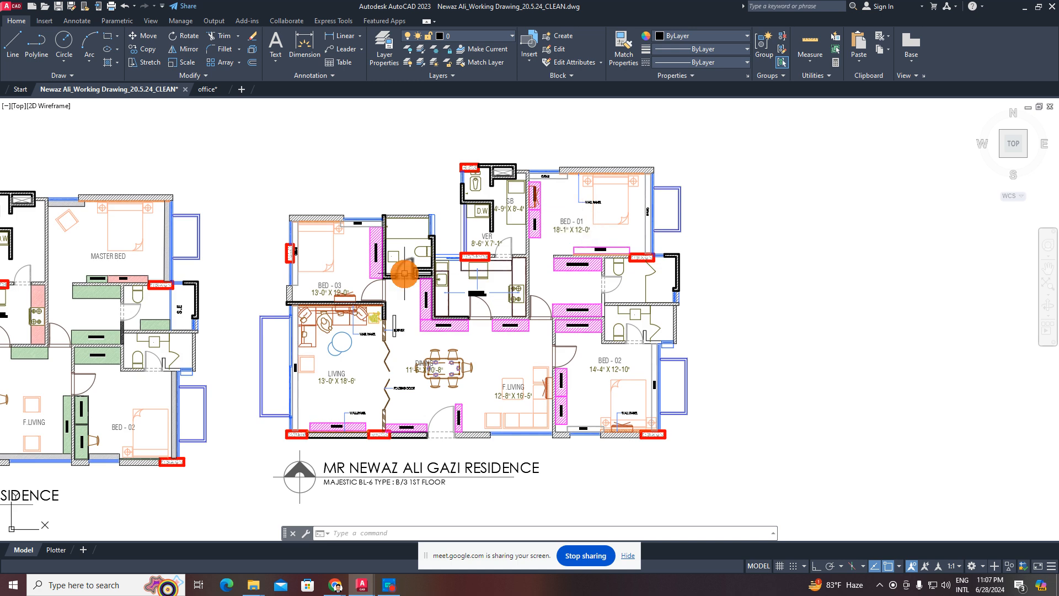
pyautogui.moveTo(406, 267); pyautogui.dragTo(545, 262, button='middle')
pyautogui.moveTo(396, 342); pyautogui.dragTo(578, 300, button='middle')
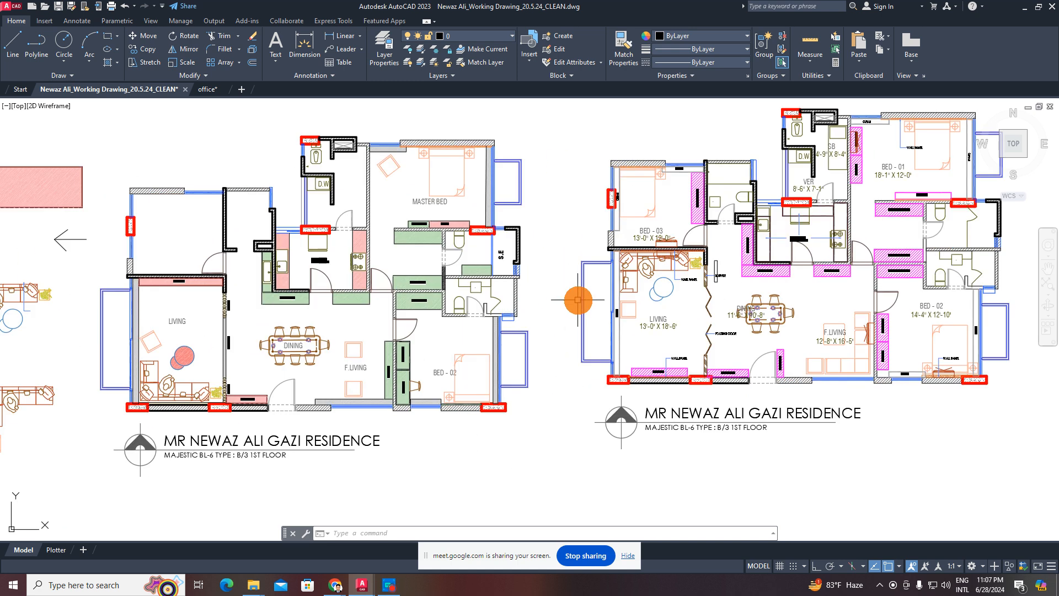
# - Copy the living room portion of the magenta-cabinet floor plan and paste it into empty space away from the drawings
pyautogui.scroll(3, 380, 277)
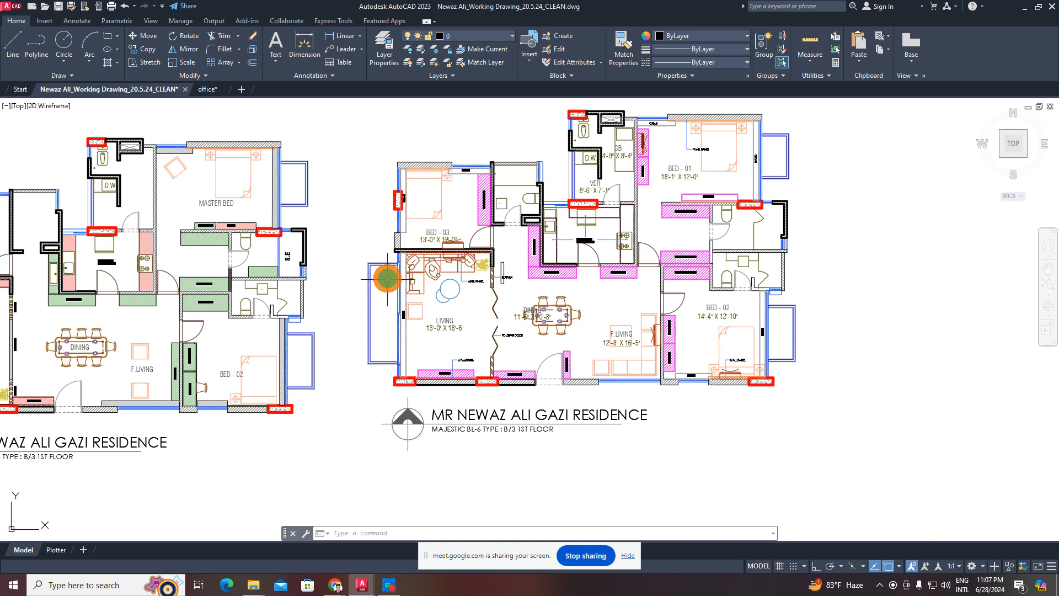
pyautogui.click(331, 225)
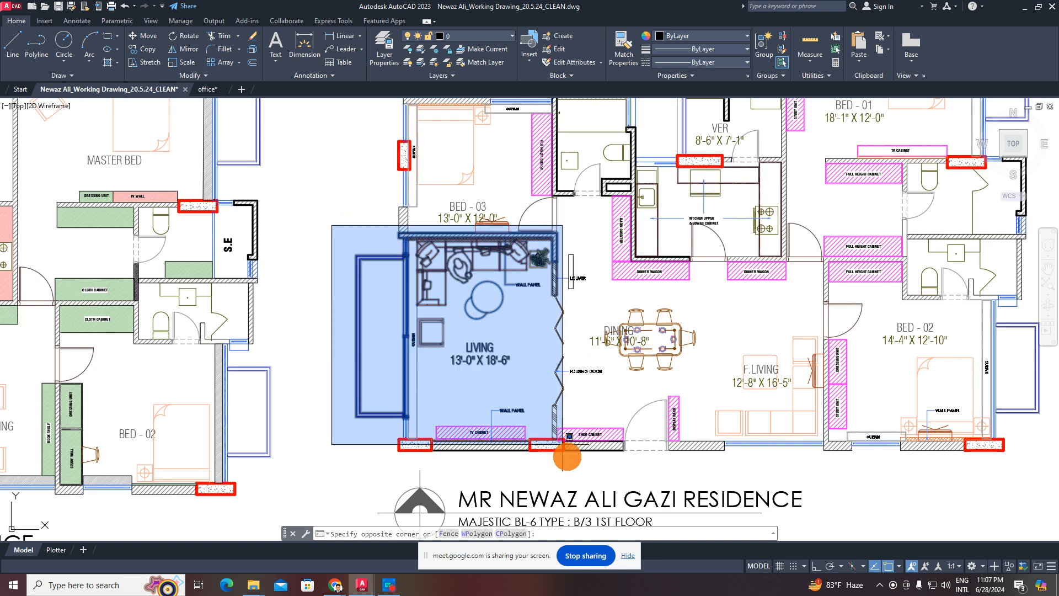
pyautogui.click(635, 462)
pyautogui.hotkey('ctrl', 'c')
pyautogui.hotkey('ctrl', 'v')
pyautogui.scroll(-6, 478, 301)
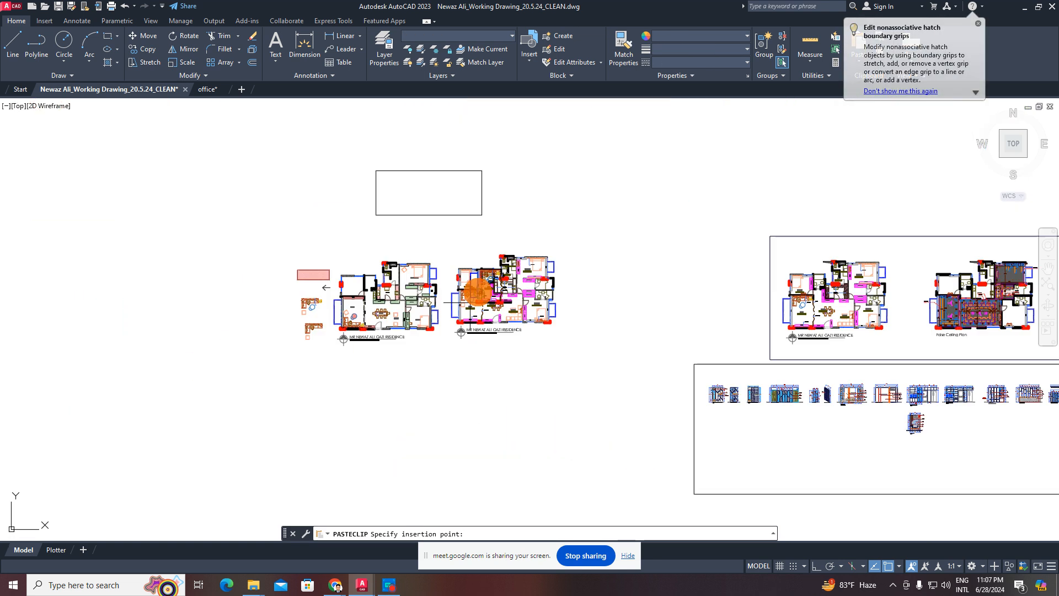
pyautogui.moveTo(497, 240)
pyautogui.mouseDown(button='middle')
pyautogui.moveTo(489, 398)
pyautogui.moveTo(376, 371)
pyautogui.mouseUp(button='middle')
pyautogui.scroll(5, 544, 359)
pyautogui.click(545, 358)
# - Erase the balcony outline, dining label, louver, folding door text and shoe cabinet around the copied living room
pyautogui.scroll(1, 558, 242)
pyautogui.click(560, 219)
pyautogui.click(424, 398)
pyautogui.press('Delete')
pyautogui.click(750, 193)
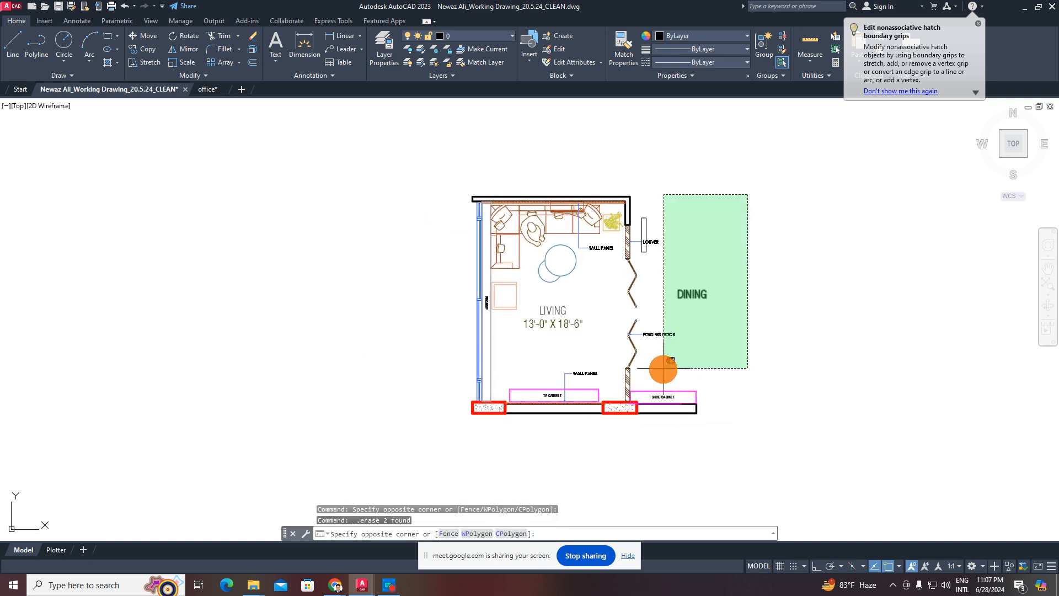
pyautogui.click(629, 400)
pyautogui.press('Delete')
pyautogui.click(767, 341)
pyautogui.click(685, 433)
pyautogui.press('Delete')
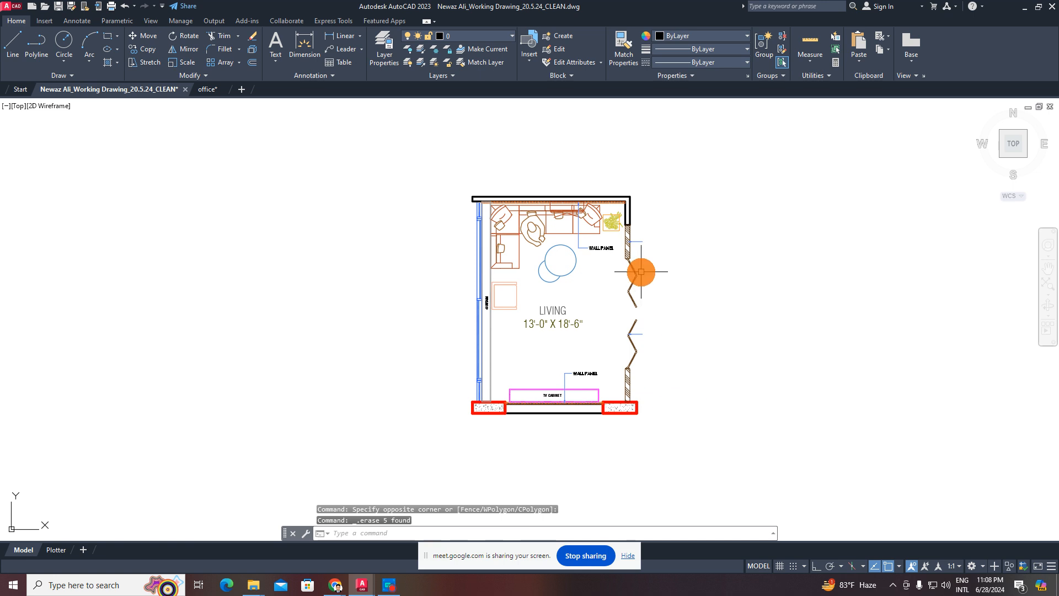
# - Erase the leftover leader lines and the folding doors in the opening on the copied room's right side
pyautogui.scroll(3, 653, 260)
pyautogui.press('Delete')
pyautogui.click(695, 418)
pyautogui.click(650, 457)
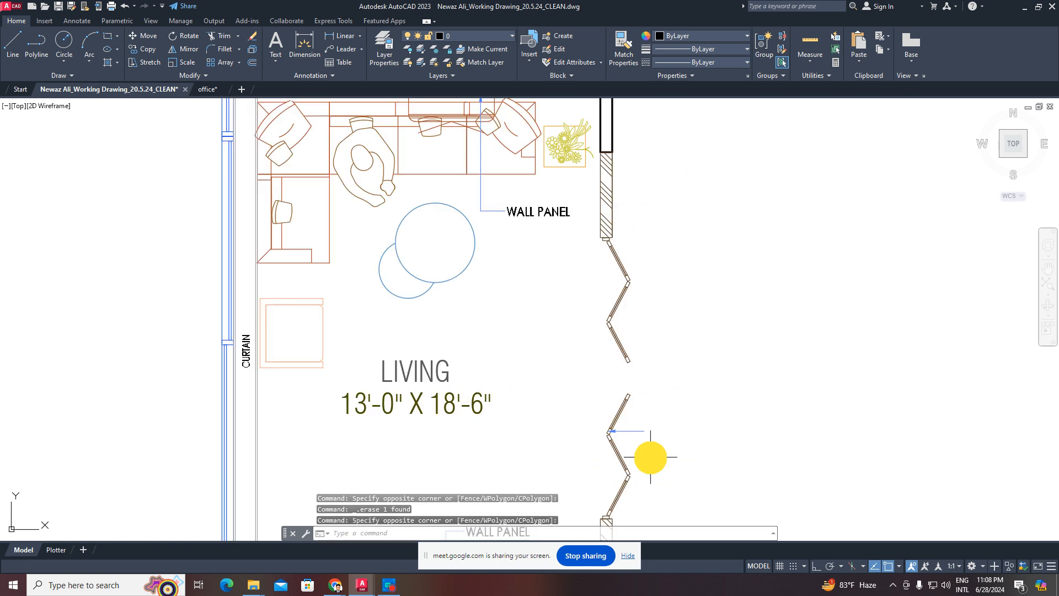
pyautogui.click(710, 272)
pyautogui.click(608, 465)
pyautogui.press('Delete')
# - Erase the seating, coffee tables, room label, wall-side furniture and potted plant from the copied living room
pyautogui.moveTo(619, 401)
pyautogui.mouseDown(button='middle')
pyautogui.moveTo(591, 352)
pyautogui.moveTo(593, 407)
pyautogui.mouseUp(button='middle')
pyautogui.click(544, 456)
pyautogui.click(321, 166)
pyautogui.press('Delete')
pyautogui.moveTo(556, 233); pyautogui.dragTo(565, 288, button='middle')
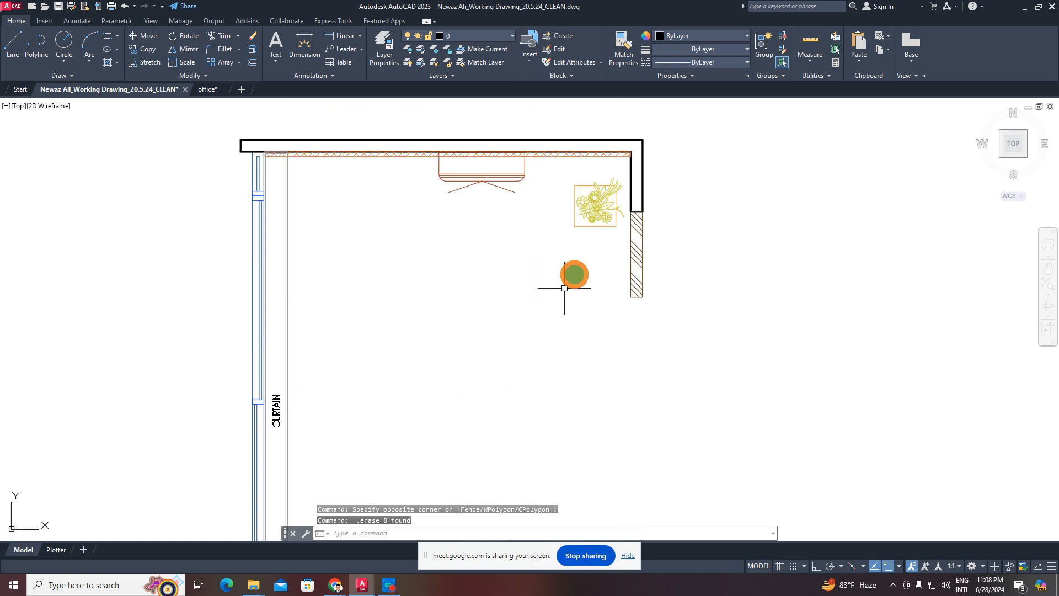
pyautogui.click(583, 259)
pyautogui.click(486, 176)
pyautogui.press('Delete')
# - Erase the wall panelling along the copied room's upper wall and the hatched partition strips on its right side
pyautogui.scroll(4, 580, 167)
pyautogui.click(614, 186)
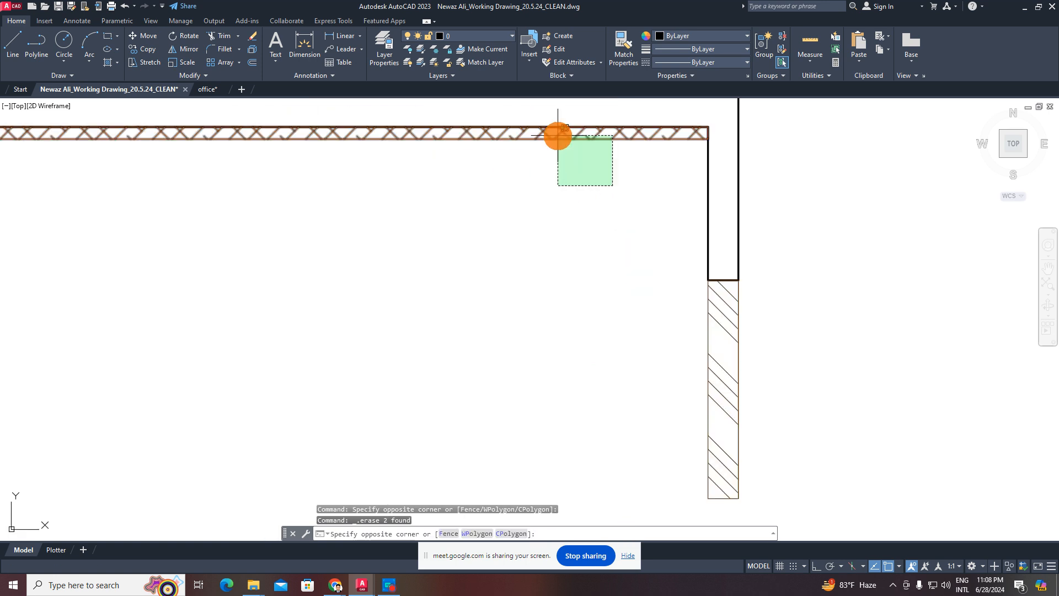
pyautogui.click(558, 136)
pyautogui.press('Delete')
pyautogui.scroll(-6, 571, 169)
pyautogui.click(617, 201)
pyautogui.click(568, 343)
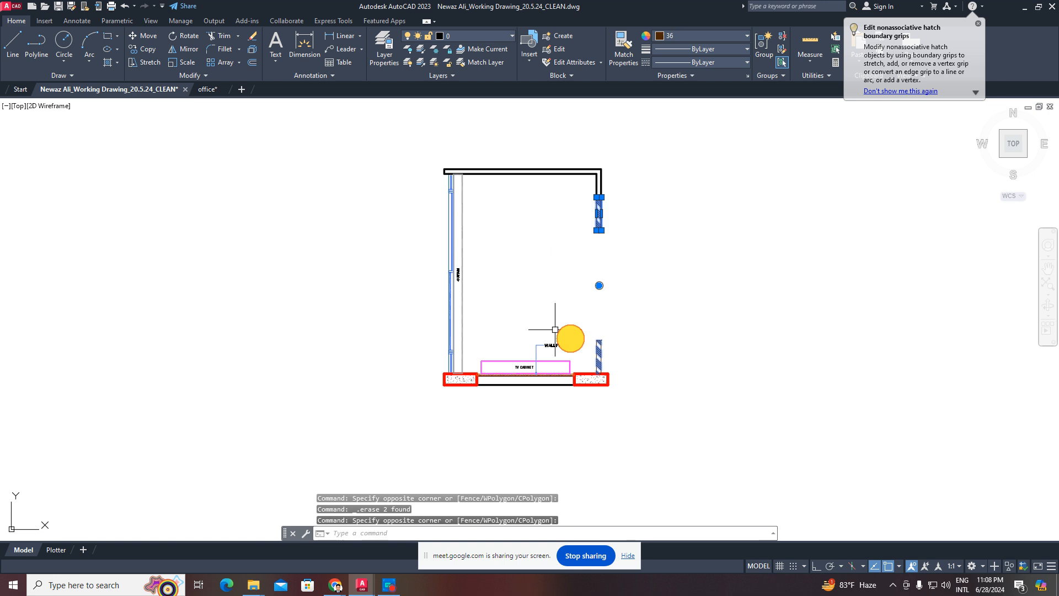
pyautogui.press('Delete')
# - Erase the TV cabinet, its label, the wall panel note and the panelling along the copied room's lower wall
pyautogui.click(612, 293)
pyautogui.click(503, 362)
pyautogui.press('Delete')
pyautogui.scroll(5, 531, 368)
pyautogui.click(568, 340)
pyautogui.click(501, 368)
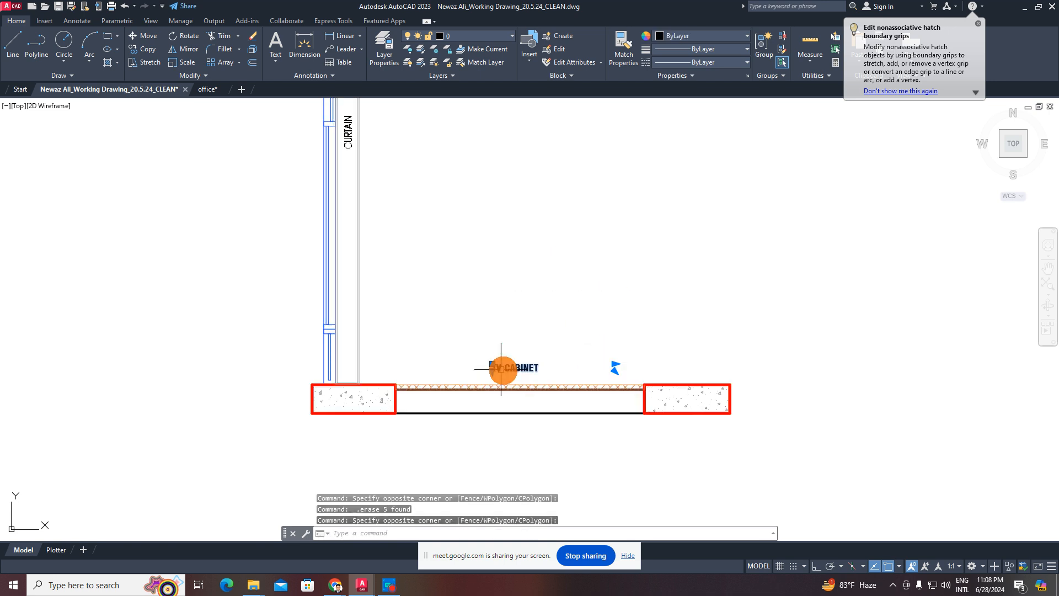
pyautogui.press('Delete')
pyautogui.scroll(5, 533, 390)
pyautogui.click(516, 379)
pyautogui.press('Delete')
# - Erase the curtain label beside the left window of the copied room
pyautogui.scroll(-5, 486, 367)
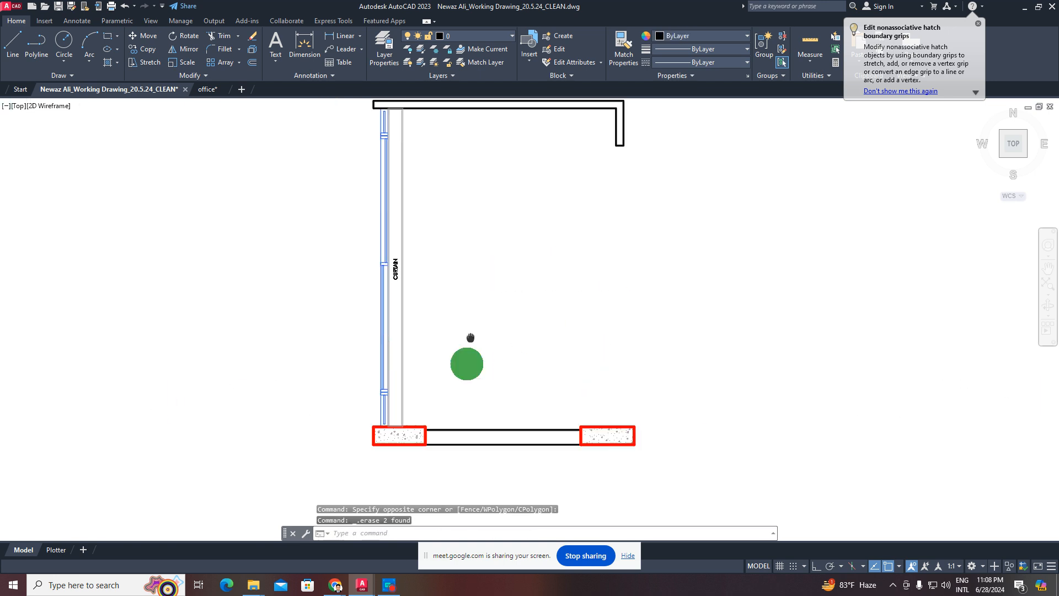
pyautogui.scroll(5, 391, 317)
pyautogui.click(390, 301)
pyautogui.press('Delete')
pyautogui.scroll(-5, 399, 294)
pyautogui.moveTo(402, 291); pyautogui.dragTo(383, 345, button='middle')
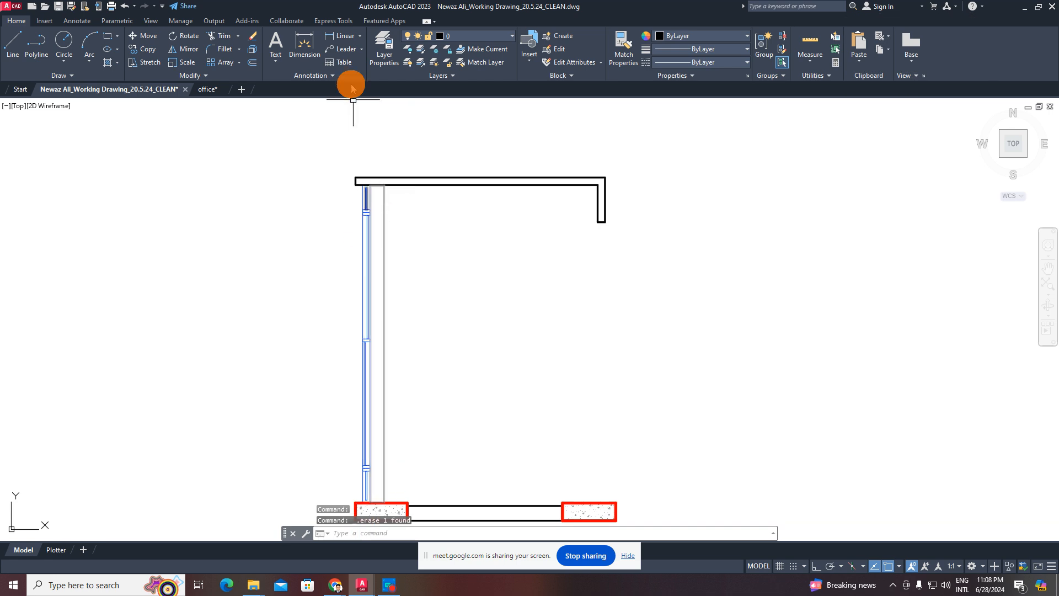
pyautogui.moveTo(522, 233); pyautogui.dragTo(531, 205, button='middle')
pyautogui.press('Escape')
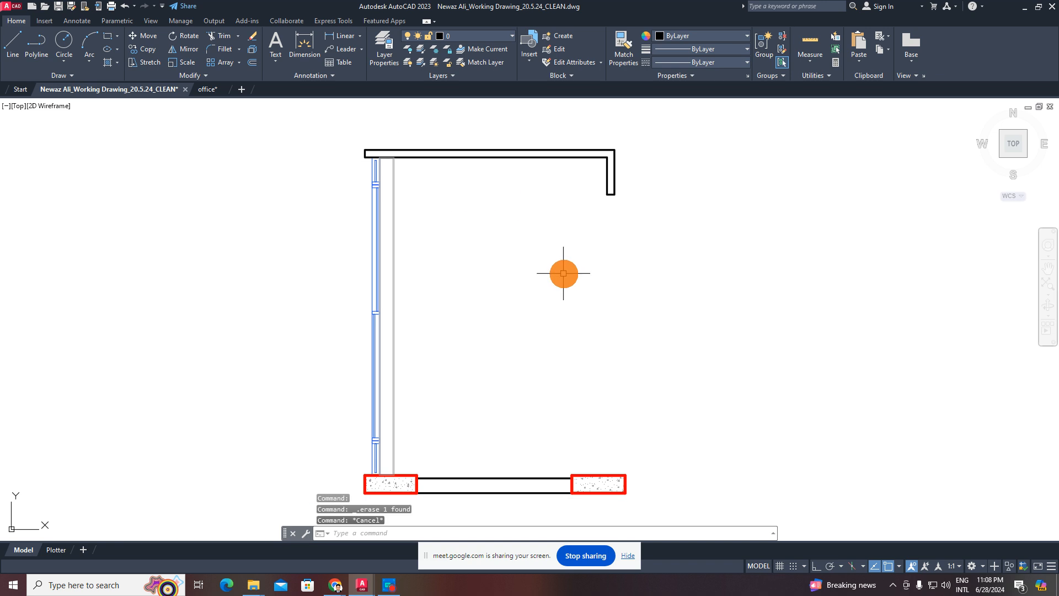
# - Draw a vertical line from the outer corner of the short right wall's end down past the lower right column
pyautogui.write('l')
pyautogui.press('Return')
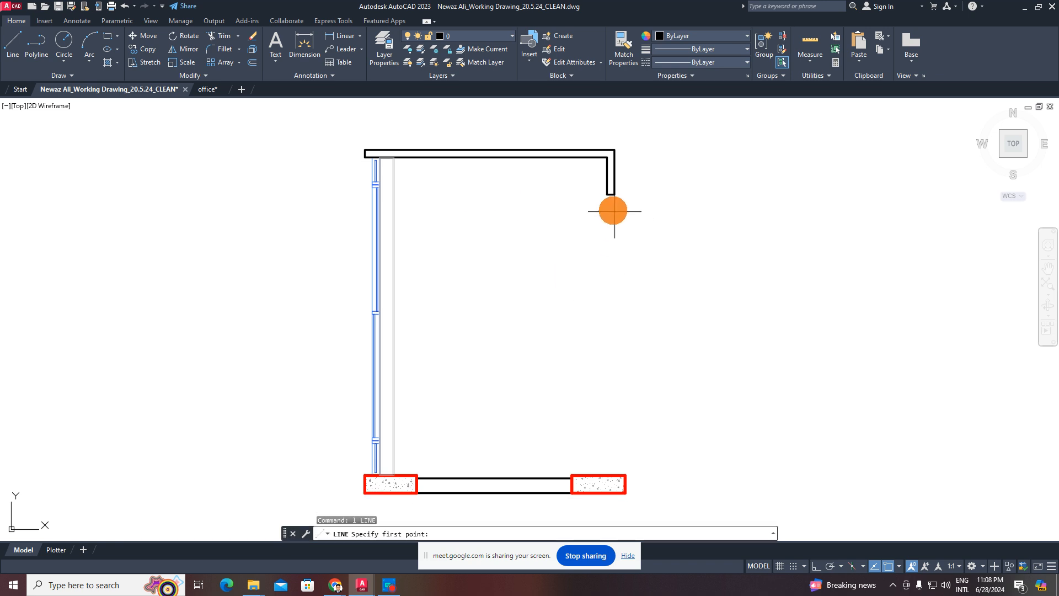
pyautogui.moveTo(609, 282); pyautogui.dragTo(610, 213, button='middle')
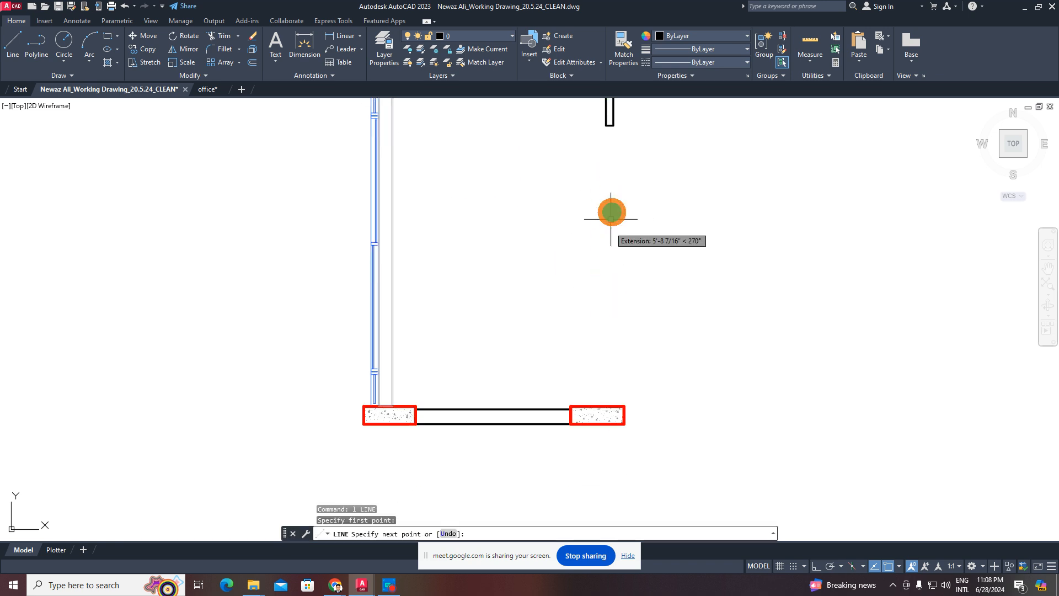
pyautogui.click(614, 124)
pyautogui.click(612, 480)
pyautogui.press('Escape')
pyautogui.press('Escape')
pyautogui.press('Escape')
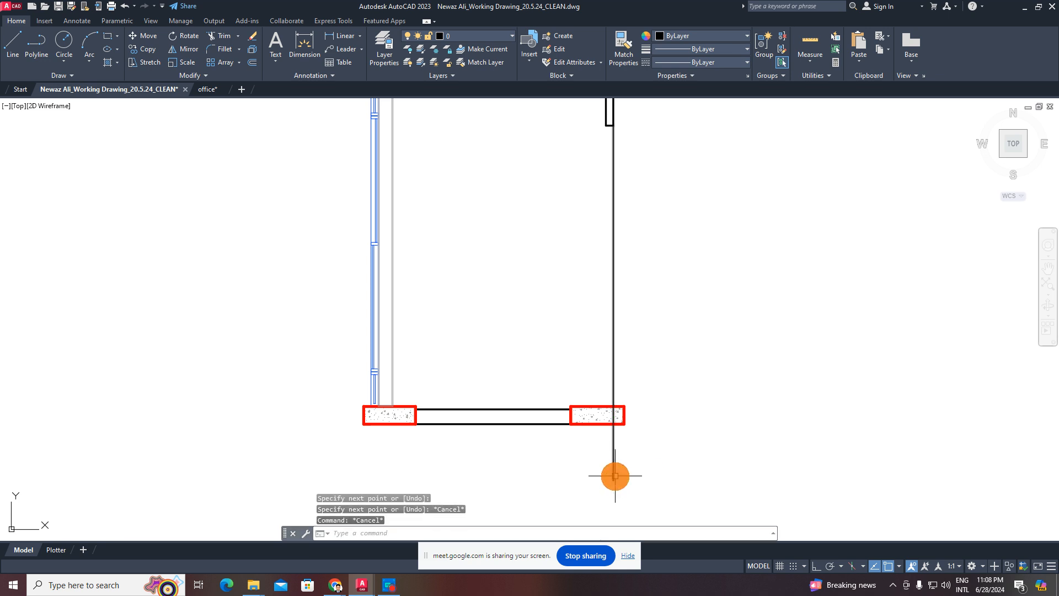
# - Shorten the vertical line on the room's right side so it ends at the upper edge of the lower right column
pyautogui.click(660, 444)
pyautogui.click(615, 495)
pyautogui.click(614, 481)
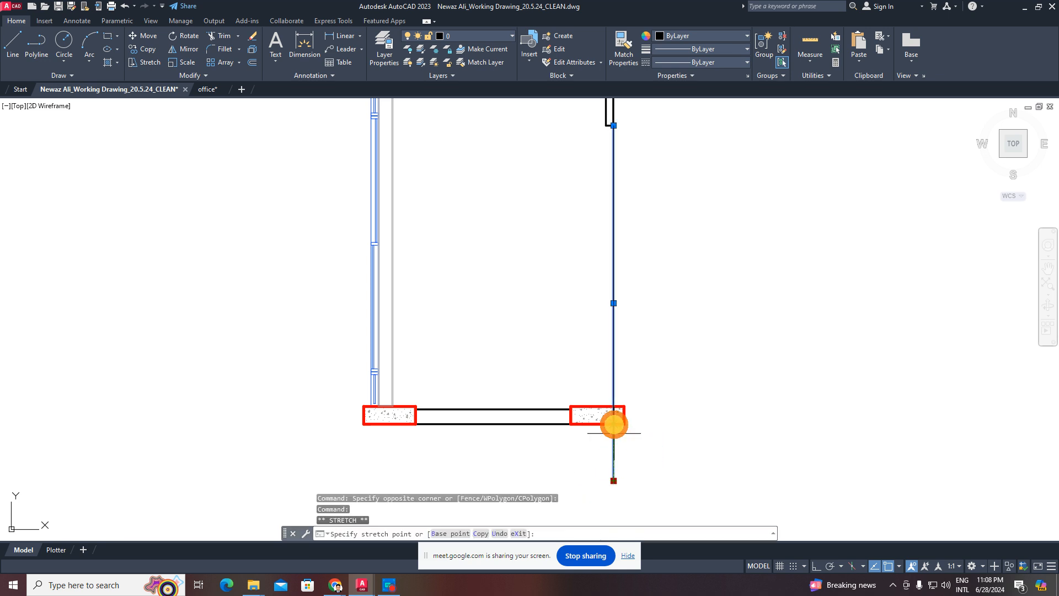
pyautogui.click(614, 406)
pyautogui.press('Escape')
pyautogui.scroll(-2, 560, 328)
pyautogui.moveTo(560, 329); pyautogui.dragTo(534, 362, button='middle')
pyautogui.scroll(1, 534, 361)
pyautogui.press('Escape')
pyautogui.press('Escape')
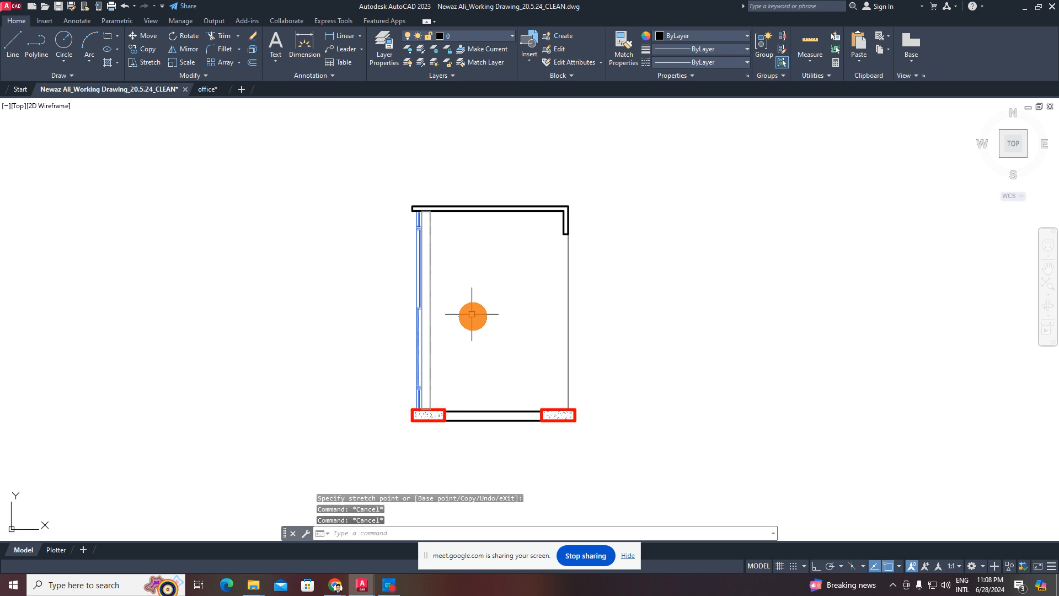
pyautogui.moveTo(467, 331); pyautogui.dragTo(470, 349, button='middle')
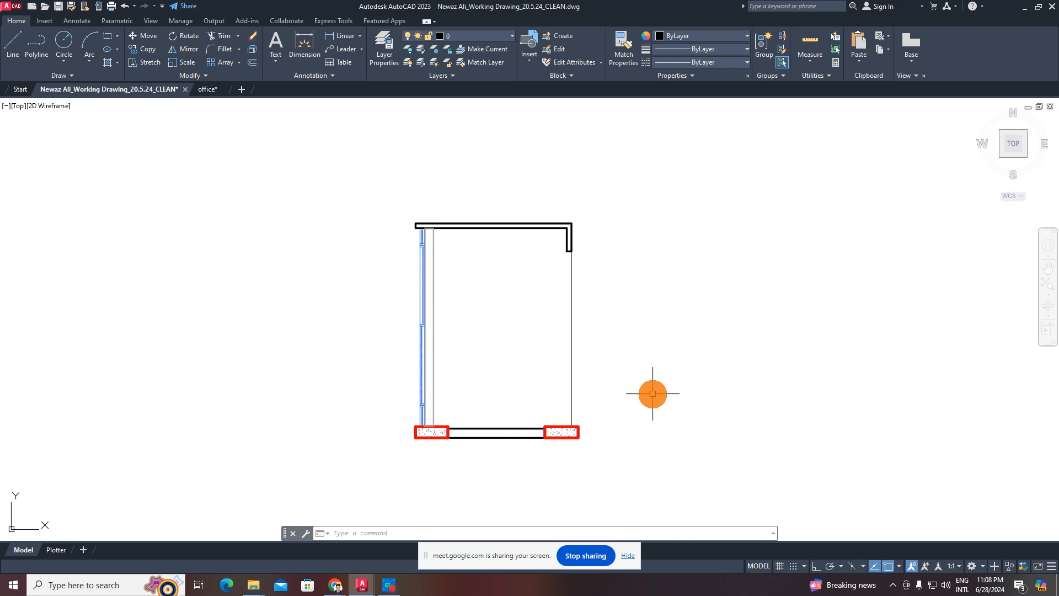
# - Draw a rectangle inside the room from the upper left inner corner to where the right line meets the lower column
pyautogui.moveTo(479, 337); pyautogui.dragTo(477, 362, button='middle')
pyautogui.press('Escape')
pyautogui.press('Escape')
pyautogui.press('Escape')
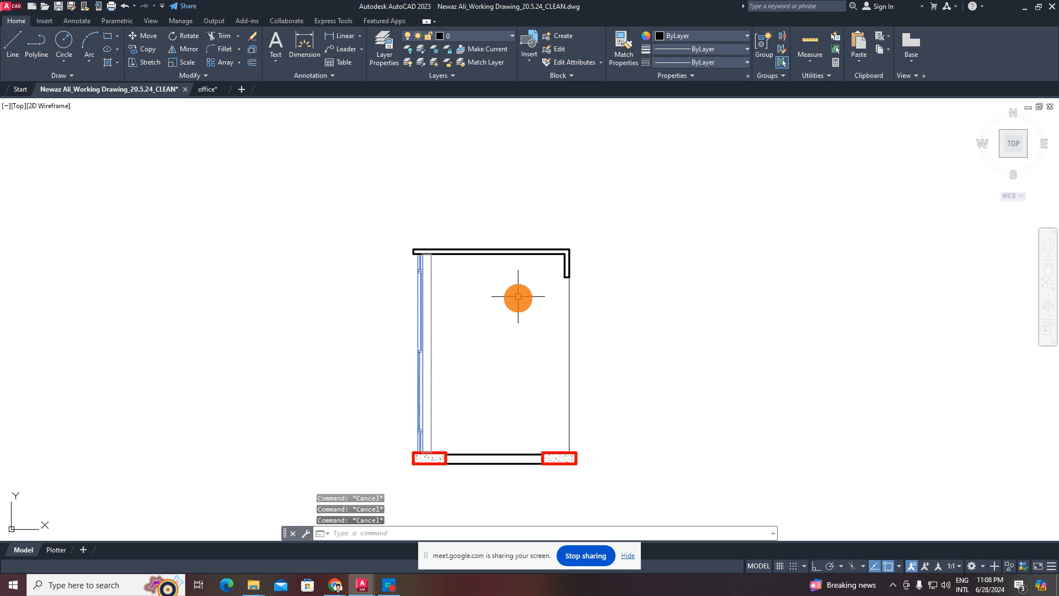
pyautogui.write('rec')
pyautogui.press('Return')
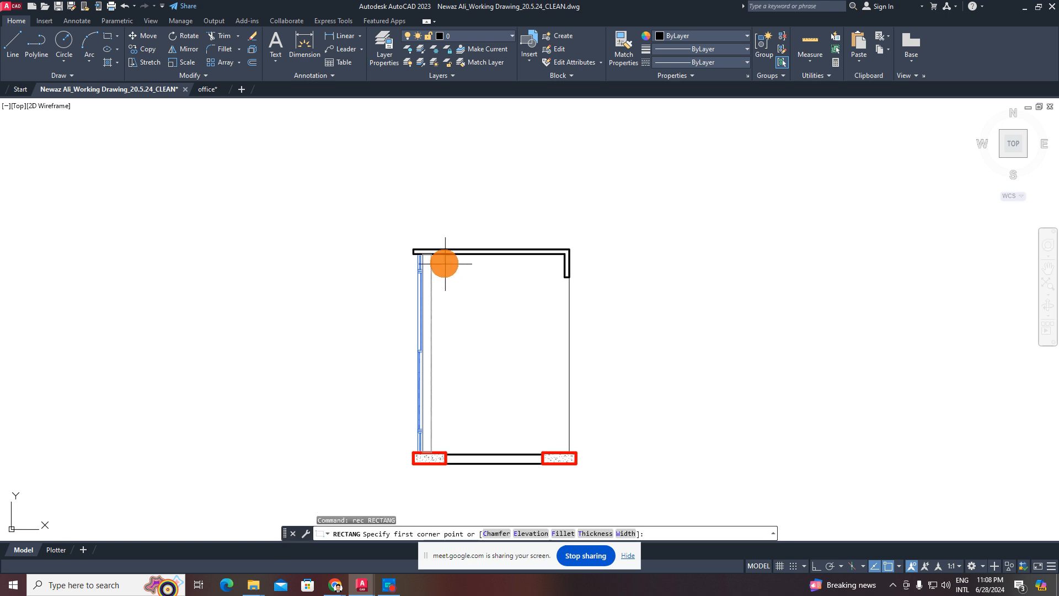
pyautogui.click(432, 254)
pyautogui.press('Escape')
pyautogui.press('Escape')
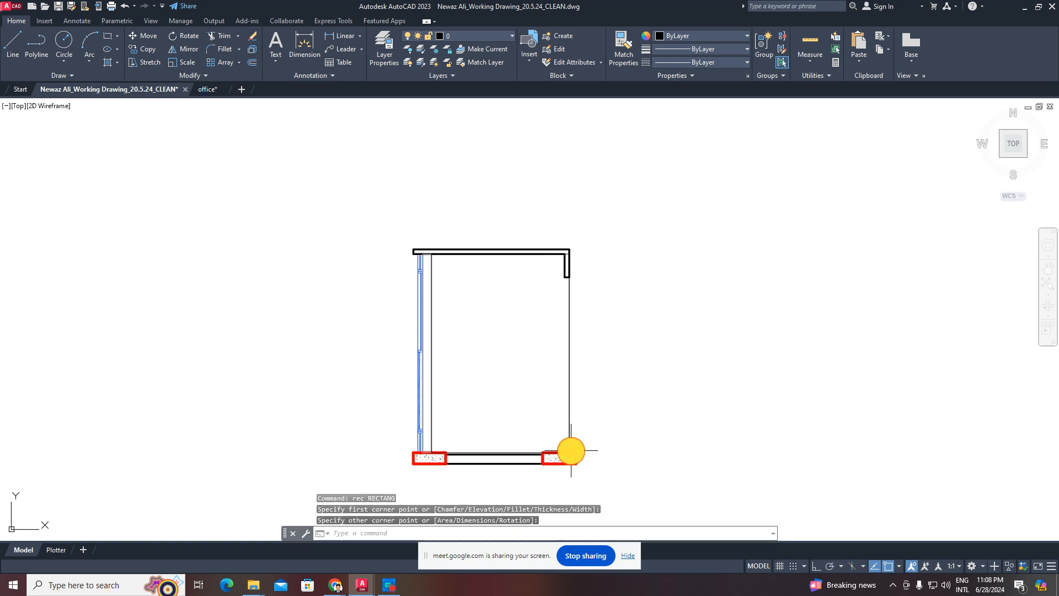
# - Offset the room rectangle inward by 24
pyautogui.write('o')
pyautogui.press('Return')
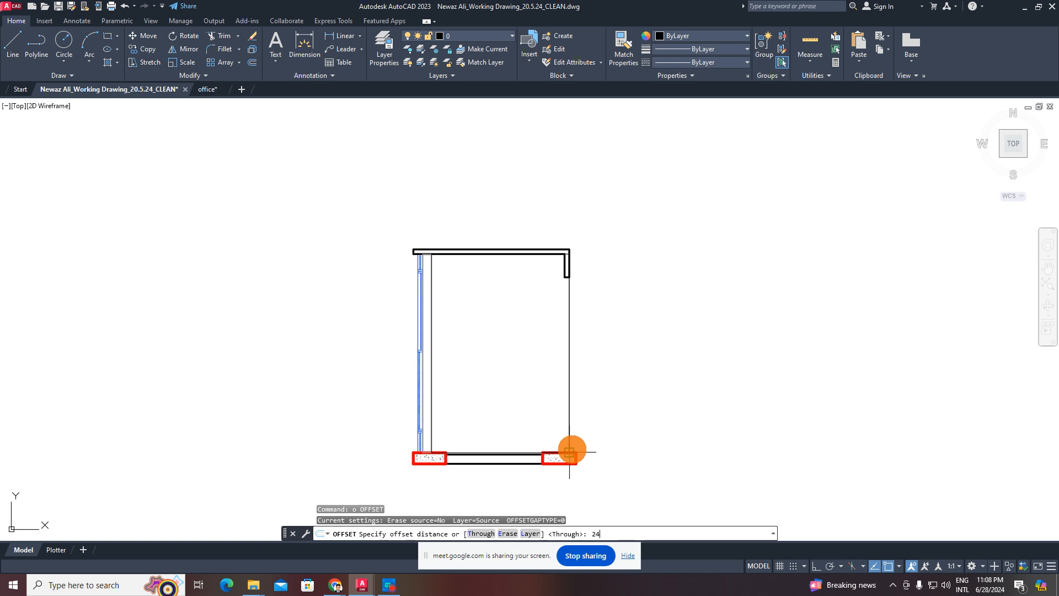
pyautogui.write('24')
pyautogui.press('Return')
pyautogui.click(576, 409)
pyautogui.click(504, 406)
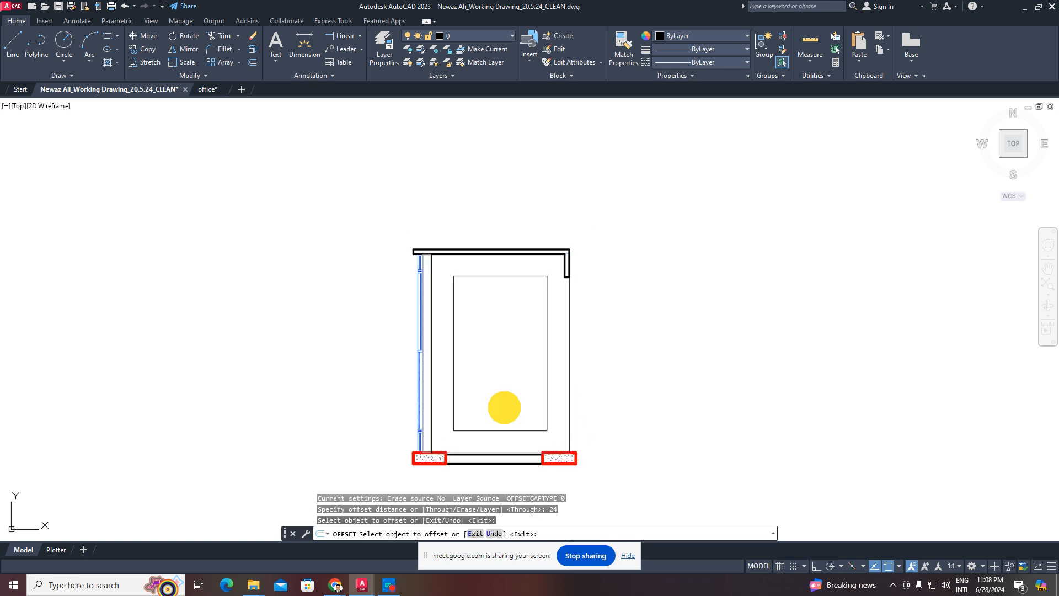
pyautogui.scroll(2, 504, 407)
pyautogui.moveTo(520, 336)
pyautogui.mouseDown(button='middle')
pyautogui.moveTo(510, 235)
pyautogui.moveTo(501, 307)
pyautogui.mouseUp(button='middle')
pyautogui.press('Escape')
pyautogui.press('Escape')
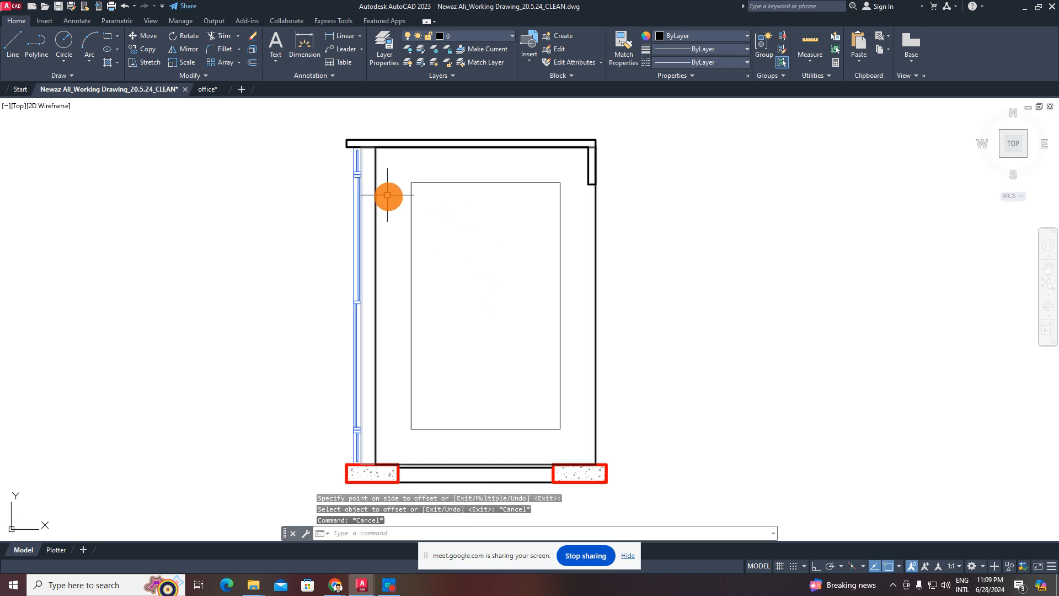
# - Fill the band between the two rectangles with a solid hatch
pyautogui.moveTo(391, 200); pyautogui.dragTo(382, 252, button='middle')
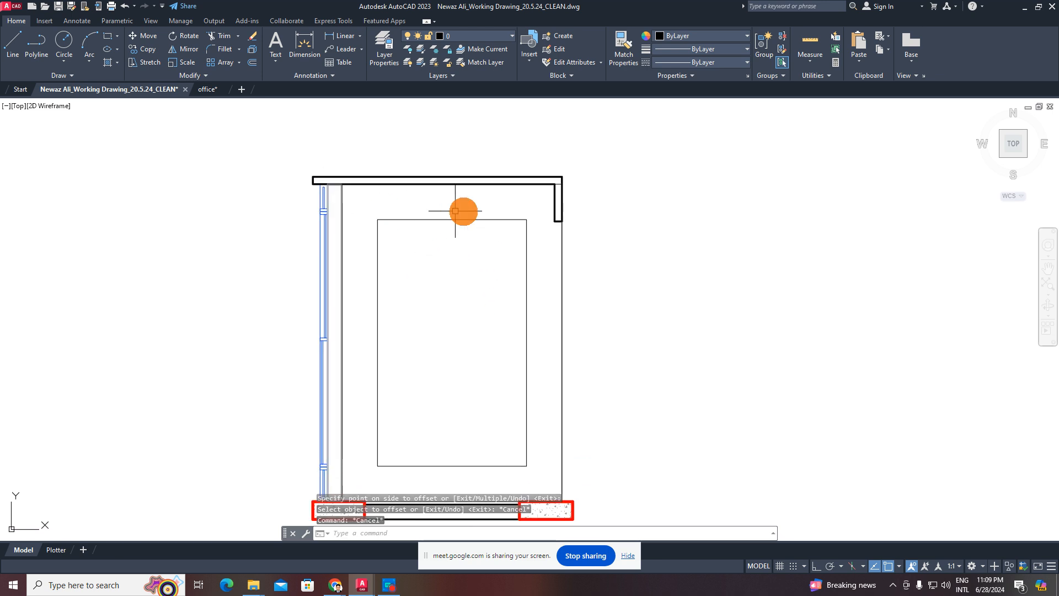
pyautogui.press('Escape')
pyautogui.press('Escape')
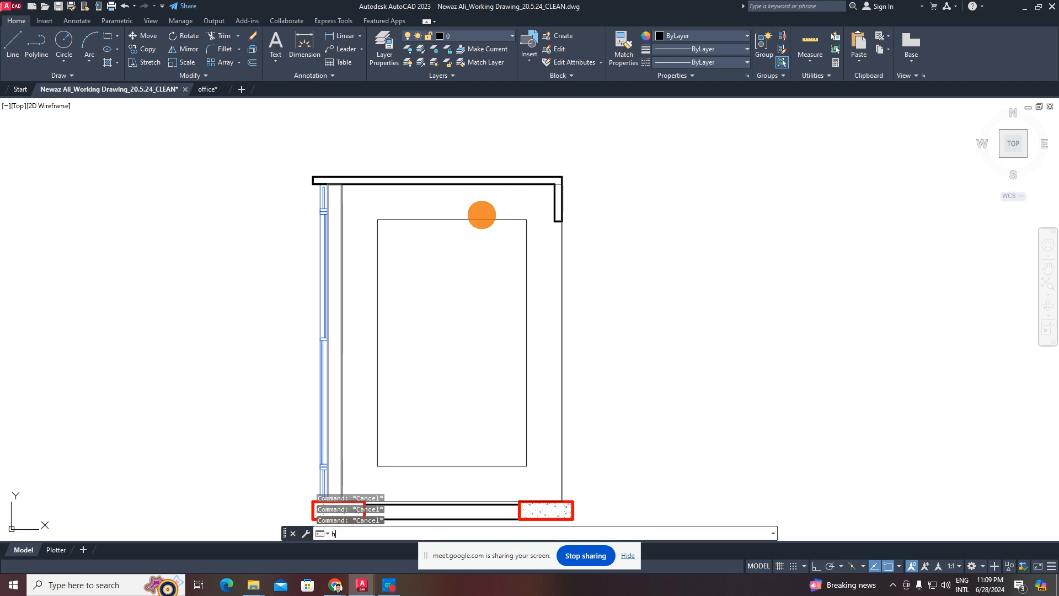
pyautogui.press('Return')
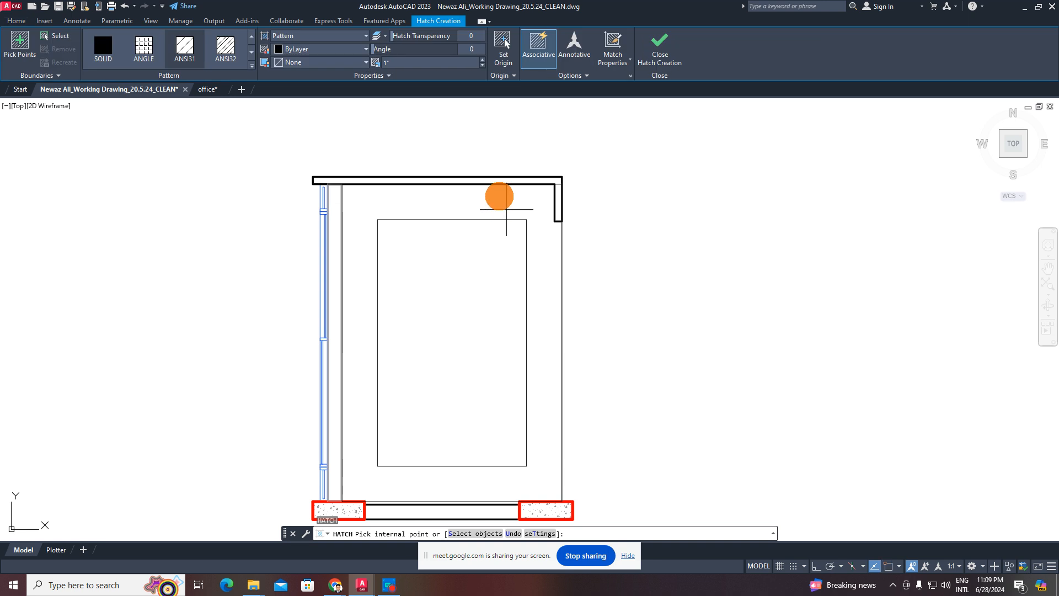
pyautogui.click(499, 196)
pyautogui.press('Escape')
pyautogui.press('Escape')
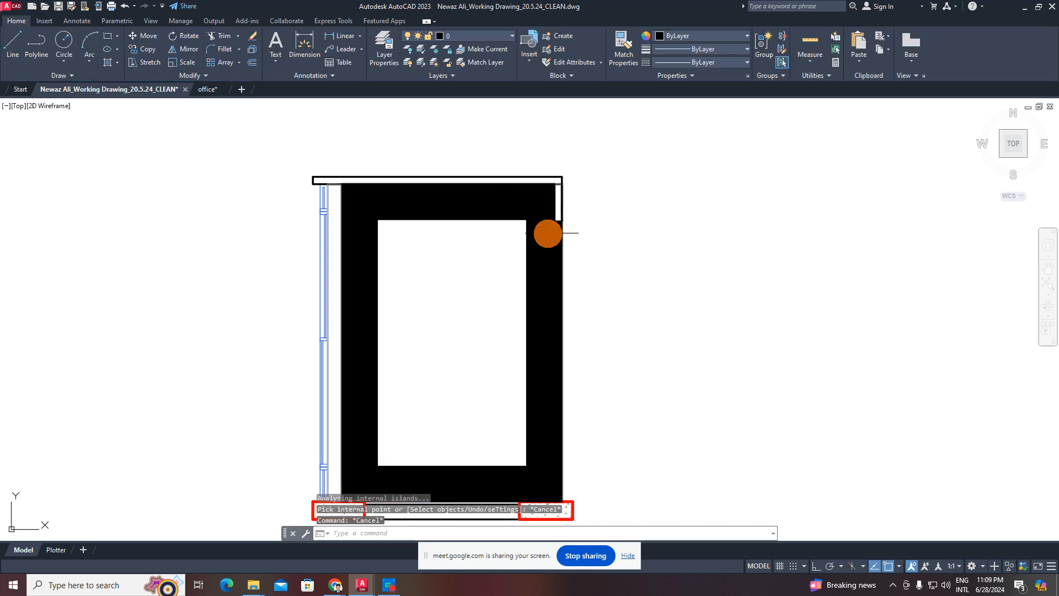
# - Change the colour of the band's solid hatch to orange
pyautogui.click(535, 209)
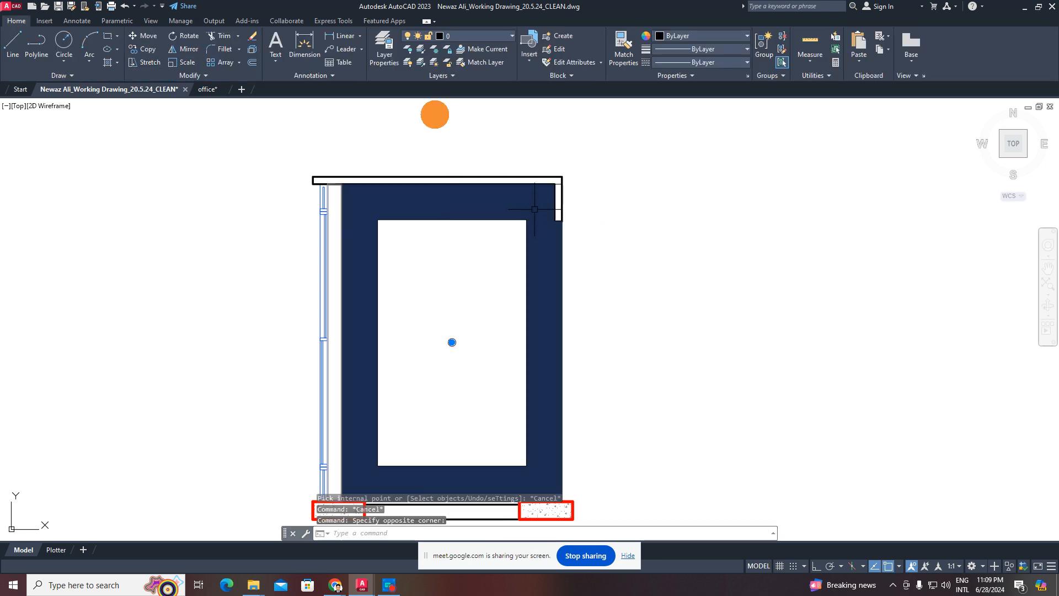
pyautogui.click(338, 50)
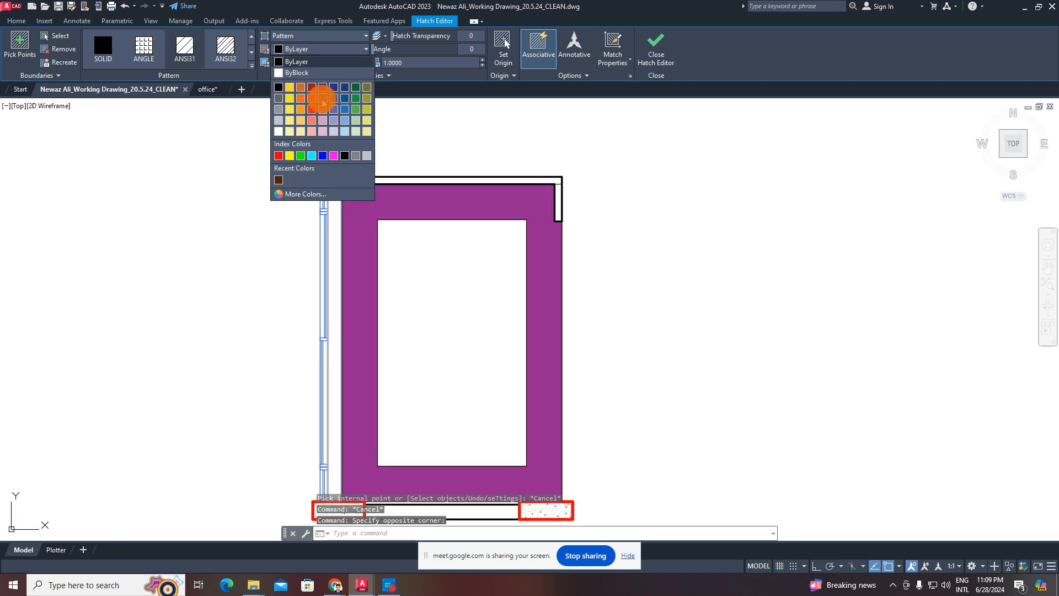
pyautogui.click(296, 117)
pyautogui.click(652, 48)
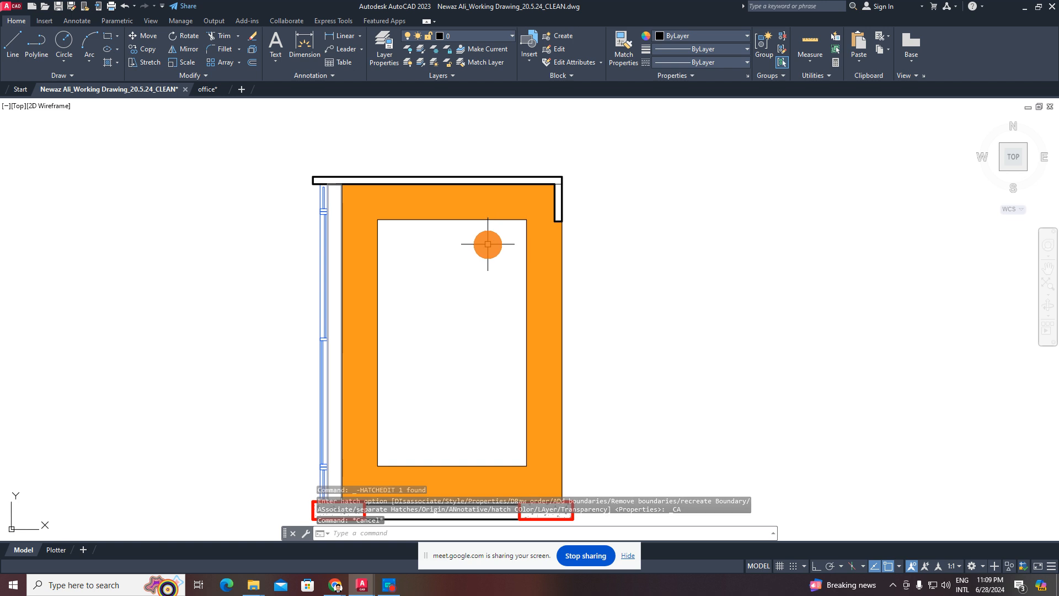
pyautogui.scroll(-2, 488, 244)
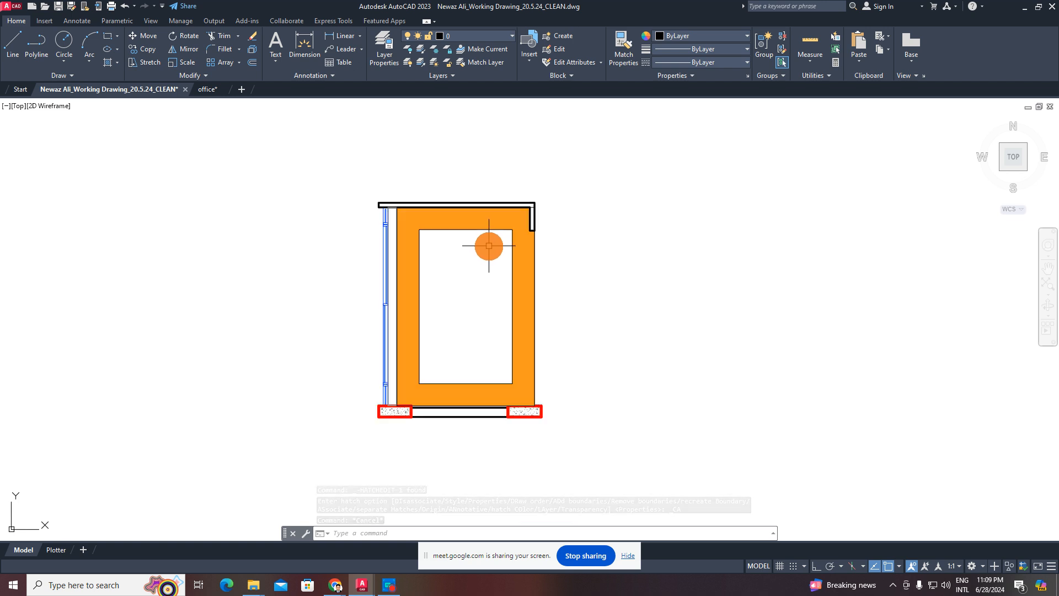
pyautogui.scroll(2, 433, 234)
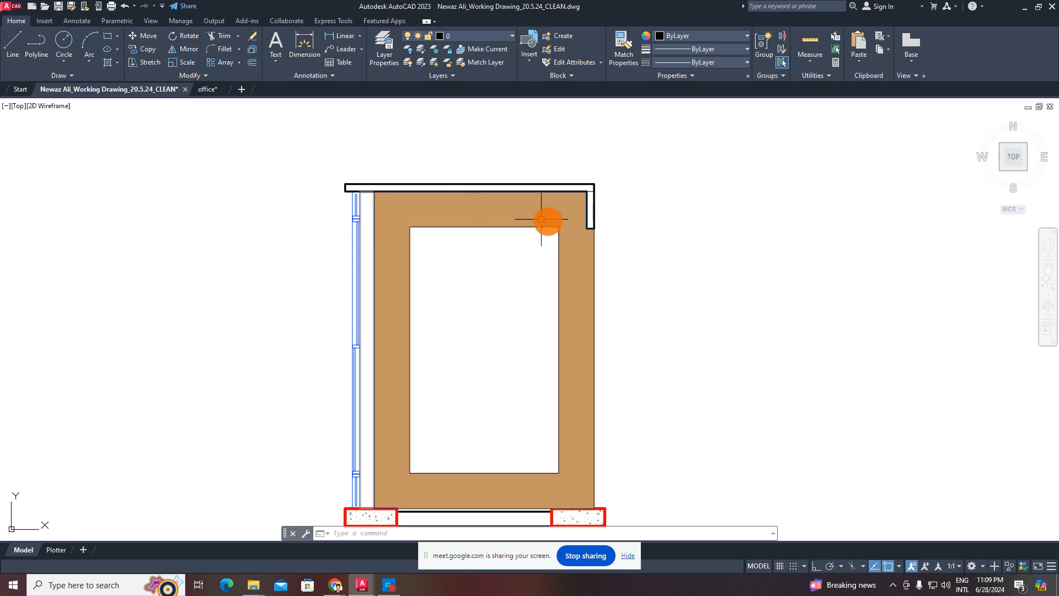
# - Erase the orange hatch between the two rectangles
pyautogui.moveTo(557, 216); pyautogui.dragTo(556, 208)
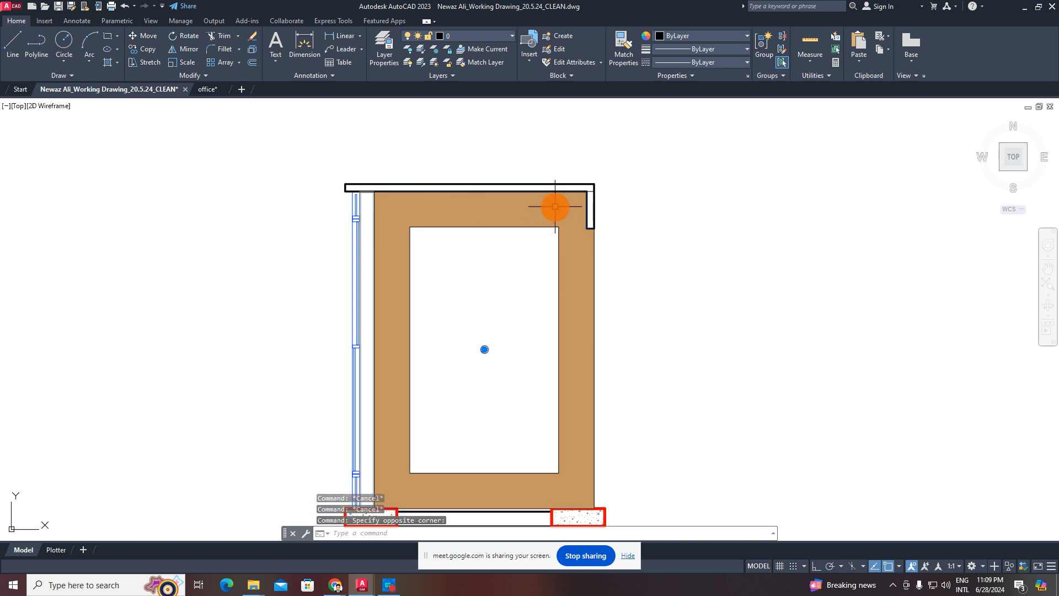
pyautogui.press('Delete')
pyautogui.scroll(-5, 542, 212)
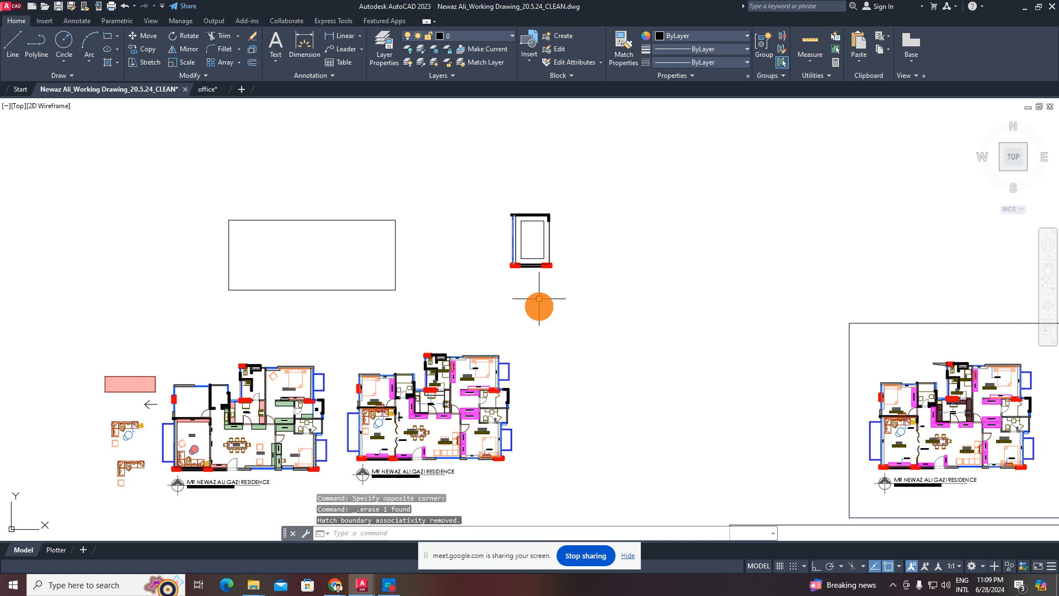
# - Copy a spot light symbol from the False Ceiling Plan to the clipboard
pyautogui.moveTo(899, 447); pyautogui.dragTo(373, 336, button='middle')
pyautogui.moveTo(661, 455); pyautogui.dragTo(769, 382, button='middle')
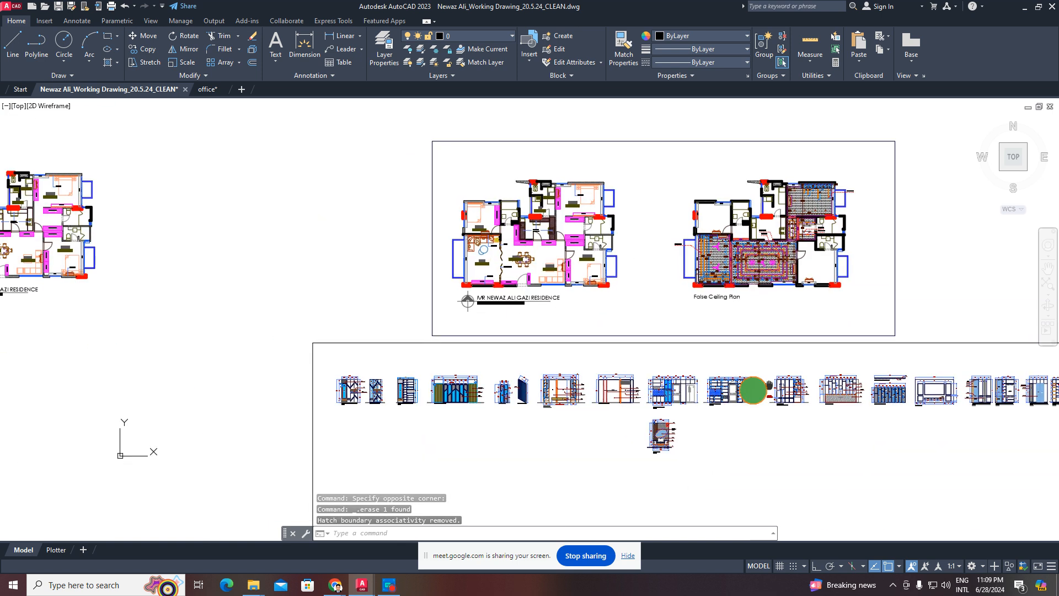
pyautogui.scroll(-2, 602, 414)
pyautogui.scroll(4, 868, 419)
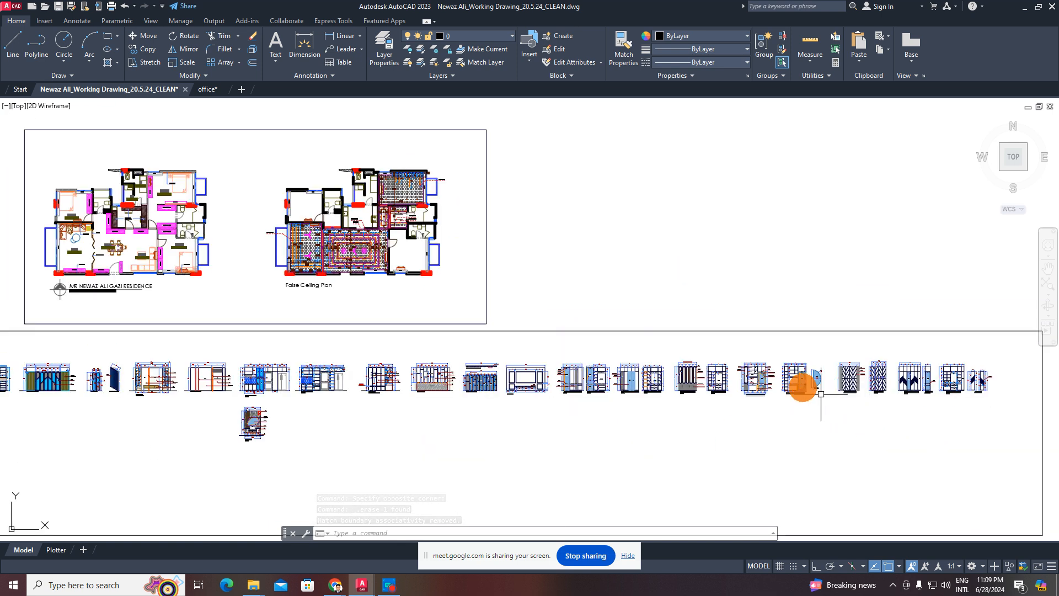
pyautogui.moveTo(750, 326); pyautogui.dragTo(874, 344, button='middle')
pyautogui.scroll(8, 657, 253)
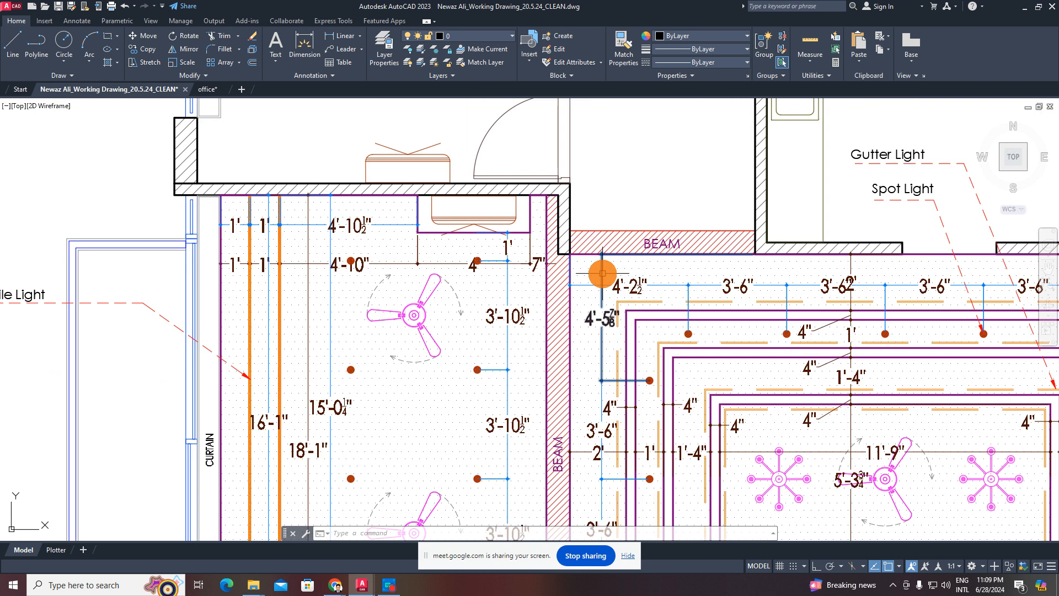
pyautogui.scroll(3, 695, 347)
pyautogui.scroll(5, 695, 346)
pyautogui.click(737, 320)
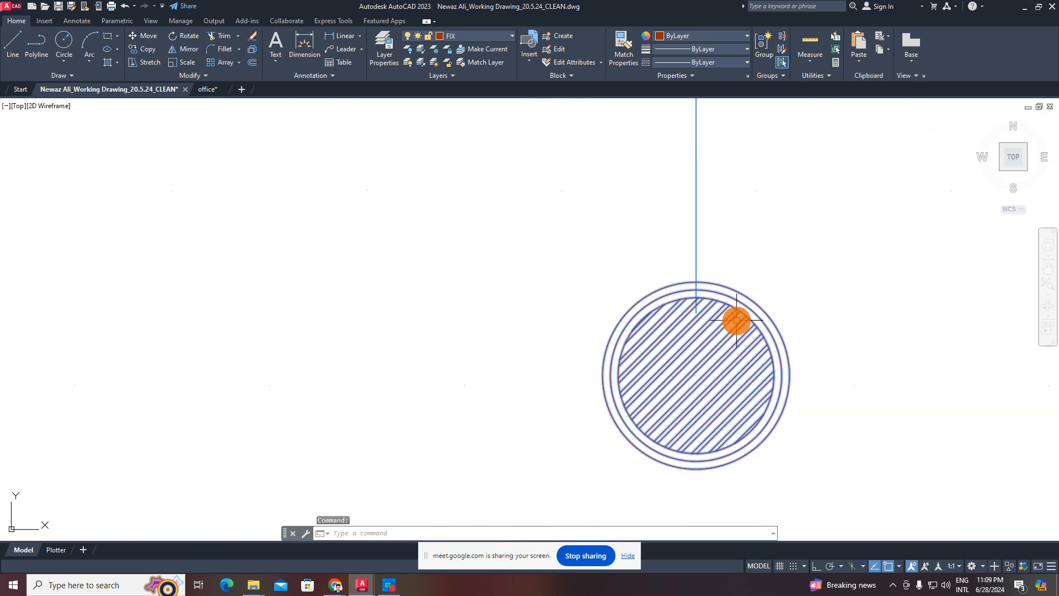
pyautogui.hotkey('ctrl', 'c')
# - Paste the spot light into the left strip between the two rectangles of the isolated room
pyautogui.hotkey('ctrl', 'v')
pyautogui.scroll(-10, 579, 345)
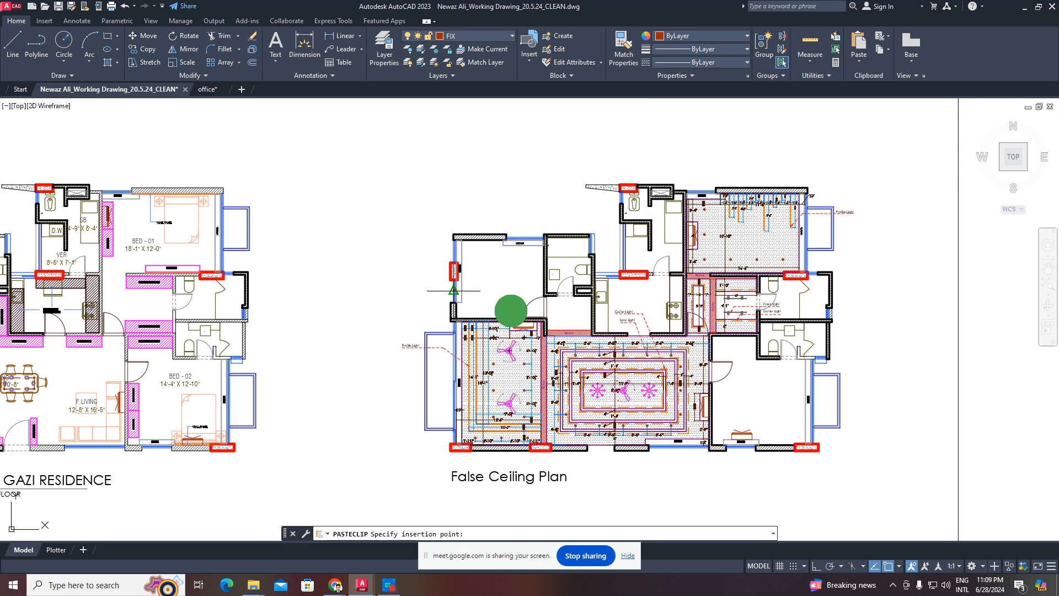
pyautogui.moveTo(248, 185); pyautogui.dragTo(554, 336, button='middle')
pyautogui.scroll(-3, 596, 397)
pyautogui.scroll(10, 425, 397)
pyautogui.scroll(6, 431, 296)
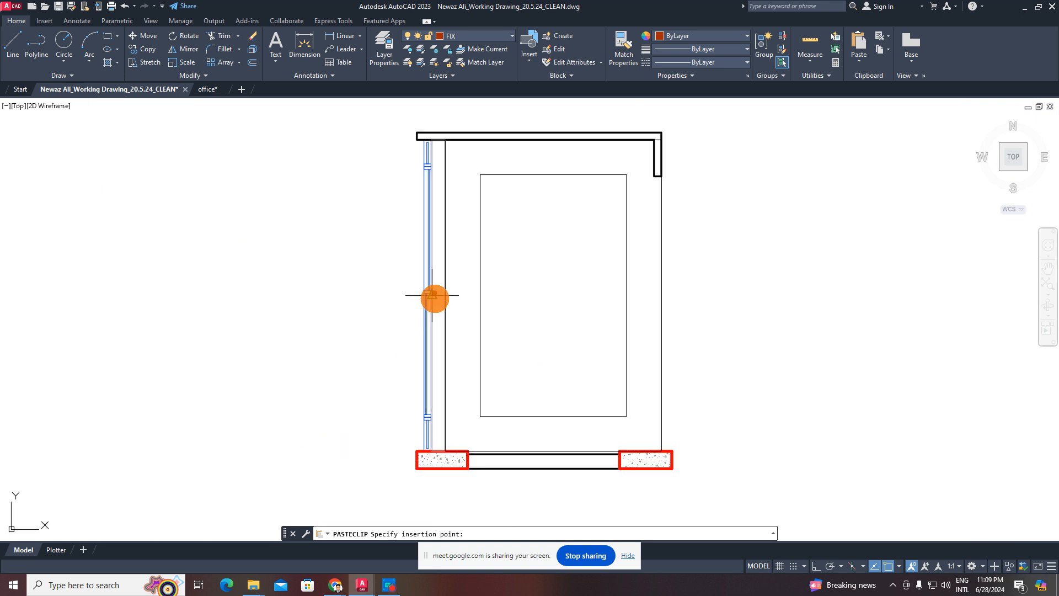
pyautogui.press('Escape')
pyautogui.scroll(-3, 469, 307)
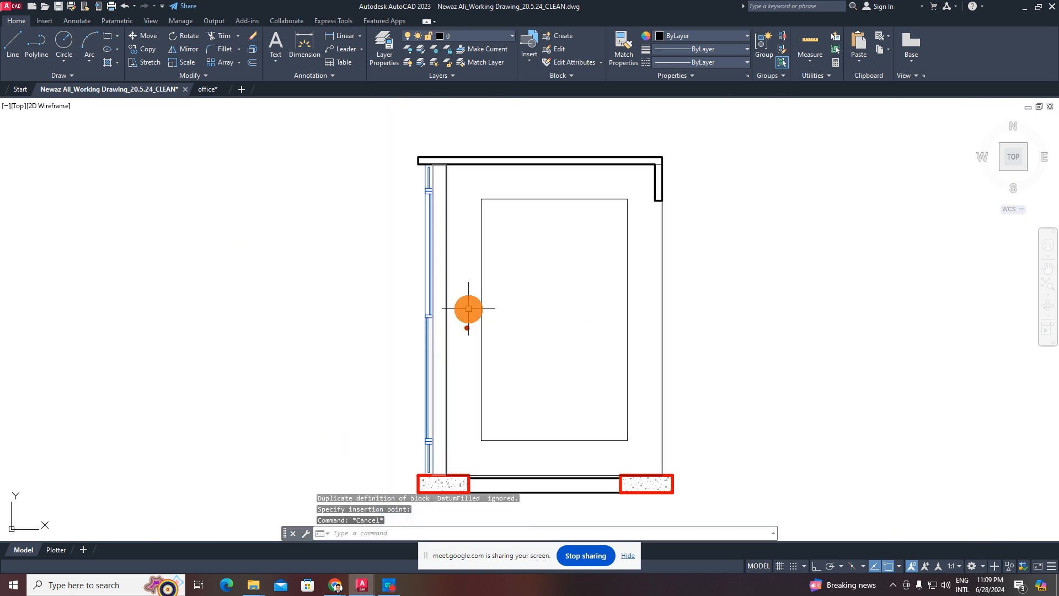
pyautogui.scroll(3, 473, 339)
pyautogui.click(475, 339)
pyautogui.press('Escape')
pyautogui.scroll(-3, 489, 400)
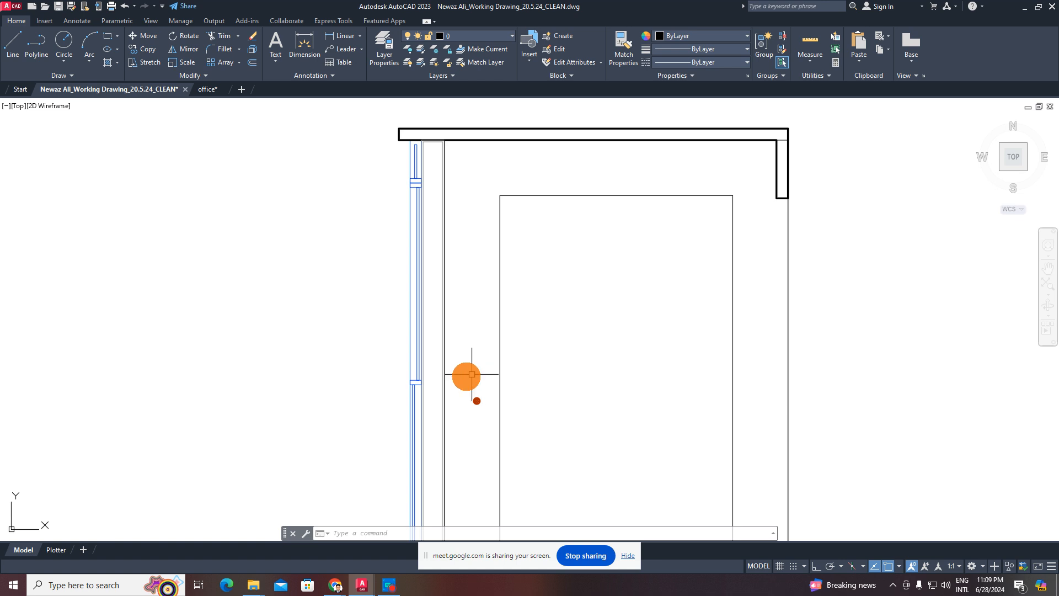
# - Try to move the pasted spot light toward the left edge of the inner rectangle
pyautogui.scroll(4, 479, 402)
pyautogui.click(477, 401)
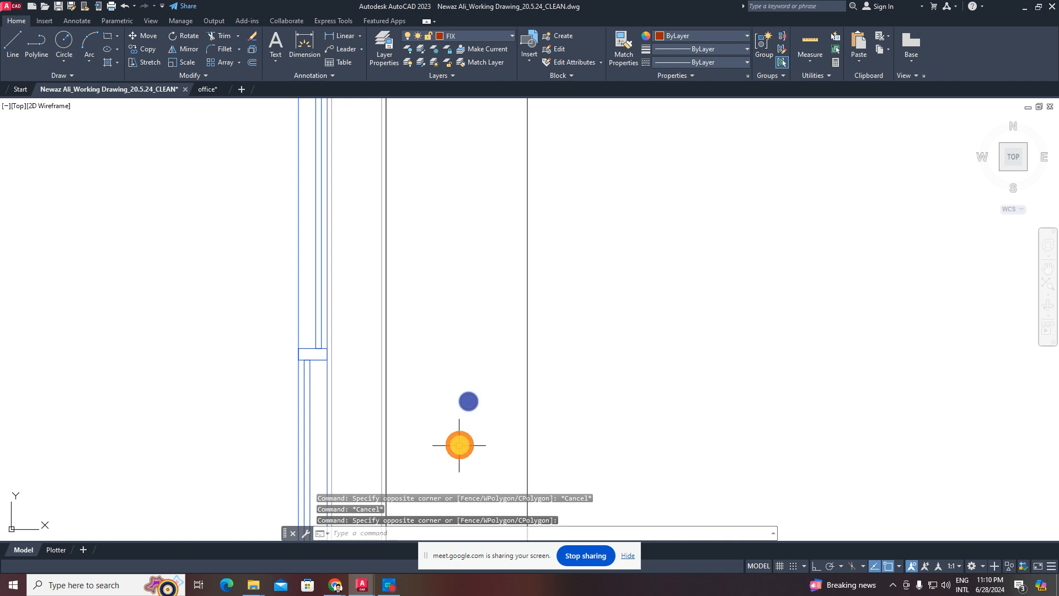
pyautogui.press('Escape')
pyautogui.scroll(-2, 464, 408)
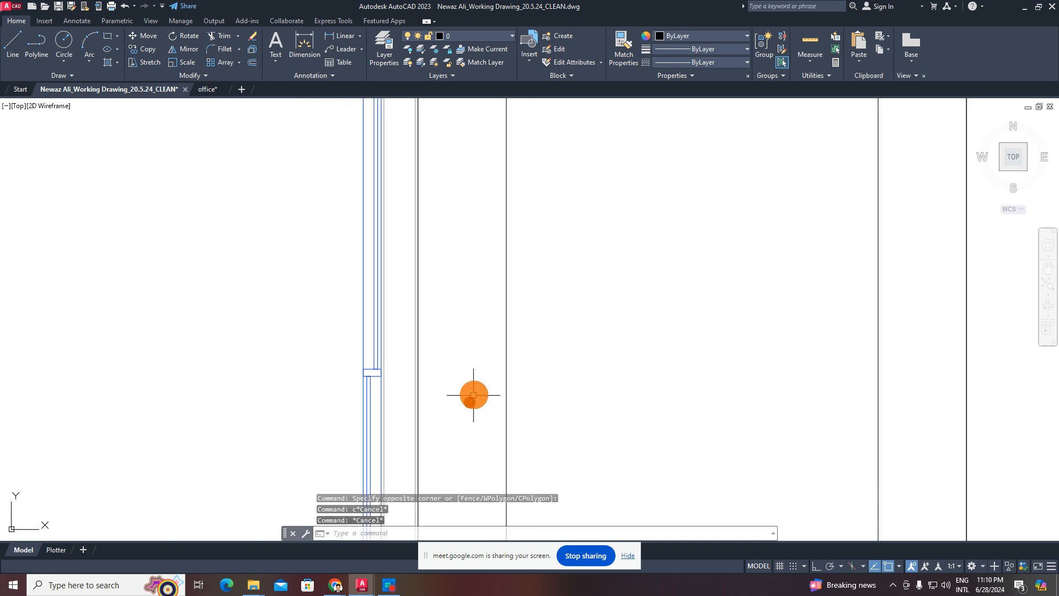
pyautogui.write('m')
pyautogui.press('space')
pyautogui.click(512, 374)
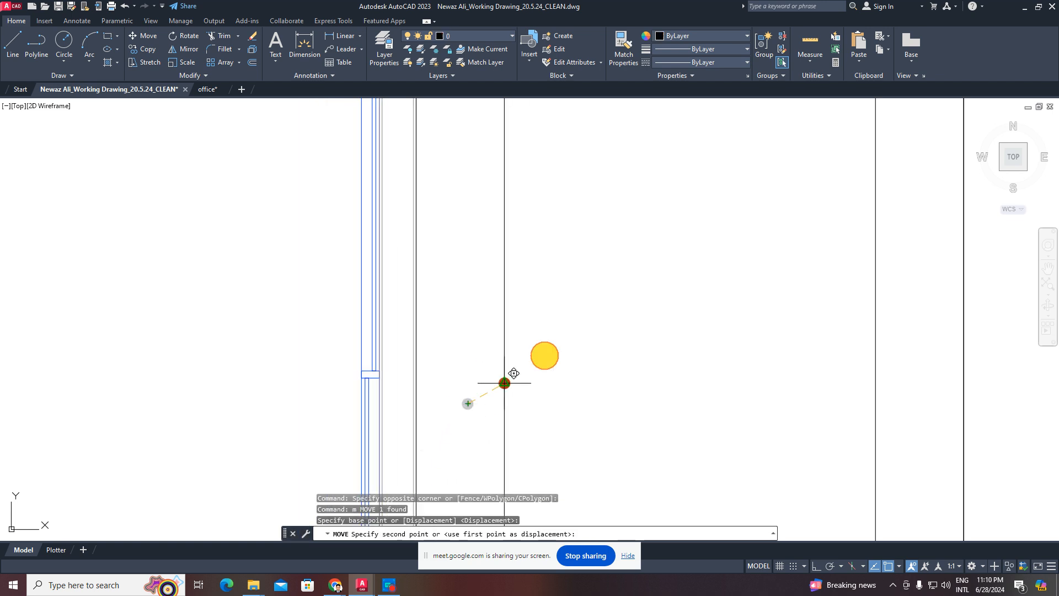
pyautogui.scroll(-6, 558, 342)
pyautogui.moveTo(608, 324); pyautogui.dragTo(587, 398, button='middle')
pyautogui.scroll(4, 560, 342)
pyautogui.press('Escape')
pyautogui.press('Escape')
pyautogui.moveTo(558, 348); pyautogui.dragTo(561, 328, button='middle')
pyautogui.scroll(-4, 557, 347)
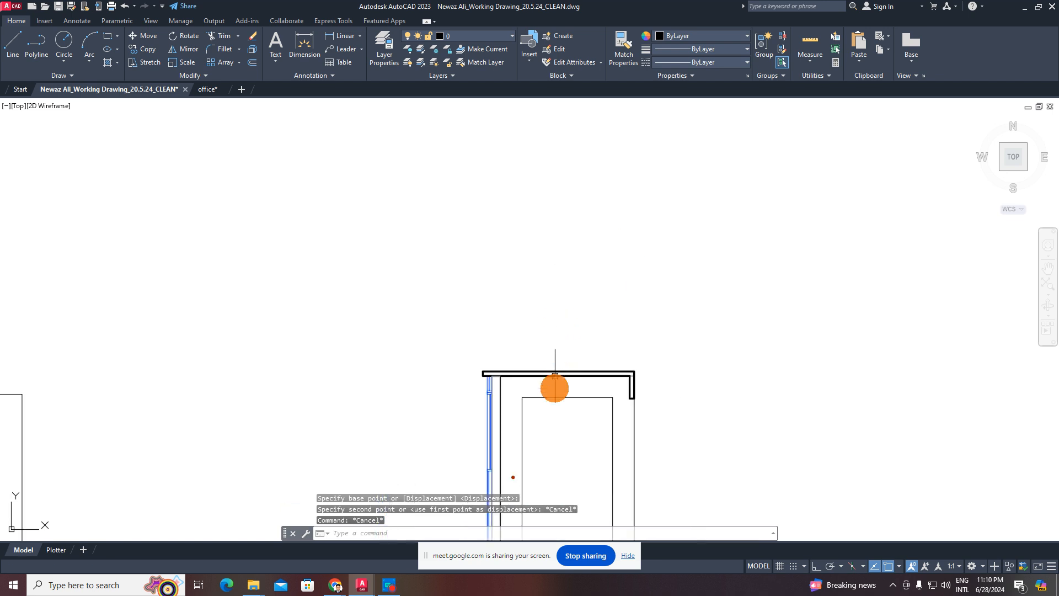
# - Draw a small circle above the spot light in the left strip between the two rectangles
pyautogui.moveTo(553, 367); pyautogui.dragTo(547, 342, button='middle')
pyautogui.scroll(4, 539, 404)
pyautogui.moveTo(548, 416); pyautogui.dragTo(563, 291, button='middle')
pyautogui.press('Escape')
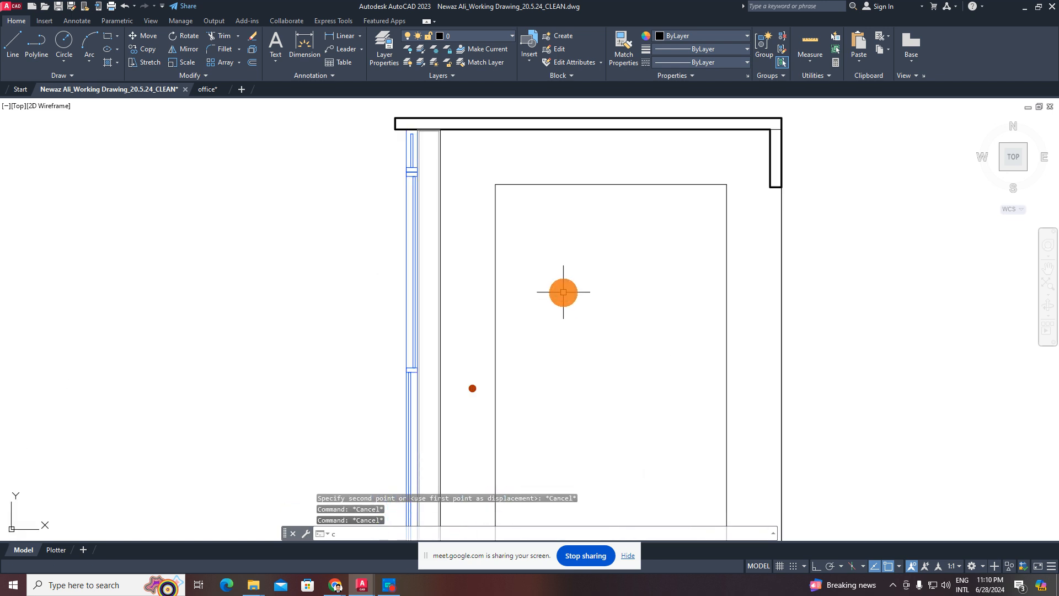
pyautogui.click(568, 331)
pyautogui.press('Escape')
pyautogui.press('Escape')
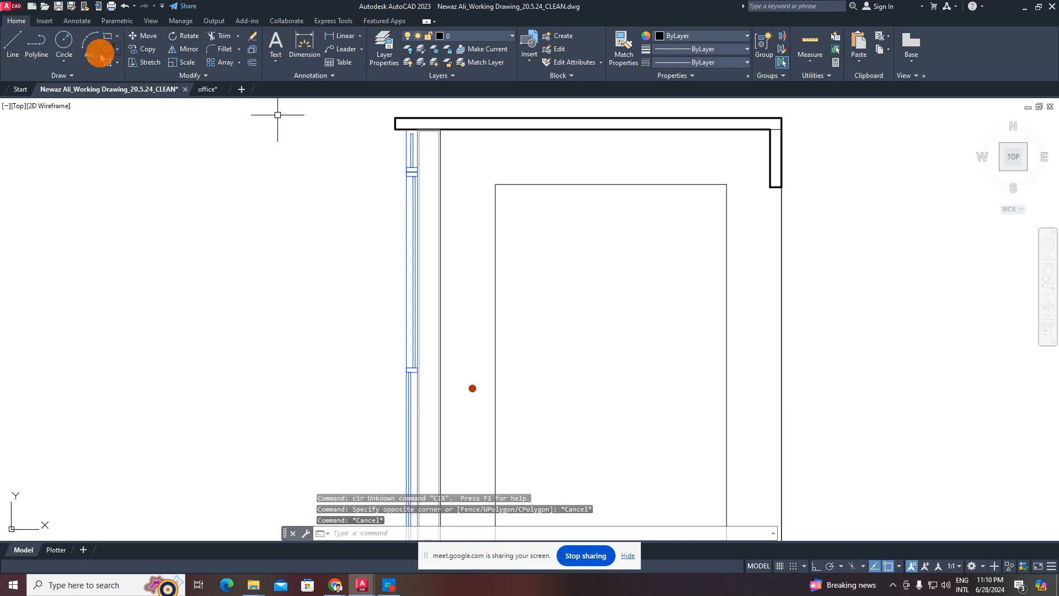
pyautogui.click(66, 46)
pyautogui.scroll(4, 469, 279)
pyautogui.click(473, 280)
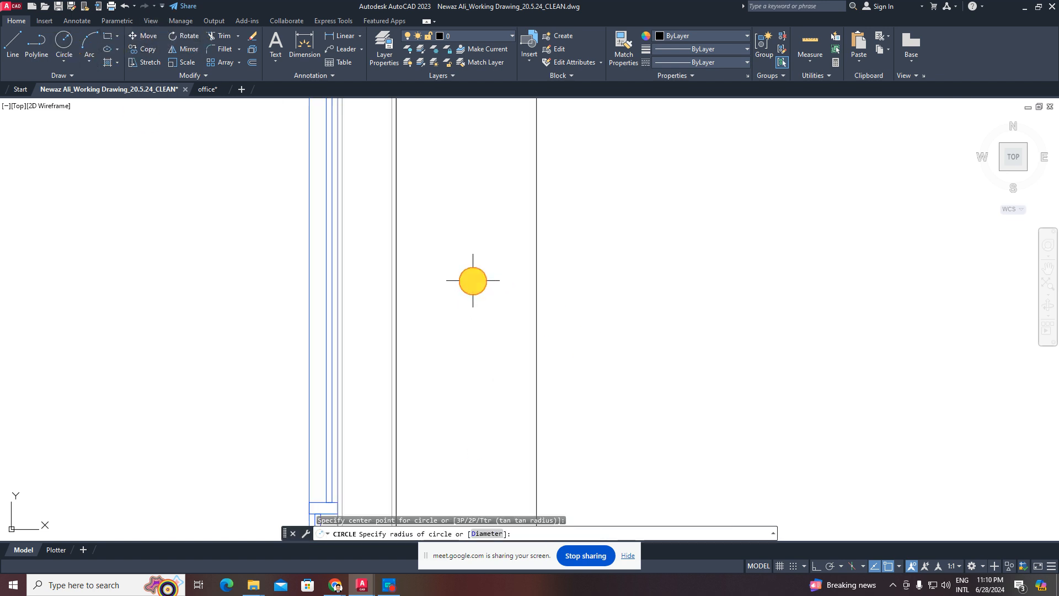
pyautogui.click(478, 288)
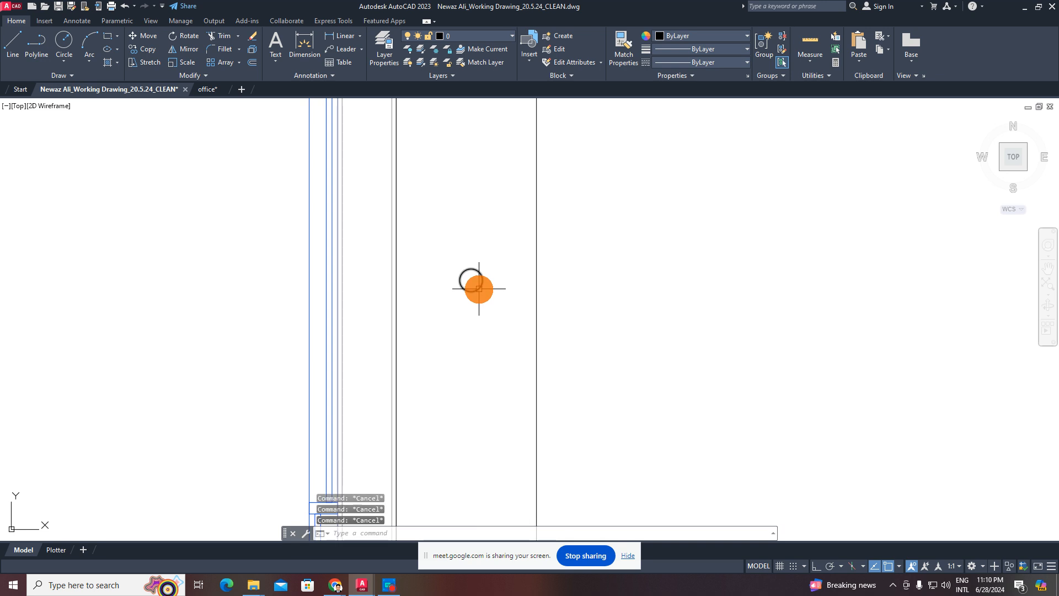
# - Try to draw a line across the small circle in the left strip
pyautogui.write('l')
pyautogui.press('Return')
pyautogui.click(471, 291)
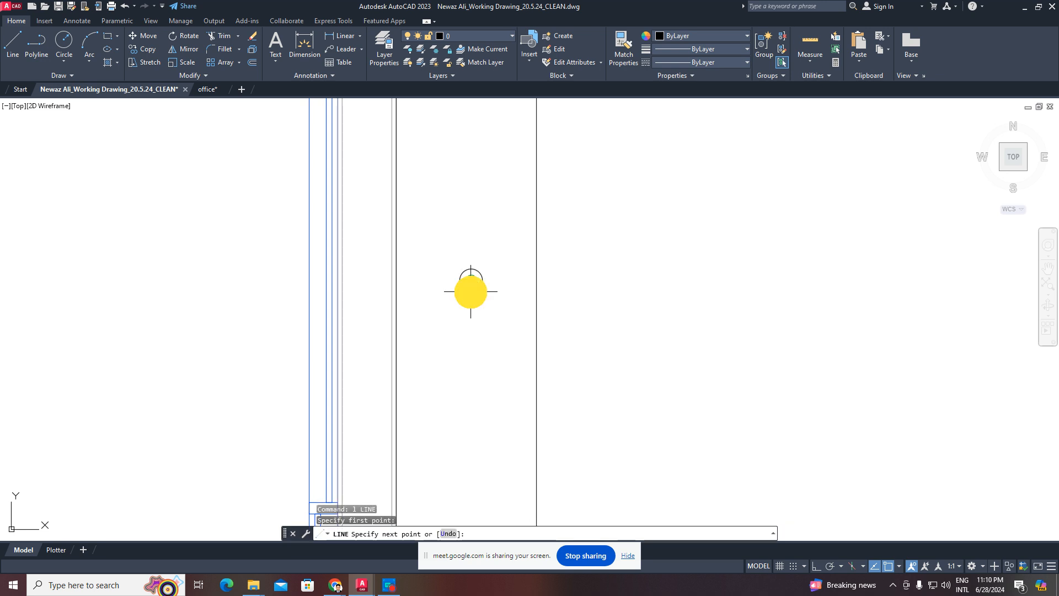
pyautogui.click(471, 268)
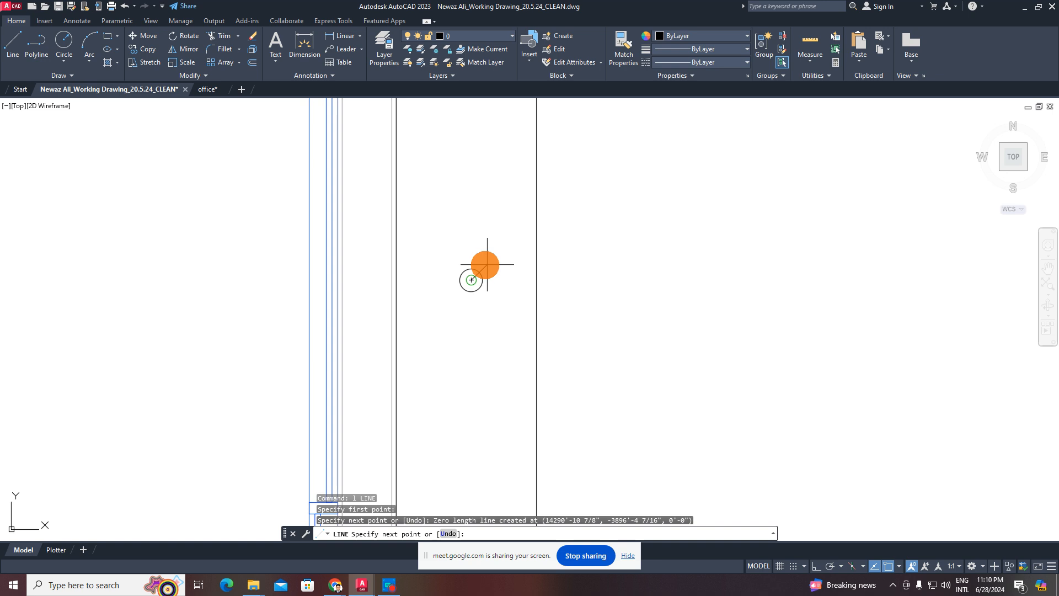
pyautogui.press('Escape')
pyautogui.press('Escape')
# - Try to place a linear dimension from the small circle's centre to its upper edge
pyautogui.scroll(2, 438, 259)
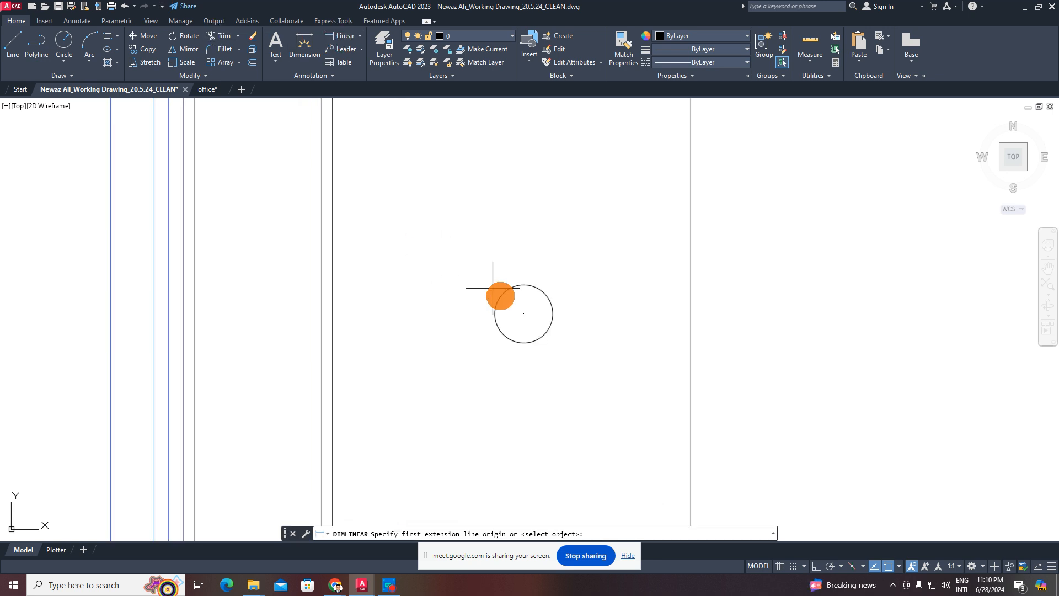
pyautogui.click(524, 314)
pyautogui.click(526, 284)
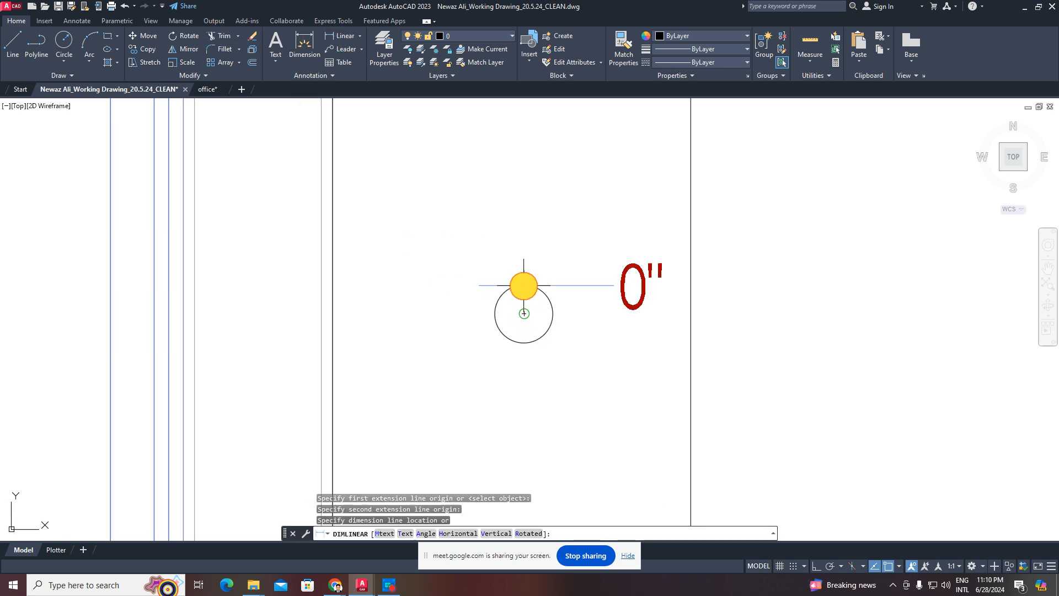
pyautogui.scroll(4, 544, 298)
pyautogui.scroll(-7, 545, 299)
pyautogui.press('Escape')
pyautogui.scroll(-5, 546, 299)
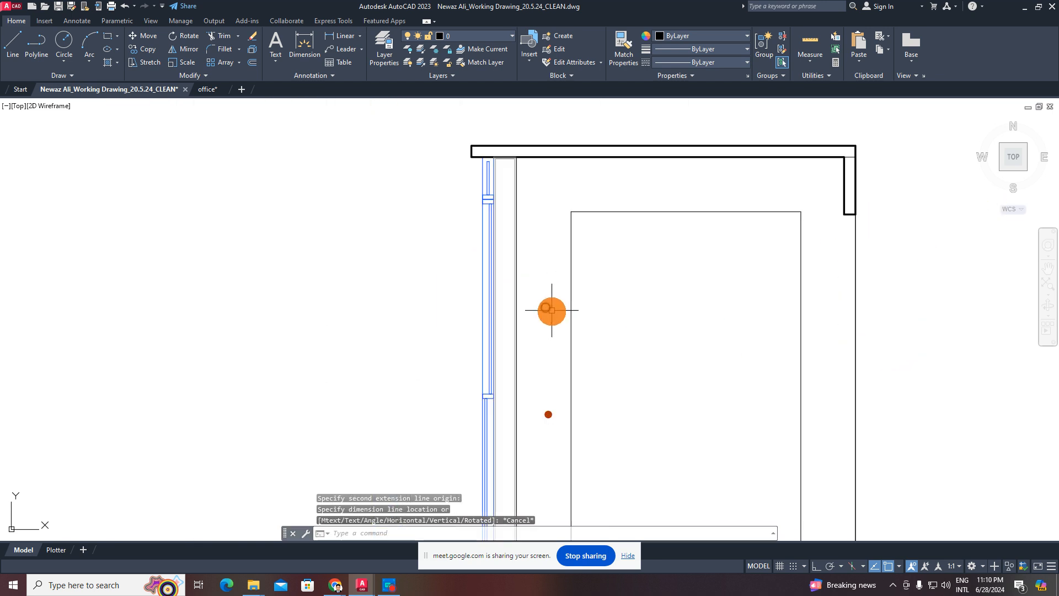
pyautogui.moveTo(551, 309); pyautogui.dragTo(520, 274, button='middle')
# - Try to place a linear dimension between the spot light's centre and its edge
pyautogui.click(346, 35)
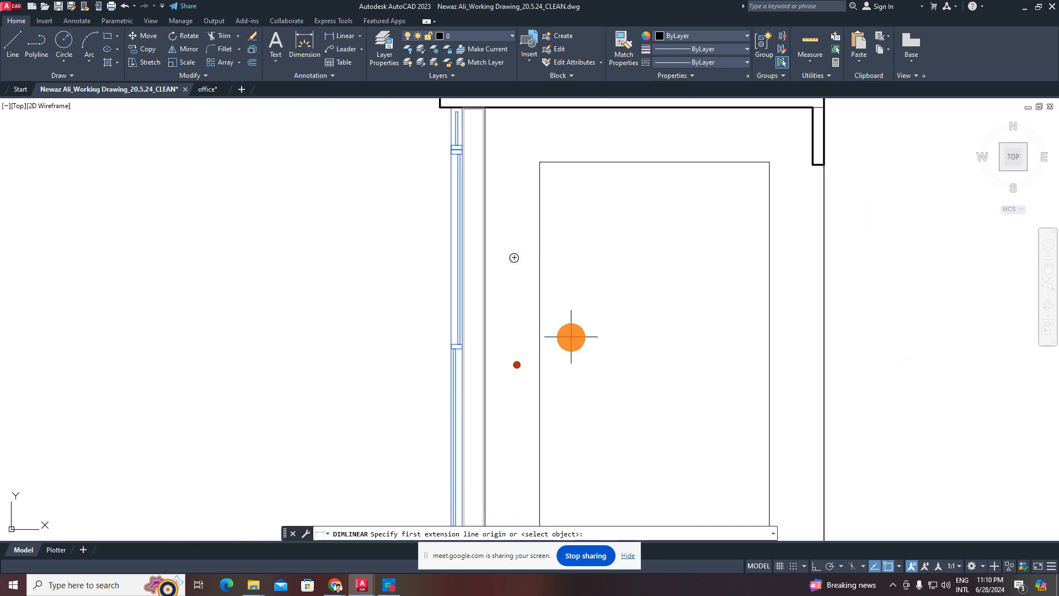
pyautogui.scroll(4, 530, 362)
pyautogui.press('Escape')
pyautogui.scroll(-2, 502, 298)
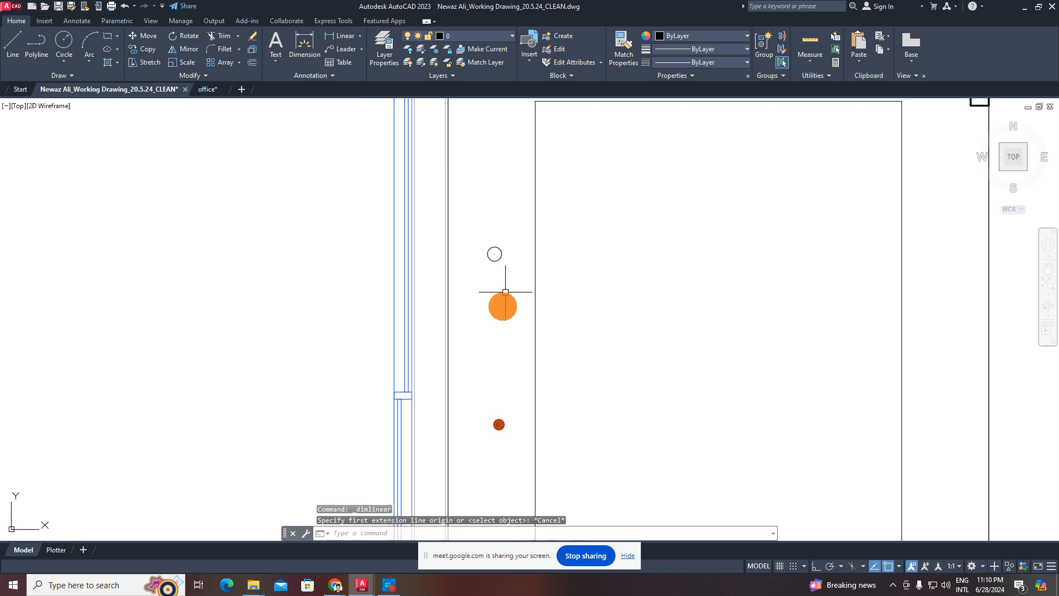
pyautogui.moveTo(502, 303); pyautogui.dragTo(496, 272, button='middle')
pyautogui.scroll(4, 488, 373)
pyautogui.scroll(2, 488, 373)
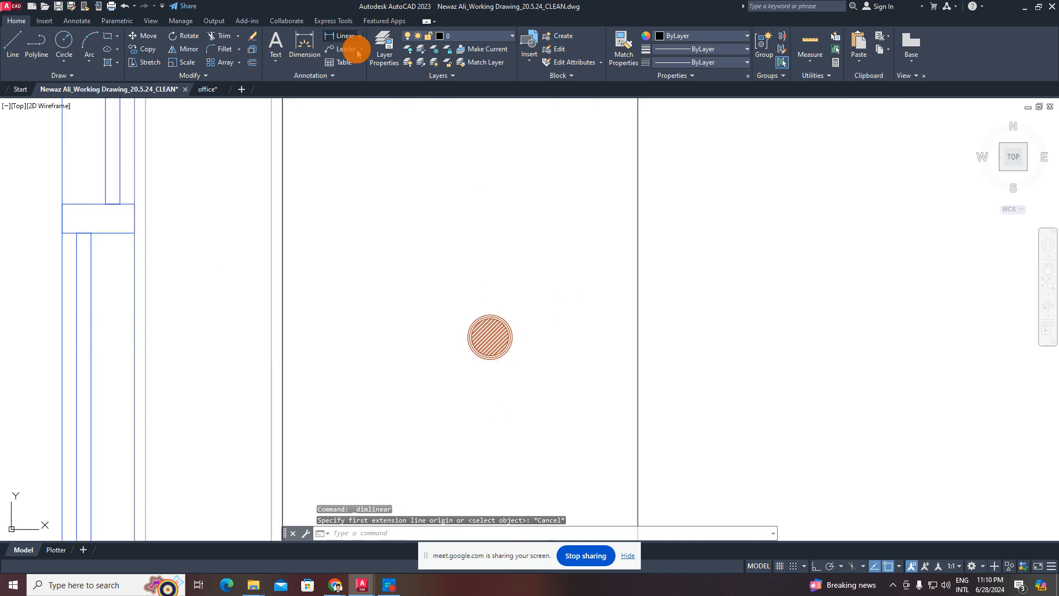
pyautogui.click(345, 36)
pyautogui.scroll(4, 489, 356)
pyautogui.click(498, 291)
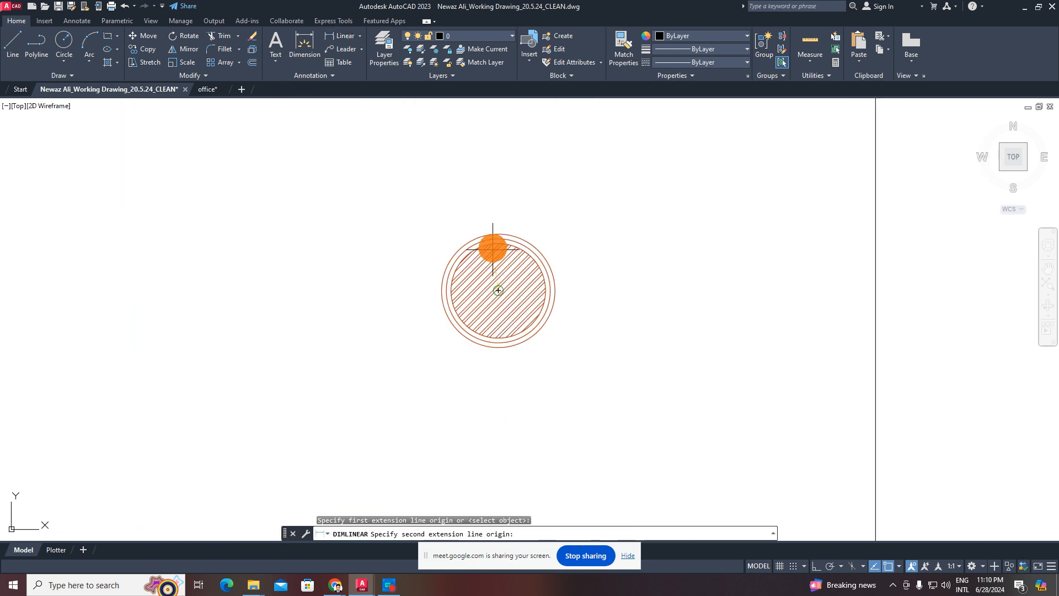
pyautogui.click(499, 242)
pyautogui.scroll(-4, 499, 248)
pyautogui.scroll(3, 517, 263)
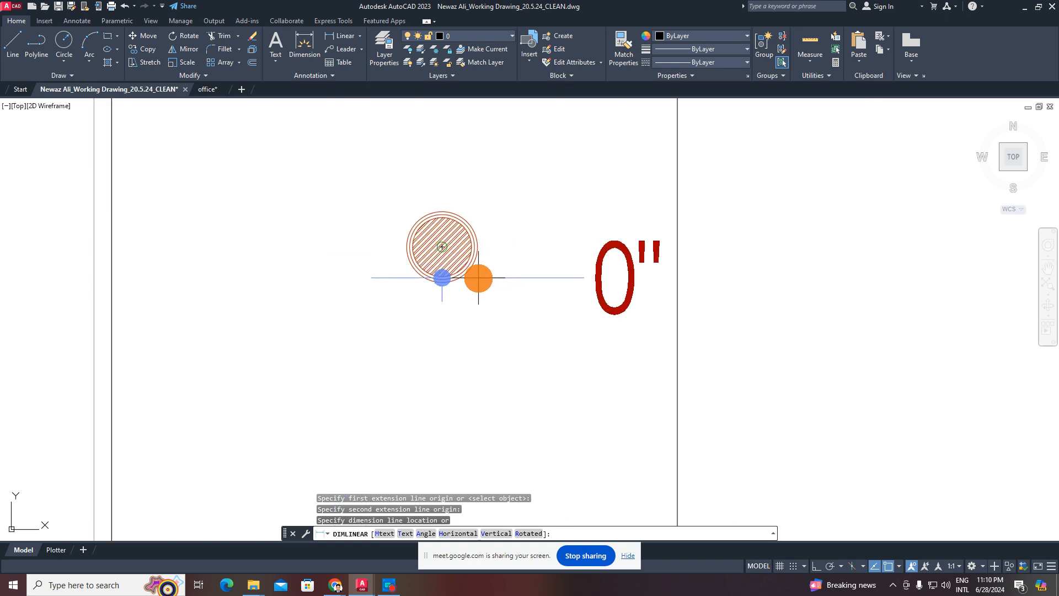
pyautogui.press('Escape')
pyautogui.press('space')
pyautogui.click(445, 281)
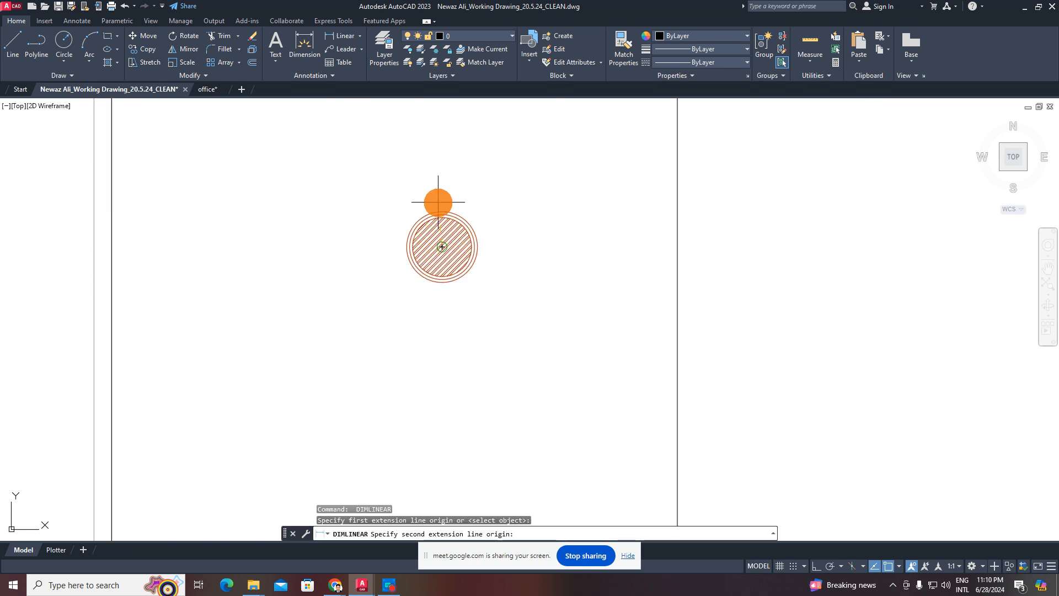
pyautogui.press('Escape')
pyautogui.press('Escape')
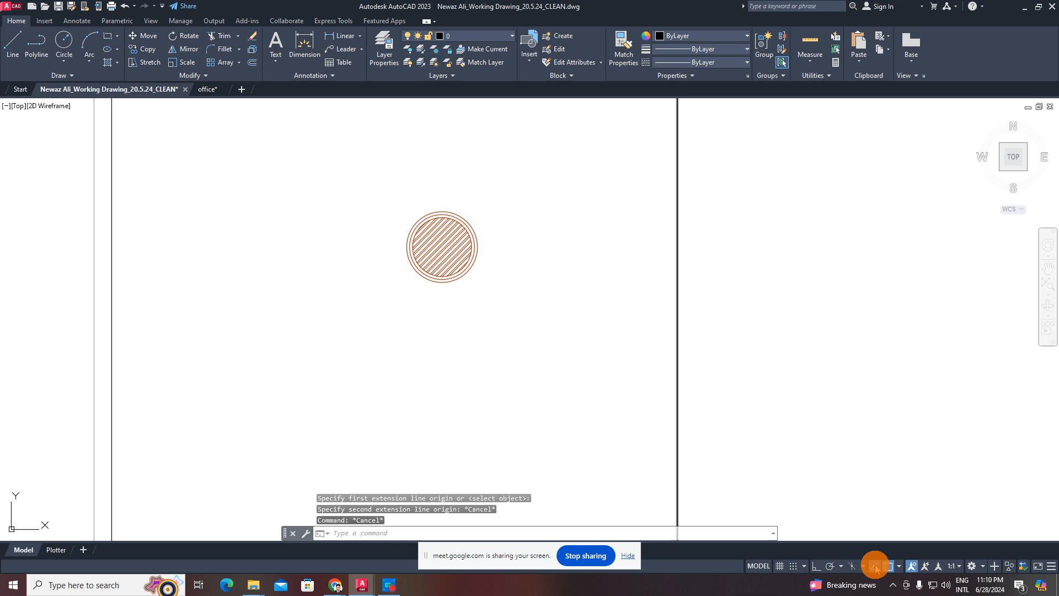
# - Turn off object snap tracking and retry the linear dimension from the spot light's centre to its upper edge
pyautogui.click(875, 566)
pyautogui.click(349, 33)
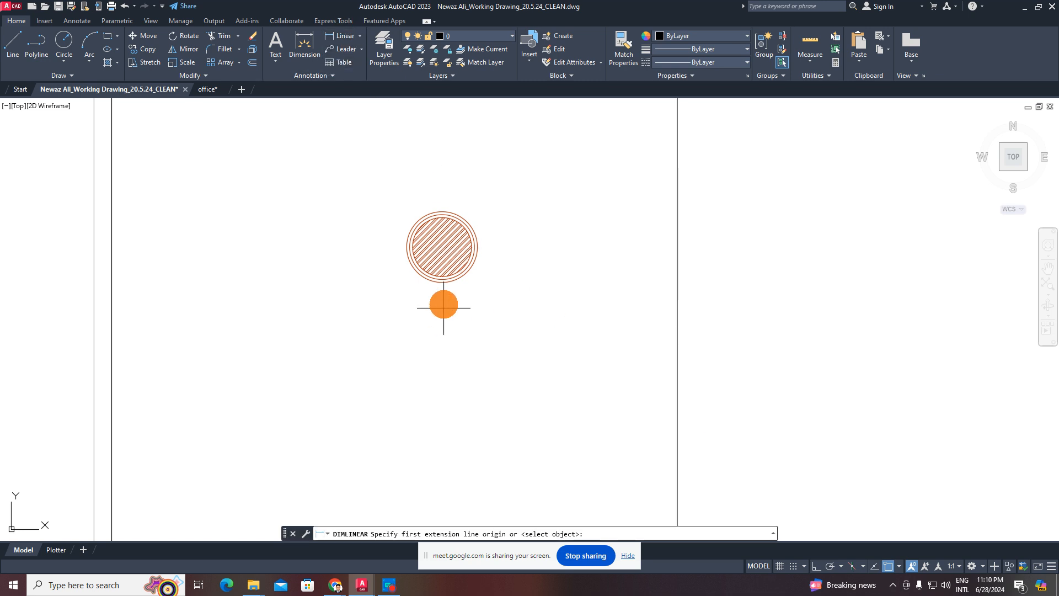
pyautogui.click(442, 247)
pyautogui.click(442, 213)
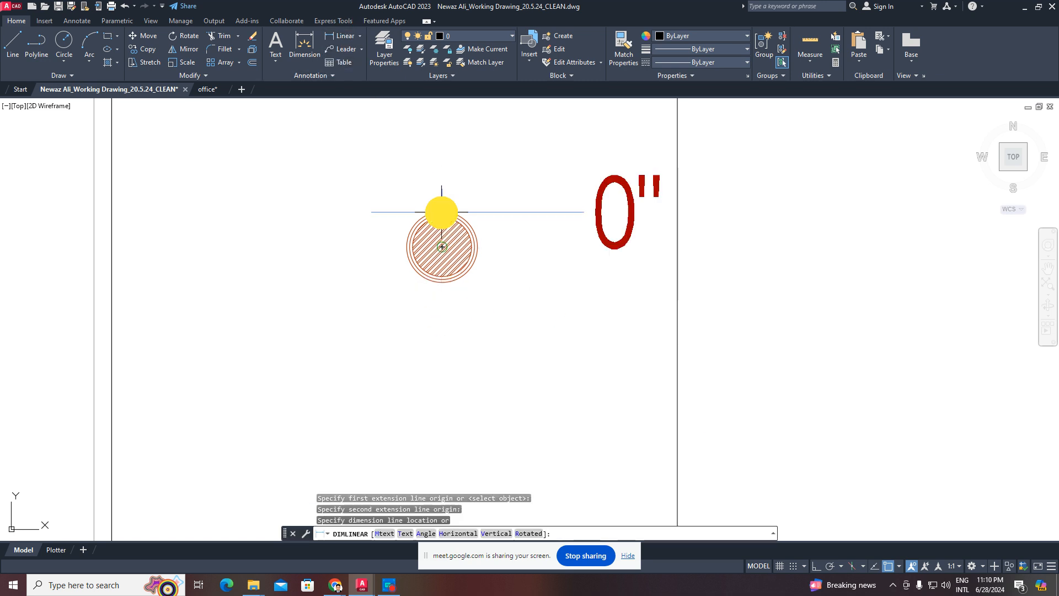
pyautogui.press('Escape')
# - Erase the small circle above the spot light in the left strip
pyautogui.scroll(-4, 458, 219)
pyautogui.moveTo(470, 114); pyautogui.dragTo(476, 331, button='middle')
pyautogui.scroll(5, 474, 287)
pyautogui.press('Escape')
pyautogui.click(484, 217)
pyautogui.click(402, 293)
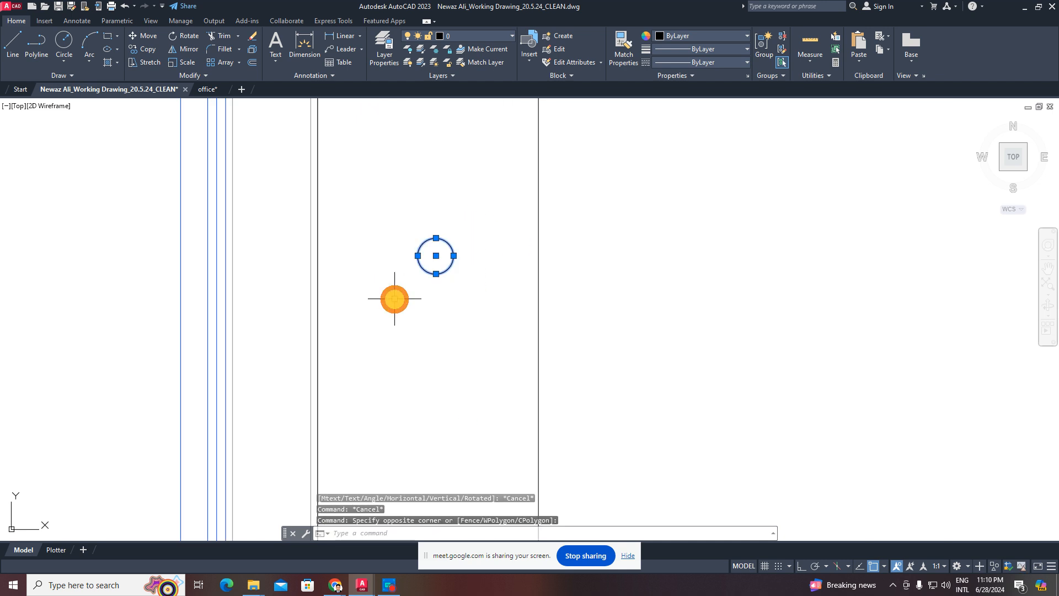
pyautogui.press('Delete')
pyautogui.scroll(-7, 450, 341)
pyautogui.scroll(4, 472, 331)
pyautogui.press('Escape')
pyautogui.click(486, 303)
pyautogui.click(421, 382)
pyautogui.press('Escape')
pyautogui.press('Escape')
pyautogui.press('Escape')
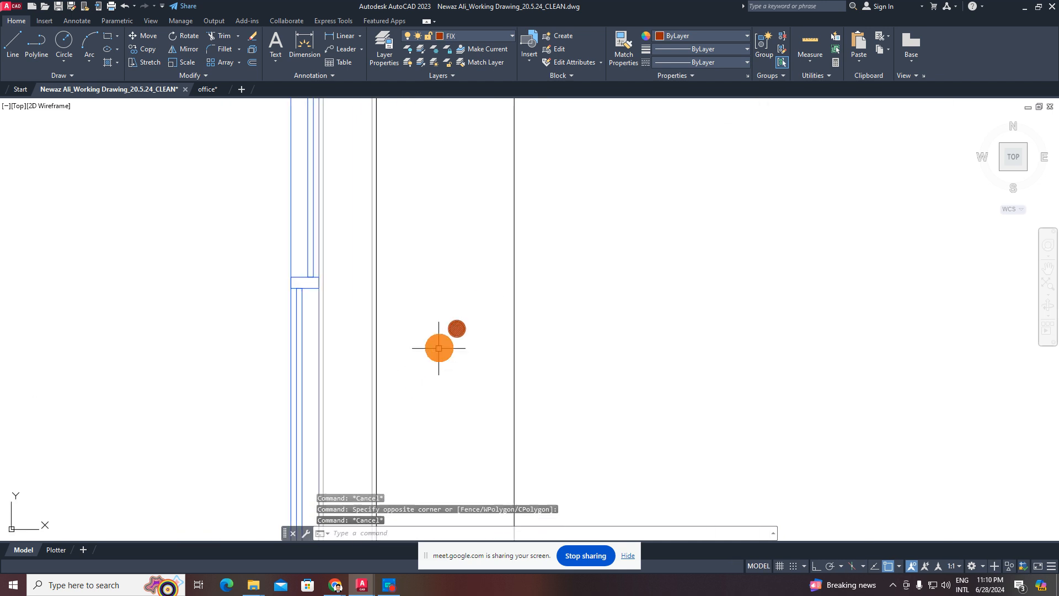
pyautogui.click(474, 294)
pyautogui.click(427, 395)
pyautogui.press('Escape')
pyautogui.scroll(-5, 515, 383)
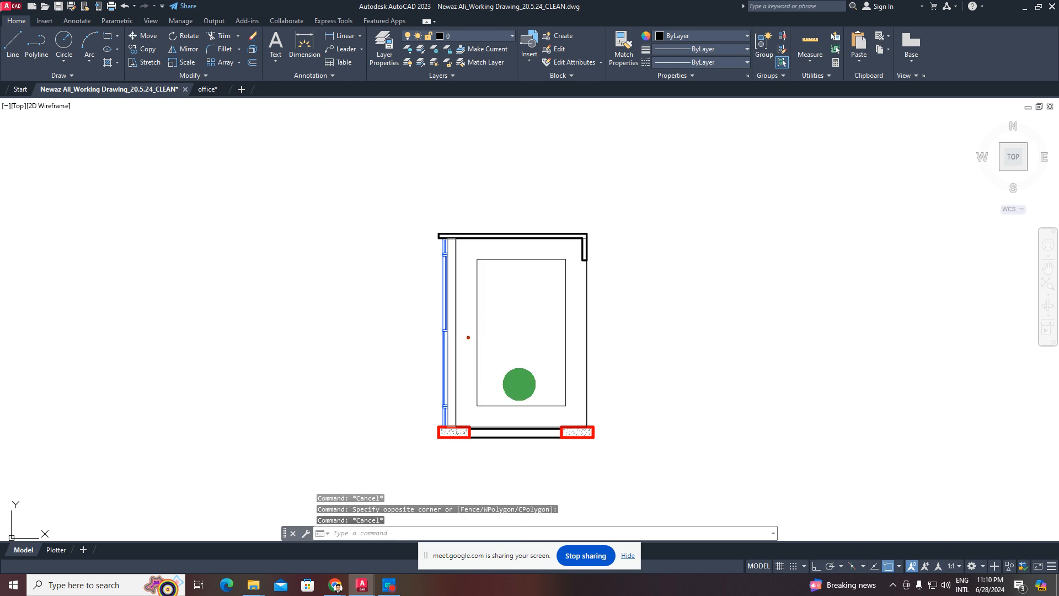
# - Draw a vertical line from the inner rectangle's upper-left corner up to the top wall
pyautogui.scroll(4, 504, 326)
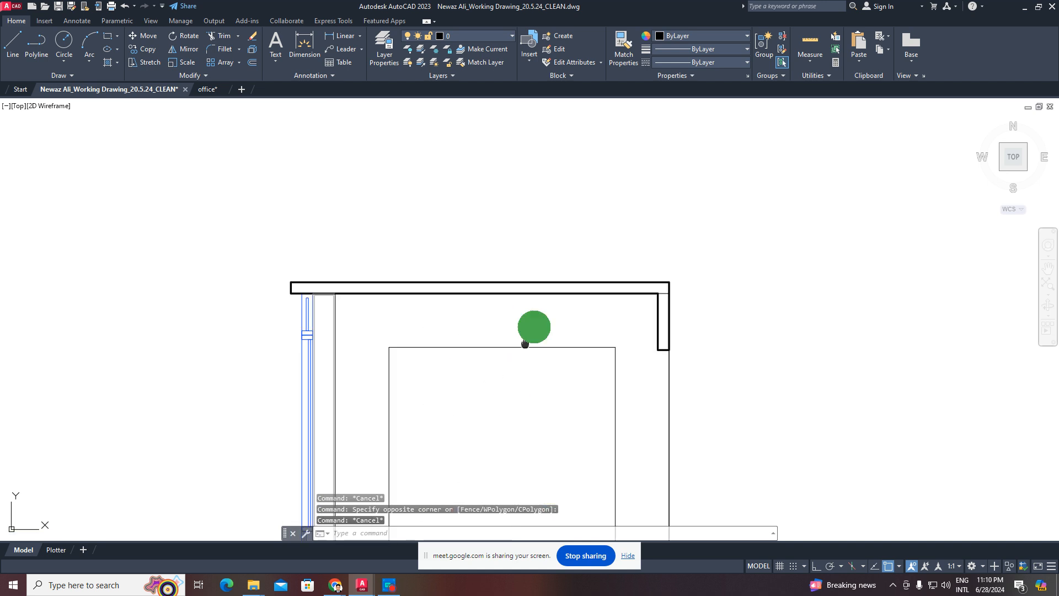
pyautogui.moveTo(524, 343); pyautogui.dragTo(498, 319, button='middle')
pyautogui.write('l')
pyautogui.press('Return')
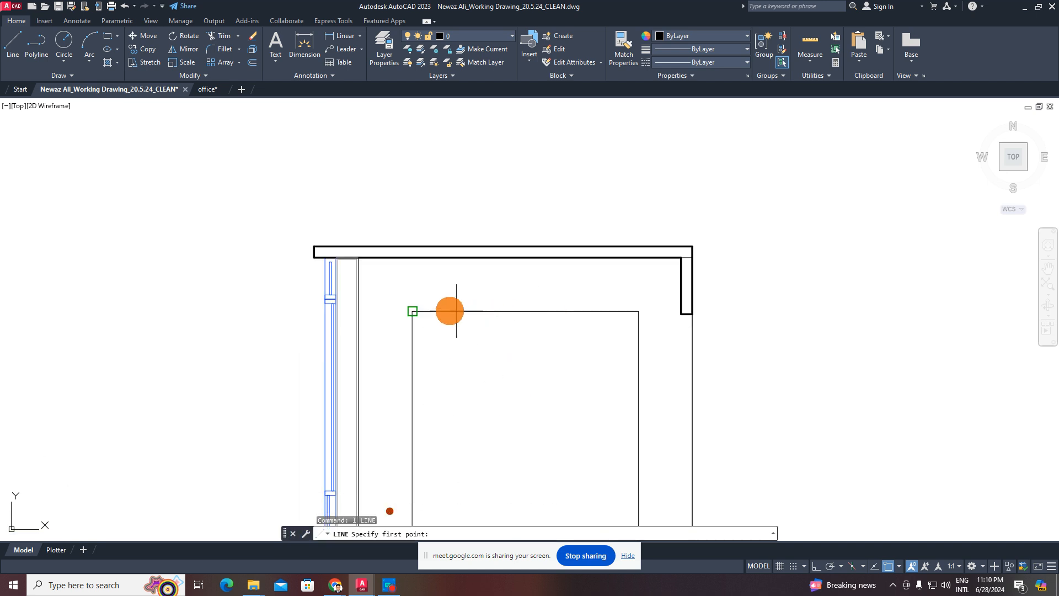
pyautogui.click(412, 312)
pyautogui.press('Escape')
pyautogui.press('Escape')
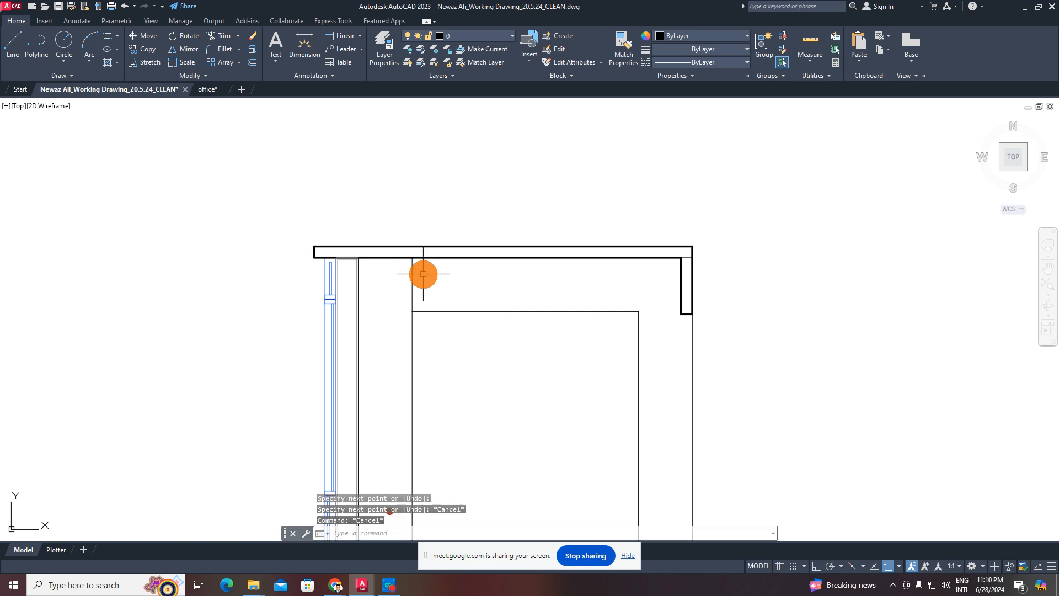
# - Draw a short, nearly horizontal line running right from the midpoint of the short vertical line
pyautogui.click(423, 274)
pyautogui.press('Escape')
pyautogui.write('l')
pyautogui.press('Return')
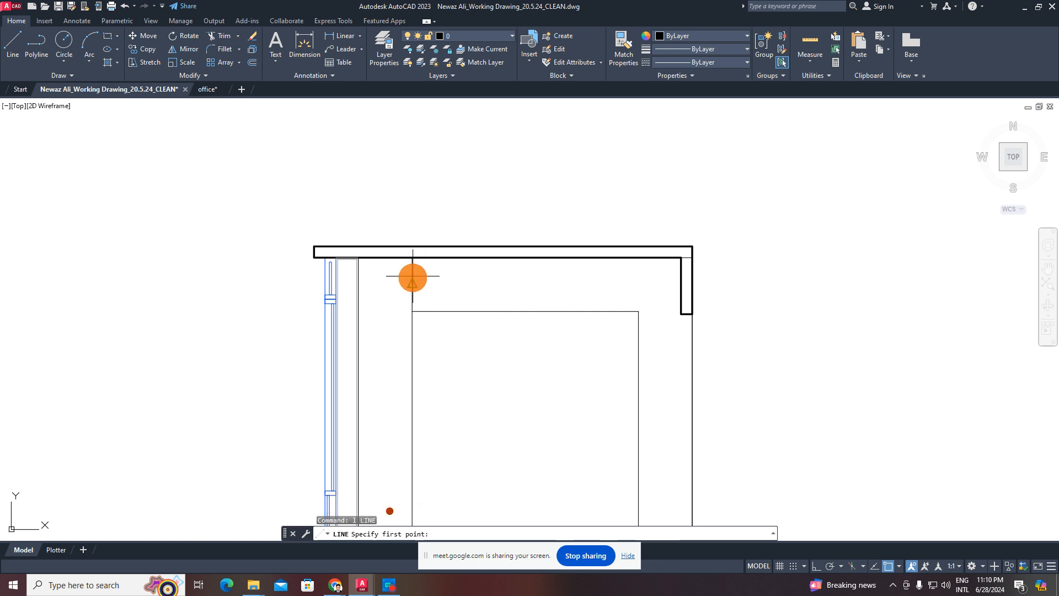
pyautogui.click(412, 286)
pyautogui.click(456, 287)
pyautogui.press('Escape')
pyautogui.scroll(2, 435, 291)
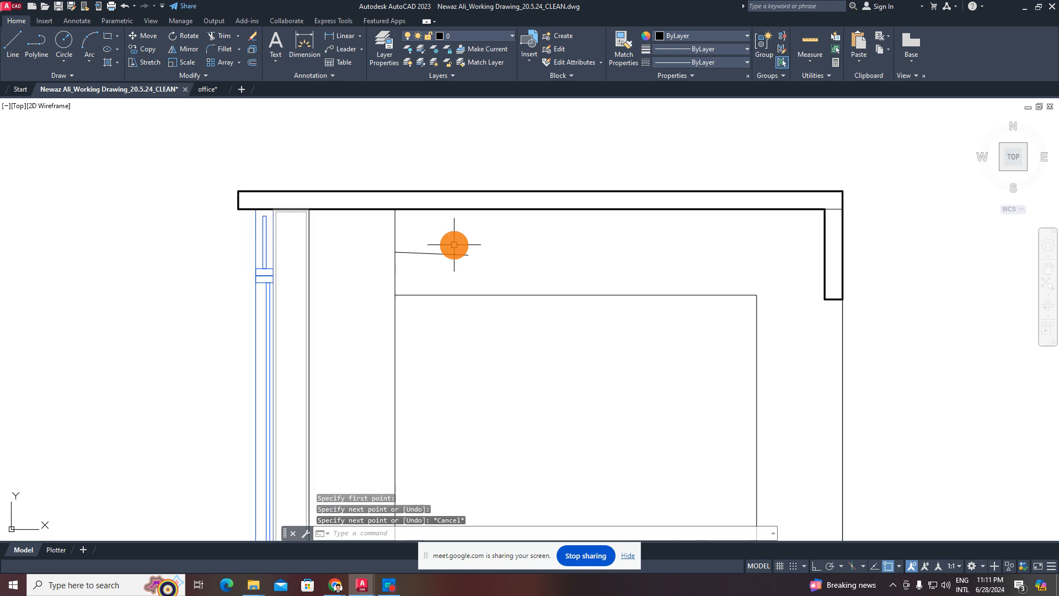
pyautogui.moveTo(433, 246); pyautogui.dragTo(441, 240, button='middle')
pyautogui.click(430, 241)
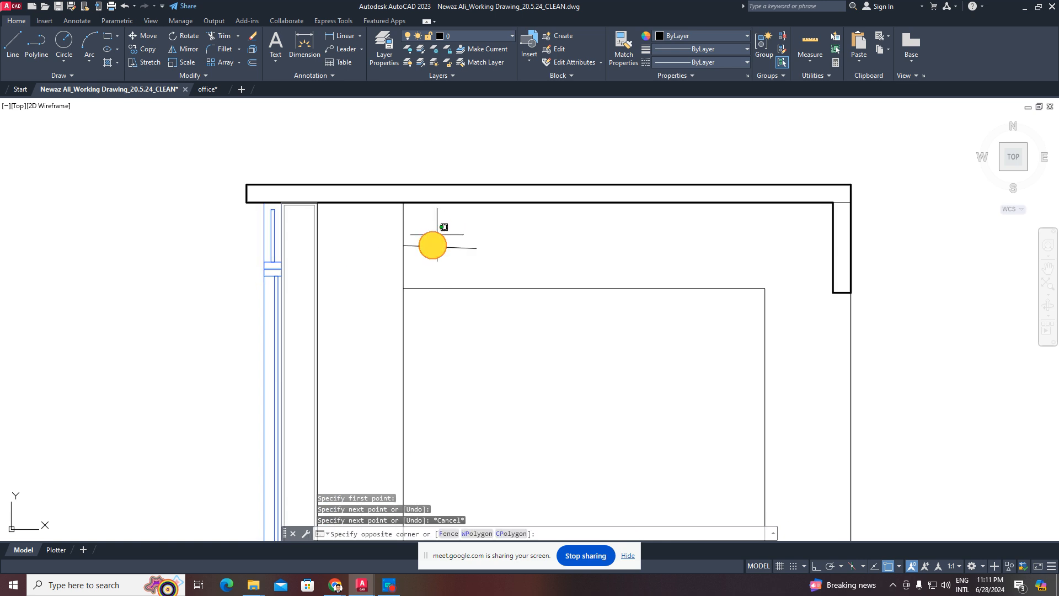
pyautogui.click(416, 268)
pyautogui.press('Escape')
pyautogui.scroll(-2, 413, 258)
pyautogui.moveTo(412, 259); pyautogui.dragTo(425, 215, button='middle')
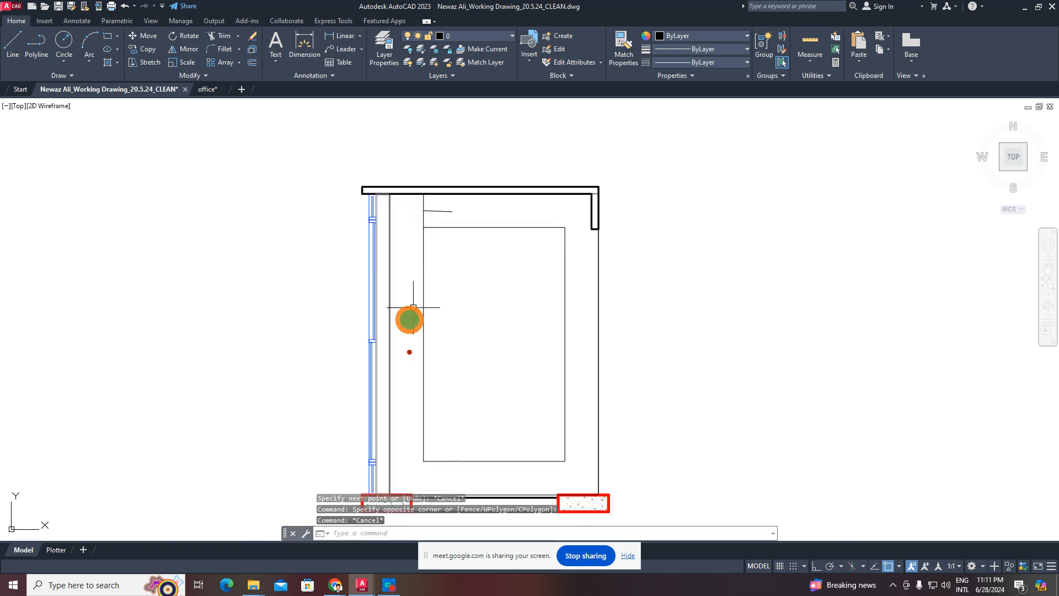
pyautogui.scroll(3, 411, 338)
pyautogui.click(415, 335)
pyautogui.click(363, 460)
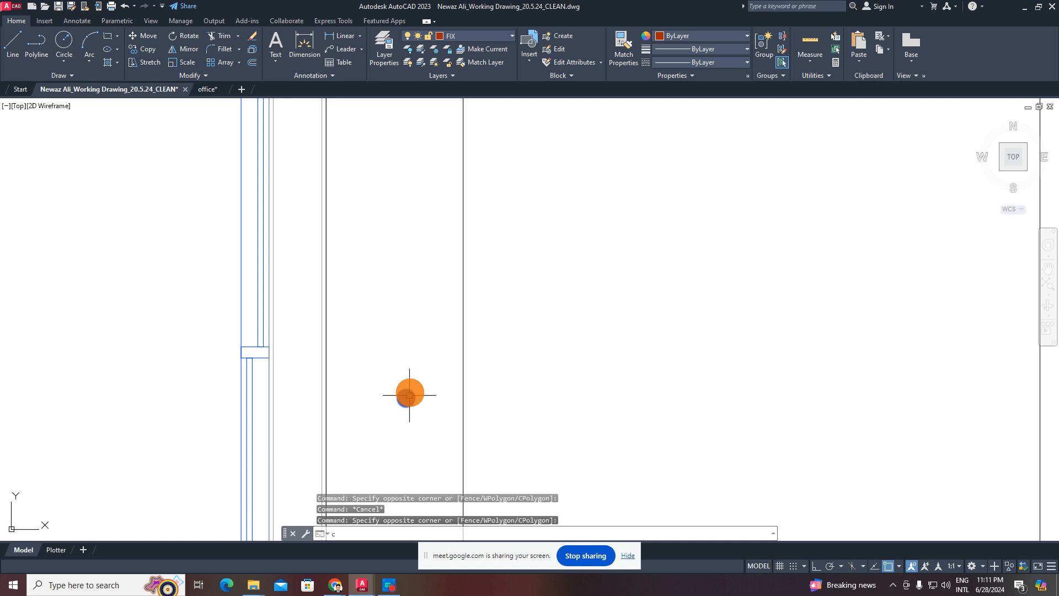
pyautogui.press('Escape')
pyautogui.press('Escape')
# - Copy the spot light from its centre to the midpoint of the short vertical line above the inner rectangle
pyautogui.click(425, 365)
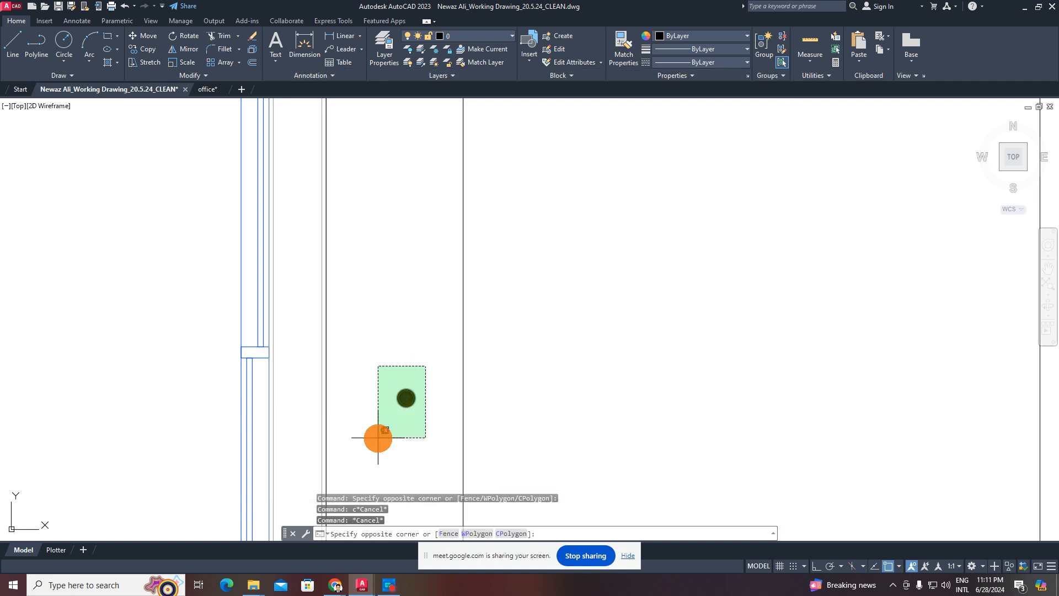
pyautogui.click(379, 438)
pyautogui.write('co')
pyautogui.press('Return')
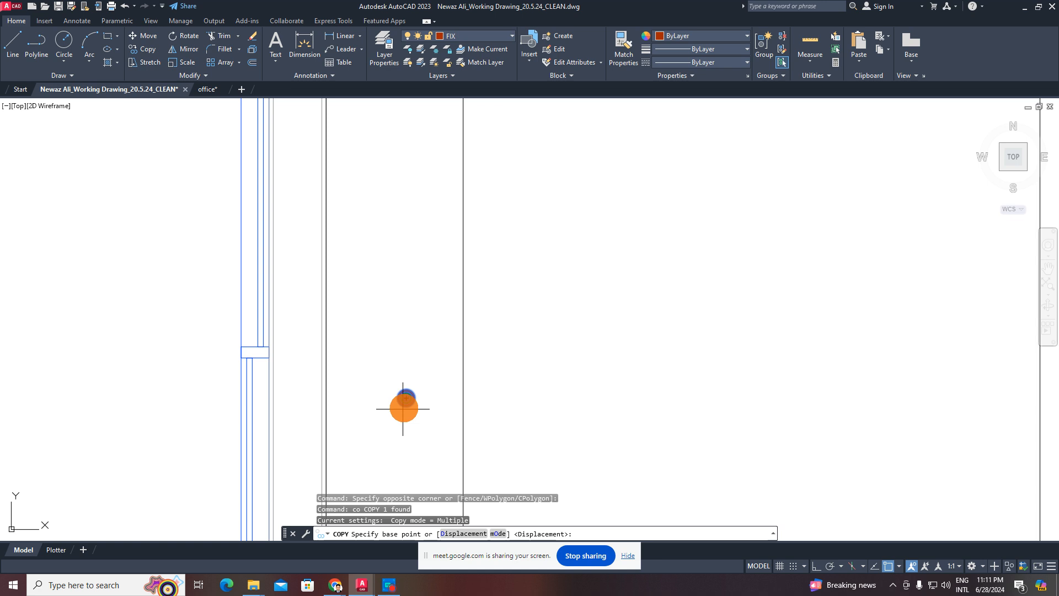
pyautogui.click(406, 398)
pyautogui.scroll(-5, 502, 398)
pyautogui.scroll(3, 513, 386)
pyautogui.scroll(4, 477, 360)
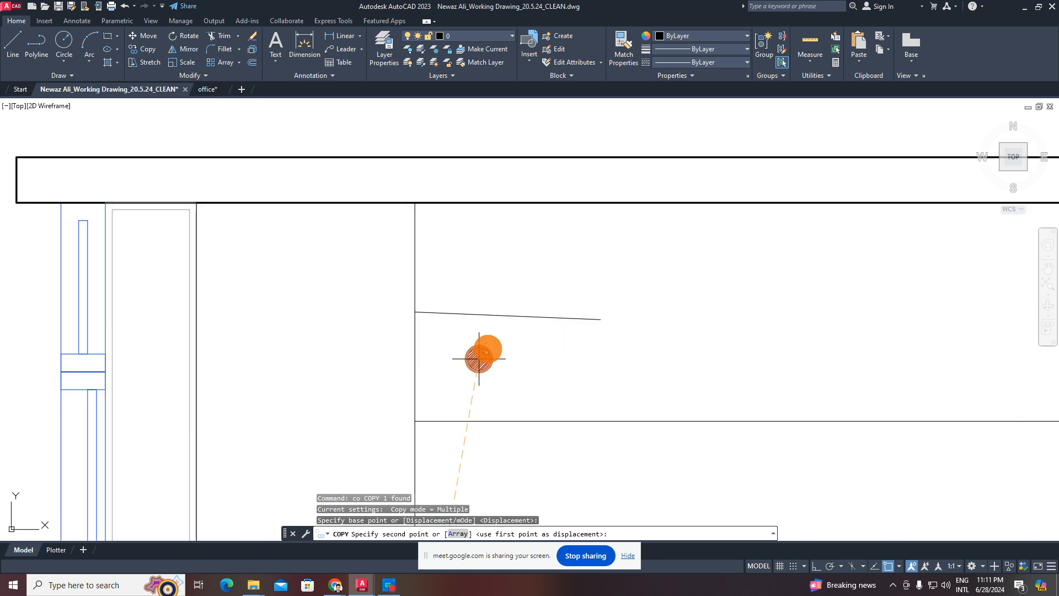
pyautogui.click(415, 312)
pyautogui.press('Escape')
# - Stretch the right end of the nearly horizontal guide line past the room's right wall
pyautogui.click(564, 294)
pyautogui.click(549, 329)
pyautogui.moveTo(581, 379); pyautogui.dragTo(361, 402, button='middle')
pyautogui.click(380, 342)
pyautogui.scroll(-2, 564, 391)
pyautogui.scroll(-2, 563, 392)
pyautogui.press('F8')
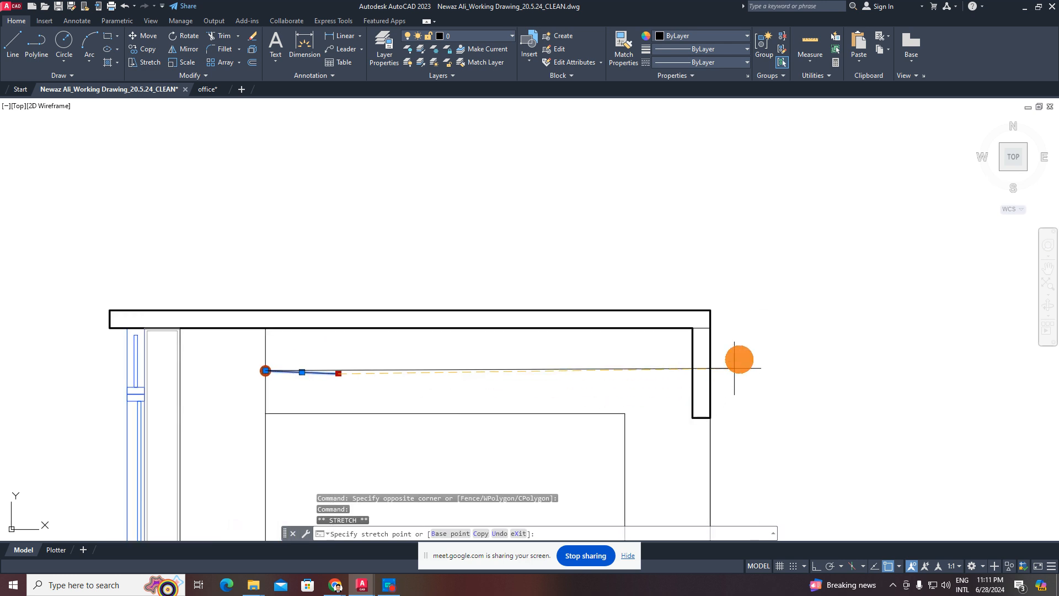
pyautogui.press('Escape')
pyautogui.press('Escape')
# - Move the spot light horizontally a short distance to the right of the vertical guide line
pyautogui.moveTo(390, 386); pyautogui.dragTo(472, 312, button='middle')
pyautogui.click(321, 287)
pyautogui.click(420, 326)
pyautogui.moveTo(411, 323); pyautogui.dragTo(405, 334, button='middle')
pyautogui.press('Escape')
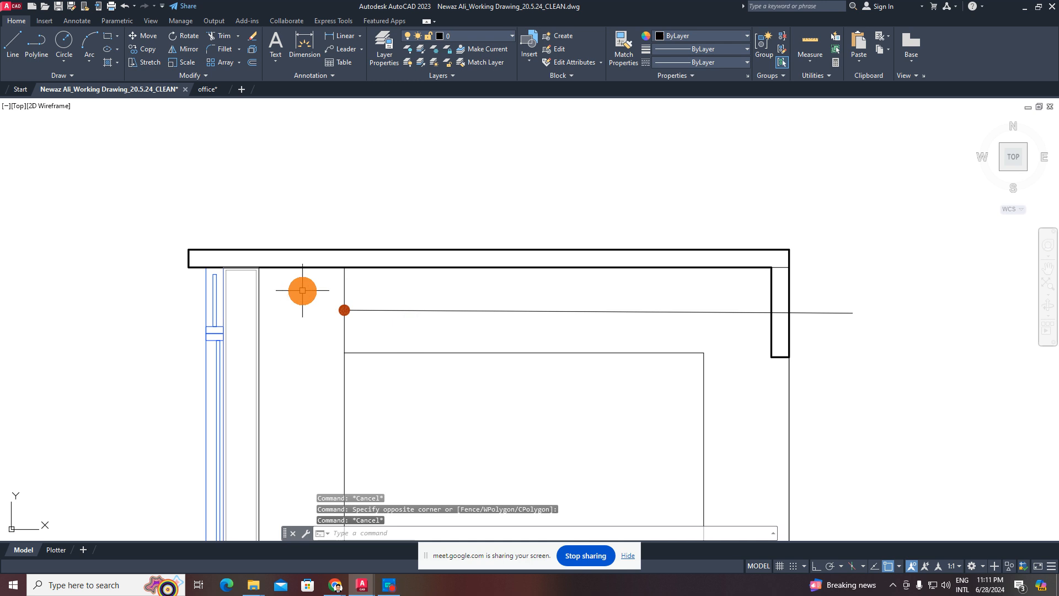
pyautogui.click(303, 289)
pyautogui.click(413, 347)
pyautogui.write('m')
pyautogui.press('Return')
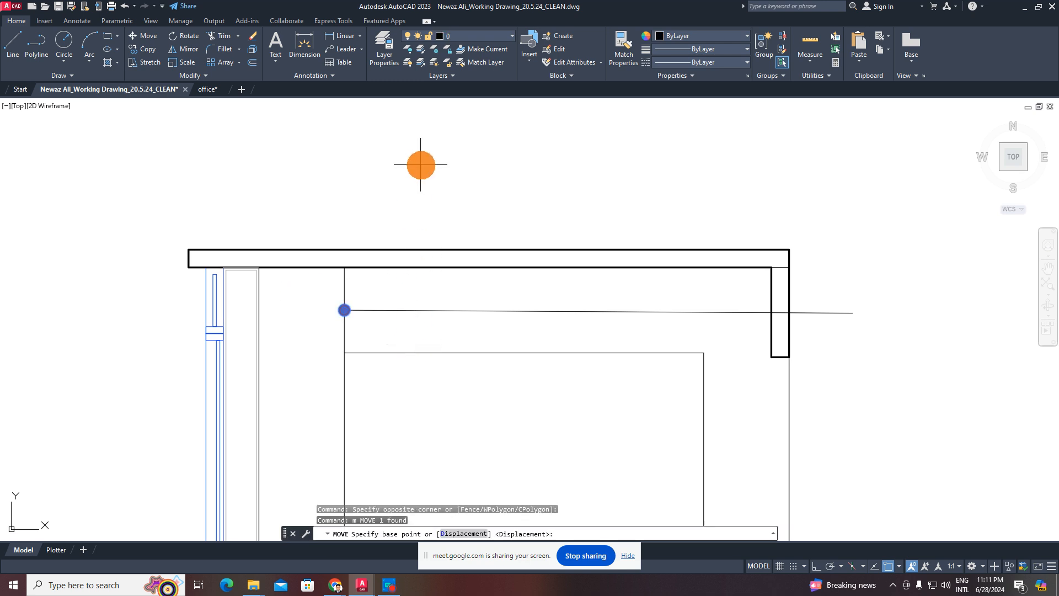
pyautogui.click(381, 312)
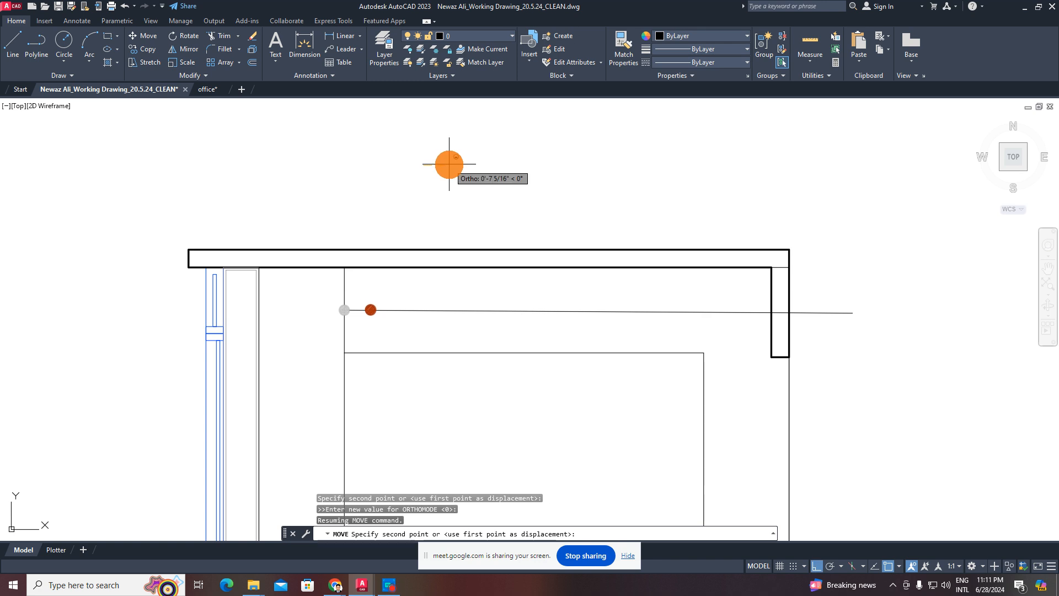
pyautogui.press('Escape')
pyautogui.press('Escape')
pyautogui.moveTo(421, 335); pyautogui.dragTo(425, 292, button='middle')
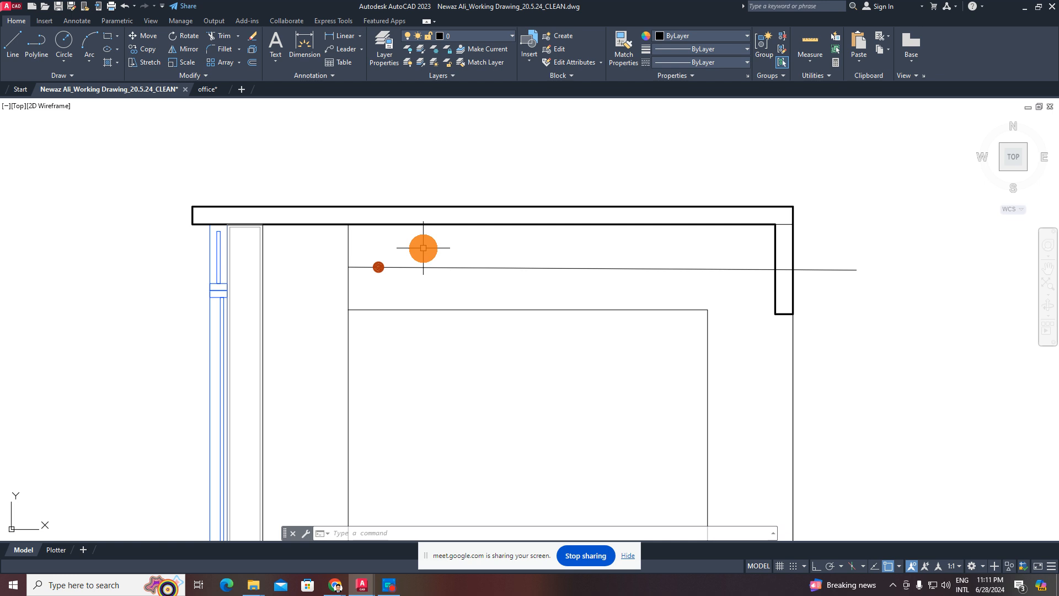
# - Erase the vertical guide line and the nearly horizontal guide line, keeping the spot light
pyautogui.moveTo(445, 330); pyautogui.dragTo(508, 372, button='middle')
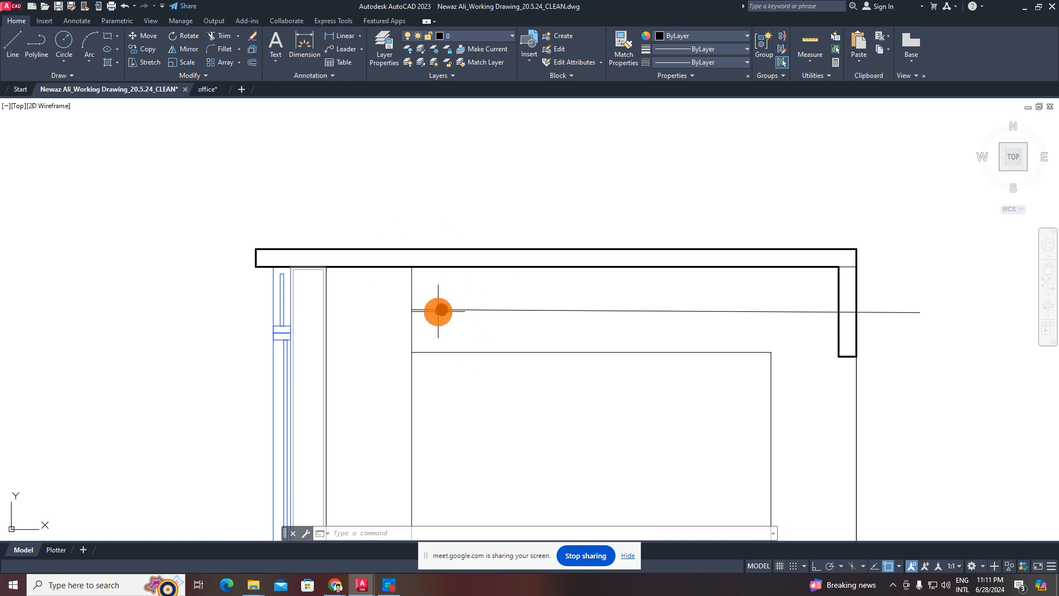
pyautogui.scroll(-2, 438, 312)
pyautogui.moveTo(435, 319)
pyautogui.mouseDown(button='middle')
pyautogui.moveTo(441, 274)
pyautogui.moveTo(417, 292)
pyautogui.moveTo(464, 305)
pyautogui.moveTo(453, 318)
pyautogui.mouseUp(button='middle')
pyautogui.scroll(2, 441, 274)
pyautogui.press('Escape')
pyautogui.click(433, 229)
pyautogui.click(385, 237)
pyautogui.press('Delete')
pyautogui.click(615, 249)
pyautogui.click(554, 302)
pyautogui.press('Delete')
pyautogui.click(400, 263)
pyautogui.click(487, 287)
pyautogui.press('Escape')
pyautogui.press('Escape')
pyautogui.click(391, 303)
pyautogui.press('Escape')
pyautogui.press('Escape')
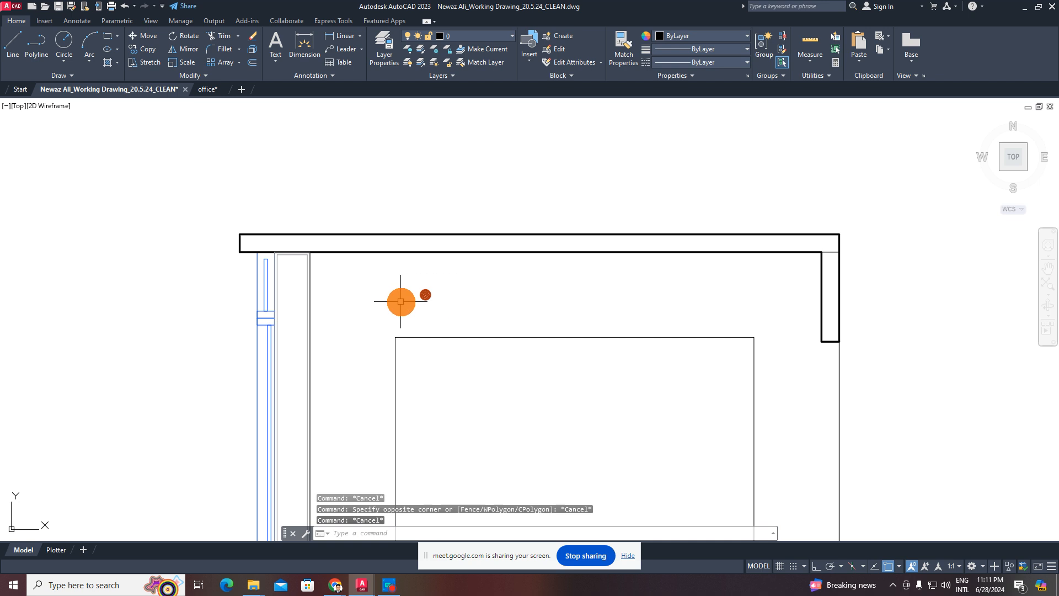
# - Draw a horizontal guide line about 3 feet long, running right from the spot light's centre
pyautogui.write('l')
pyautogui.press('Return')
pyautogui.click(428, 294)
pyautogui.press('Escape')
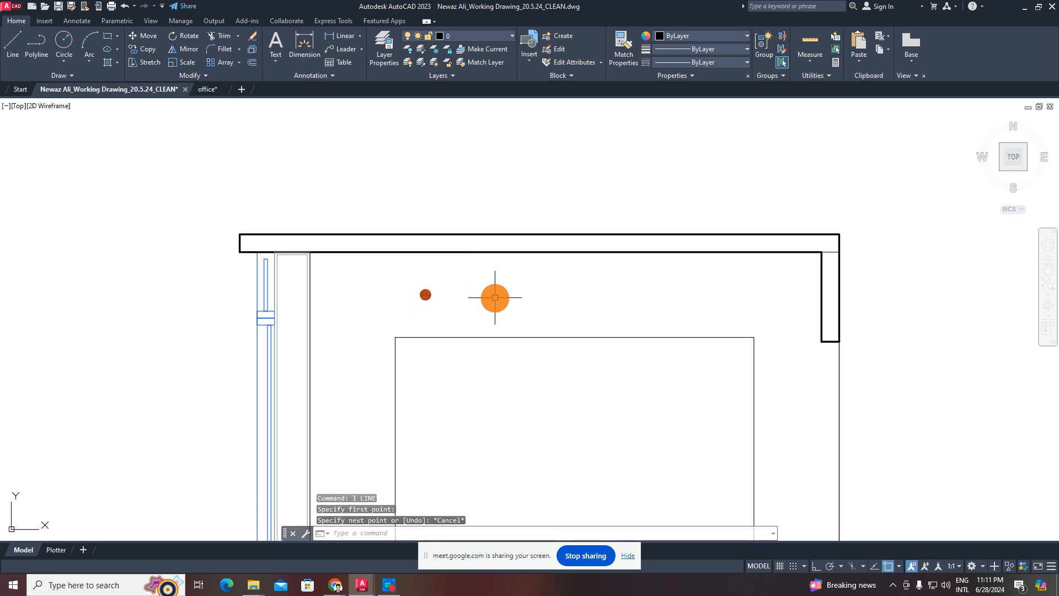
pyautogui.press('Return')
pyautogui.scroll(3, 428, 295)
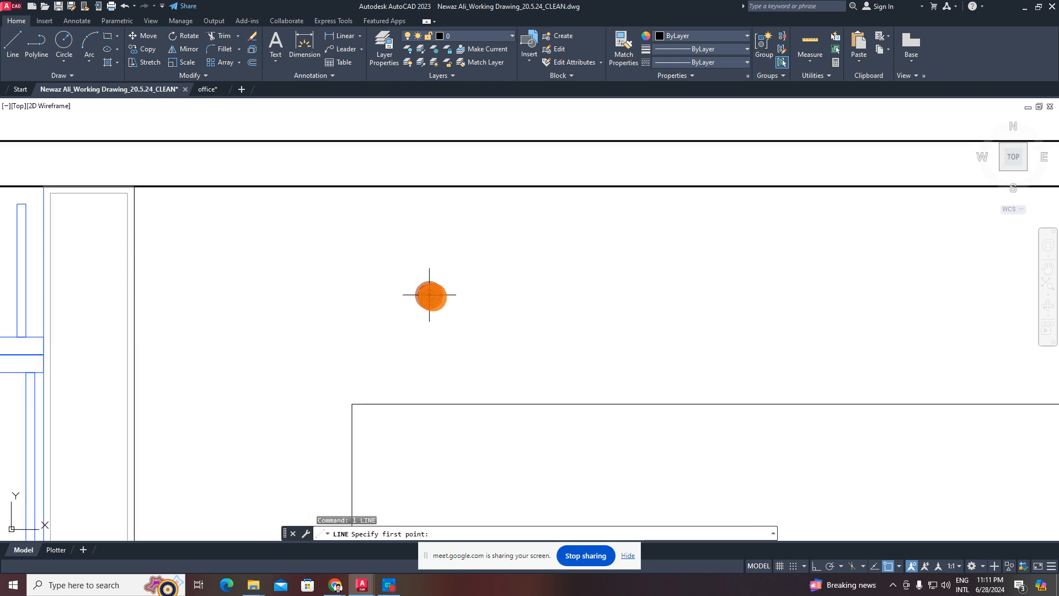
pyautogui.click(430, 294)
pyautogui.press('F8')
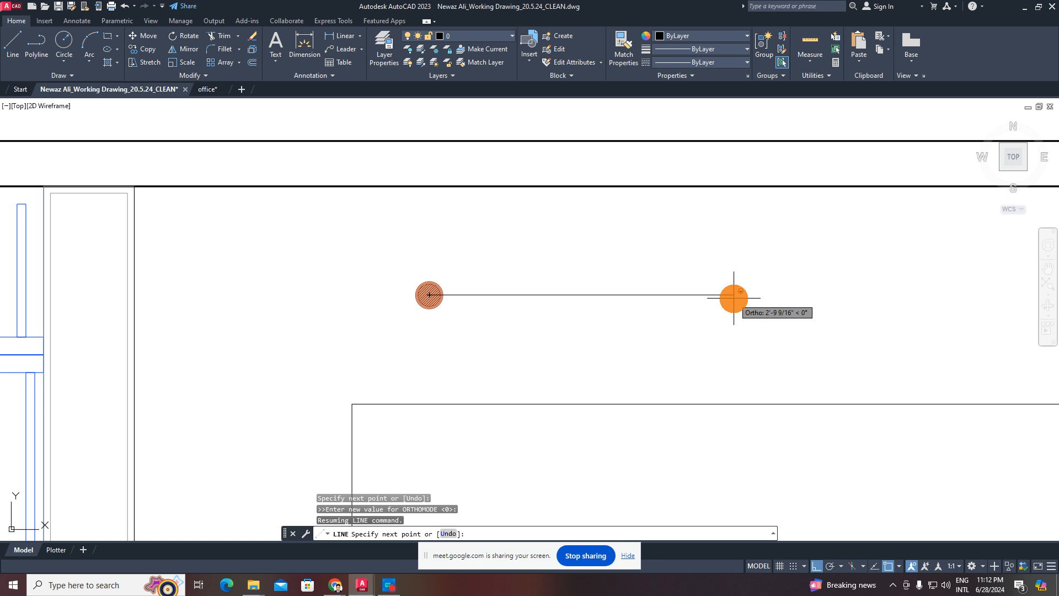
pyautogui.keyDown('shift'); pyautogui.click(752, 299); pyautogui.keyUp('shift')
pyautogui.press('Escape')
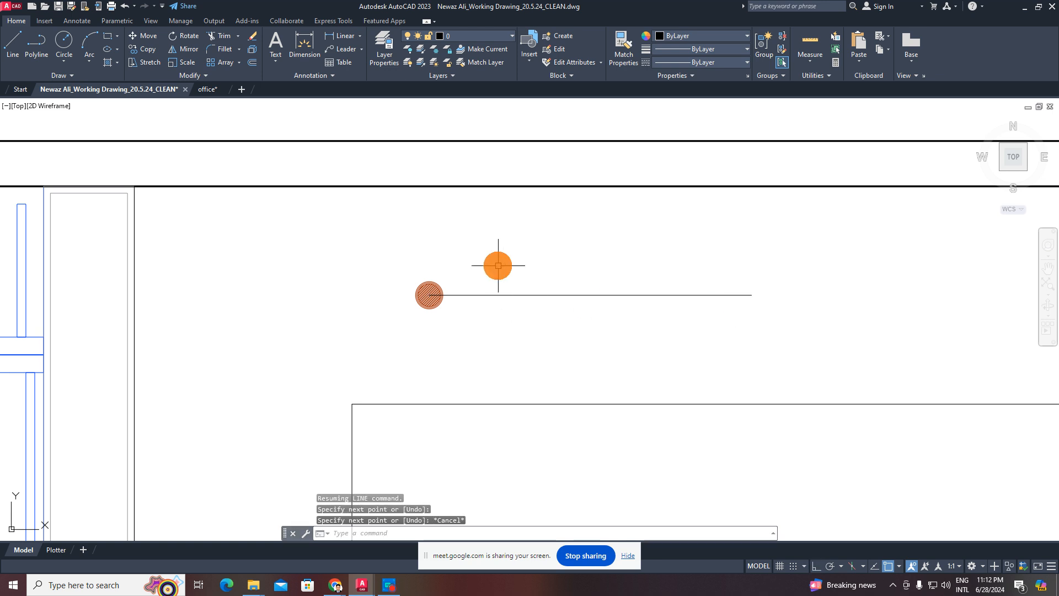
# - Copy the spot light from its centre to the right end of the horizontal guide line
pyautogui.click(497, 266)
pyautogui.press('Escape')
pyautogui.click(369, 260)
pyautogui.click(461, 326)
pyautogui.moveTo(461, 325); pyautogui.dragTo(307, 343, button='middle')
pyautogui.write('co')
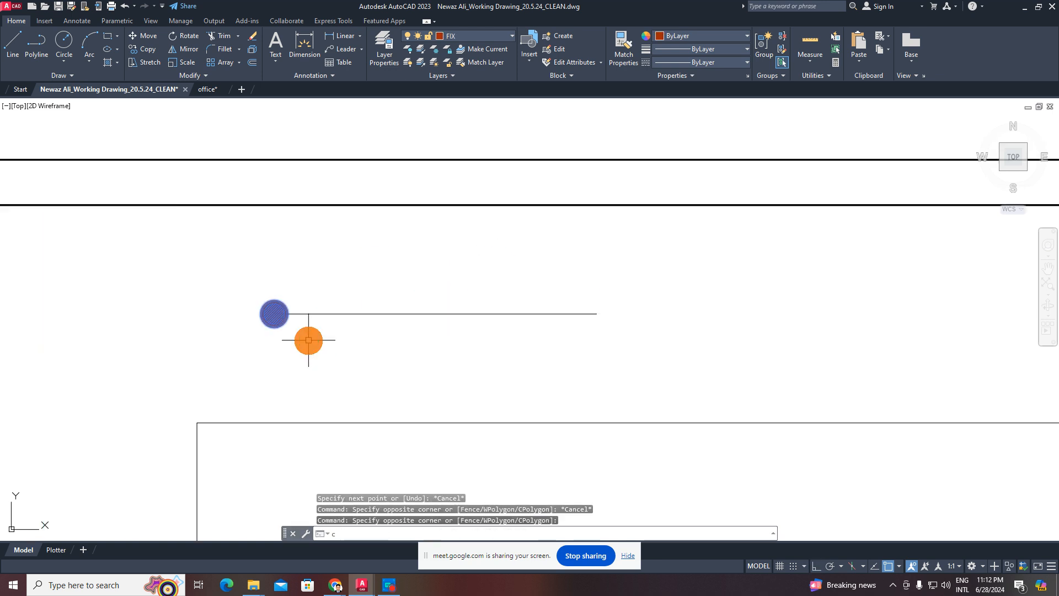
pyautogui.press('Return')
pyautogui.click(274, 313)
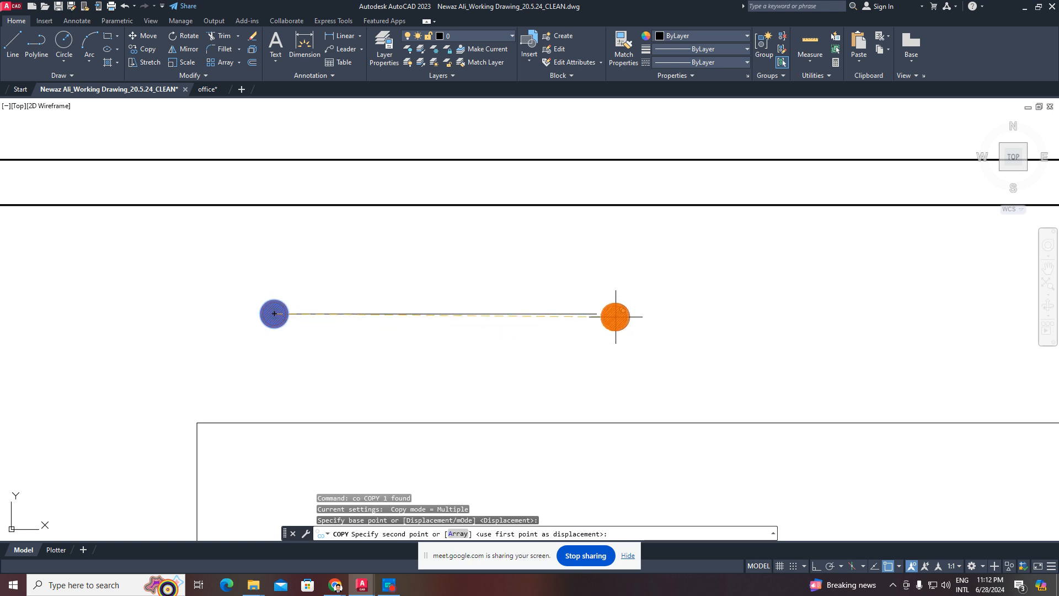
pyautogui.click(597, 314)
pyautogui.press('Escape')
pyautogui.press('Escape')
# - Copy the guide line and its right spot light from the first light's centre to the second's, forming a row of three lights
pyautogui.click(235, 283)
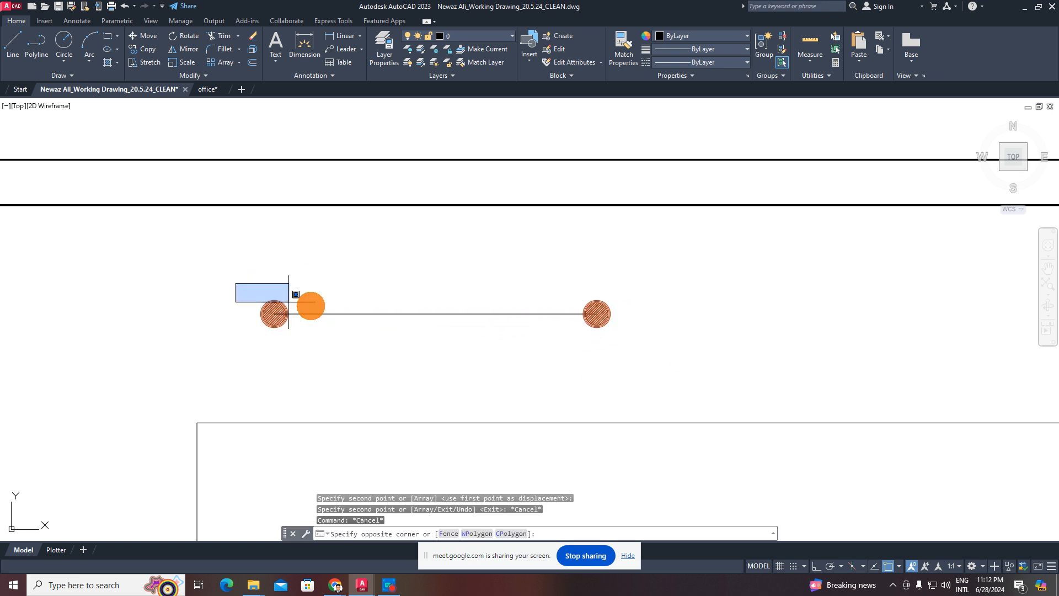
pyautogui.press('Escape')
pyautogui.click(433, 272)
pyautogui.click(687, 366)
pyautogui.click(480, 267)
pyautogui.click(414, 357)
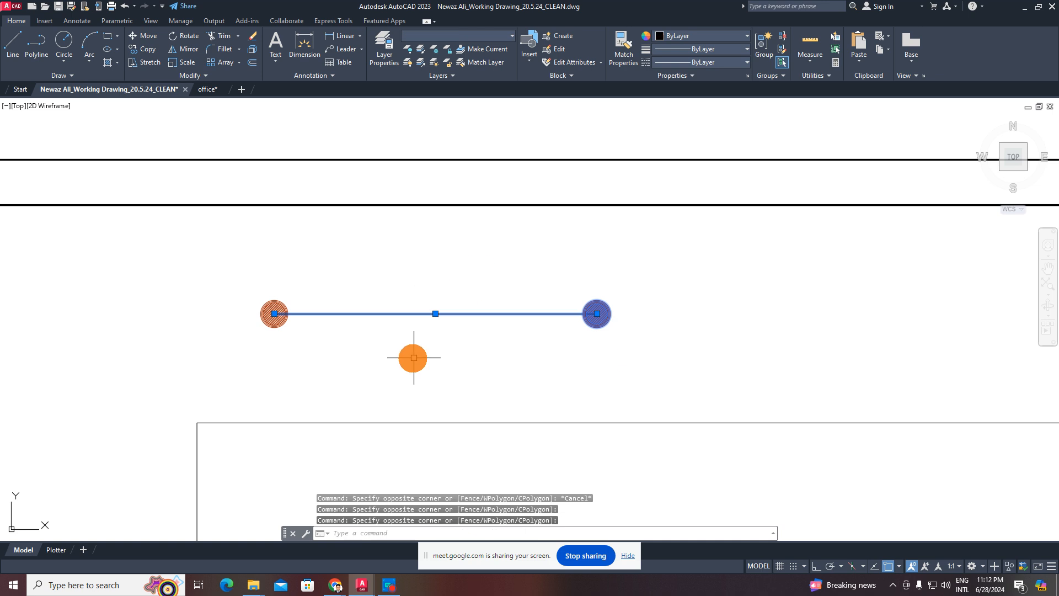
pyautogui.write('co')
pyautogui.press('Return')
pyautogui.click(274, 313)
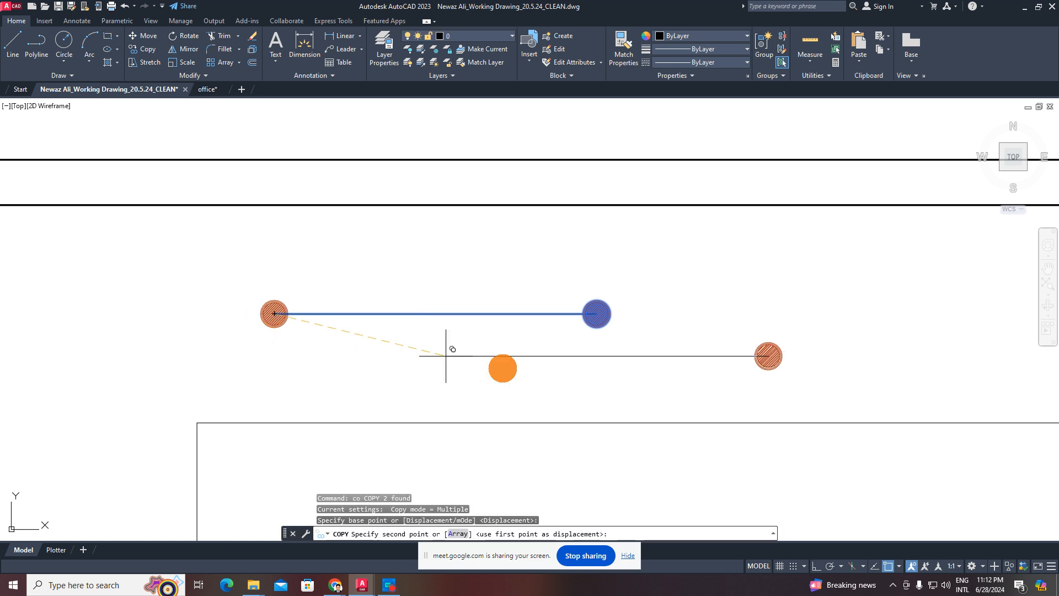
pyautogui.moveTo(615, 331); pyautogui.dragTo(421, 346, button='middle')
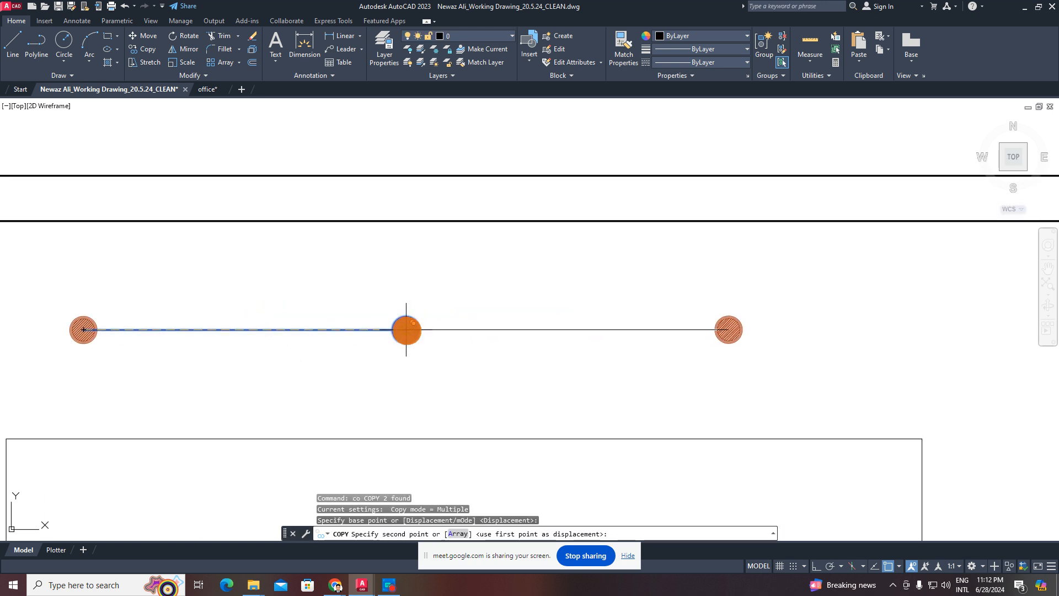
pyautogui.click(407, 330)
pyautogui.moveTo(629, 354); pyautogui.dragTo(326, 362, button='middle')
pyautogui.scroll(-4, 503, 346)
pyautogui.moveTo(491, 353)
pyautogui.mouseDown(button='middle')
pyautogui.moveTo(596, 338)
pyautogui.moveTo(618, 265)
pyautogui.mouseUp(button='middle')
pyautogui.press('Escape')
pyautogui.press('Escape')
# - Copy the three-light row with its guide lines straight down into the border between the inner rectangle and the bottom wall
pyautogui.click(549, 223)
pyautogui.click(524, 258)
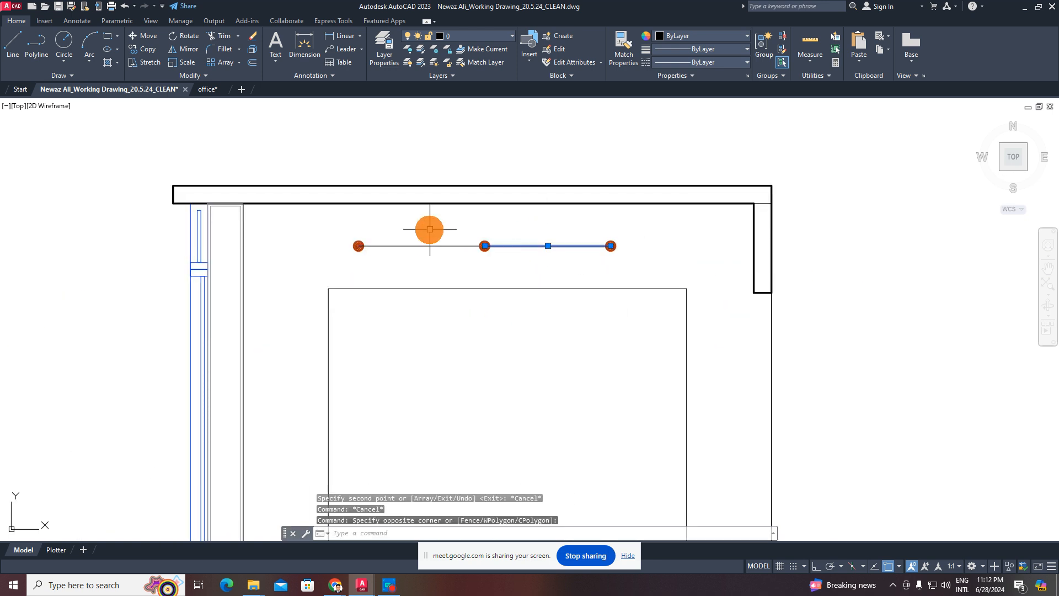
pyautogui.press('Escape')
pyautogui.click(436, 225)
pyautogui.click(387, 274)
pyautogui.moveTo(506, 271); pyautogui.dragTo(506, 262, button='middle')
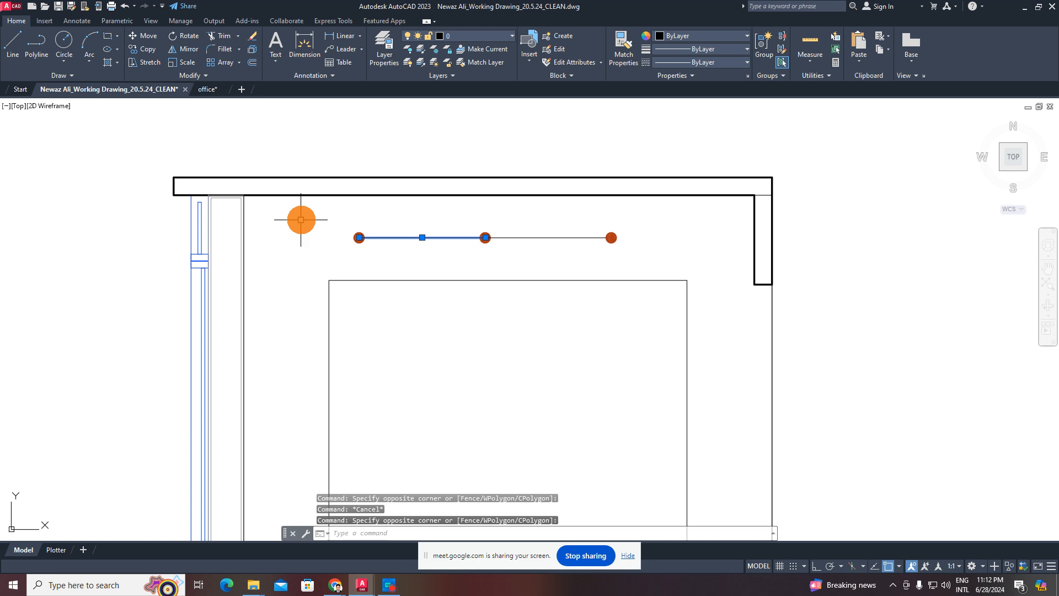
pyautogui.click(331, 224)
pyautogui.click(704, 266)
pyautogui.moveTo(704, 266); pyautogui.dragTo(664, 237, button='middle')
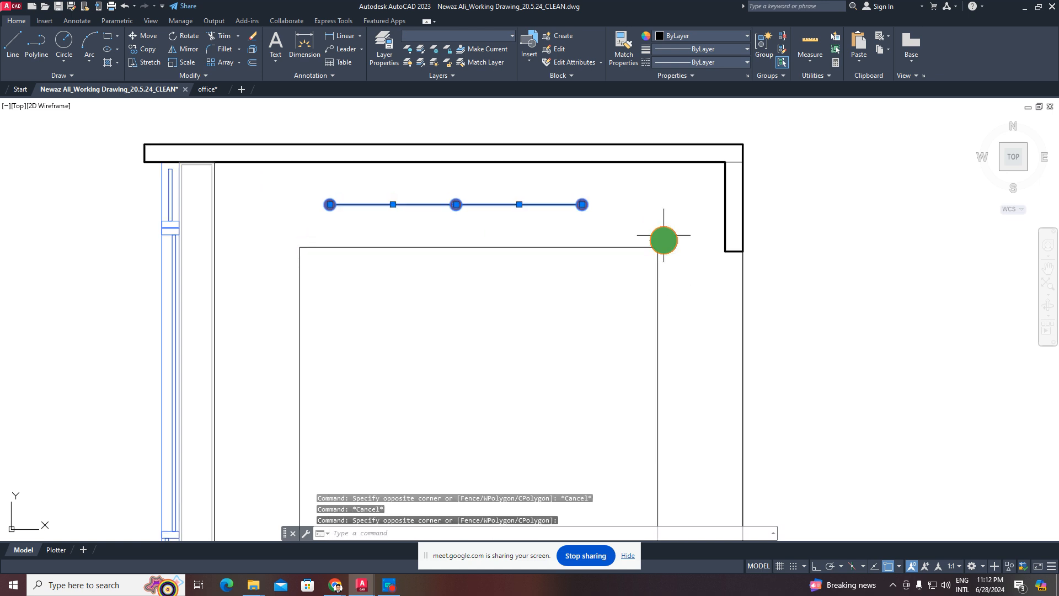
pyautogui.scroll(-2, 586, 250)
pyautogui.write('co')
pyautogui.press('Return')
pyautogui.moveTo(735, 322); pyautogui.dragTo(709, 260, button='middle')
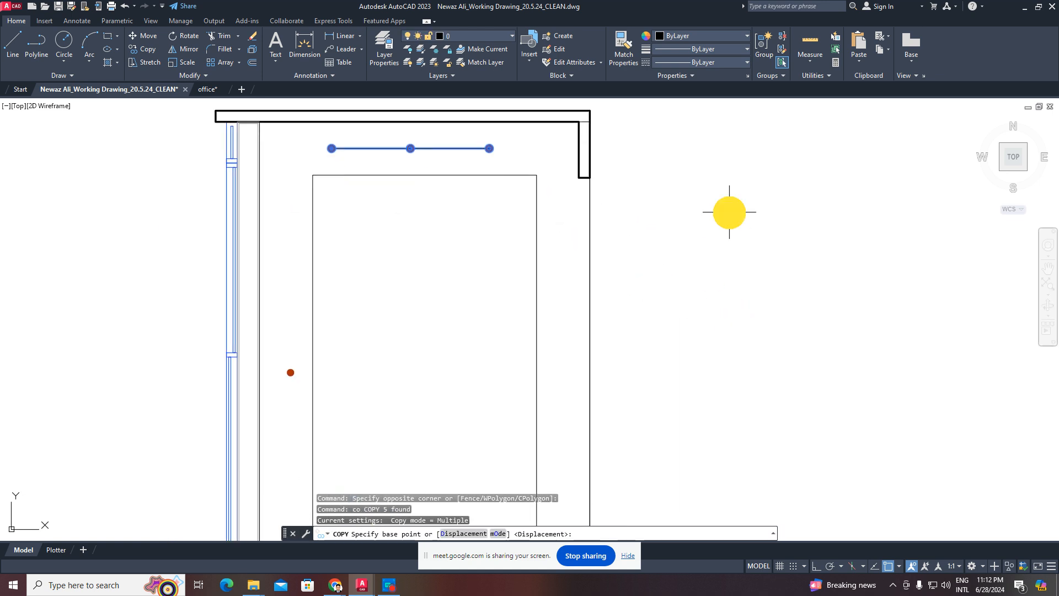
pyautogui.click(730, 213)
pyautogui.moveTo(731, 380); pyautogui.dragTo(750, 294, button='middle')
pyautogui.moveTo(775, 472); pyautogui.dragTo(775, 413, button='middle')
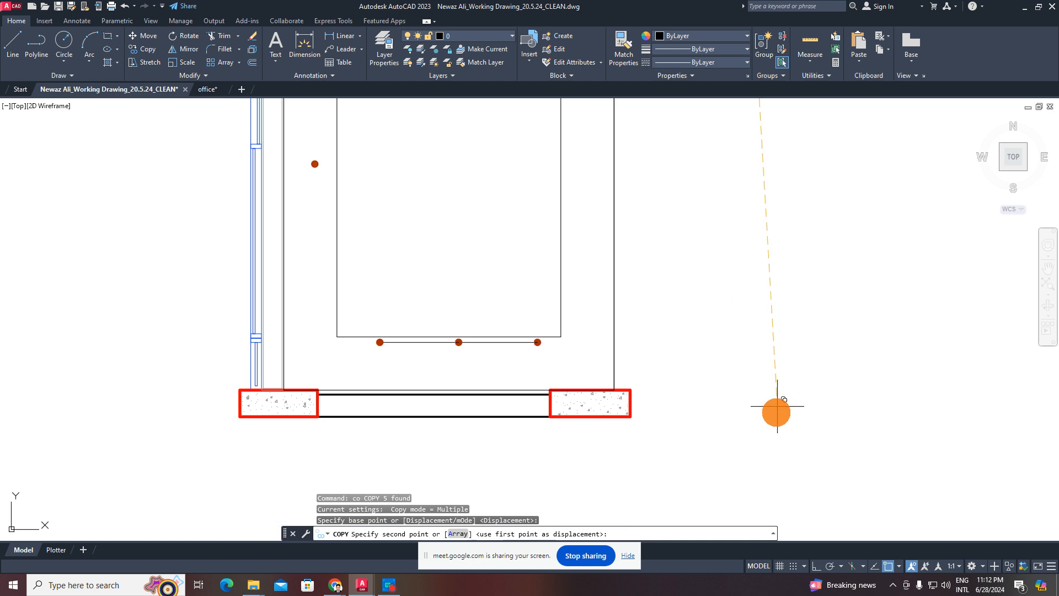
pyautogui.press('F8')
pyautogui.press('Escape')
# - Copy the bottom three-light row from a guide-line midpoint to the empty area left of the room
pyautogui.moveTo(397, 371); pyautogui.dragTo(420, 403, button='middle')
pyautogui.click(354, 382)
pyautogui.click(555, 407)
pyautogui.moveTo(516, 406); pyautogui.dragTo(521, 418, button='middle')
pyautogui.write('c')
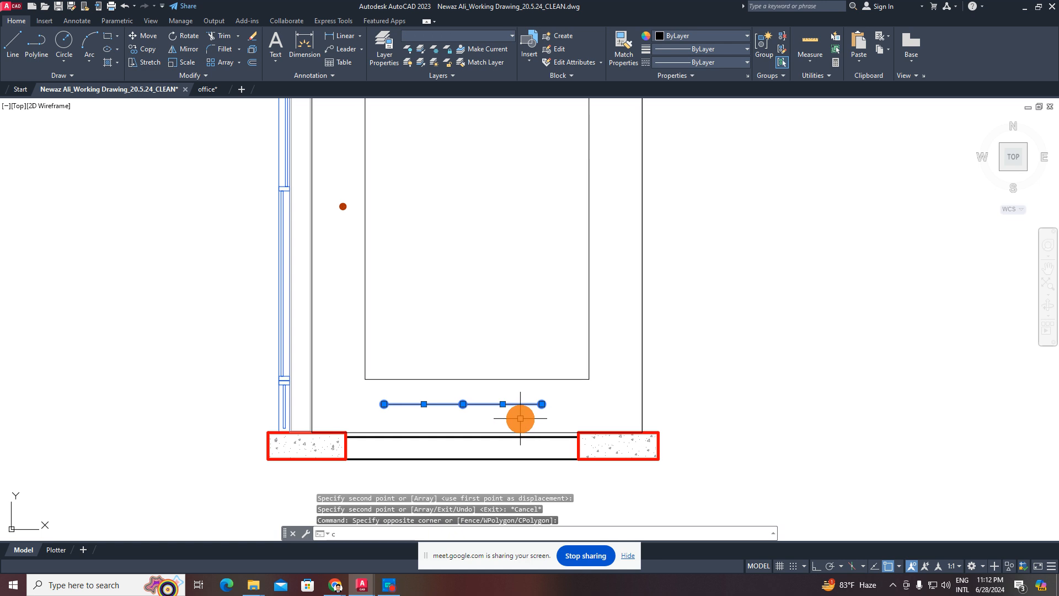
pyautogui.press('space')
pyautogui.click(503, 404)
pyautogui.moveTo(471, 248); pyautogui.dragTo(622, 259, button='middle')
pyautogui.click(272, 291)
pyautogui.press('Escape')
# - Rotate the copied three-light row outside the room by 90 degrees so that it stands vertical
pyautogui.click(333, 239)
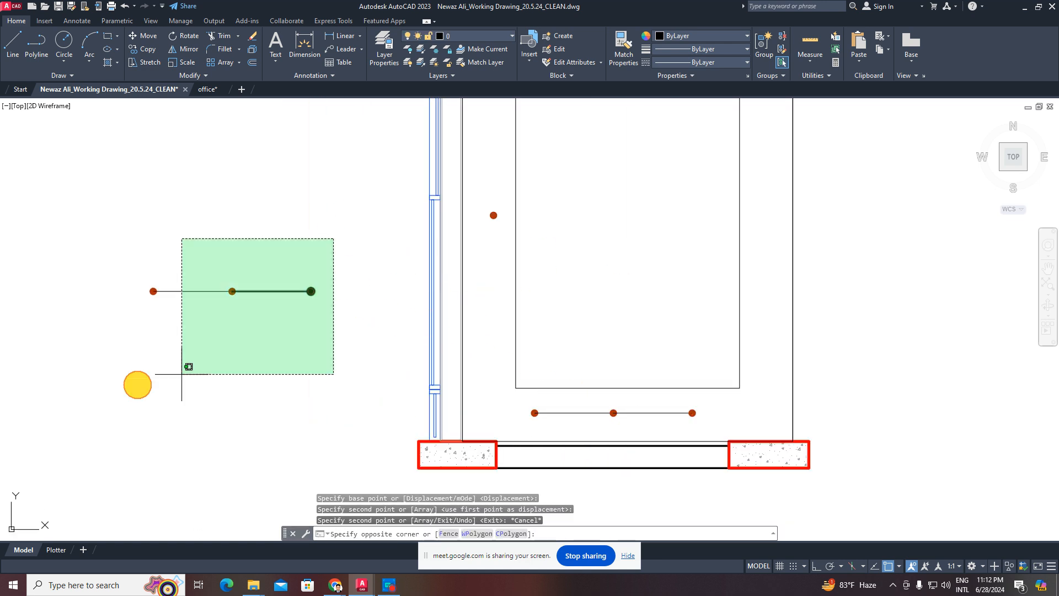
pyautogui.click(154, 381)
pyautogui.moveTo(207, 371); pyautogui.dragTo(280, 370, button='middle')
pyautogui.write('ro')
pyautogui.press('space')
pyautogui.click(313, 379)
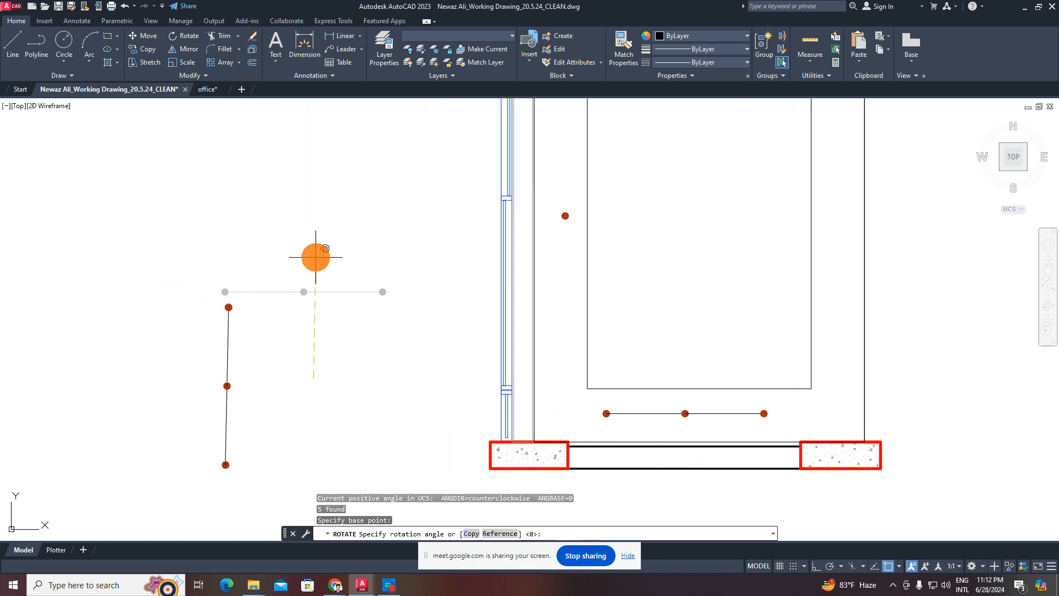
pyautogui.click(314, 218)
pyautogui.press('Escape')
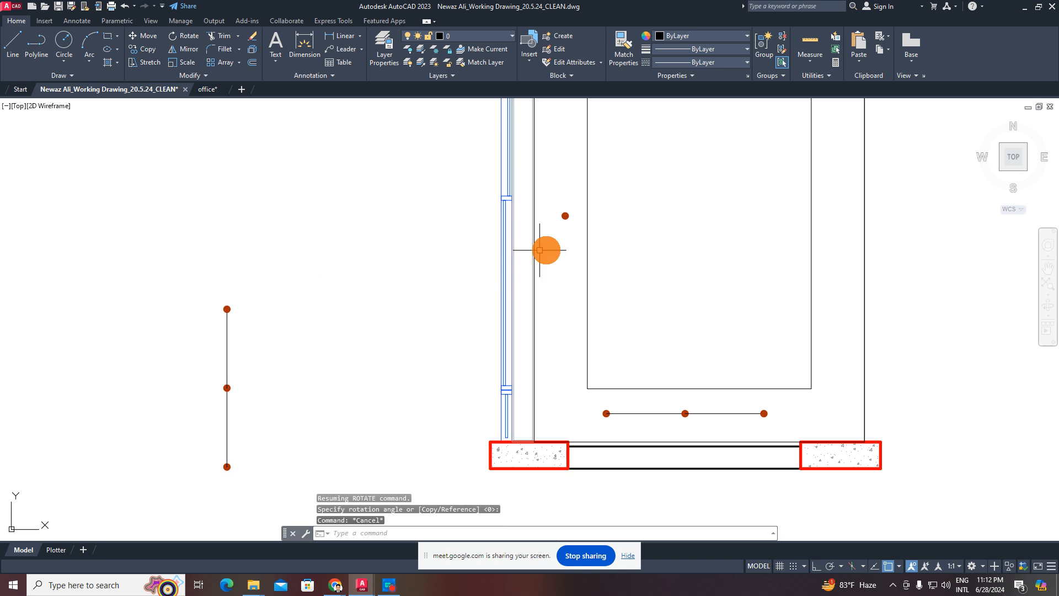
# - Erase the lone spot light in the room's left border and move the vertical three-light row into that border
pyautogui.click(570, 205)
pyautogui.press('Delete')
pyautogui.scroll(-1, 350, 373)
pyautogui.moveTo(347, 357); pyautogui.dragTo(373, 269, button='middle')
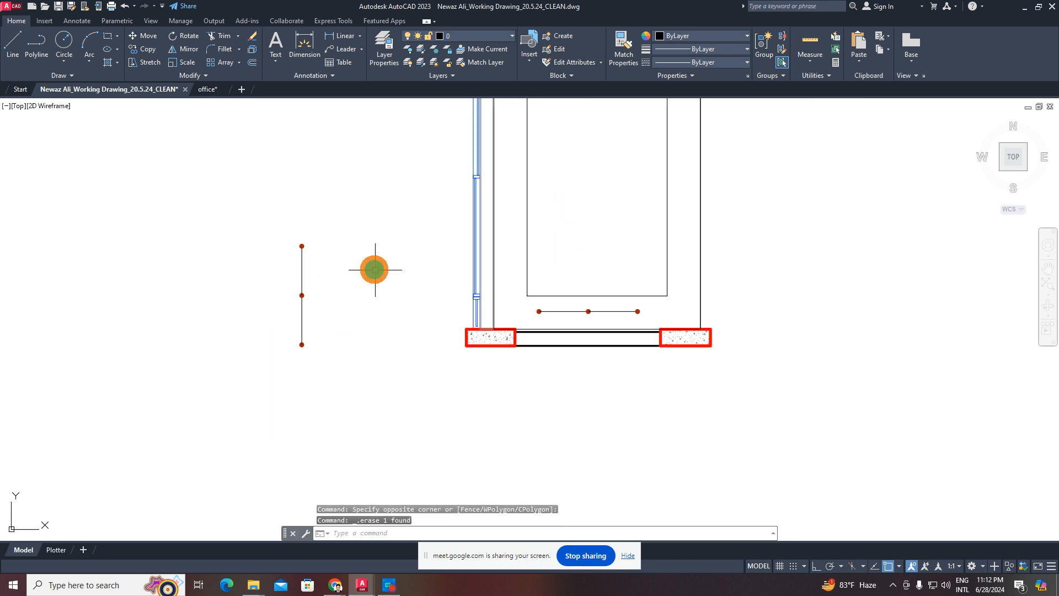
pyautogui.click(282, 219)
pyautogui.click(401, 398)
pyautogui.write('m')
pyautogui.press('space')
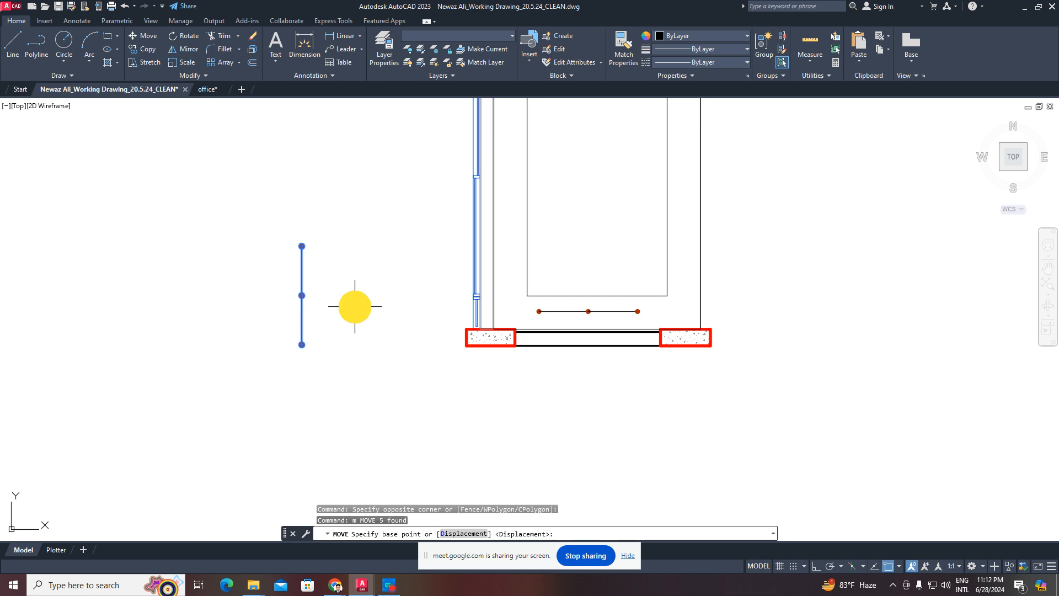
pyautogui.click(354, 305)
pyautogui.moveTo(374, 288); pyautogui.dragTo(351, 384, button='middle')
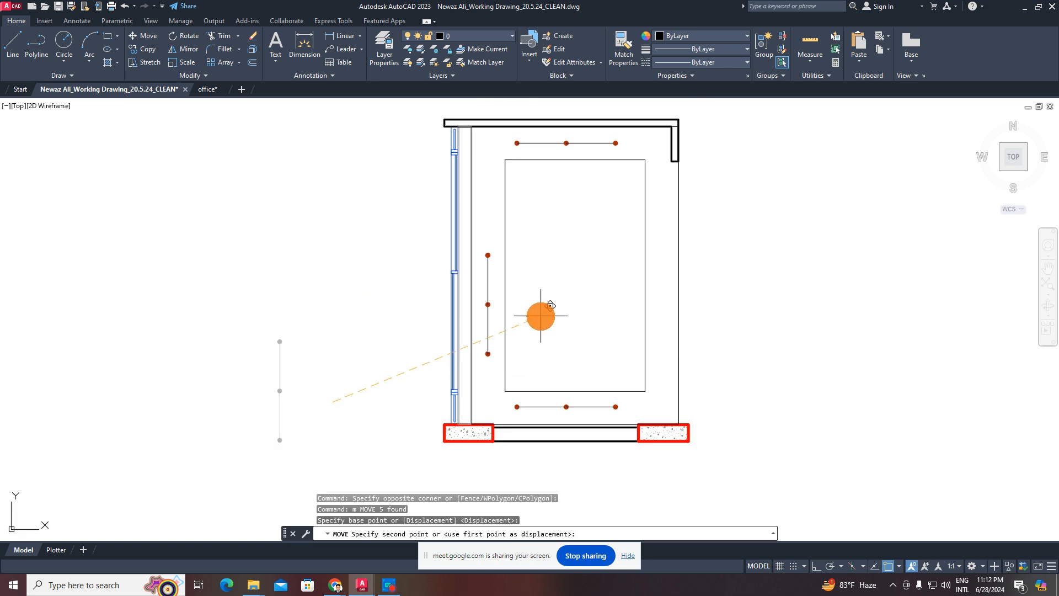
pyautogui.click(541, 316)
# - Move the right-hand spot light of the top row 5 inches further right
pyautogui.moveTo(540, 315); pyautogui.dragTo(548, 403, button='middle')
pyautogui.scroll(2, 614, 195)
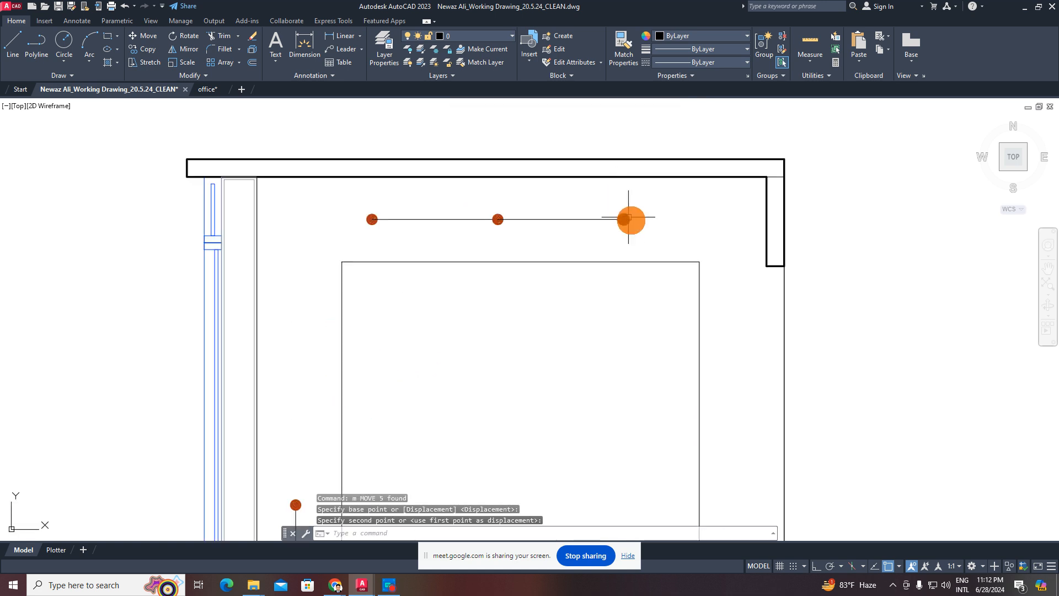
pyautogui.press('Escape')
pyautogui.press('Escape')
pyautogui.press('Escape')
pyautogui.moveTo(626, 247); pyautogui.dragTo(583, 318, button='middle')
pyautogui.scroll(2, 592, 284)
pyautogui.click(600, 277)
pyautogui.click(574, 331)
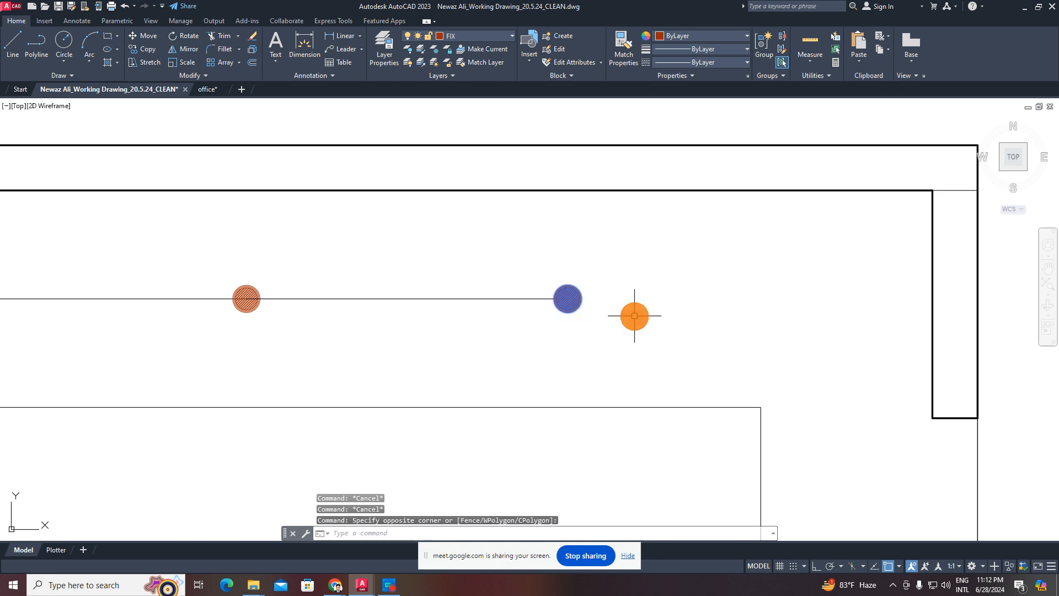
pyautogui.write('m')
pyautogui.press('Return')
pyautogui.click(650, 287)
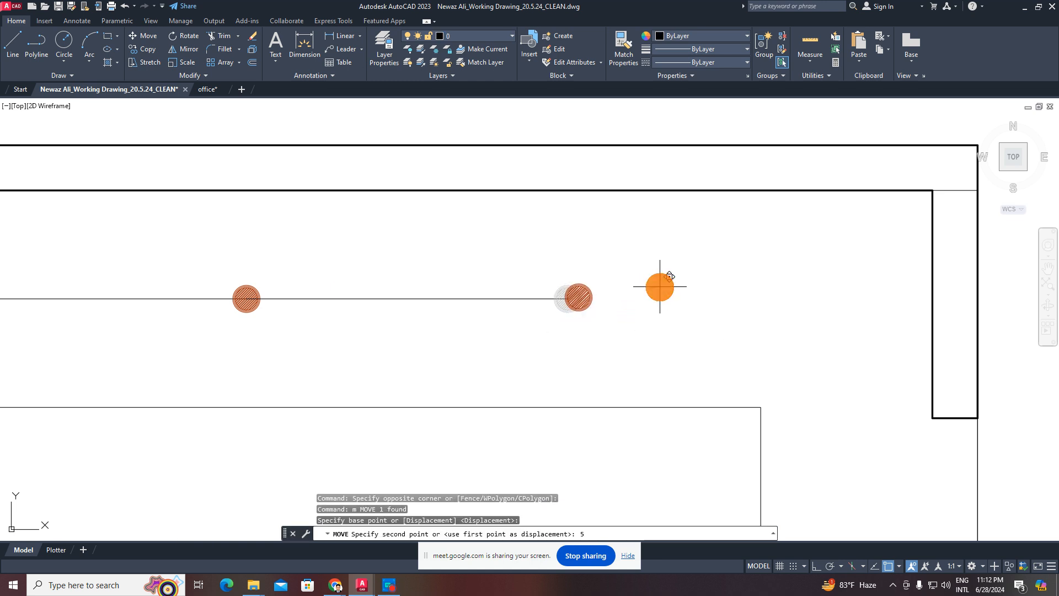
pyautogui.press('Return')
pyautogui.press('Escape')
# - Try to move the top row's right-hand spot light further to the right a second time
pyautogui.click(651, 279)
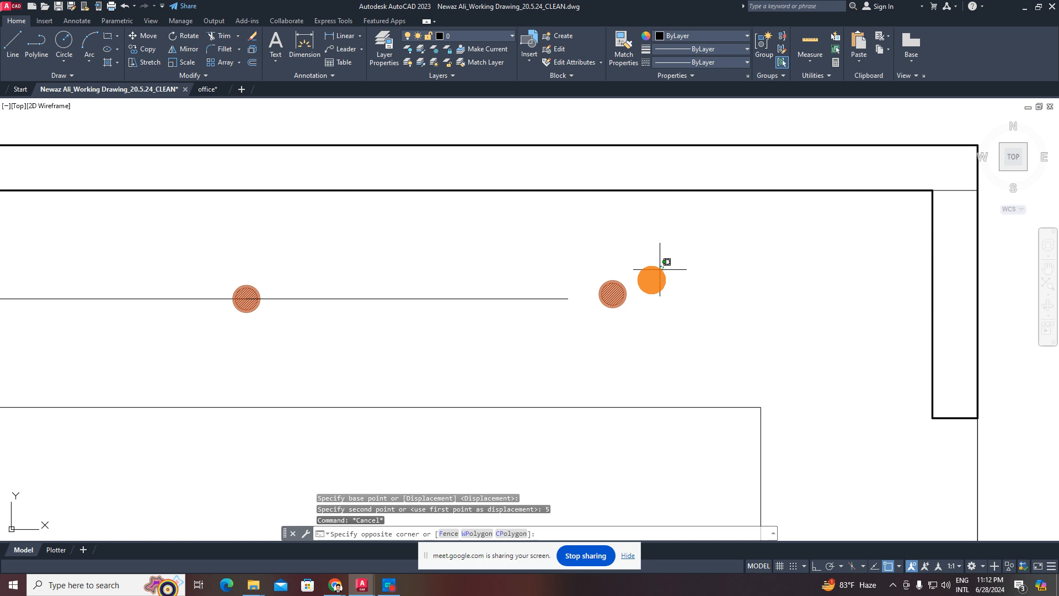
pyautogui.press('Escape')
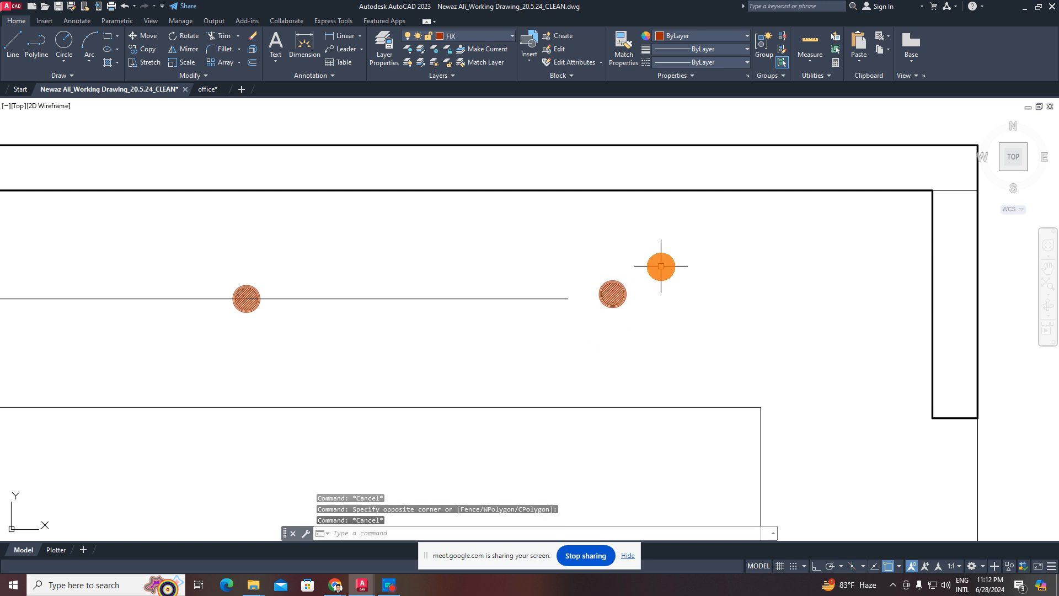
pyautogui.click(662, 264)
pyautogui.click(600, 340)
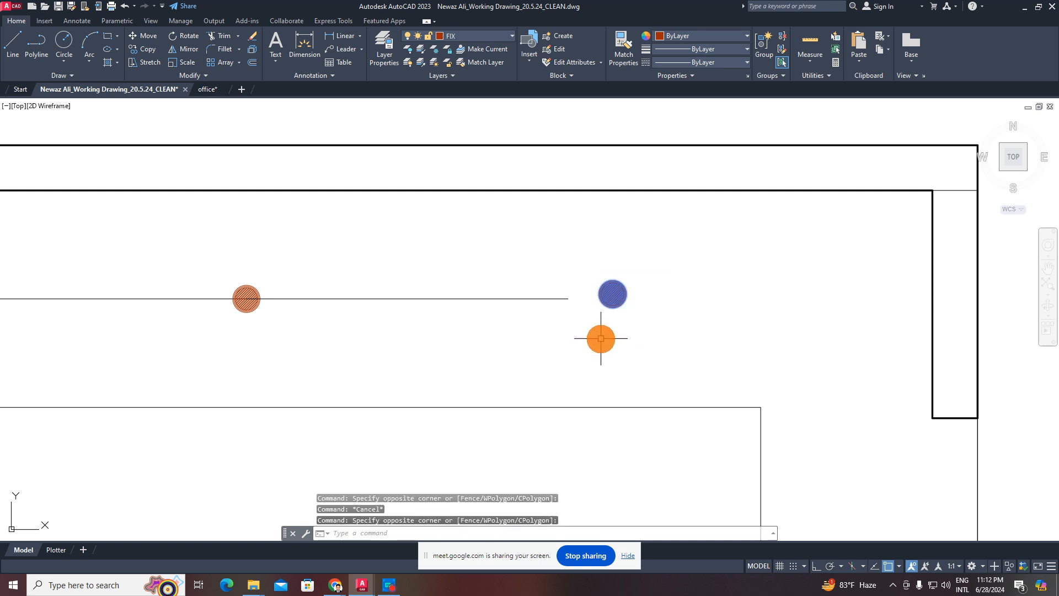
pyautogui.press('Escape')
pyautogui.press('Escape')
pyautogui.click(673, 252)
pyautogui.click(592, 348)
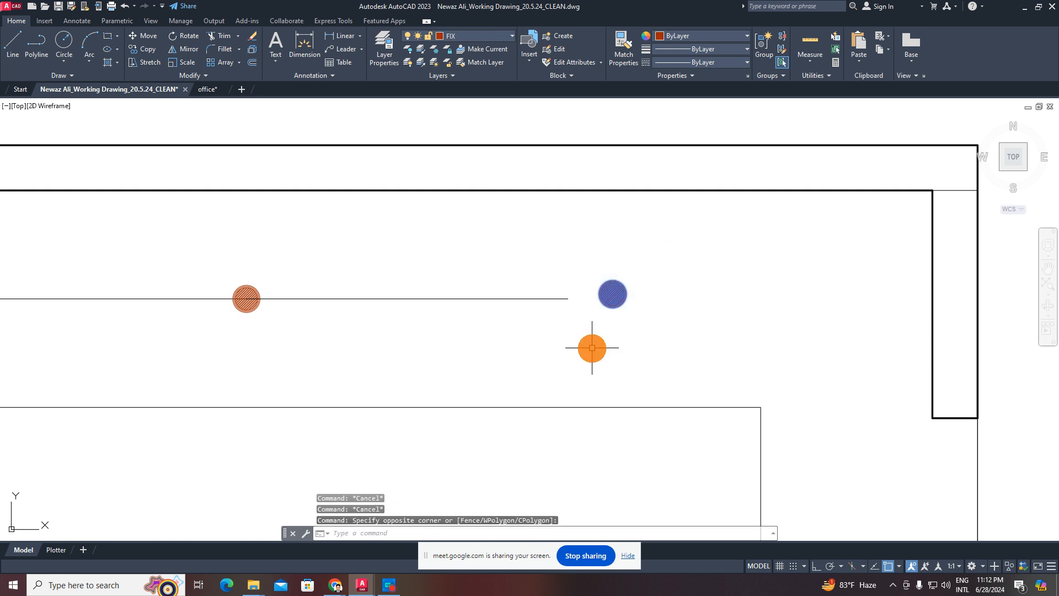
pyautogui.write('m')
pyautogui.press('Return')
pyautogui.click(646, 307)
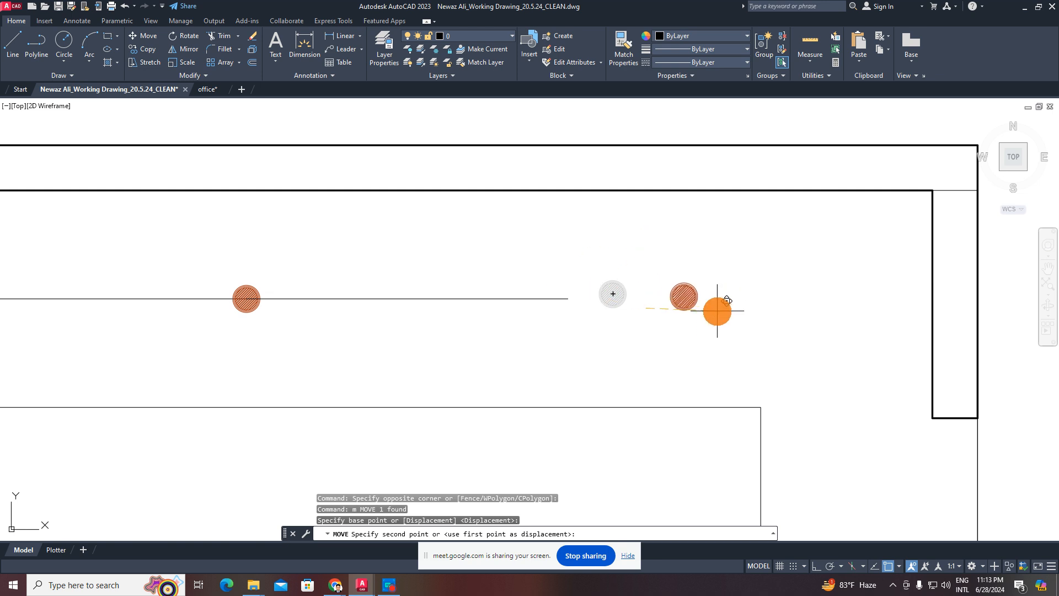
pyautogui.press('Return')
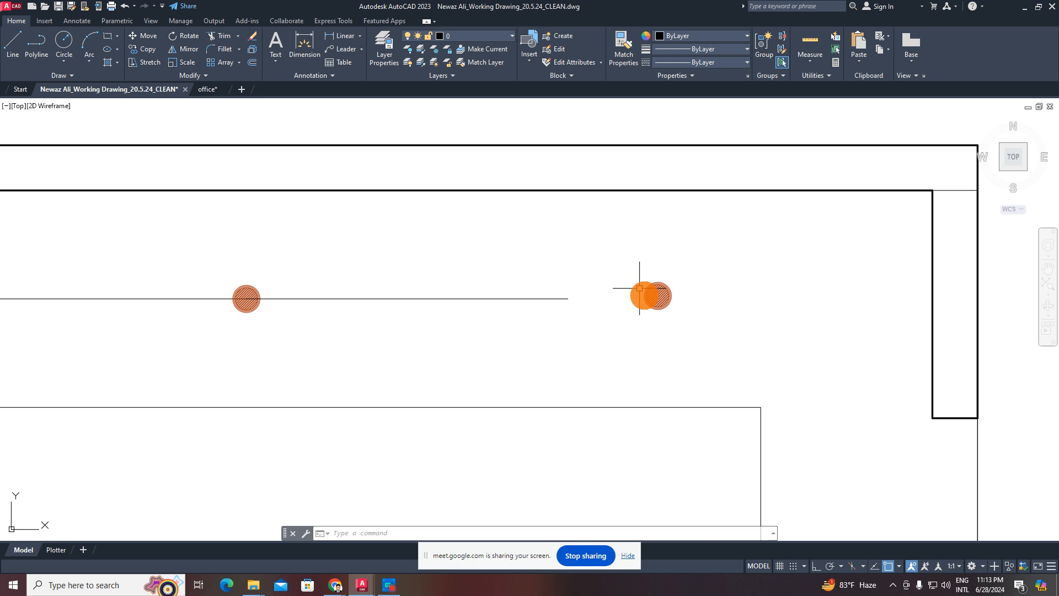
pyautogui.scroll(-4, 639, 288)
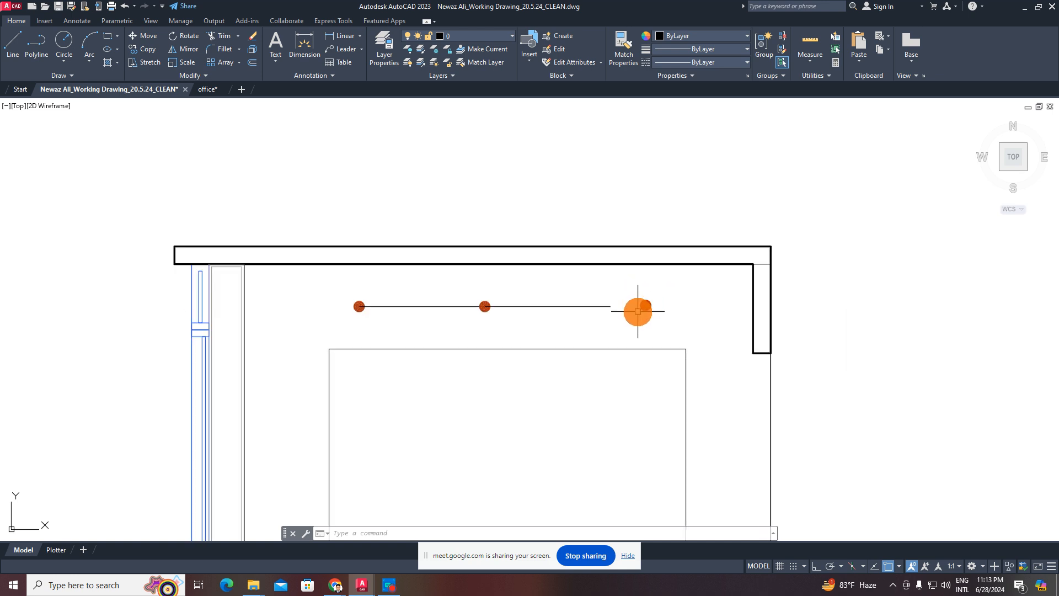
pyautogui.scroll(4, 638, 311)
pyautogui.scroll(-6, 638, 310)
# - Copy the upper two lights and both guide-line segments of the left vertical row upward, from the bottom light's centre to the top light's centre
pyautogui.moveTo(520, 406); pyautogui.dragTo(564, 272, button='middle')
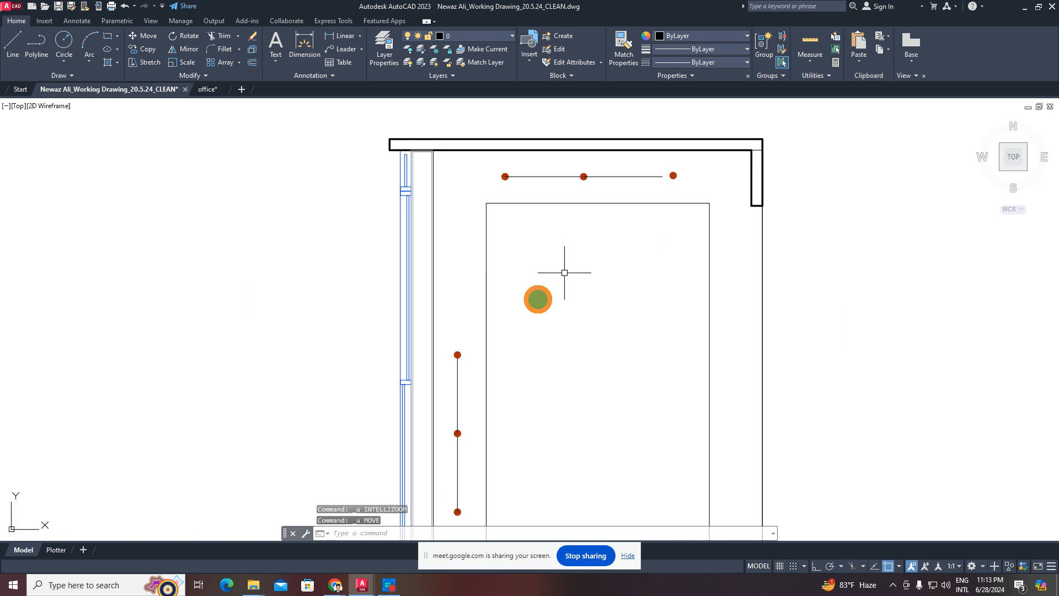
pyautogui.moveTo(524, 311); pyautogui.dragTo(544, 217, button='middle')
pyautogui.moveTo(491, 260); pyautogui.dragTo(492, 248, button='middle')
pyautogui.press('Escape')
pyautogui.click(495, 235)
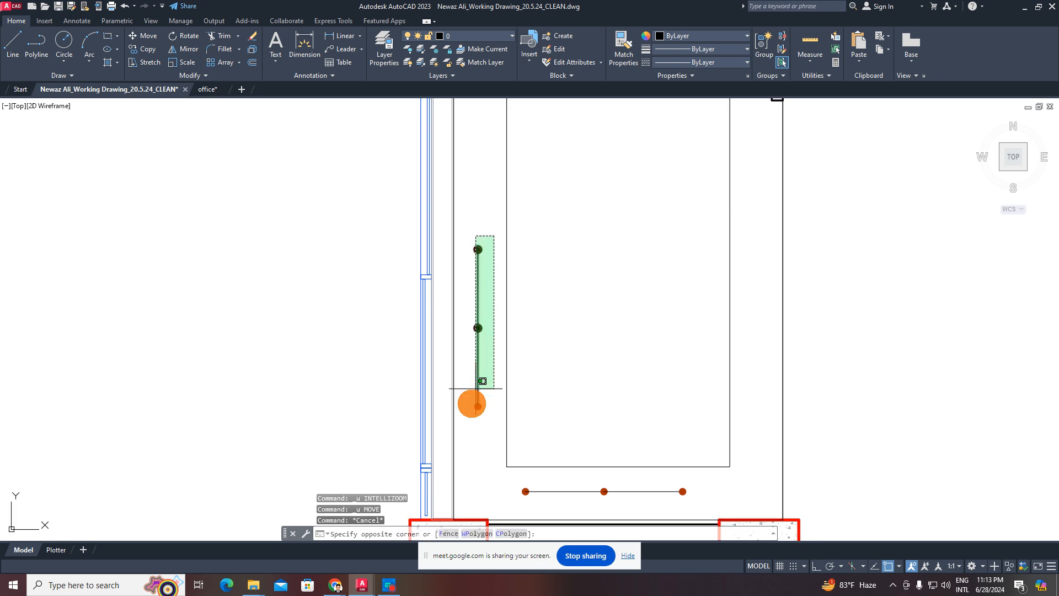
pyautogui.click(467, 436)
pyautogui.press('Escape')
pyautogui.press('Escape')
pyautogui.scroll(1, 482, 237)
pyautogui.click(491, 227)
pyautogui.click(457, 425)
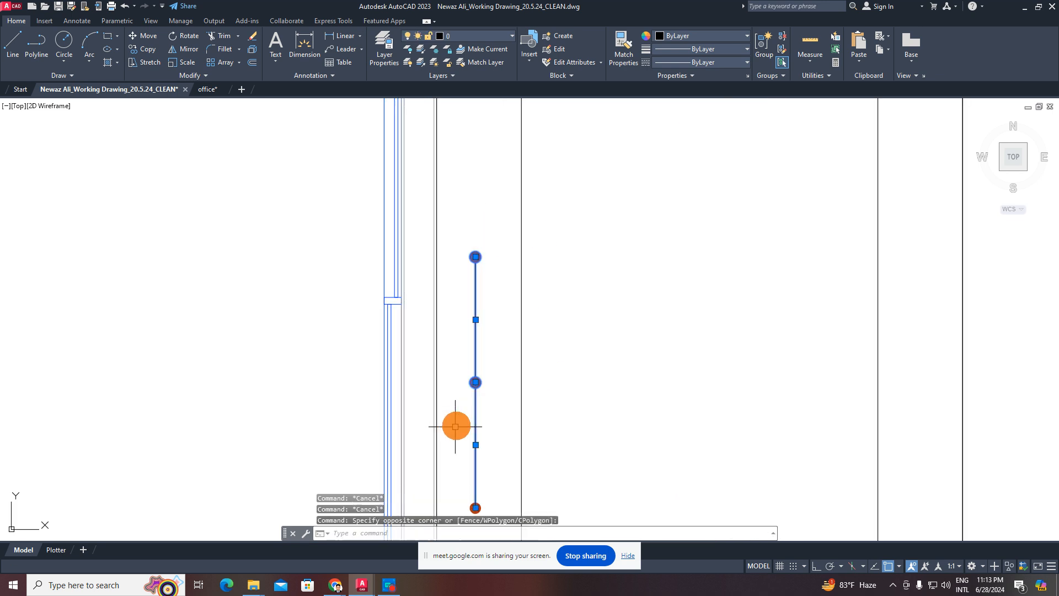
pyautogui.press('Return')
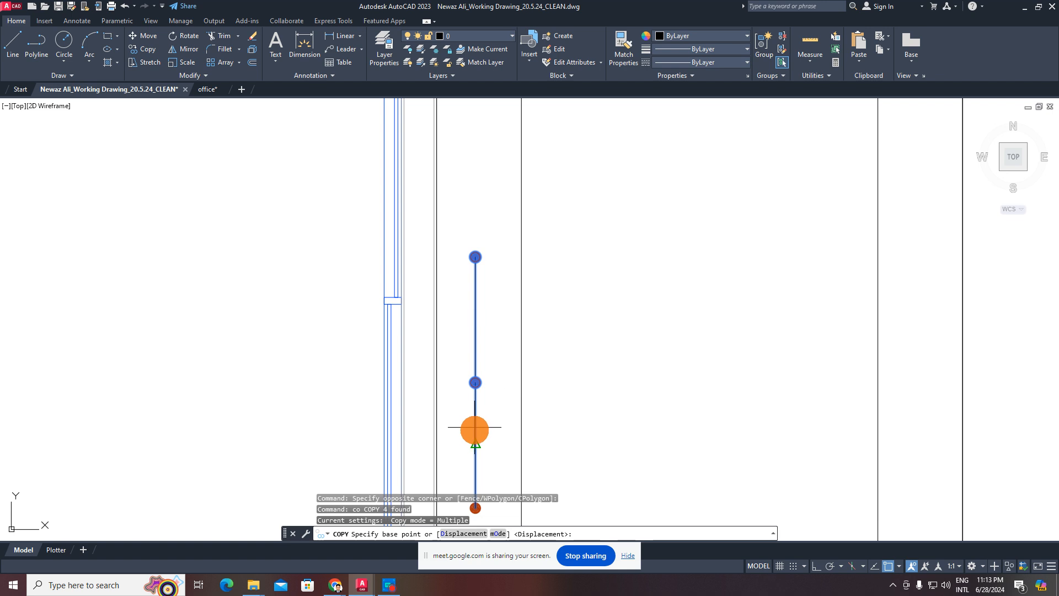
pyautogui.moveTo(475, 444); pyautogui.dragTo(485, 372, button='middle')
pyautogui.click(486, 435)
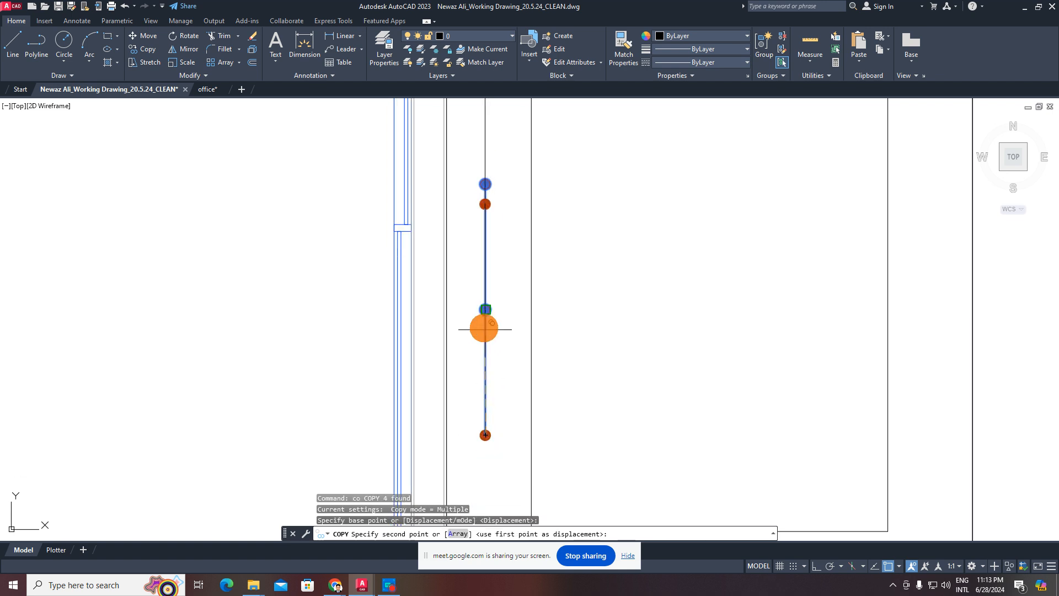
pyautogui.scroll(3, 490, 339)
pyautogui.scroll(-3, 503, 341)
pyautogui.press('Escape')
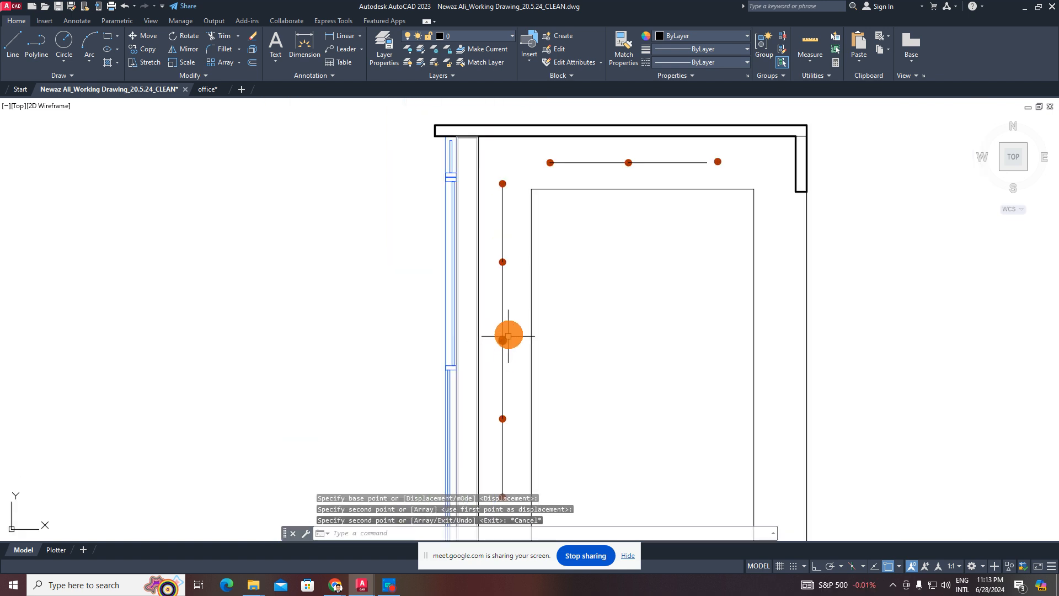
pyautogui.press('Escape')
pyautogui.moveTo(508, 336); pyautogui.dragTo(515, 215, button='middle')
pyautogui.click(524, 199)
pyautogui.click(492, 217)
pyautogui.click(518, 256)
pyautogui.click(486, 278)
pyautogui.click(517, 294)
pyautogui.click(496, 311)
pyautogui.click(504, 357)
pyautogui.click(476, 373)
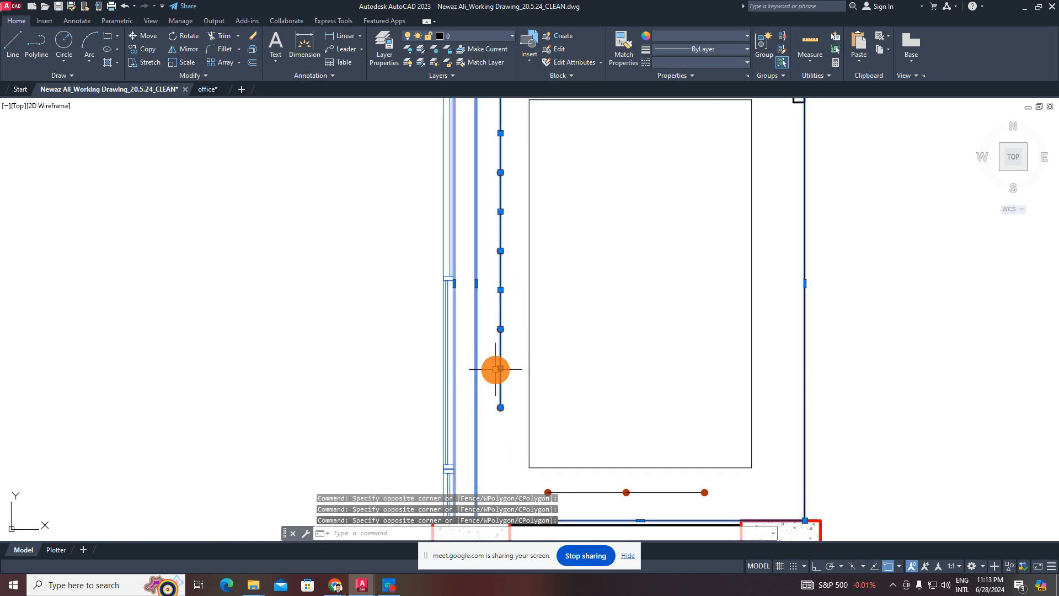
pyautogui.press('Escape')
# - Erase the guide-line segments joining the five spot lights in the left border
pyautogui.click(506, 354)
pyautogui.click(491, 380)
pyautogui.click(507, 301)
pyautogui.click(499, 281)
pyautogui.click(515, 213)
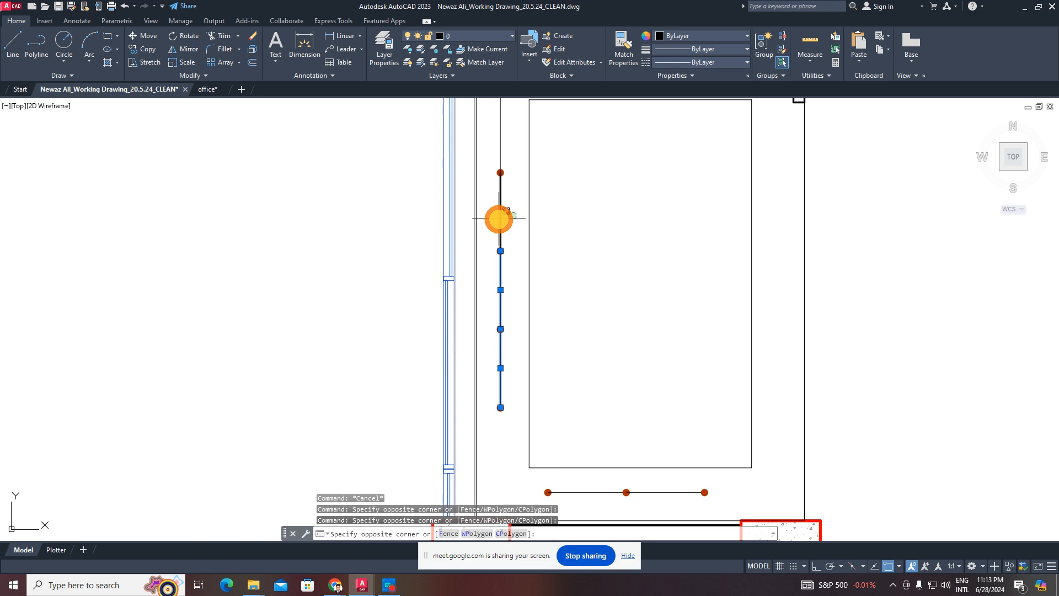
pyautogui.click(499, 219)
pyautogui.moveTo(507, 228)
pyautogui.mouseDown(button='middle')
pyautogui.moveTo(503, 306)
pyautogui.moveTo(496, 222)
pyautogui.mouseUp(button='middle')
pyautogui.click(509, 215)
pyautogui.click(483, 216)
pyautogui.press('Delete')
# - Erase the two guide-line segments joining the spot lights of the top row
pyautogui.scroll(-1, 507, 273)
pyautogui.scroll(2, 551, 142)
pyautogui.click(552, 141)
pyautogui.click(545, 161)
pyautogui.press('Delete')
pyautogui.click(642, 132)
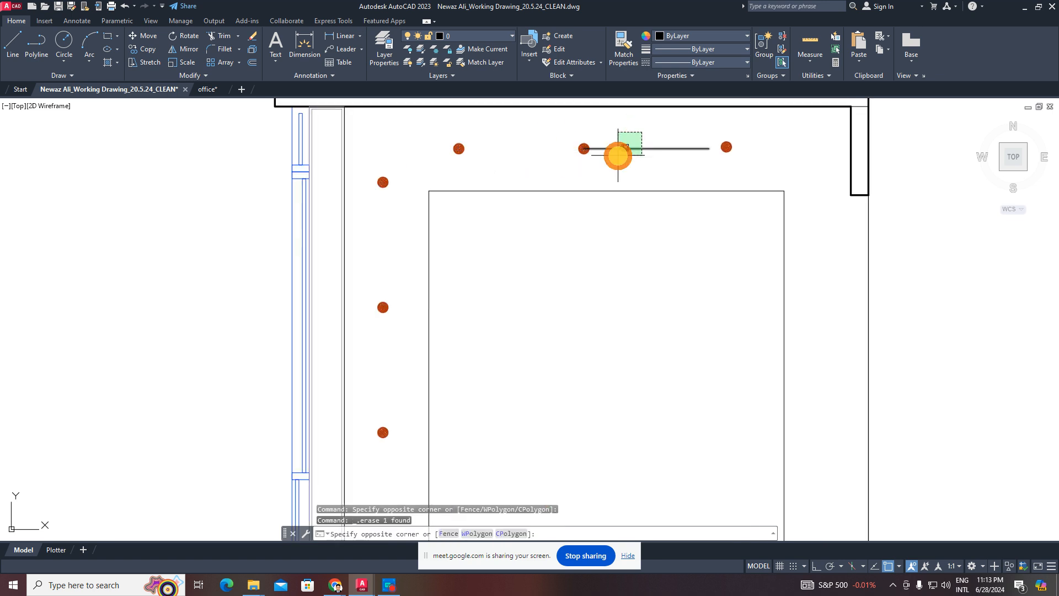
pyautogui.click(618, 156)
pyautogui.press('Delete')
# - Erase the two guide-line segments joining the spot lights of the bottom row
pyautogui.scroll(-2, 600, 181)
pyautogui.moveTo(604, 296); pyautogui.dragTo(577, 255, button='middle')
pyautogui.scroll(2, 600, 398)
pyautogui.click(604, 358)
pyautogui.click(575, 388)
pyautogui.press('Delete')
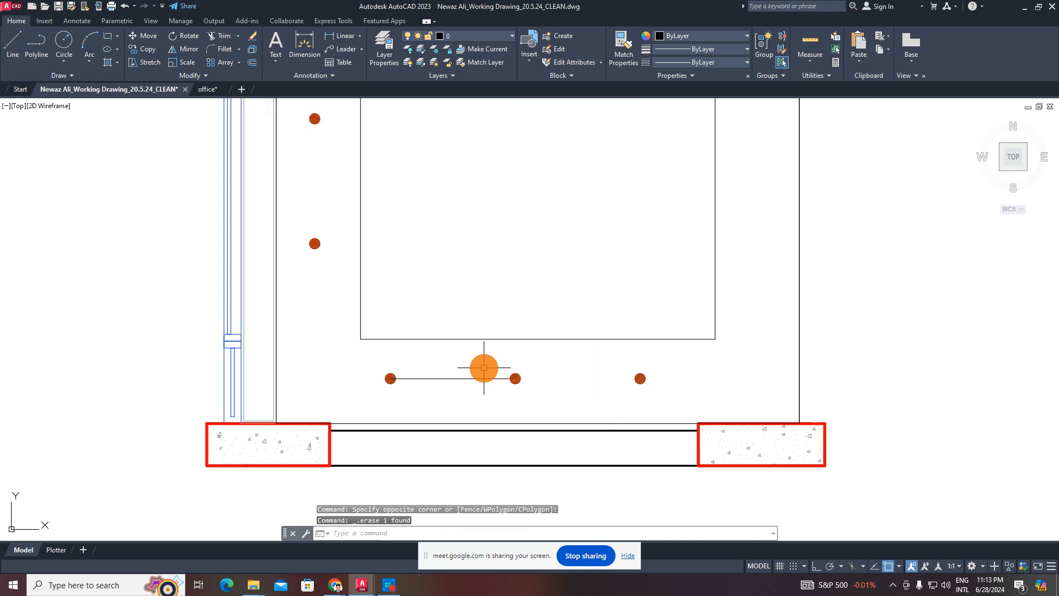
pyautogui.click(484, 367)
pyautogui.click(453, 392)
pyautogui.press('Delete')
# - Move the five spot lights of the left column slightly downward within the border
pyautogui.scroll(-3, 429, 378)
pyautogui.moveTo(404, 310); pyautogui.dragTo(416, 326, button='middle')
pyautogui.scroll(1, 409, 278)
pyautogui.moveTo(416, 274); pyautogui.dragTo(416, 249, button='middle')
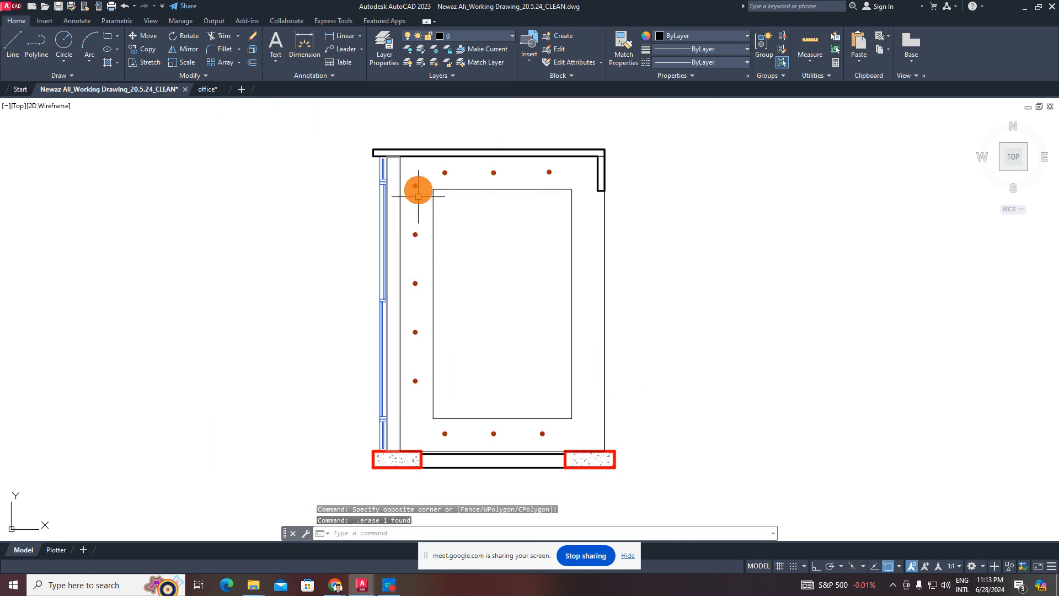
pyautogui.click(407, 406)
pyautogui.write('m')
pyautogui.press('Return')
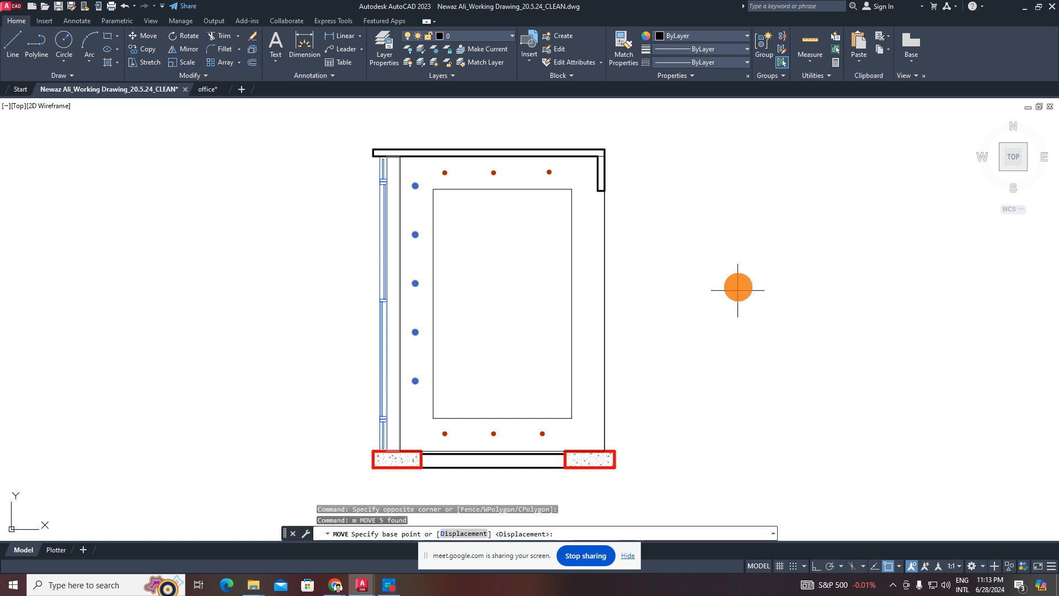
pyautogui.click(744, 247)
pyautogui.press('Escape')
pyautogui.press('Escape')
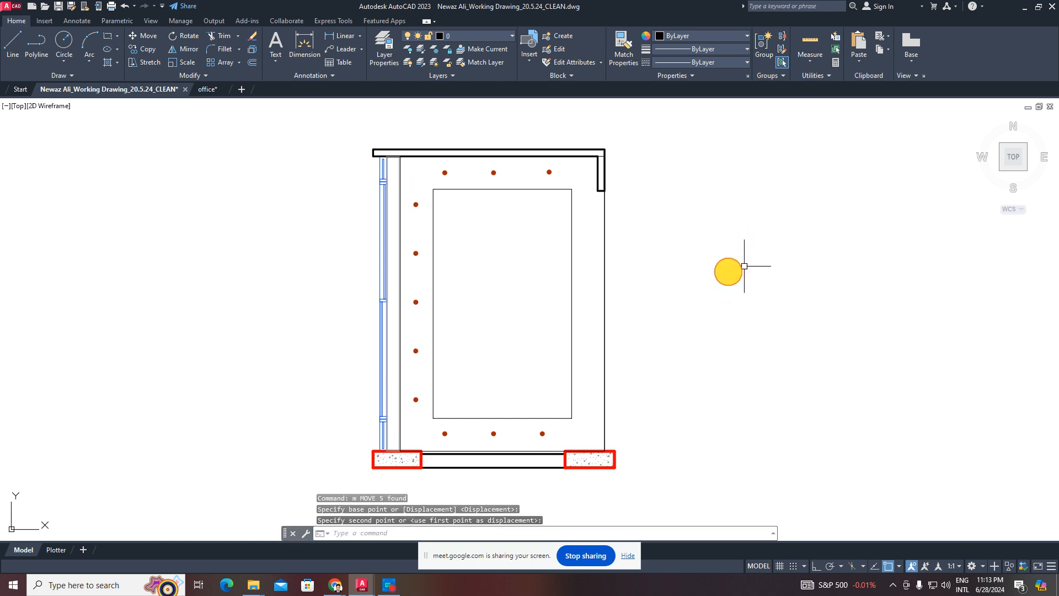
# - Draw horizontal reference lines from the inner rectangle's upper-left and lower-left corners leftward past the wall
pyautogui.scroll(4, 439, 219)
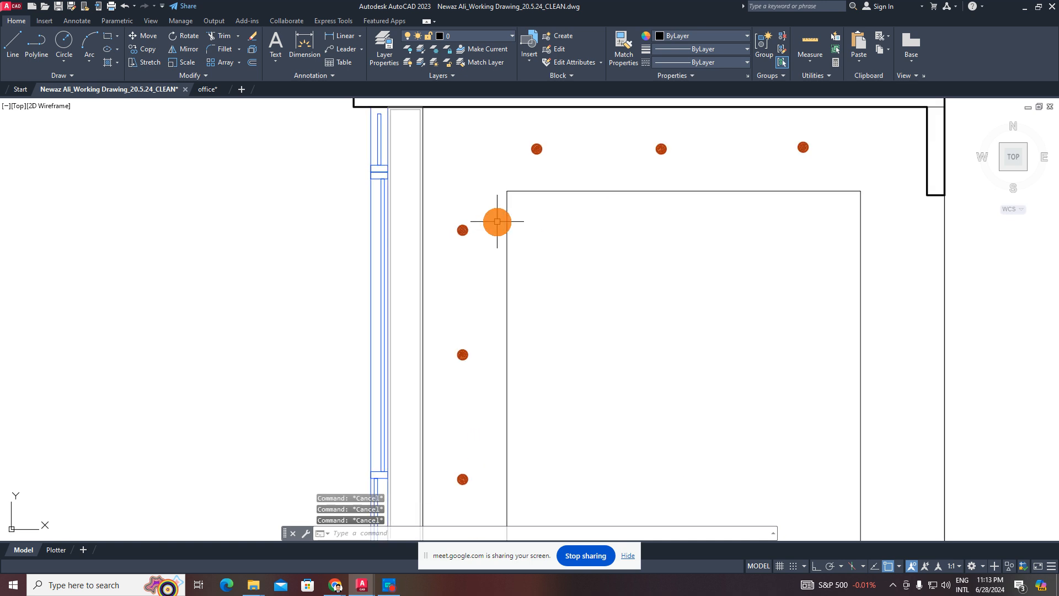
pyautogui.write('l')
pyautogui.press('Return')
pyautogui.click(507, 191)
pyautogui.click(289, 191)
pyautogui.press('Escape')
pyautogui.scroll(-1, 511, 248)
pyautogui.moveTo(511, 244); pyautogui.dragTo(516, 72, button='middle')
pyautogui.press('Return')
pyautogui.click(512, 405)
pyautogui.click(236, 398)
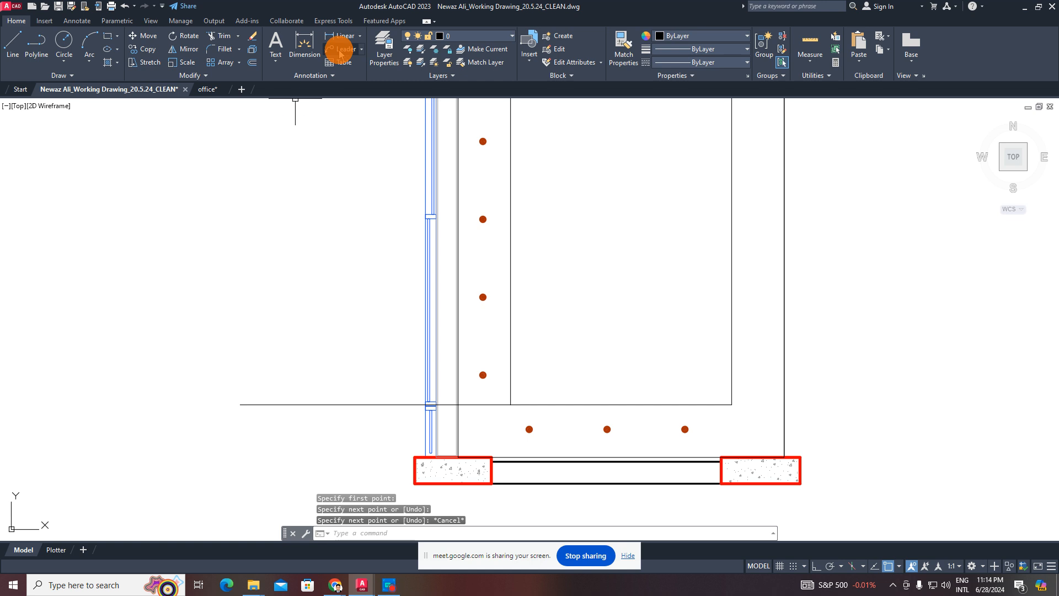
# - Add a vertical linear dimension from the left column's bottom spot light to the lower reference line
pyautogui.click(342, 36)
pyautogui.scroll(3, 511, 406)
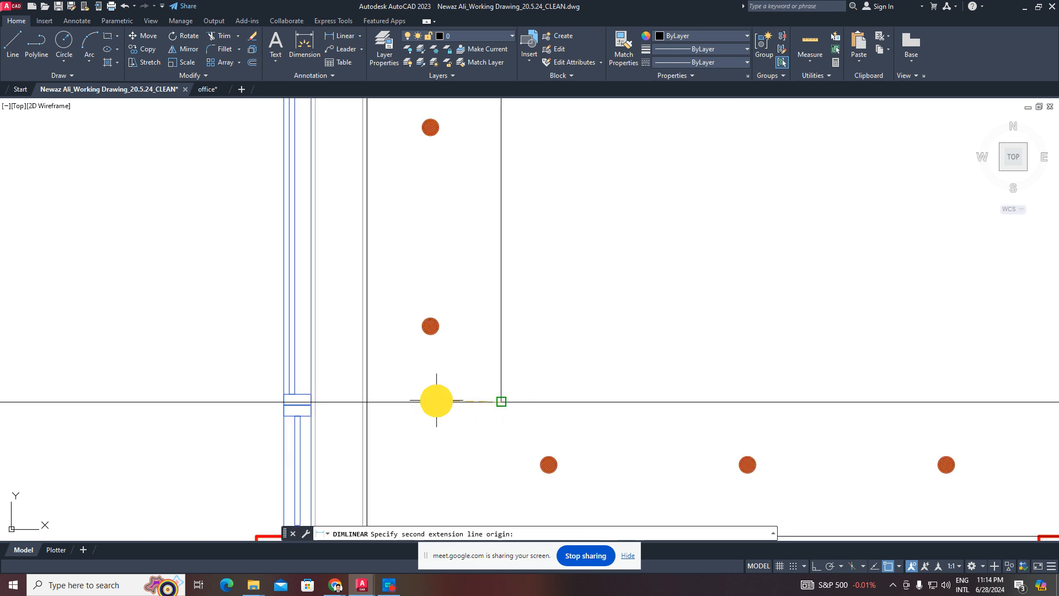
pyautogui.press('Escape')
pyautogui.press('Return')
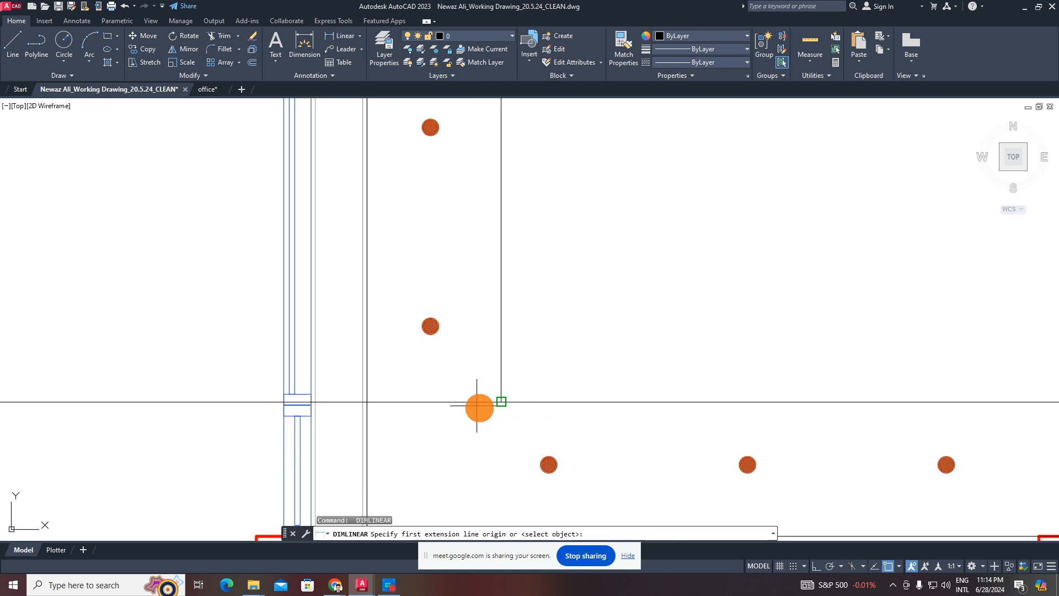
pyautogui.click(430, 326)
pyautogui.click(431, 402)
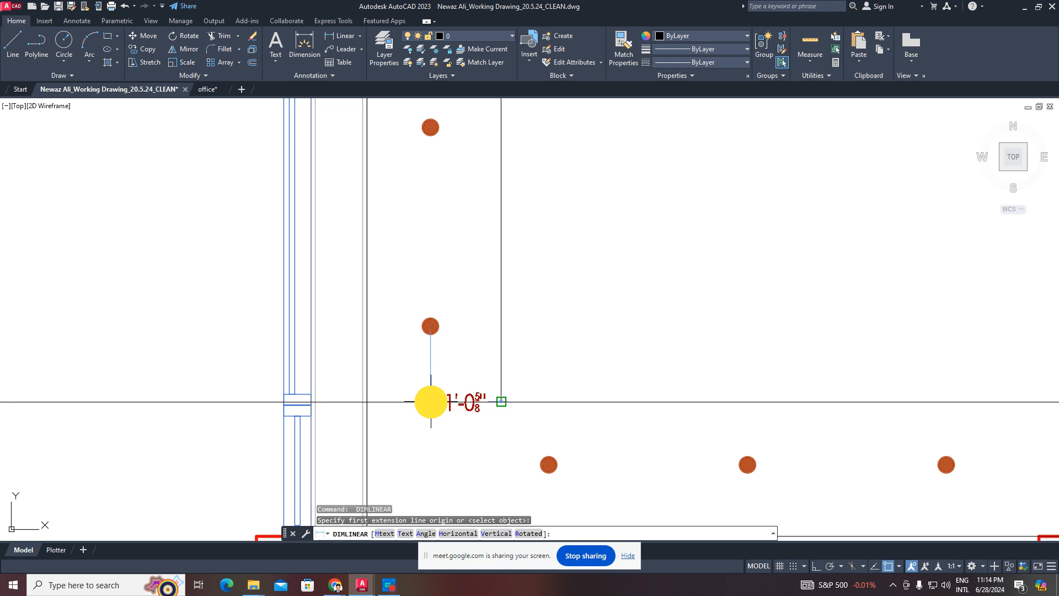
pyautogui.click(423, 368)
pyautogui.press('Escape')
# - Measure the vertical gap between the left column's top spot light and the upper reference line with a linear dimension preview
pyautogui.moveTo(443, 185)
pyautogui.mouseDown(button='middle')
pyautogui.moveTo(447, 350)
pyautogui.moveTo(457, 291)
pyautogui.mouseUp(button='middle')
pyautogui.scroll(-2, 447, 350)
pyautogui.scroll(2, 447, 174)
pyautogui.moveTo(446, 174); pyautogui.dragTo(446, 228, button='middle')
pyautogui.press('Return')
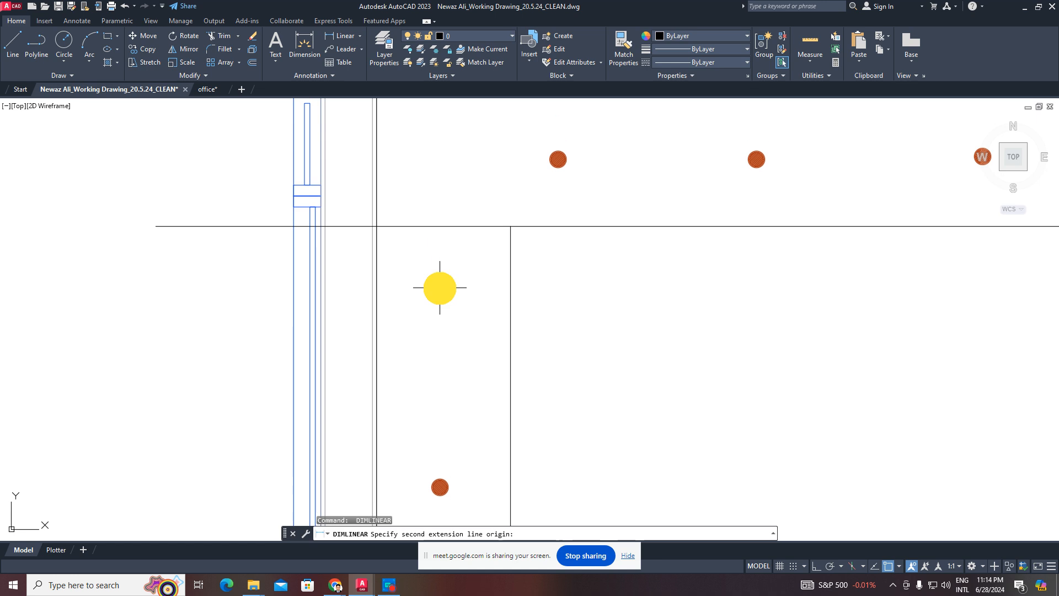
pyautogui.click(440, 288)
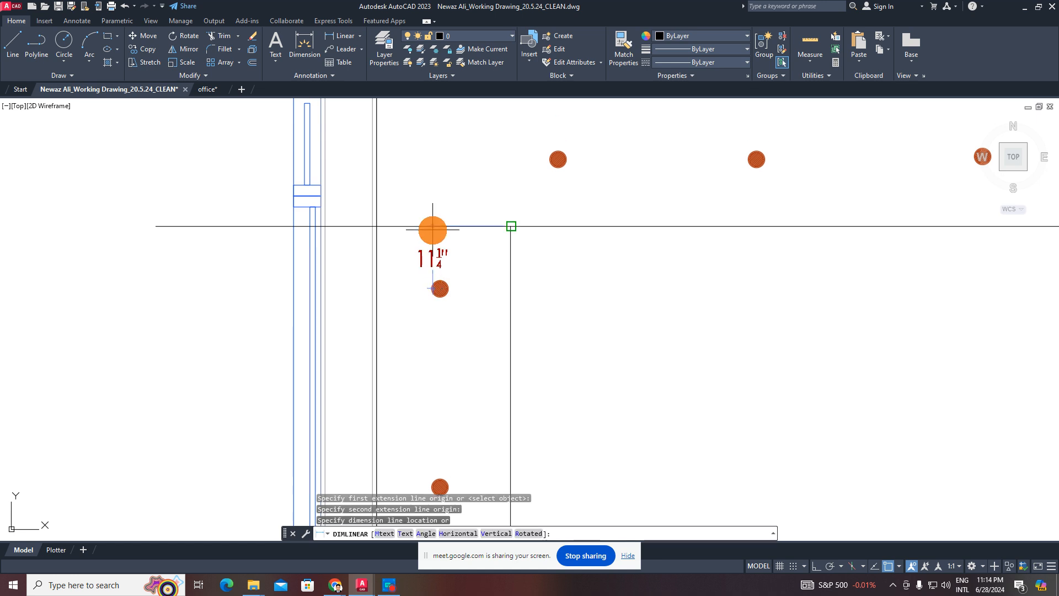
pyautogui.moveTo(438, 241); pyautogui.dragTo(462, 201, button='middle')
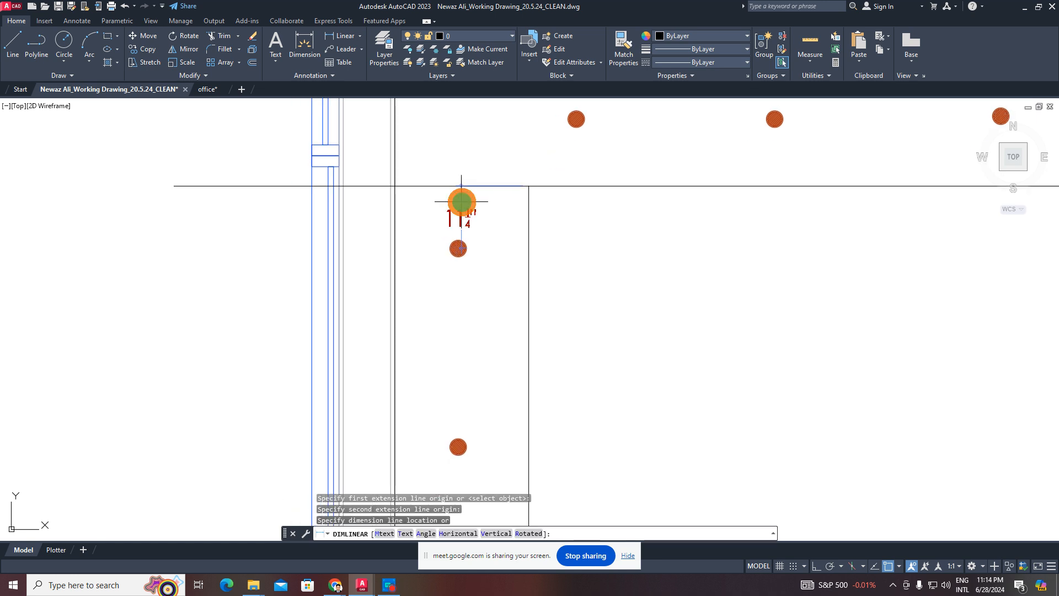
pyautogui.press('Escape')
# - Try to erase the dimension beneath the left column's bottom spot light
pyautogui.click(477, 234)
pyautogui.click(432, 291)
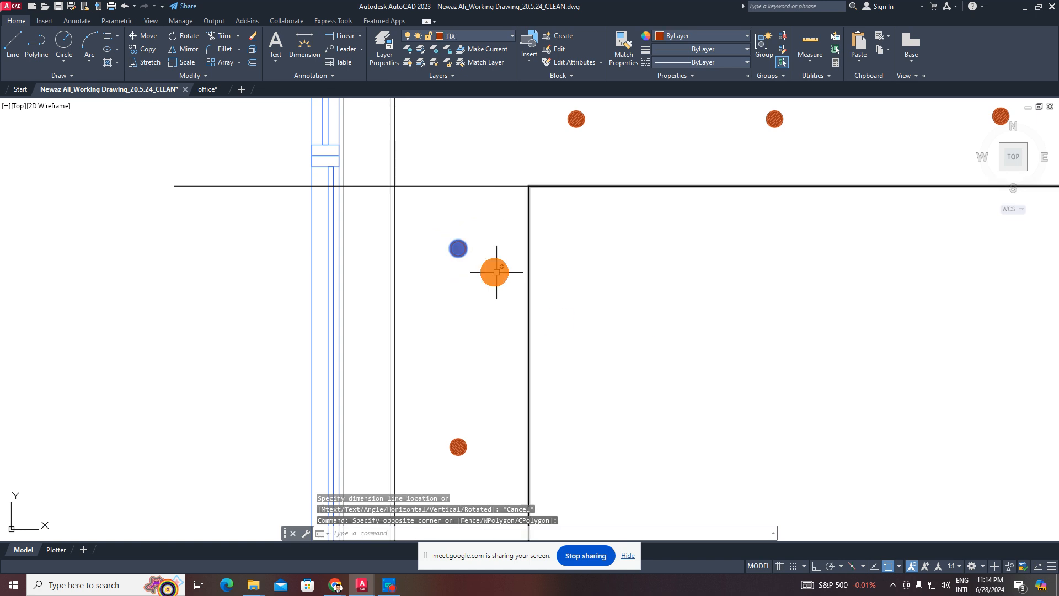
pyautogui.scroll(-2, 495, 204)
pyautogui.click(498, 207)
pyautogui.moveTo(474, 441); pyautogui.dragTo(472, 324, button='middle')
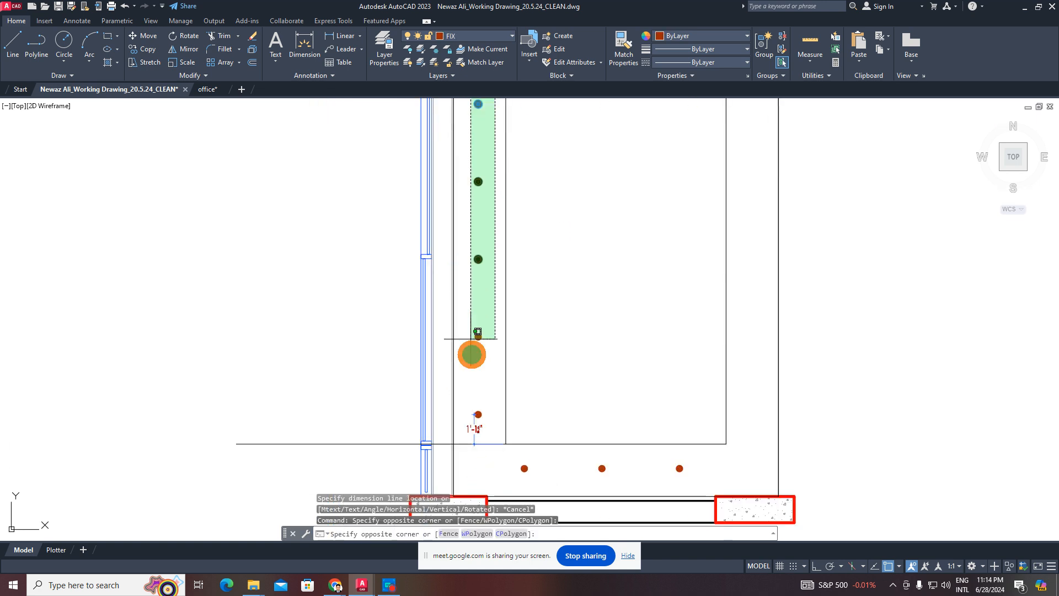
pyautogui.press('Escape')
pyautogui.click(478, 428)
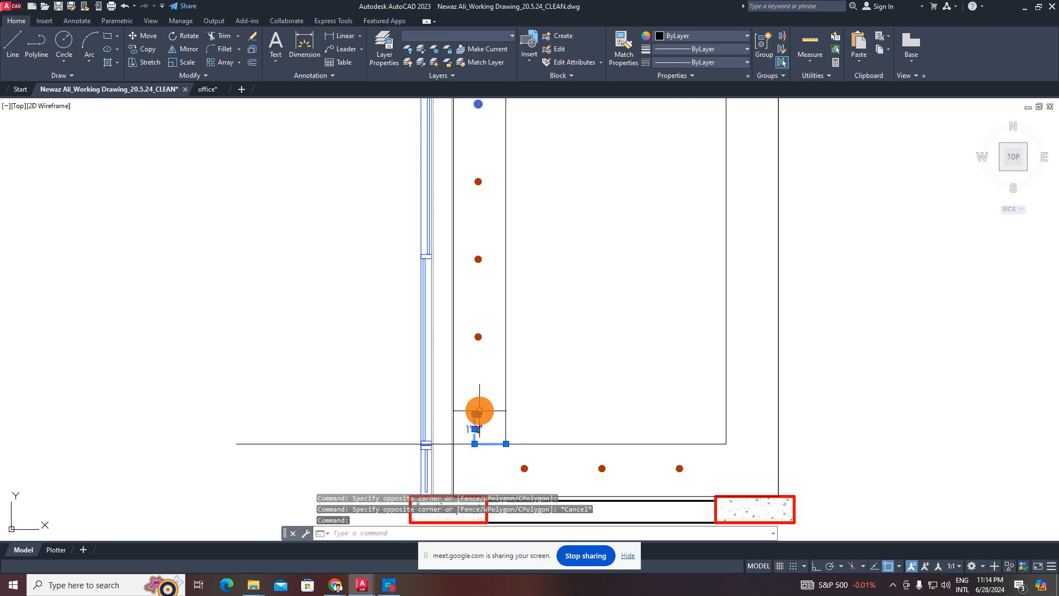
pyautogui.press('Delete')
# - Undo the last erase to restore the dimension and the left column's top spot light
pyautogui.scroll(-1, 484, 366)
pyautogui.scroll(2, 479, 243)
pyautogui.click(495, 186)
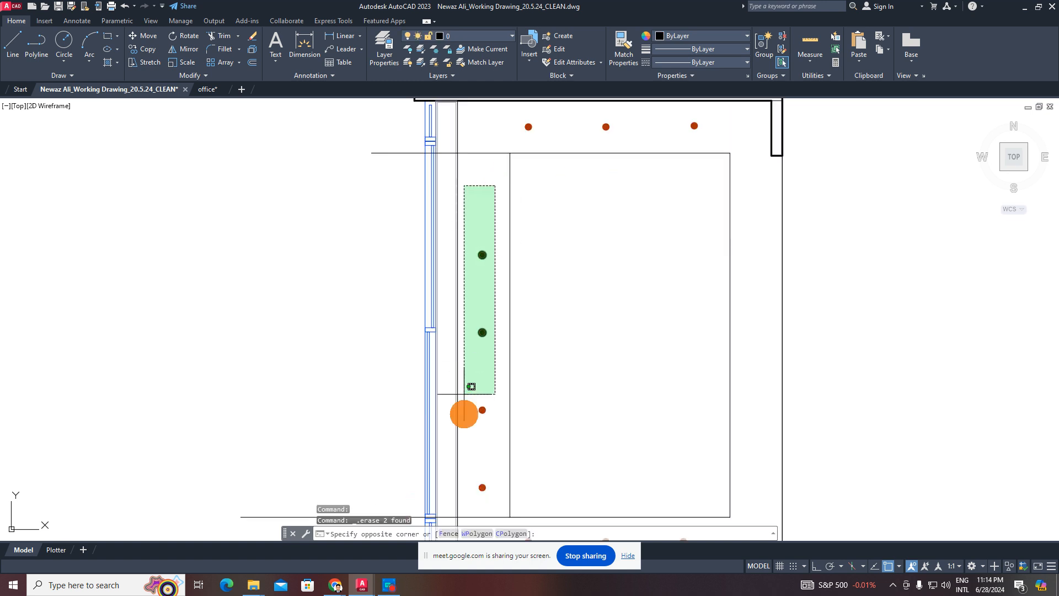
pyautogui.click(466, 491)
pyautogui.moveTo(485, 426); pyautogui.dragTo(489, 360, button='middle')
pyautogui.press('Escape')
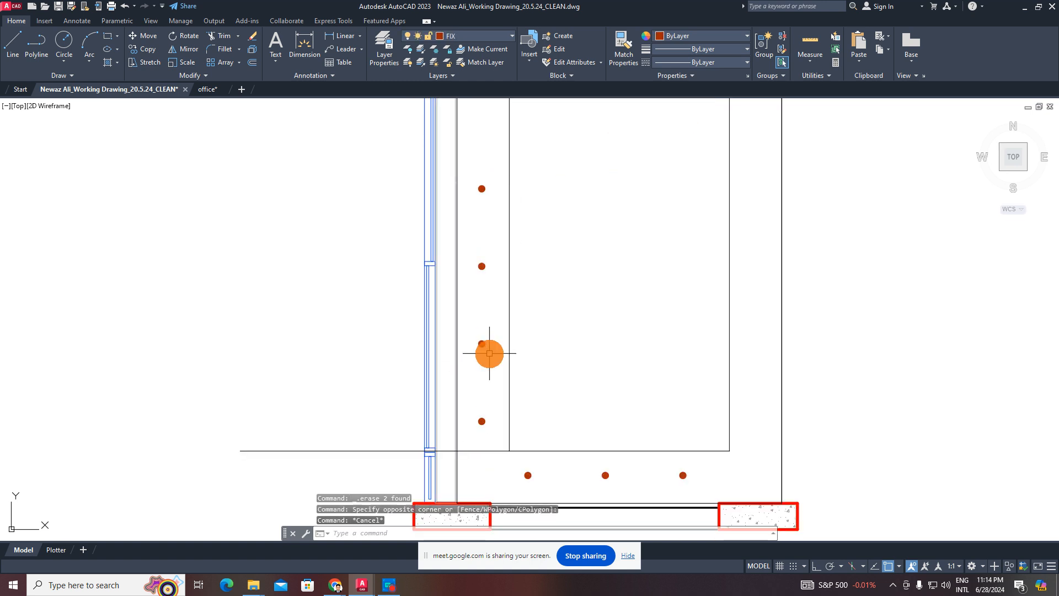
pyautogui.hotkey('ctrl', 'z')
pyautogui.hotkey('ctrl', 'z')
# - Move the left column's spot lights together with the dimension below them slightly upward
pyautogui.scroll(-2, 489, 354)
pyautogui.scroll(2, 490, 255)
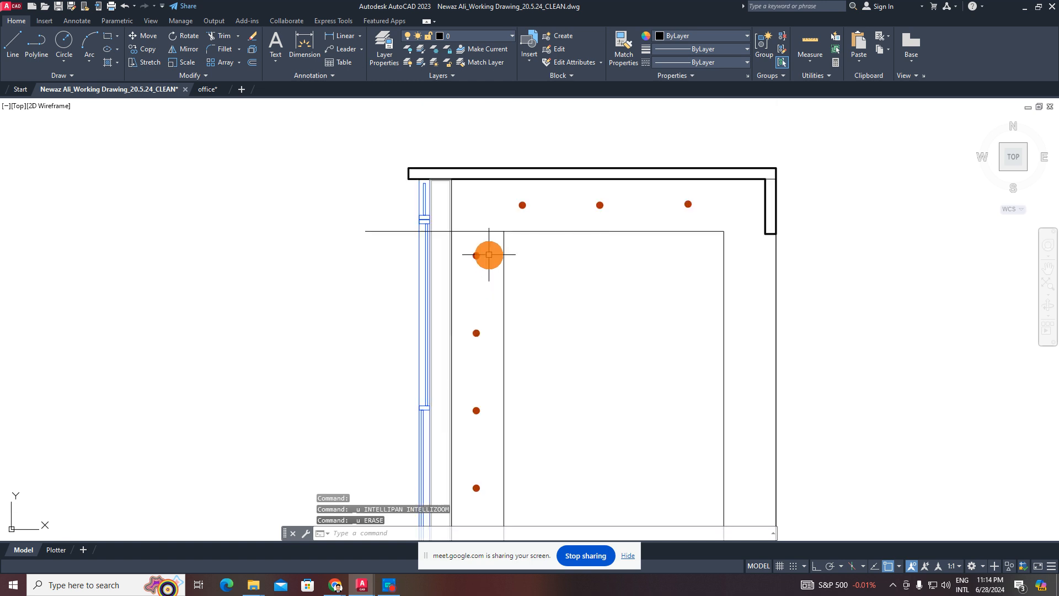
pyautogui.click(487, 249)
pyautogui.moveTo(476, 473); pyautogui.dragTo(456, 331, button='middle')
pyautogui.click(440, 434)
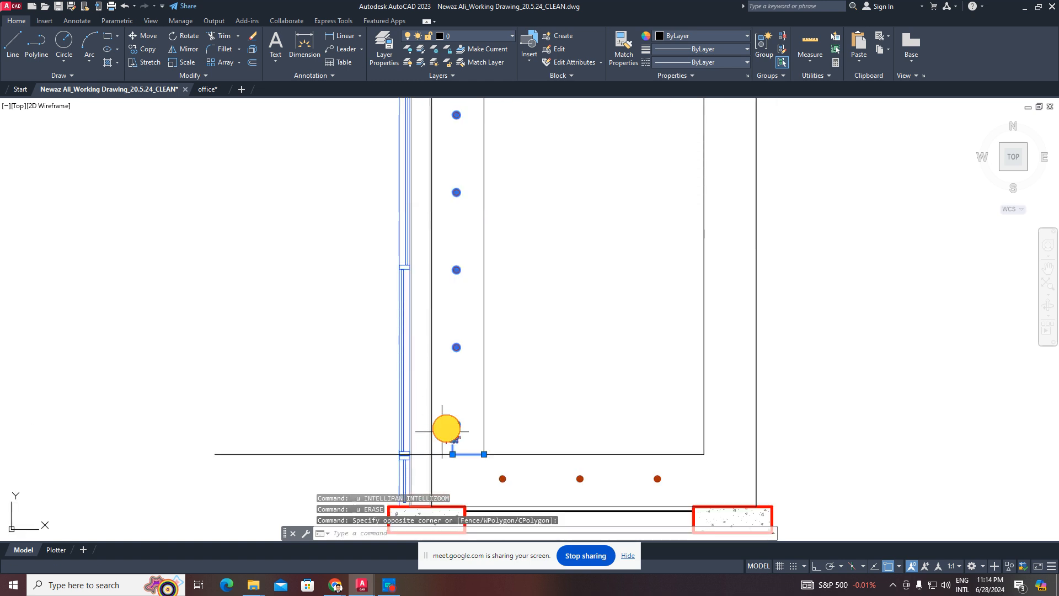
pyautogui.moveTo(536, 376); pyautogui.dragTo(491, 374, button='middle')
pyautogui.scroll(-1, 521, 418)
pyautogui.write('m')
pyautogui.press('space')
pyautogui.click(572, 363)
pyautogui.click(572, 360)
pyautogui.press('Escape')
# - Erase the helper dimension below the left column's bottom spot light and the two horizontal reference lines
pyautogui.scroll(5, 491, 375)
pyautogui.click(469, 402)
pyautogui.click(433, 409)
pyautogui.press('Delete')
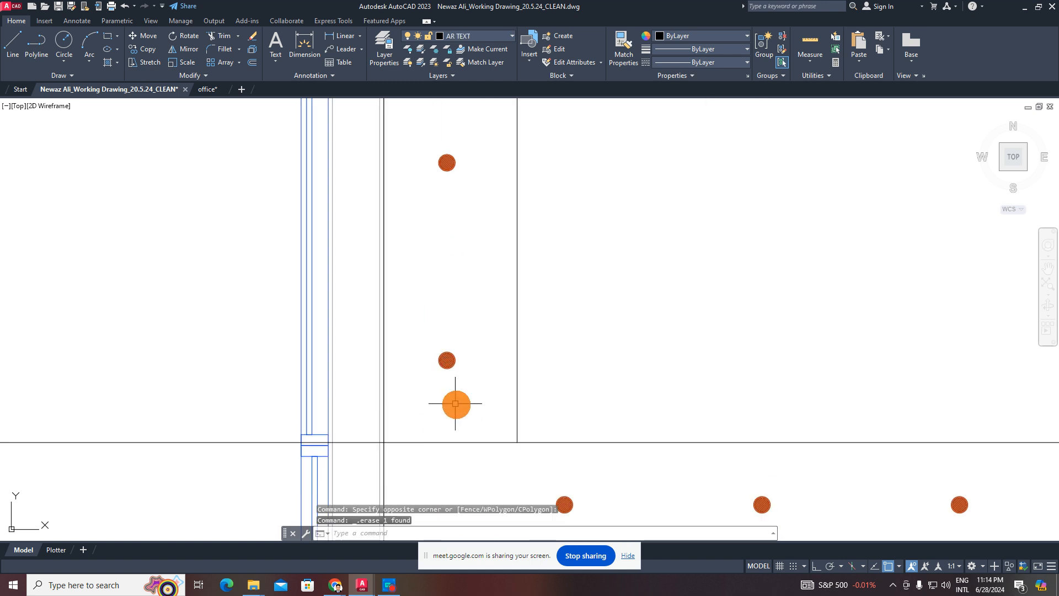
pyautogui.scroll(-7, 476, 380)
pyautogui.moveTo(428, 309); pyautogui.dragTo(422, 220, button='middle')
pyautogui.click(433, 219)
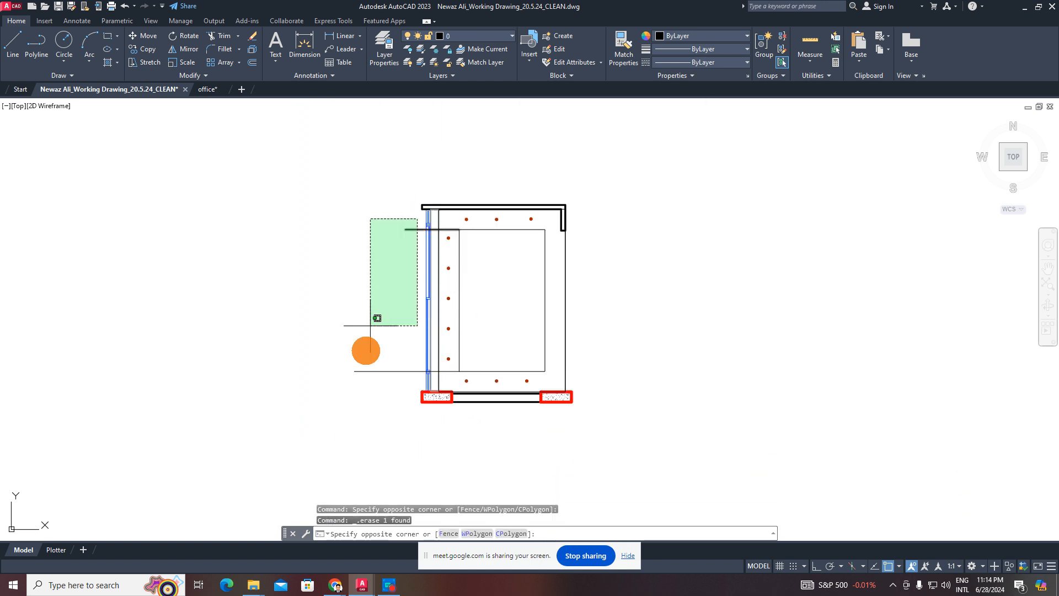
pyautogui.click(360, 383)
pyautogui.press('Delete')
# - Copy the left column's five spot lights from the inner rectangle's top-left corner to its top-right corner
pyautogui.scroll(3, 449, 236)
pyautogui.click(456, 214)
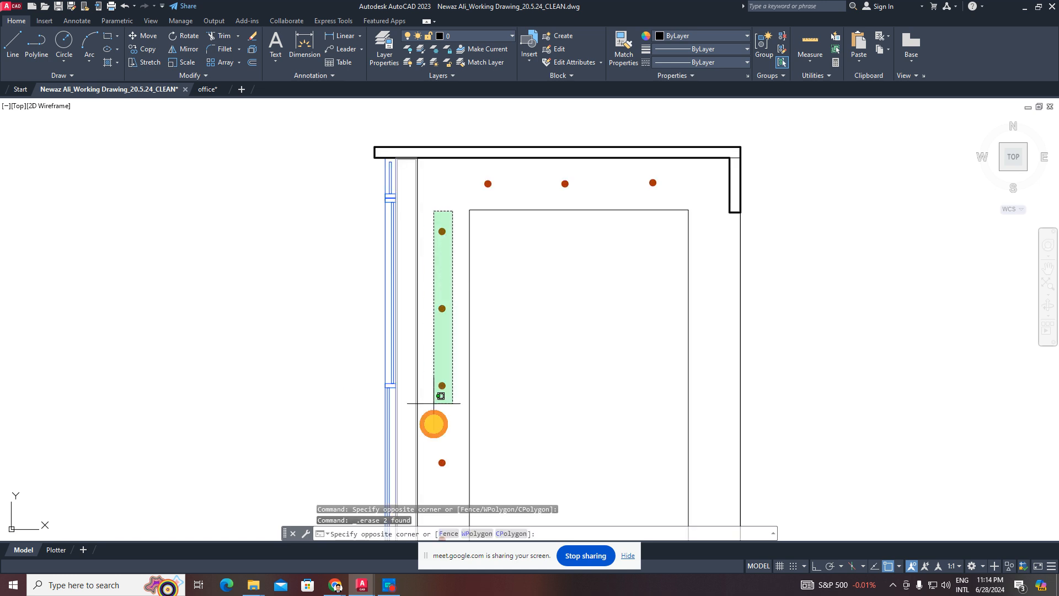
pyautogui.scroll(2, 444, 336)
pyautogui.click(454, 410)
pyautogui.scroll(-2, 416, 431)
pyautogui.write('c')
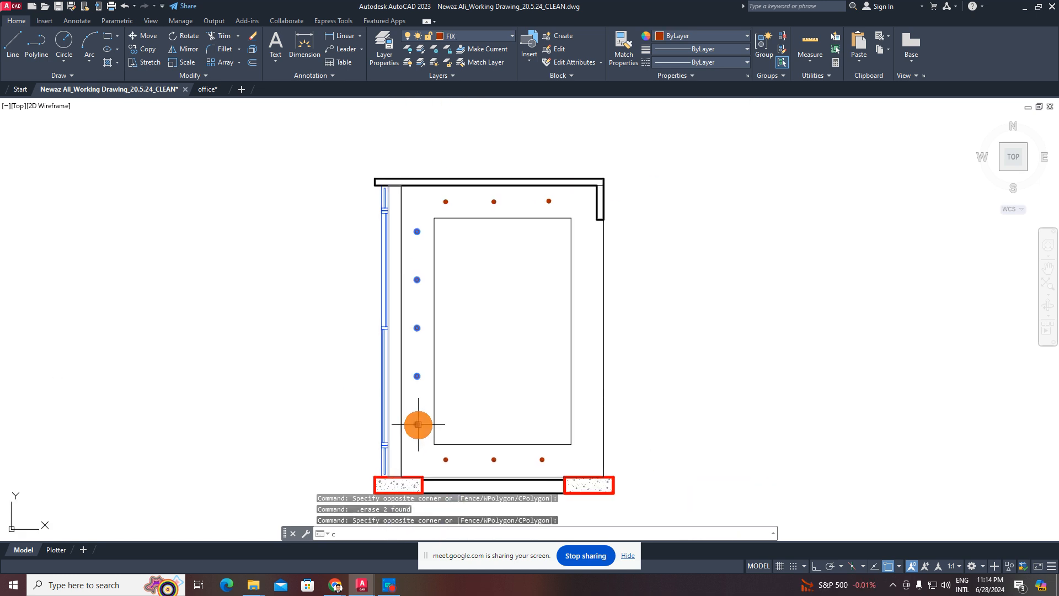
pyautogui.write('p')
pyautogui.press('Return')
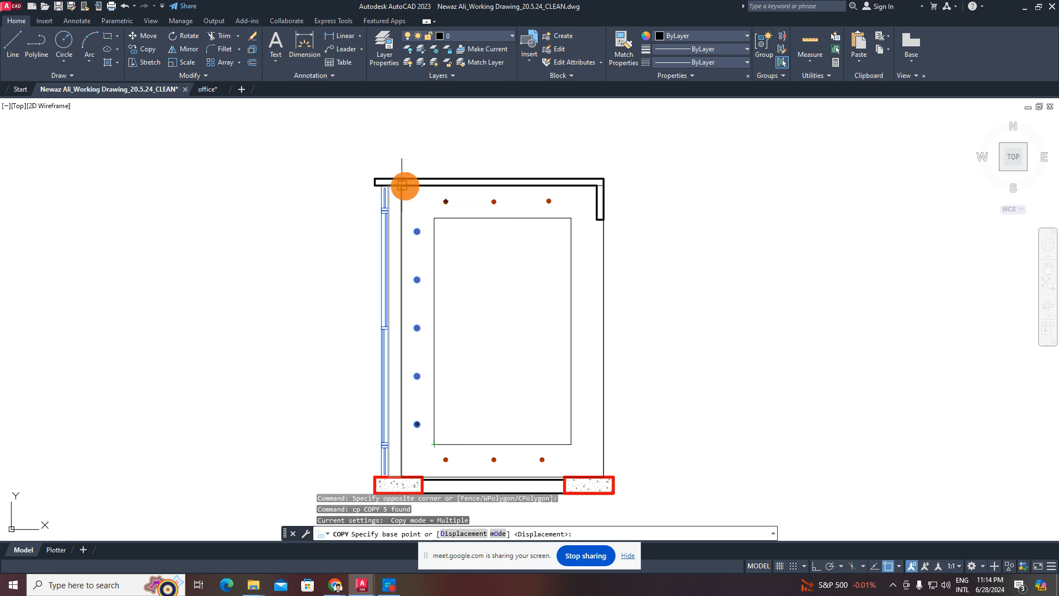
pyautogui.scroll(2, 462, 202)
pyautogui.click(417, 228)
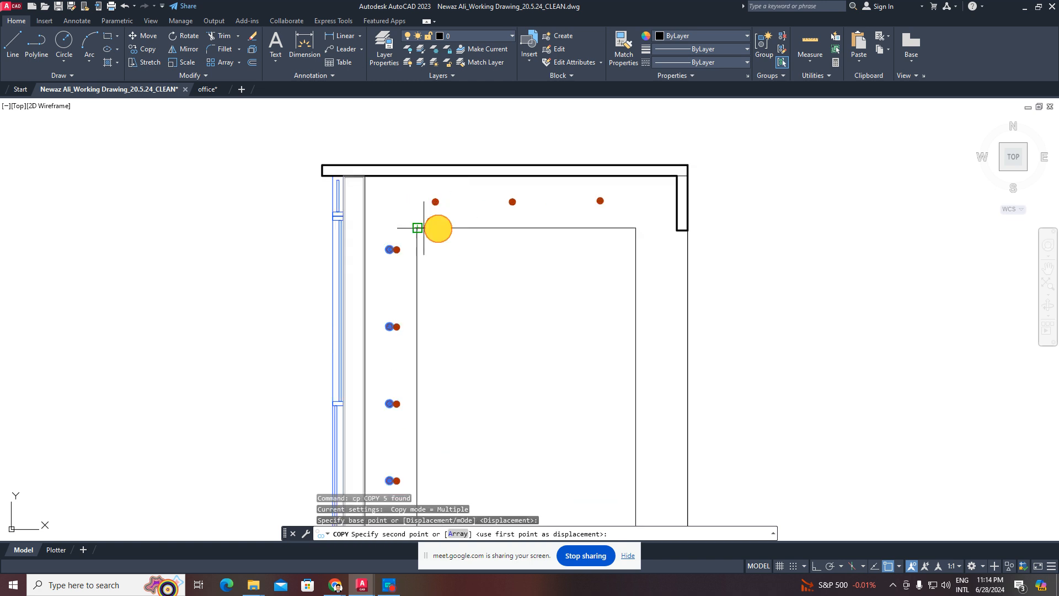
pyautogui.moveTo(549, 233); pyautogui.dragTo(461, 161, button='middle')
pyautogui.press('Escape')
# - Move the copied column of five spot lights horizontally, with Ortho on, into the right border strip
pyautogui.click(460, 159)
pyautogui.scroll(-2, 513, 243)
pyautogui.scroll(2, 497, 351)
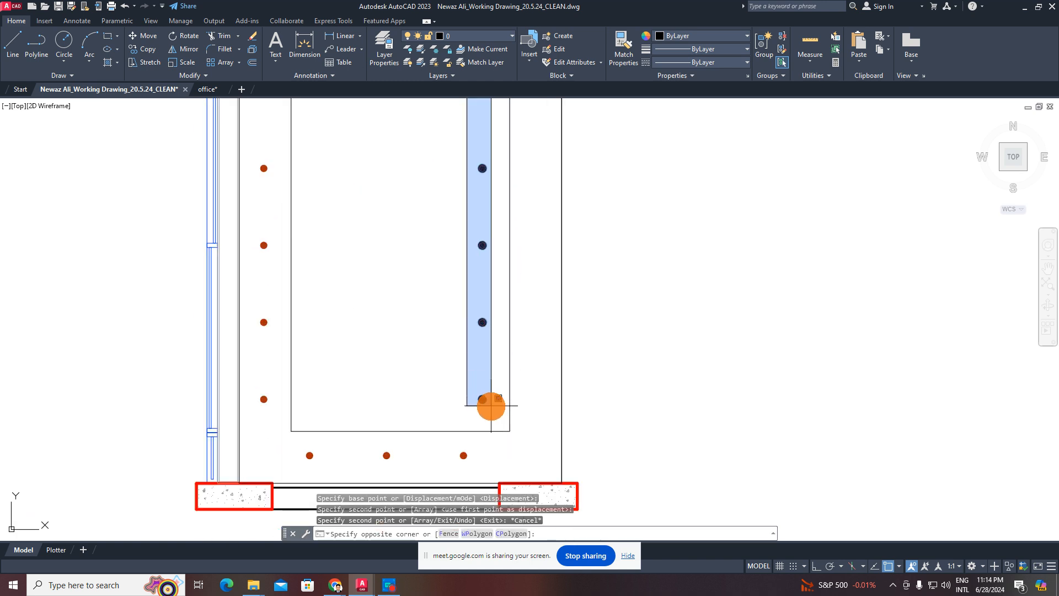
pyautogui.click(492, 405)
pyautogui.moveTo(554, 383); pyautogui.dragTo(509, 444, button='middle')
pyautogui.write('m')
pyautogui.press('space')
pyautogui.click(678, 315)
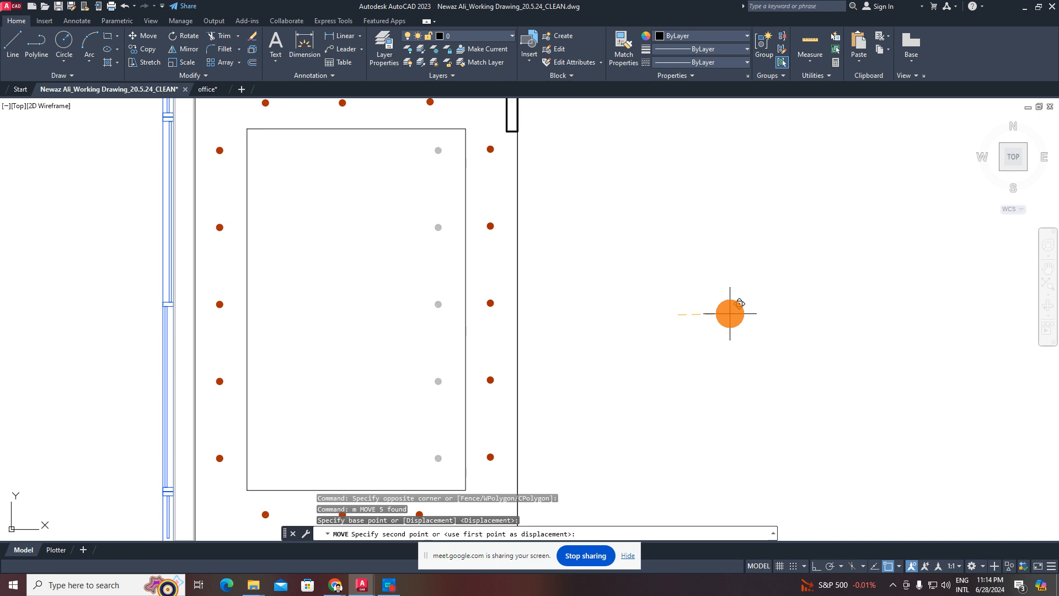
pyautogui.press('F8')
pyautogui.press('Escape')
pyautogui.press('Escape')
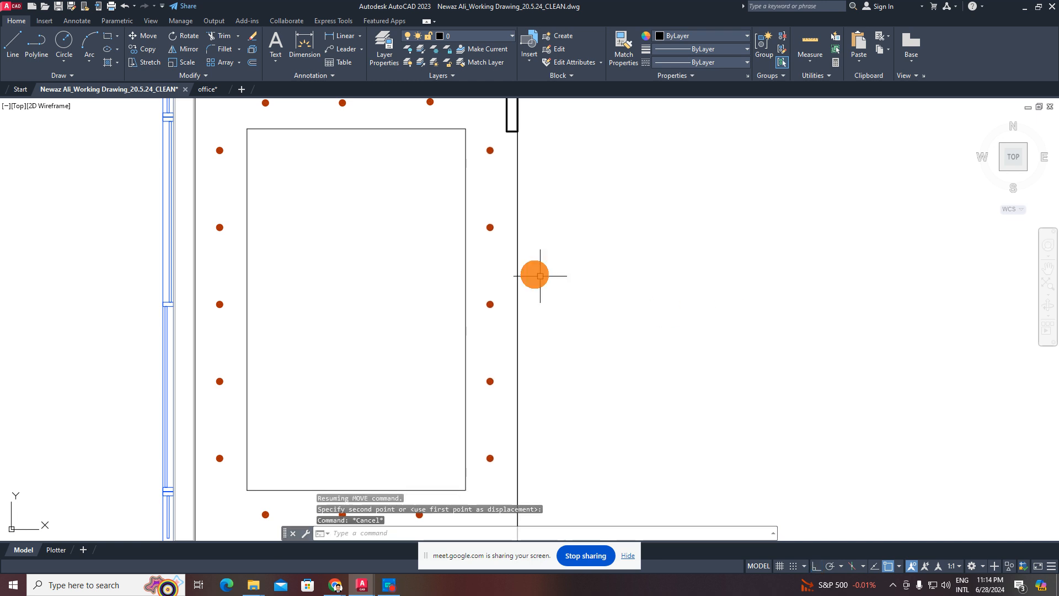
# - Hatch the ceiling border between the room's walls and the inner rectangle
pyautogui.scroll(-3, 563, 270)
pyautogui.scroll(2, 565, 286)
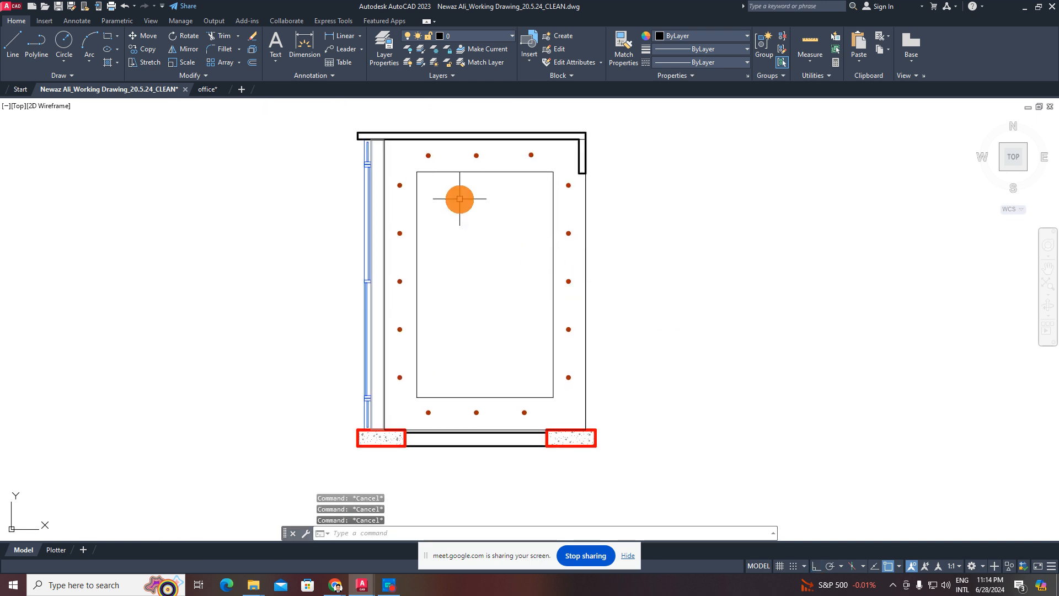
pyautogui.write('h')
pyautogui.press('Return')
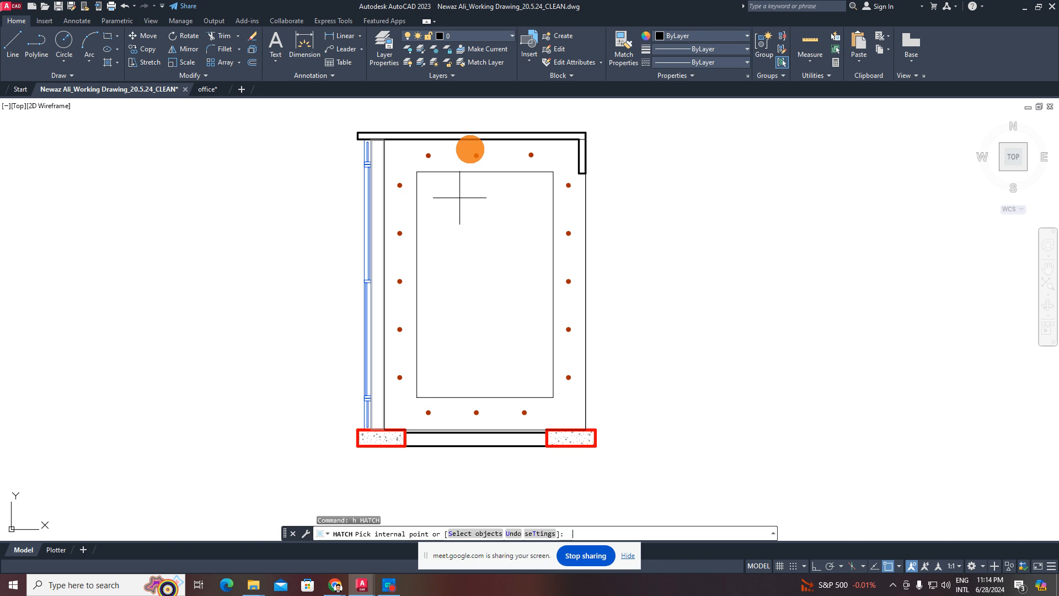
pyautogui.scroll(1, 497, 152)
pyautogui.click(496, 151)
pyautogui.scroll(-2, 528, 179)
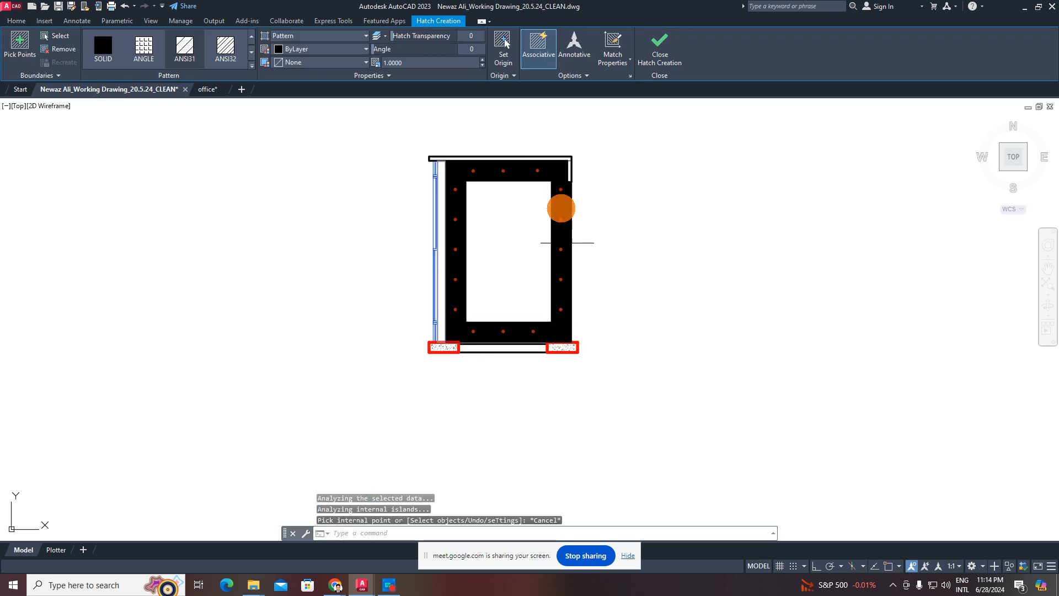
pyautogui.press('Escape')
# - Set the border hatch's colour to 200,201,45
pyautogui.scroll(6, 521, 176)
pyautogui.scroll(3, 559, 196)
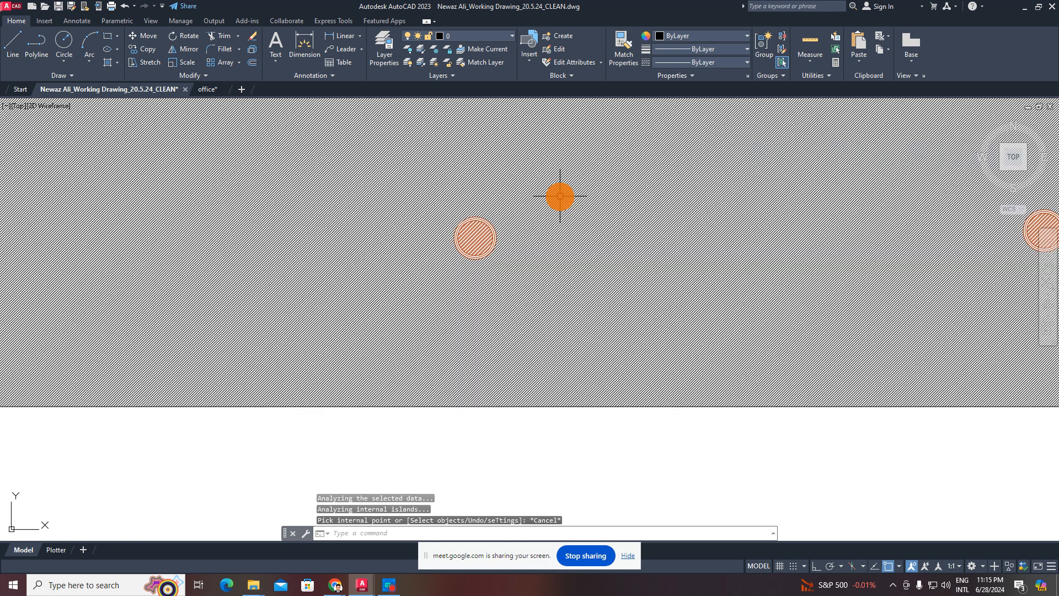
pyautogui.press('Escape')
pyautogui.click(608, 208)
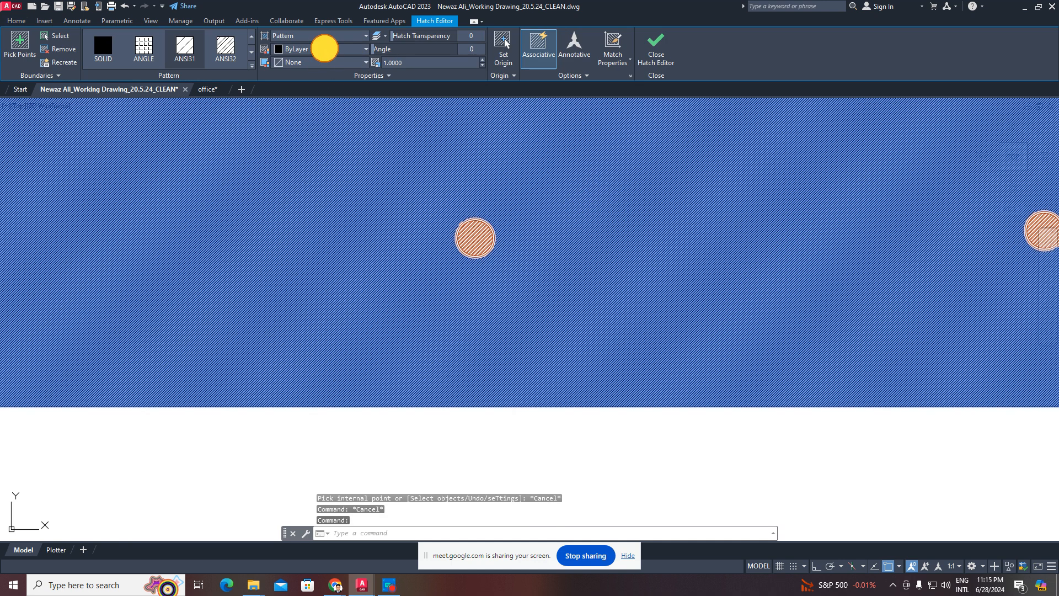
pyautogui.click(323, 49)
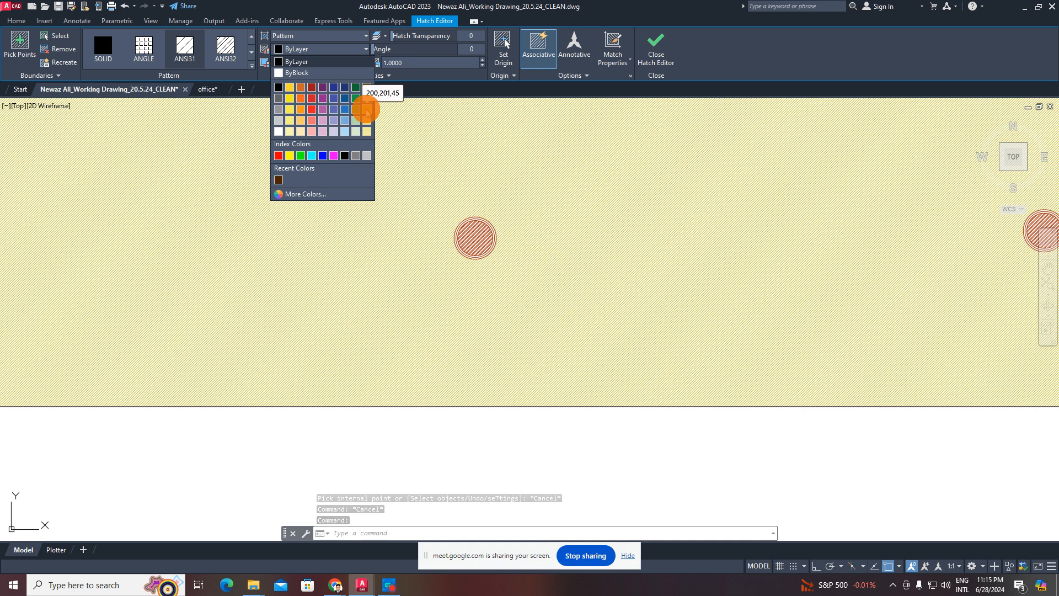
pyautogui.click(367, 109)
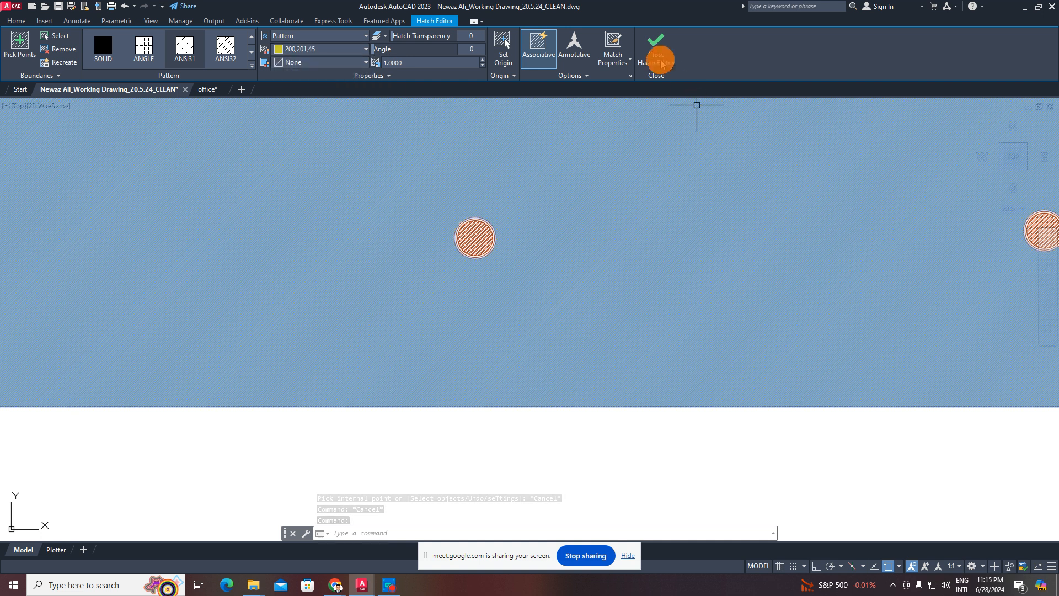
pyautogui.click(662, 64)
pyautogui.scroll(-8, 580, 307)
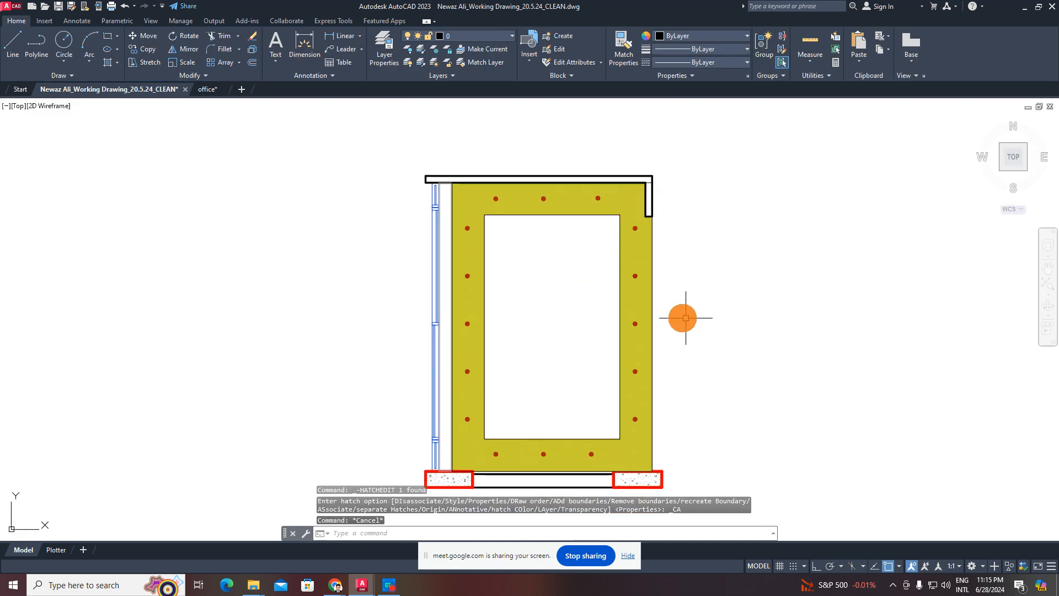
# - Change the border hatch's colour to grey index colour 8
pyautogui.scroll(4, 638, 228)
pyautogui.click(631, 194)
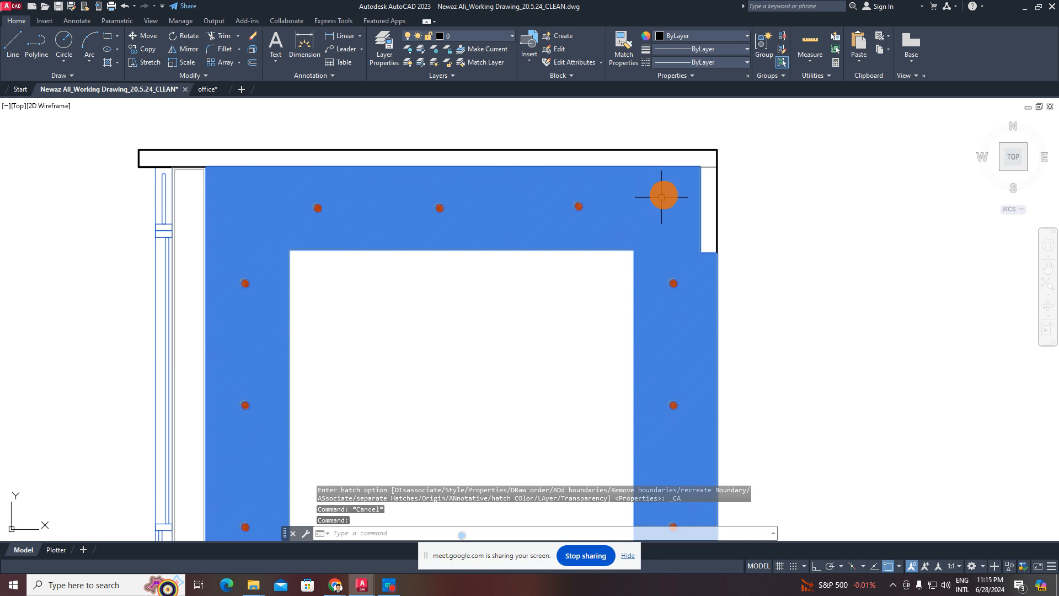
pyautogui.click(142, 49)
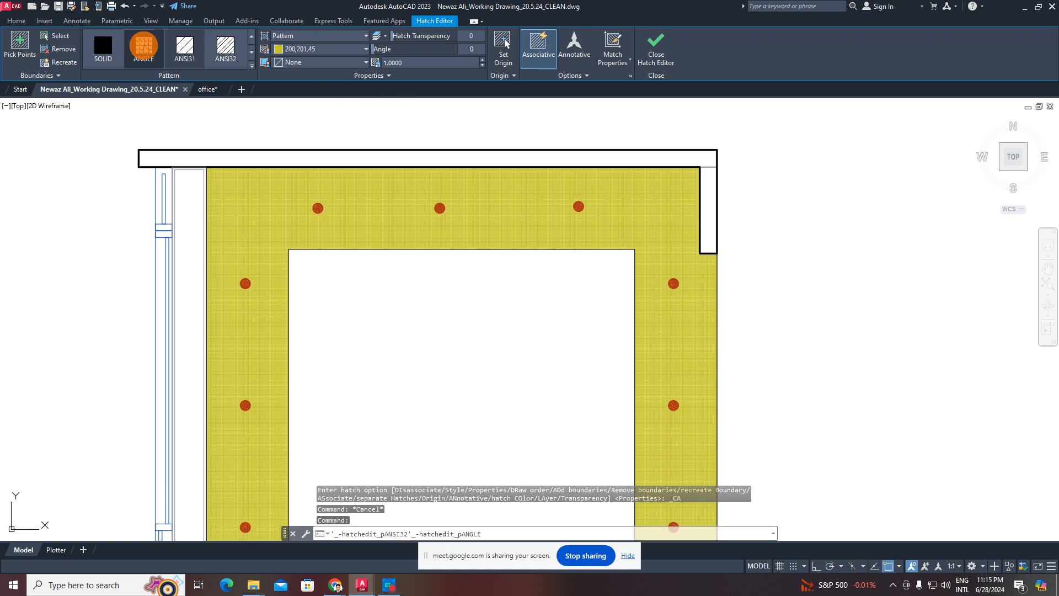
pyautogui.click(323, 49)
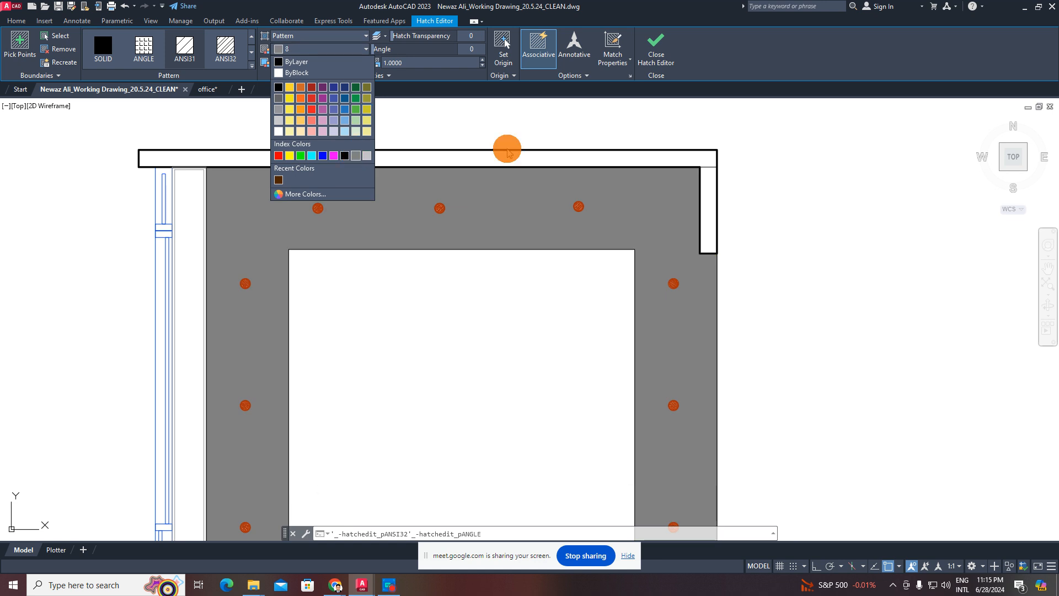
pyautogui.click(656, 48)
pyautogui.scroll(-6, 567, 260)
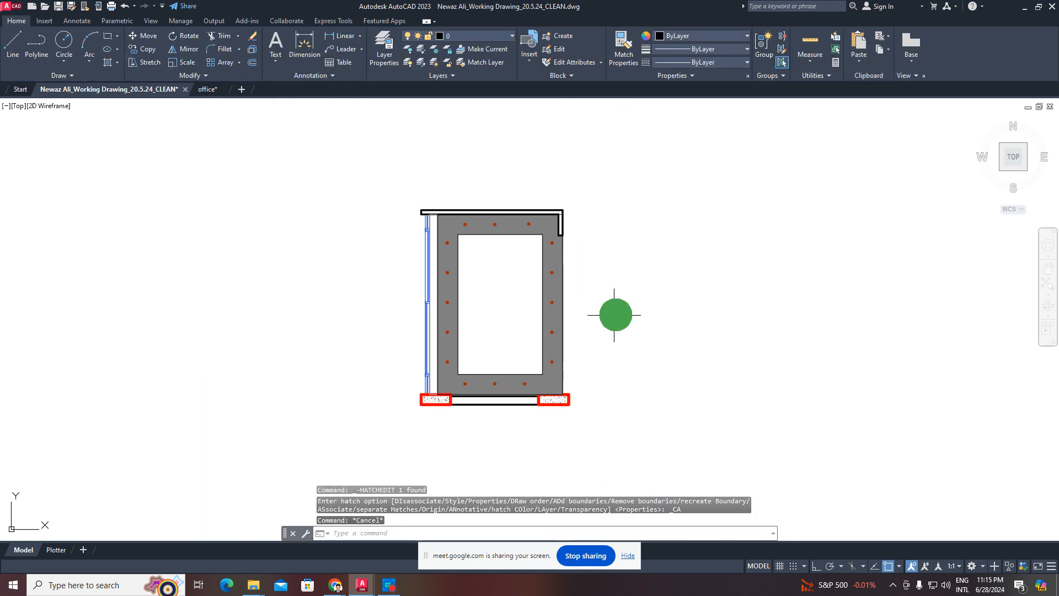
pyautogui.scroll(2, 561, 277)
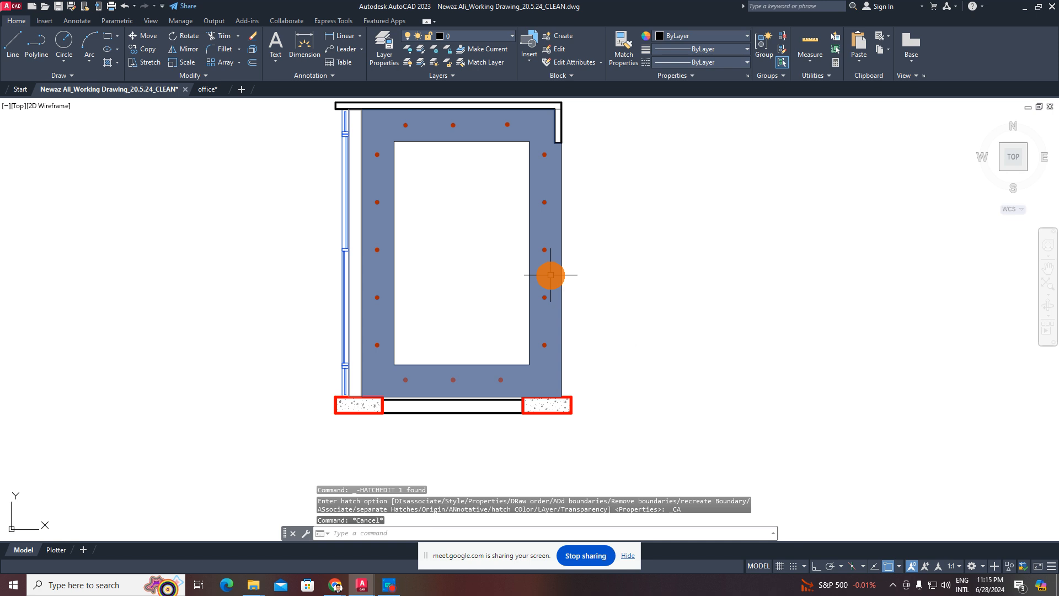
pyautogui.moveTo(573, 323); pyautogui.dragTo(586, 378, button='middle')
pyautogui.scroll(2, 527, 207)
pyautogui.moveTo(531, 211); pyautogui.dragTo(552, 188, button='middle')
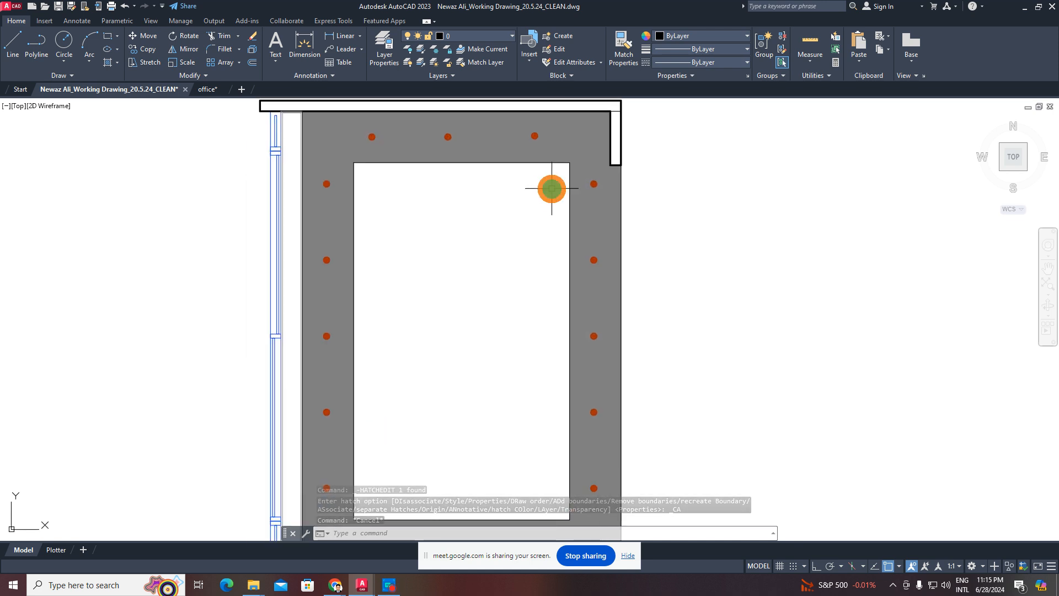
pyautogui.press('Escape')
pyautogui.press('Escape')
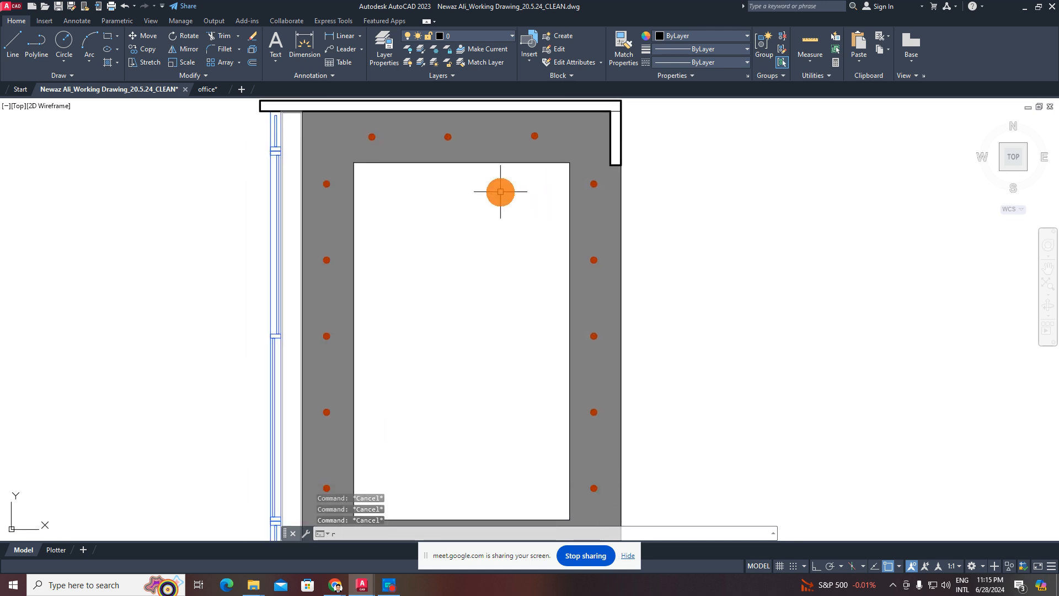
pyautogui.write('ec')
pyautogui.press('Return')
pyautogui.press('Escape')
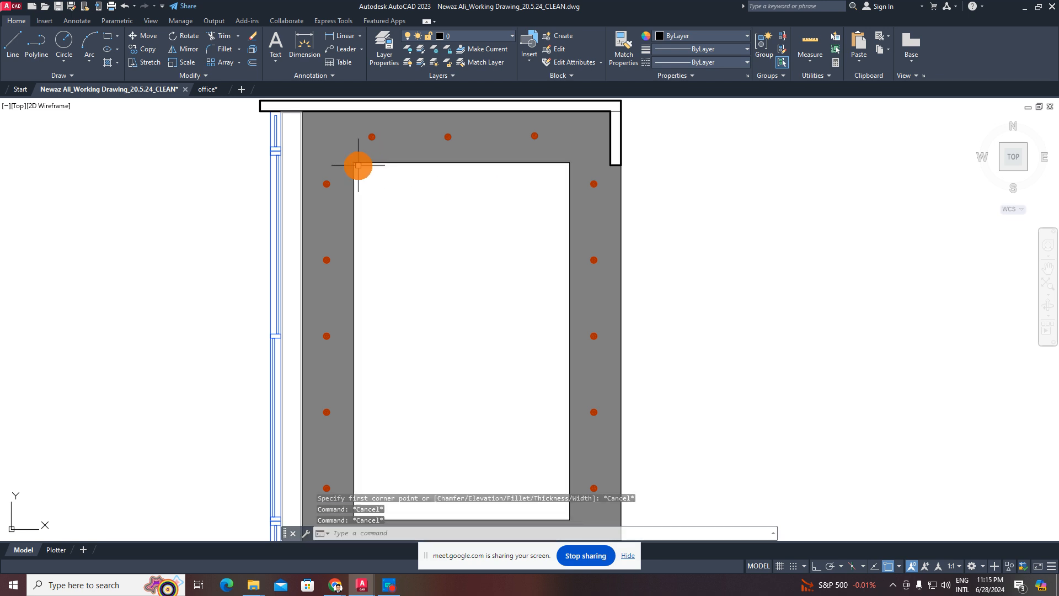
# - Draw a rectangle over the inner ceiling opening from its top-left corner to its bottom-right corner
pyautogui.write('rec')
pyautogui.press('Return')
pyautogui.click(354, 164)
pyautogui.moveTo(544, 338); pyautogui.dragTo(544, 245, button='middle')
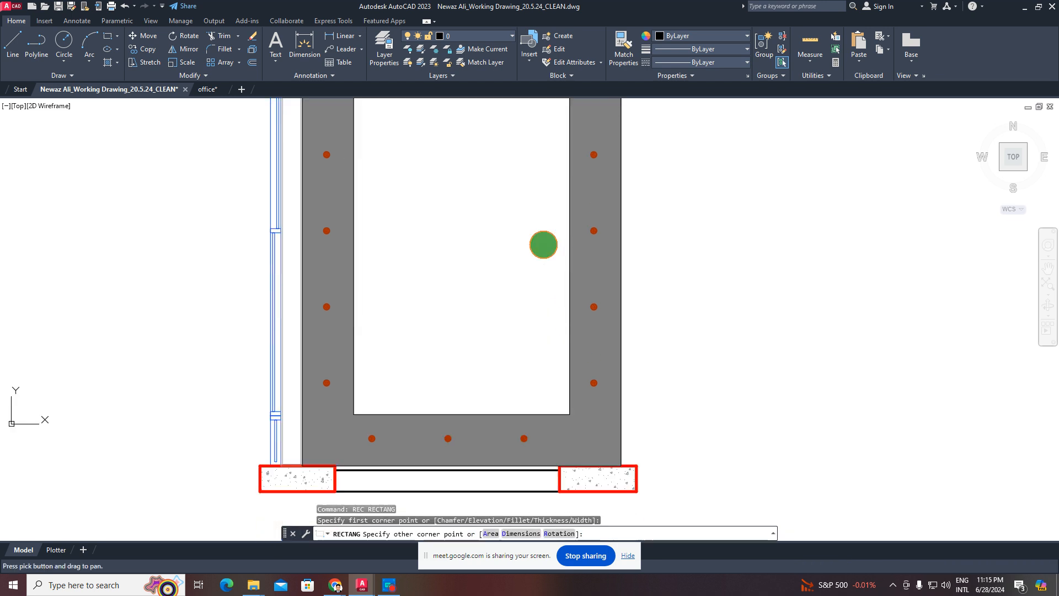
pyautogui.click(591, 409)
pyautogui.press('Escape')
pyautogui.press('Escape')
pyautogui.scroll(-2, 550, 394)
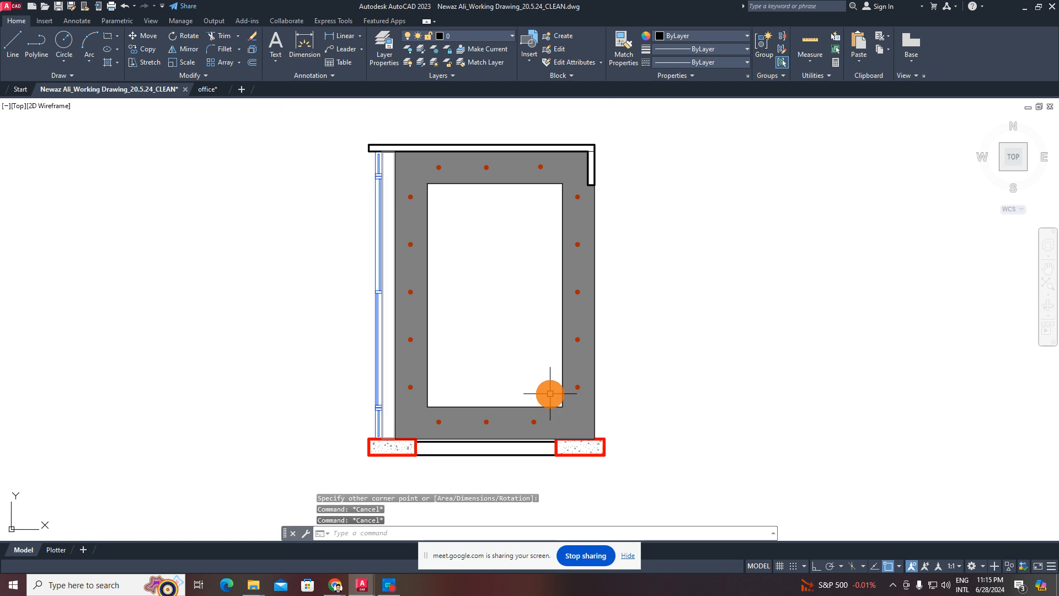
# - Offset the inner opening's rectangle 3 inches outward into the hatched border
pyautogui.write('o')
pyautogui.press('Return')
pyautogui.write('3')
pyautogui.press('Return')
pyautogui.click(570, 267)
pyautogui.click(562, 206)
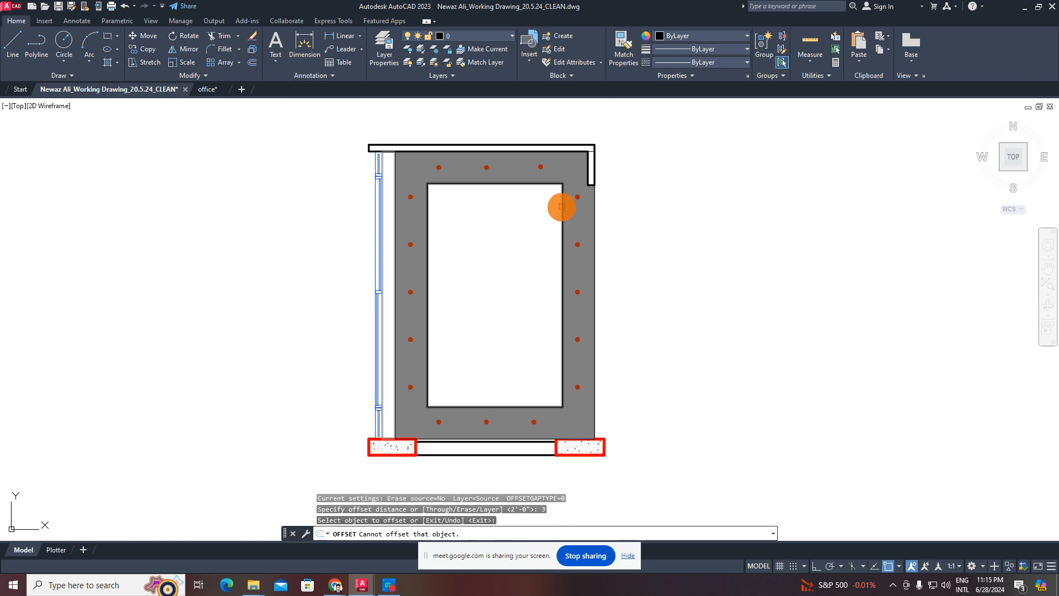
pyautogui.click(628, 203)
pyautogui.scroll(3, 574, 190)
pyautogui.click(575, 190)
pyautogui.press('Escape')
# - Assign the offset rectangle to the A-FURN-FIXD layer
pyautogui.scroll(6, 586, 194)
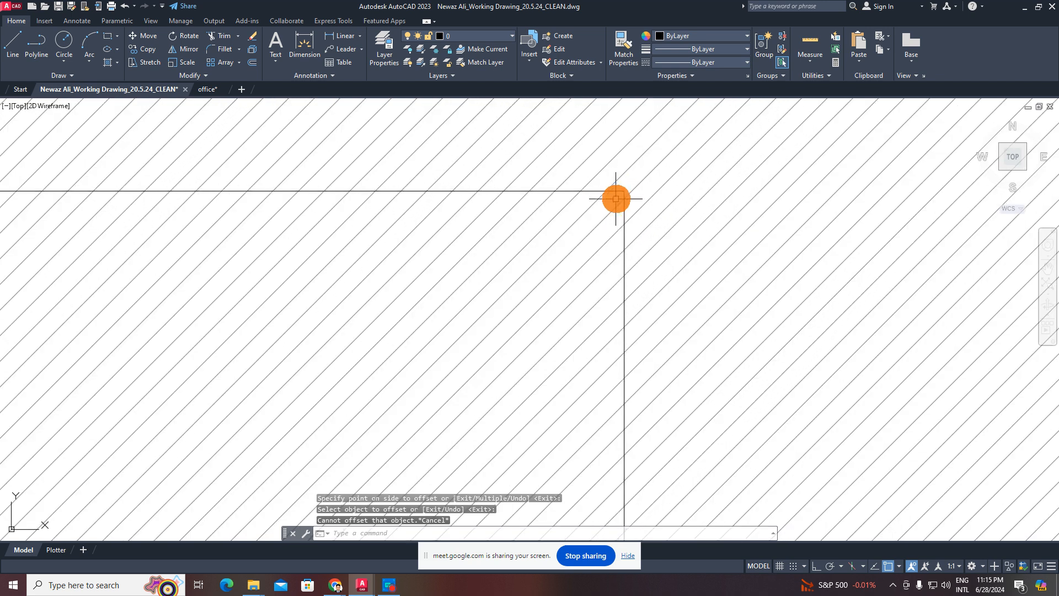
pyautogui.click(623, 189)
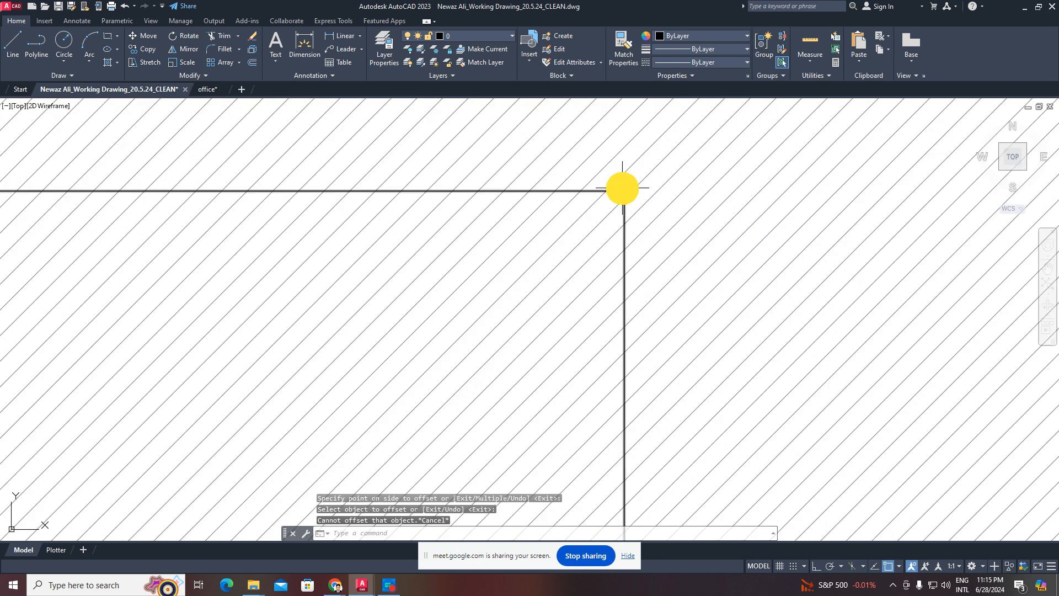
pyautogui.press('Escape')
pyautogui.click(615, 190)
pyautogui.scroll(-4, 534, 199)
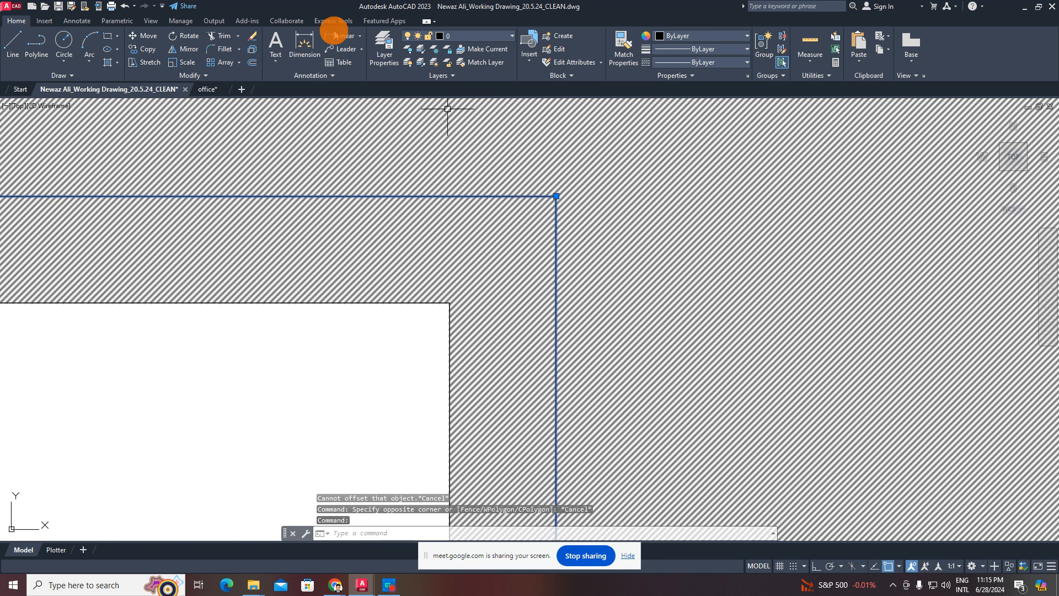
pyautogui.click(498, 37)
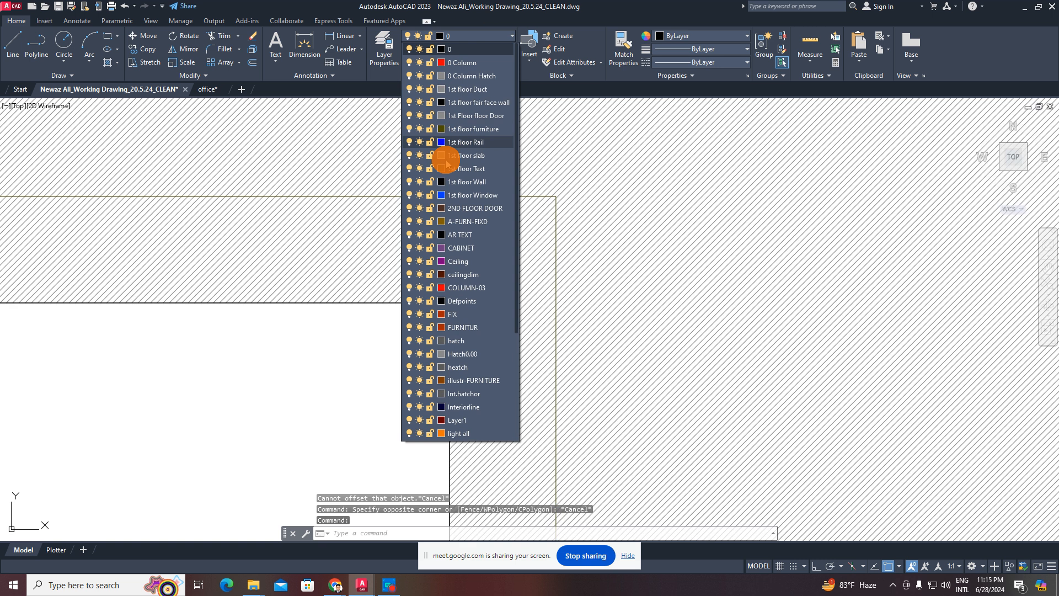
pyautogui.click(464, 222)
pyautogui.press('Escape')
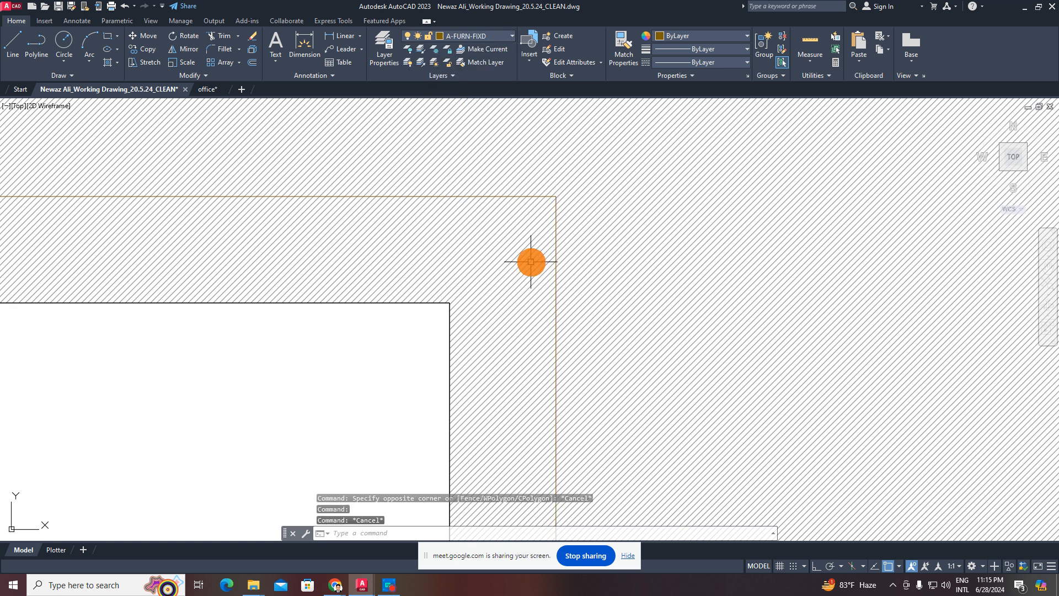
# - Inspect the finished false ceiling layout of the living room, including its spot lights, hatched border and offset outline
pyautogui.scroll(-11, 531, 260)
pyautogui.scroll(-3, 546, 209)
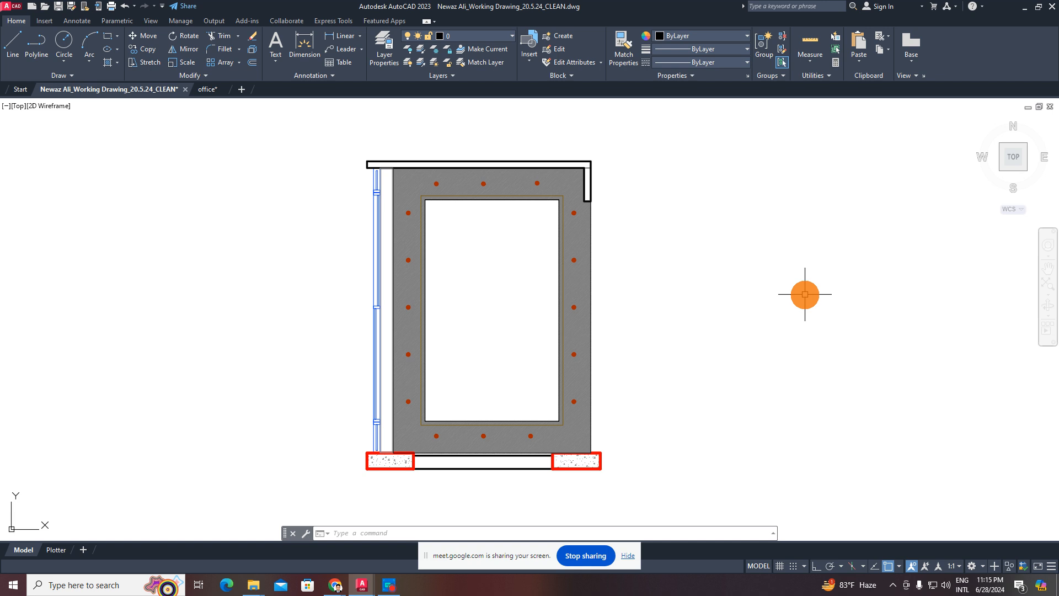
pyautogui.scroll(-5, 419, 353)
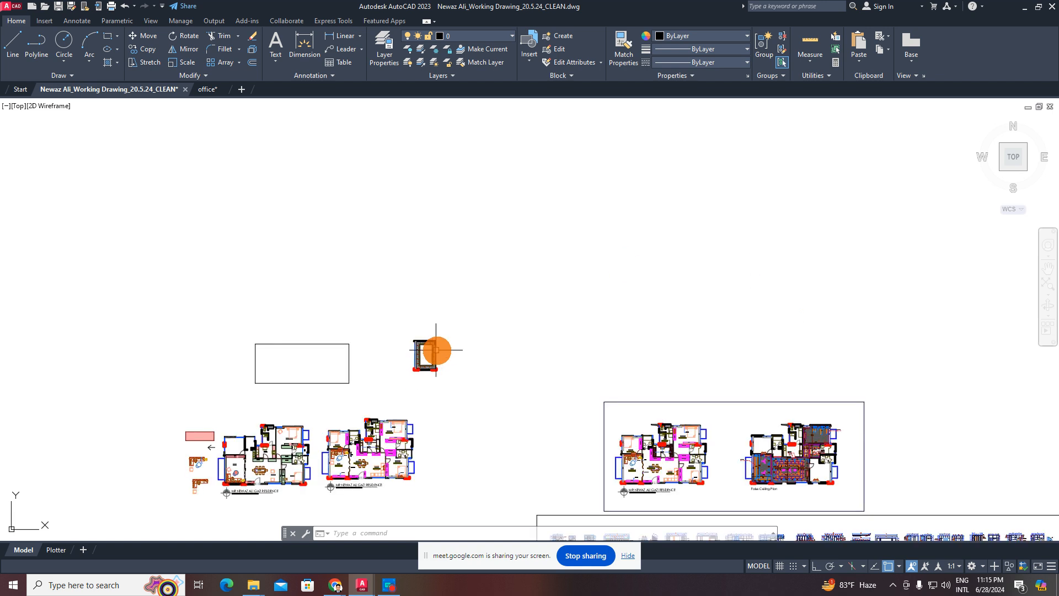
pyautogui.scroll(3, 439, 349)
pyautogui.moveTo(428, 363)
pyautogui.mouseDown(button='middle')
pyautogui.moveTo(518, 207)
pyautogui.moveTo(468, 255)
pyautogui.moveTo(467, 273)
pyautogui.mouseUp(button='middle')
pyautogui.scroll(1, 489, 201)
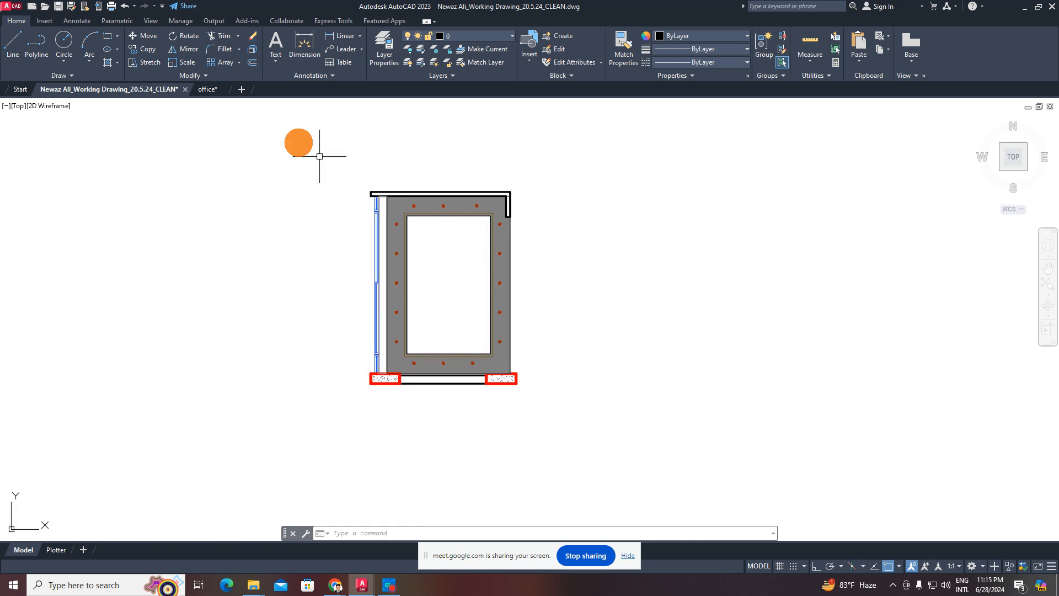
pyautogui.click(288, 134)
pyautogui.click(825, 499)
pyautogui.press('Escape')
pyautogui.click(331, 164)
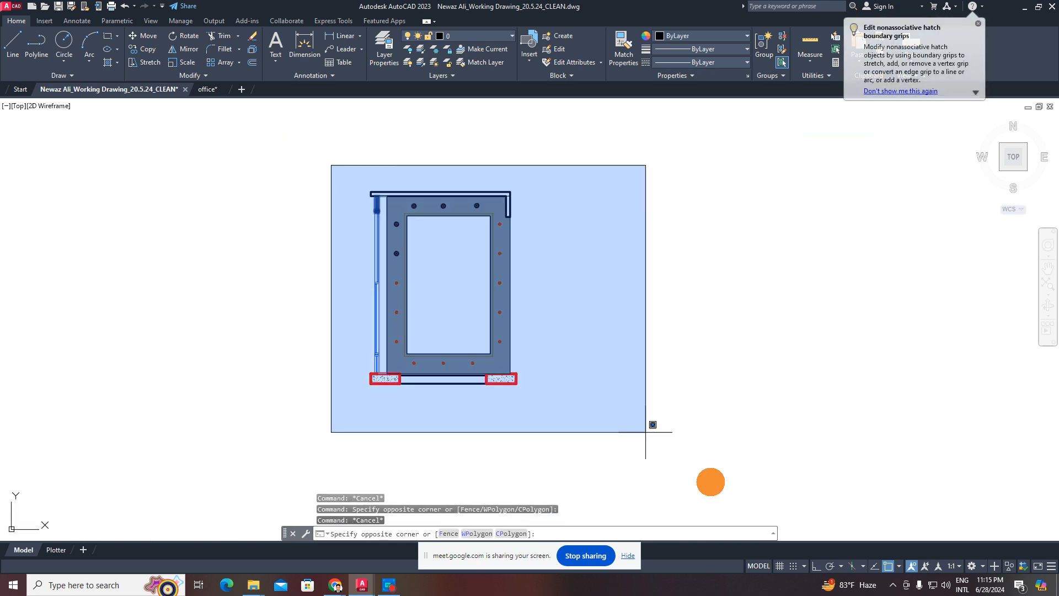
pyautogui.press('Escape')
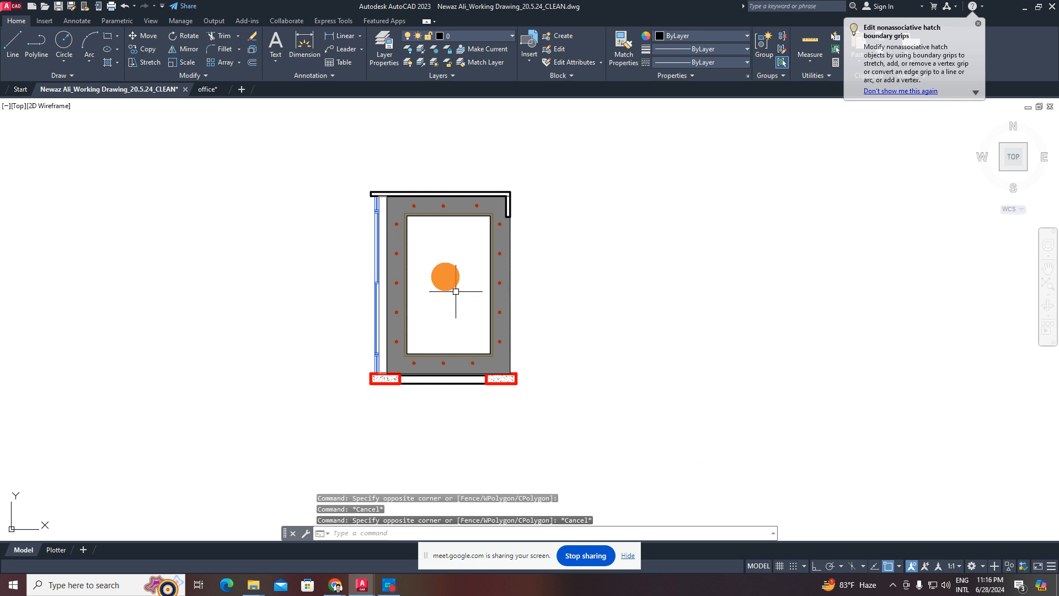
pyautogui.scroll(4, 428, 254)
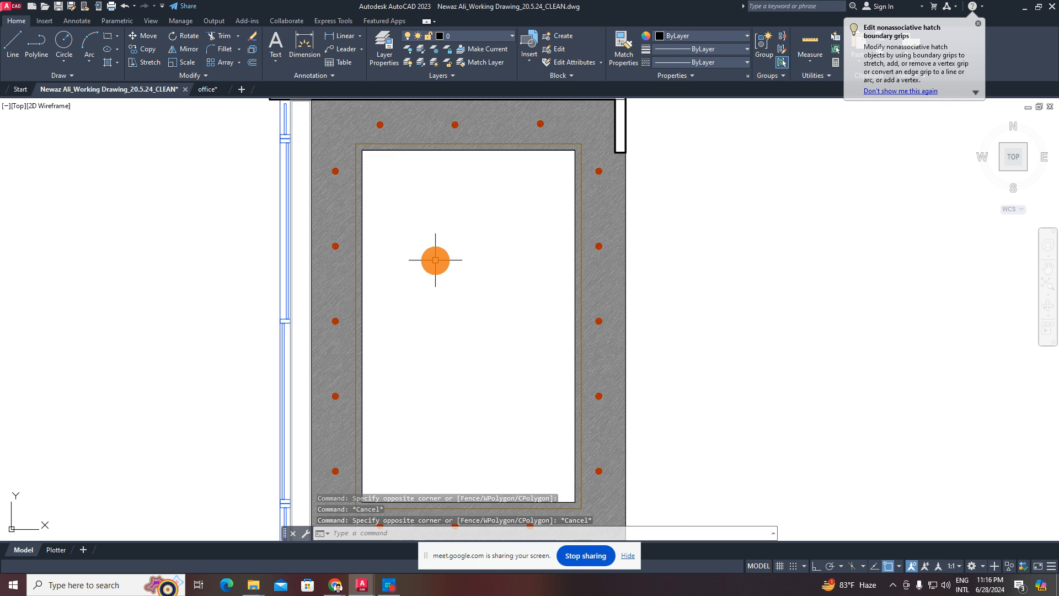
pyautogui.scroll(-2, 395, 300)
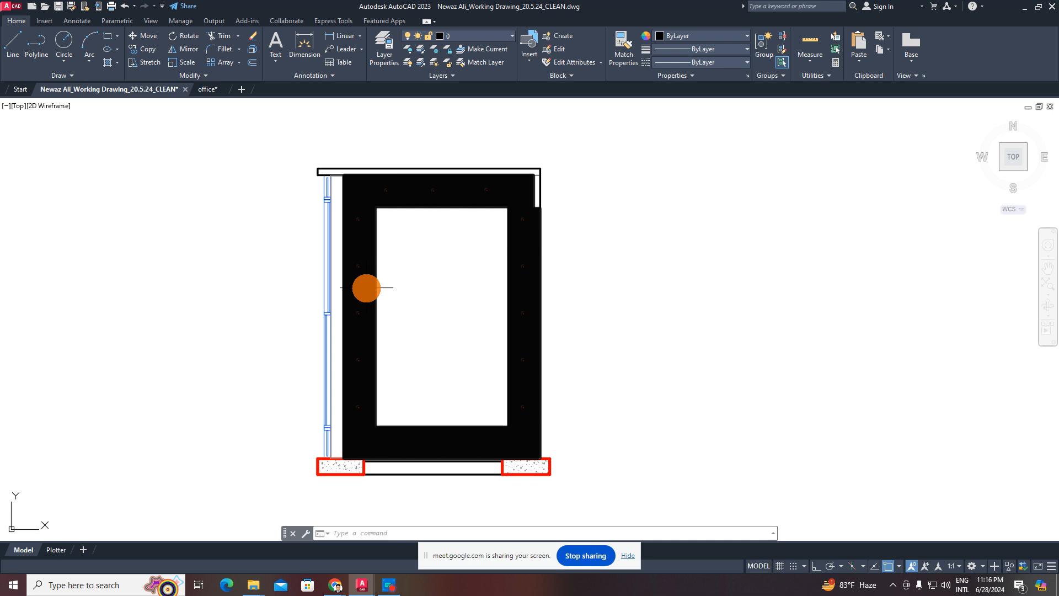
pyautogui.scroll(2, 366, 288)
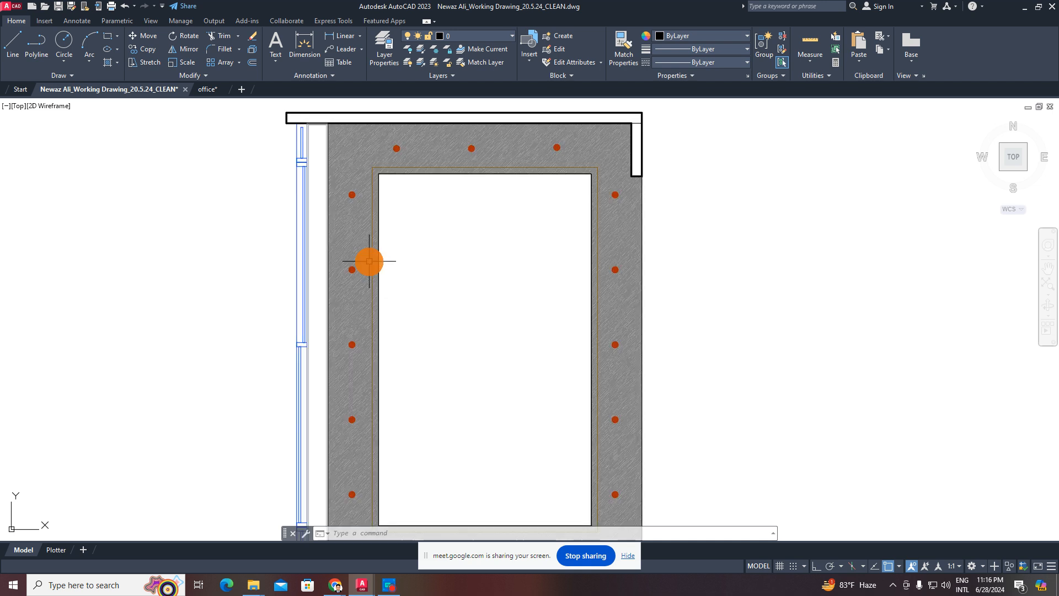
pyautogui.scroll(-2, 377, 311)
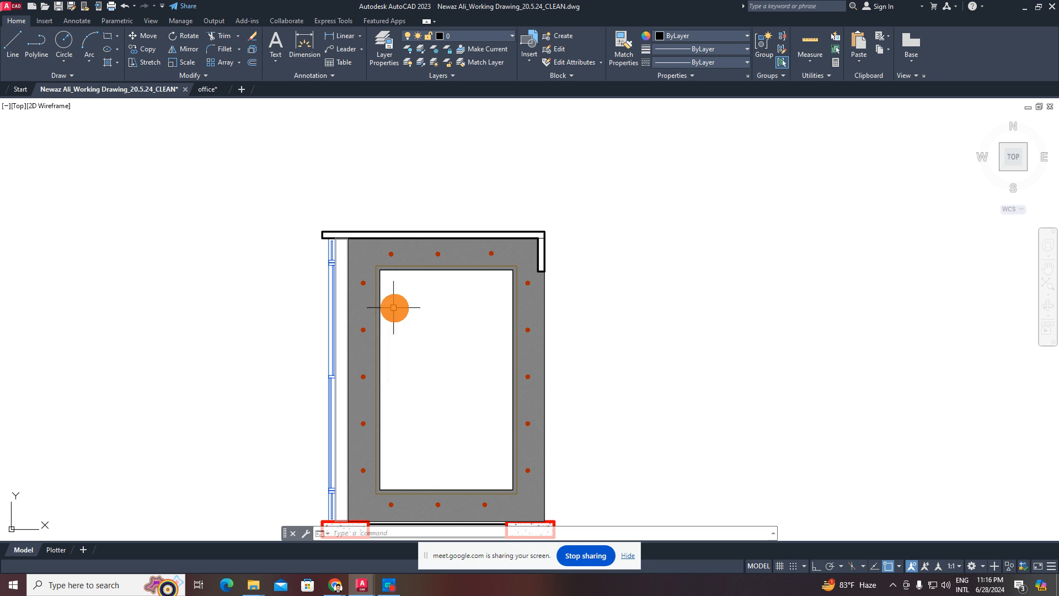
pyautogui.scroll(5, 364, 287)
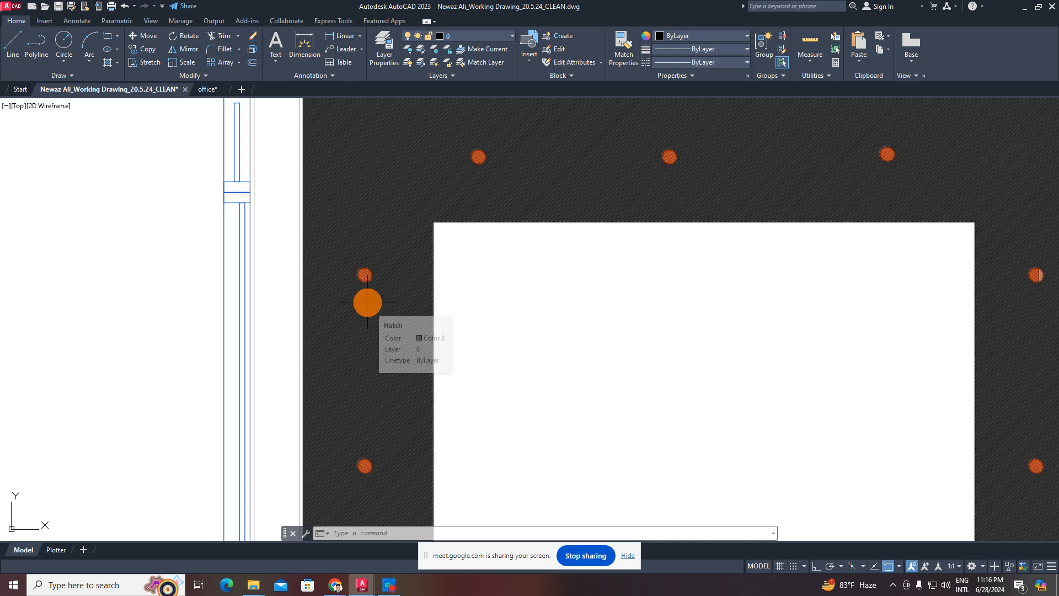
pyautogui.scroll(-5, 367, 301)
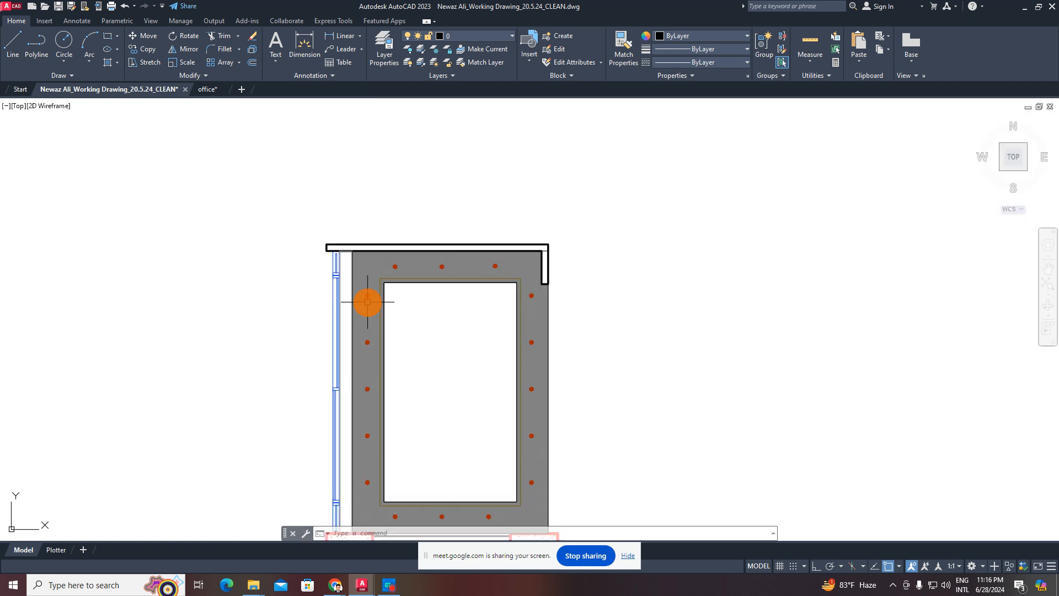
# - Examine the False Ceiling Plan's room layouts, including the profile, gutter and spot lights, fans and dimensions
pyautogui.scroll(-5, 383, 301)
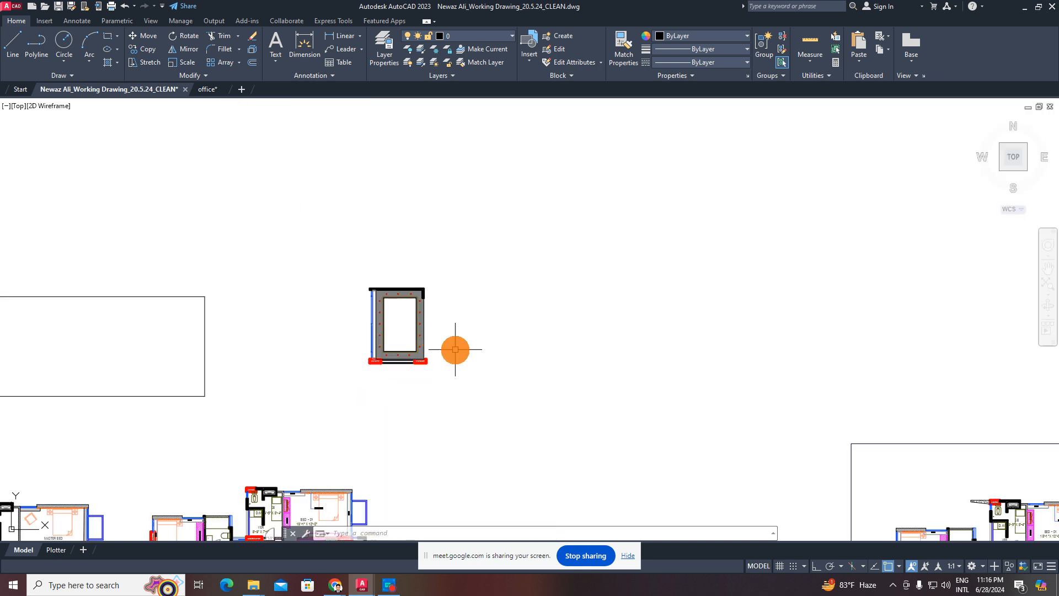
pyautogui.scroll(-2, 455, 349)
pyautogui.scroll(-3, 605, 383)
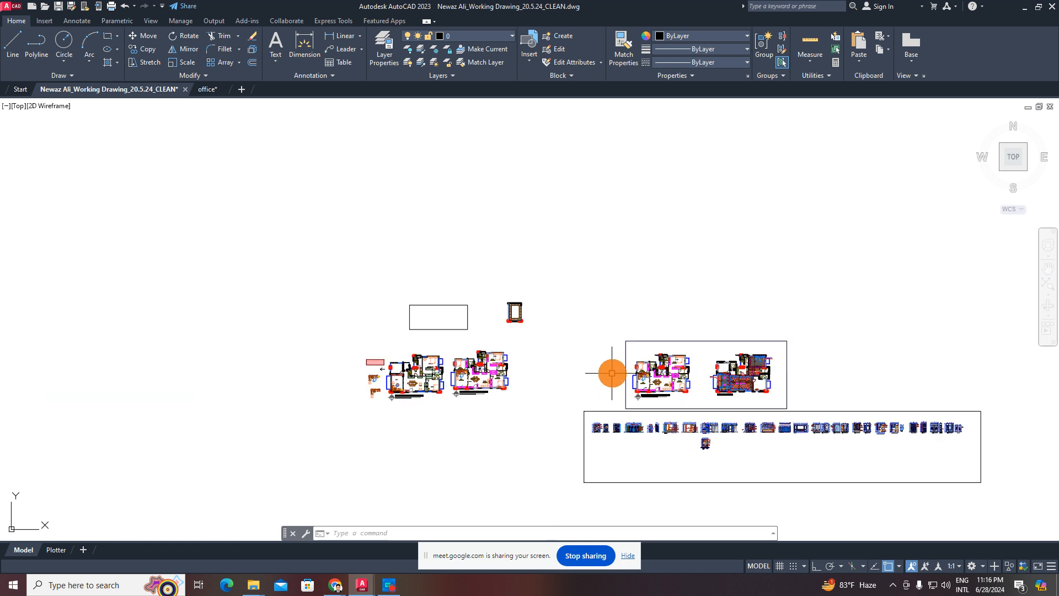
pyautogui.scroll(2, 613, 368)
pyautogui.scroll(2, 414, 338)
pyautogui.scroll(2, 567, 338)
pyautogui.scroll(2, 671, 388)
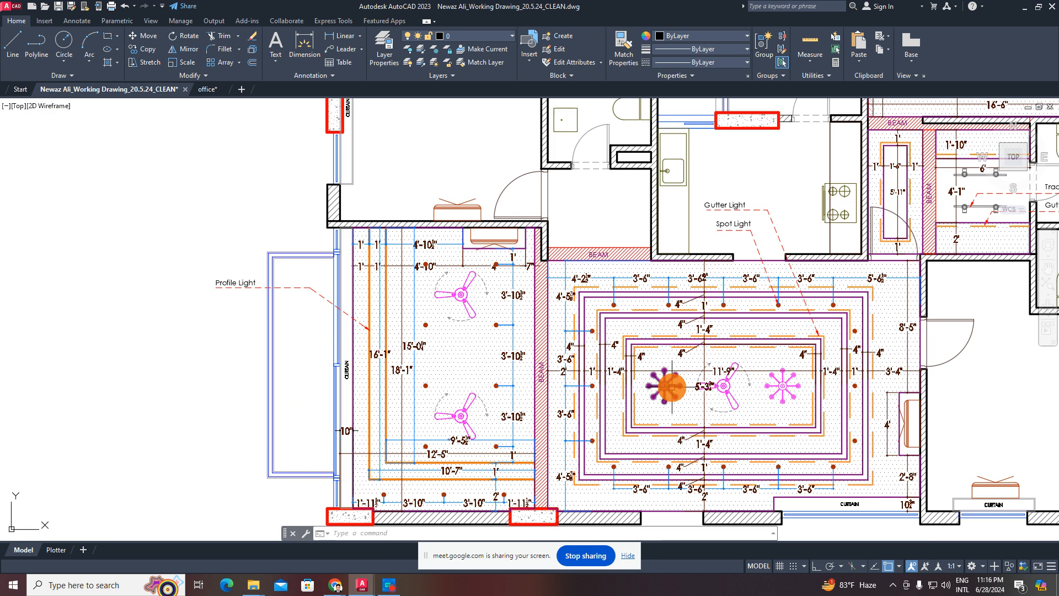
pyautogui.scroll(-2, 501, 303)
pyautogui.scroll(2, 457, 296)
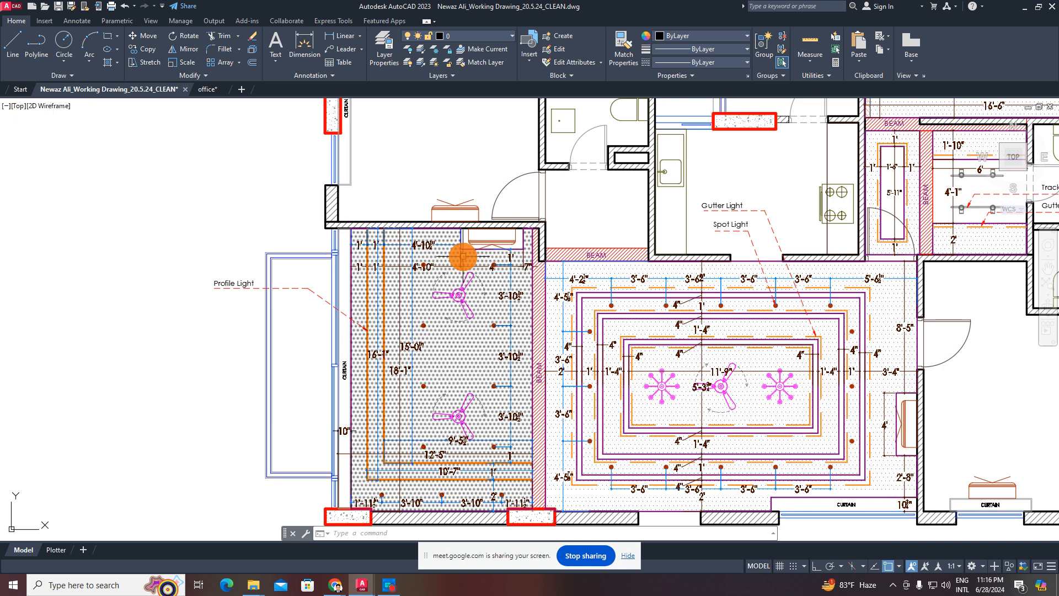
pyautogui.scroll(-3, 463, 256)
pyautogui.scroll(3, 471, 286)
pyautogui.scroll(2, 458, 298)
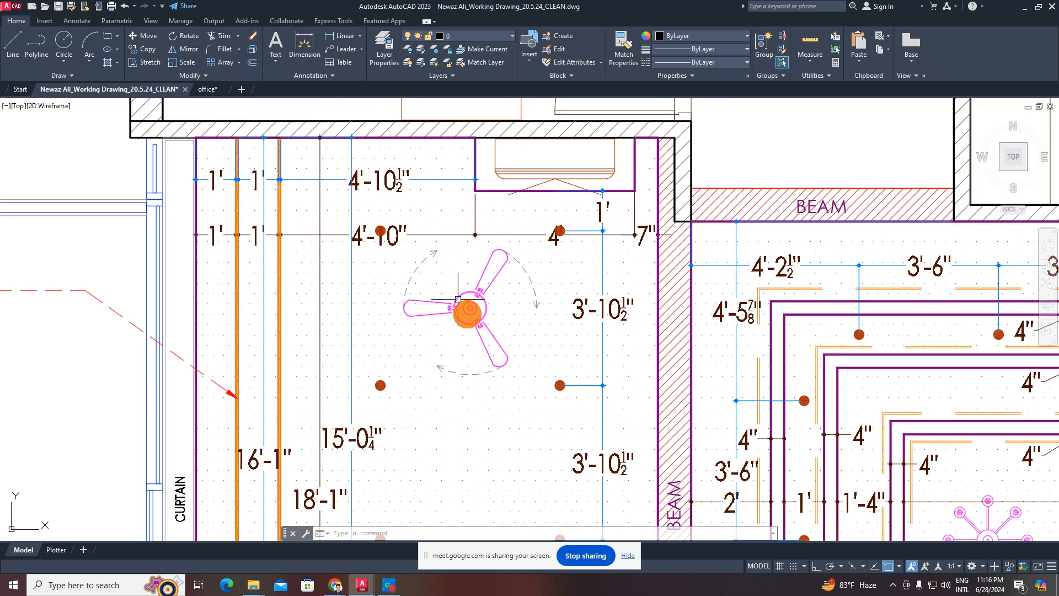
pyautogui.scroll(-3, 458, 298)
pyautogui.scroll(3, 482, 302)
pyautogui.scroll(-2, 495, 268)
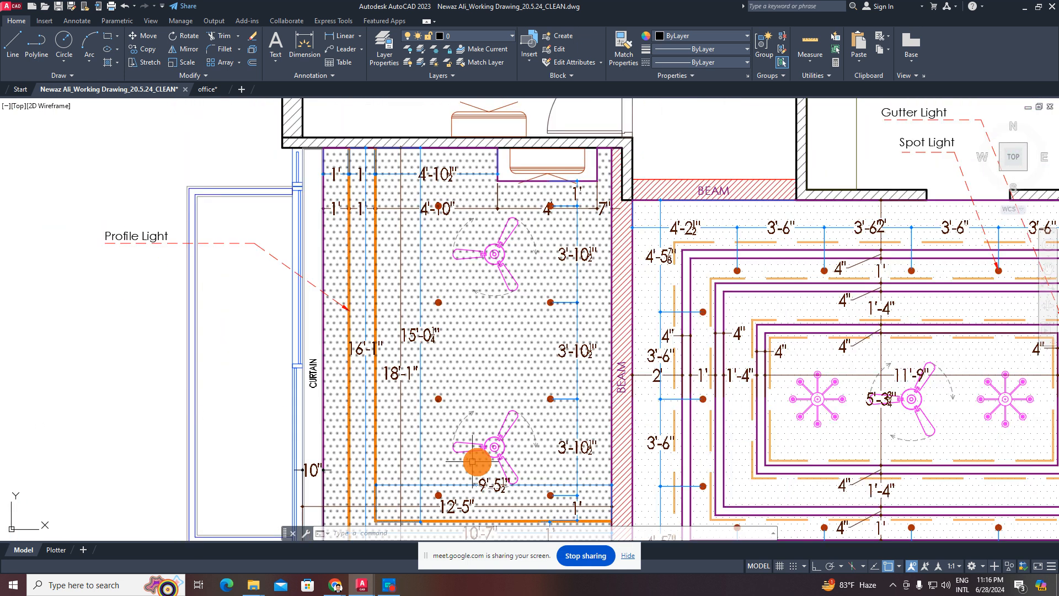
pyautogui.scroll(-5, 486, 403)
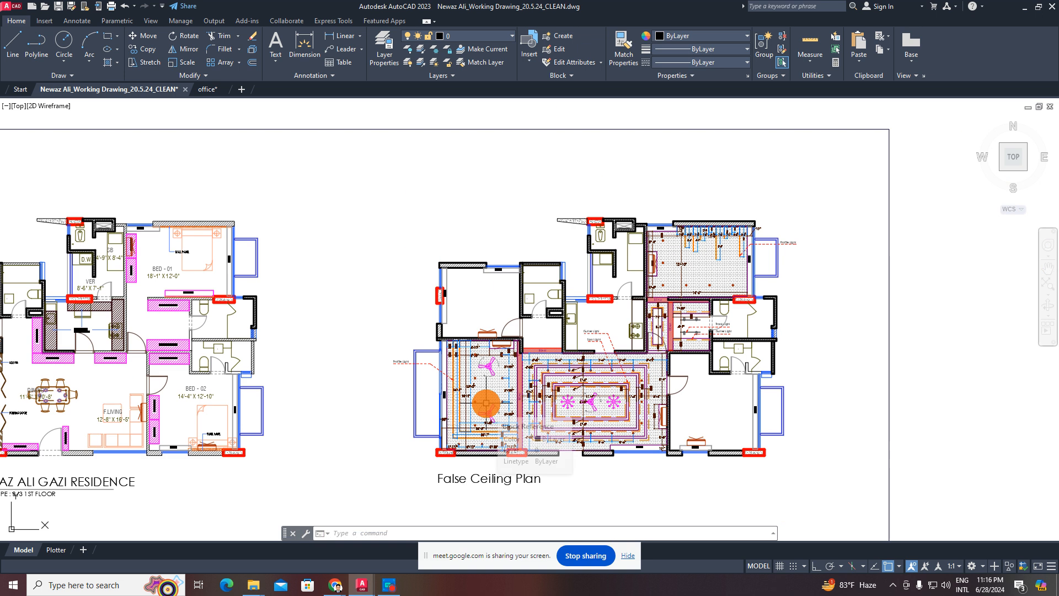
pyautogui.moveTo(497, 402); pyautogui.dragTo(513, 333, button='middle')
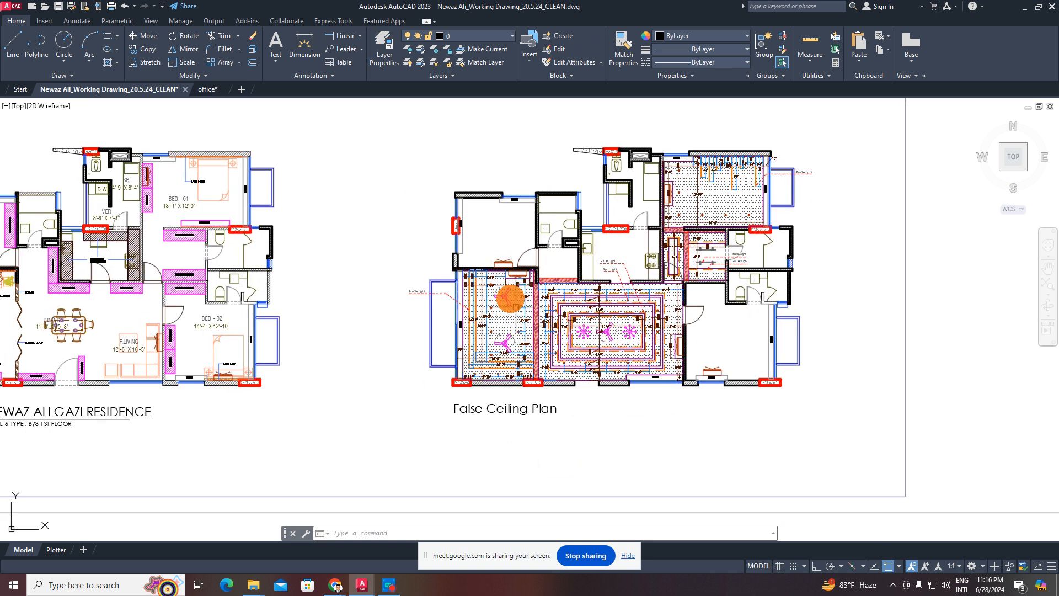
pyautogui.scroll(5, 510, 298)
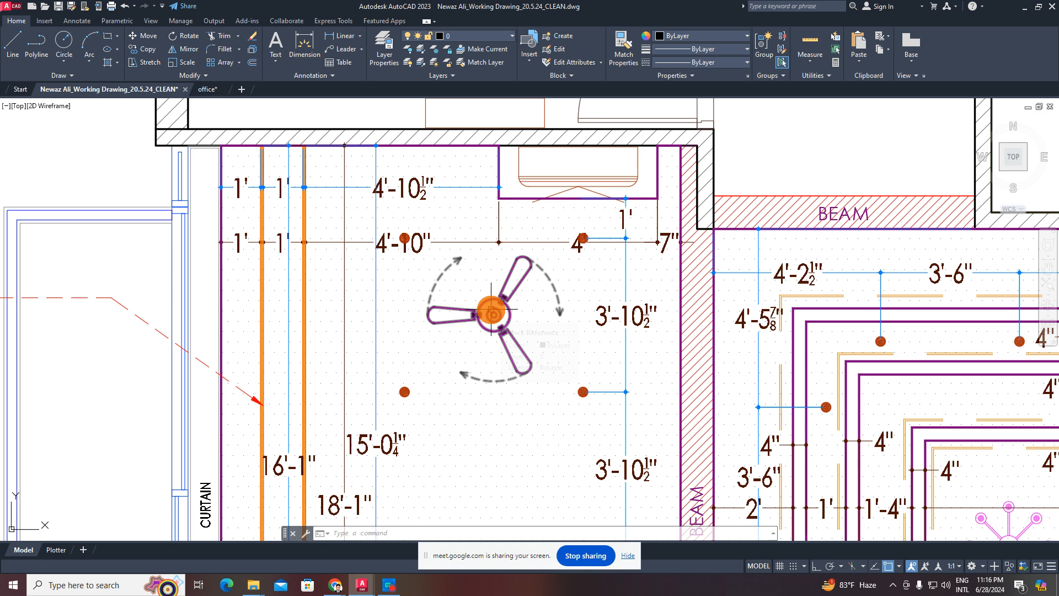
pyautogui.scroll(-5, 492, 311)
pyautogui.moveTo(496, 307); pyautogui.dragTo(537, 281, button='middle')
pyautogui.scroll(5, 524, 307)
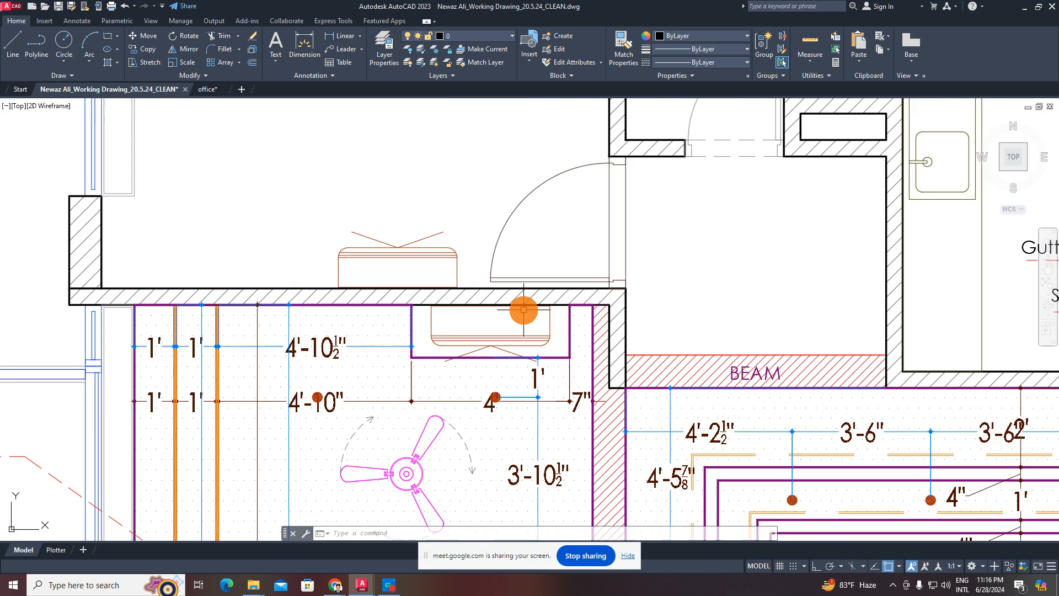
pyautogui.scroll(-5, 571, 350)
pyautogui.scroll(4, 519, 281)
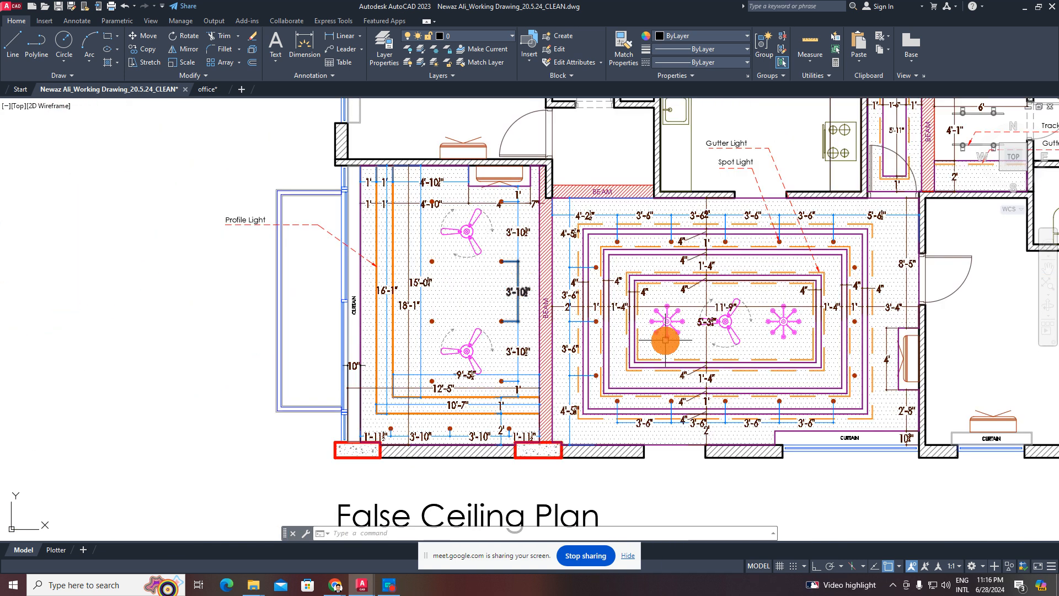
pyautogui.scroll(-6, 503, 362)
pyautogui.scroll(6, 422, 311)
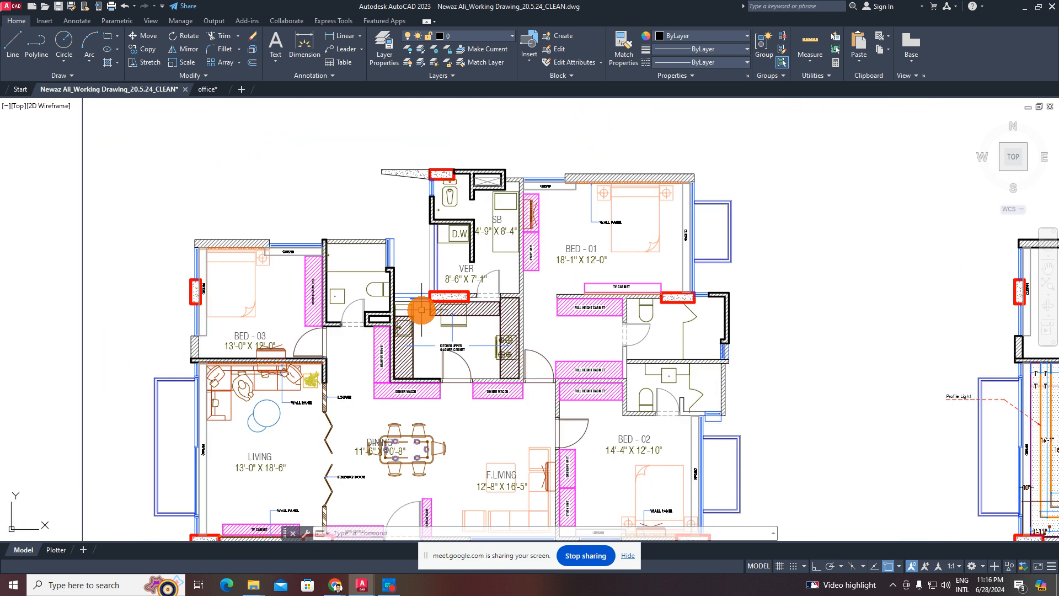
pyautogui.moveTo(422, 310); pyautogui.dragTo(730, 369, button='middle')
pyautogui.scroll(-5, 688, 351)
pyautogui.moveTo(556, 322); pyautogui.dragTo(661, 282, button='middle')
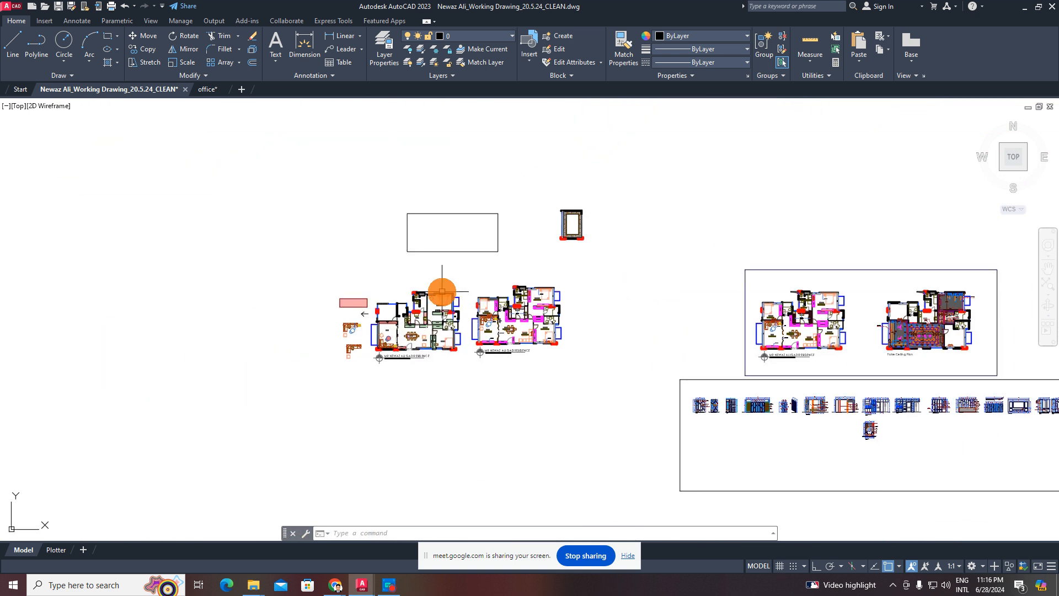
pyautogui.scroll(5, 442, 291)
pyautogui.moveTo(466, 314); pyautogui.dragTo(450, 251, button='middle')
pyautogui.scroll(4, 282, 306)
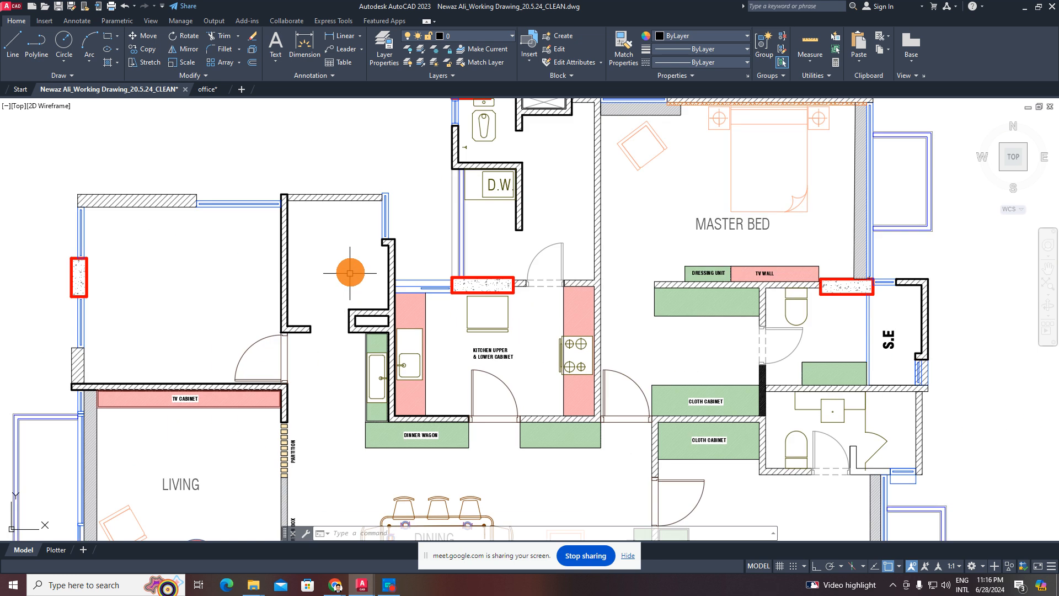
pyautogui.click(355, 267)
pyautogui.click(629, 473)
pyautogui.hotkey('ctrl', 'c')
pyautogui.hotkey('ctrl', 'v')
pyautogui.scroll(-8, 531, 343)
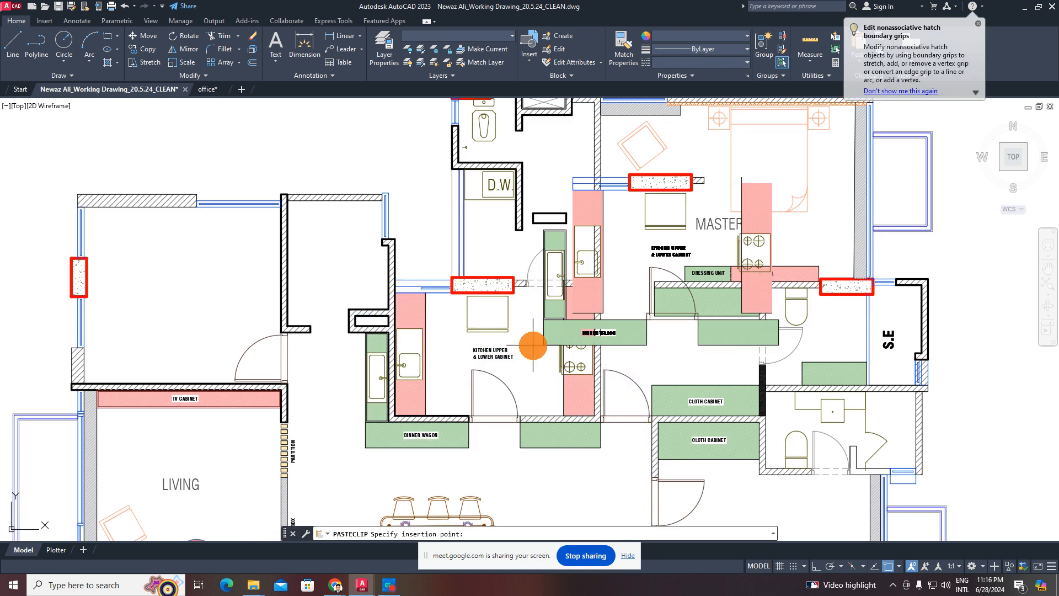
pyautogui.scroll(3, 549, 334)
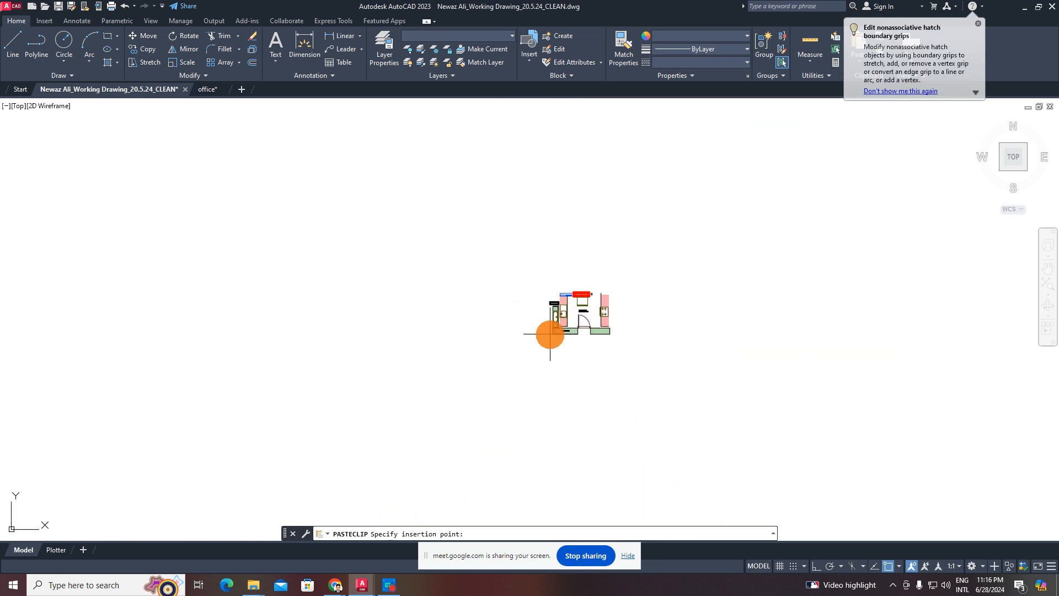
pyautogui.scroll(-5, 549, 323)
pyautogui.moveTo(537, 360); pyautogui.dragTo(567, 187, button='middle')
pyautogui.press('Escape')
# - Copy the kitchen with its cabinets, doors and surrounding walls from the furniture plan that contains the master bedroom
pyautogui.scroll(7, 598, 198)
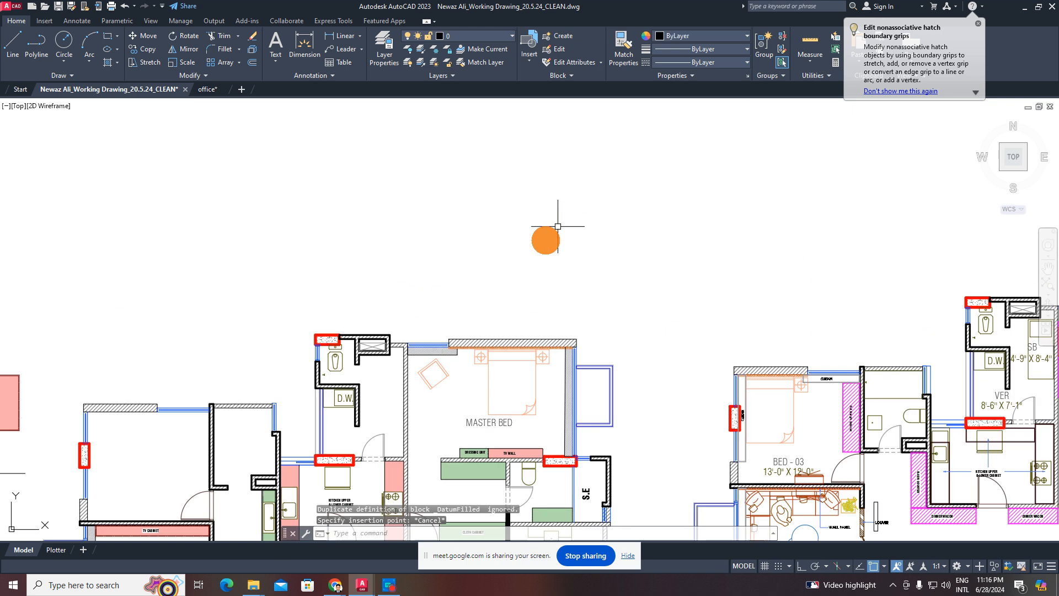
pyautogui.moveTo(441, 300); pyautogui.dragTo(420, 221, button='middle')
pyautogui.click(343, 243)
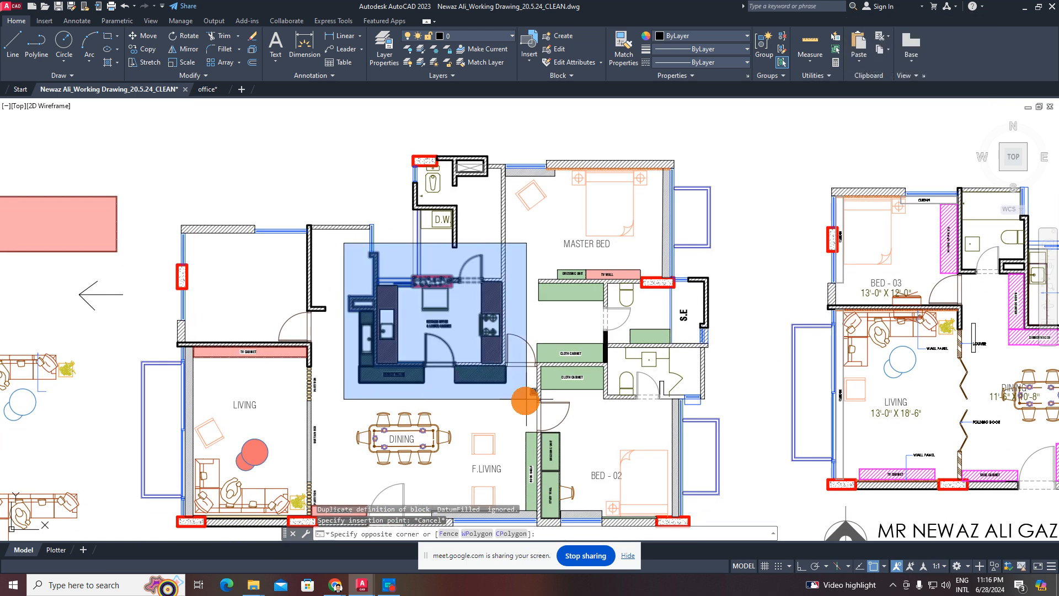
pyautogui.click(516, 395)
pyautogui.click(521, 256)
pyautogui.click(469, 349)
pyautogui.hotkey('ctrl', 'c')
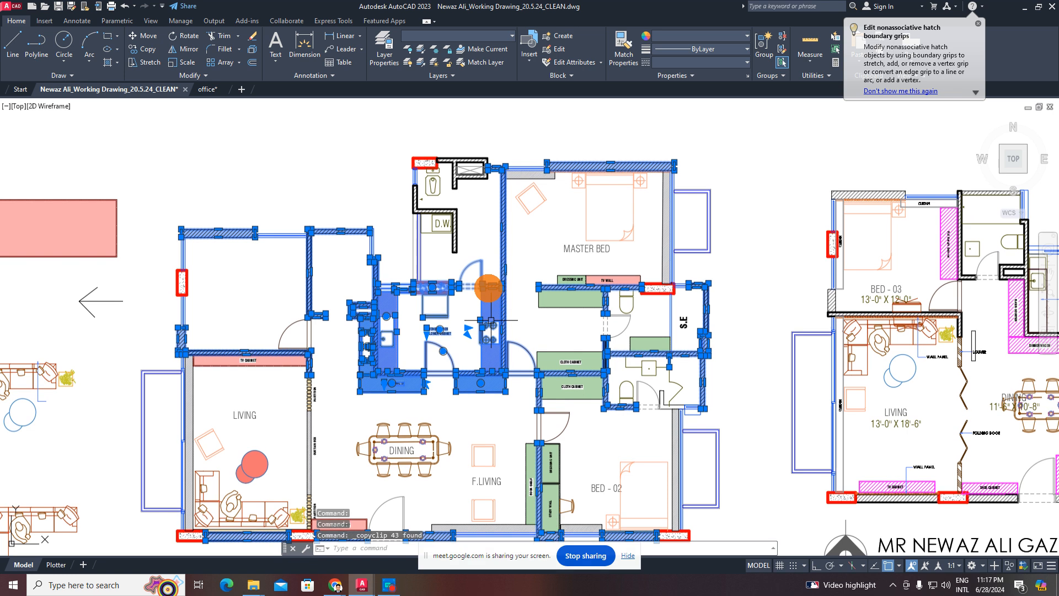
# - Paste the copied kitchen area into empty drawing space away from the floor plans
pyautogui.hotkey('ctrl', 'v')
pyautogui.scroll(-8, 494, 280)
pyautogui.moveTo(446, 111); pyautogui.dragTo(545, 308, button='middle')
pyautogui.scroll(4, 544, 307)
pyautogui.click(544, 307)
pyautogui.scroll(2, 764, 271)
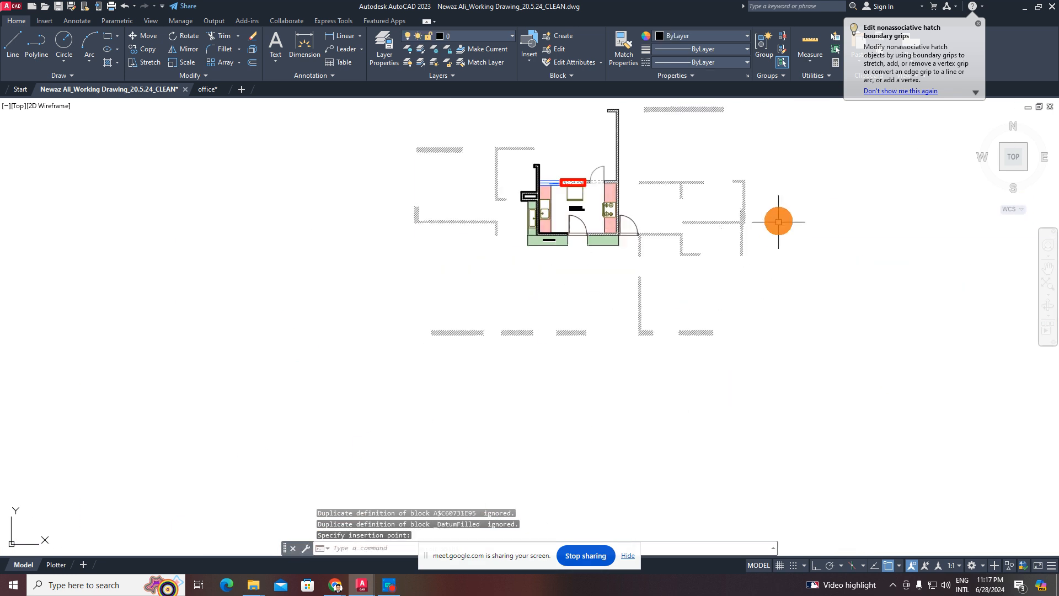
# - Delete the wall hatch pasted along with the kitchen that spreads across the other rooms' walls
pyautogui.click(778, 221)
pyautogui.click(693, 288)
pyautogui.moveTo(689, 300); pyautogui.dragTo(686, 397, button='middle')
pyautogui.press('Delete')
# - Extend the upper edge of the short wall beside the kitchen's upper door to the outer line of the long vertical wall
pyautogui.scroll(2, 596, 237)
pyautogui.scroll(4, 643, 255)
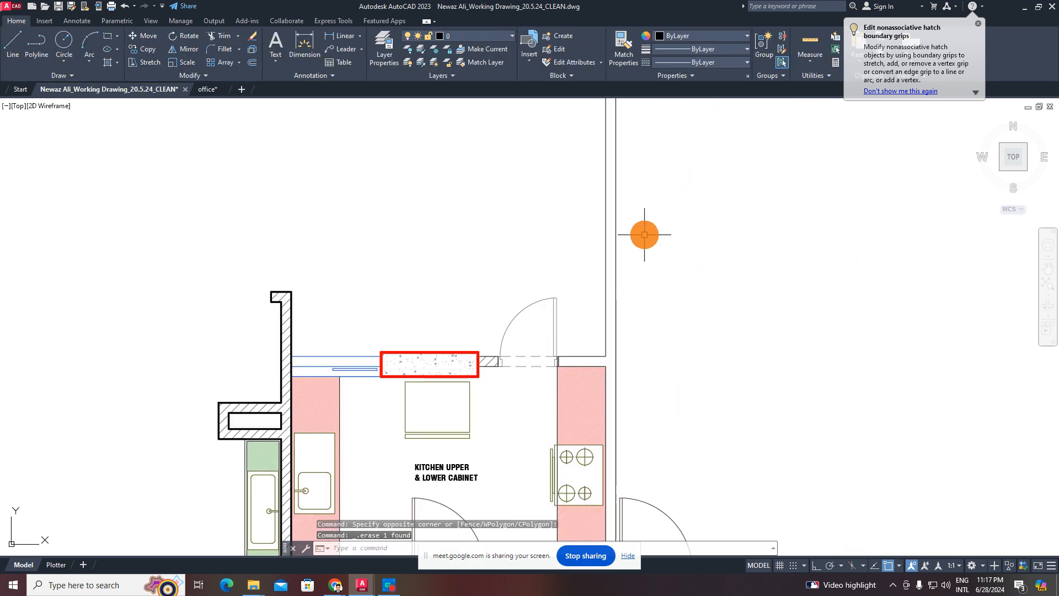
pyautogui.moveTo(643, 234); pyautogui.dragTo(631, 279, button='middle')
pyautogui.press('Escape')
pyautogui.press('Escape')
pyautogui.press('Escape')
pyautogui.click(696, 307)
pyautogui.click(588, 347)
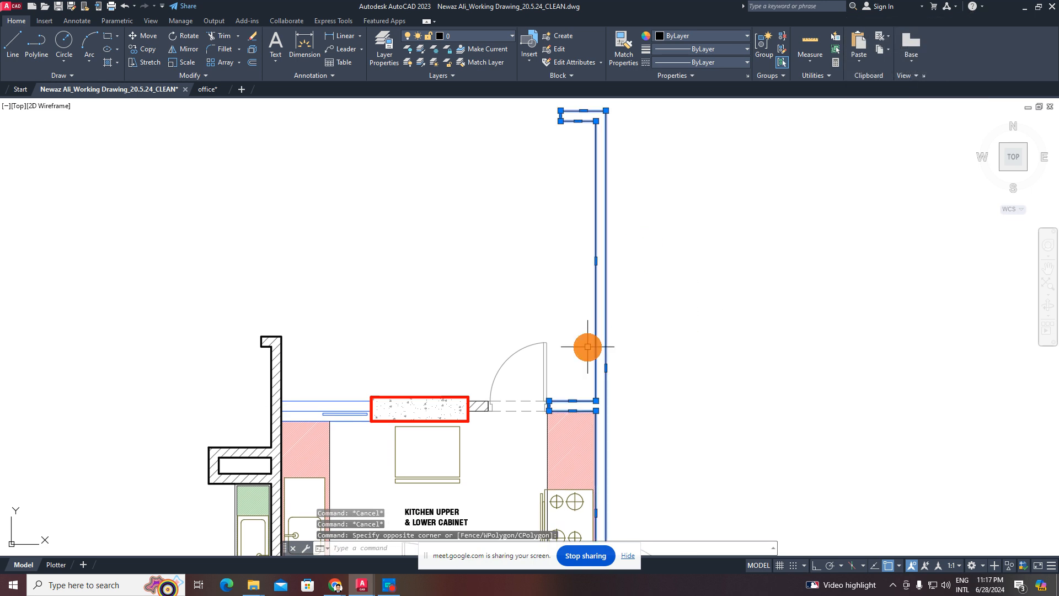
pyautogui.press('Delete')
pyautogui.scroll(3, 605, 422)
pyautogui.press('Return')
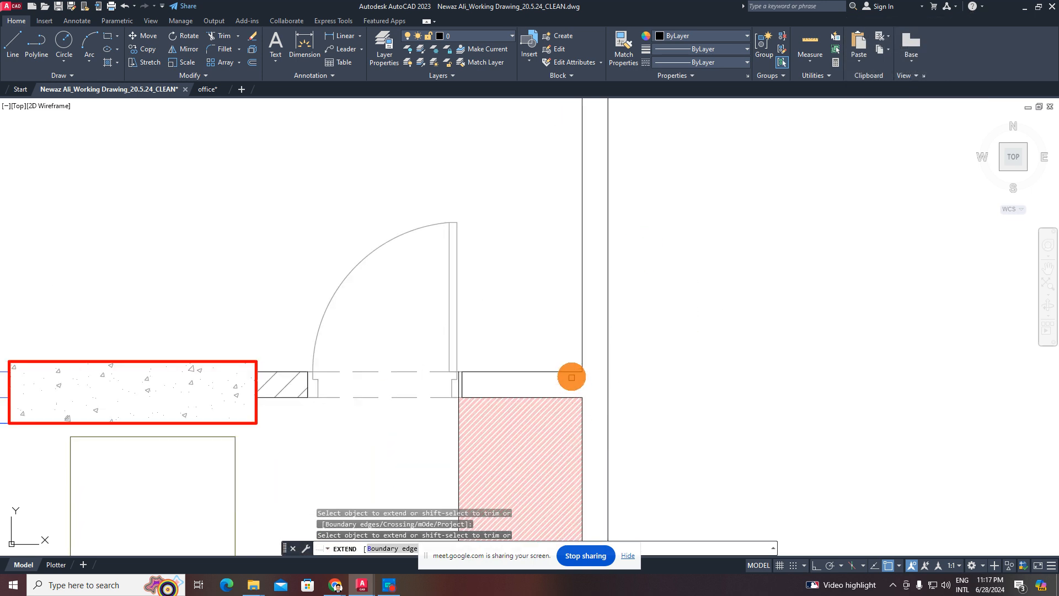
pyautogui.press('Escape')
# - Trim the long vertical wall's lines above the kitchen's upper wall and delete the stray pieces left above the plan
pyautogui.scroll(-4, 556, 331)
pyautogui.write('tr')
pyautogui.press('Return')
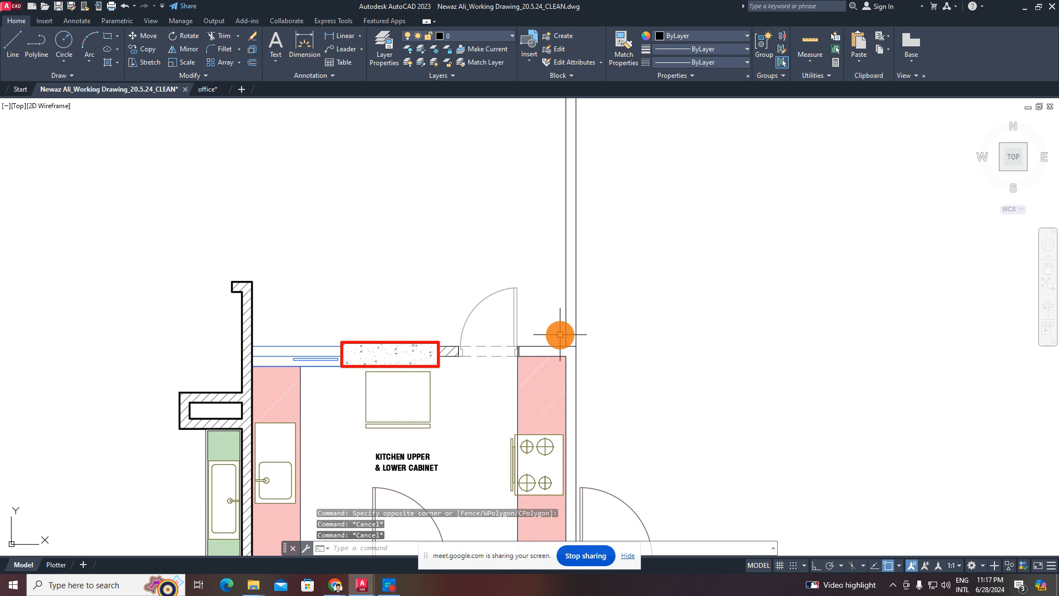
pyautogui.press('Escape')
pyautogui.scroll(-4, 539, 296)
pyautogui.click(503, 217)
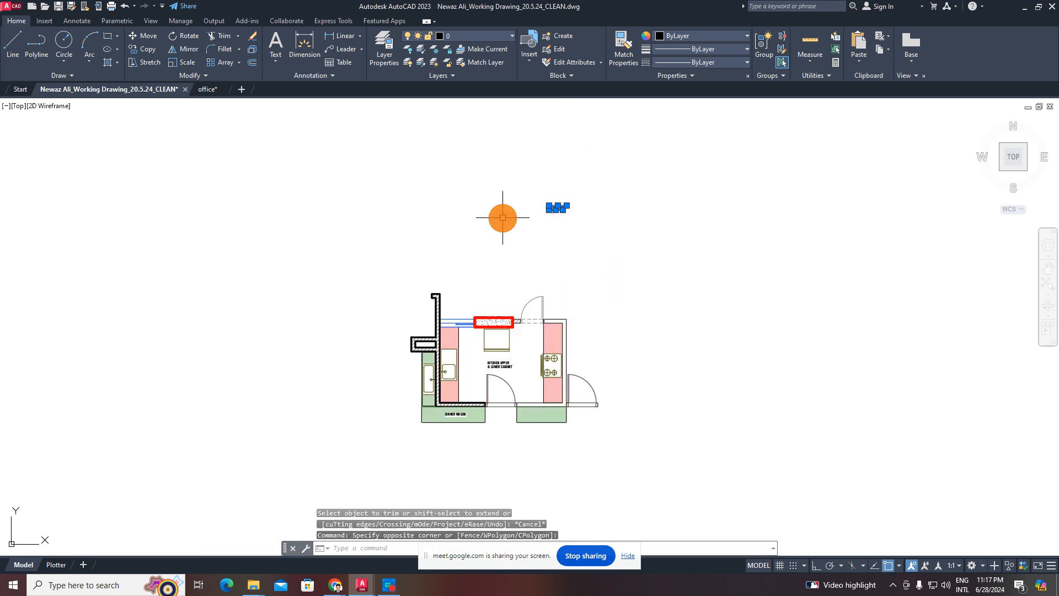
pyautogui.press('Delete')
# - Delete the green cabinets and the washbasin outside the kitchen's walls, including the basin's leftover lines
pyautogui.click(424, 400)
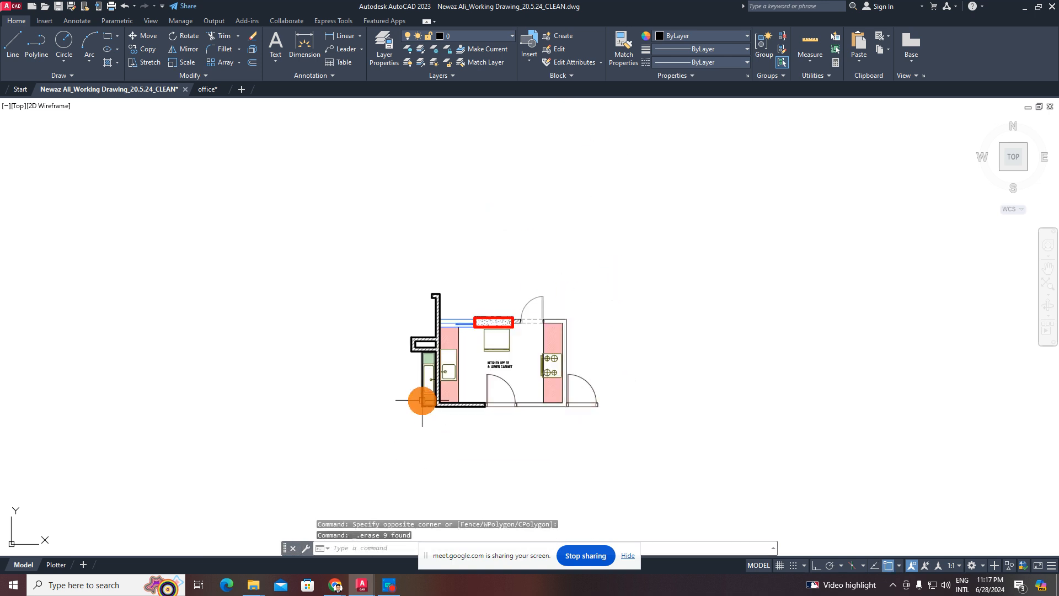
pyautogui.scroll(4, 427, 405)
pyautogui.click(409, 346)
pyautogui.press('Delete')
pyautogui.scroll(-2, 408, 345)
pyautogui.scroll(4, 420, 326)
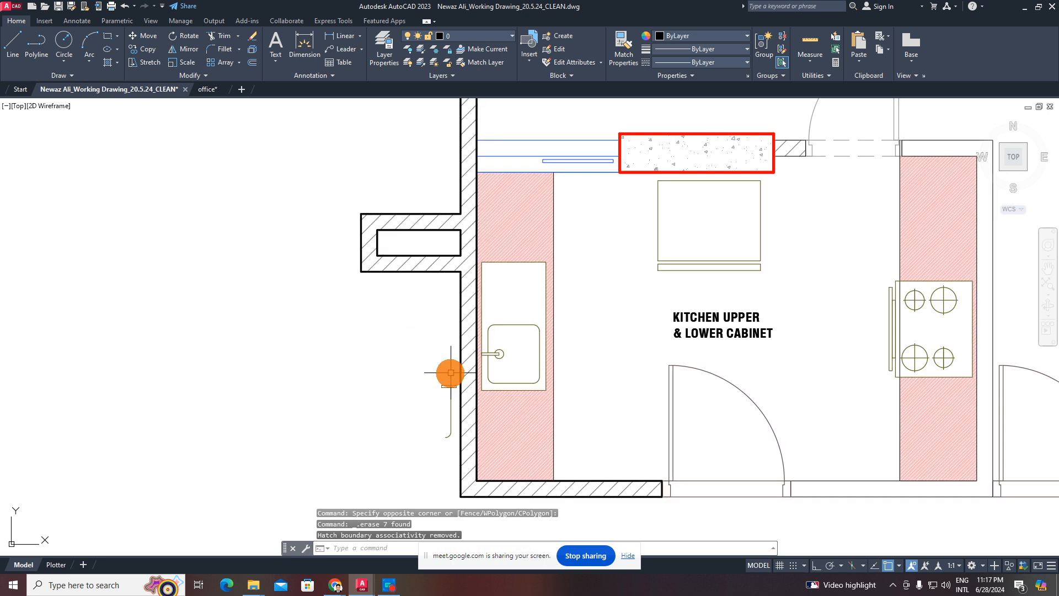
pyautogui.click(450, 373)
pyautogui.click(410, 437)
pyautogui.press('Delete')
# - Delete the appliance outline under the red-framed column and the KITCHEN UPPER & LOWER CABINET label
pyautogui.scroll(-4, 422, 375)
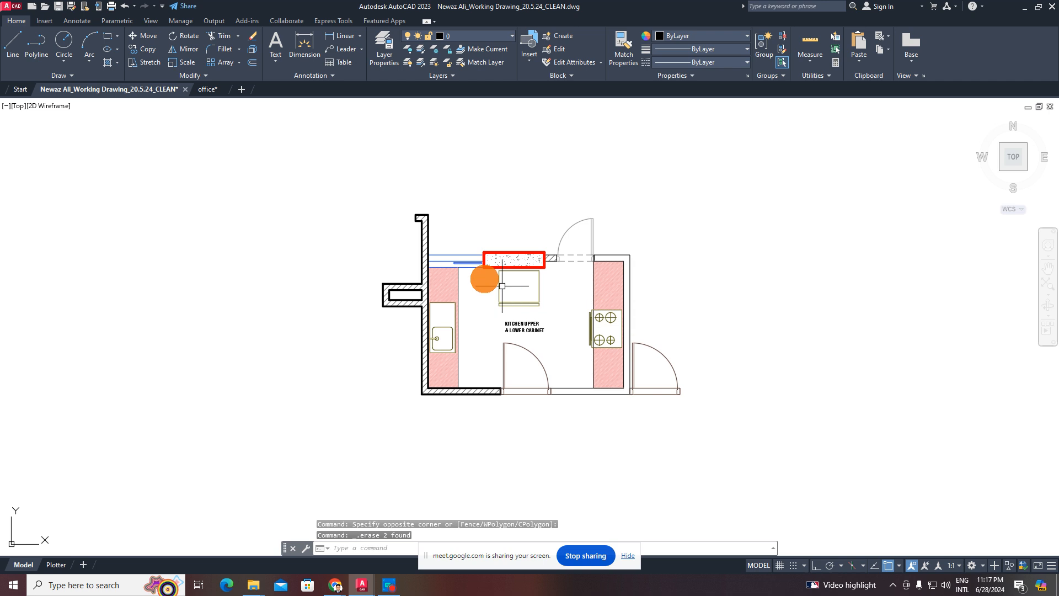
pyautogui.scroll(4, 536, 301)
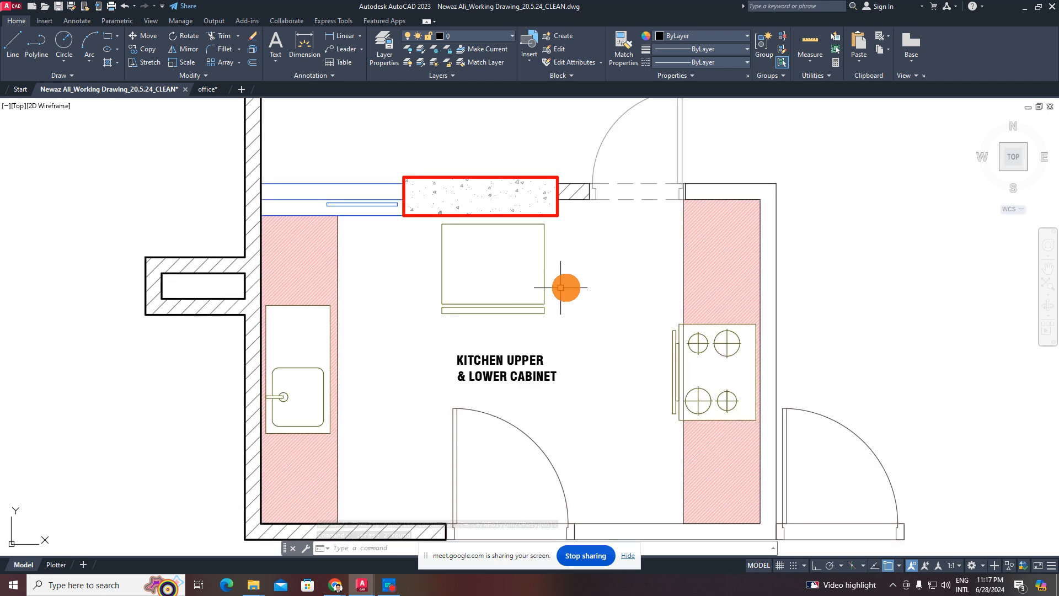
pyautogui.click(596, 260)
pyautogui.click(521, 381)
pyautogui.press('Delete')
pyautogui.scroll(-2, 281, 343)
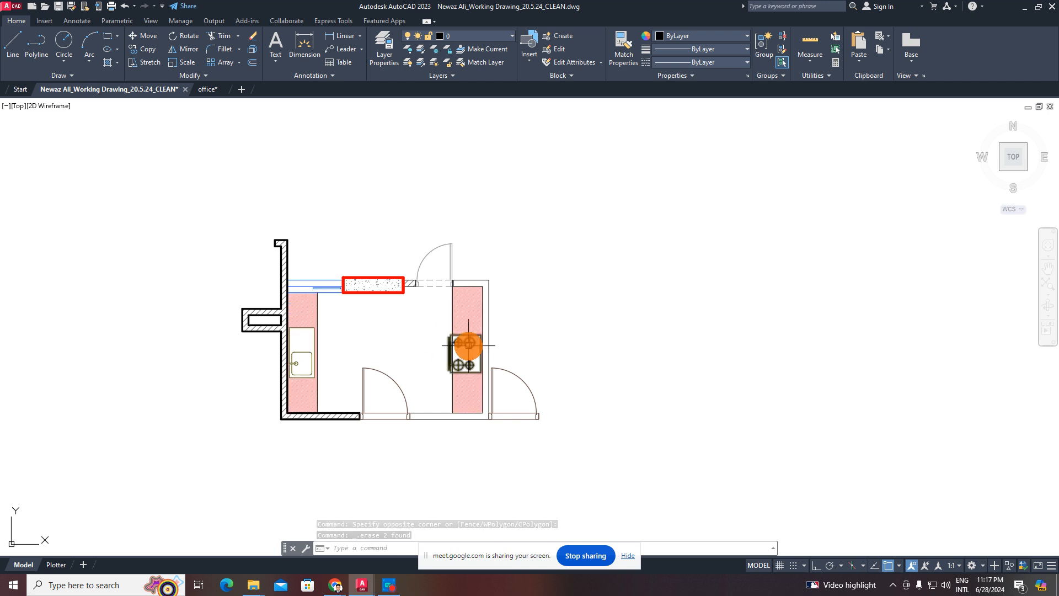
pyautogui.moveTo(409, 341); pyautogui.dragTo(520, 338, button='middle')
pyautogui.click(296, 210)
pyautogui.click(811, 530)
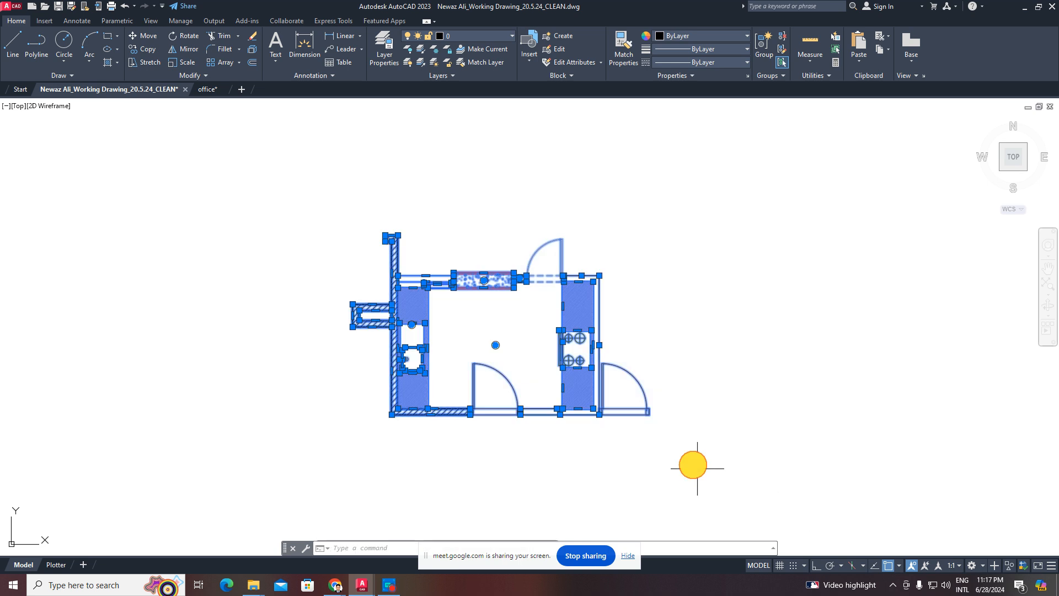
pyautogui.moveTo(570, 369); pyautogui.dragTo(592, 351, button='middle')
pyautogui.press('Escape')
pyautogui.press('Escape')
# - Copy the sink-side wall with its counter, sink, window and pink cabinet hatch, and paste it in empty space beside the kitchen plan
pyautogui.click(463, 195)
pyautogui.click(341, 454)
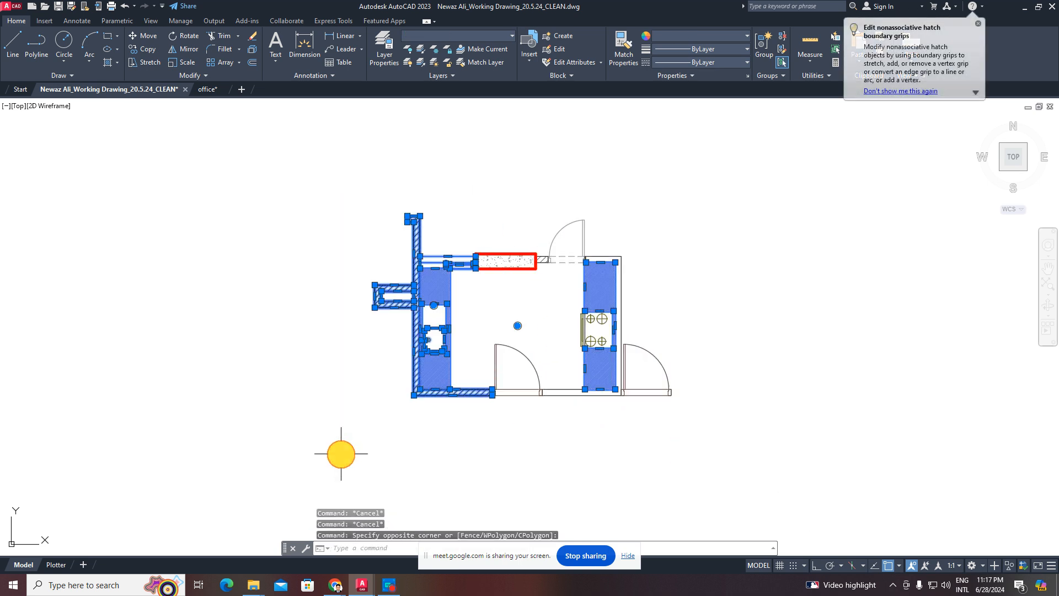
pyautogui.hotkey('ctrl', 'c')
pyautogui.hotkey('ctrl', 'v')
pyautogui.moveTo(848, 389); pyautogui.dragTo(322, 364, button='middle')
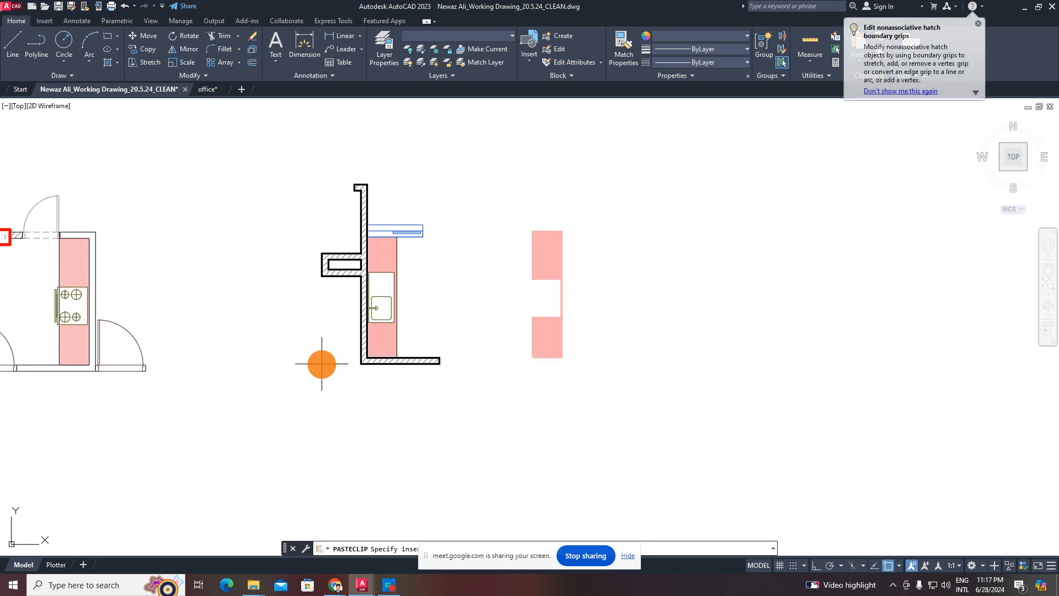
pyautogui.click(322, 364)
pyautogui.press('Escape')
# - Delete the pink cabinet hatch from the pasted sink-side copy
pyautogui.click(648, 226)
pyautogui.click(487, 373)
pyautogui.press('Delete')
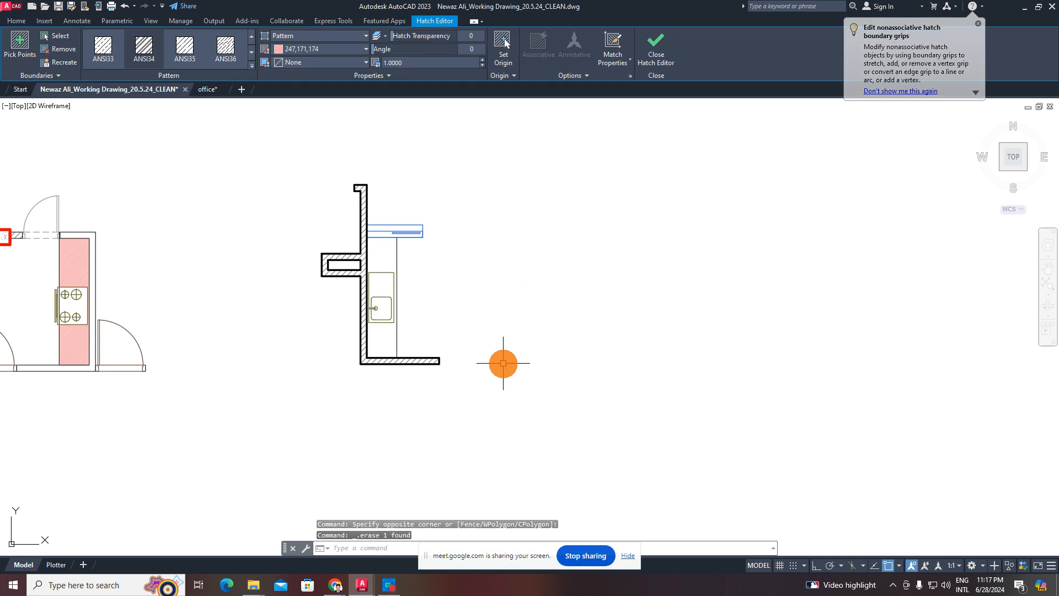
# - Rotate the pasted sink-side wall and counter a quarter turn clockwise so the counter lies below the wall
pyautogui.click(481, 185)
pyautogui.click(307, 416)
pyautogui.moveTo(460, 350); pyautogui.dragTo(449, 371, button='middle')
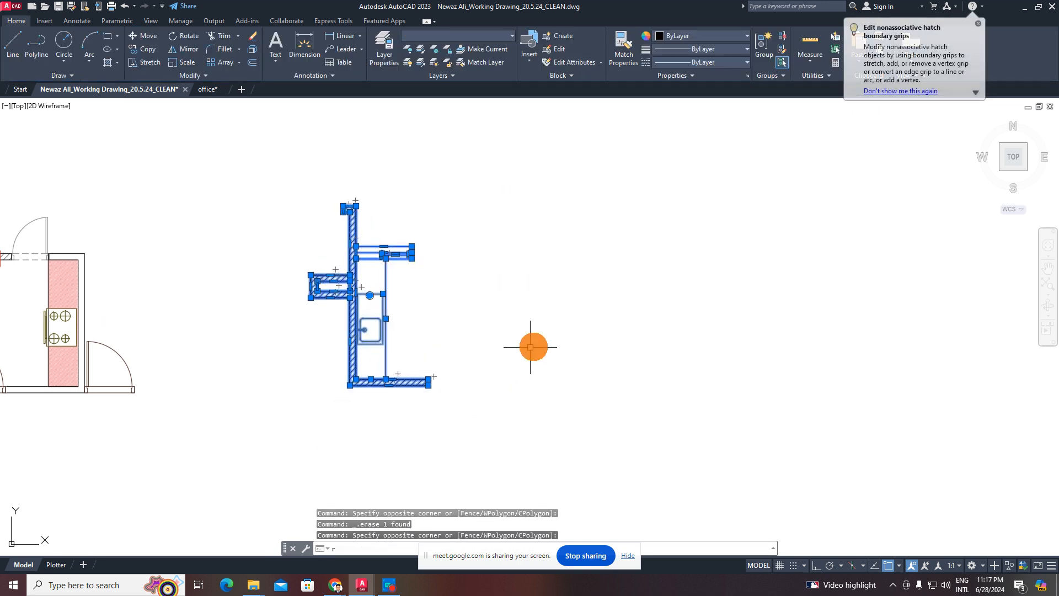
pyautogui.write('ro')
pyautogui.press('Return')
pyautogui.click(577, 319)
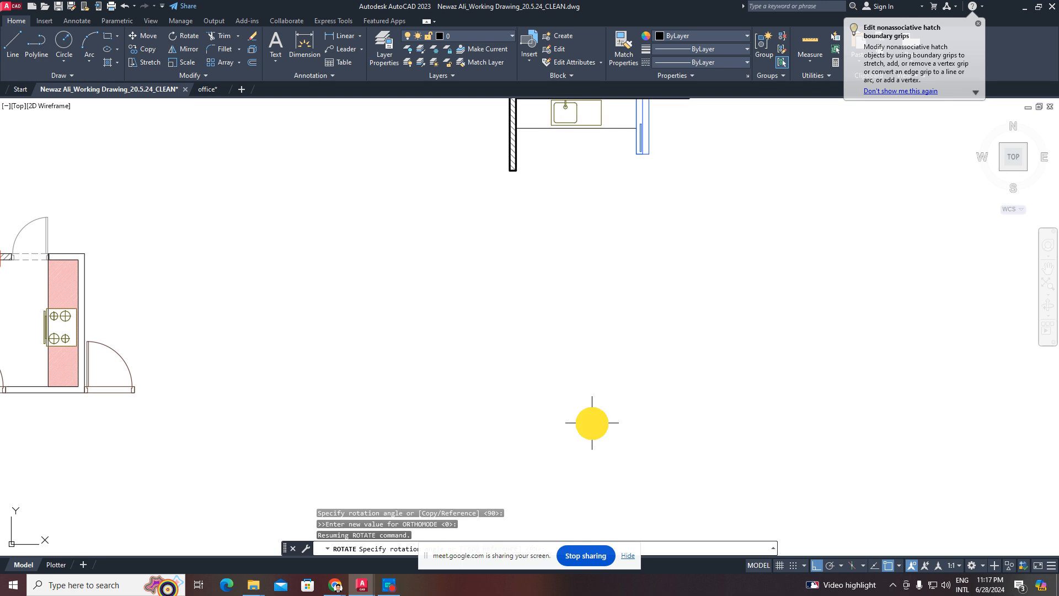
pyautogui.press('F8')
pyautogui.moveTo(584, 376); pyautogui.dragTo(558, 444, button='middle')
pyautogui.moveTo(528, 271); pyautogui.dragTo(521, 327, button='middle')
pyautogui.press('Escape')
pyautogui.press('Escape')
# - Draw a long vertical projection line straight down from the inner corner of the rotated wall, along the short wall's inner face
pyautogui.write('l')
pyautogui.press('Return')
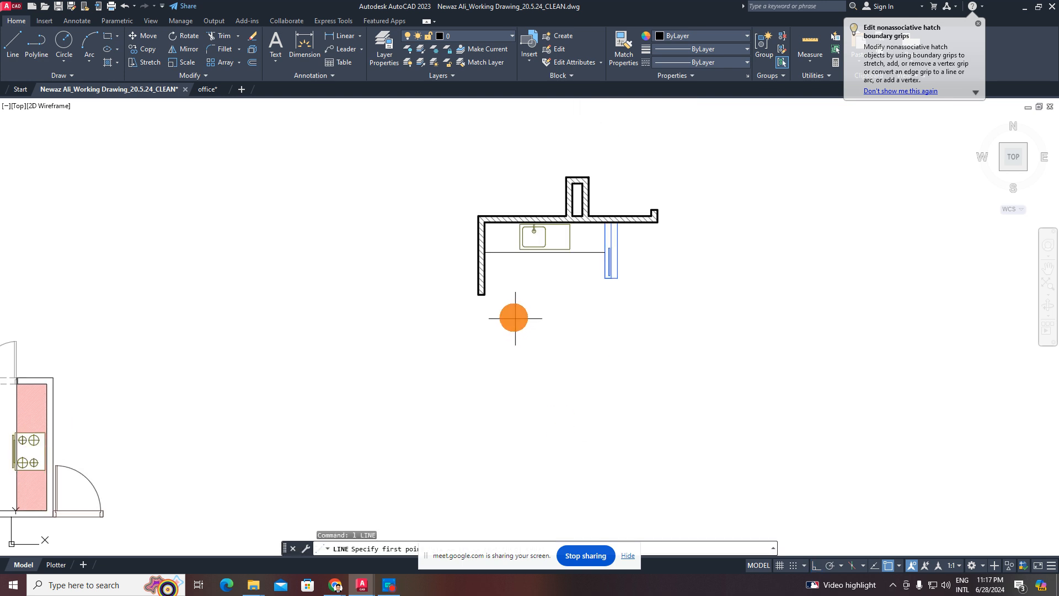
pyautogui.click(485, 219)
pyautogui.moveTo(501, 396); pyautogui.dragTo(480, 285, button='middle')
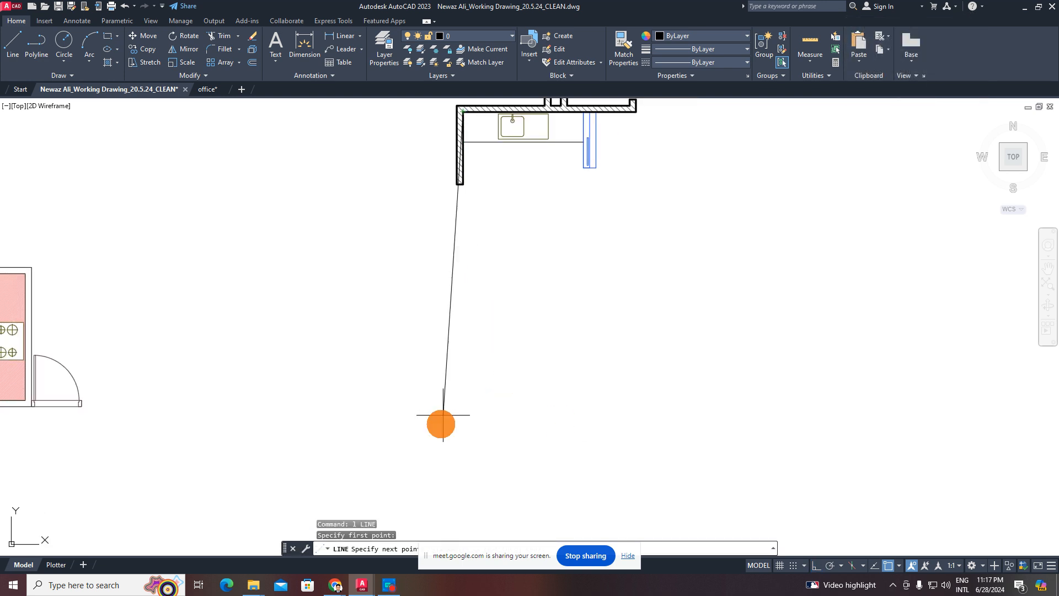
pyautogui.click(464, 440)
pyautogui.press('Escape')
pyautogui.moveTo(559, 318); pyautogui.dragTo(568, 378, button='middle')
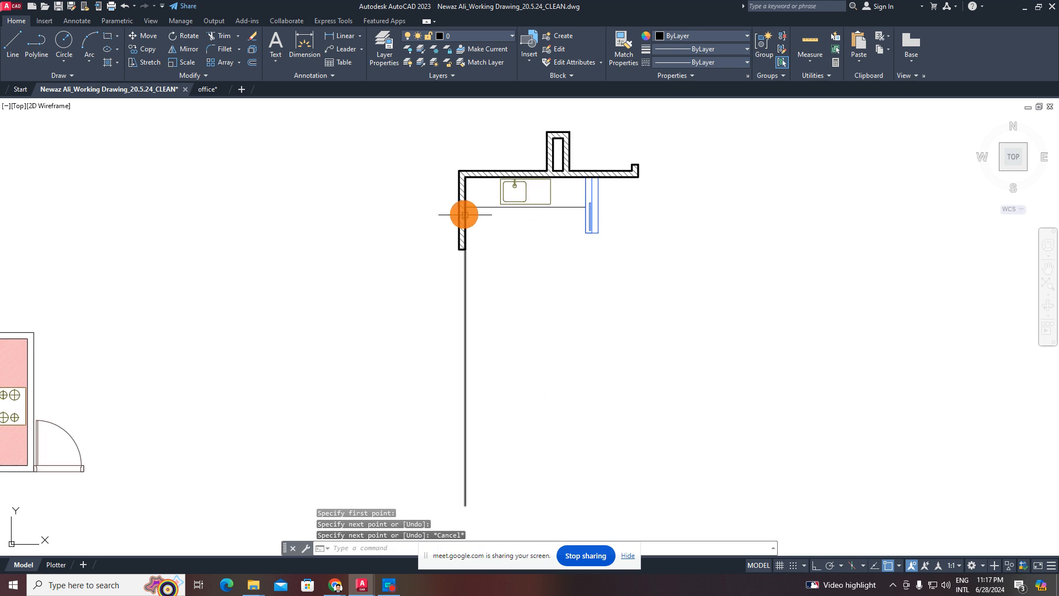
pyautogui.scroll(4, 465, 174)
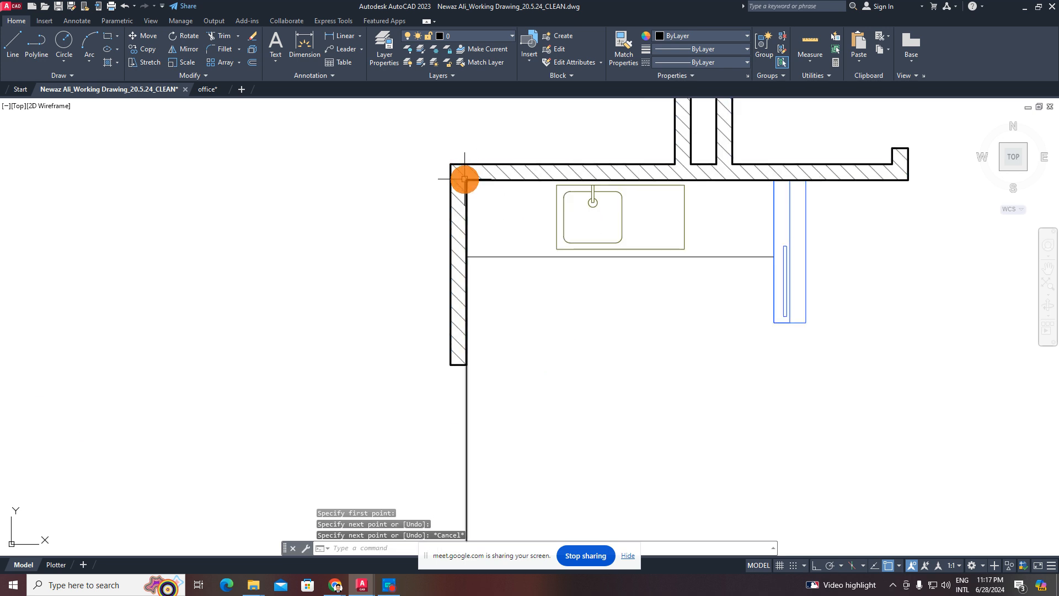
pyautogui.press('Return')
pyautogui.click(775, 180)
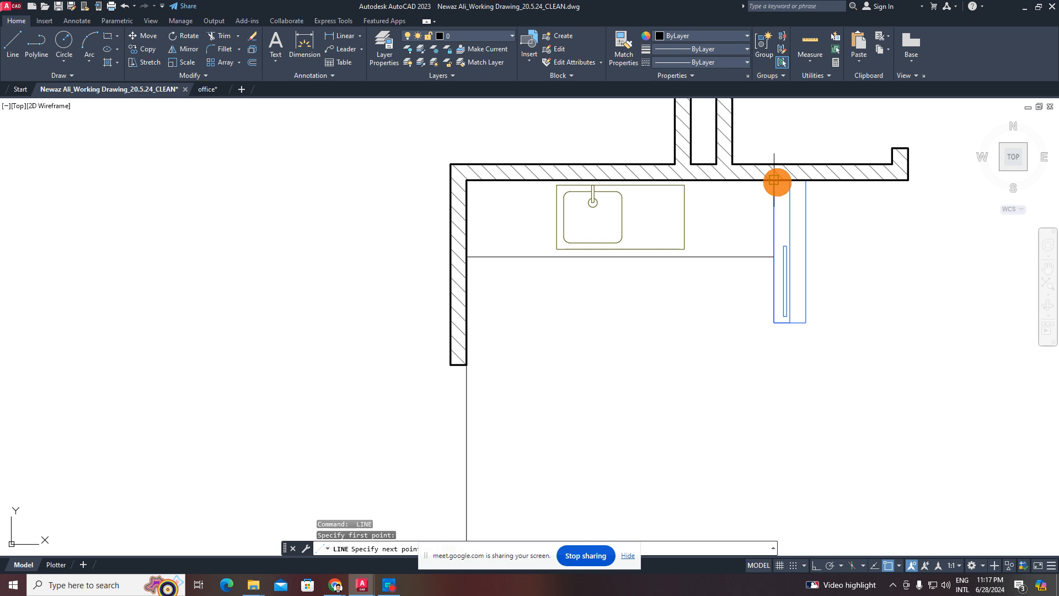
pyautogui.scroll(-4, 776, 327)
pyautogui.moveTo(776, 328); pyautogui.dragTo(632, 209, button='middle')
pyautogui.press('F8')
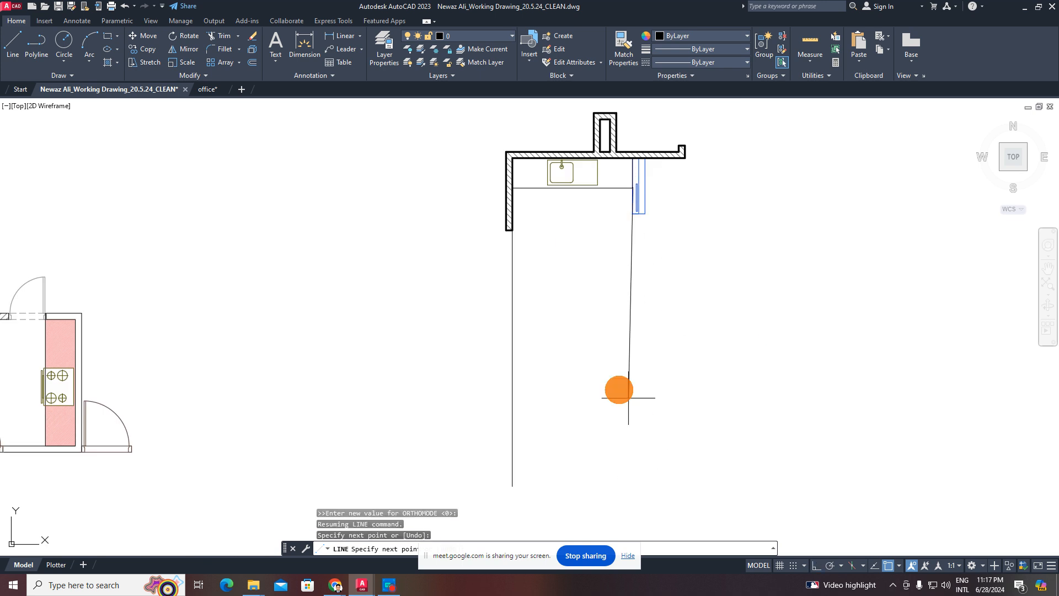
pyautogui.press('Escape')
# - Draw a second vertical projection line straight down from the point where the blue window's inner edge meets the wall
pyautogui.write('l')
pyautogui.press('Return')
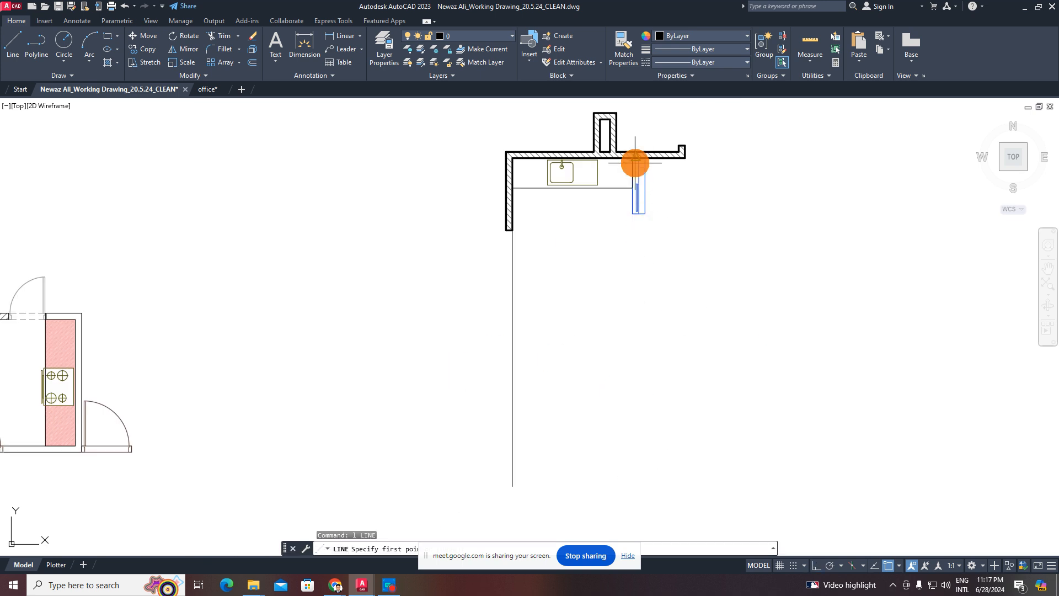
pyautogui.click(631, 159)
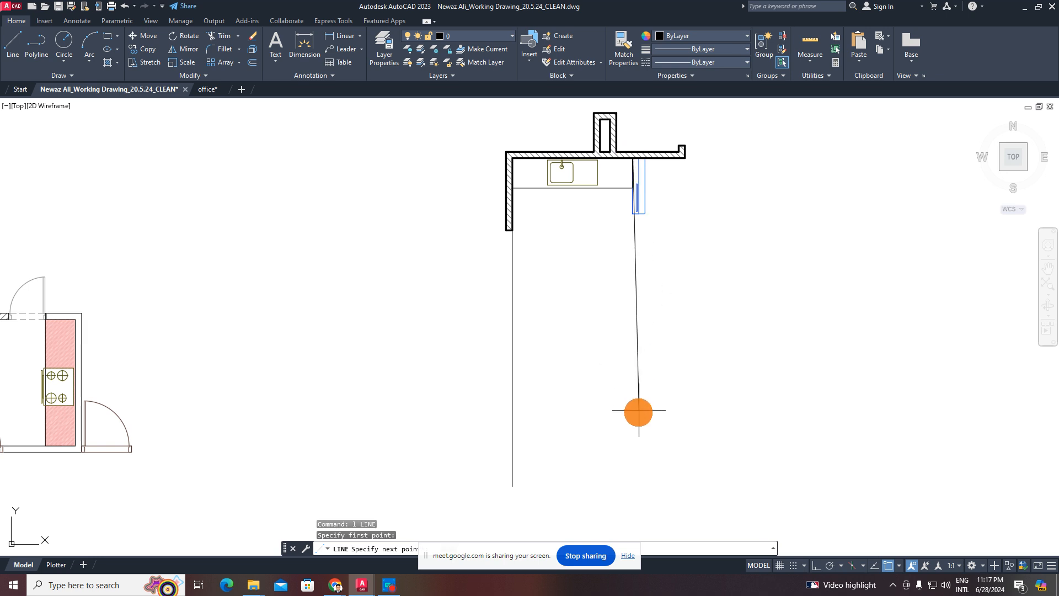
pyautogui.press('F8')
pyautogui.click(632, 434)
pyautogui.press('Escape')
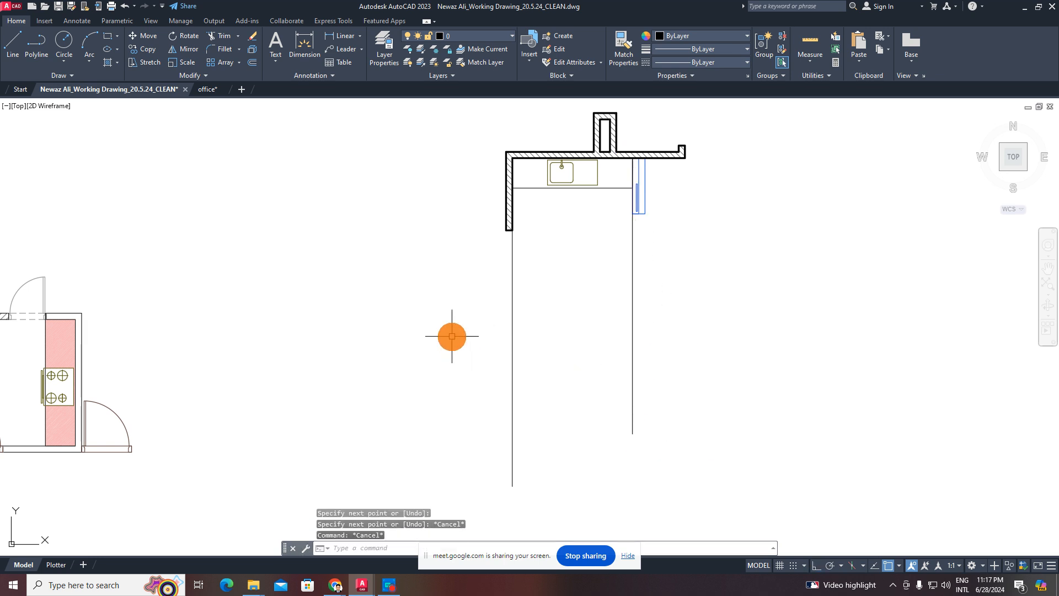
# - Draw a horizontal line about 26'-3" long across both vertical projection lines below the plan
pyautogui.press('Return')
pyautogui.click(436, 361)
pyautogui.press('F8')
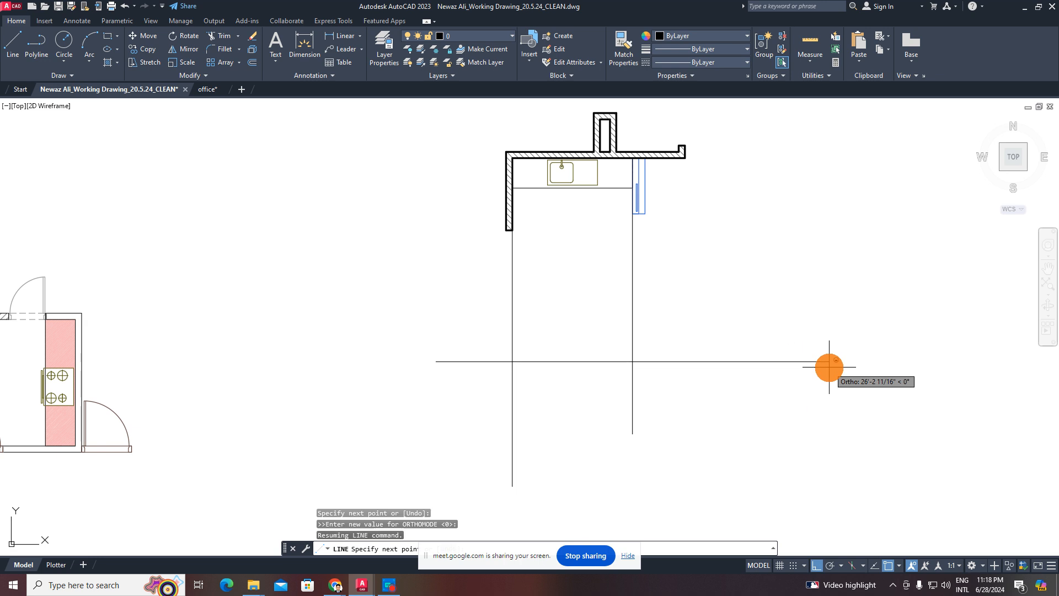
pyautogui.click(830, 367)
pyautogui.press('Escape')
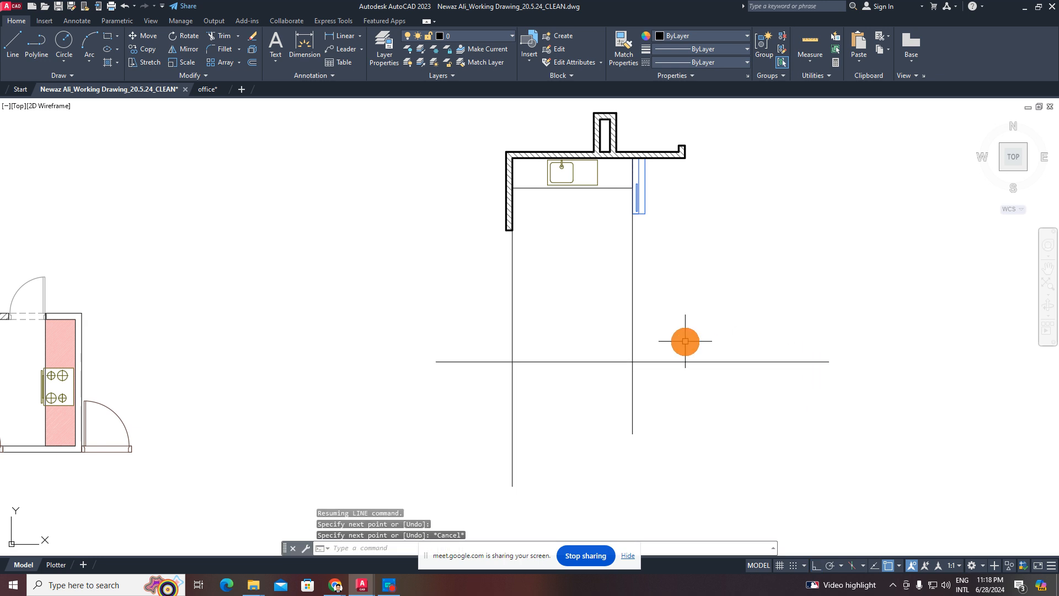
pyautogui.moveTo(537, 313); pyautogui.dragTo(536, 344, button='middle')
pyautogui.click(721, 354)
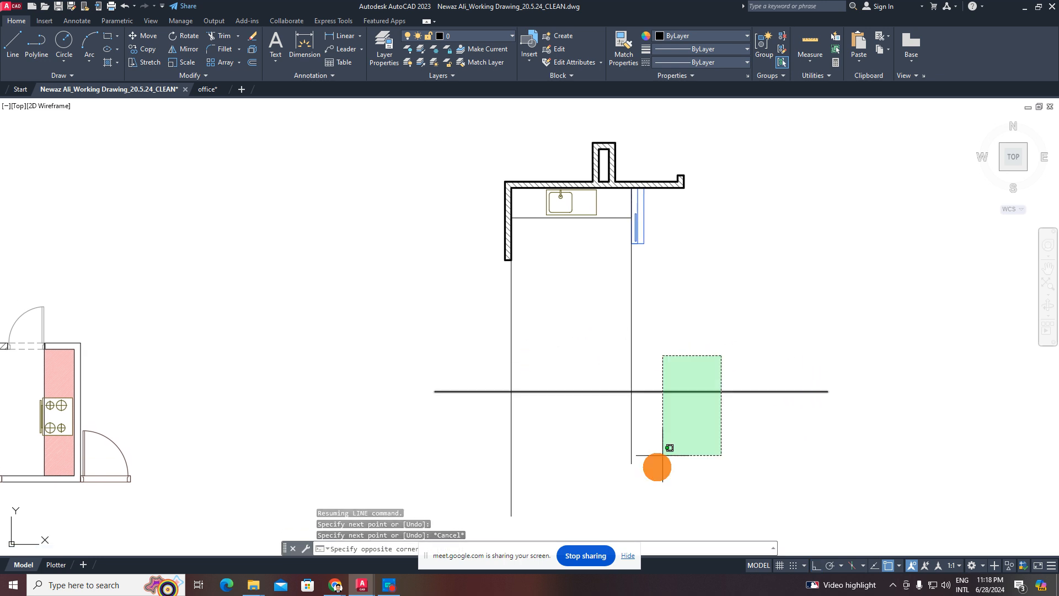
pyautogui.click(659, 466)
pyautogui.press('Escape')
pyautogui.click(719, 351)
pyautogui.click(670, 460)
pyautogui.press('Escape')
pyautogui.press('Escape')
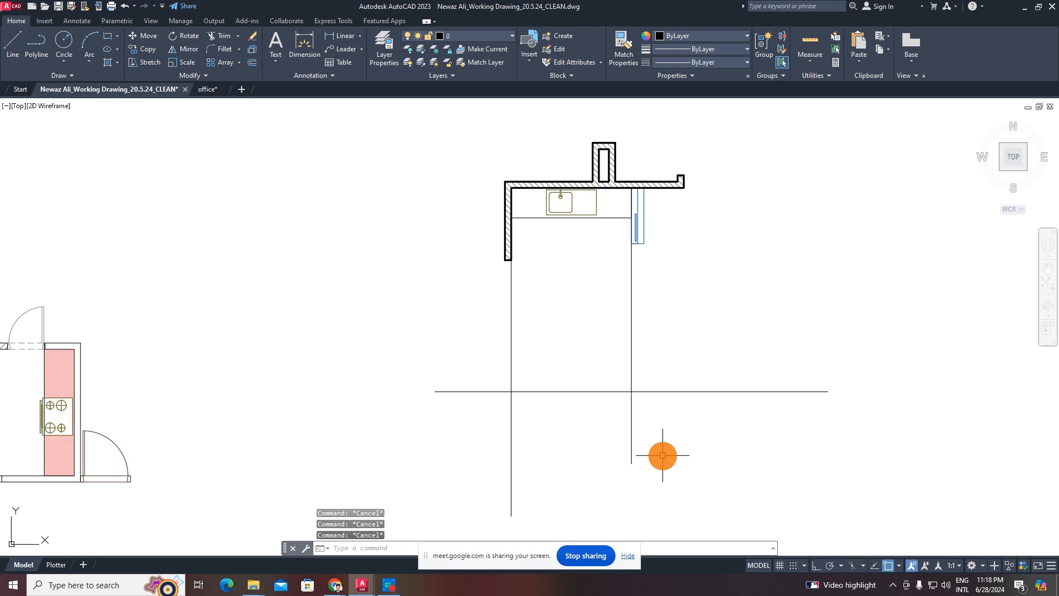
pyautogui.write('o')
pyautogui.press('Return')
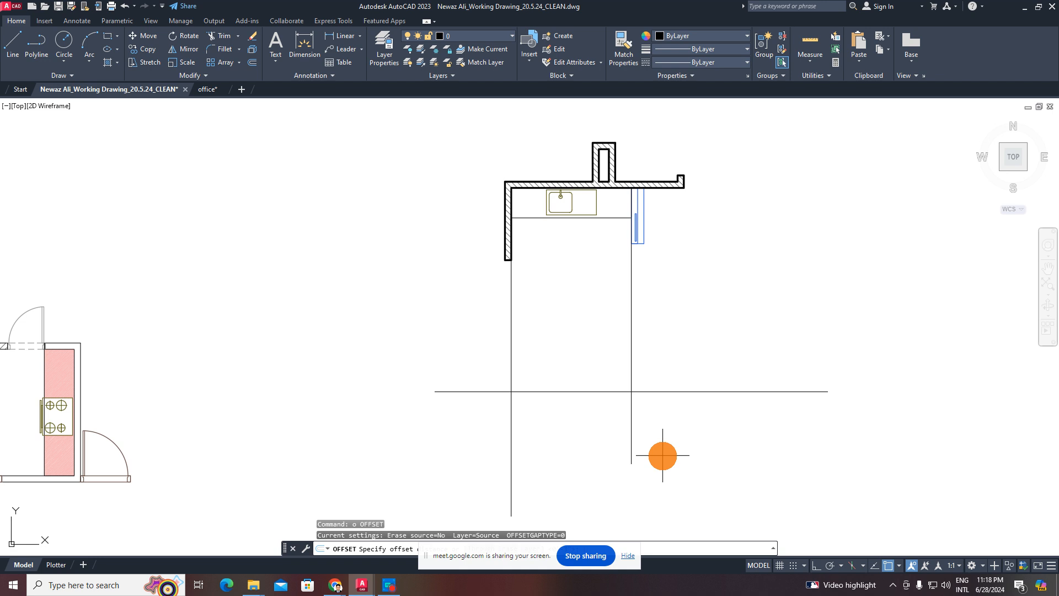
pyautogui.press('Escape')
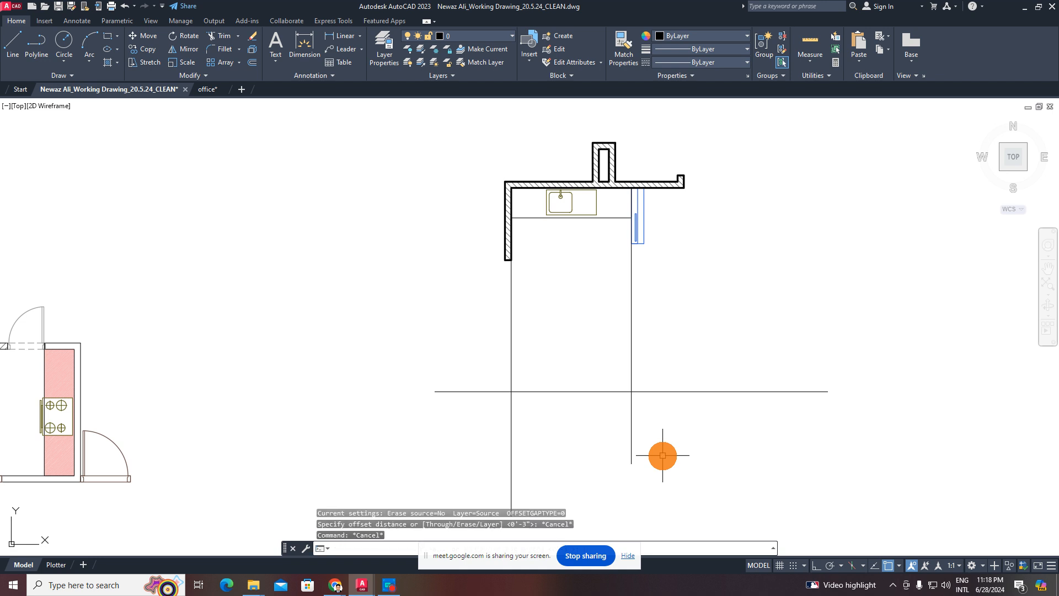
# - Offset the horizontal line upward by 9'
pyautogui.write('o')
pyautogui.press('Return')
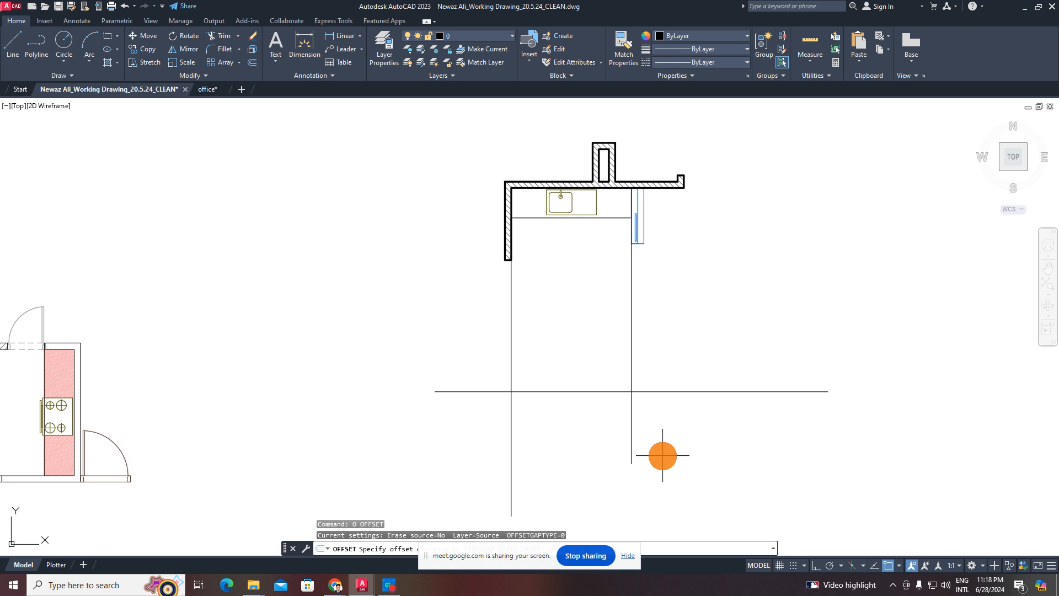
pyautogui.write("9'")
pyautogui.press('Return')
pyautogui.click(677, 392)
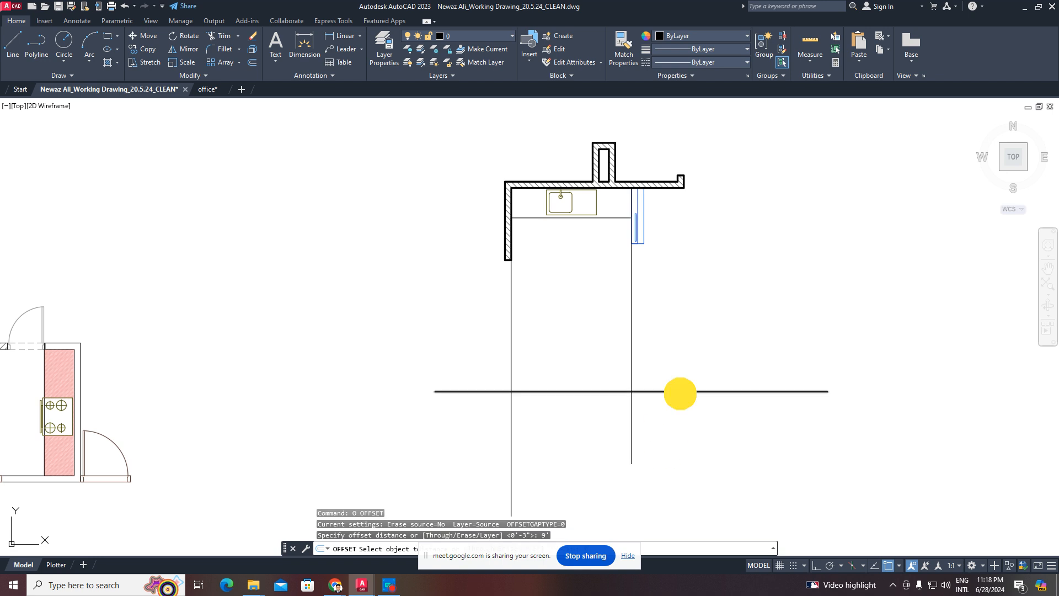
pyautogui.click(669, 339)
pyautogui.moveTo(669, 339); pyautogui.dragTo(661, 367, button='middle')
pyautogui.press('Escape')
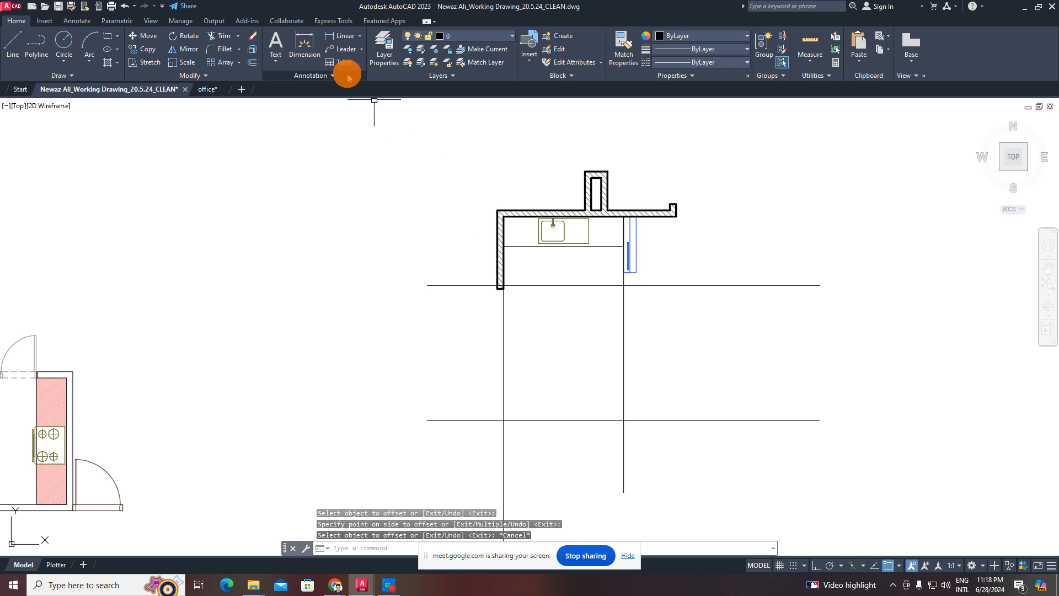
# - Check the vertical distance between the two horizontal lines with a linear dimension
pyautogui.click(343, 36)
pyautogui.click(623, 420)
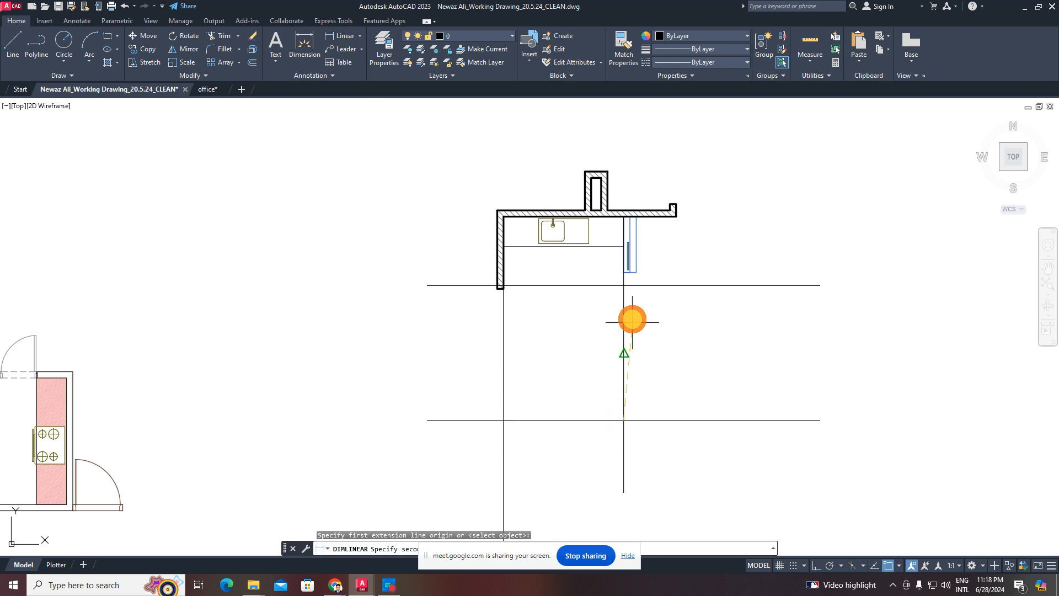
pyautogui.click(623, 286)
pyautogui.scroll(3, 653, 362)
pyautogui.scroll(-3, 672, 298)
pyautogui.press('Escape')
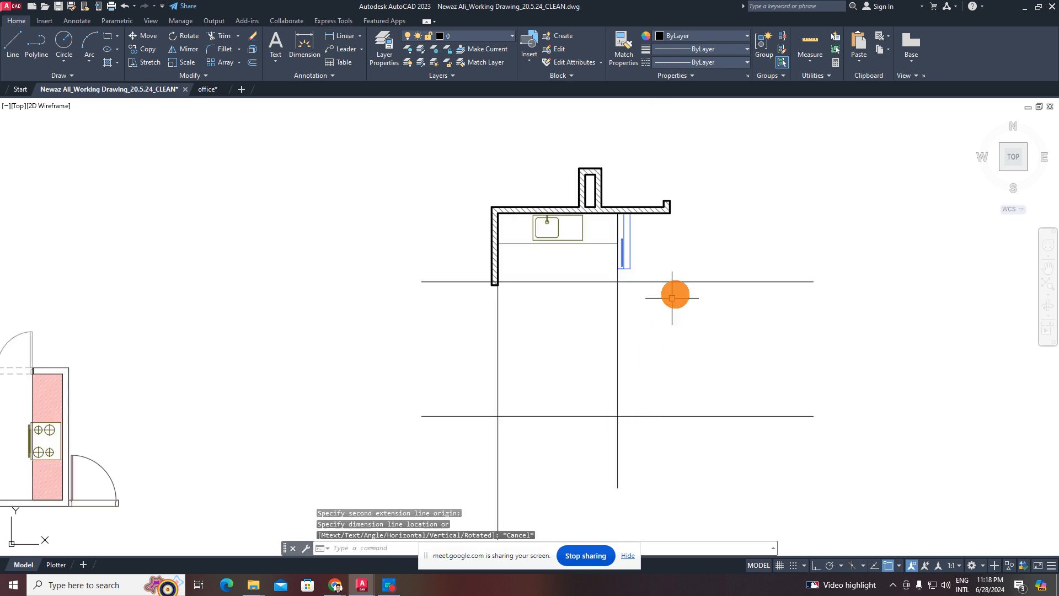
# - Move the vertical projection lines and both horizontal lines straight down a short distance, clear of the wall end in the plan
pyautogui.click(546, 445)
pyautogui.moveTo(765, 344); pyautogui.dragTo(664, 346, button='middle')
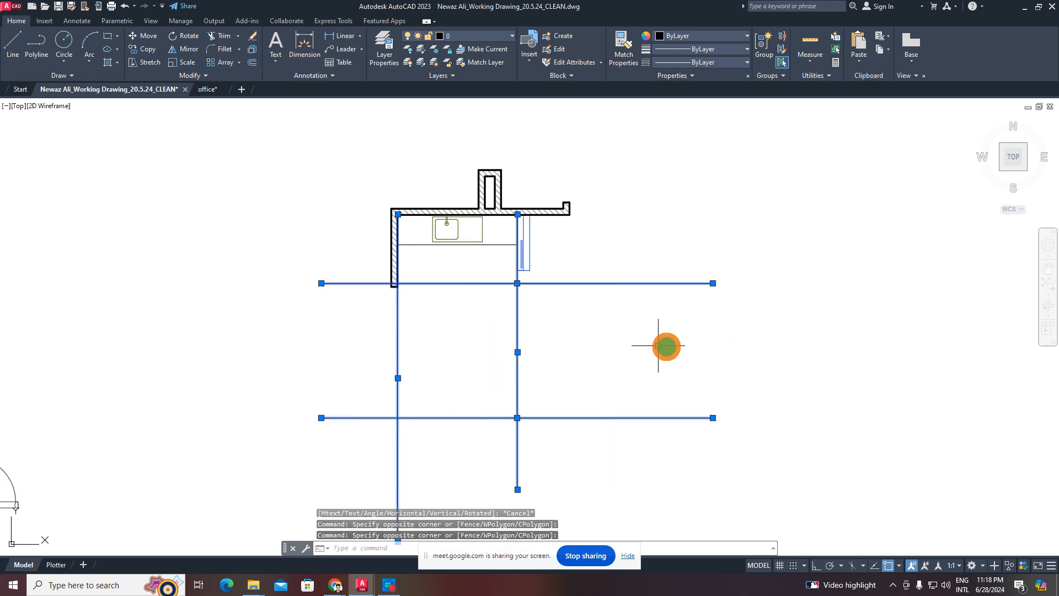
pyautogui.write('m')
pyautogui.press('Return')
pyautogui.click(805, 331)
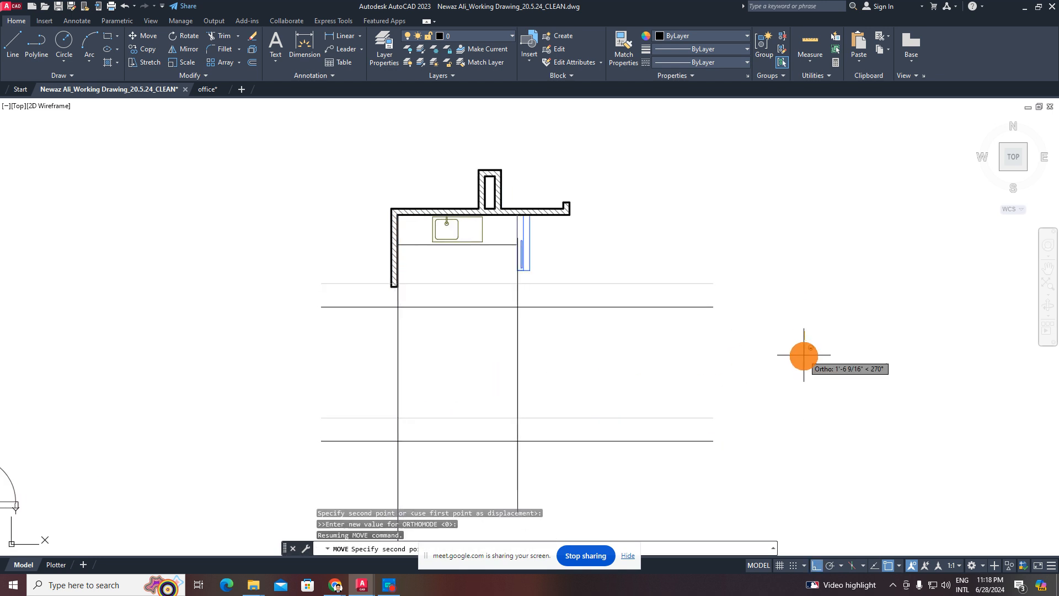
pyautogui.press('F8')
pyautogui.press('Escape')
pyautogui.moveTo(530, 376); pyautogui.dragTo(570, 352, button='middle')
pyautogui.press('Escape')
pyautogui.press('Escape')
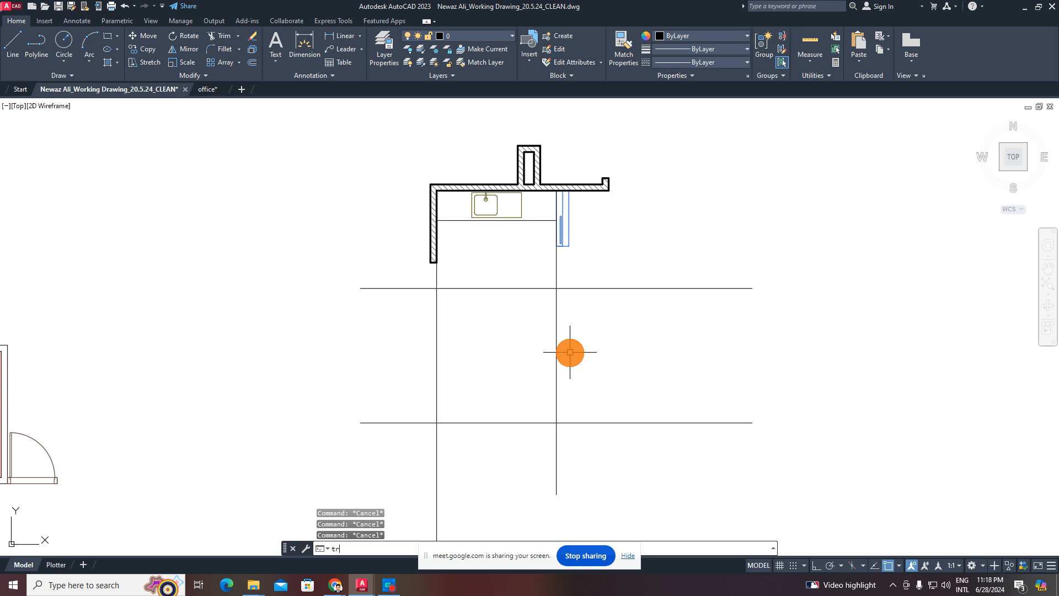
# - Trim the ends of both horizontal lines that extend outside the two vertical projection lines
pyautogui.write('tr')
pyautogui.press('Return')
pyautogui.moveTo(414, 263); pyautogui.dragTo(405, 444)
pyautogui.moveTo(615, 236); pyautogui.dragTo(667, 458)
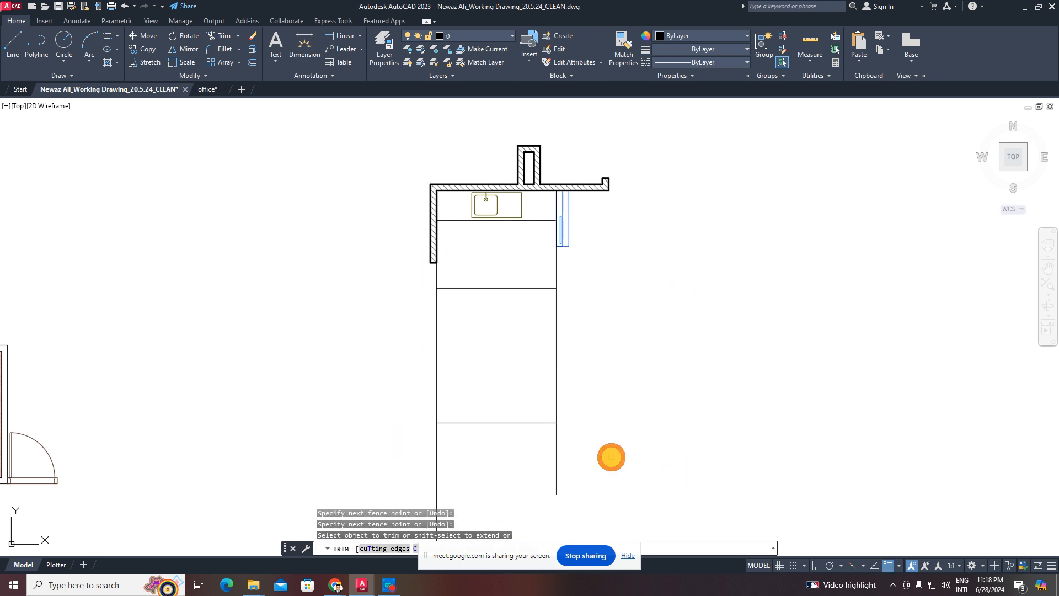
pyautogui.press('Escape')
# - Offset each vertical projection line outward by 5" to outline the side walls of the elevation
pyautogui.scroll(3, 449, 260)
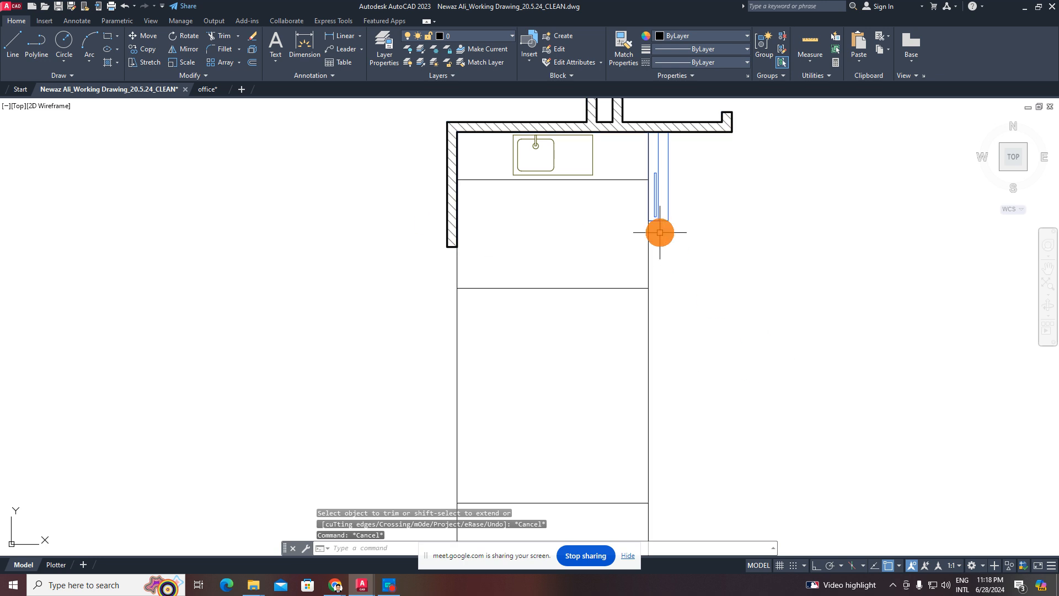
pyautogui.moveTo(594, 324); pyautogui.dragTo(615, 274, button='middle')
pyautogui.write('o')
pyautogui.press('Return')
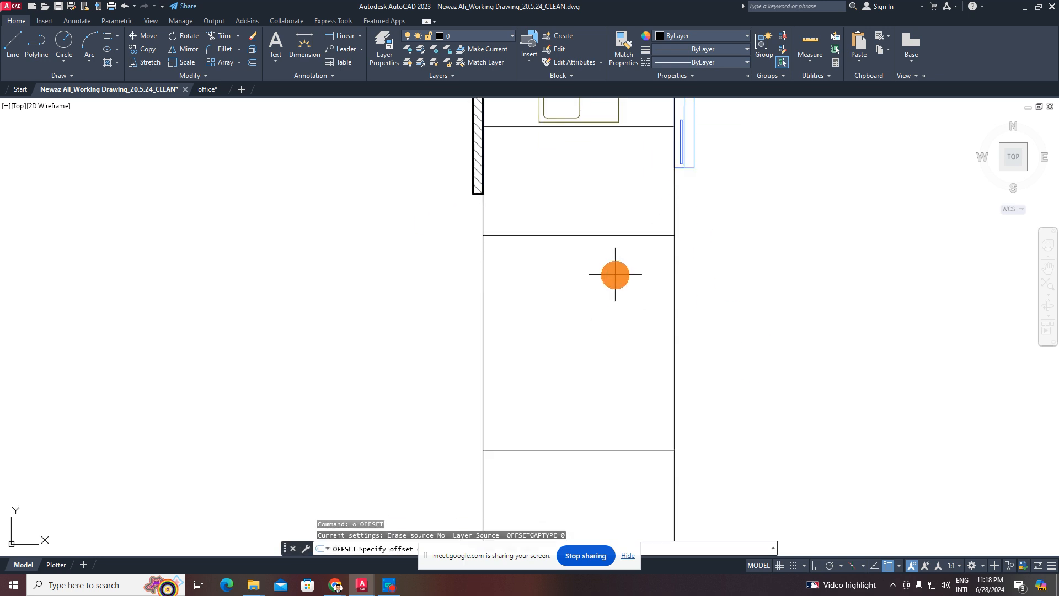
pyautogui.write('5')
pyautogui.press('Return')
pyautogui.click(490, 312)
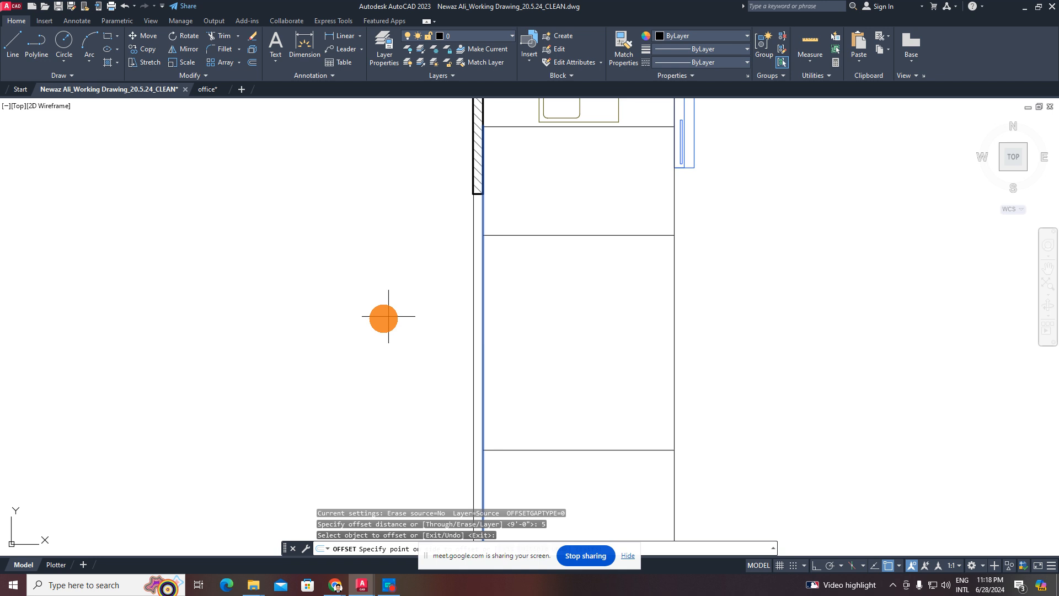
pyautogui.click(383, 315)
pyautogui.click(675, 282)
pyautogui.click(766, 285)
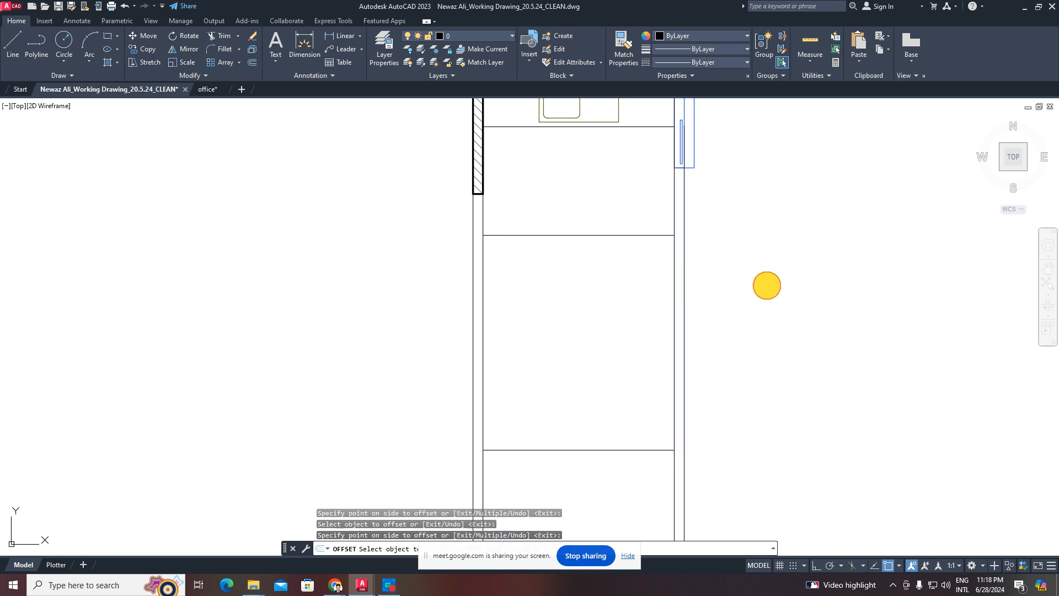
pyautogui.moveTo(734, 291); pyautogui.dragTo(747, 203, button='middle')
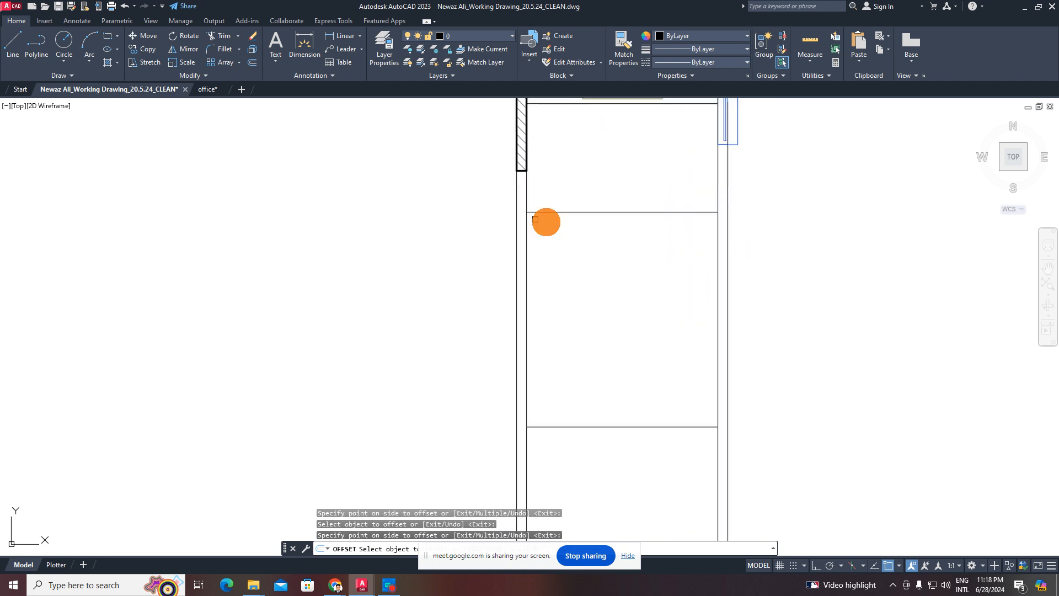
pyautogui.press('Escape')
pyautogui.press('Escape')
pyautogui.press('Escape')
pyautogui.press('Escape')
# - Stretch both ends of the lower horizontal line outward past the side walls to form the floor line
pyautogui.moveTo(603, 331); pyautogui.dragTo(602, 279, button='middle')
pyautogui.click(628, 333)
pyautogui.click(566, 411)
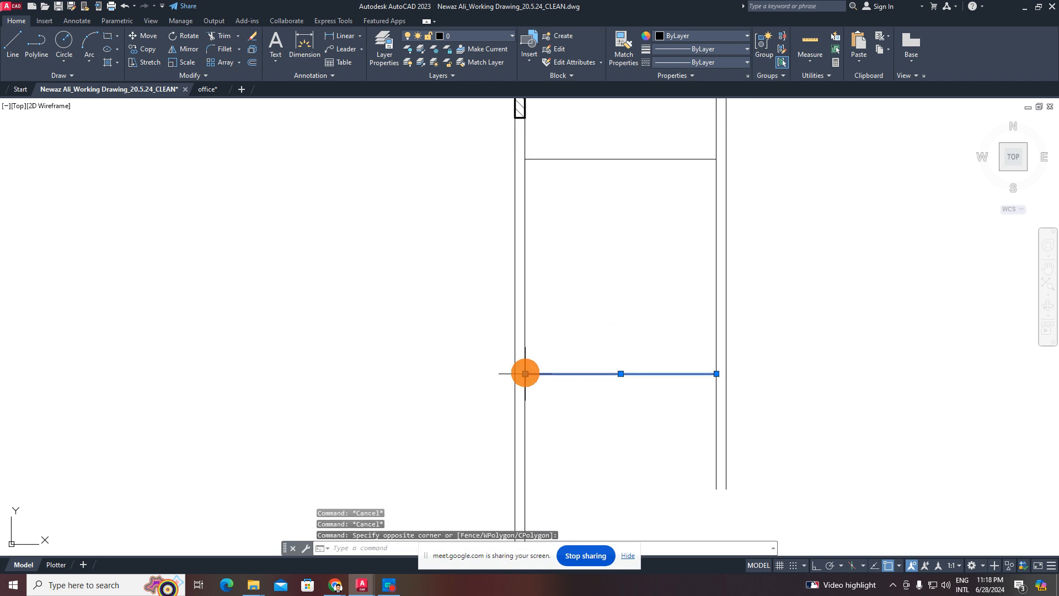
pyautogui.click(525, 374)
pyautogui.click(454, 375)
pyautogui.click(717, 373)
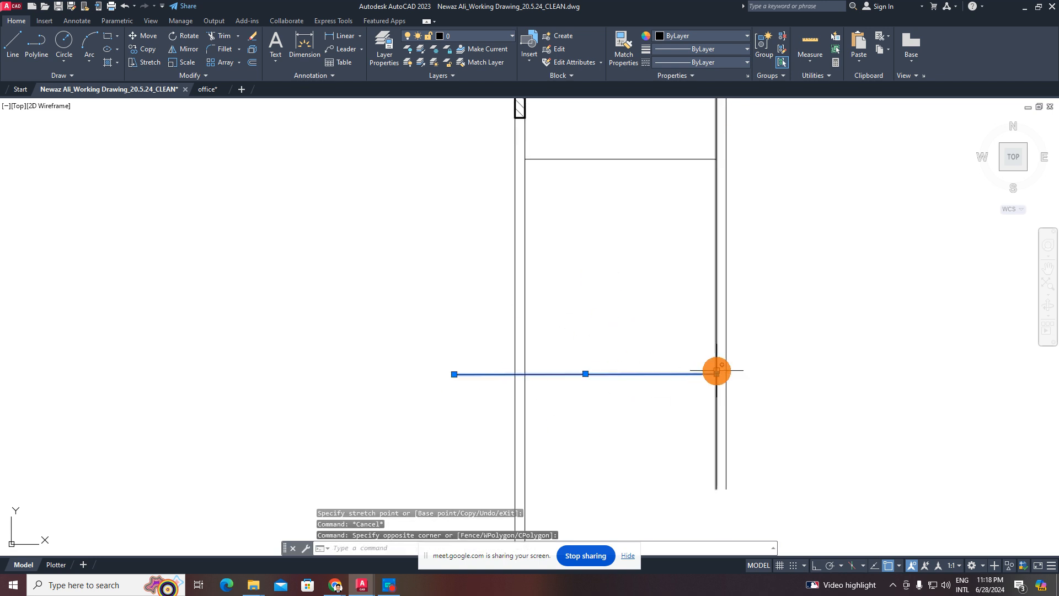
pyautogui.click(815, 374)
pyautogui.press('Escape')
pyautogui.scroll(-2, 677, 350)
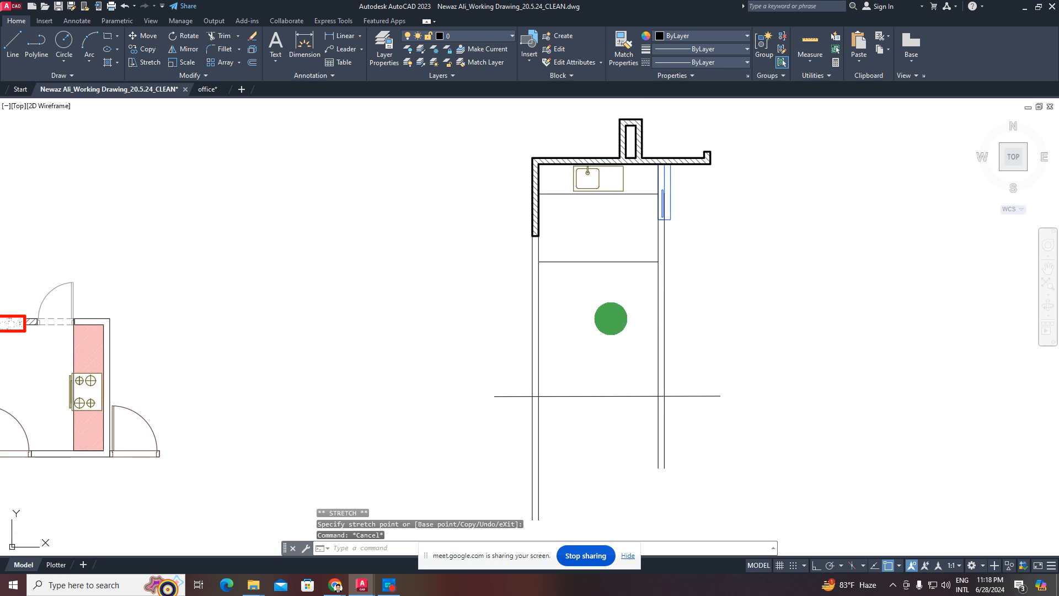
pyautogui.click(615, 262)
pyautogui.click(571, 282)
pyautogui.click(542, 271)
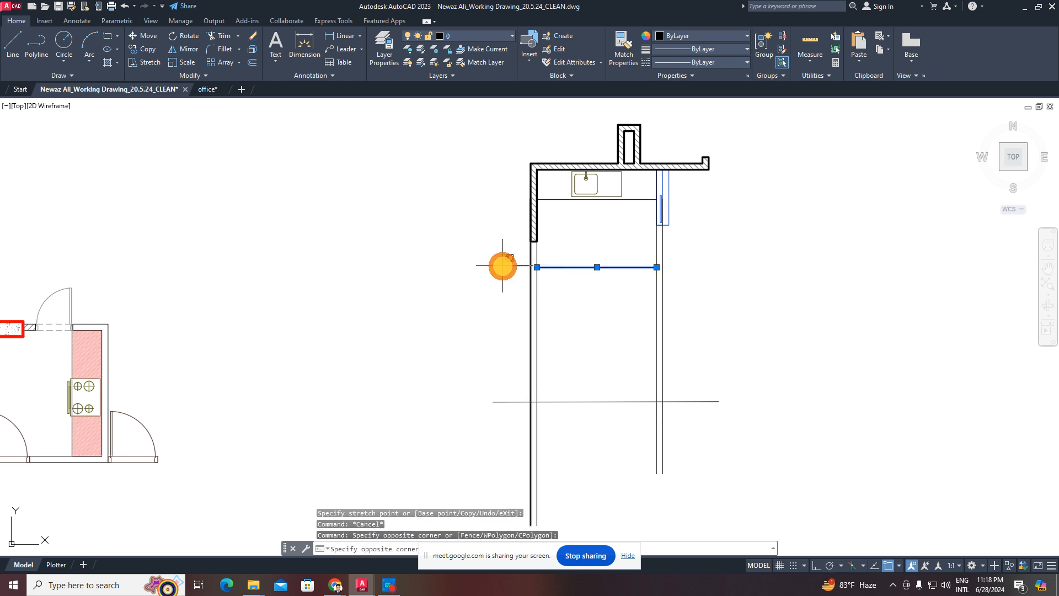
pyautogui.click(492, 265)
pyautogui.press('Escape')
pyautogui.click(601, 259)
pyautogui.click(576, 299)
pyautogui.click(536, 267)
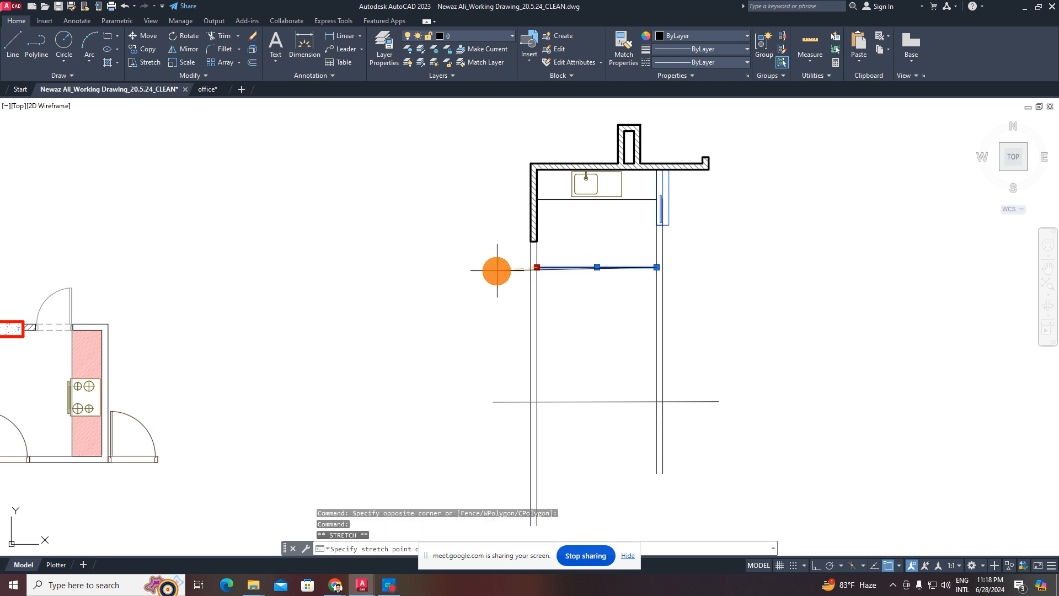
pyautogui.press('Escape')
pyautogui.press('Escape')
pyautogui.press('Escape')
pyautogui.press('Escape')
pyautogui.moveTo(581, 300)
pyautogui.mouseDown(button='middle')
pyautogui.moveTo(543, 331)
pyautogui.moveTo(565, 273)
pyautogui.mouseUp(button='middle')
pyautogui.click(584, 253)
pyautogui.press('Escape')
pyautogui.press('Escape')
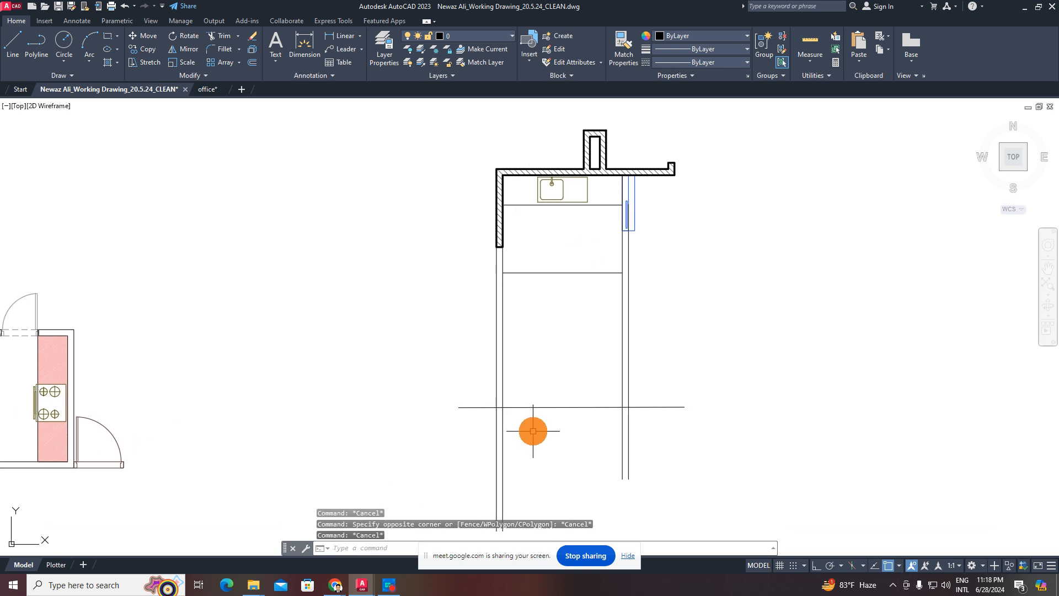
# - Match the properties of the red counter hatch in the original kitchen plan onto the elevation's ceiling and floor lines
pyautogui.write('ma')
pyautogui.press('Return')
pyautogui.click(73, 362)
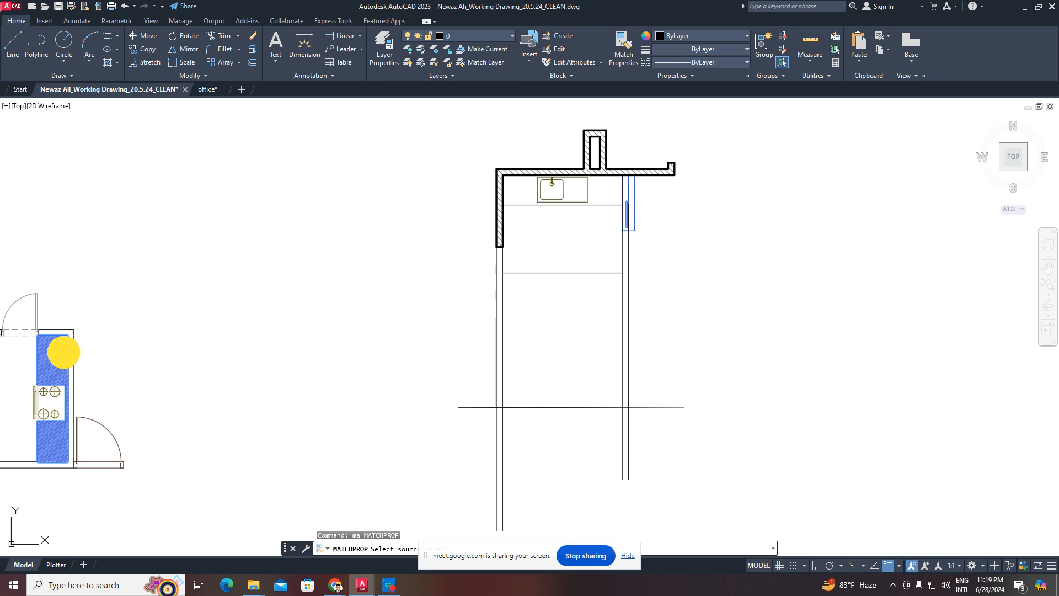
pyautogui.click(574, 254)
pyautogui.click(542, 426)
pyautogui.scroll(2, 530, 403)
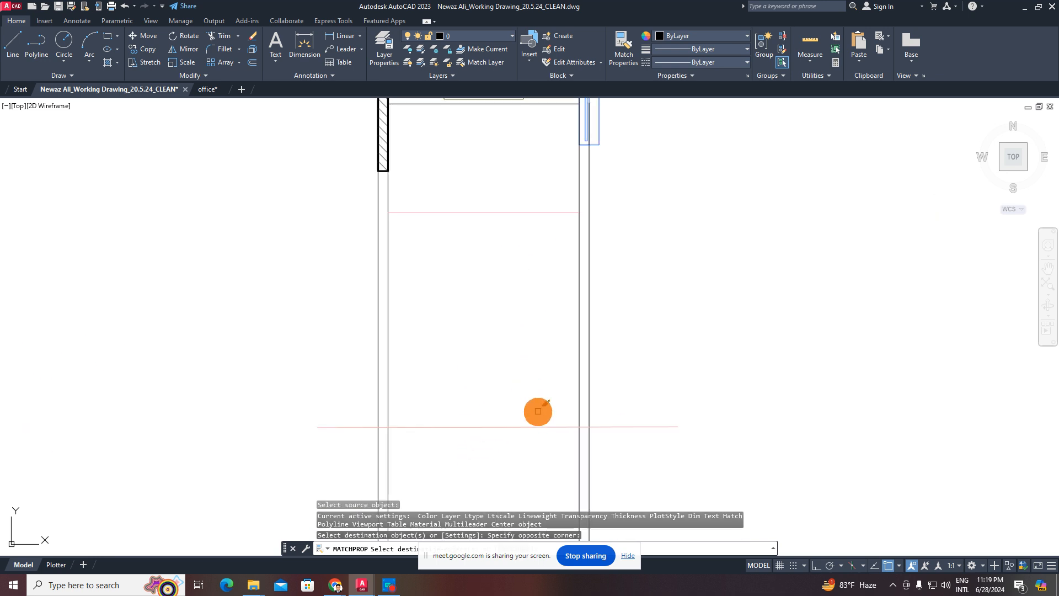
pyautogui.scroll(-5, 530, 412)
pyautogui.scroll(2, 561, 347)
pyautogui.scroll(1, 544, 331)
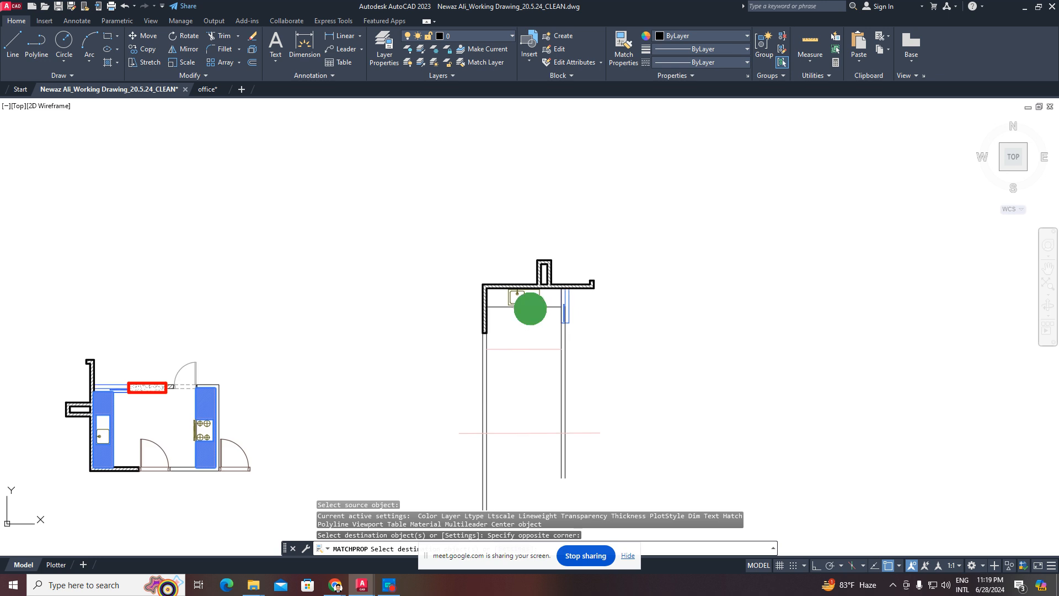
pyautogui.scroll(2, 499, 364)
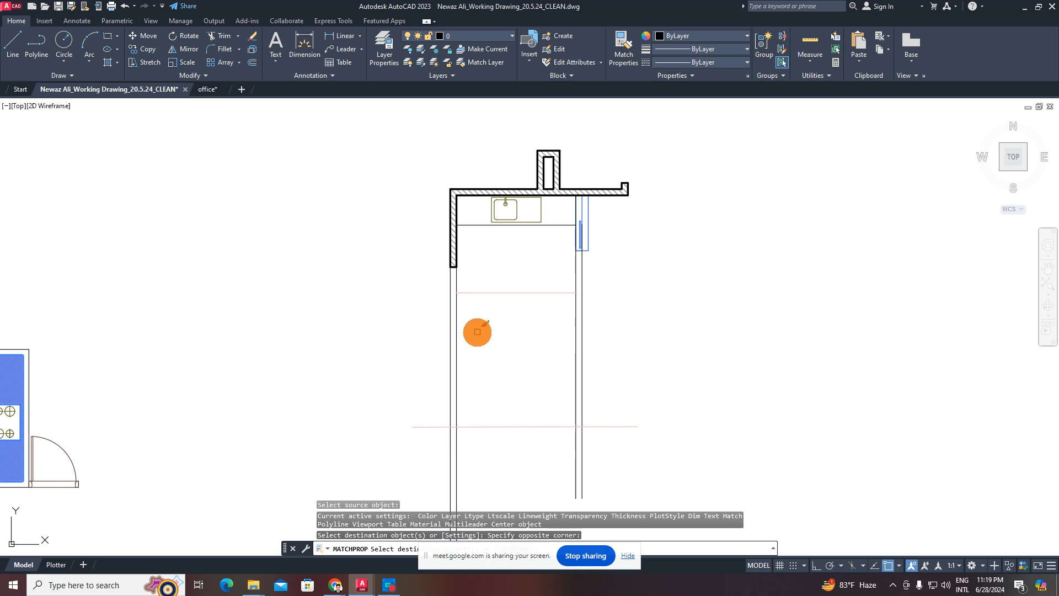
pyautogui.press('Escape')
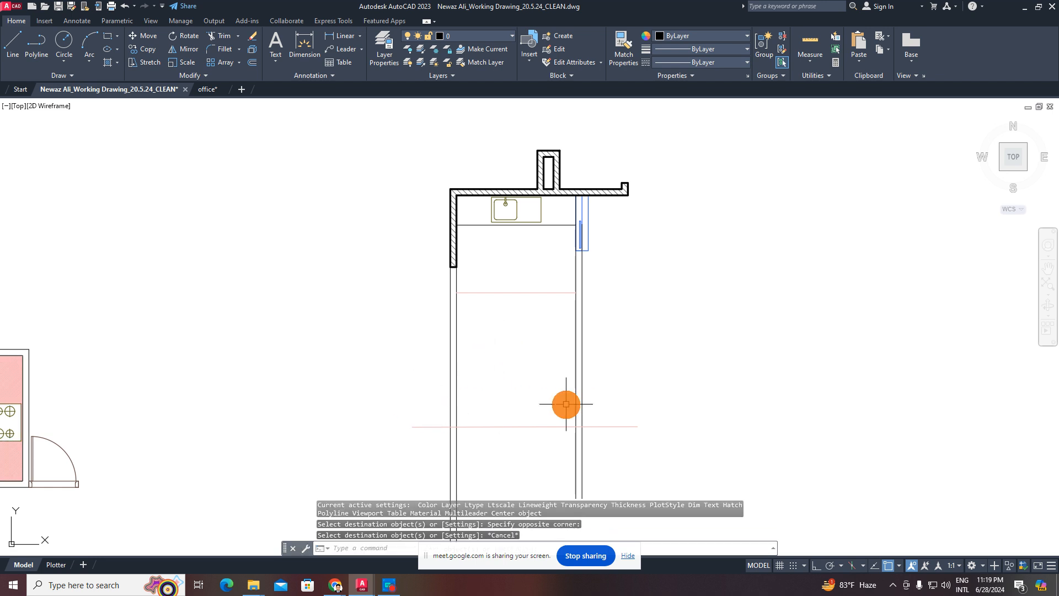
pyautogui.press('Escape')
pyautogui.press('Escape')
# - Offset the floor line upward by 30" to mark the counter height
pyautogui.write('o')
pyautogui.press('Return')
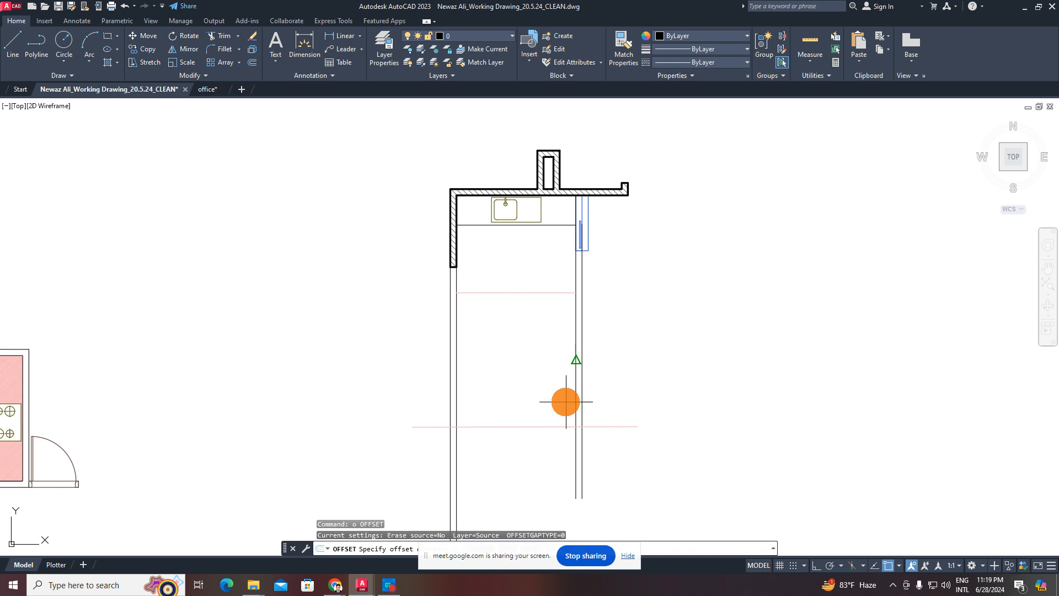
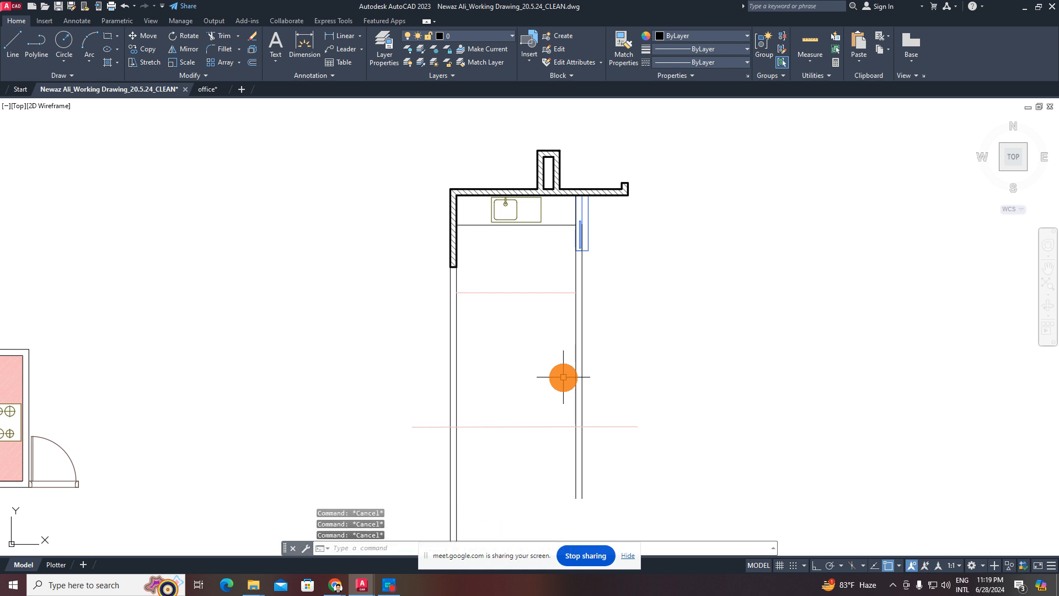
pyautogui.write('30')
pyautogui.press('Return')
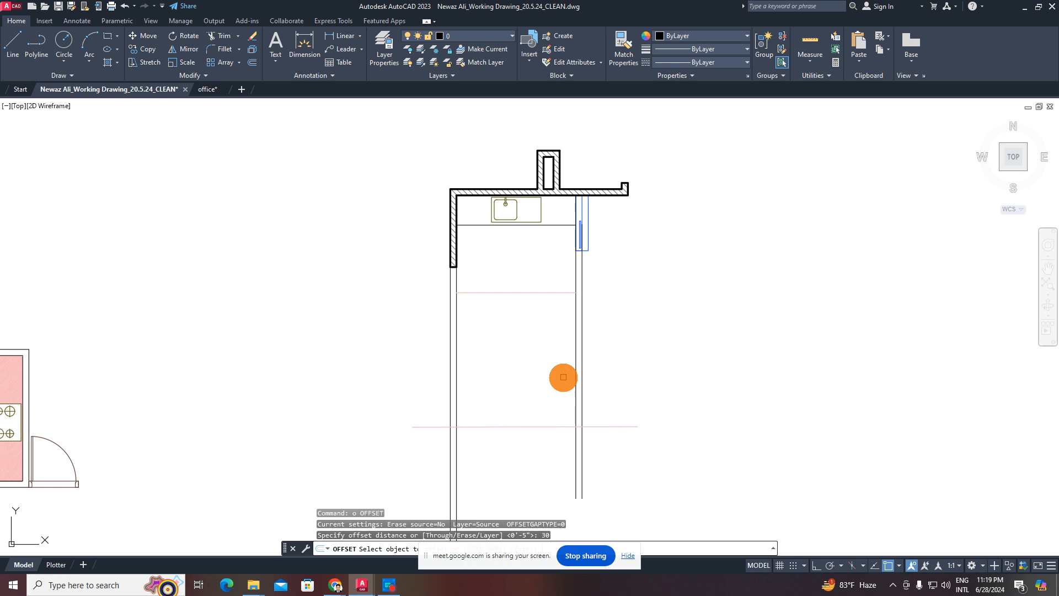
pyautogui.click(497, 427)
pyautogui.click(502, 374)
pyautogui.scroll(4, 520, 412)
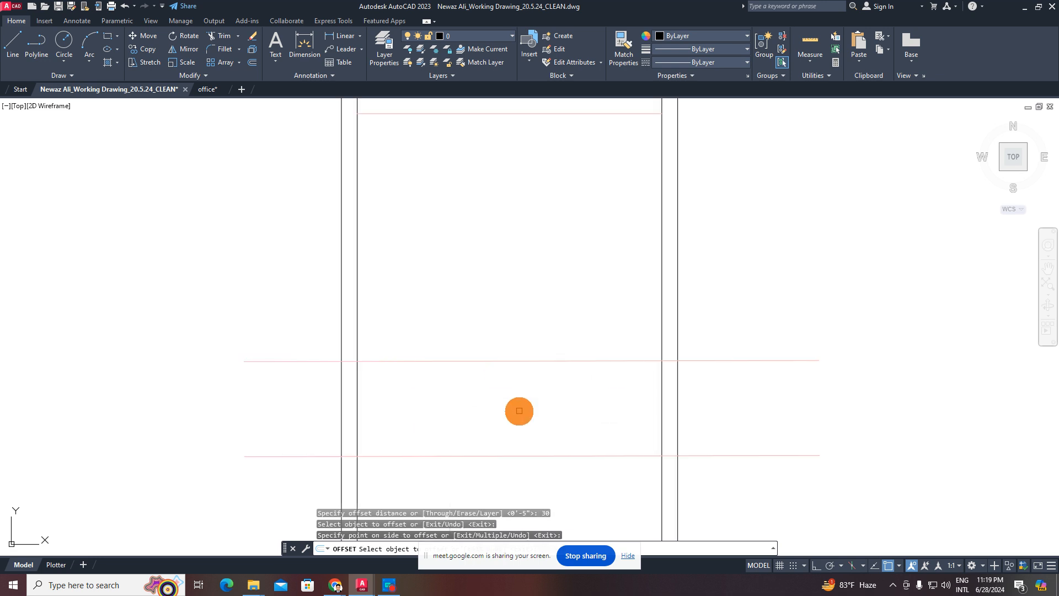
pyautogui.press('Escape')
pyautogui.press('Escape')
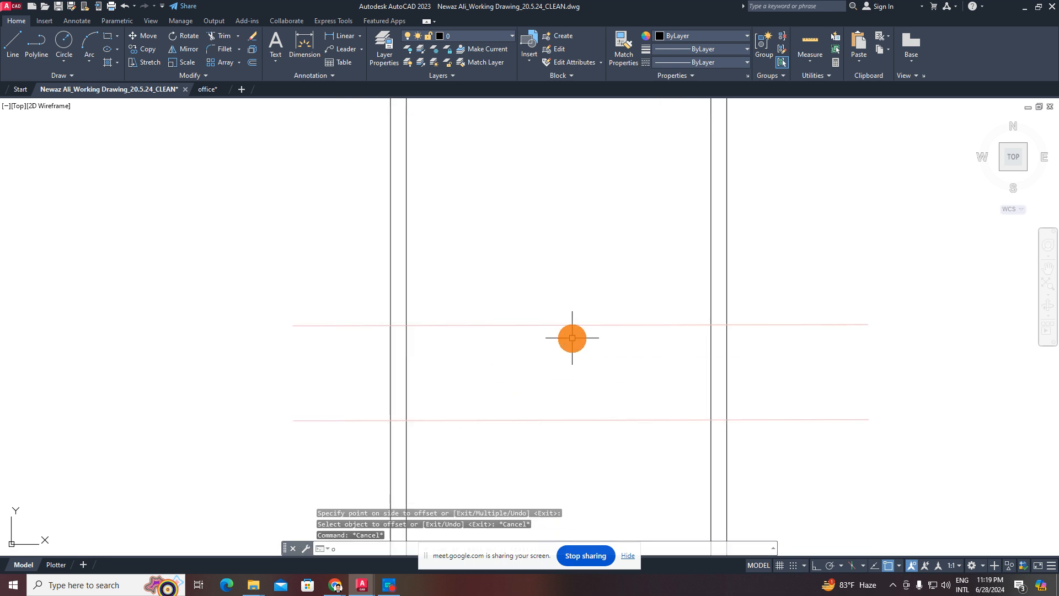
# - Try to offset the counter height line downward by 4"
pyautogui.write('o')
pyautogui.press('Return')
pyautogui.press('Escape')
pyautogui.press('Escape')
pyautogui.write('o')
pyautogui.press('Return')
pyautogui.press('Return')
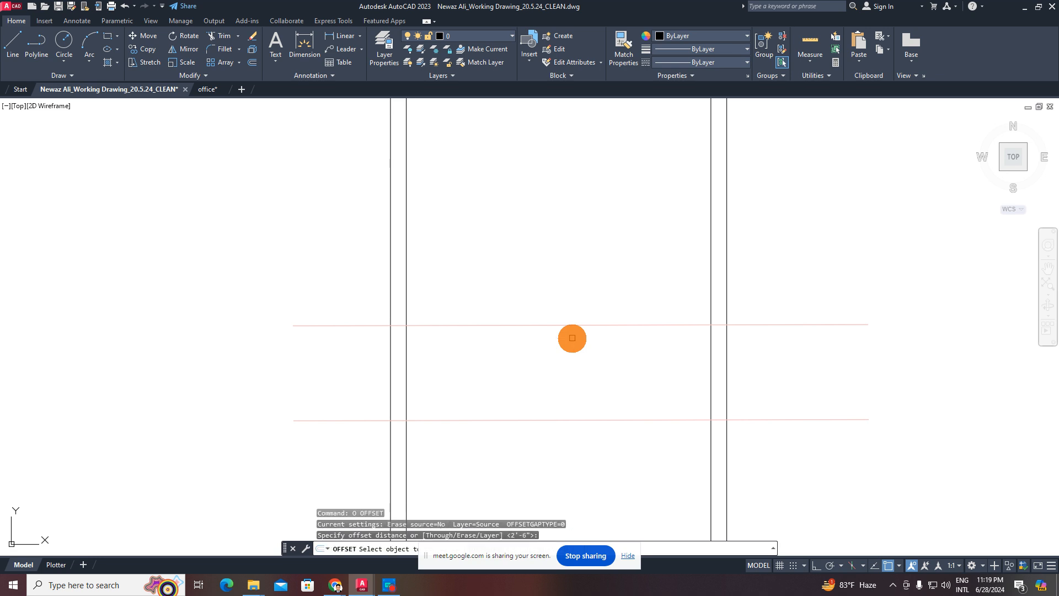
pyautogui.write('4')
pyautogui.press('Return')
pyautogui.click(578, 325)
pyautogui.click(572, 367)
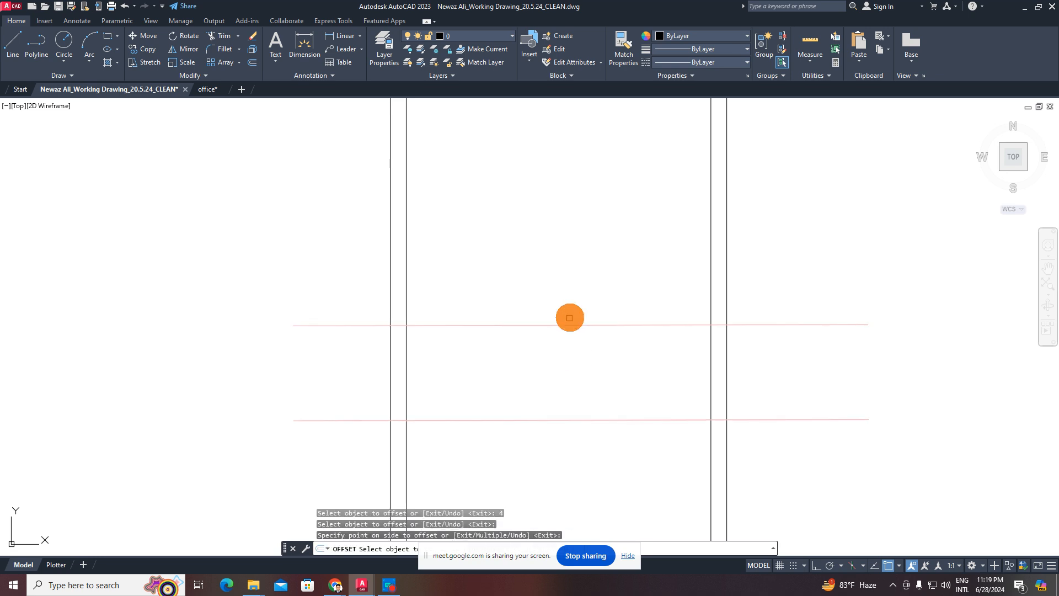
pyautogui.press('Escape')
pyautogui.write('o')
pyautogui.press('Return')
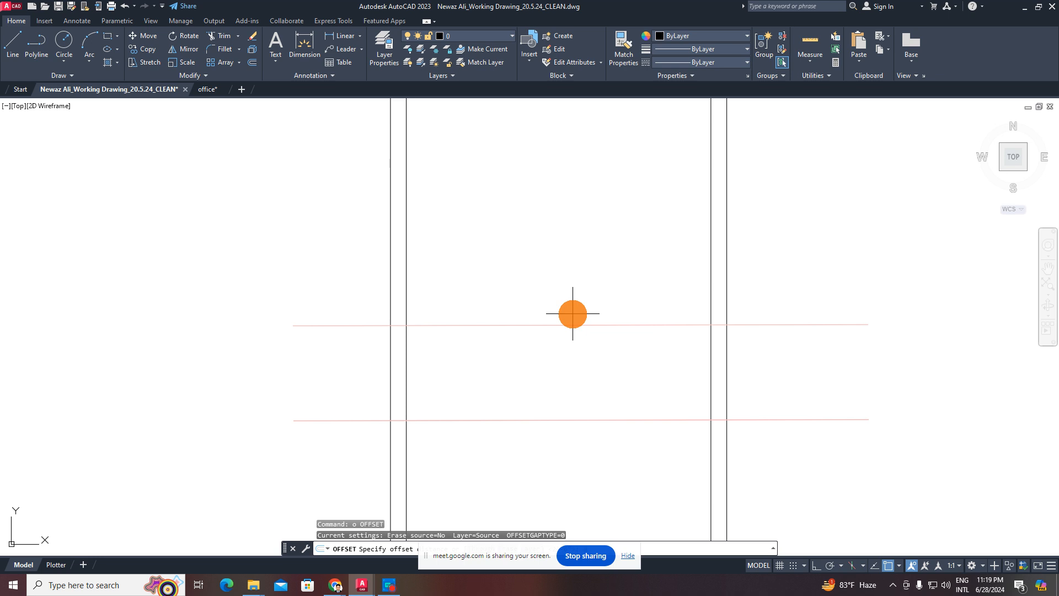
pyautogui.write("4'")
pyautogui.press('Return')
pyautogui.click(565, 327)
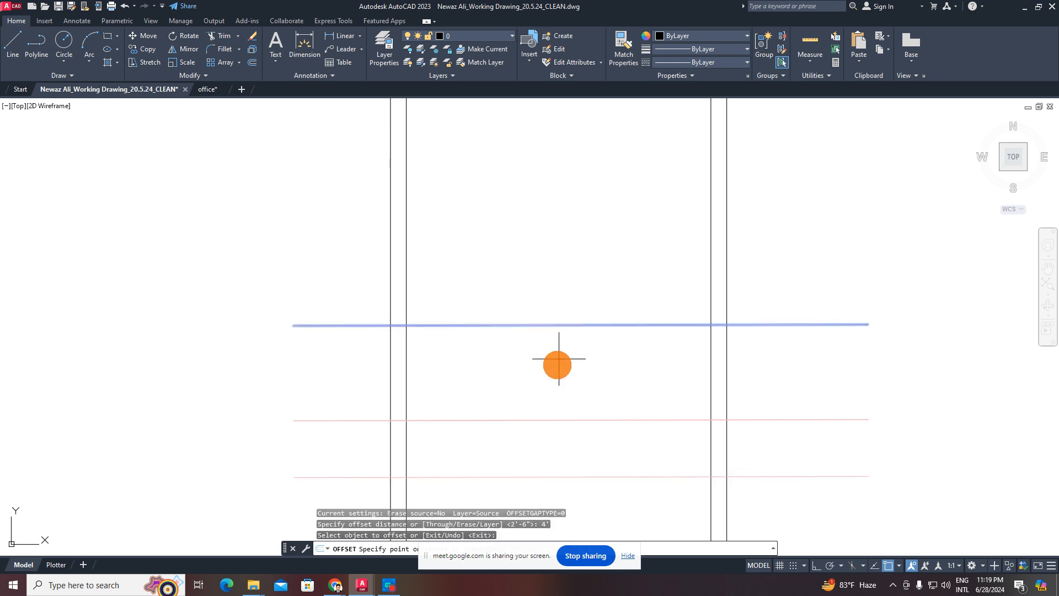
pyautogui.moveTo(568, 361); pyautogui.dragTo(574, 338, button='middle')
pyautogui.press('Escape')
pyautogui.press('Escape')
pyautogui.press('Escape')
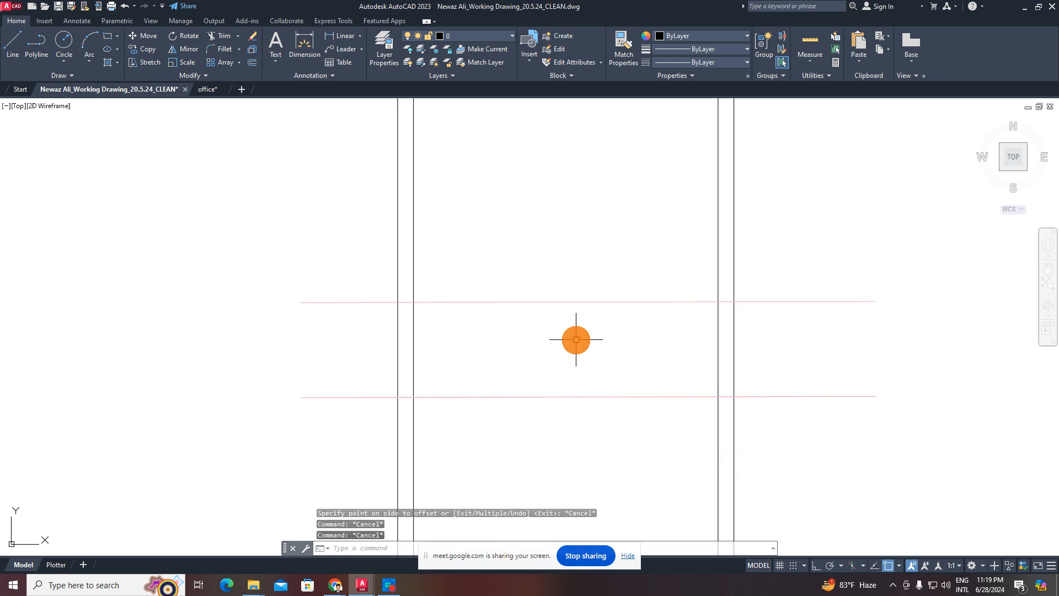
# - Offset the counter height line downward by 4" to mark the underside of the countertop
pyautogui.press('Return')
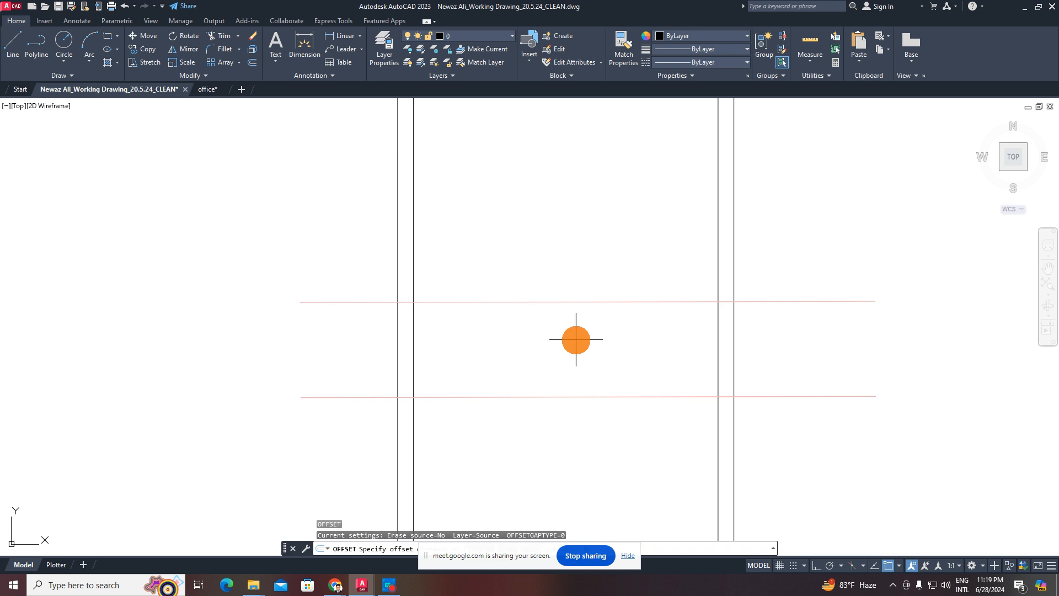
pyautogui.write('4"')
pyautogui.press('Return')
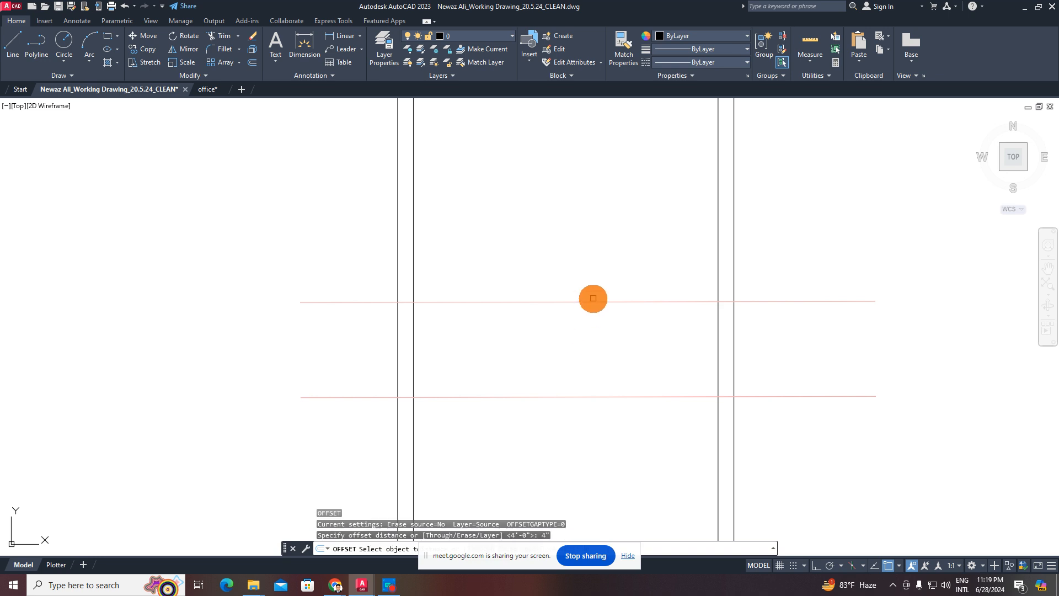
pyautogui.click(593, 298)
pyautogui.click(591, 323)
pyautogui.moveTo(592, 322); pyautogui.dragTo(589, 314, button='middle')
pyautogui.press('Escape')
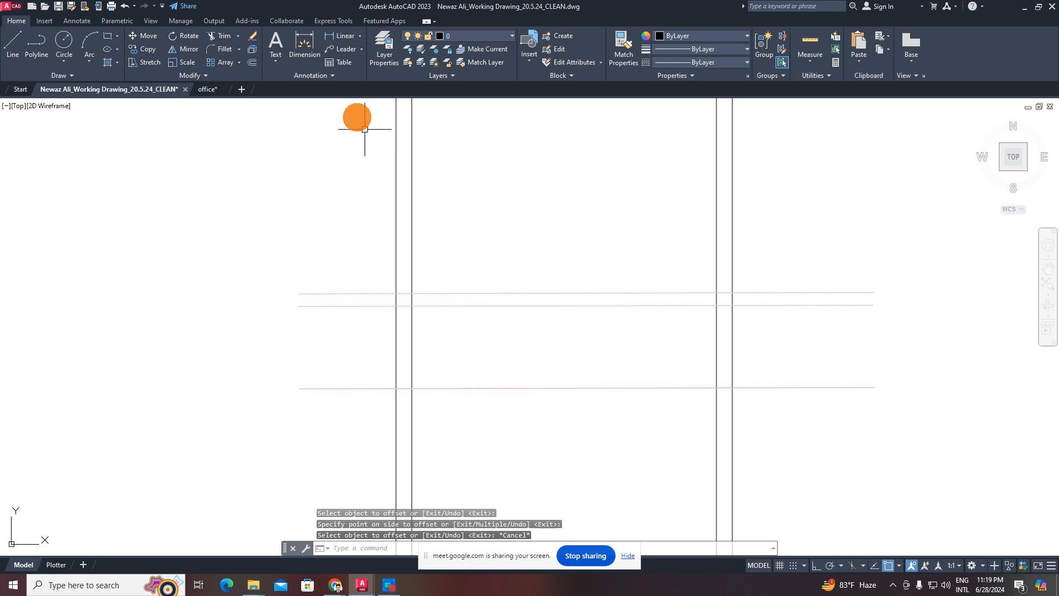
# - Check the vertical distance from the floor line to the countertop's underside with a linear dimension
pyautogui.click(342, 35)
pyautogui.scroll(4, 401, 410)
pyautogui.click(429, 343)
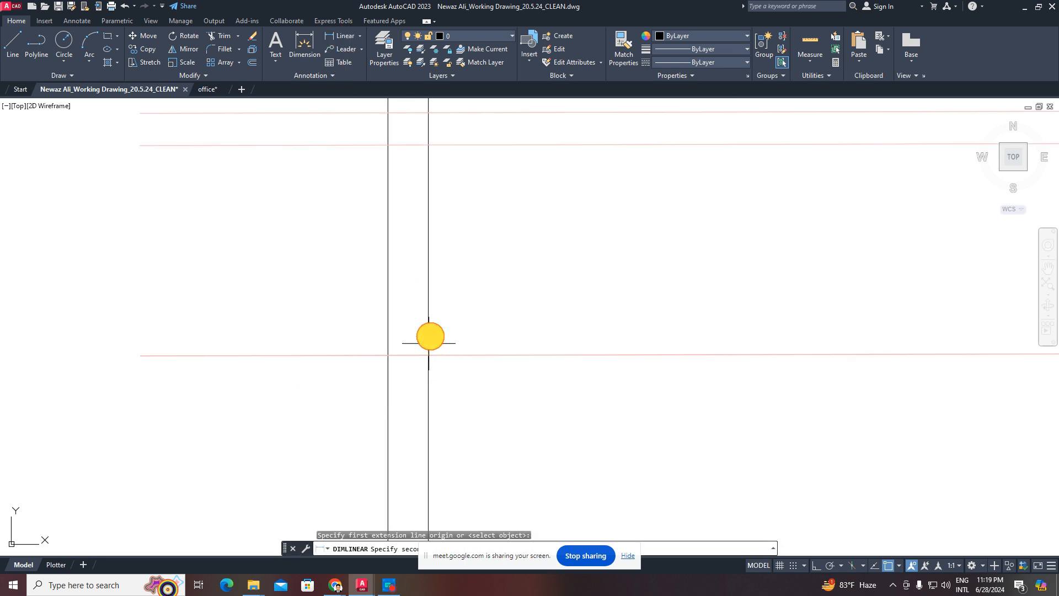
pyautogui.moveTo(415, 197); pyautogui.dragTo(407, 319, button='middle')
pyautogui.click(420, 268)
pyautogui.press('Escape')
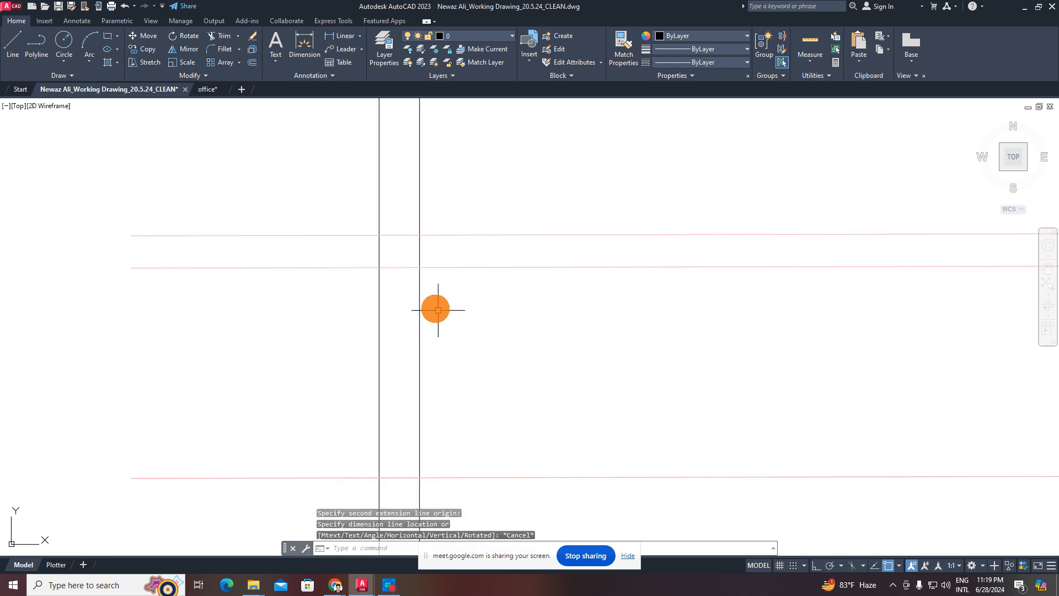
# - Check the countertop's thickness with a linear dimension between its underside and top lines
pyautogui.press('space')
pyautogui.click(420, 267)
pyautogui.click(420, 235)
pyautogui.scroll(-3, 486, 254)
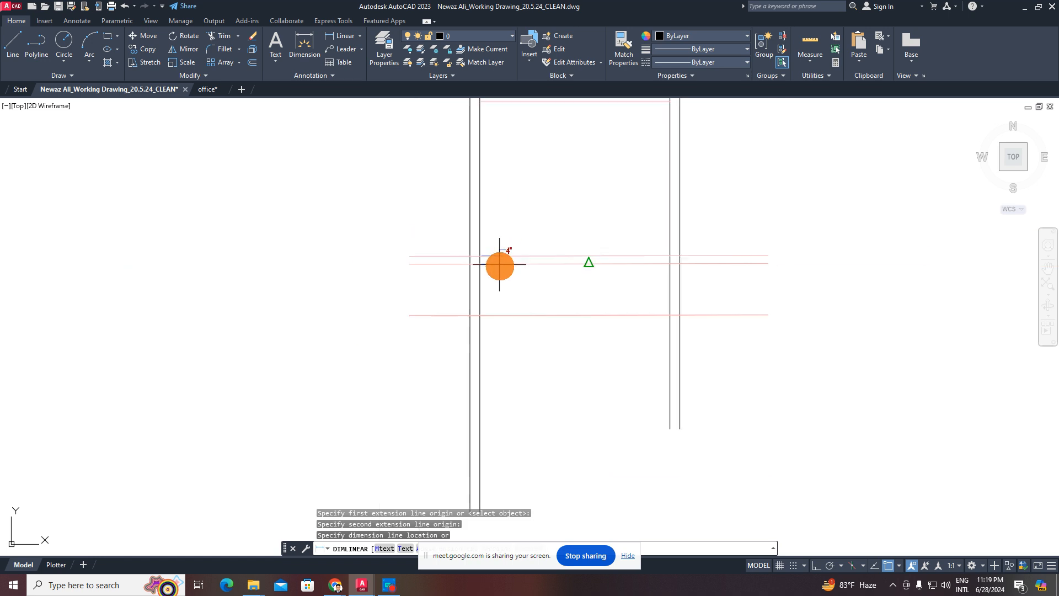
pyautogui.moveTo(500, 265); pyautogui.dragTo(485, 325, button='middle')
pyautogui.press('Escape')
pyautogui.scroll(2, 479, 333)
pyautogui.press('Escape')
pyautogui.press('Escape')
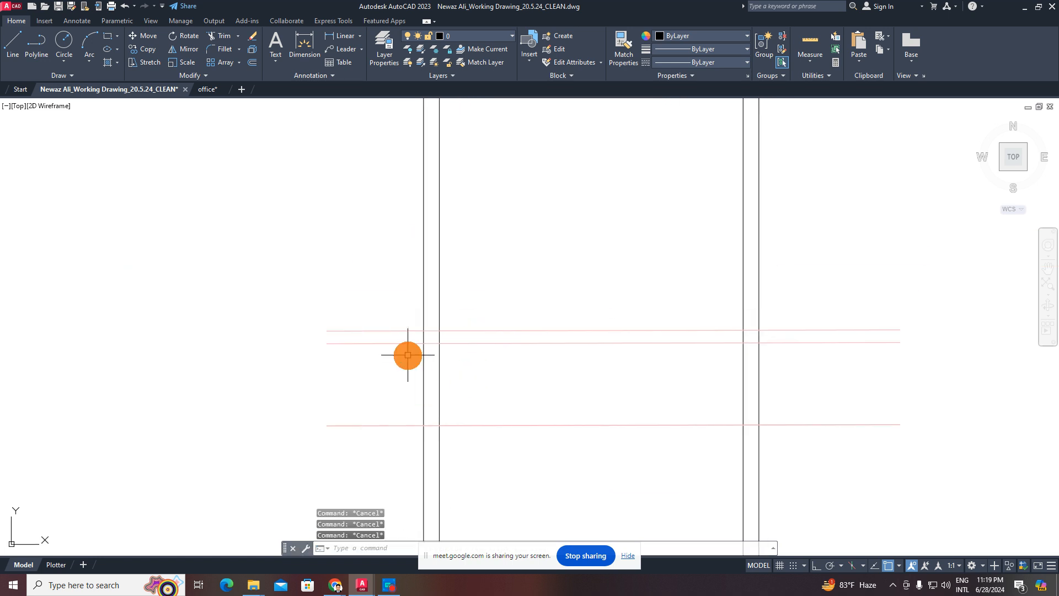
# - Trim the two countertop lines back to the inner faces of both side walls
pyautogui.press('Return')
pyautogui.moveTo(374, 300)
pyautogui.mouseDown()
pyautogui.moveTo(391, 339)
pyautogui.moveTo(432, 363)
pyautogui.mouseUp()
pyautogui.scroll(3, 437, 346)
pyautogui.moveTo(416, 258); pyautogui.dragTo(417, 362)
pyautogui.scroll(-3, 436, 384)
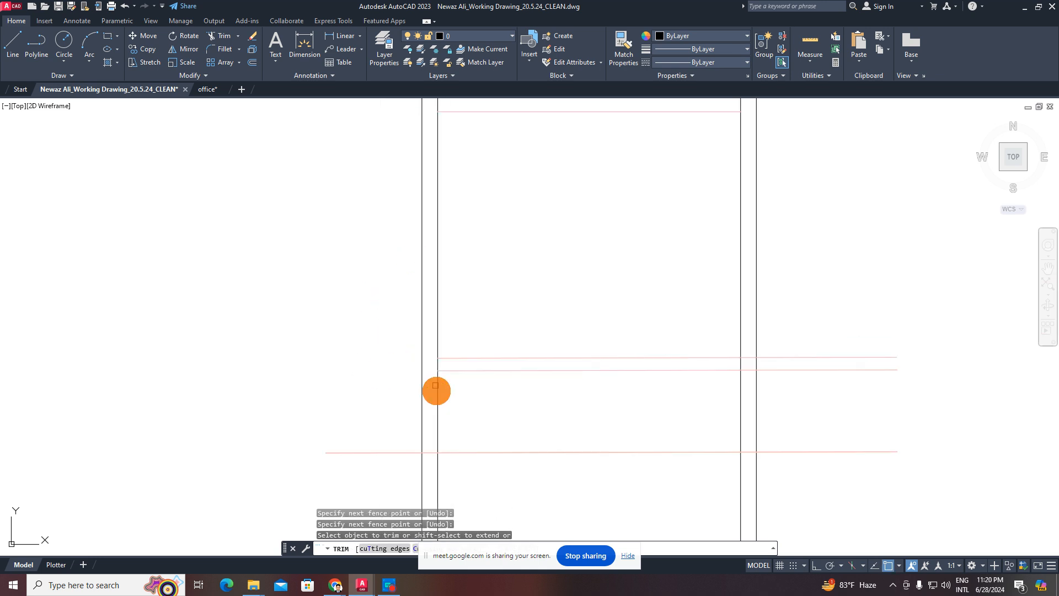
pyautogui.moveTo(747, 400); pyautogui.dragTo(627, 415, button='middle')
pyautogui.moveTo(745, 338); pyautogui.dragTo(740, 421)
pyautogui.scroll(3, 626, 388)
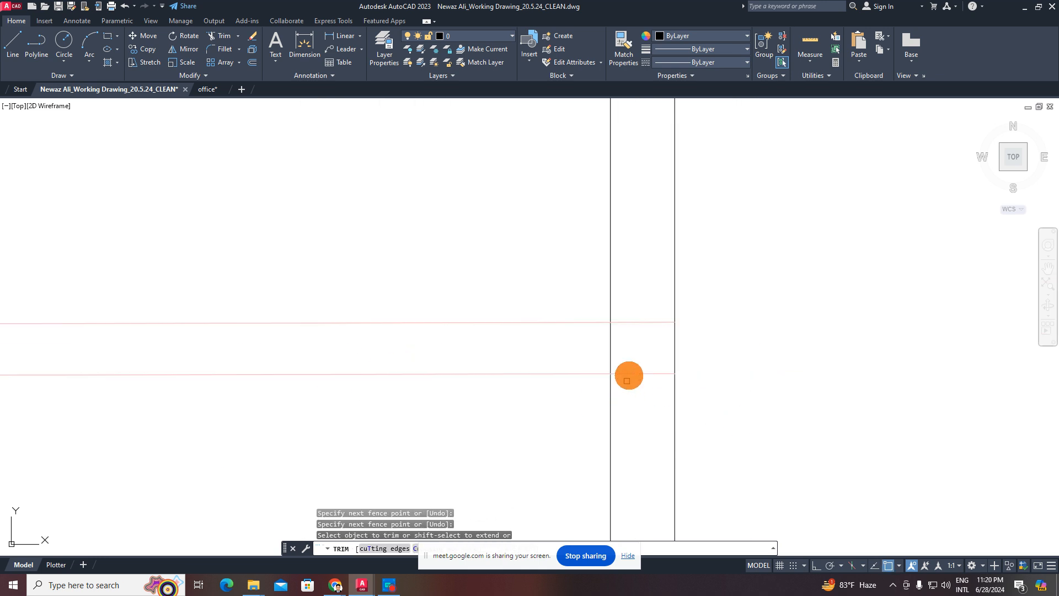
pyautogui.moveTo(635, 297); pyautogui.dragTo(641, 430)
pyautogui.scroll(-4, 634, 414)
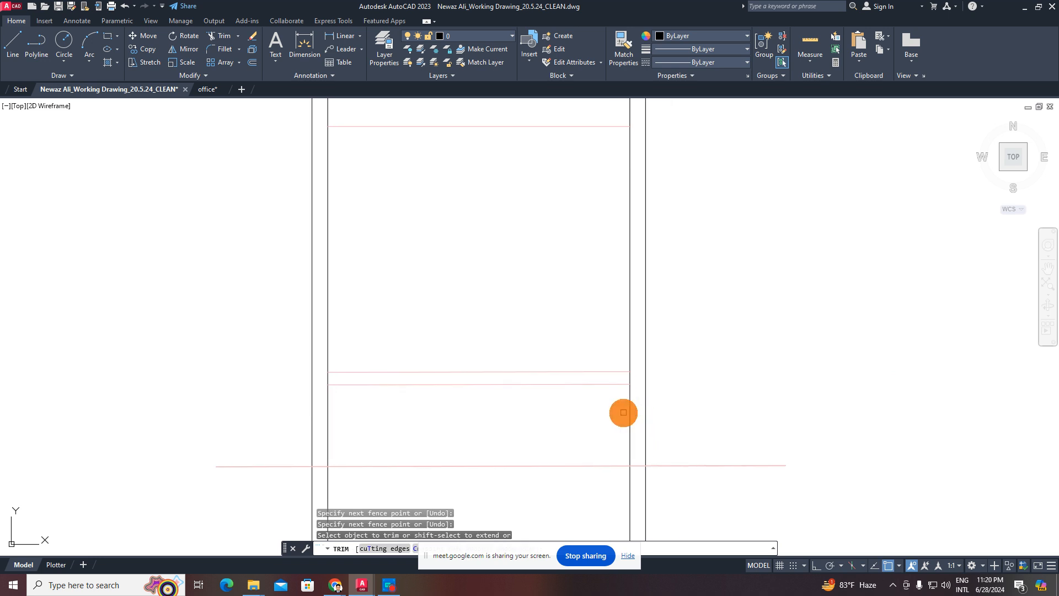
# - Measure the vertical gap between the trimmed countertop lines at the left wall's inner face with a linear dimension
pyautogui.moveTo(619, 418); pyautogui.dragTo(649, 334, button='middle')
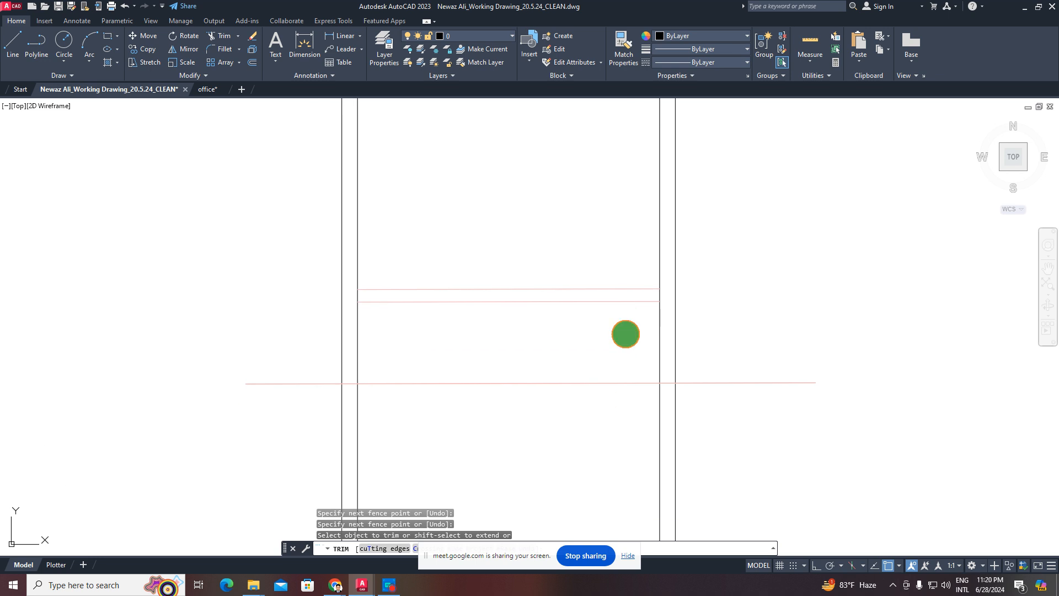
pyautogui.scroll(4, 334, 389)
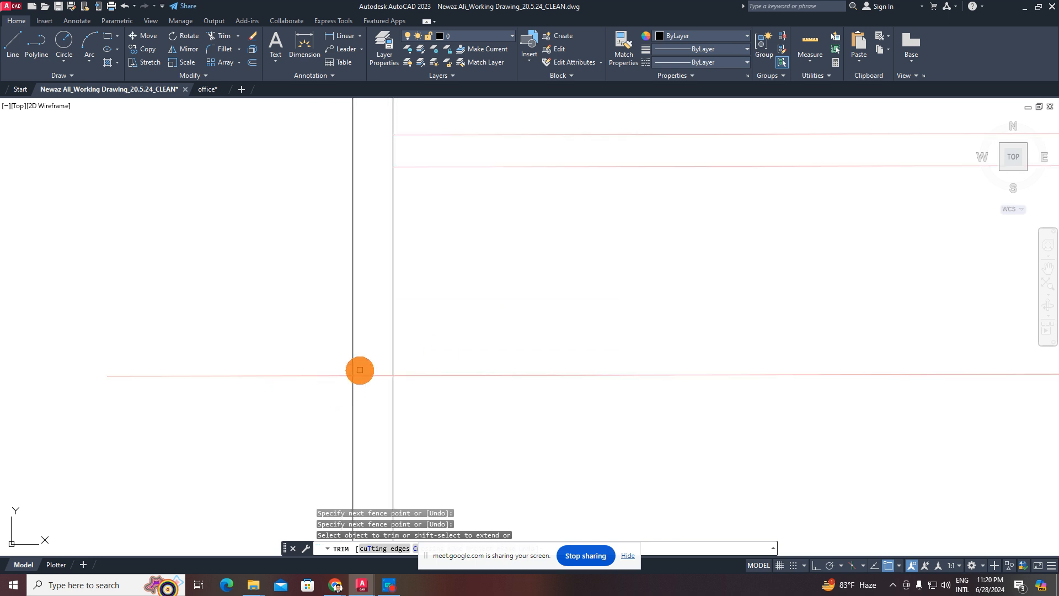
pyautogui.scroll(-4, 363, 368)
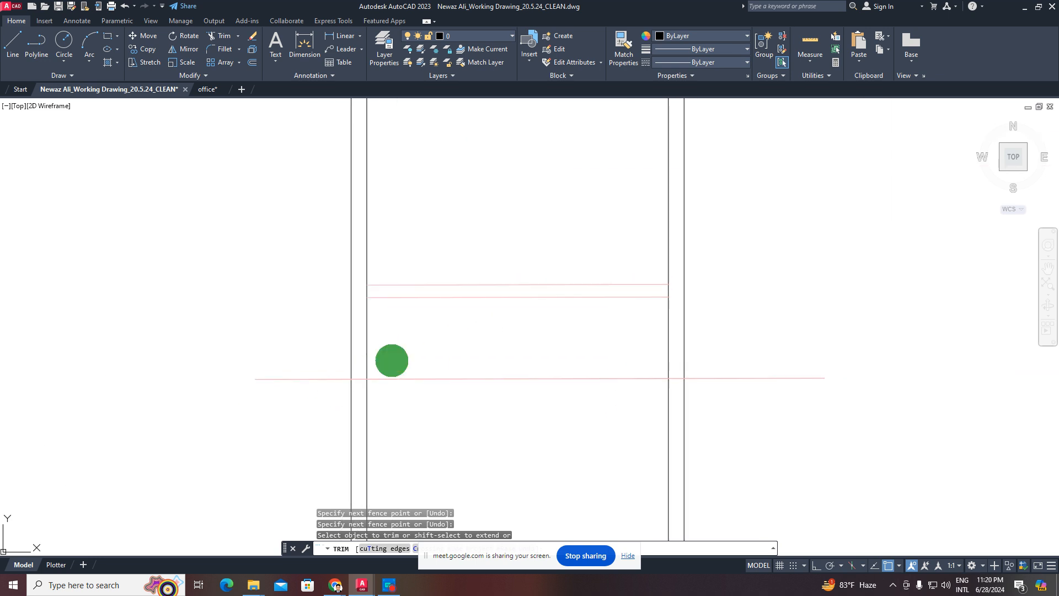
pyautogui.click(334, 34)
pyautogui.scroll(4, 346, 313)
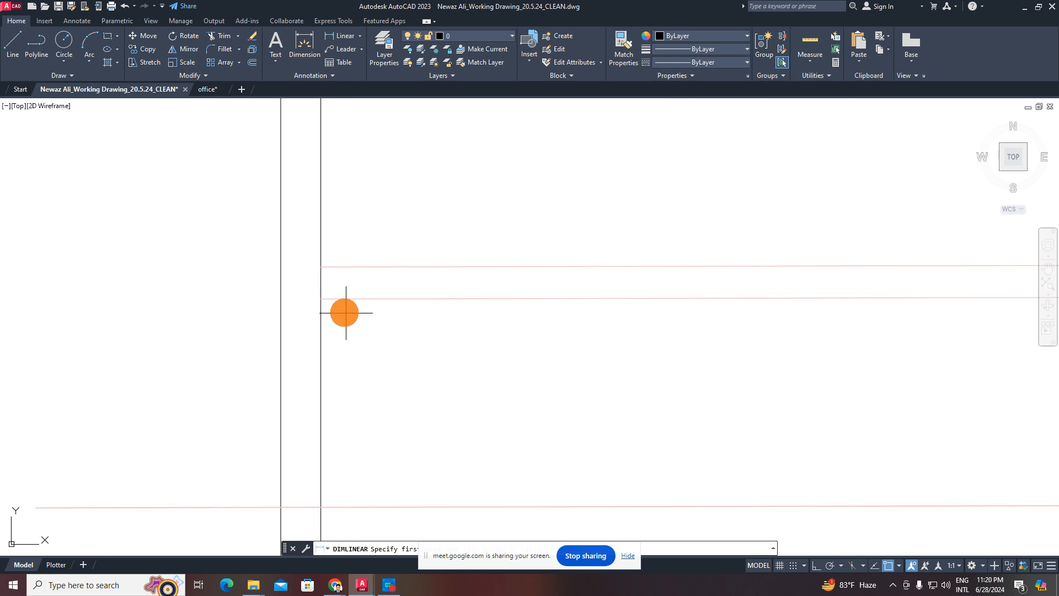
pyautogui.click(321, 299)
pyautogui.click(322, 266)
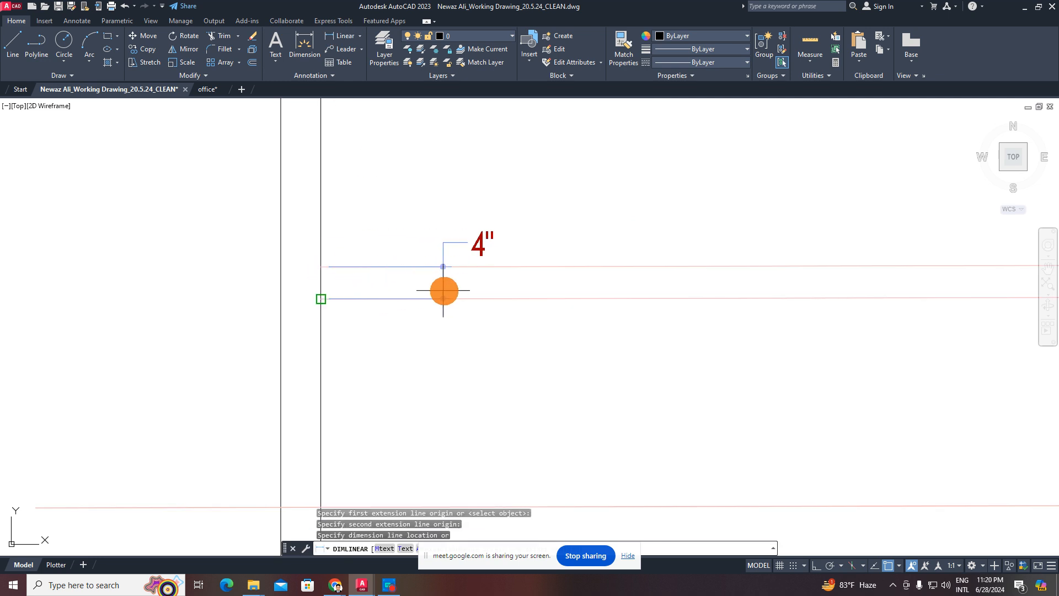
pyautogui.press('Escape')
pyautogui.scroll(-6, 496, 331)
pyautogui.scroll(2, 518, 392)
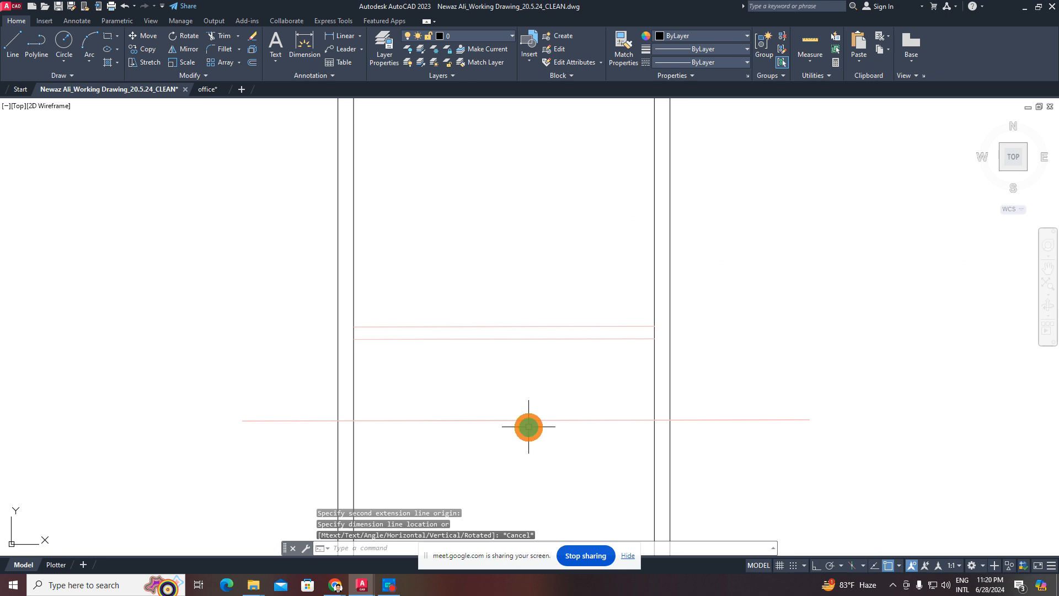
pyautogui.moveTo(457, 411)
pyautogui.mouseDown(button='middle')
pyautogui.moveTo(516, 399)
pyautogui.moveTo(495, 426)
pyautogui.mouseUp(button='middle')
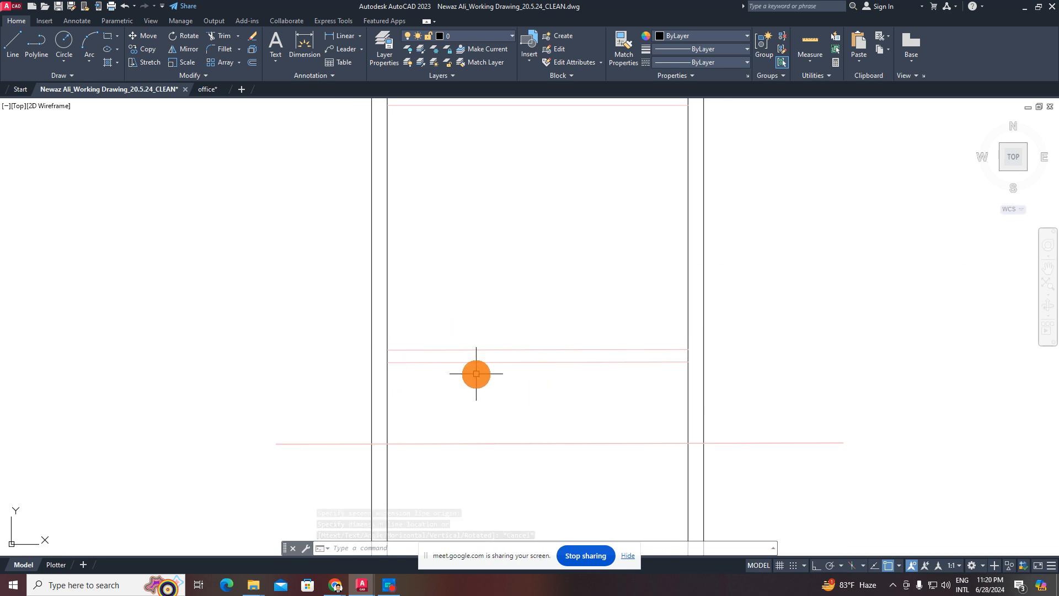
pyautogui.click(338, 36)
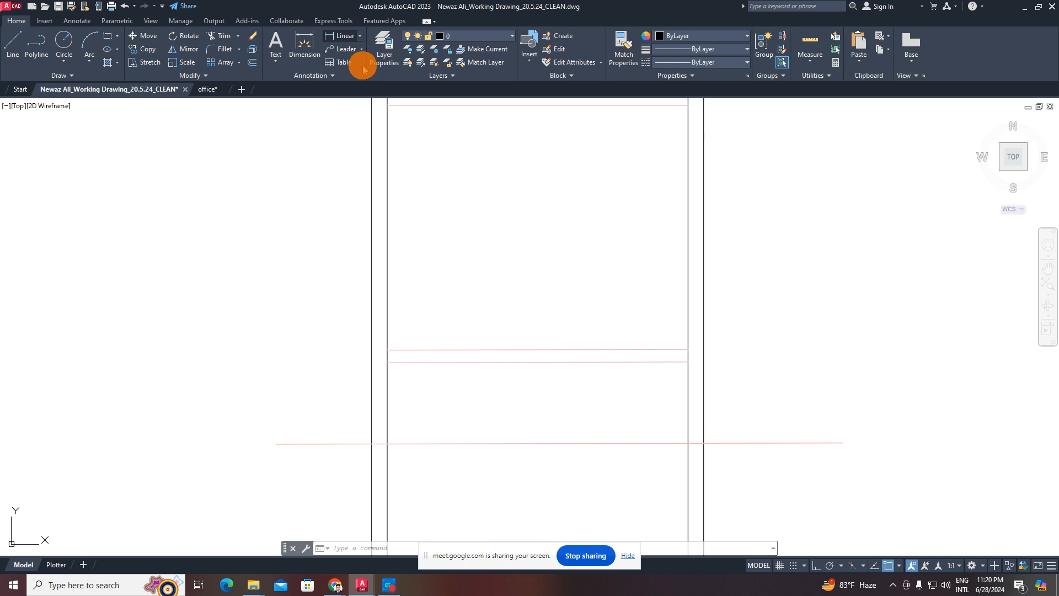
pyautogui.click(382, 358)
pyautogui.press('Escape')
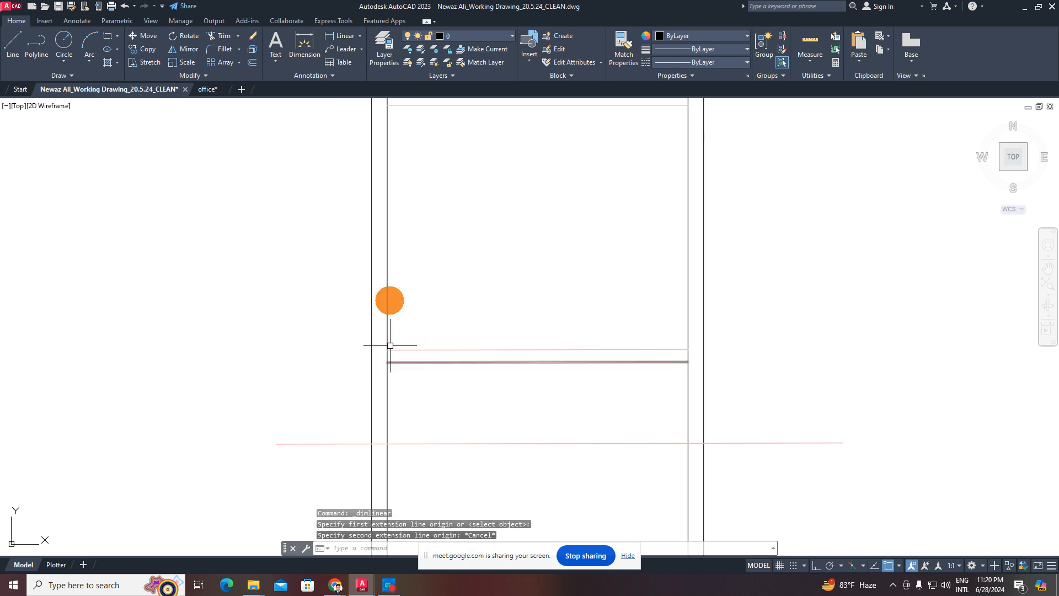
# - Dimension the countertop's full length between the side walls, placing the linear dimension just above its top line
pyautogui.click(343, 39)
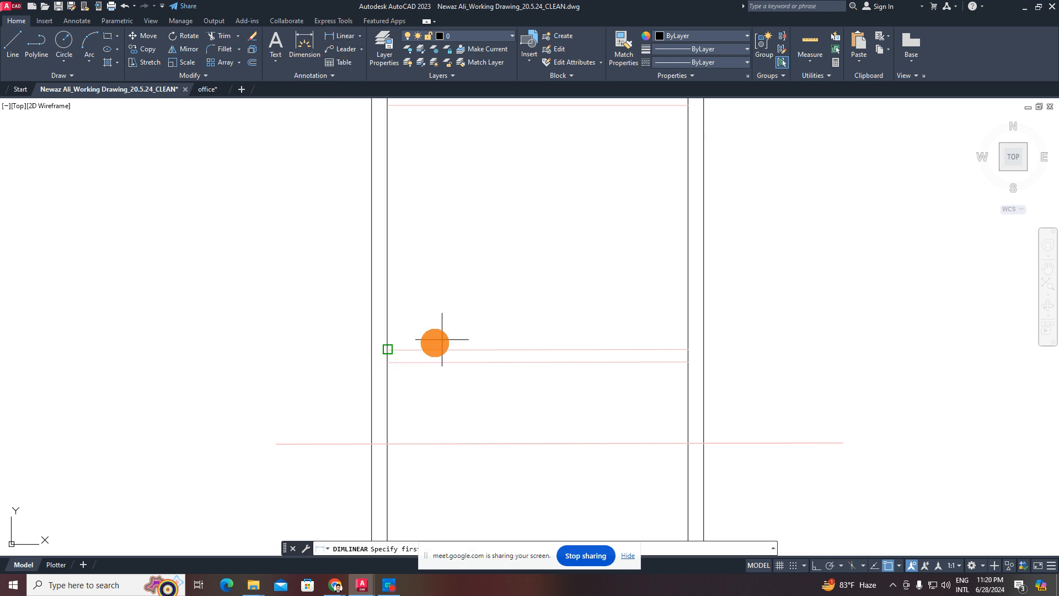
pyautogui.click(388, 362)
pyautogui.click(688, 362)
pyautogui.scroll(4, 568, 390)
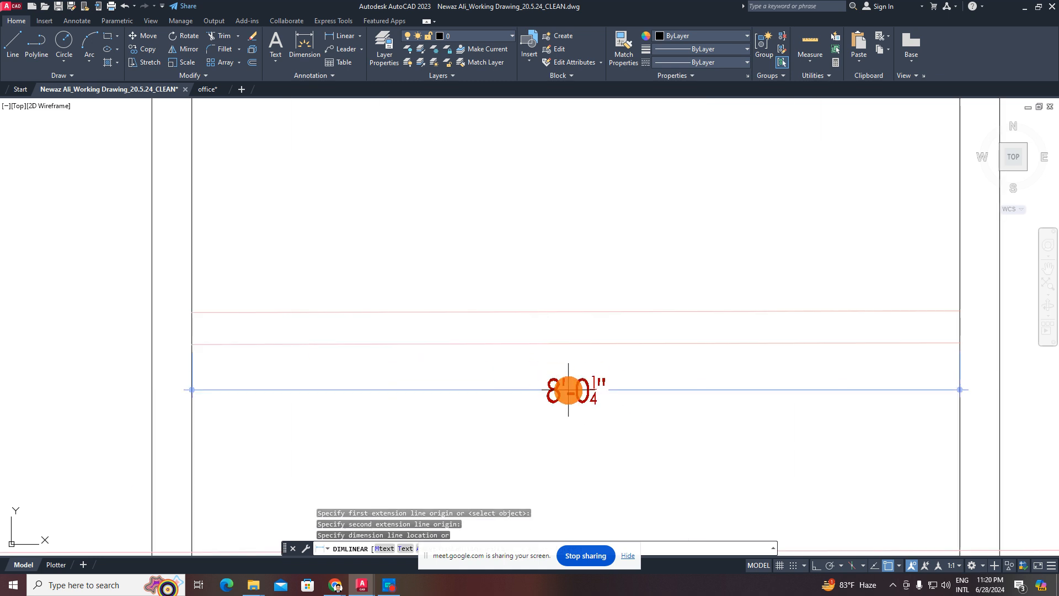
pyautogui.click(574, 258)
pyautogui.scroll(-4, 572, 304)
pyautogui.press('Escape')
pyautogui.press('Escape')
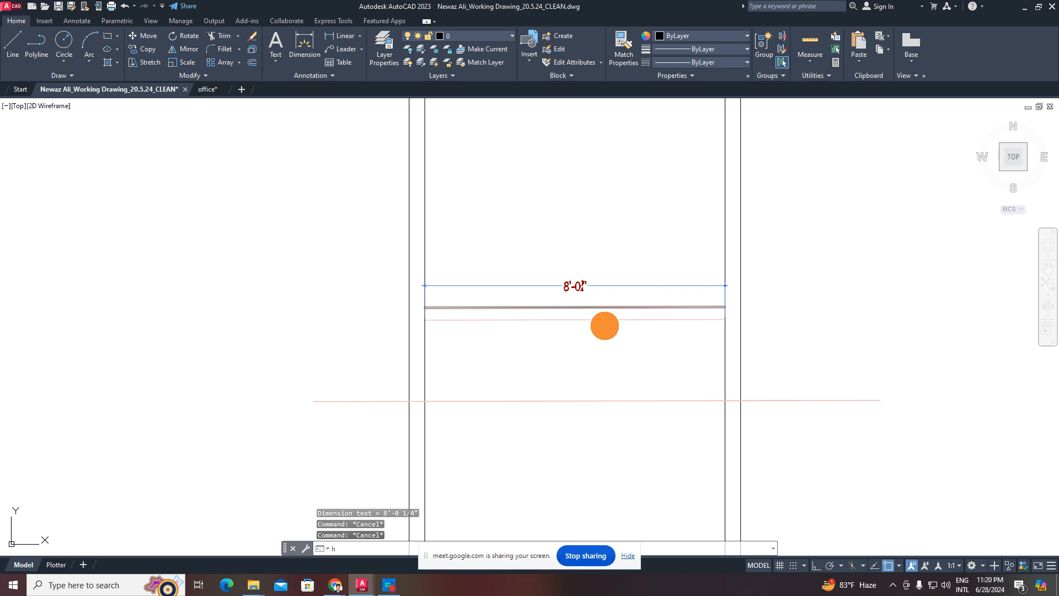
# - Hatch the strip between the countertop's top and underside lines
pyautogui.press('Return')
pyautogui.scroll(5, 606, 330)
pyautogui.click(589, 265)
pyautogui.scroll(-5, 588, 273)
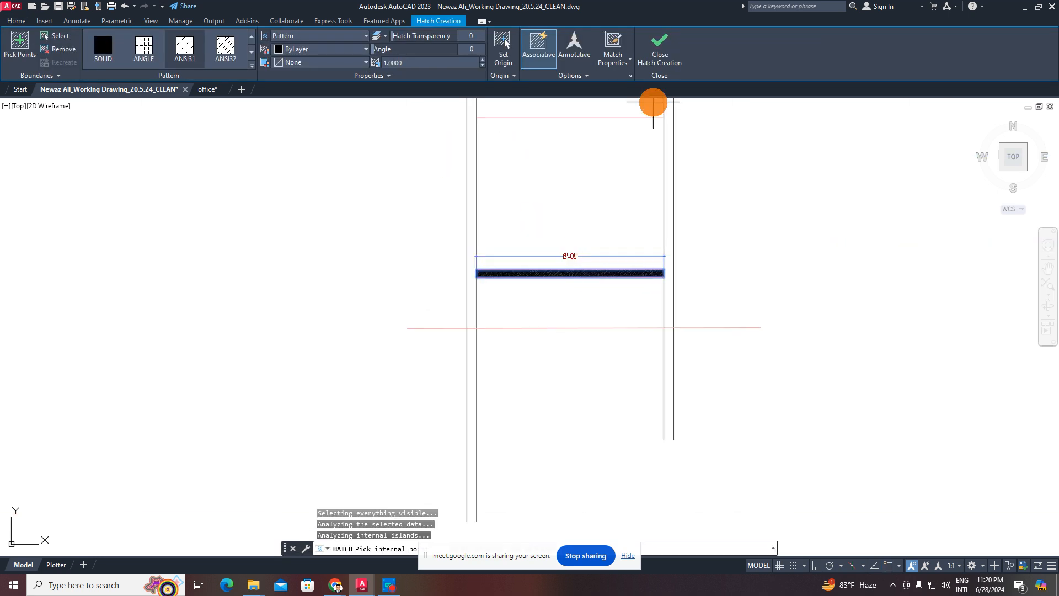
# - Finish hatching the narrow strip between the two walls below the 8'-0 1/4" dimension
pyautogui.click(662, 48)
pyautogui.scroll(4, 601, 309)
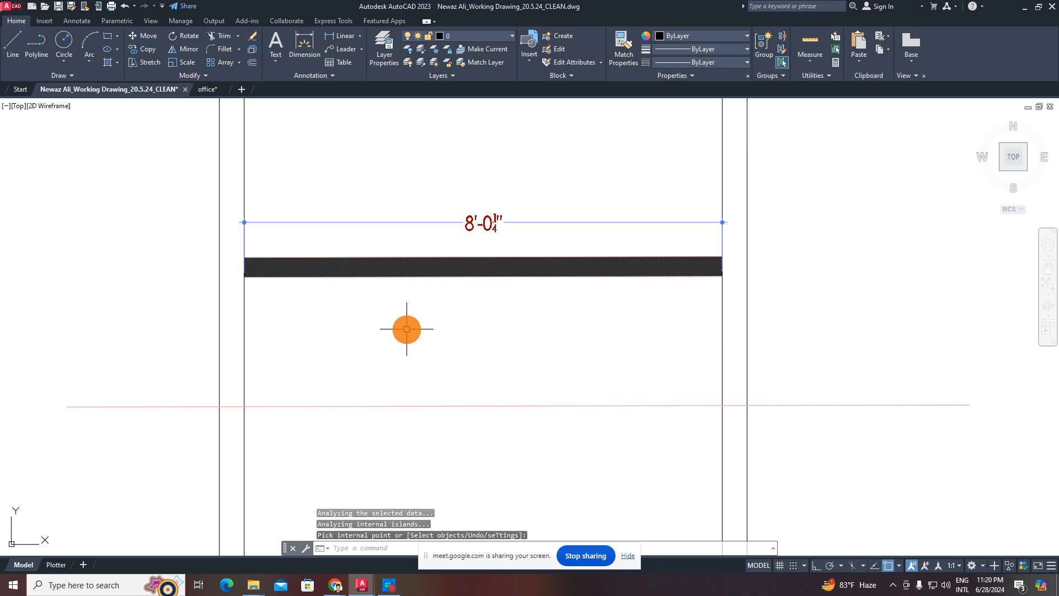
pyautogui.moveTo(406, 328)
pyautogui.mouseDown(button='middle')
pyautogui.moveTo(572, 330)
pyautogui.moveTo(513, 345)
pyautogui.mouseUp(button='middle')
pyautogui.press('Escape')
pyautogui.moveTo(601, 297)
pyautogui.mouseDown(button='middle')
pyautogui.moveTo(508, 360)
pyautogui.moveTo(517, 293)
pyautogui.mouseUp(button='middle')
pyautogui.scroll(-1, 507, 339)
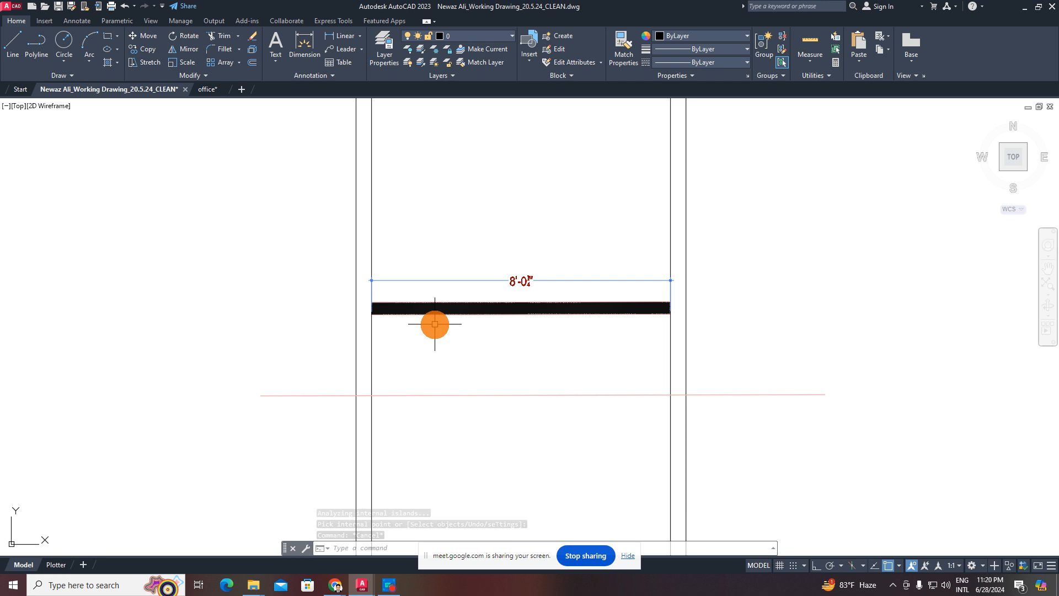
pyautogui.scroll(-6, 435, 325)
pyautogui.moveTo(433, 333); pyautogui.dragTo(432, 378, button='middle')
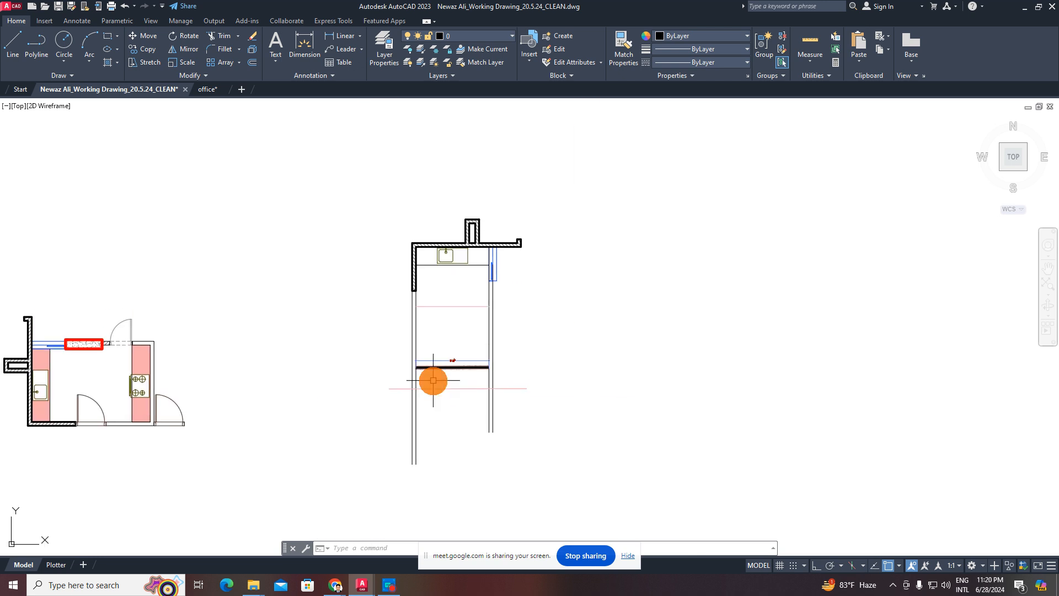
pyautogui.scroll(4, 433, 384)
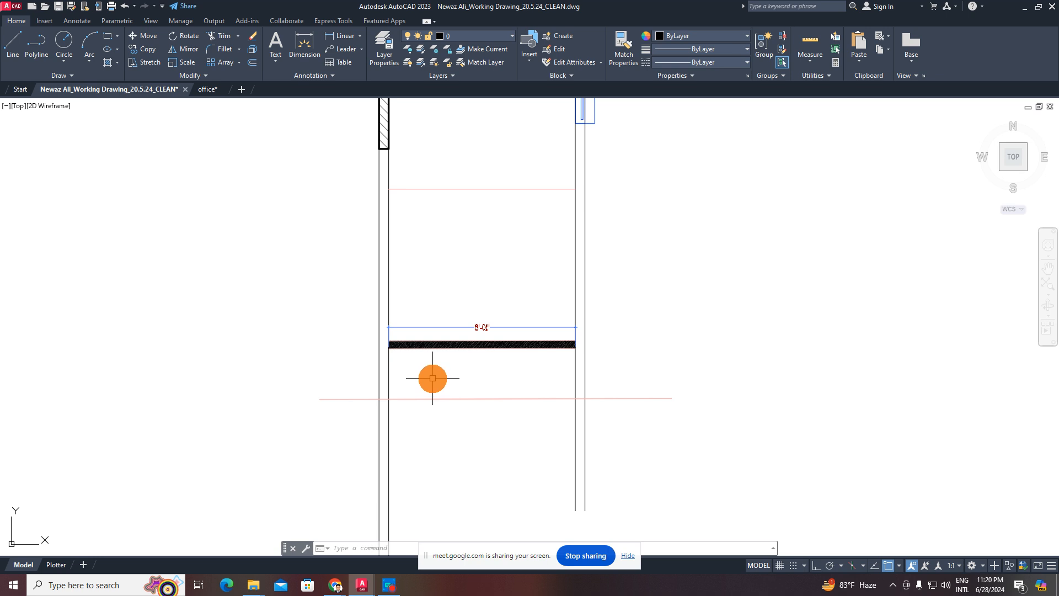
pyautogui.moveTo(429, 380); pyautogui.dragTo(480, 384, button='middle')
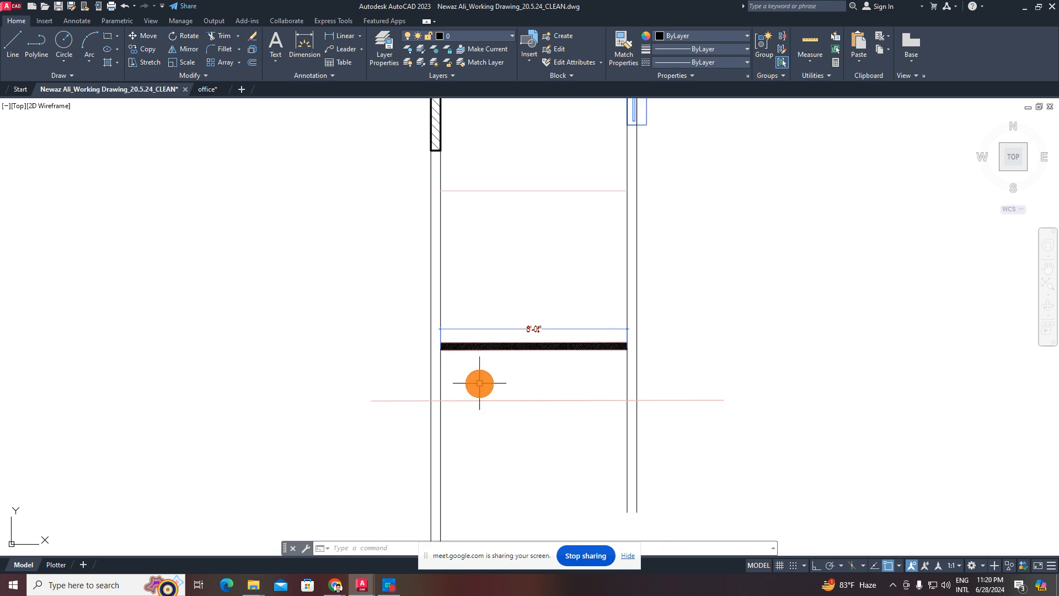
pyautogui.scroll(4, 462, 383)
pyautogui.press('Escape')
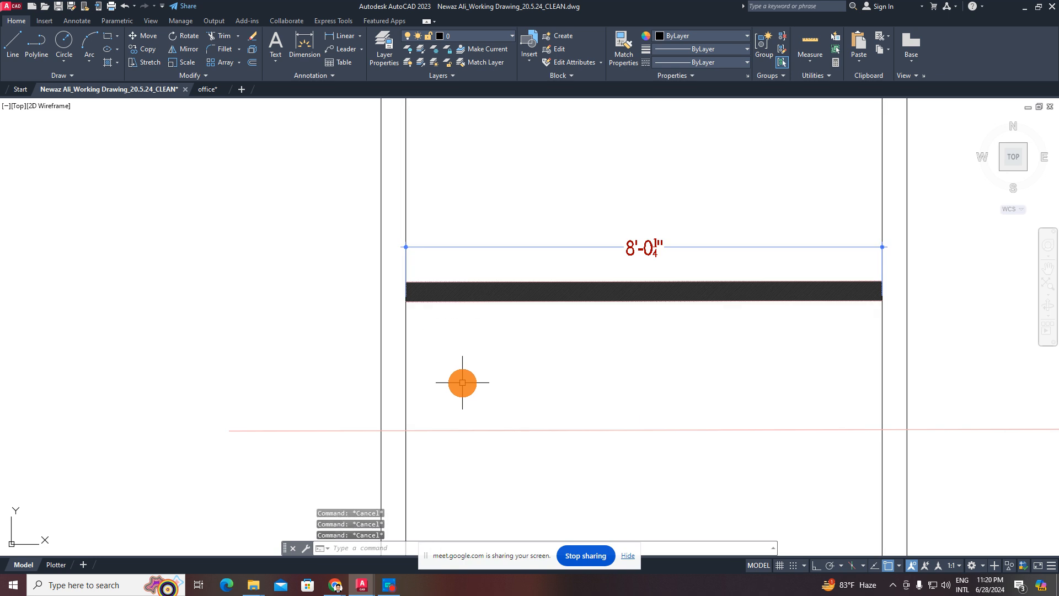
pyautogui.moveTo(502, 383); pyautogui.dragTo(437, 370, button='middle')
pyautogui.scroll(-2, 437, 371)
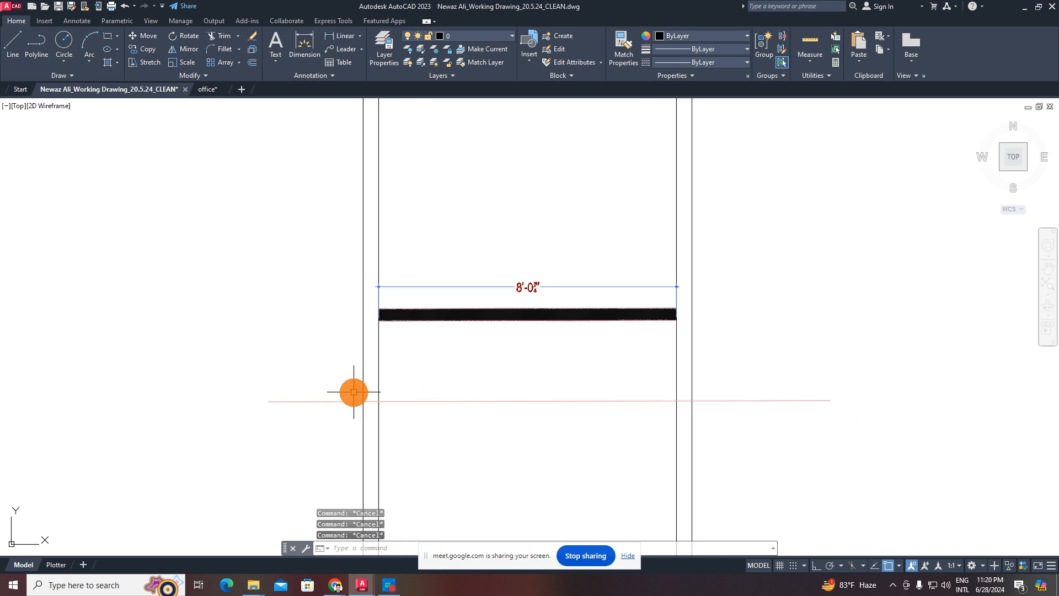
# - Trim the left overhang of the long red line back to the outer face of the left wall
pyautogui.write('tr')
pyautogui.press('Return')
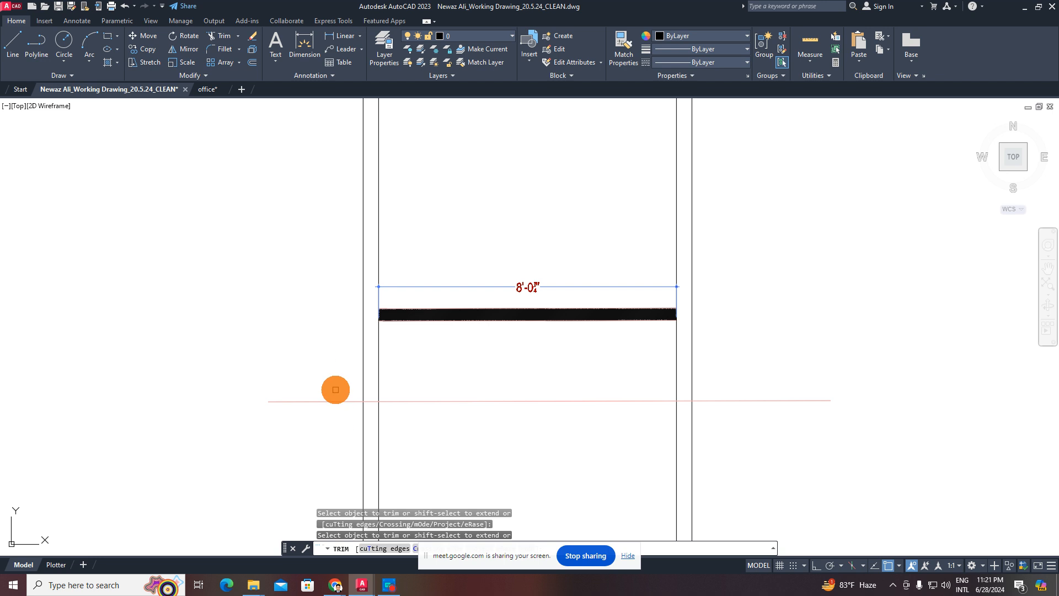
pyautogui.click(336, 390)
pyautogui.click(343, 436)
pyautogui.scroll(3, 372, 400)
pyautogui.click(388, 369)
pyautogui.click(369, 391)
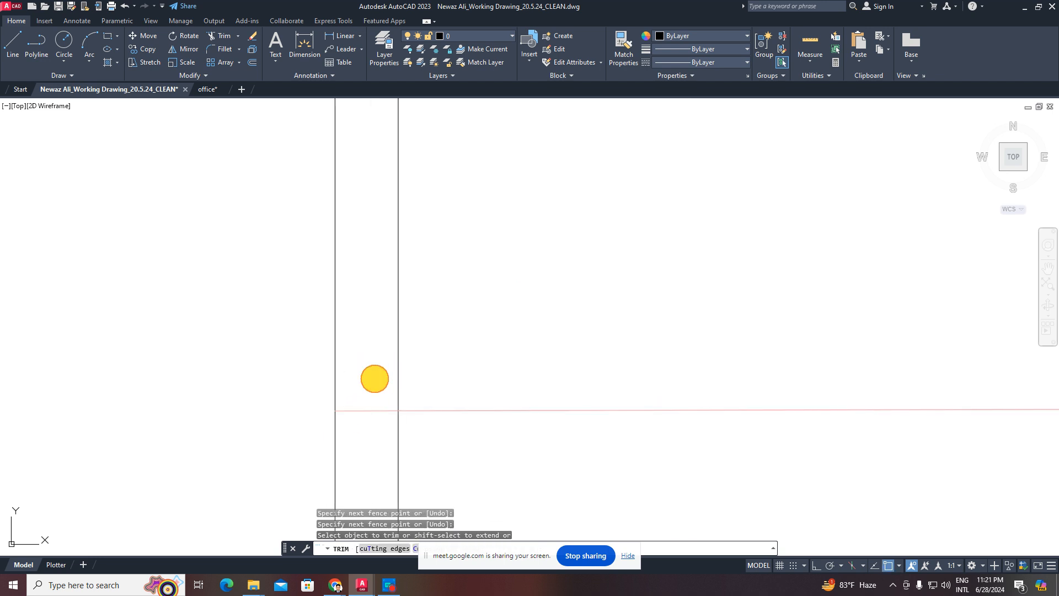
# - Trim away the parts of the wall lines that extend below the red line
pyautogui.scroll(-2, 387, 388)
pyautogui.moveTo(410, 426); pyautogui.dragTo(414, 303, button='middle')
pyautogui.scroll(-4, 417, 328)
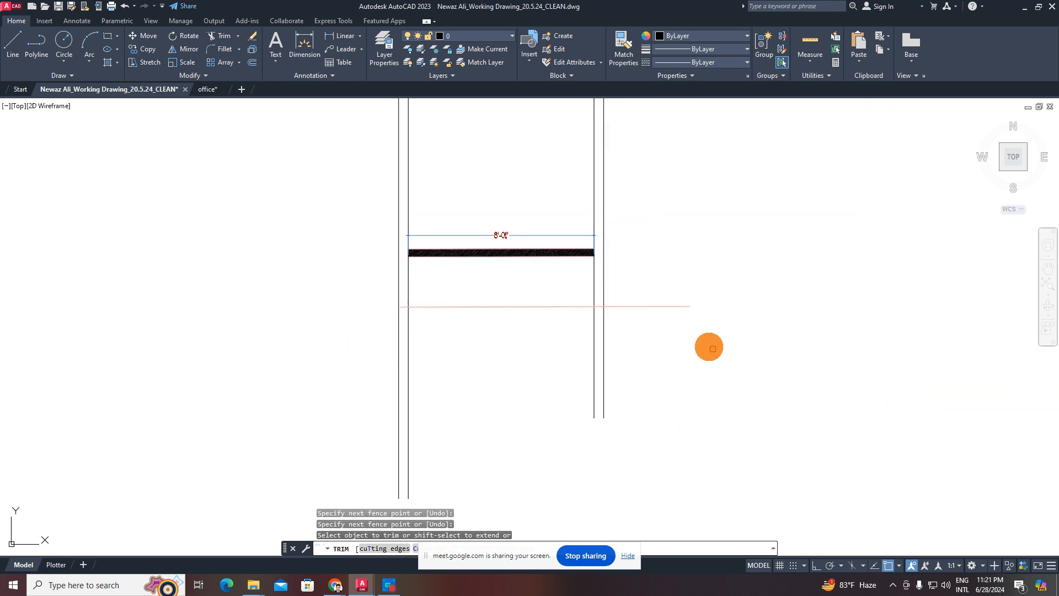
pyautogui.click(665, 332)
pyautogui.click(595, 338)
pyautogui.press('Return')
pyautogui.scroll(4, 482, 314)
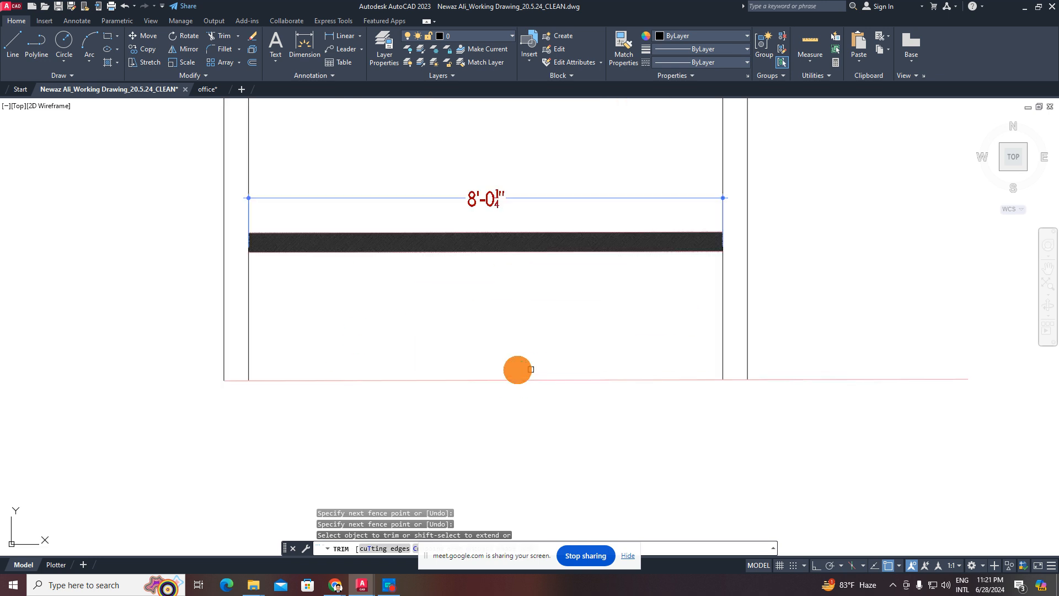
pyautogui.press('Escape')
# - Move the red line horizontally to the left so that it overhangs the outer faces of both walls
pyautogui.click(535, 324)
pyautogui.click(444, 432)
pyautogui.moveTo(521, 431); pyautogui.dragTo(584, 357, button='middle')
pyautogui.write('m')
pyautogui.press('Return')
pyautogui.click(674, 391)
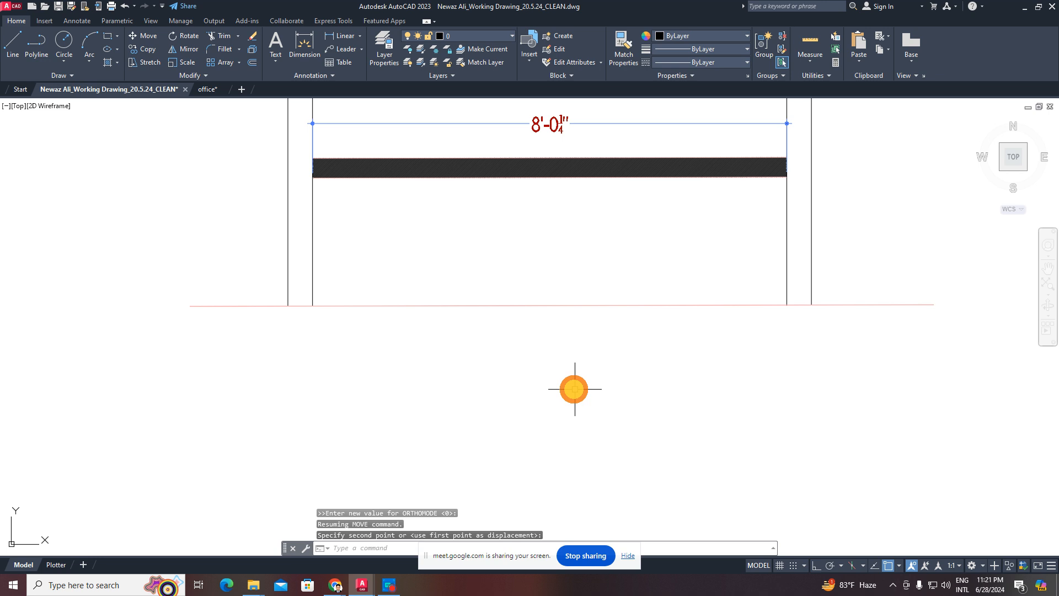
pyautogui.scroll(-4, 577, 346)
pyautogui.press('Escape')
pyautogui.scroll(4, 557, 370)
pyautogui.press('Escape')
pyautogui.press('Escape')
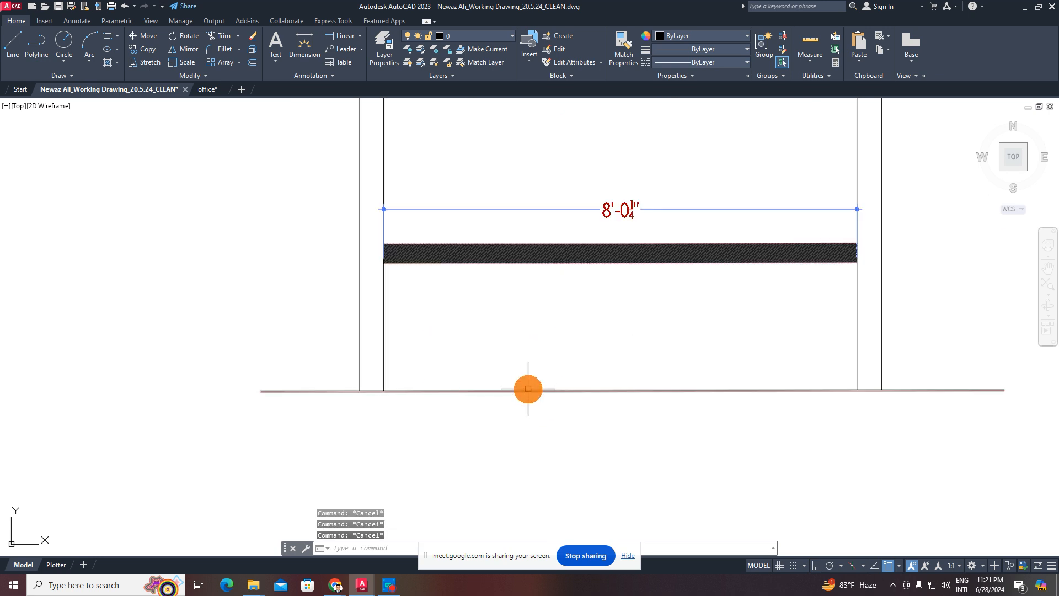
pyautogui.moveTo(528, 382); pyautogui.dragTo(485, 413, button='middle')
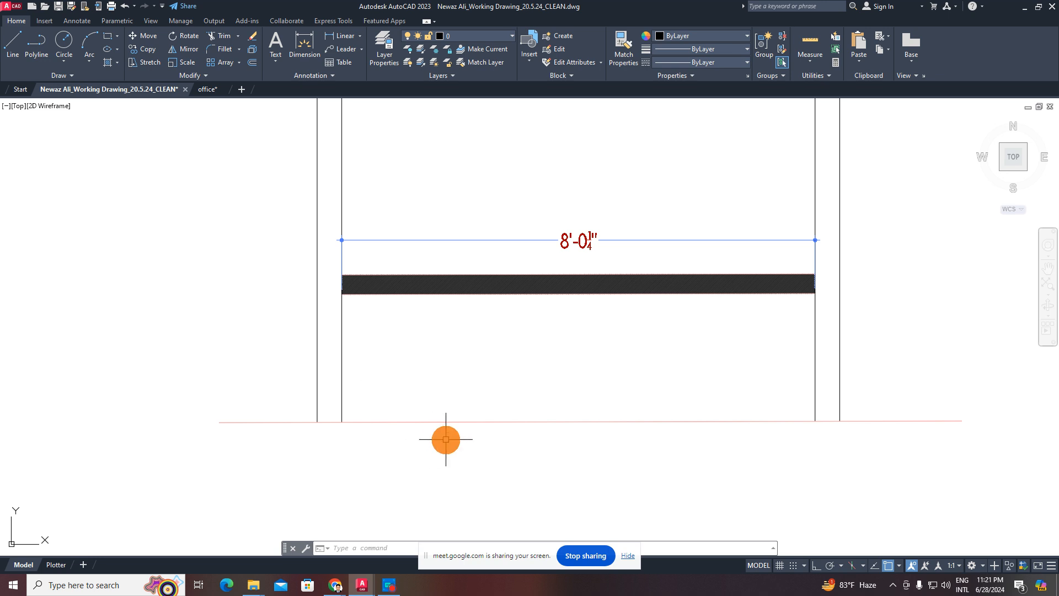
# - Draw a short line downward from the lower end of the left wall's inner face
pyautogui.moveTo(414, 386); pyautogui.dragTo(420, 358, button='middle')
pyautogui.press('Escape')
pyautogui.press('Escape')
pyautogui.press('Escape')
pyautogui.write('l')
pyautogui.press('Return')
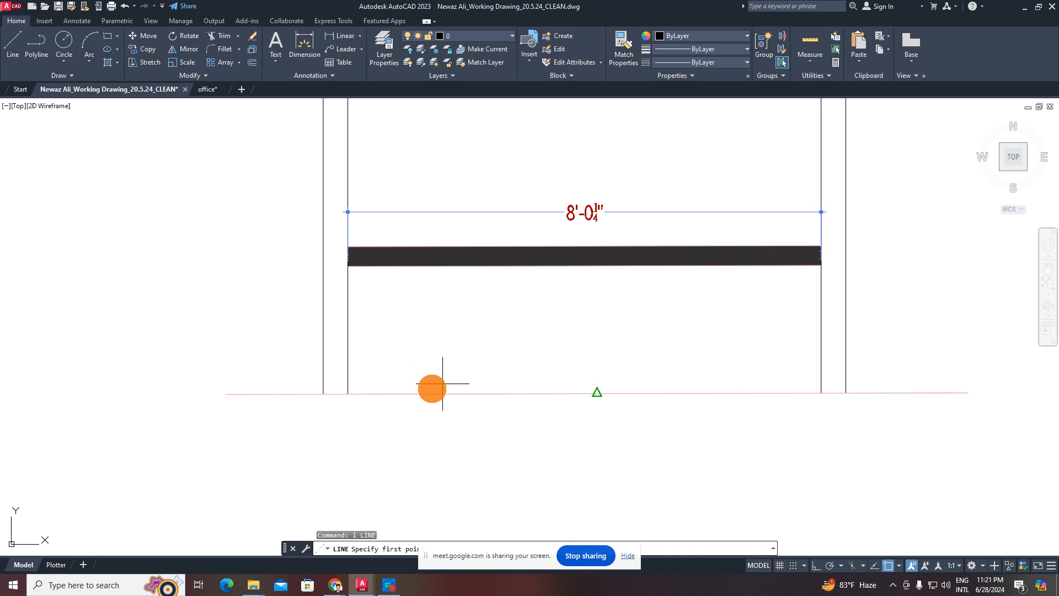
pyautogui.click(347, 394)
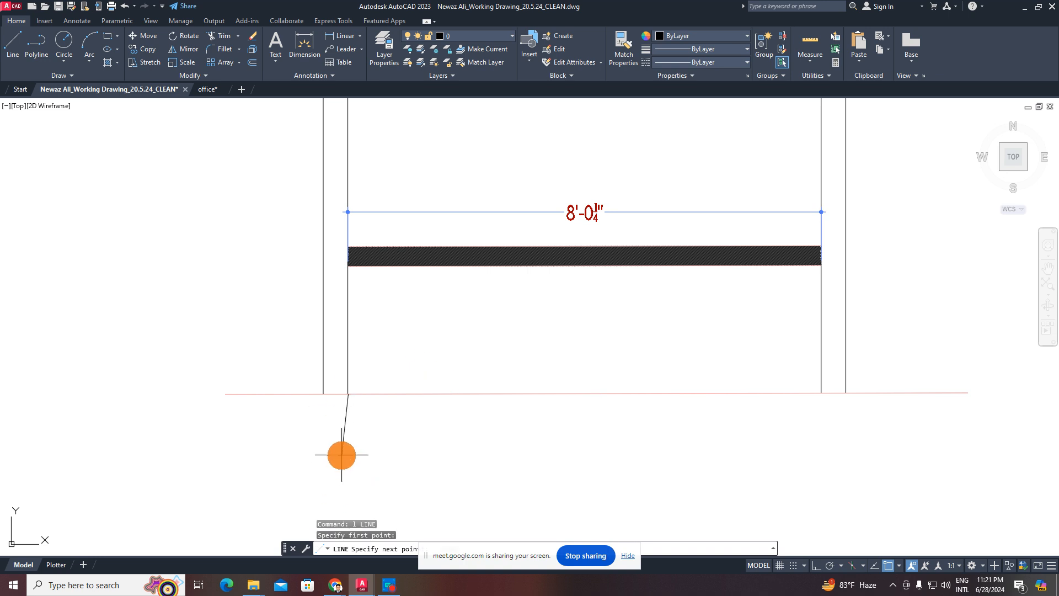
pyautogui.moveTo(341, 454); pyautogui.dragTo(357, 378, button='middle')
pyautogui.click(362, 433)
pyautogui.press('Escape')
# - Delete the short line below the left wall's inner face
pyautogui.click(417, 354)
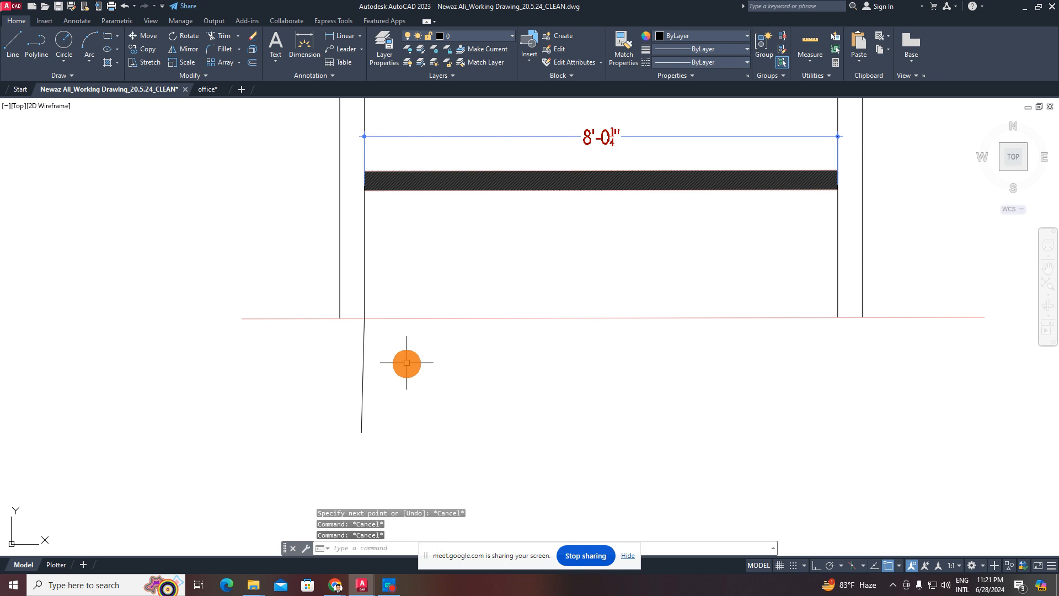
pyautogui.click(305, 432)
pyautogui.press('Delete')
pyautogui.press('Escape')
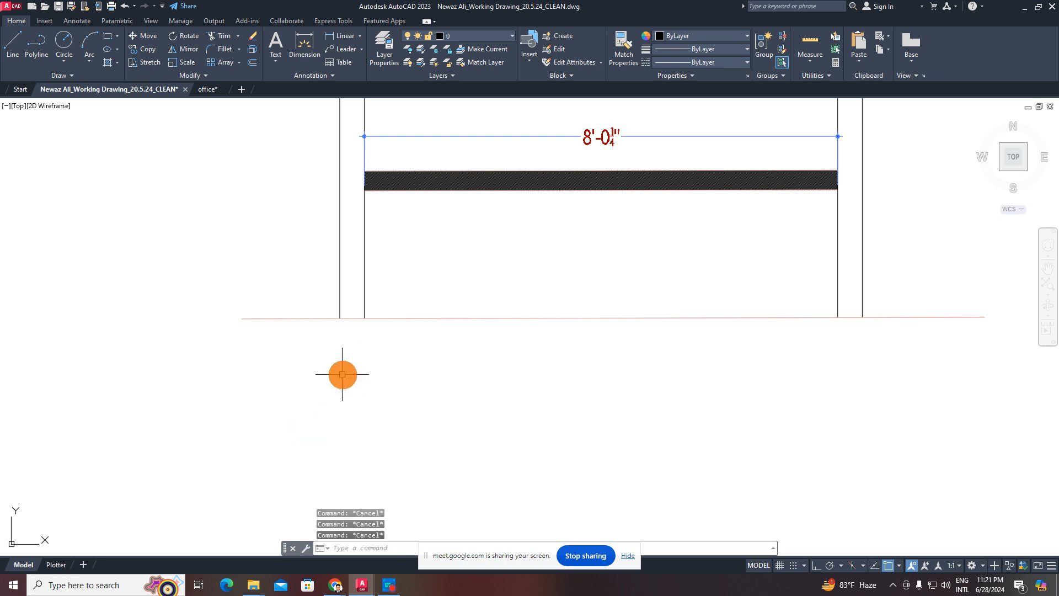
pyautogui.moveTo(343, 373); pyautogui.dragTo(347, 390, button='middle')
pyautogui.write('o')
pyautogui.press('Return')
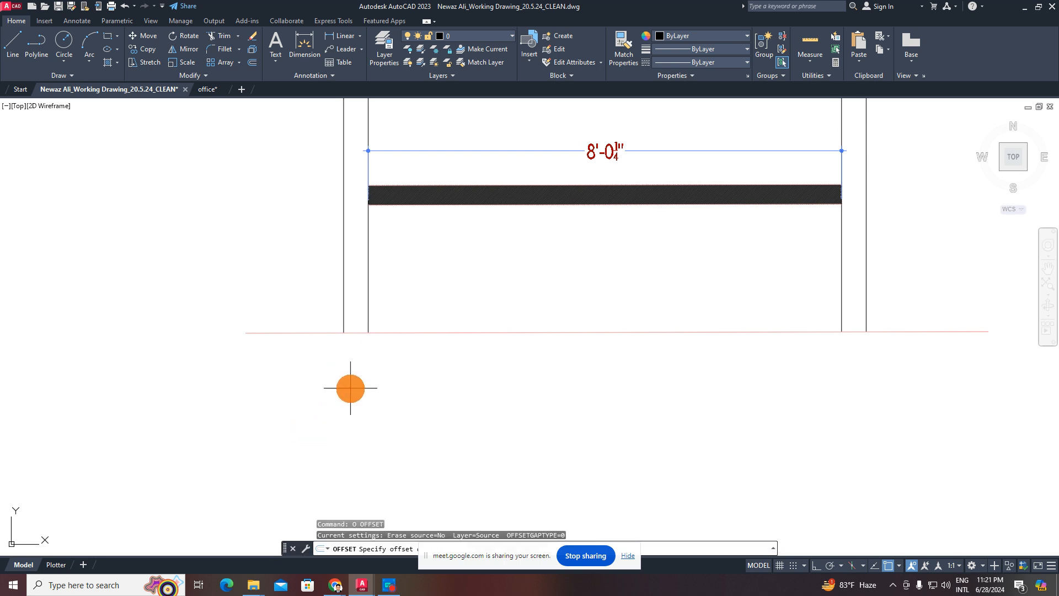
pyautogui.write('18')
pyautogui.press('Return')
pyautogui.moveTo(395, 357); pyautogui.dragTo(372, 376, button='middle')
pyautogui.press('Escape')
pyautogui.press('Escape')
# - Draw a line along the red line between the inner faces of the left and right walls
pyautogui.write('l')
pyautogui.press('Return')
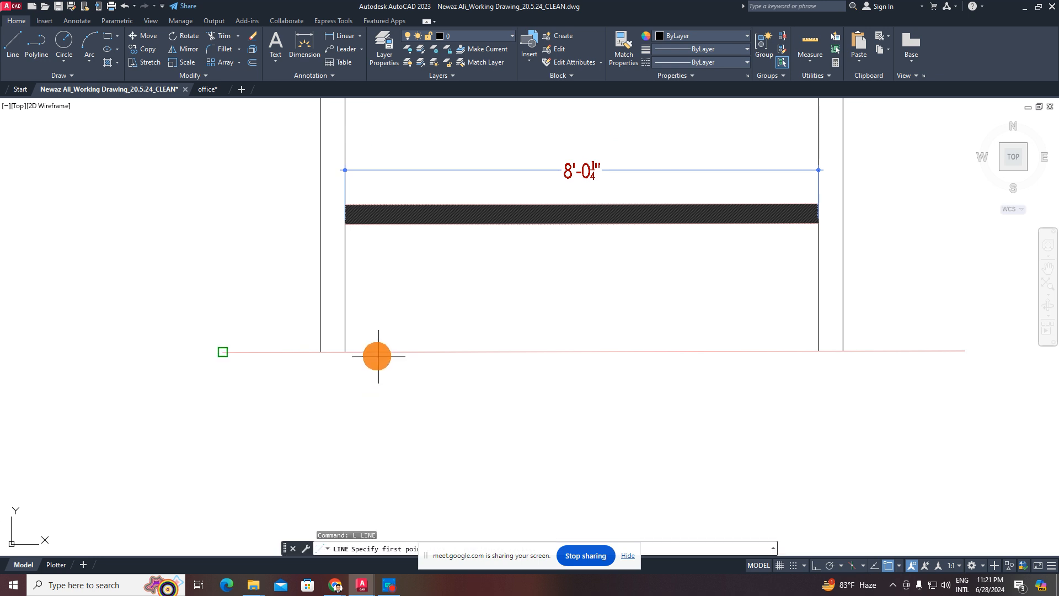
pyautogui.click(346, 351)
pyautogui.click(818, 351)
pyautogui.press('Return')
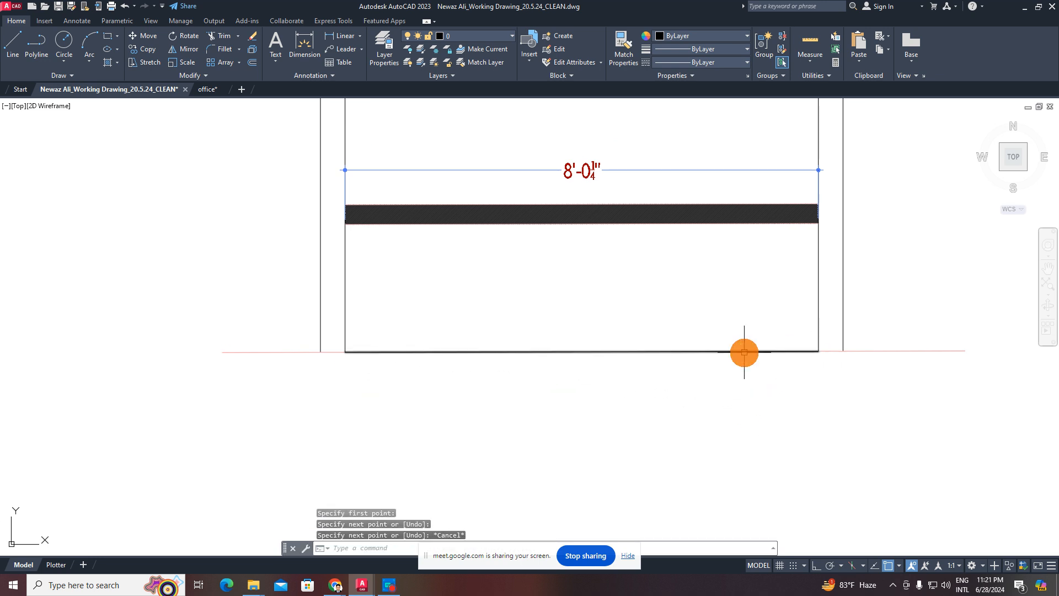
# - Move the new line straight up about 9 1/2" from the red line, with ortho on
pyautogui.click(746, 351)
pyautogui.moveTo(752, 362); pyautogui.dragTo(761, 407, button='middle')
pyautogui.write('m')
pyautogui.press('Return')
pyautogui.click(865, 321)
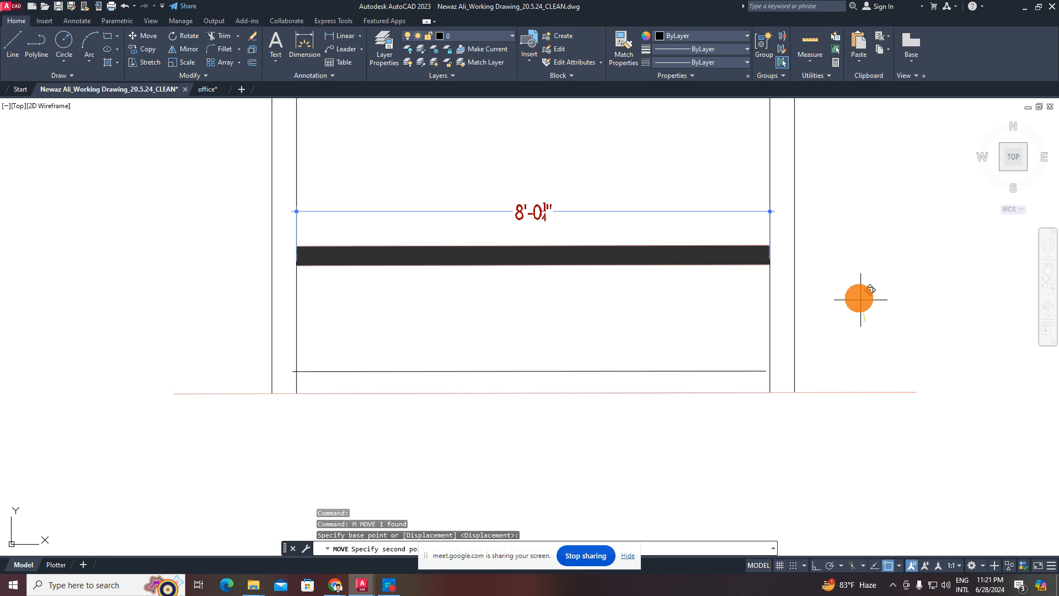
pyautogui.press('F8')
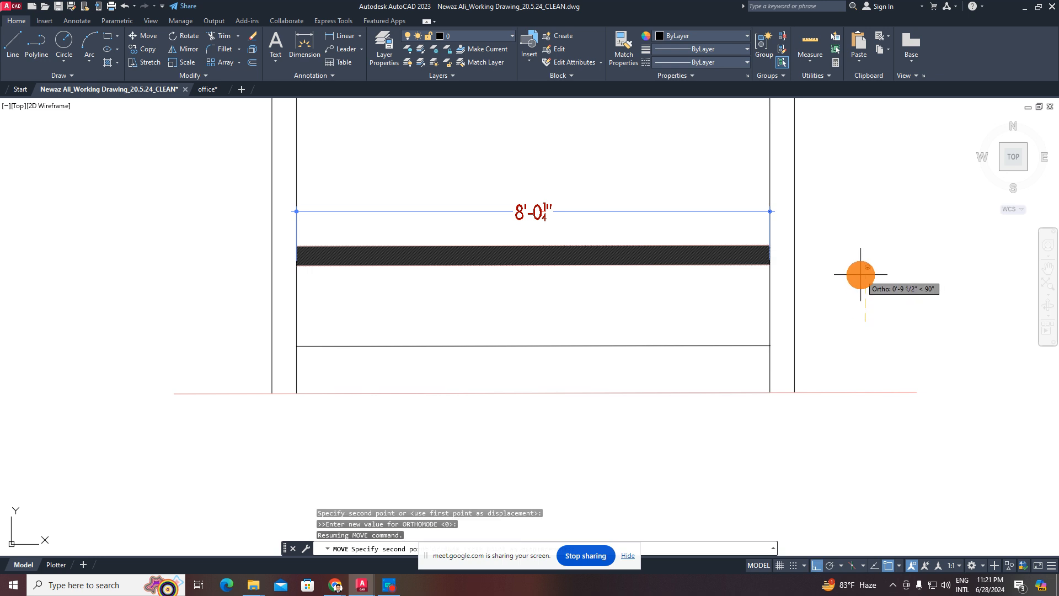
pyautogui.keyDown('shift'); pyautogui.click(861, 274); pyautogui.keyUp('shift')
pyautogui.press('Escape')
# - Divide the horizontal line between the inner wall faces into 6 equal segments with DIVIDE
pyautogui.moveTo(601, 312); pyautogui.dragTo(615, 306, button='middle')
pyautogui.click(635, 300)
pyautogui.click(589, 355)
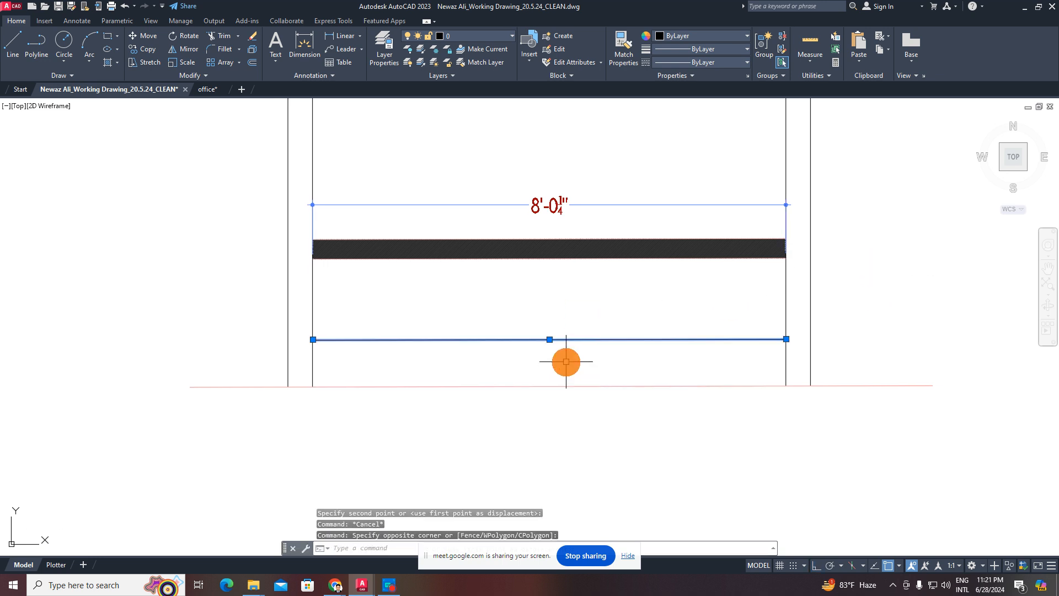
pyautogui.press('Return')
pyautogui.click(576, 338)
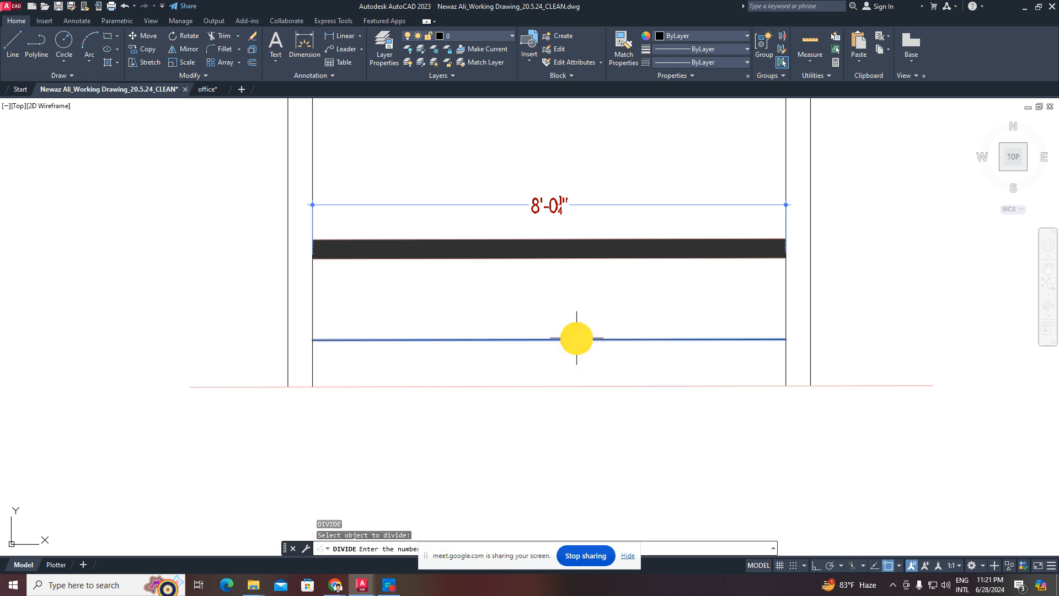
pyautogui.write('6')
pyautogui.press('Return')
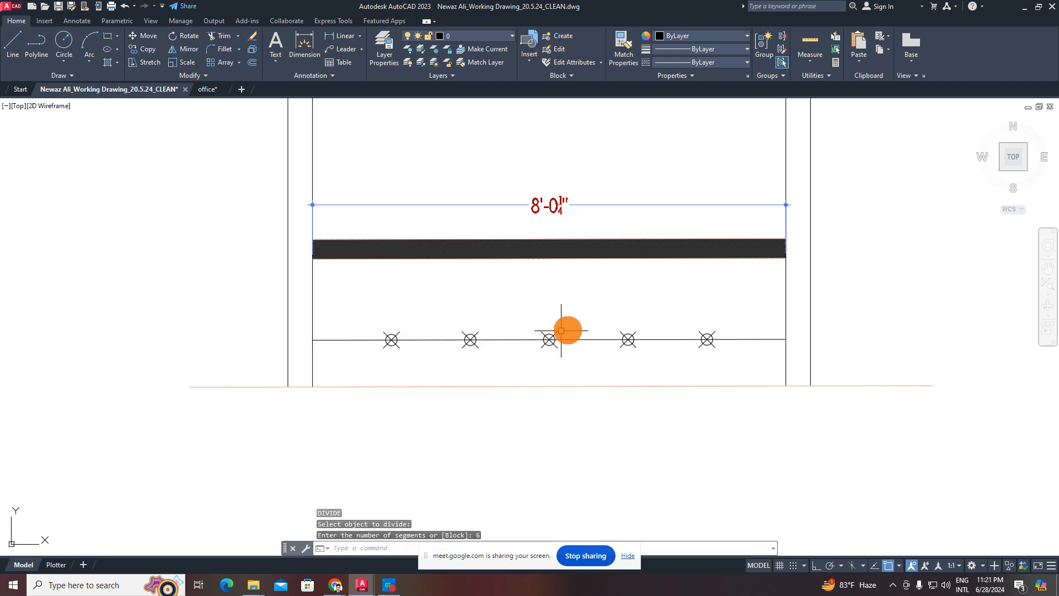
# - Delete all the division point markers from the horizontal line
pyautogui.press('Escape')
pyautogui.click(356, 313)
pyautogui.click(755, 380)
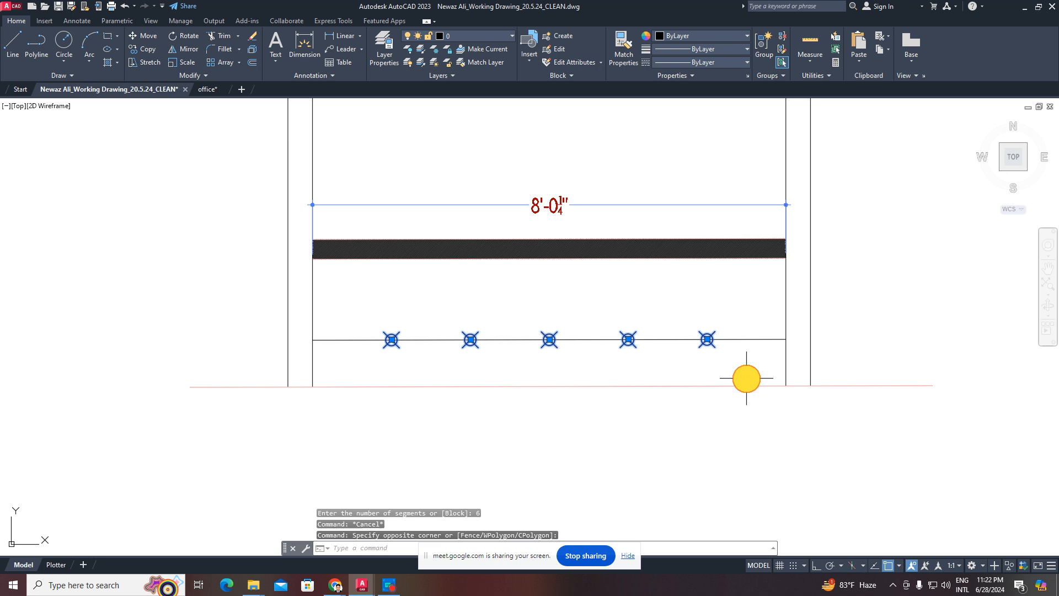
pyautogui.press('Delete')
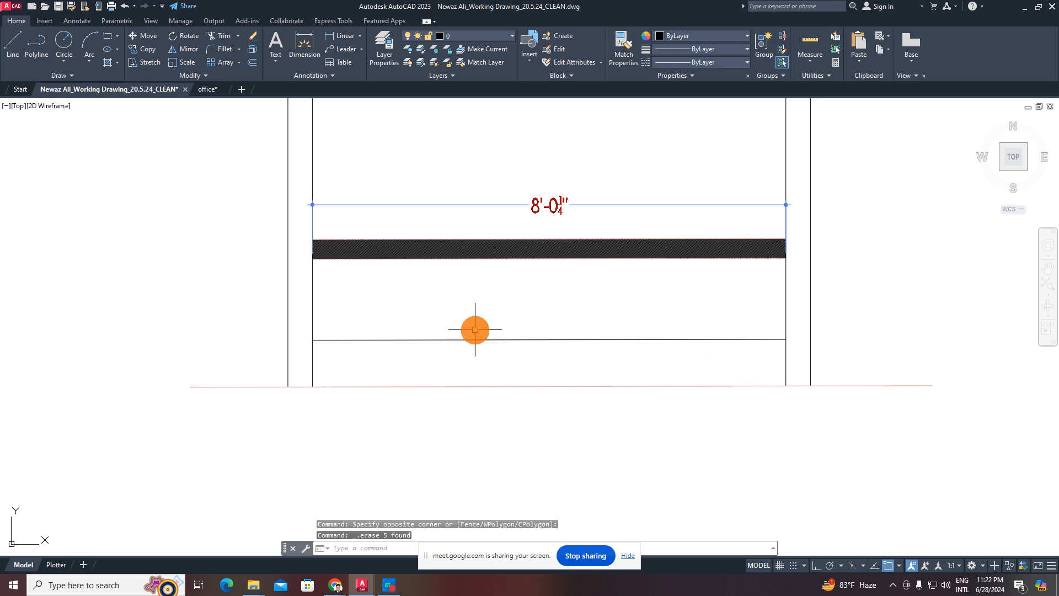
# - Switch to the Calculator app and place its window over the left part of the drawing
pyautogui.moveTo(475, 330); pyautogui.dragTo(471, 348, button='middle')
pyautogui.click(94, 583)
pyautogui.write('c')
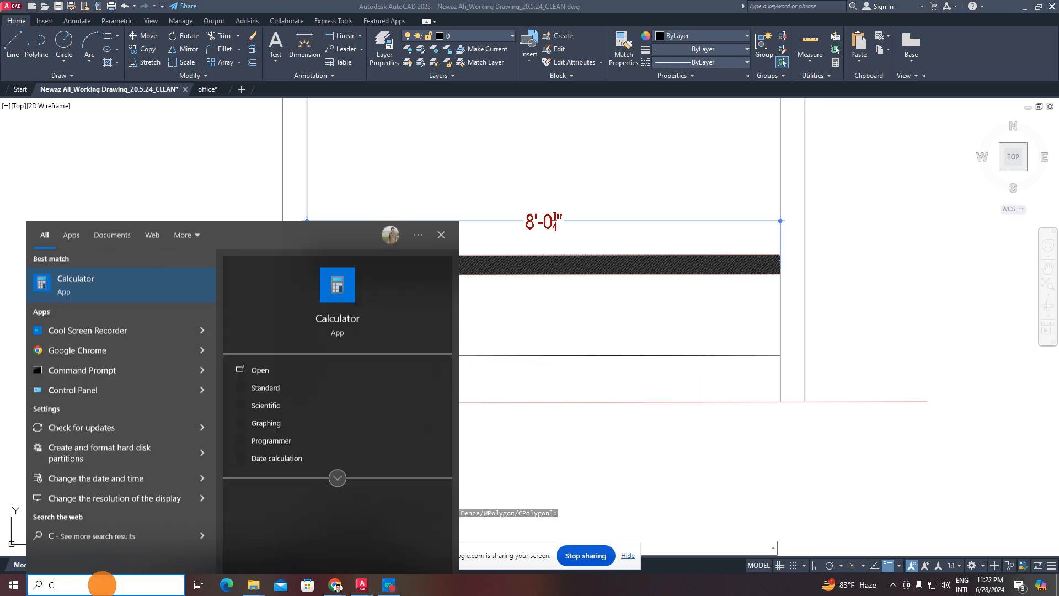
pyautogui.write('AL')
pyautogui.click(138, 293)
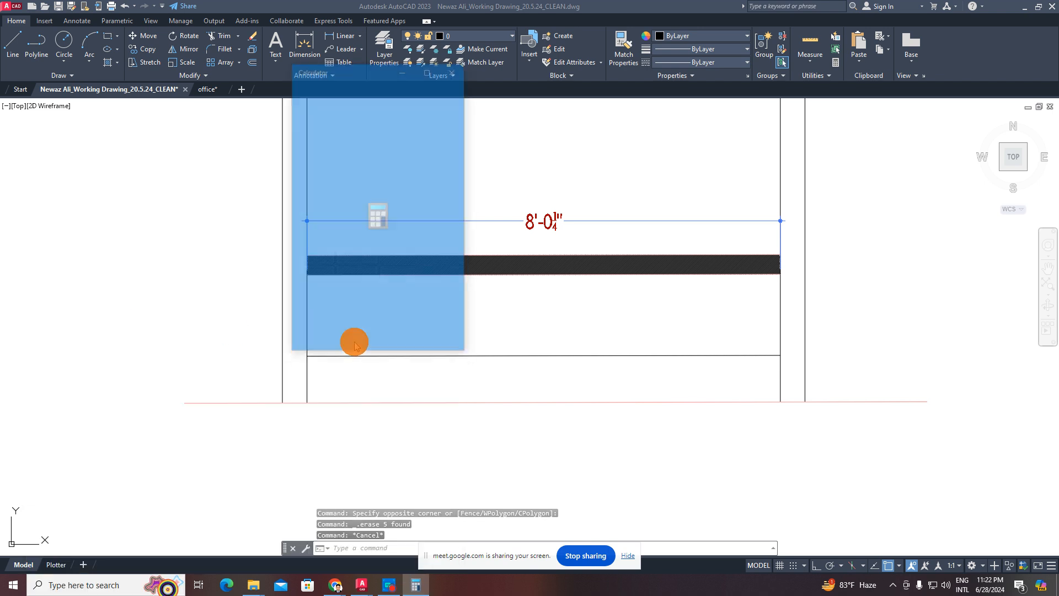
pyautogui.moveTo(397, 73); pyautogui.dragTo(273, 194)
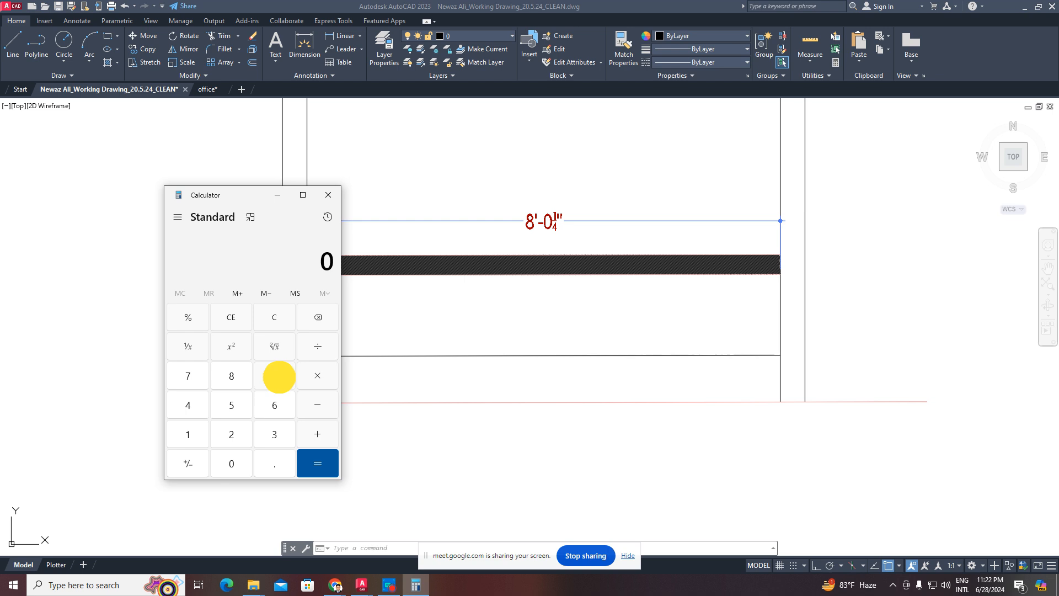
# - Calculate 96 divided by 5
pyautogui.click(279, 377)
pyautogui.click(275, 405)
pyautogui.click(314, 341)
pyautogui.click(231, 405)
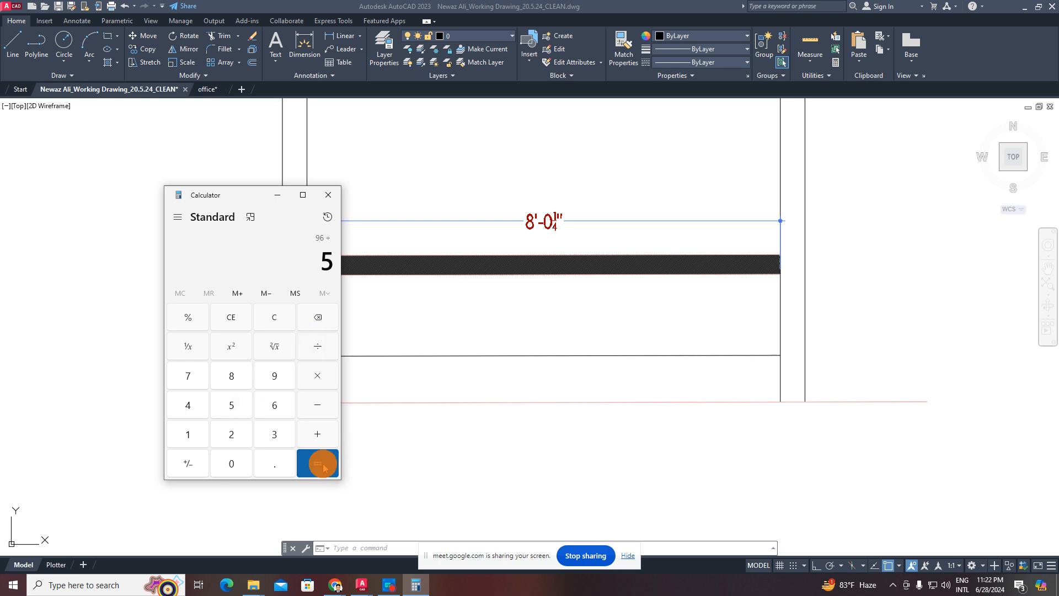
pyautogui.click(317, 462)
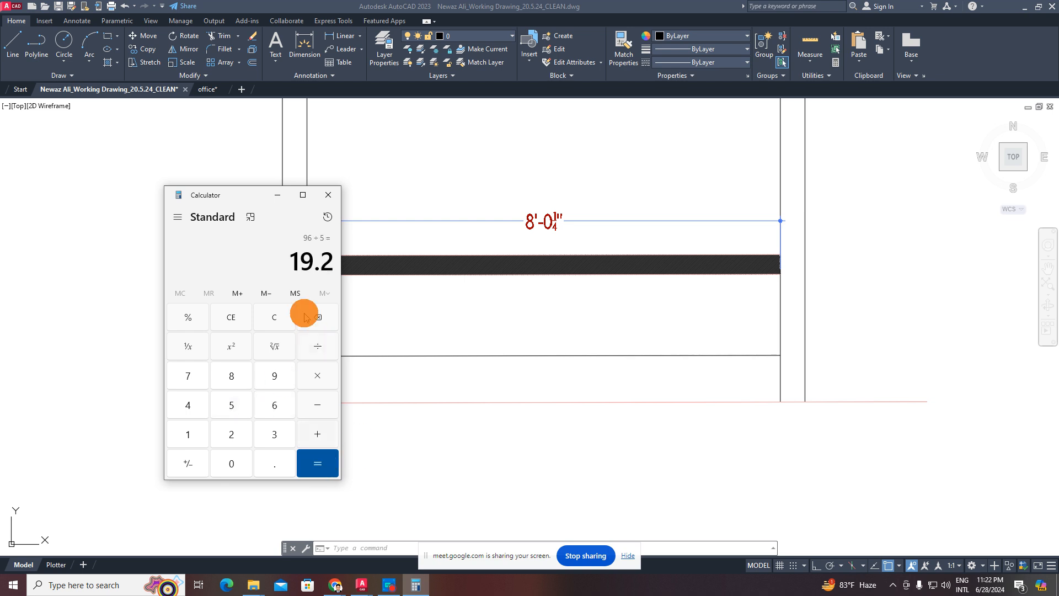
# - Calculate 96 divided by 6, and close the Calculator
pyautogui.click(274, 375)
pyautogui.click(272, 406)
pyautogui.click(319, 346)
pyautogui.click(275, 405)
pyautogui.click(317, 463)
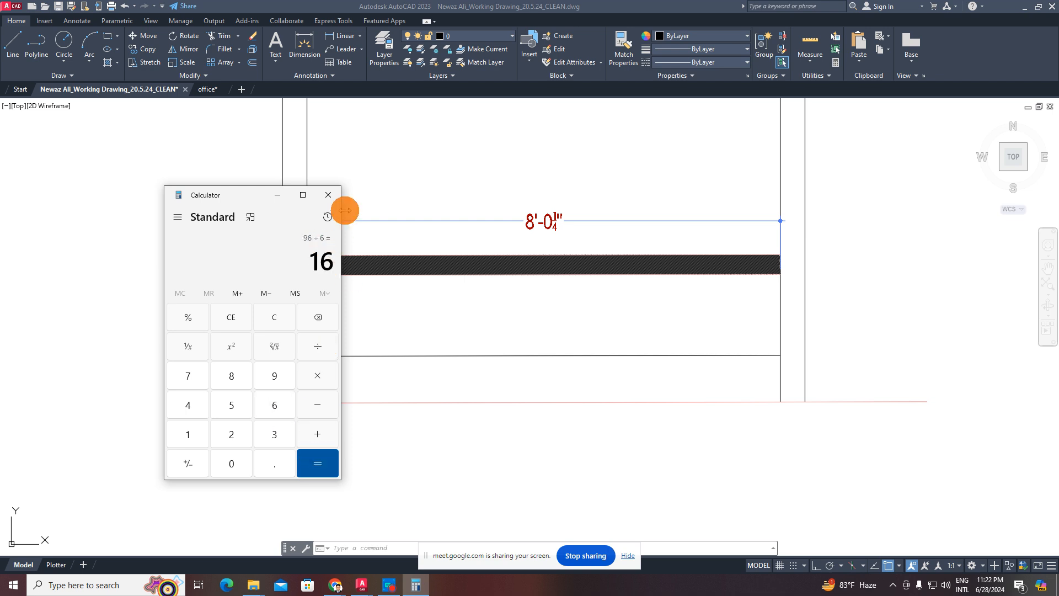
pyautogui.click(331, 197)
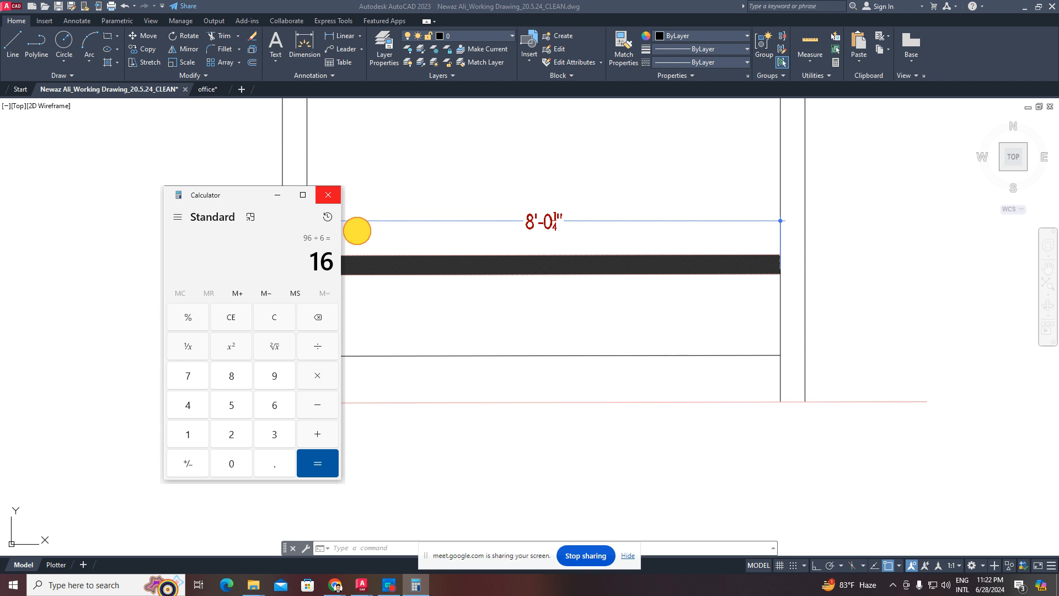
# - Divide the horizontal line below the hatched strip into 6 equal segments with point markers
pyautogui.click(621, 330)
pyautogui.press('Escape')
pyautogui.click(593, 320)
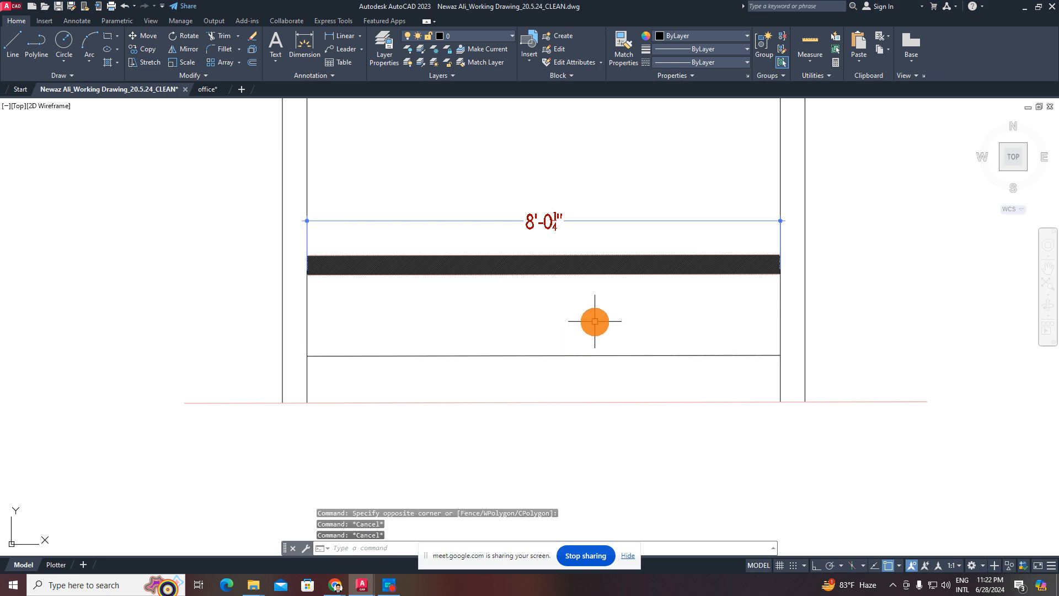
pyautogui.click(551, 369)
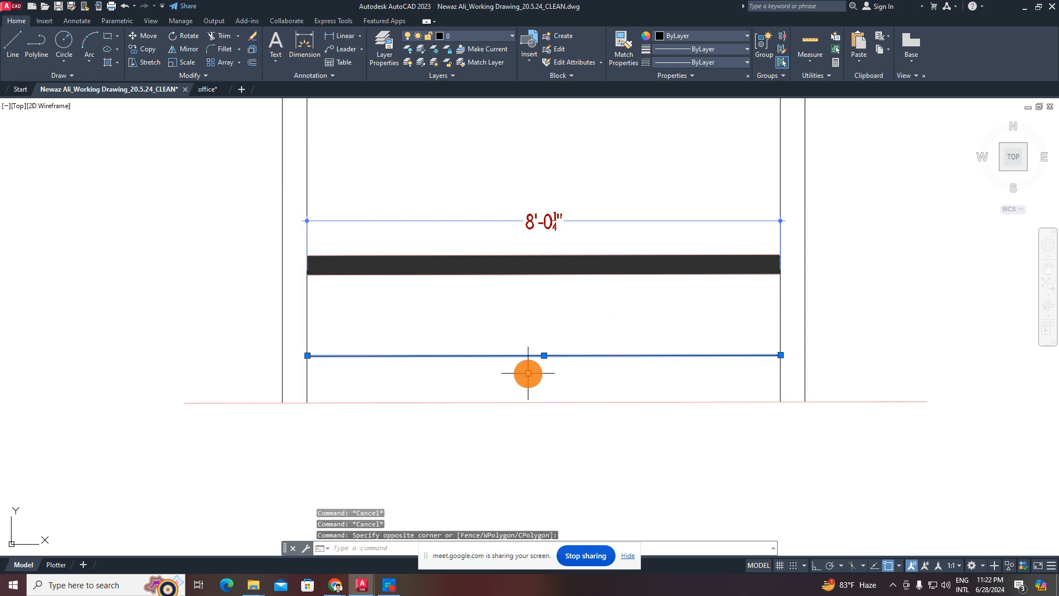
pyautogui.write('DIV')
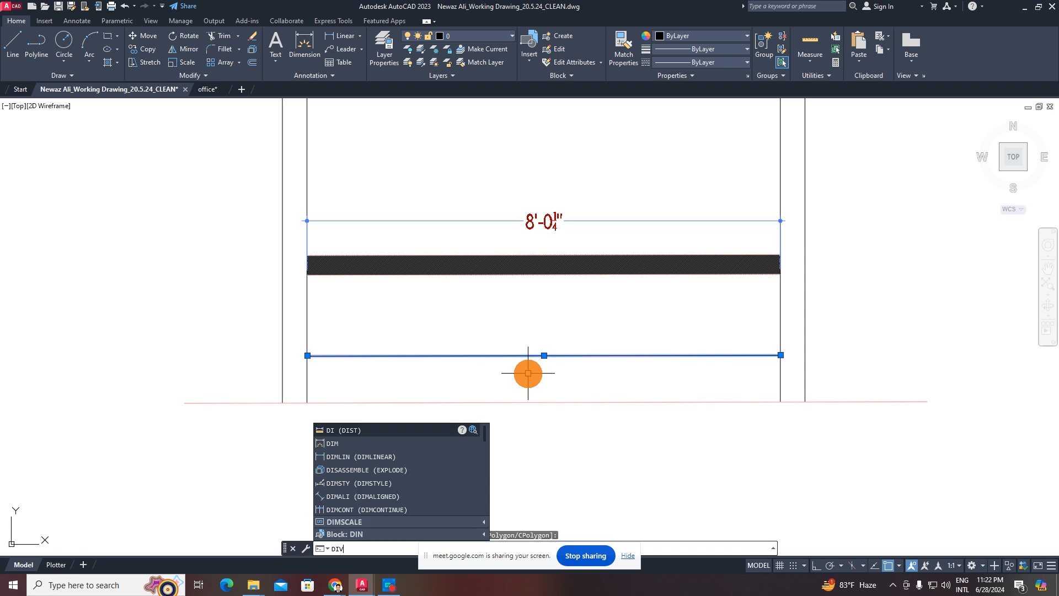
pyautogui.press('Return')
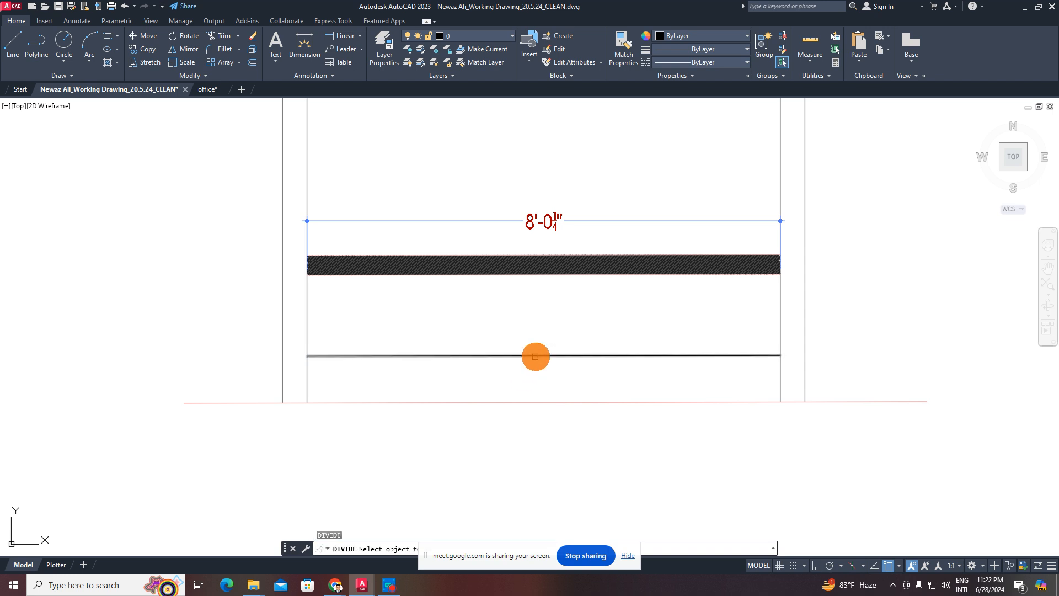
pyautogui.click(536, 356)
pyautogui.write('6')
pyautogui.press('Return')
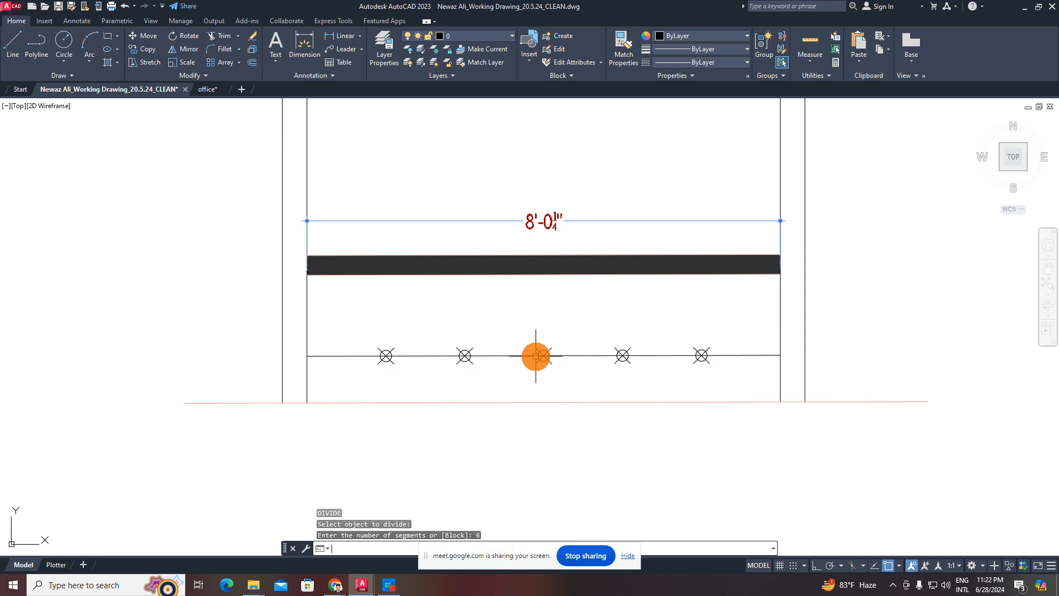
# - Examine the division point markers and their spacing along the horizontal line between the walls
pyautogui.moveTo(525, 360); pyautogui.dragTo(436, 360, button='middle')
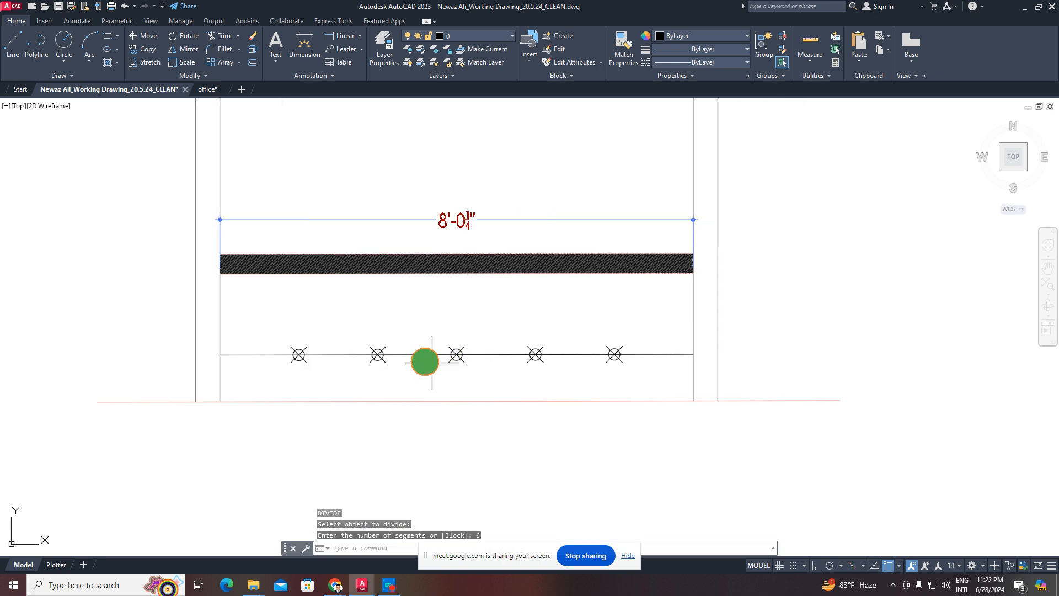
pyautogui.scroll(4, 292, 353)
pyautogui.click(284, 329)
pyautogui.scroll(-4, 794, 418)
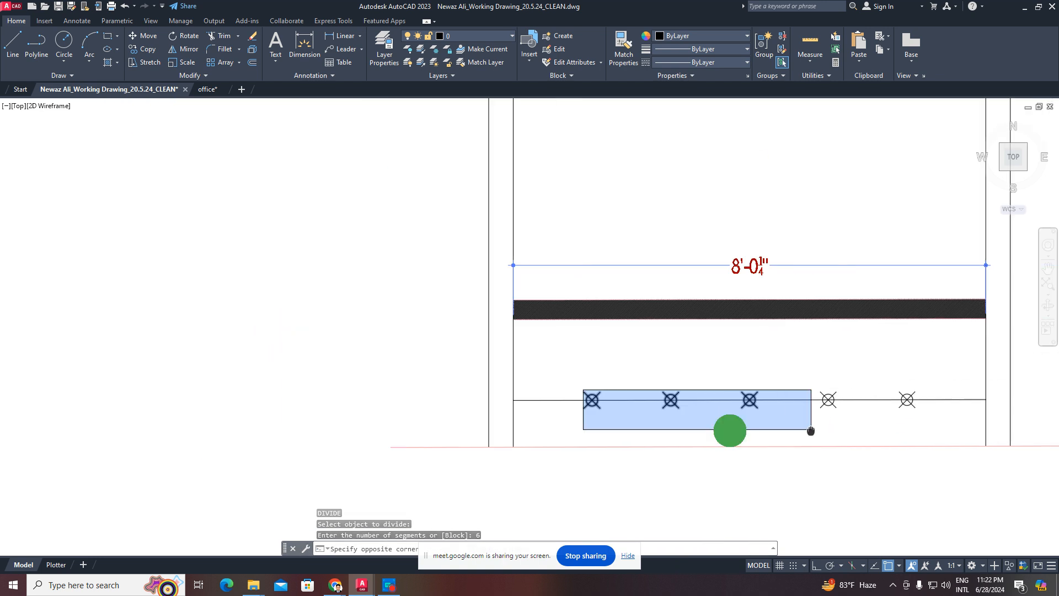
pyautogui.press('Escape')
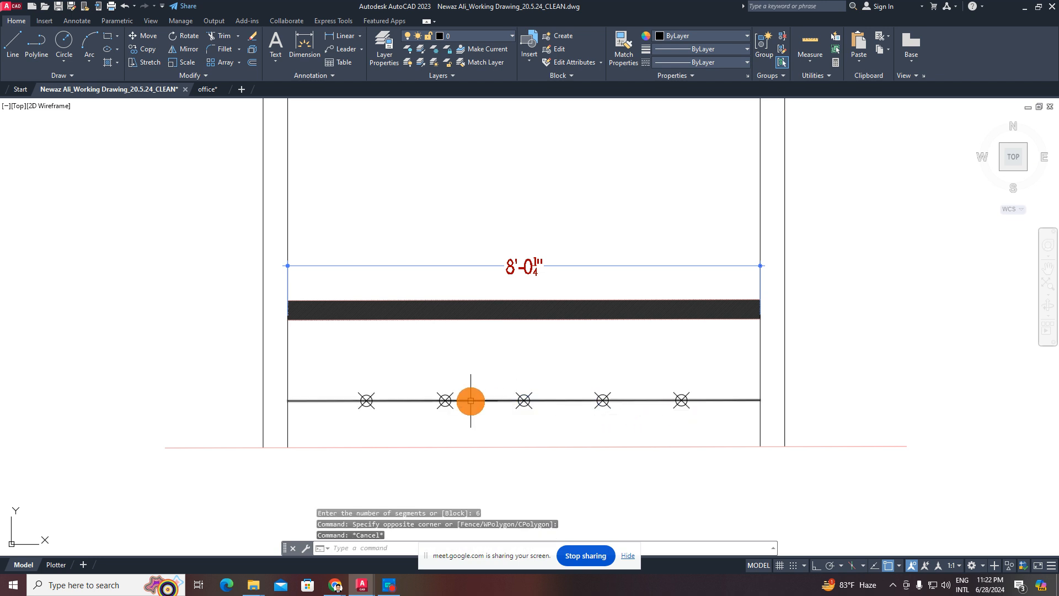
pyautogui.scroll(2, 470, 400)
pyautogui.click(500, 386)
pyautogui.click(478, 424)
pyautogui.click(518, 369)
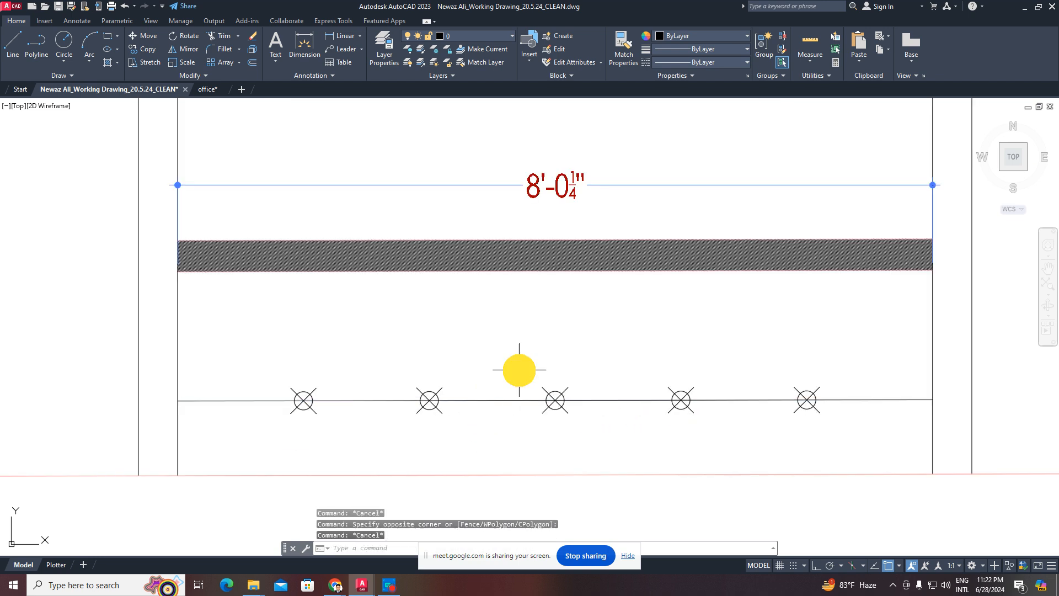
pyautogui.click(483, 428)
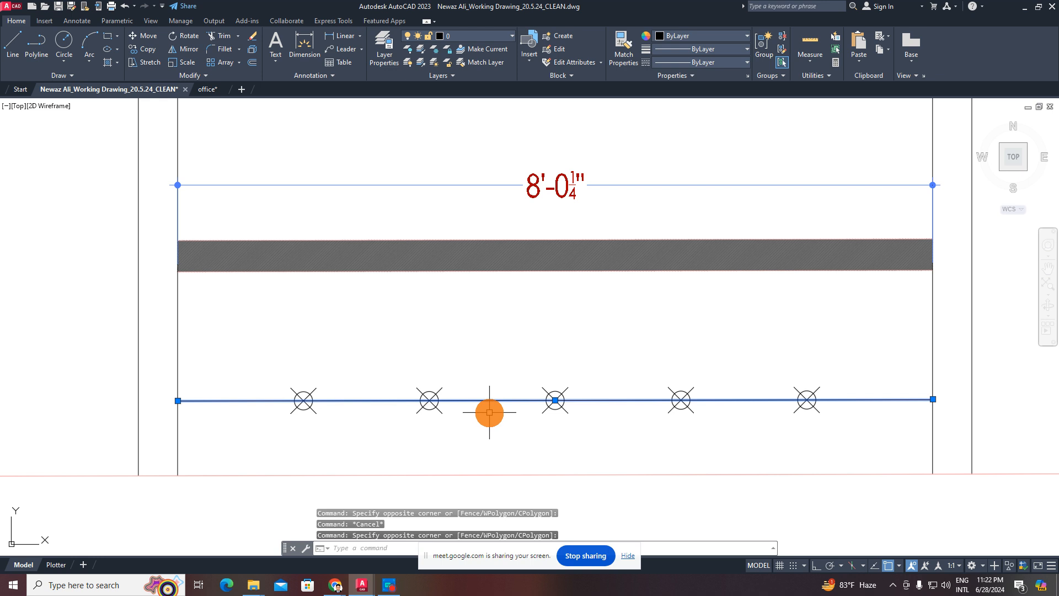
pyautogui.press('Escape')
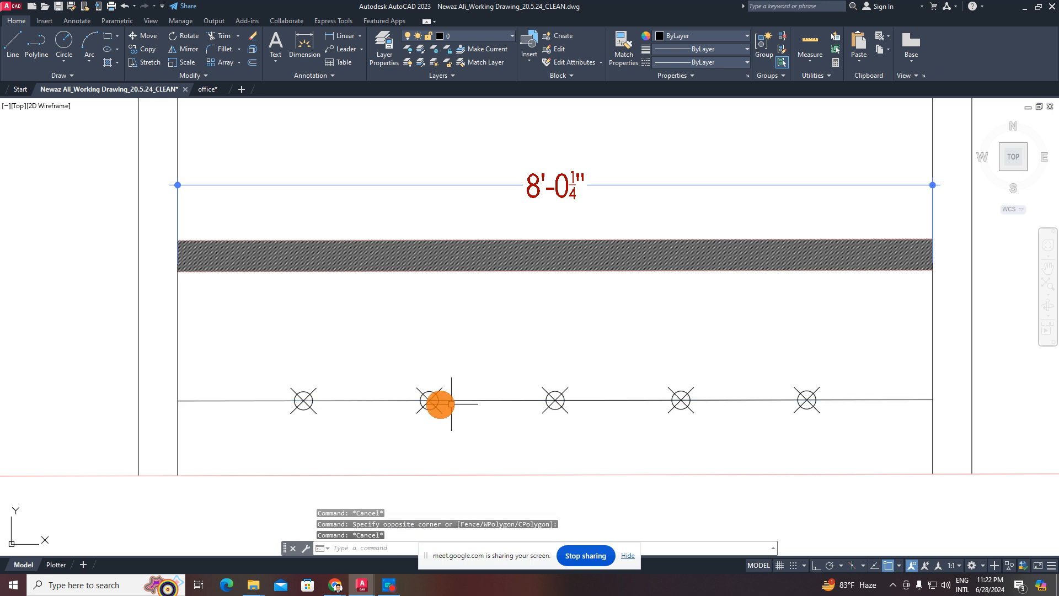
pyautogui.click(515, 399)
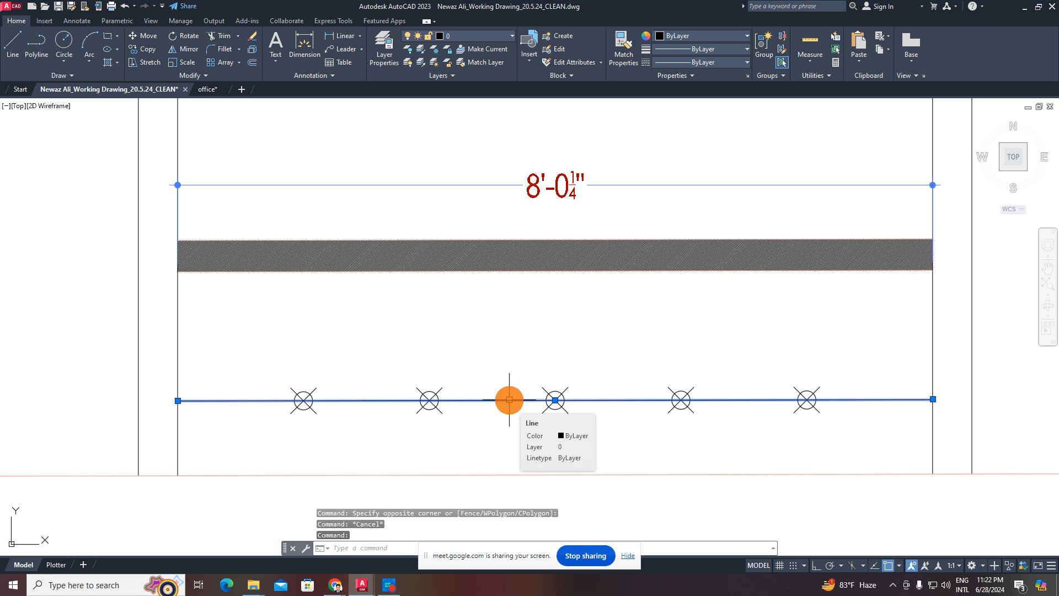
pyautogui.press('Escape')
pyautogui.click(517, 380)
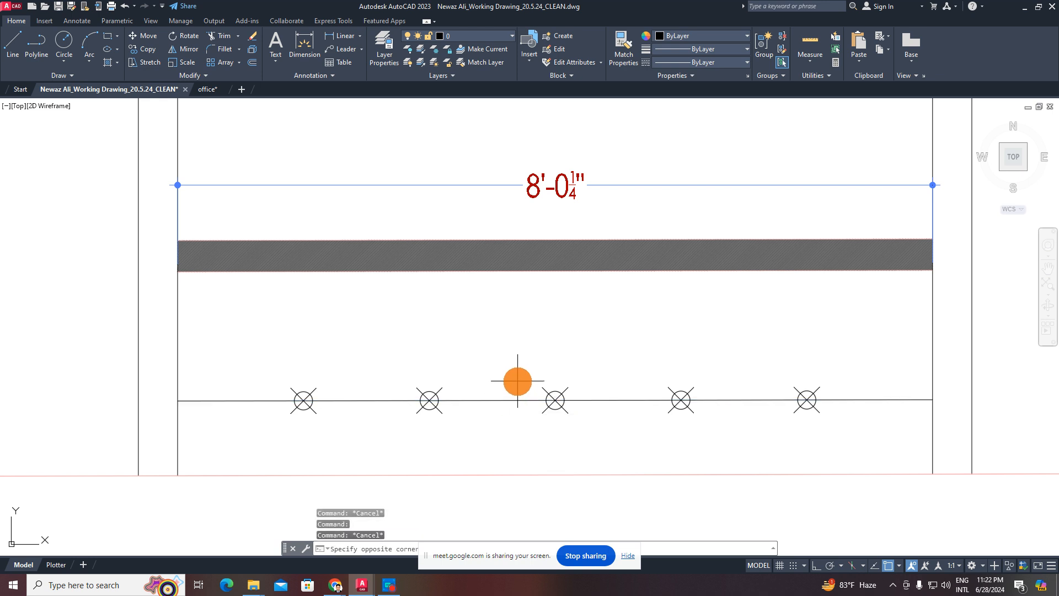
pyautogui.press('Escape')
# - Draw a nearly horizontal test line in the empty space beside the plan
pyautogui.scroll(-2, 492, 397)
pyautogui.moveTo(611, 432); pyautogui.dragTo(508, 436, button='middle')
pyautogui.write('l')
pyautogui.press('Return')
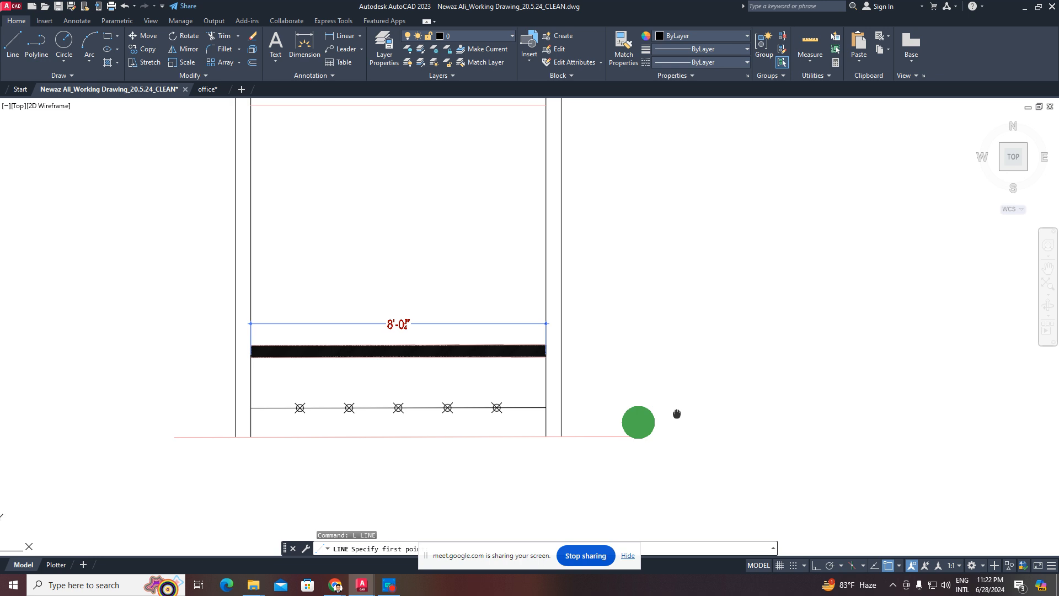
pyautogui.moveTo(752, 390); pyautogui.dragTo(485, 416, button='middle')
pyautogui.click(448, 412)
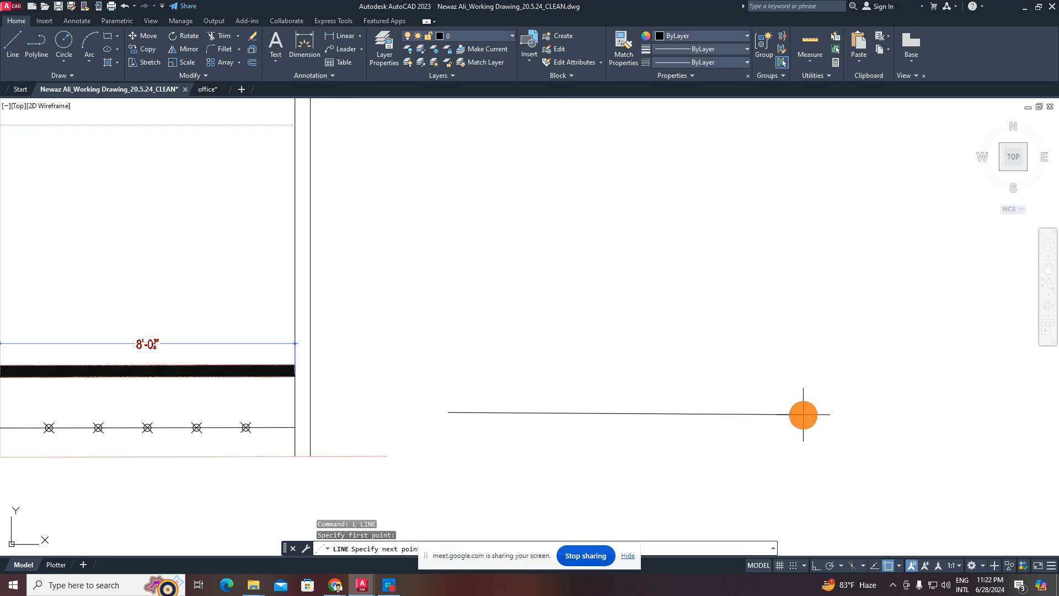
pyautogui.click(807, 414)
pyautogui.press('Escape')
# - Divide the test line beside the plan into 5 equal segments with point markers
pyautogui.click(677, 377)
pyautogui.click(582, 470)
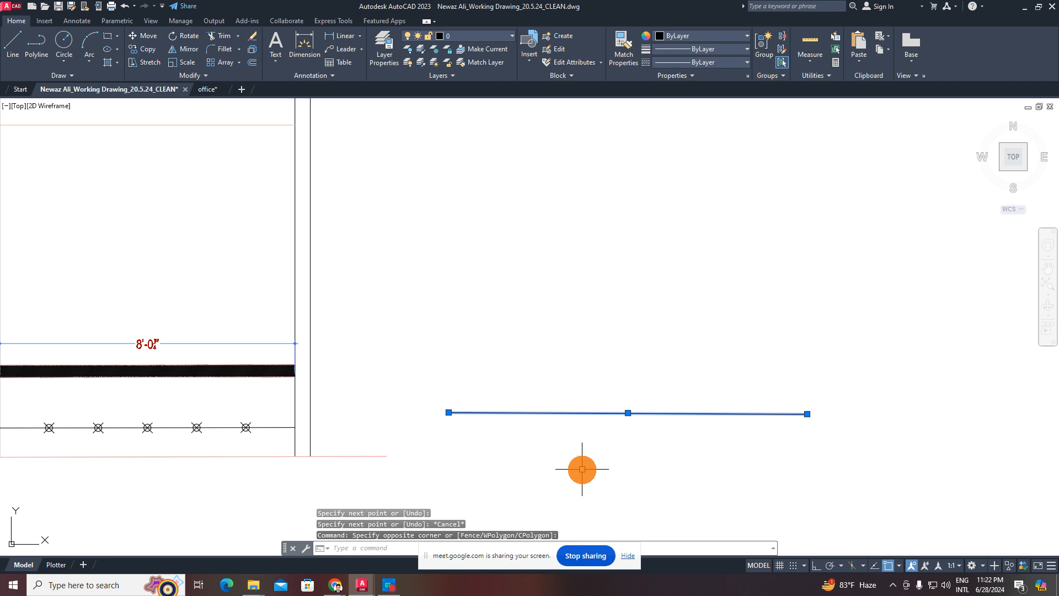
pyautogui.write('div')
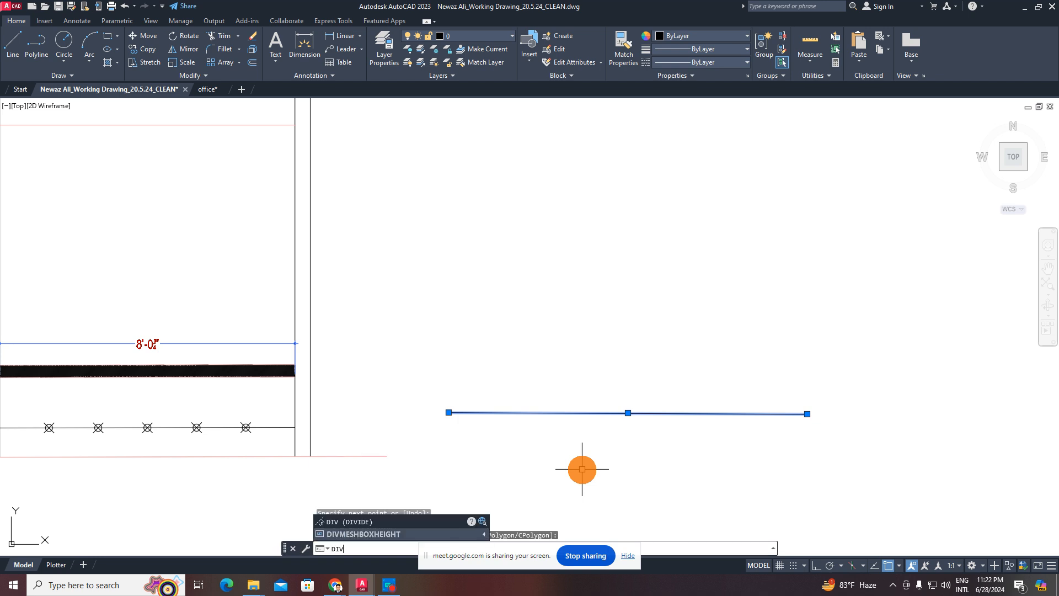
pyautogui.press('Return')
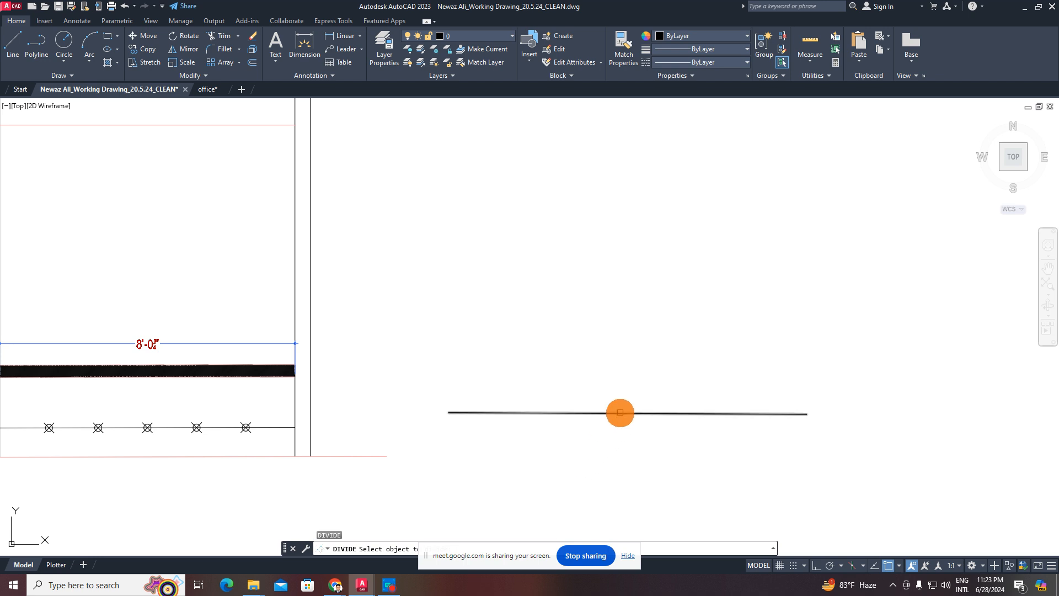
pyautogui.click(621, 412)
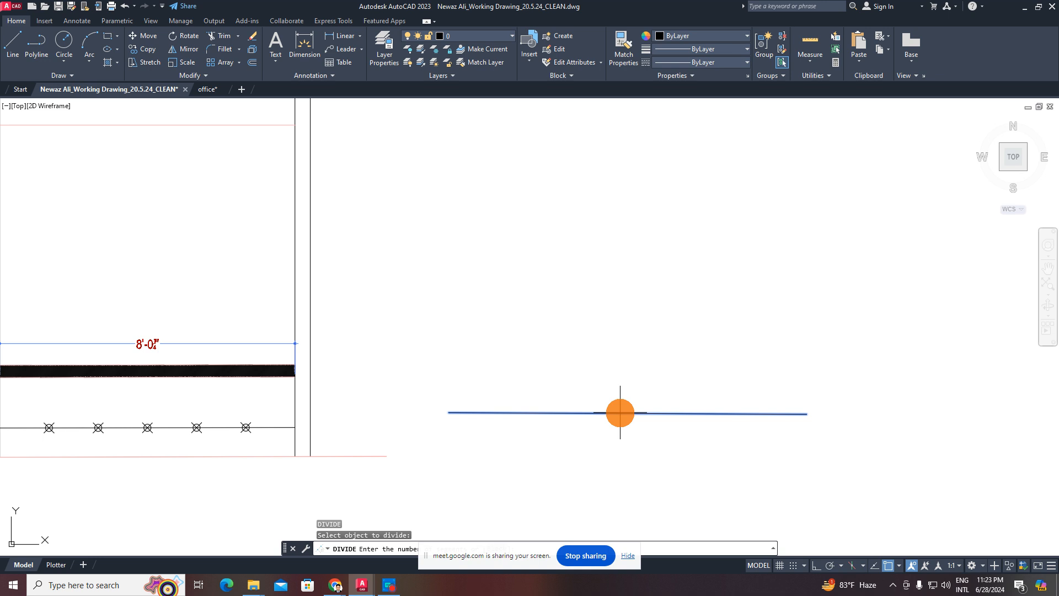
pyautogui.write('5')
pyautogui.press('Return')
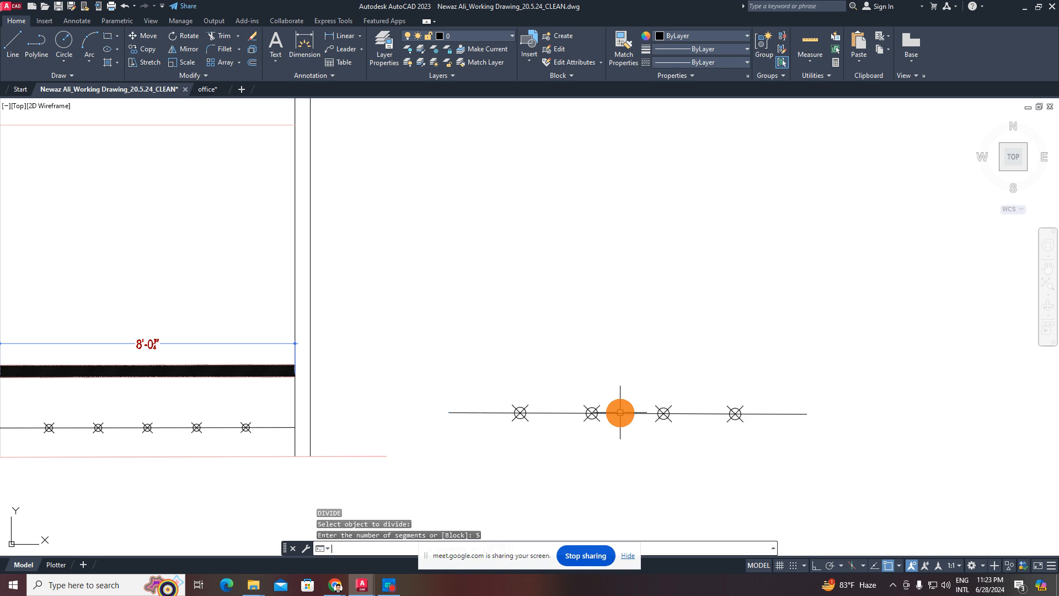
pyautogui.scroll(2, 734, 490)
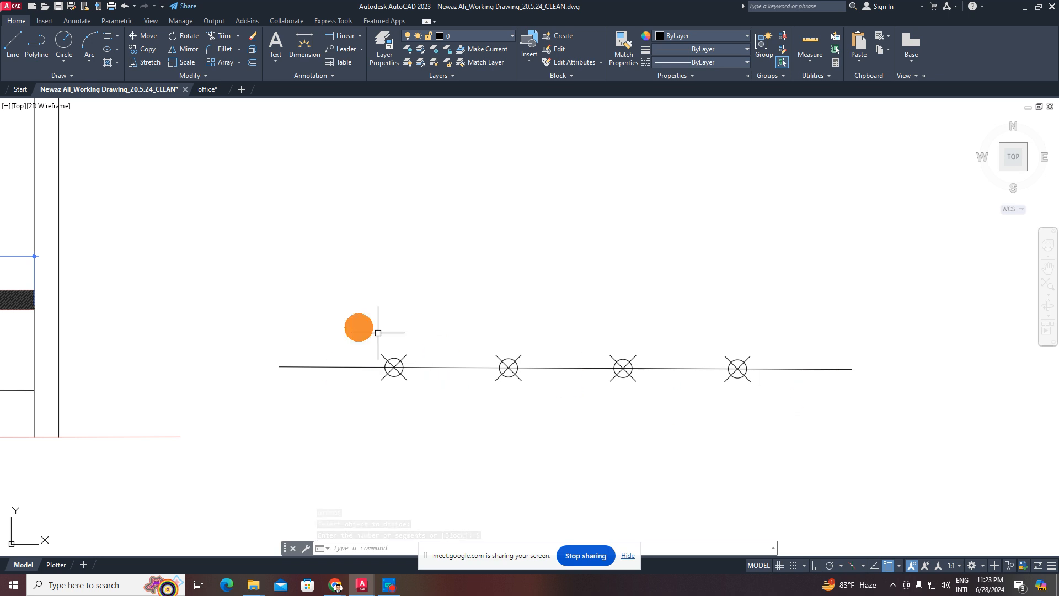
pyautogui.click(312, 316)
pyautogui.click(789, 465)
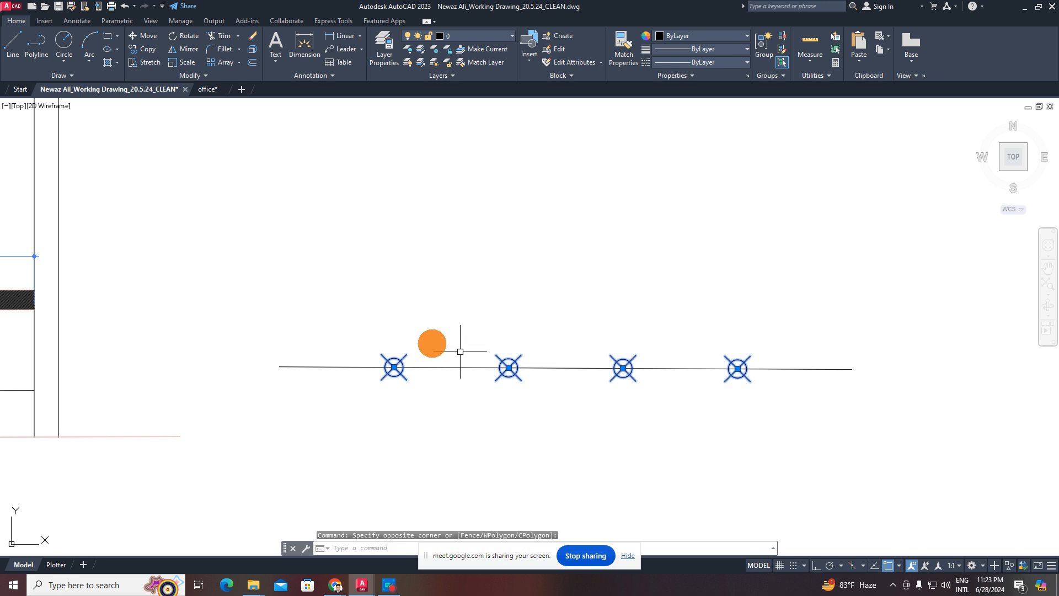
pyautogui.press('Escape')
pyautogui.click(328, 382)
pyautogui.press('Escape')
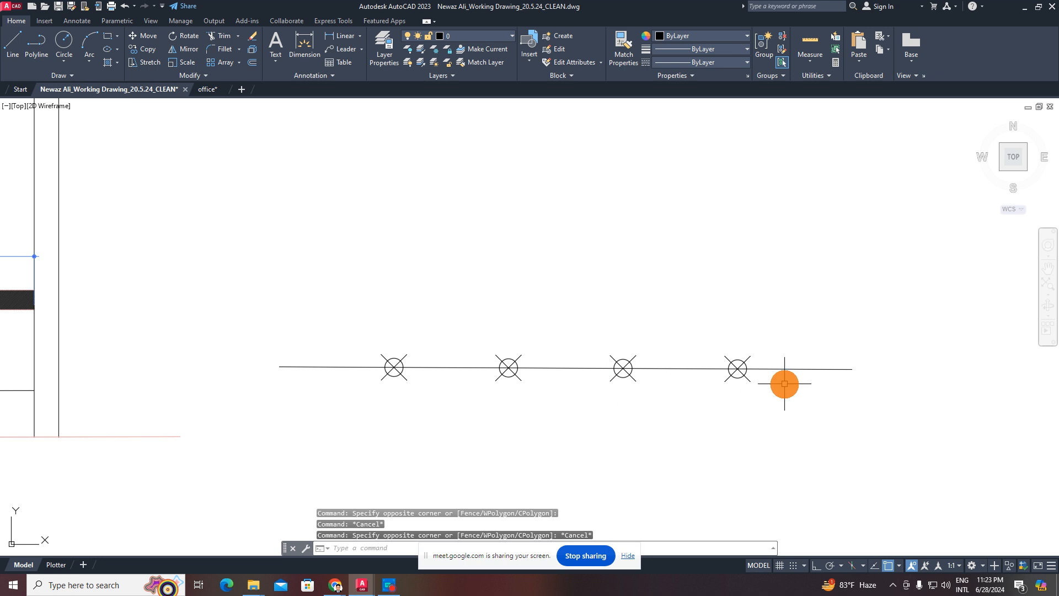
# - Delete the test line beside the plan together with its division point markers
pyautogui.scroll(-2, 782, 380)
pyautogui.click(435, 313)
pyautogui.click(902, 406)
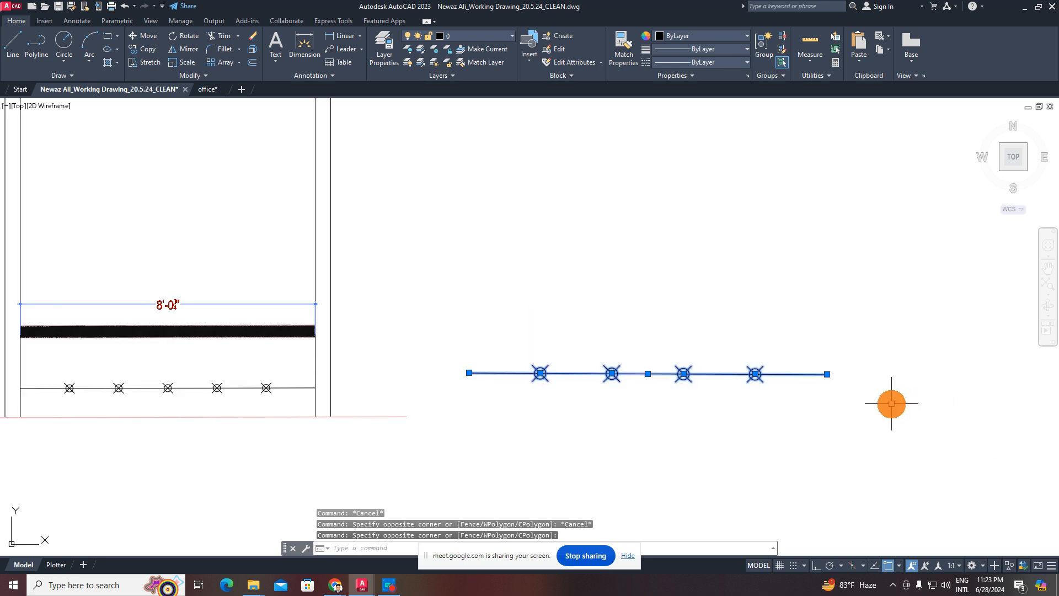
pyautogui.press('Delete')
pyautogui.scroll(-3, 552, 348)
pyautogui.scroll(5, 526, 343)
pyautogui.press('Escape')
pyautogui.press('Escape')
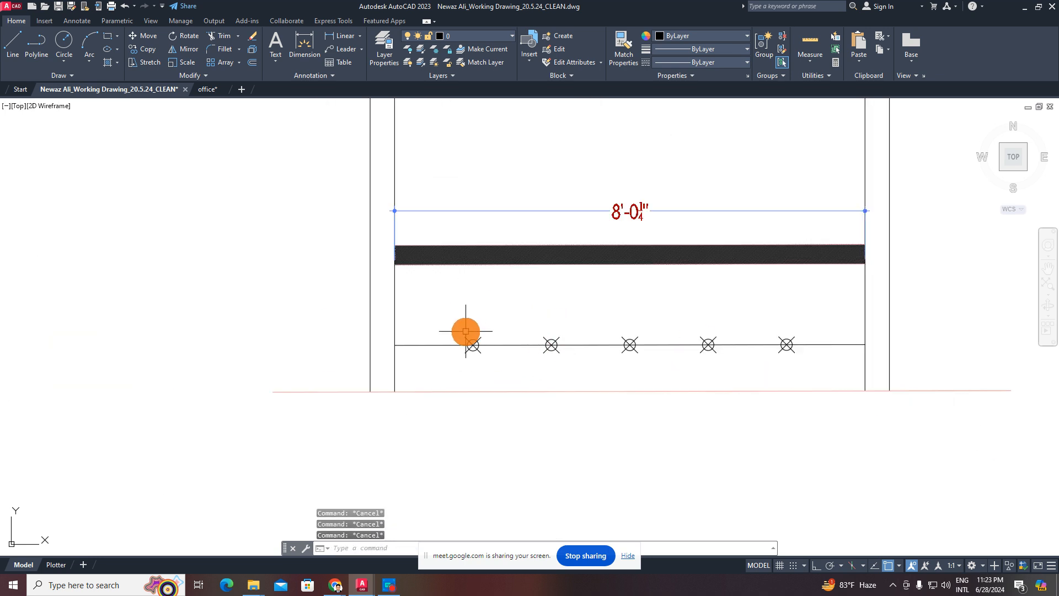
# - Turn on Ortho mode and Object Snap Tracking for drawing lines at the division points
pyautogui.write('l')
pyautogui.press('Return')
pyautogui.scroll(2, 473, 345)
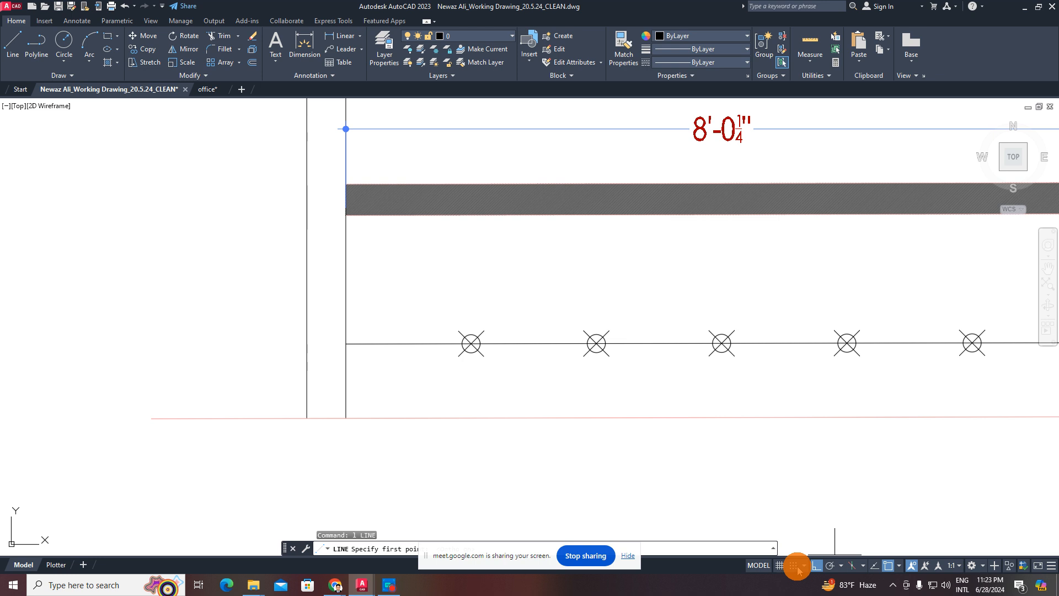
pyautogui.click(872, 569)
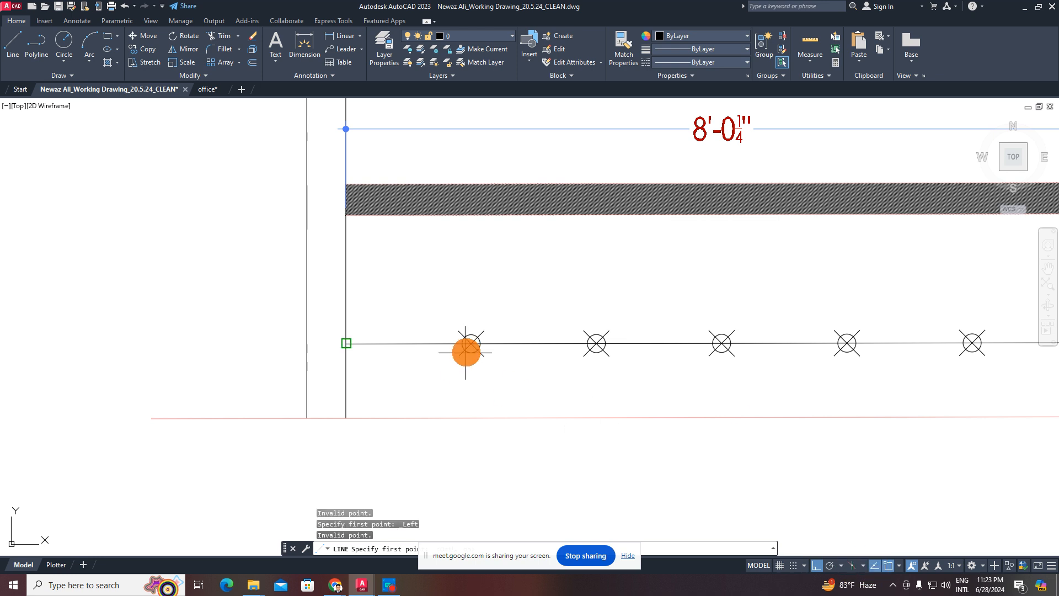
pyautogui.press('F11')
pyautogui.press('Escape')
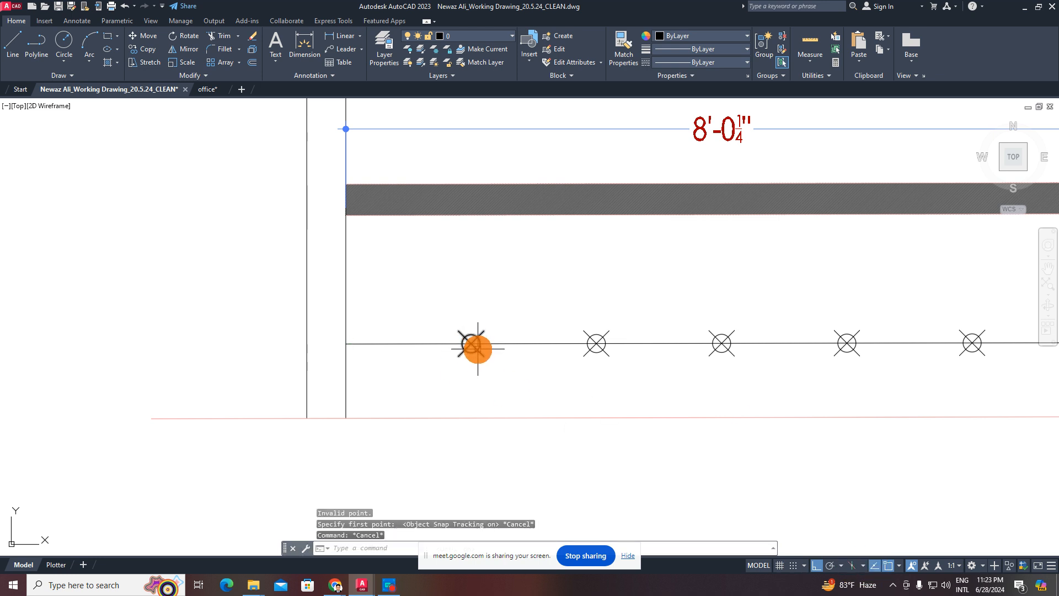
pyautogui.write('op')
pyautogui.press('Return')
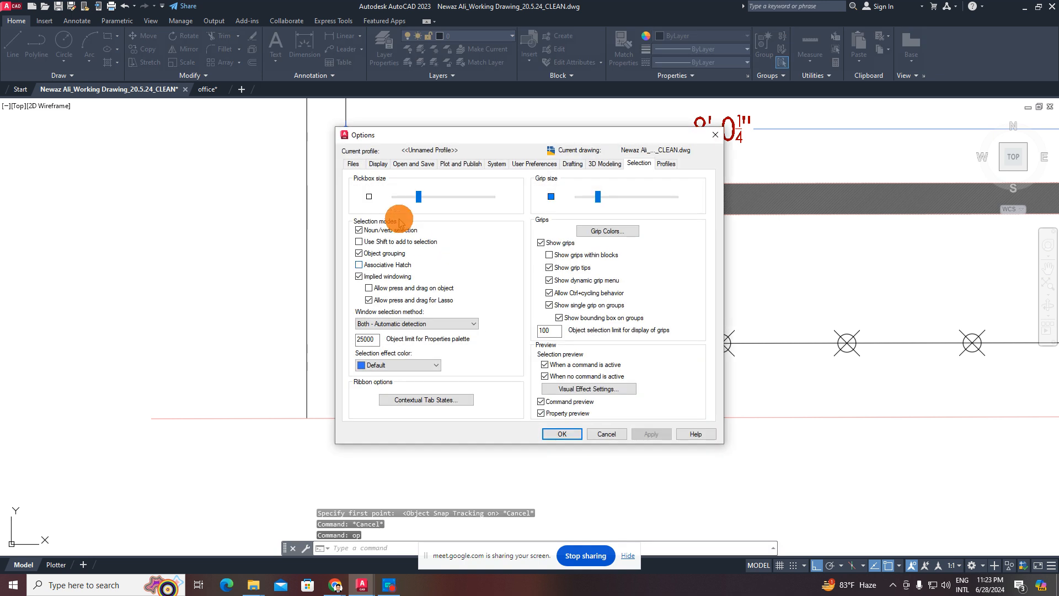
pyautogui.press('Escape')
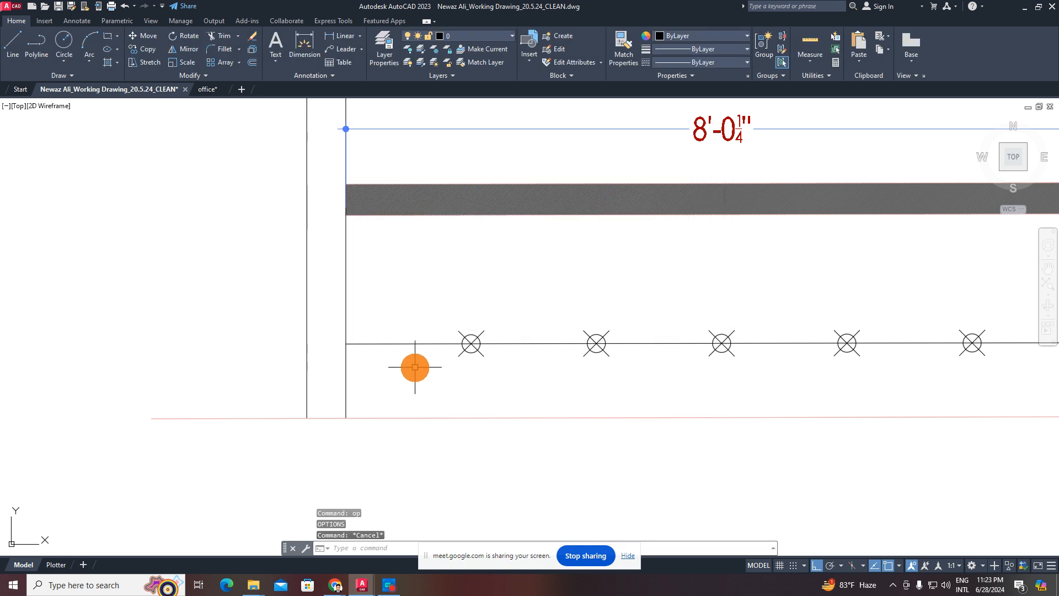
pyautogui.write('od')
pyautogui.press('Return')
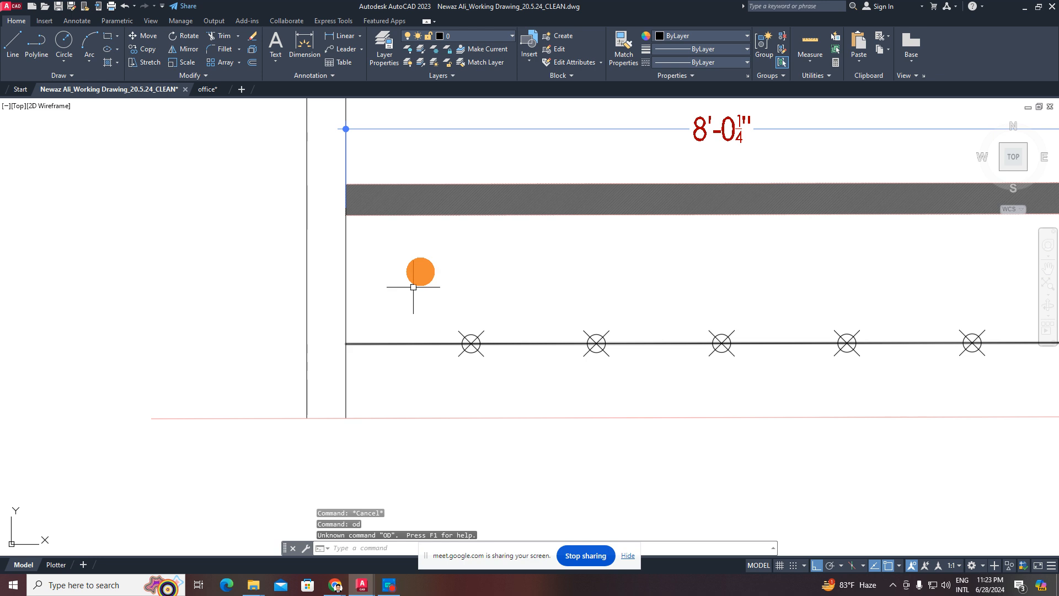
pyautogui.press('Escape')
pyautogui.press('Escape')
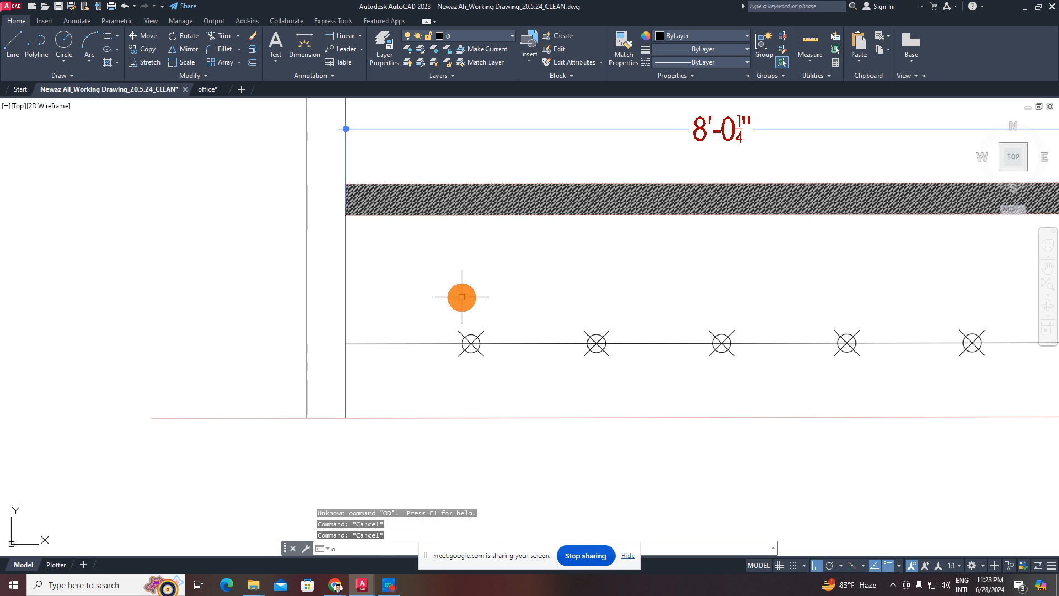
# - Open the Object Snap drafting settings, make sure Object Snap is on, and accept the settings
pyautogui.write('os')
pyautogui.press('Return')
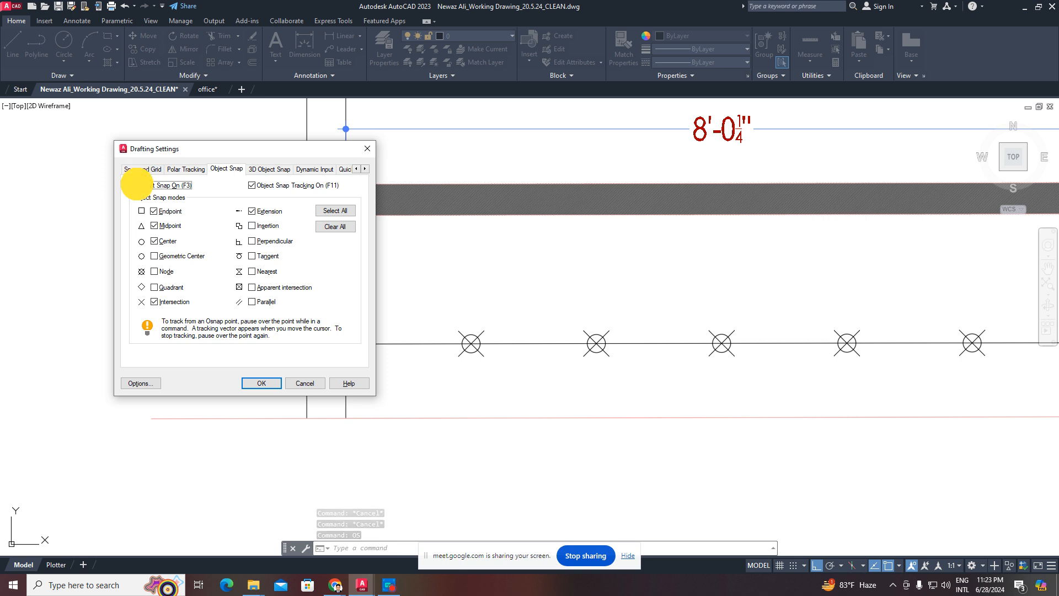
pyautogui.click(140, 188)
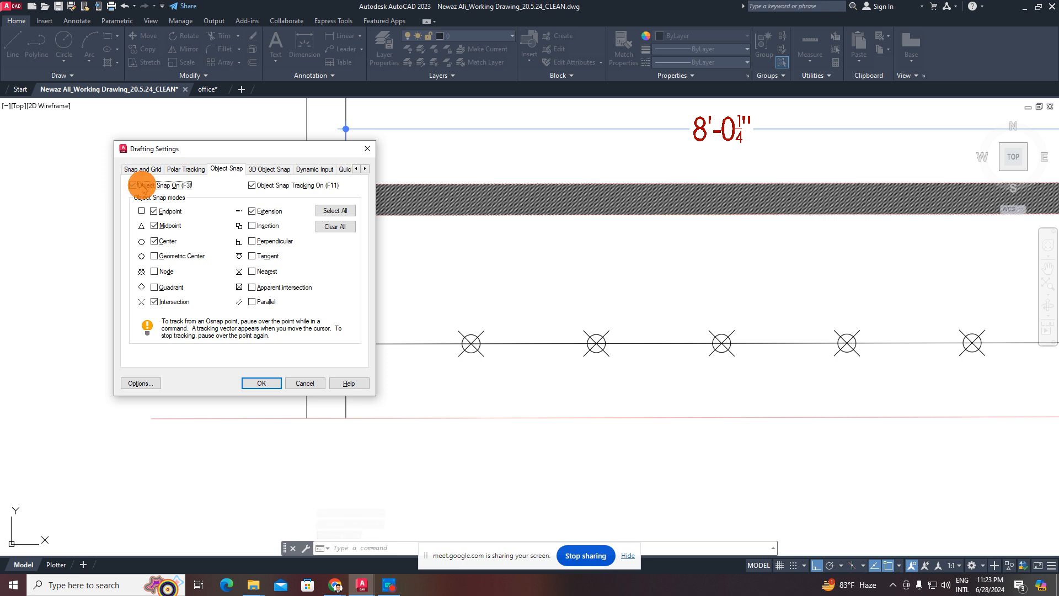
pyautogui.click(257, 381)
pyautogui.press('Return')
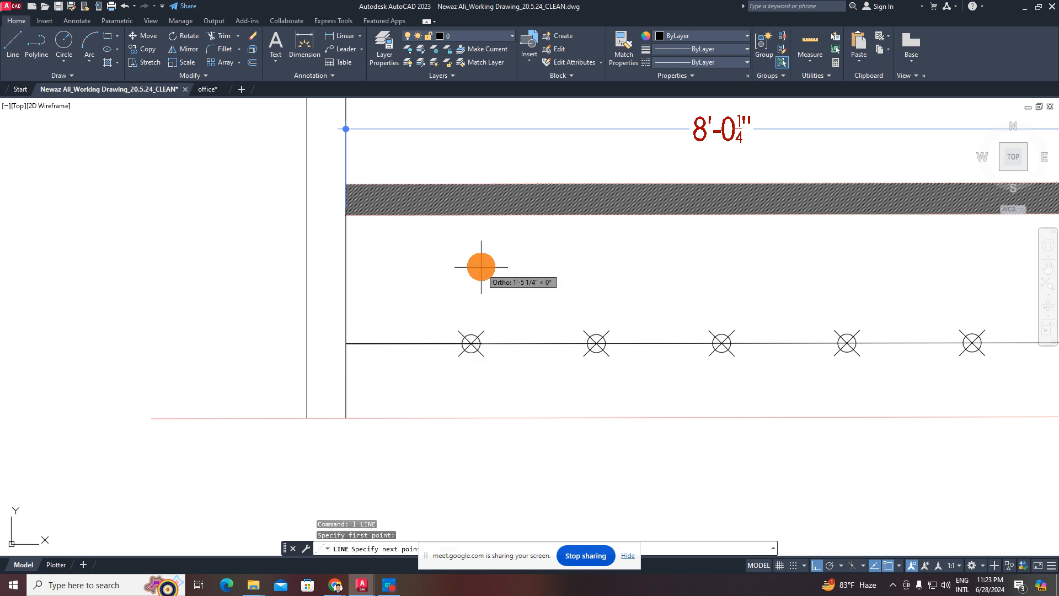
pyautogui.click(482, 257)
pyautogui.press('Escape')
pyautogui.press('Escape')
pyautogui.moveTo(482, 255); pyautogui.dragTo(465, 302, button='middle')
pyautogui.write('l')
pyautogui.press('Return')
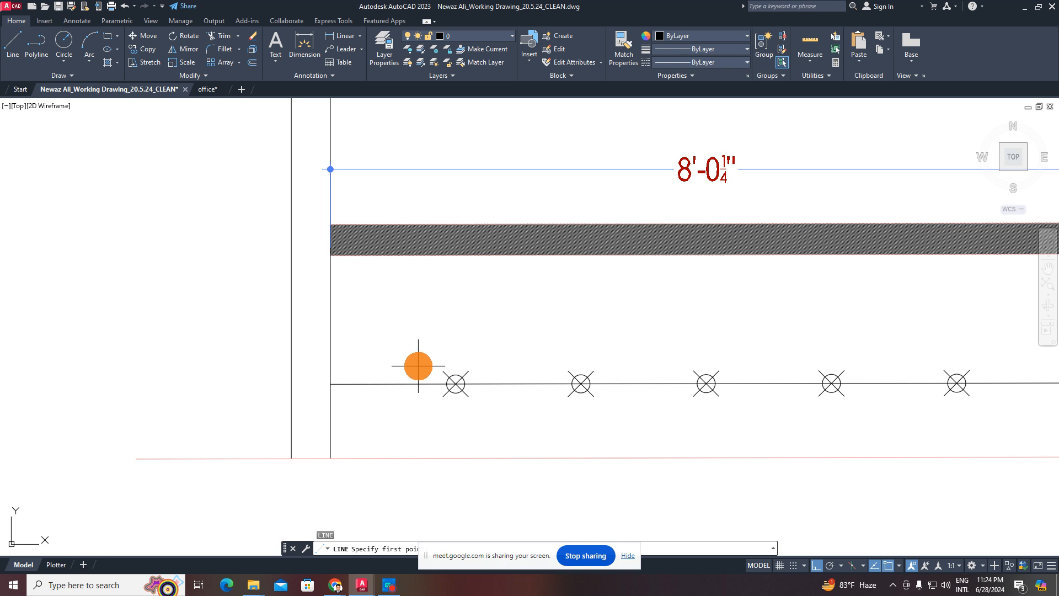
pyautogui.press('Escape')
pyautogui.press('Escape')
pyautogui.press('Escape')
pyautogui.moveTo(449, 383); pyautogui.dragTo(453, 347, button='middle')
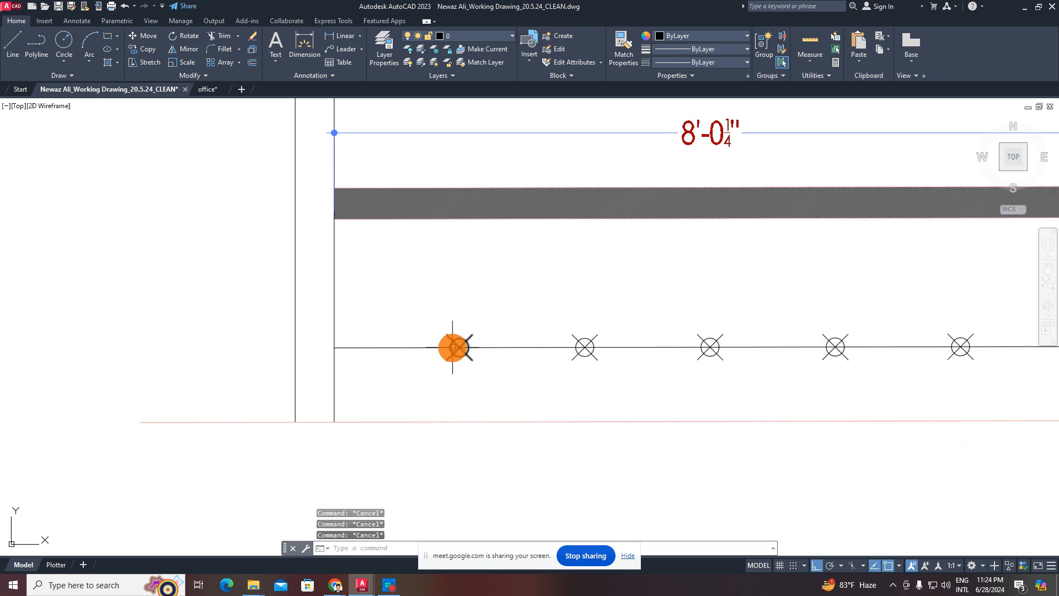
# - Draw a vertical line straight down from the left end of the division line, past the pink base line
pyautogui.write('l')
pyautogui.press('Return')
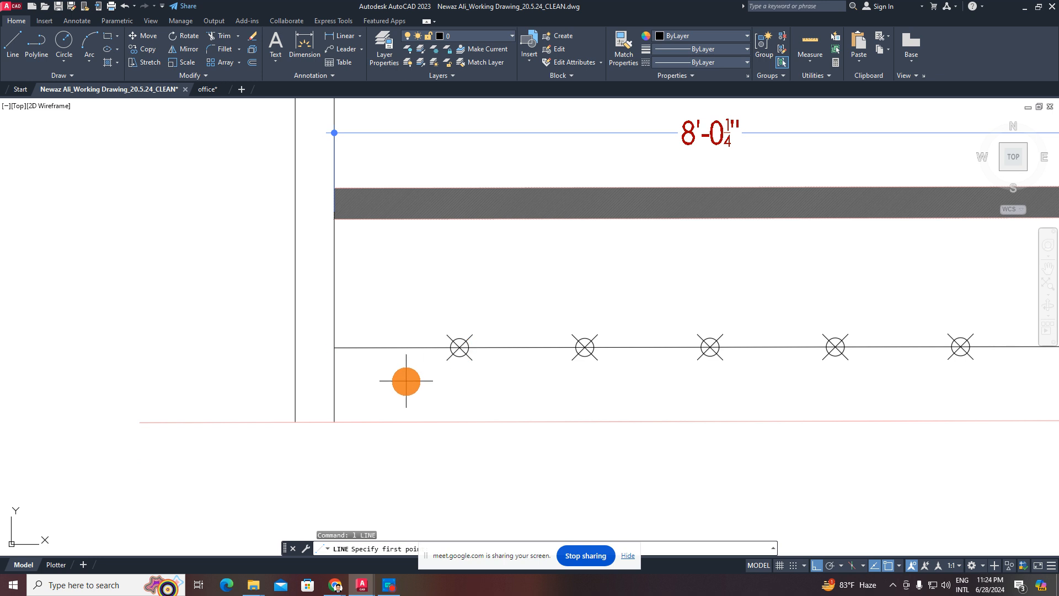
pyautogui.moveTo(407, 378); pyautogui.dragTo(412, 323, button='middle')
pyautogui.click(339, 366)
pyautogui.click(368, 484)
pyautogui.press('Escape')
# - Move the new vertical line straight up so that its lower end sits level with the division markers
pyautogui.click(423, 422)
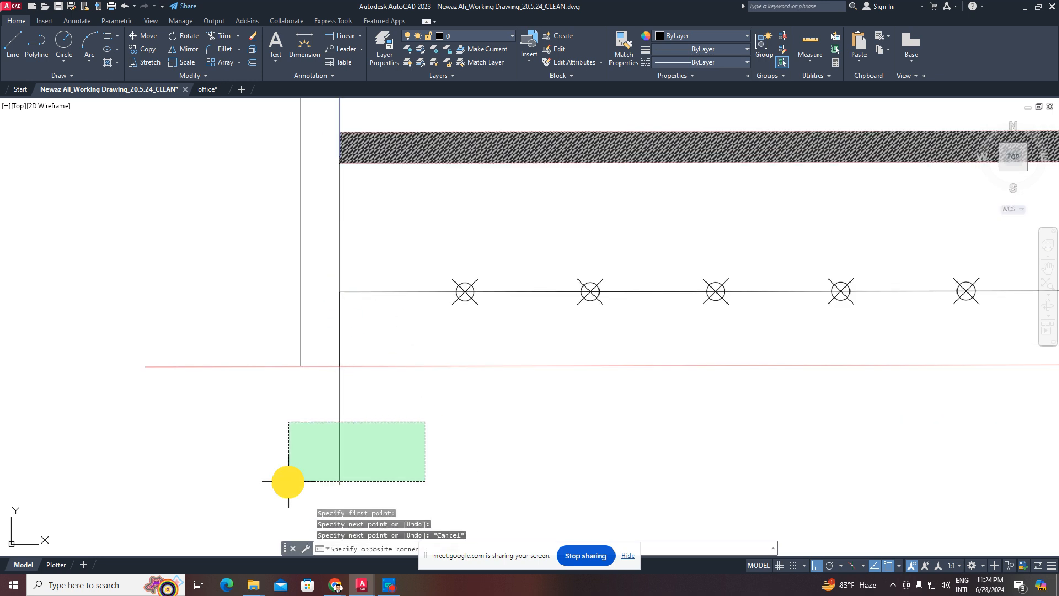
pyautogui.click(289, 482)
pyautogui.write('m')
pyautogui.press('Return')
pyautogui.click(340, 484)
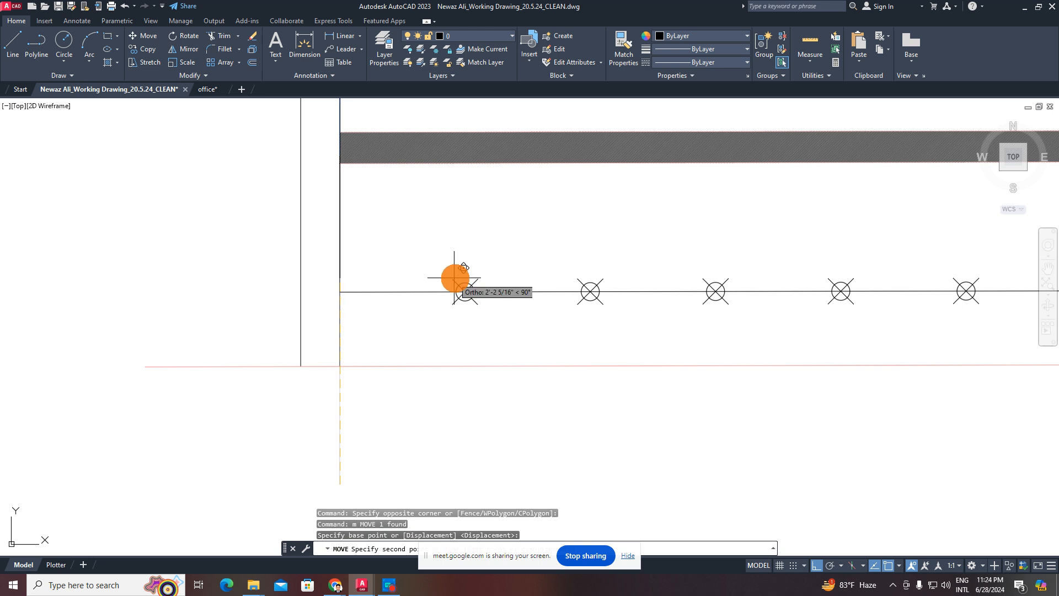
pyautogui.click(465, 291)
pyautogui.scroll(-4, 460, 348)
pyautogui.scroll(4, 460, 348)
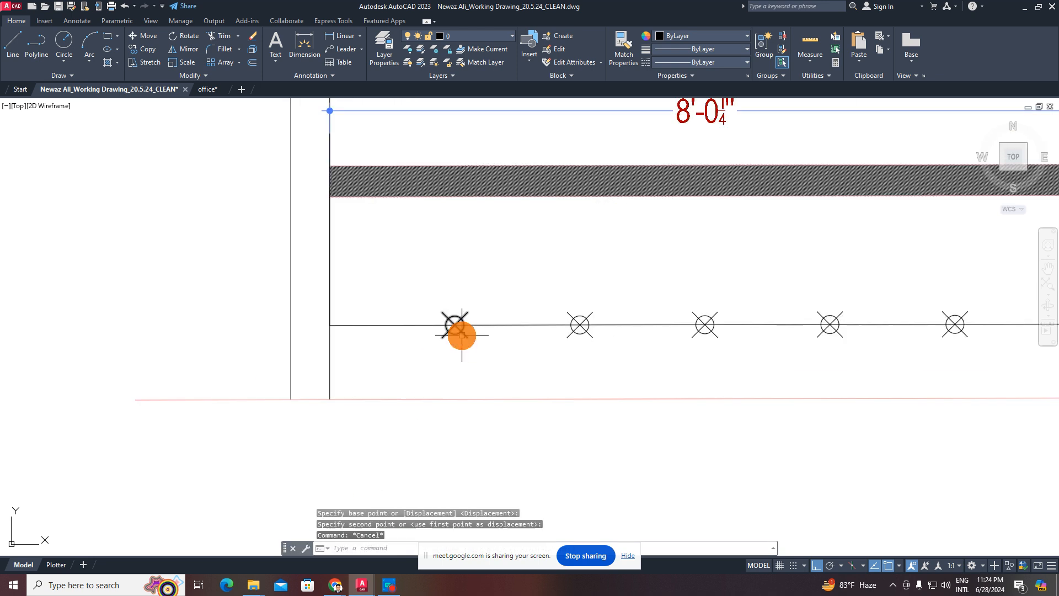
# - Offset the vertical line 16 inches to the right, onto the first division marker
pyautogui.write('o')
pyautogui.press('Return')
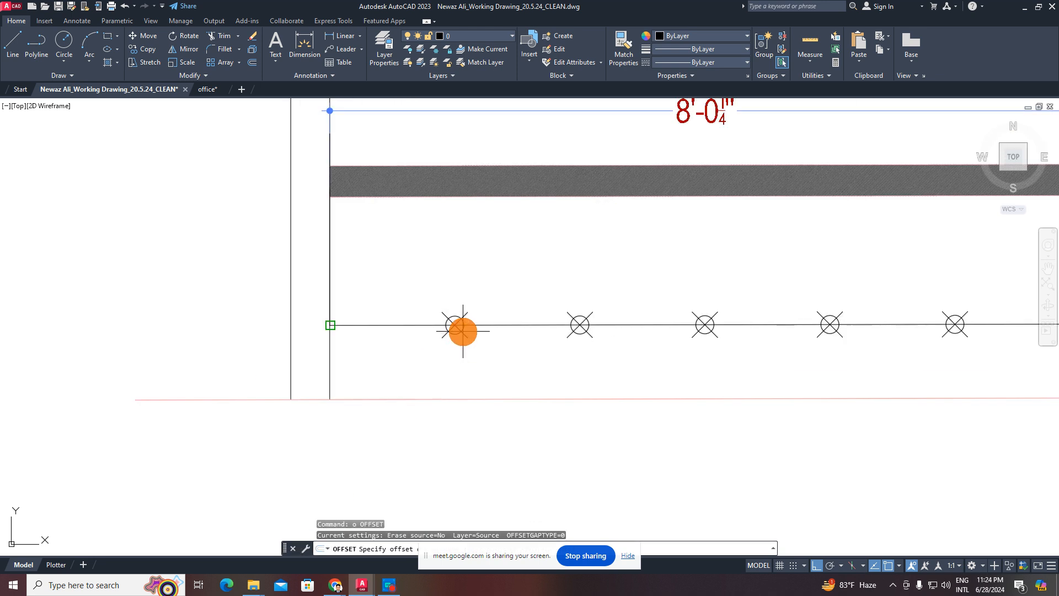
pyautogui.write('16')
pyautogui.press('Return')
pyautogui.click(330, 292)
pyautogui.click(501, 299)
pyautogui.moveTo(500, 325); pyautogui.dragTo(501, 365, button='middle')
pyautogui.press('Escape')
pyautogui.press('Escape')
pyautogui.press('Escape')
# - Shorten the offset divider by stretching its upper end down to the lower edge of the hatched strip
pyautogui.click(491, 293)
pyautogui.click(426, 315)
pyautogui.click(456, 191)
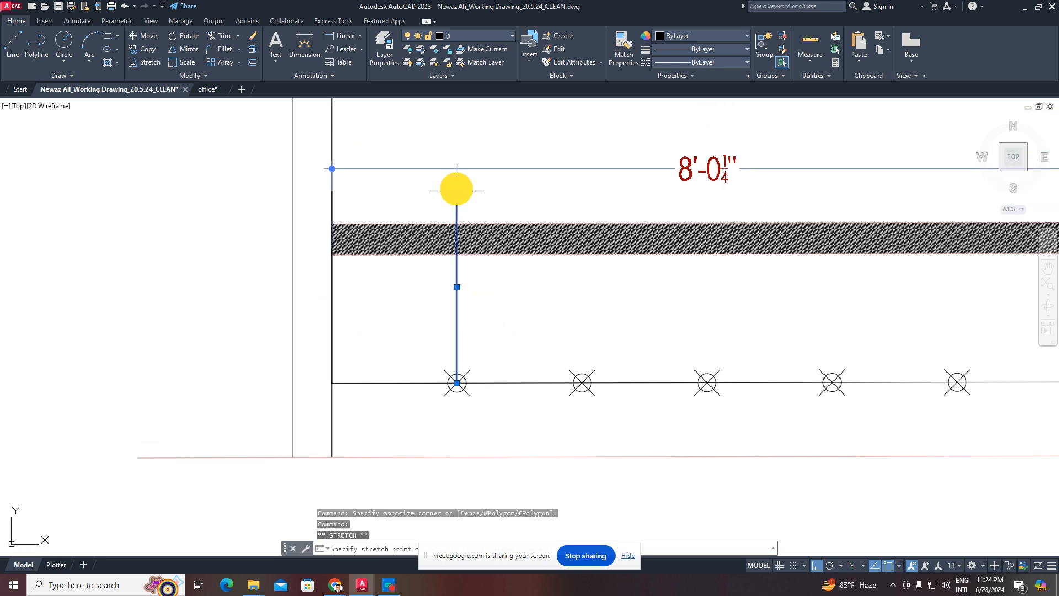
pyautogui.click(457, 254)
pyautogui.press('Escape')
pyautogui.click(494, 279)
pyautogui.click(430, 308)
pyautogui.moveTo(440, 337); pyautogui.dragTo(434, 353, button='middle')
pyautogui.press('Escape')
pyautogui.press('Escape')
# - Offset the shortened divider four times to the right at 16-inch spacing, one line for each remaining division marker
pyautogui.write('o')
pyautogui.press('Return')
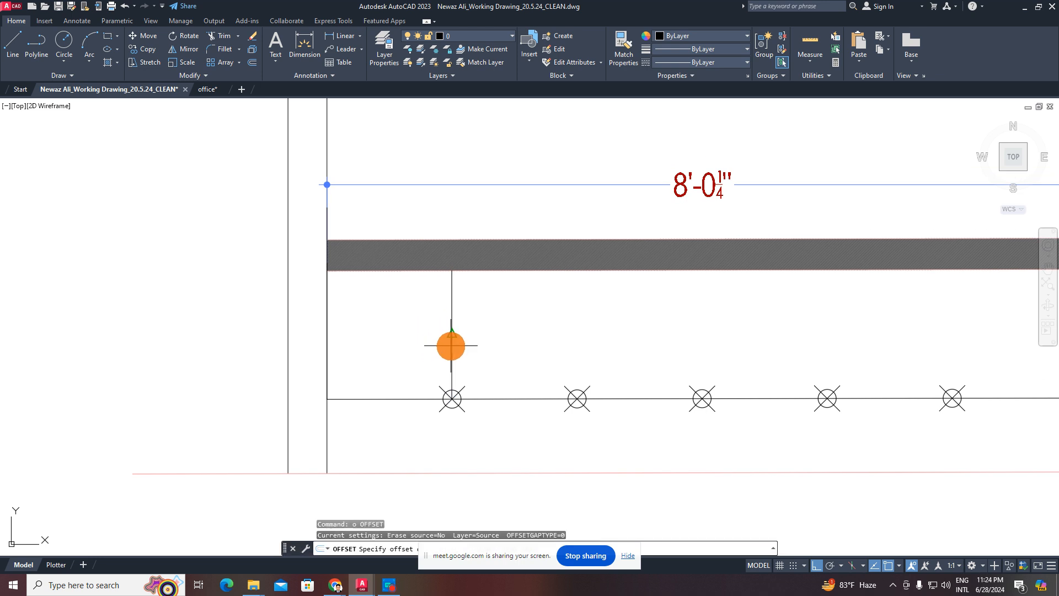
pyautogui.write('16')
pyautogui.press('Return')
pyautogui.click(451, 334)
pyautogui.click(607, 337)
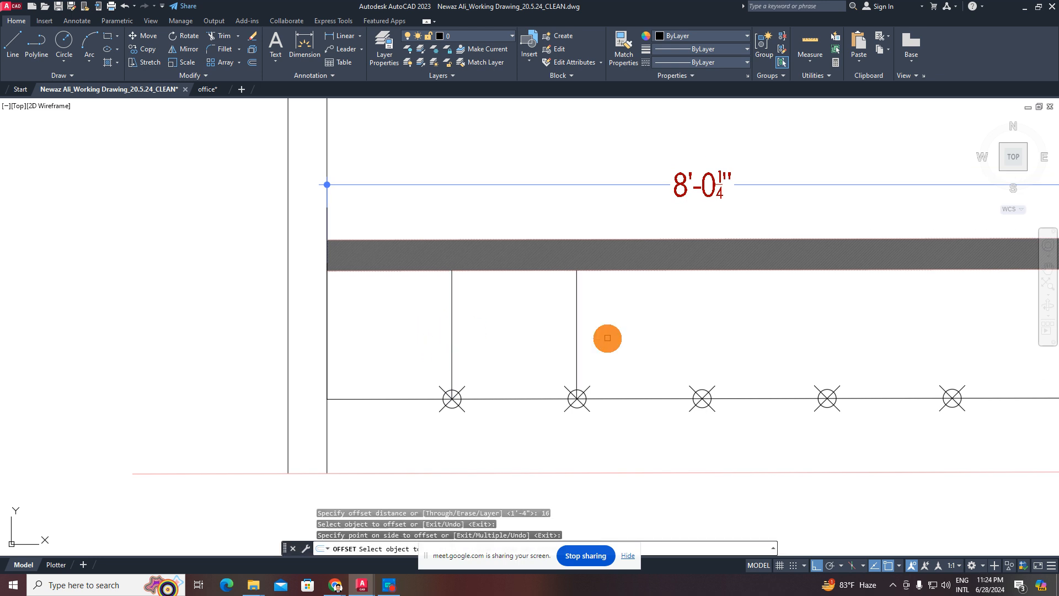
pyautogui.click(577, 343)
pyautogui.click(693, 350)
pyautogui.moveTo(693, 350); pyautogui.dragTo(504, 362, button='middle')
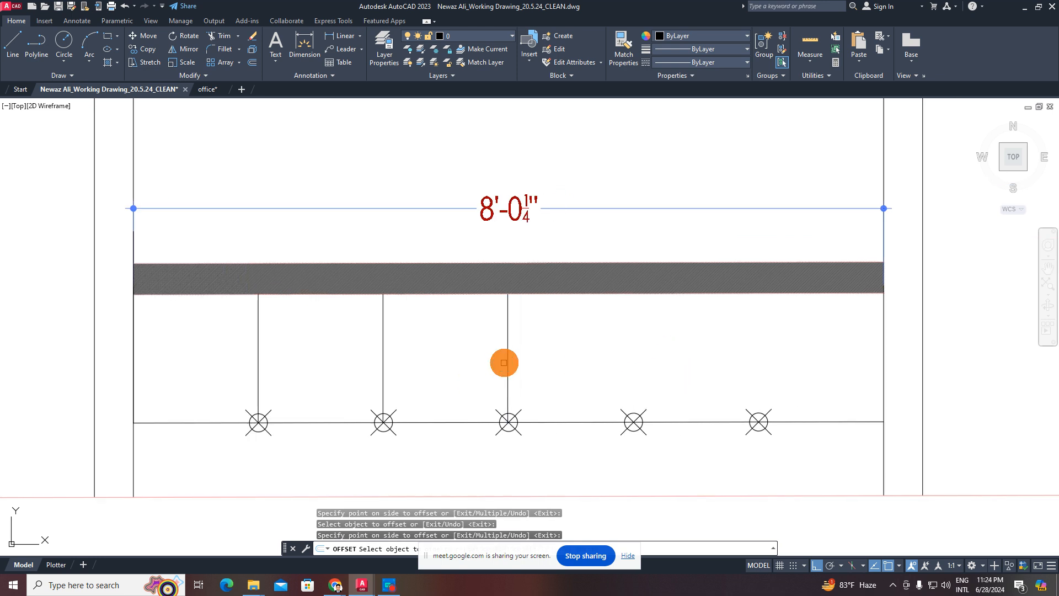
pyautogui.click(504, 362)
pyautogui.click(638, 368)
pyautogui.click(783, 374)
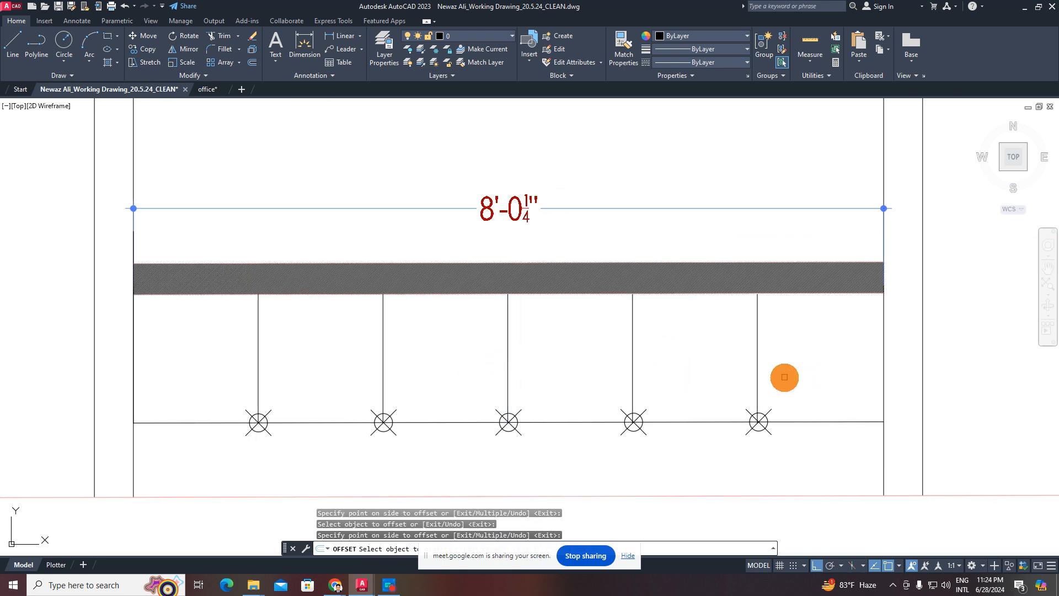
pyautogui.moveTo(783, 374); pyautogui.dragTo(747, 329, button='middle')
pyautogui.press('Escape')
# - Delete the five division markers and the horizontal division line below the hatched strip
pyautogui.scroll(-5, 569, 339)
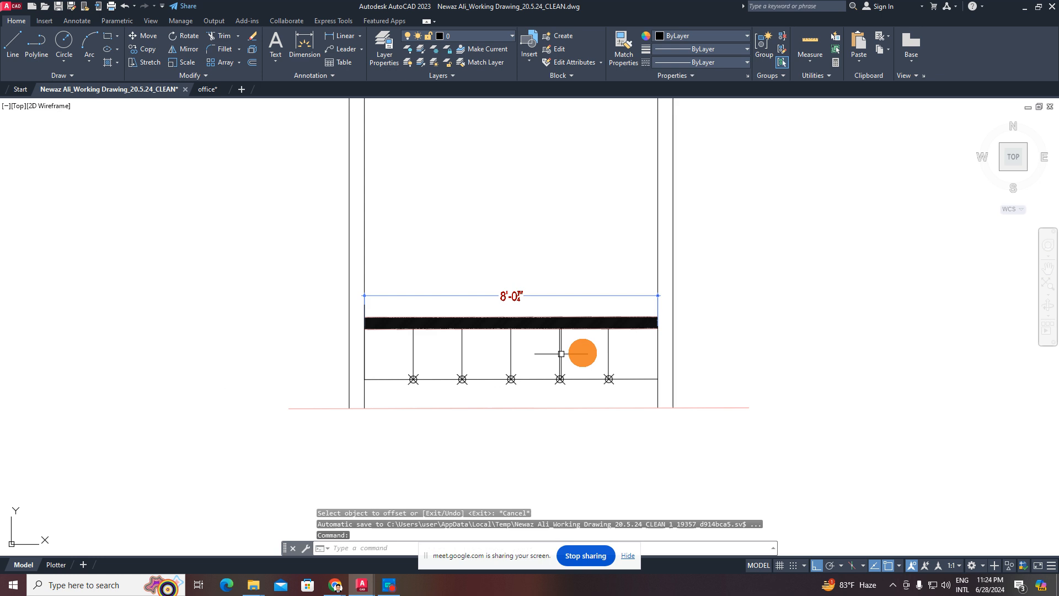
pyautogui.scroll(3, 442, 362)
pyautogui.click(360, 366)
pyautogui.click(789, 429)
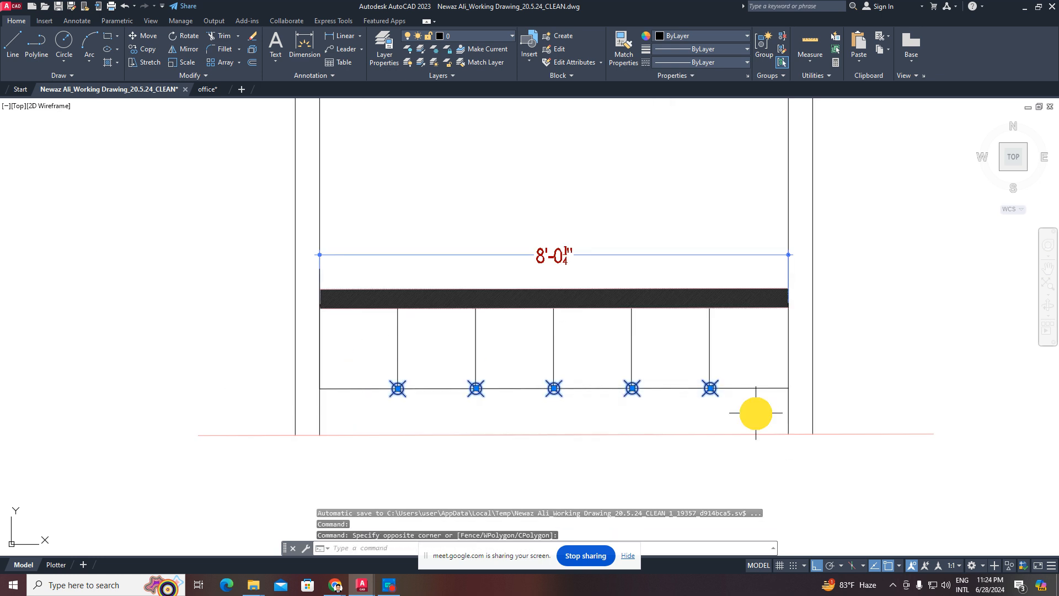
pyautogui.press('Delete')
pyautogui.click(766, 367)
pyautogui.click(731, 414)
pyautogui.press('Delete')
pyautogui.moveTo(716, 391); pyautogui.dragTo(715, 349, button='middle')
pyautogui.press('Escape')
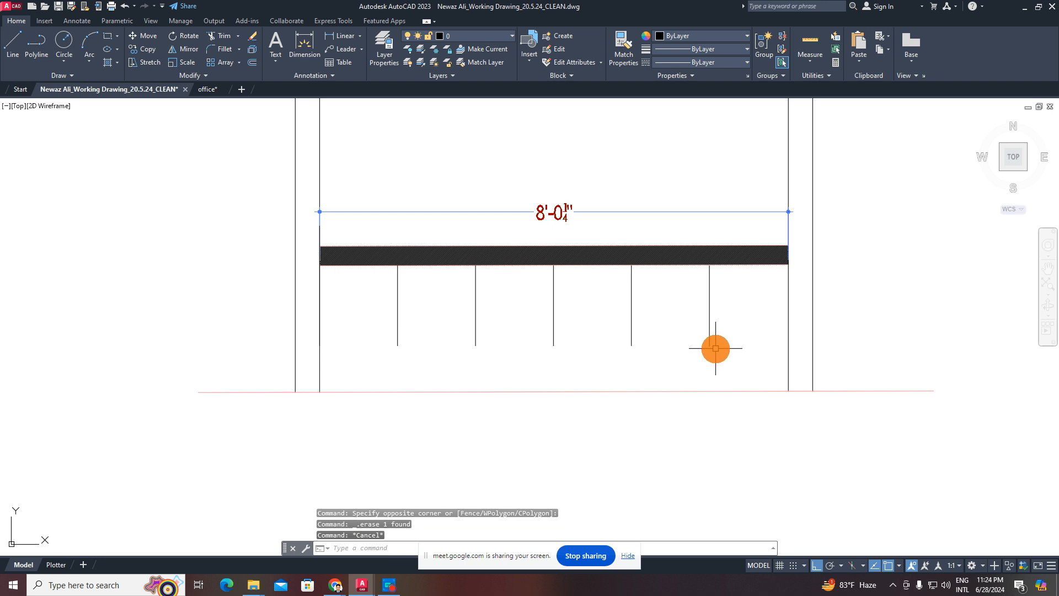
# - Extend the five divider lines down to the pink base line
pyautogui.press('Escape')
pyautogui.press('Escape')
pyautogui.press('Return')
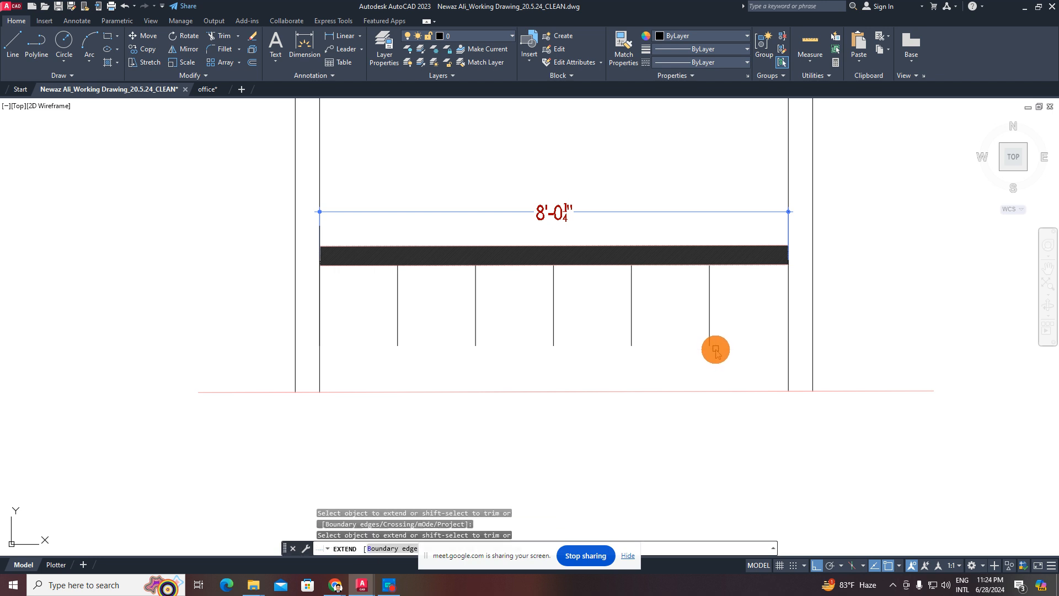
pyautogui.moveTo(743, 322); pyautogui.dragTo(379, 322)
pyautogui.press('Escape')
# - Delete the overall width dimension above the hatched strip
pyautogui.scroll(-2, 562, 365)
pyautogui.scroll(2, 617, 282)
pyautogui.click(620, 280)
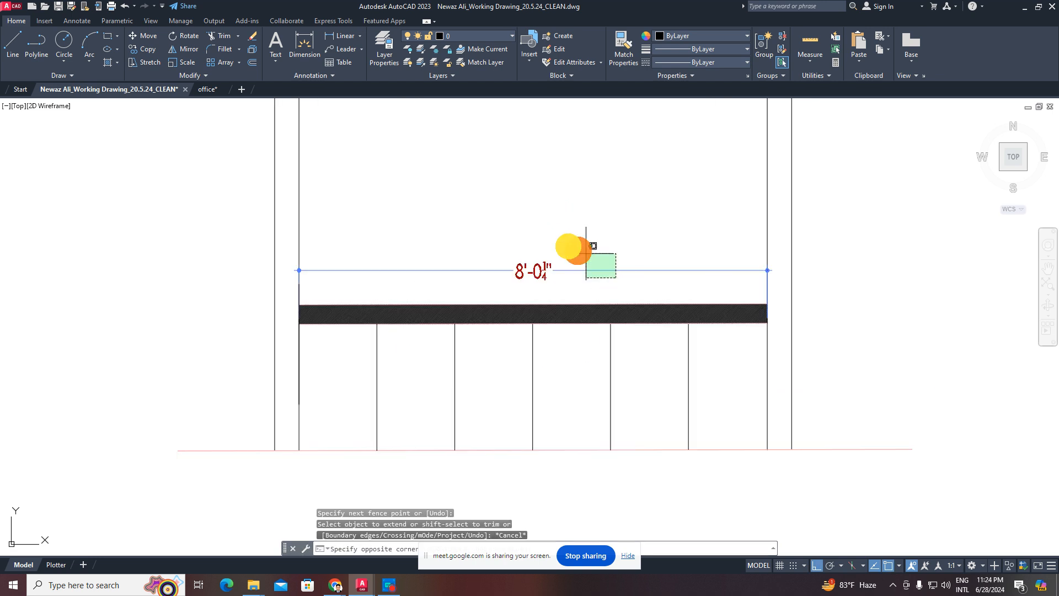
pyautogui.click(523, 230)
pyautogui.press('Delete')
pyautogui.scroll(-2, 574, 270)
pyautogui.moveTo(617, 340)
pyautogui.mouseDown(button='middle')
pyautogui.moveTo(646, 407)
pyautogui.moveTo(660, 371)
pyautogui.mouseUp(button='middle')
pyautogui.scroll(2, 702, 390)
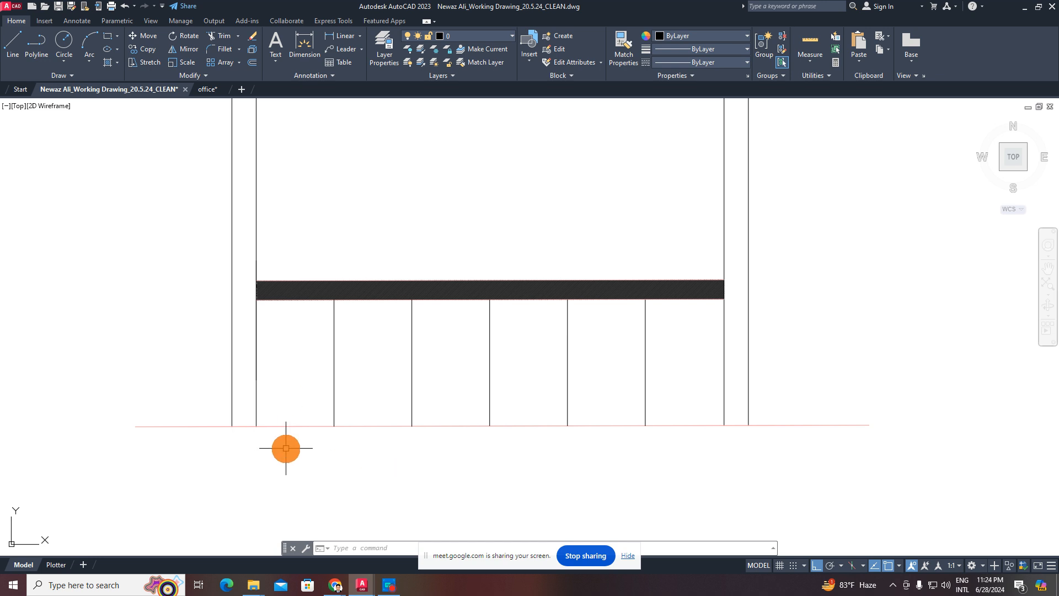
pyautogui.scroll(2, 286, 448)
pyautogui.moveTo(287, 440); pyautogui.dragTo(274, 463, button='middle')
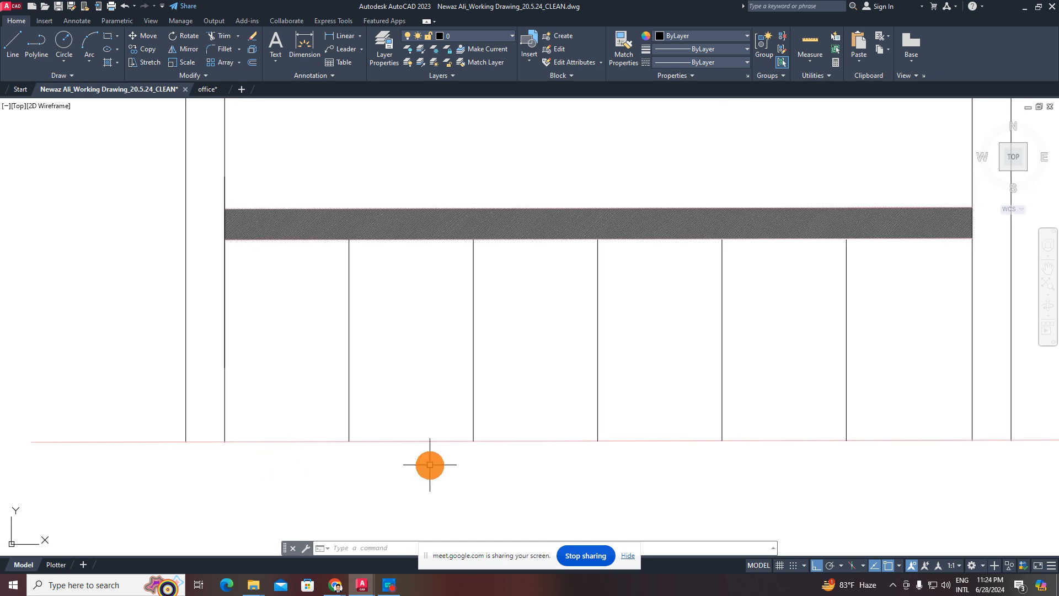
pyautogui.scroll(-2, 430, 463)
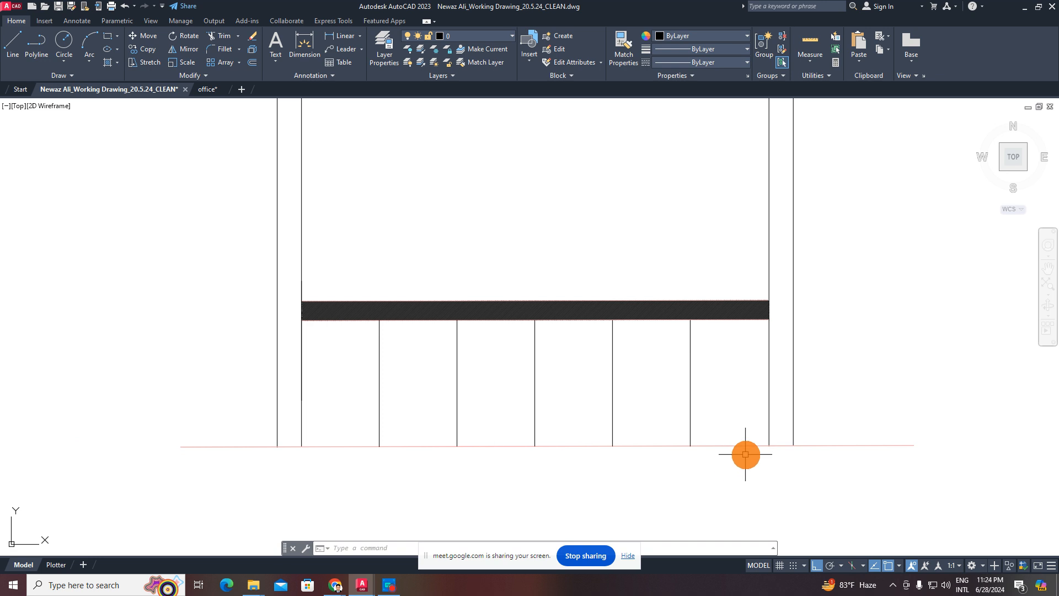
# - Offset the pink base line 1 inch upward
pyautogui.press('Delete')
pyautogui.press('Escape')
pyautogui.press('Escape')
pyautogui.press('Return')
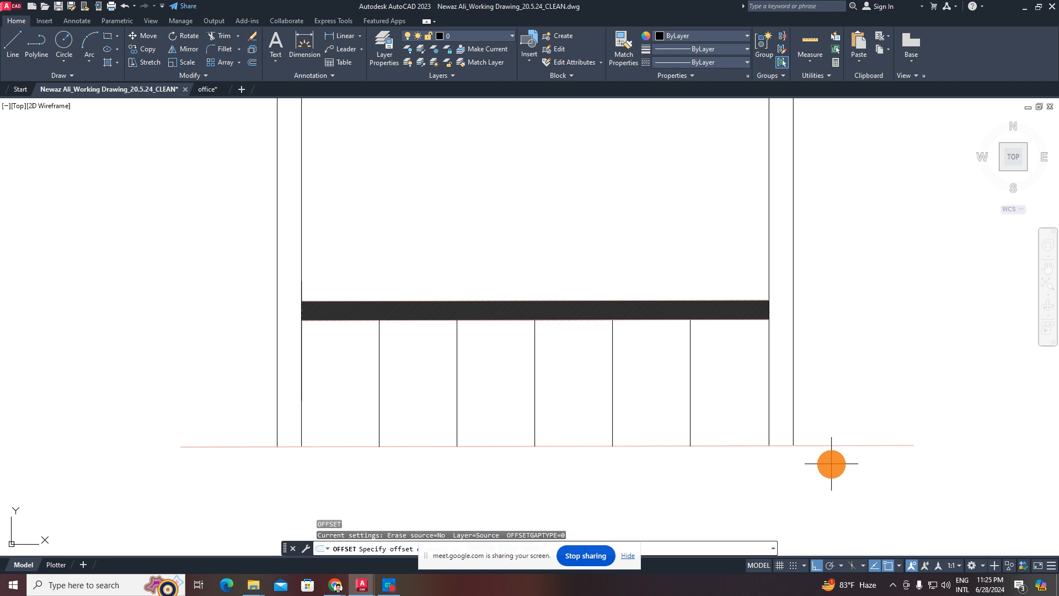
pyautogui.write('1')
pyautogui.press('Return')
pyautogui.click(868, 445)
pyautogui.click(854, 366)
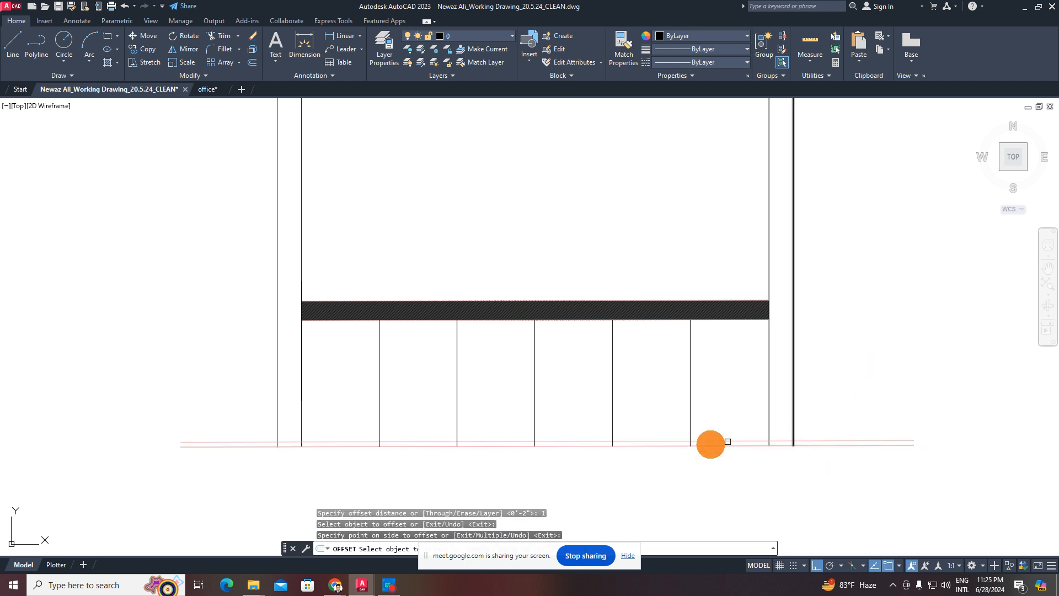
pyautogui.scroll(2, 710, 441)
pyautogui.press('Escape')
pyautogui.press('Escape')
# - Trim the lower ends of the five dividers back to the upper of the two base lines
pyautogui.write('tr')
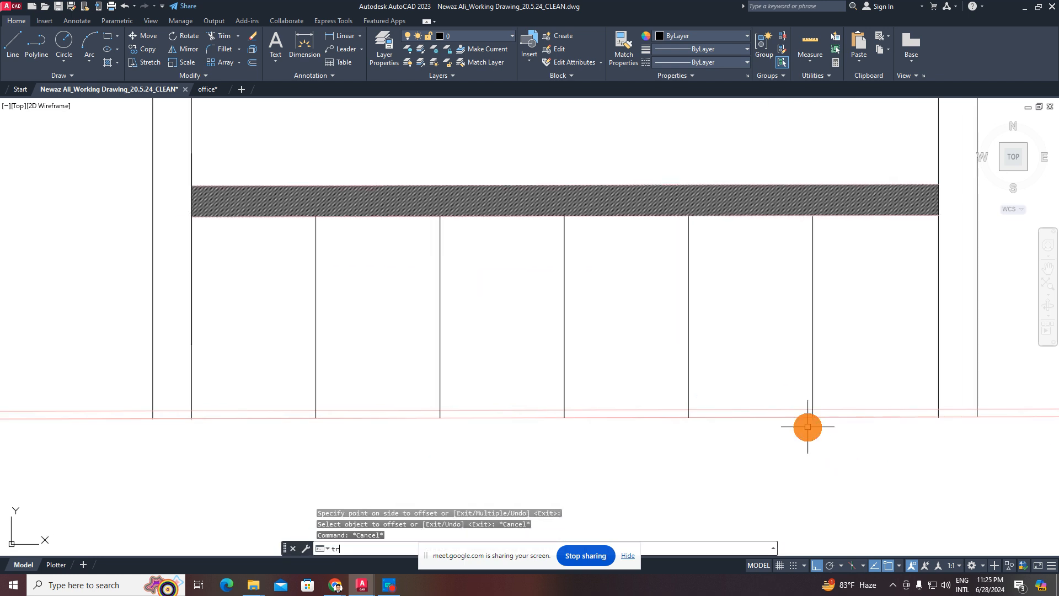
pyautogui.press('Return')
pyautogui.scroll(6, 804, 416)
pyautogui.moveTo(838, 412); pyautogui.dragTo(799, 412)
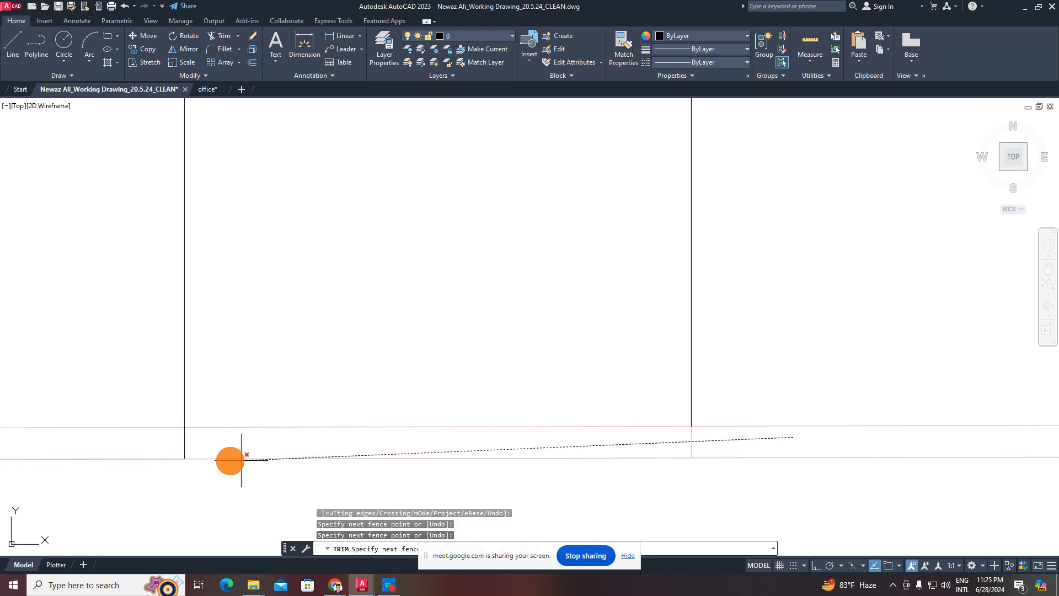
pyautogui.press('Return')
pyautogui.scroll(-5, 283, 432)
pyautogui.scroll(2, 686, 396)
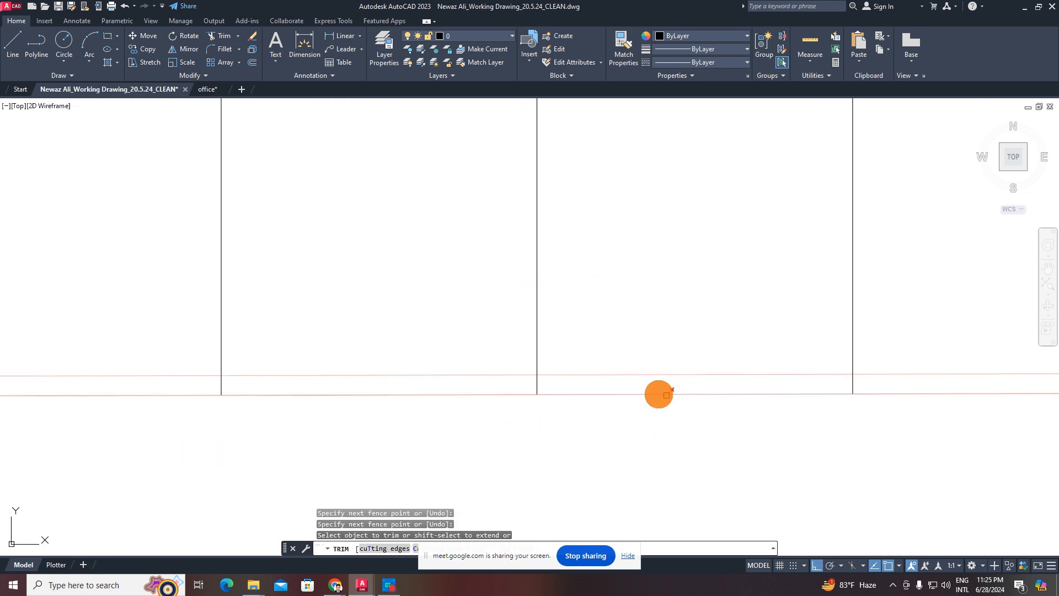
pyautogui.moveTo(637, 387); pyautogui.dragTo(446, 390)
pyautogui.scroll(4, 881, 377)
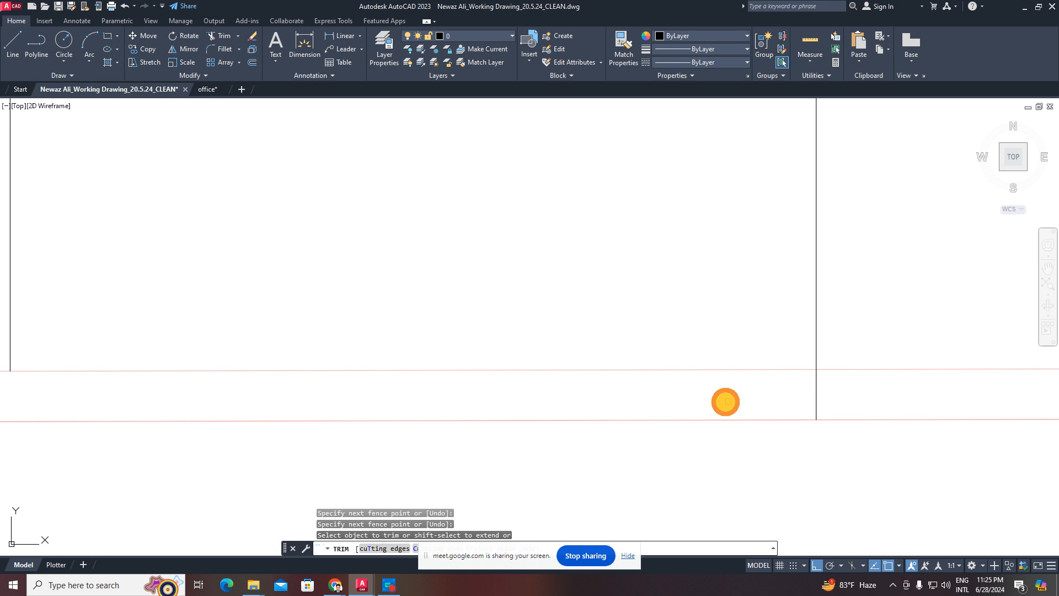
pyautogui.moveTo(726, 402); pyautogui.dragTo(859, 395)
pyautogui.scroll(-4, 831, 389)
pyautogui.scroll(4, 566, 397)
pyautogui.moveTo(692, 348); pyautogui.dragTo(621, 358)
# - Trim the upper base line out of the thickness of the left and right walls
pyautogui.scroll(-4, 616, 361)
pyautogui.scroll(3, 491, 357)
pyautogui.click(492, 354)
pyautogui.scroll(-4, 457, 361)
pyautogui.moveTo(683, 388); pyautogui.dragTo(410, 411, button='middle')
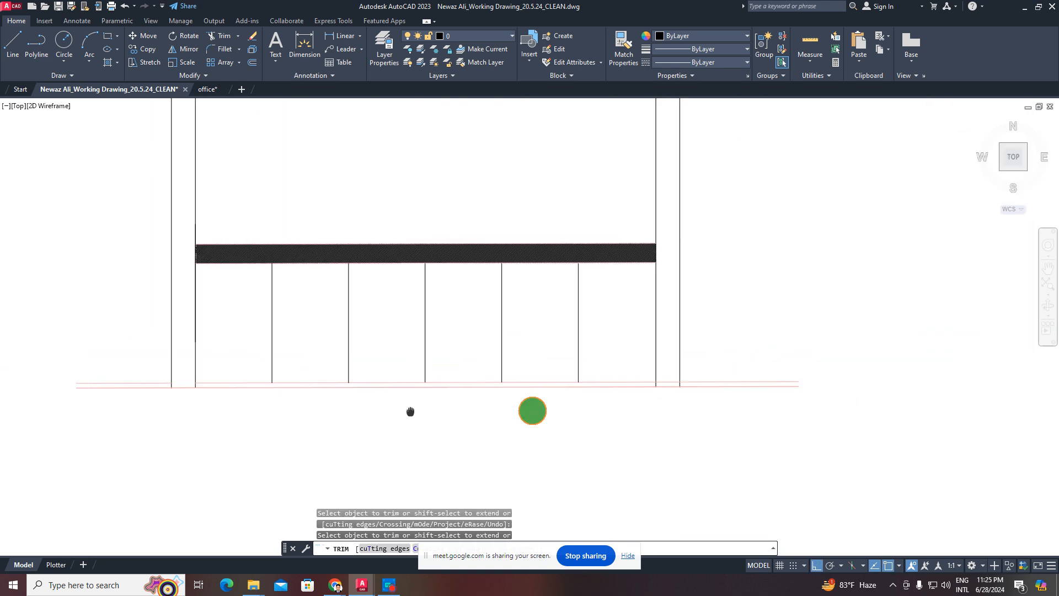
pyautogui.scroll(4, 741, 401)
pyautogui.moveTo(596, 344)
pyautogui.mouseDown()
pyautogui.moveTo(452, 331)
pyautogui.moveTo(454, 315)
pyautogui.moveTo(568, 303)
pyautogui.mouseUp()
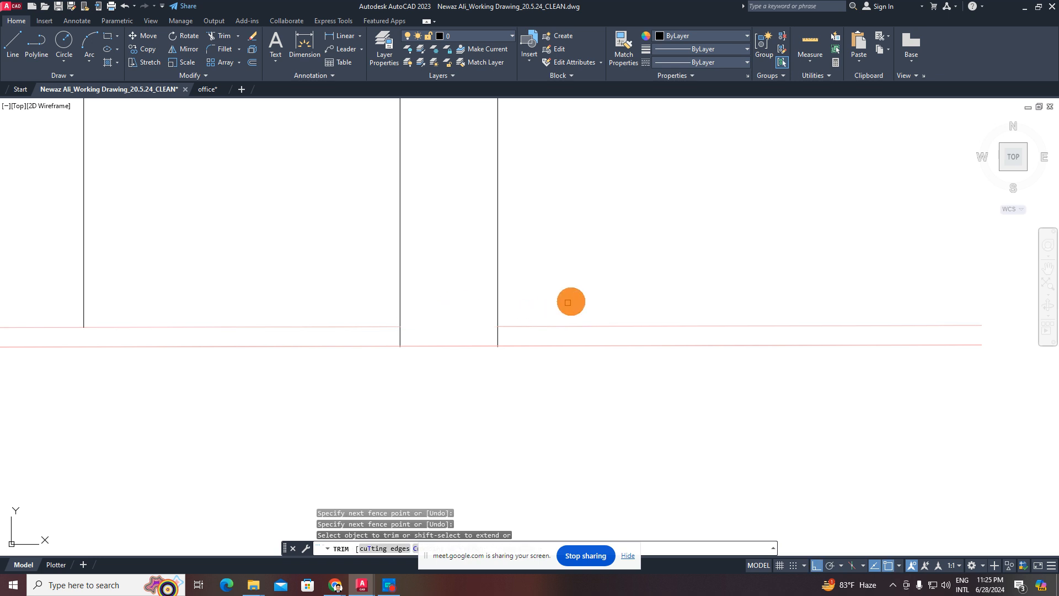
pyautogui.press('space')
# - Delete the leftover pieces of the upper base line outside the right and left walls
pyautogui.click(572, 302)
pyautogui.click(548, 338)
pyautogui.scroll(-3, 548, 338)
pyautogui.press('Delete')
pyautogui.moveTo(184, 353)
pyautogui.mouseDown(button='middle')
pyautogui.moveTo(480, 340)
pyautogui.moveTo(377, 374)
pyautogui.mouseUp(button='middle')
pyautogui.scroll(2, 341, 327)
pyautogui.click(279, 317)
pyautogui.press('Delete')
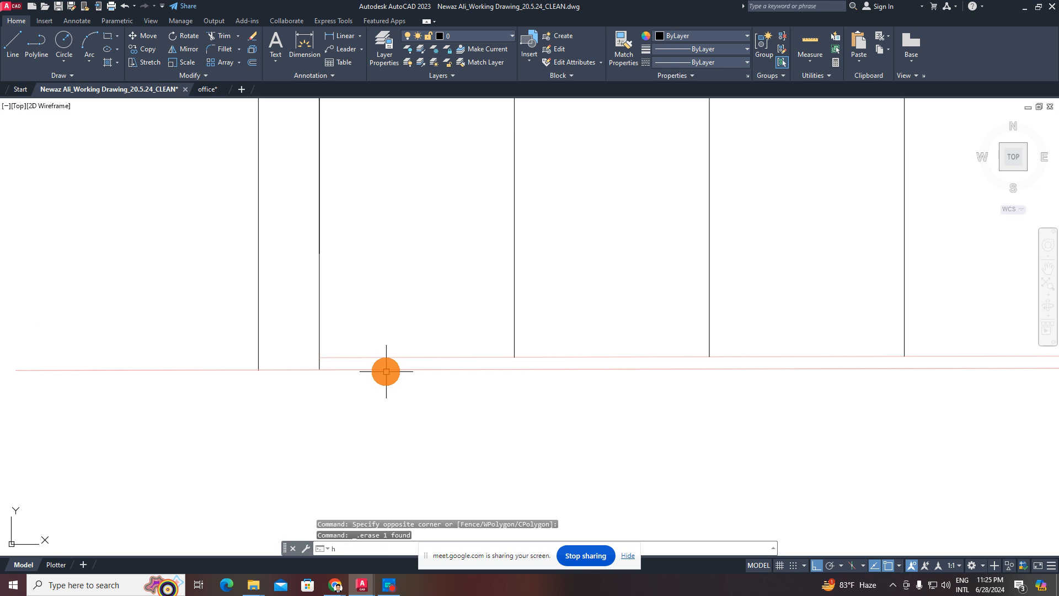
# - Hatch the thin strip between the two base lines from wall to wall
pyautogui.press('Return')
pyautogui.scroll(2, 590, 367)
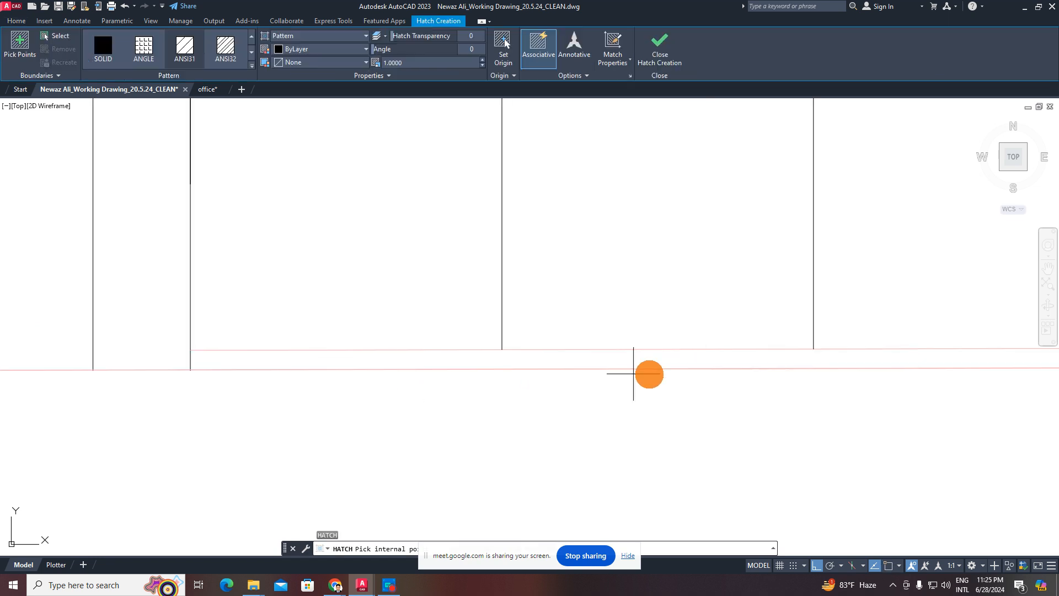
pyautogui.click(655, 361)
pyautogui.scroll(-4, 622, 371)
pyautogui.rightClick(615, 390)
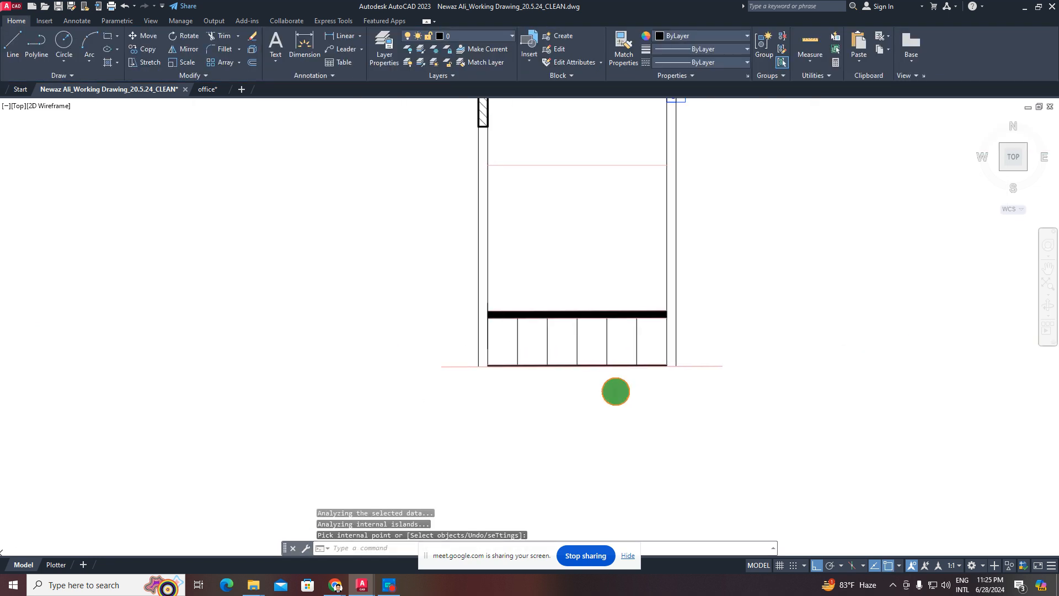
# - Draw a horizontal line from the upper left corner of the thick hatched strip leftward, past the left wall
pyautogui.scroll(4, 606, 346)
pyautogui.moveTo(630, 337); pyautogui.dragTo(645, 357, button='middle')
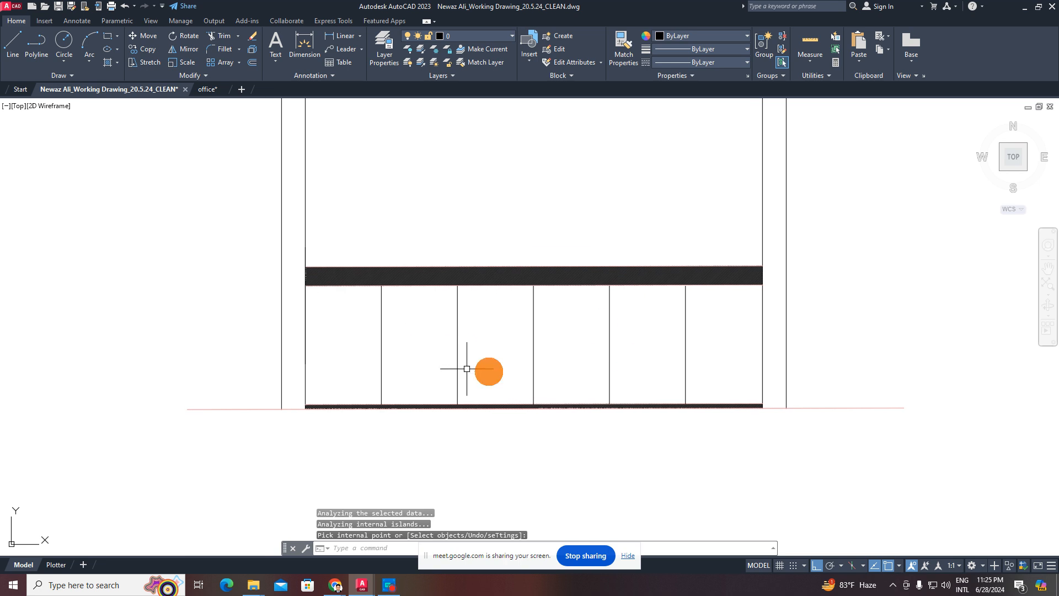
pyautogui.moveTo(368, 347); pyautogui.dragTo(533, 347, button='middle')
pyautogui.scroll(2, 534, 346)
pyautogui.scroll(-3, 610, 354)
pyautogui.moveTo(662, 380)
pyautogui.mouseDown(button='middle')
pyautogui.moveTo(640, 384)
pyautogui.moveTo(485, 500)
pyautogui.mouseUp(button='middle')
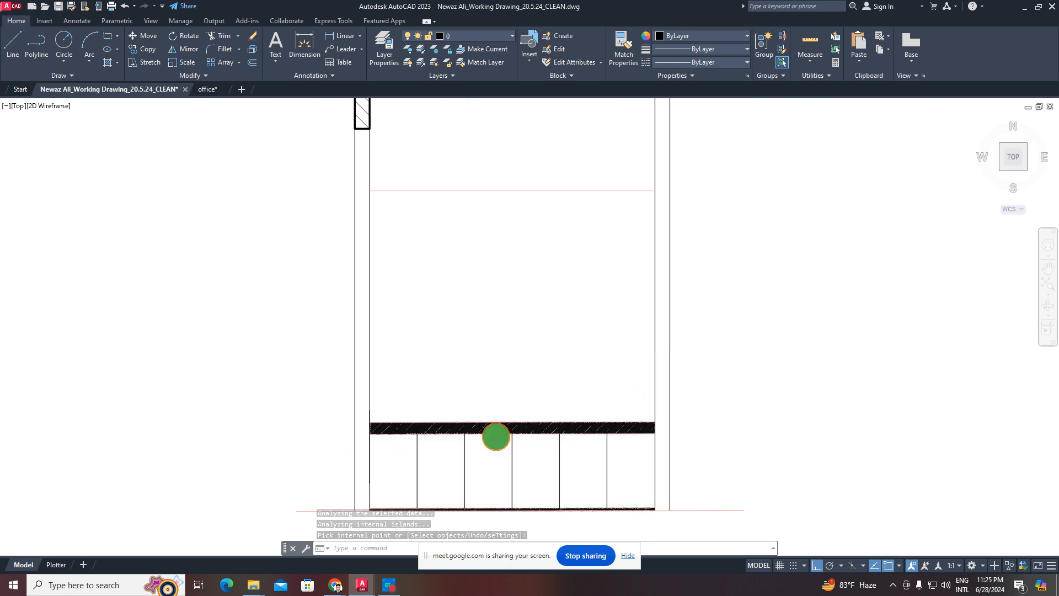
pyautogui.write('l')
pyautogui.press('Return')
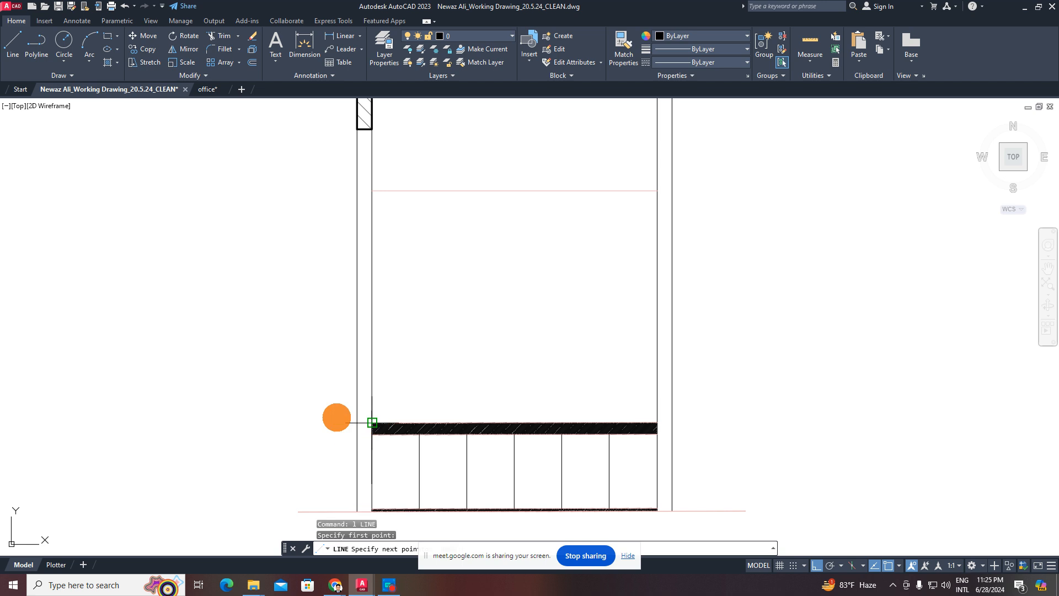
pyautogui.click(336, 419)
pyautogui.press('Escape')
pyautogui.moveTo(231, 416)
pyautogui.mouseDown(button='middle')
pyautogui.moveTo(338, 362)
pyautogui.moveTo(344, 347)
pyautogui.mouseUp(button='middle')
pyautogui.press('Escape')
pyautogui.press('Escape')
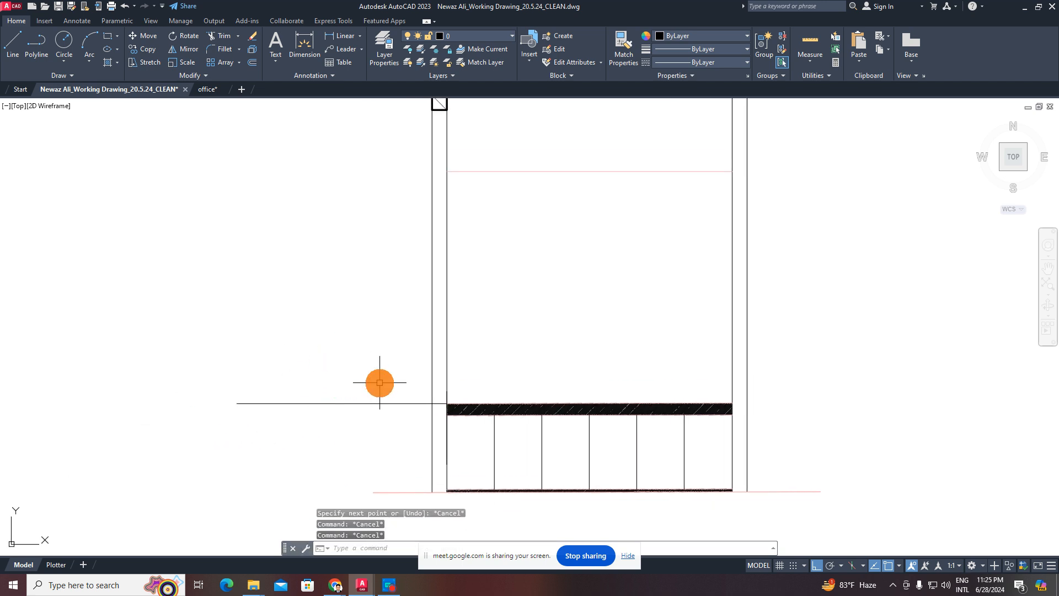
pyautogui.moveTo(378, 380); pyautogui.dragTo(404, 373, button='middle')
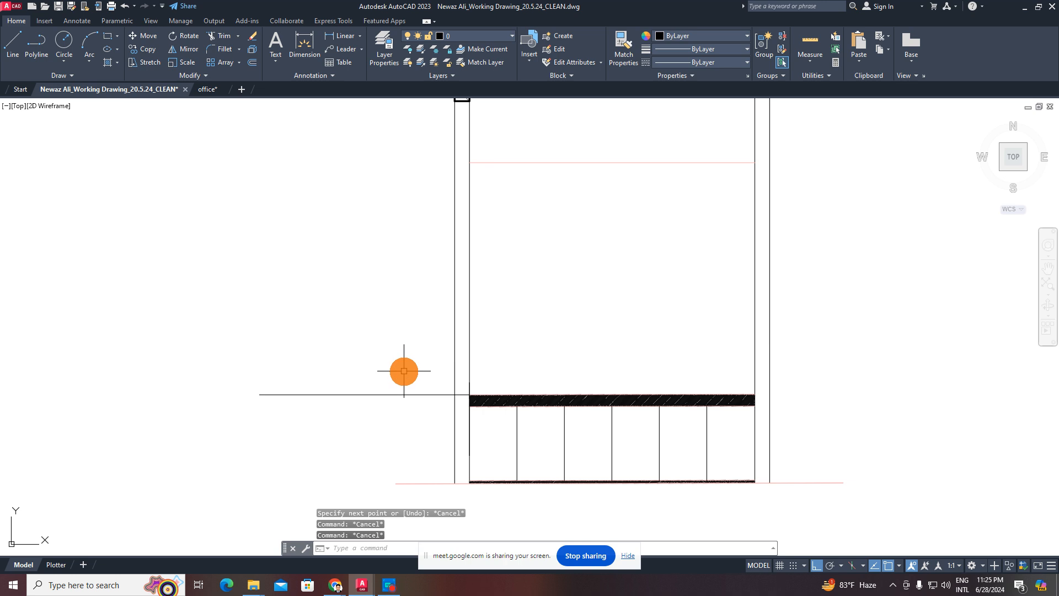
pyautogui.press('Escape')
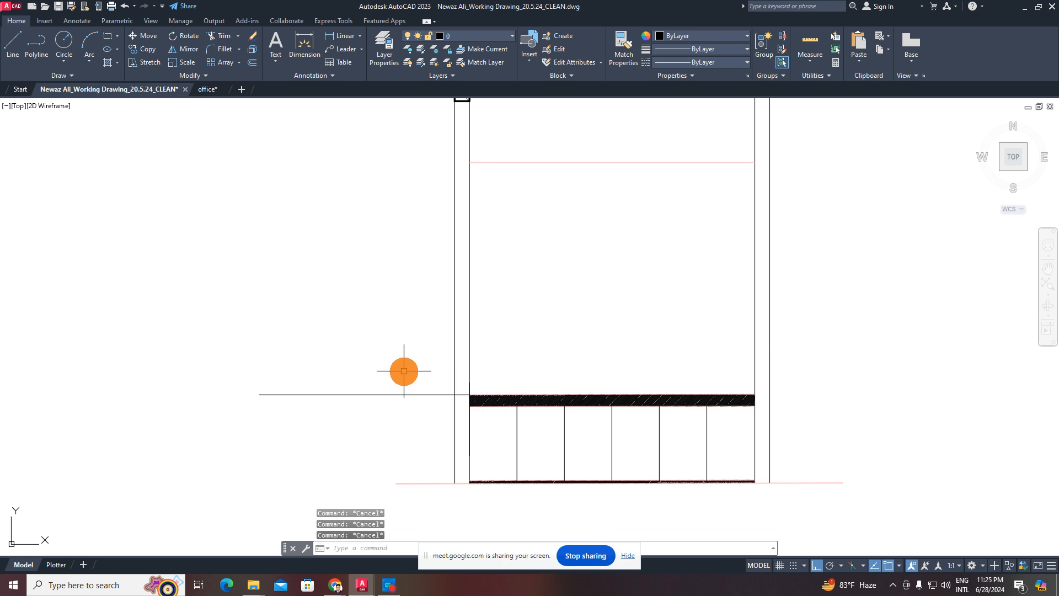
pyautogui.write('o28')
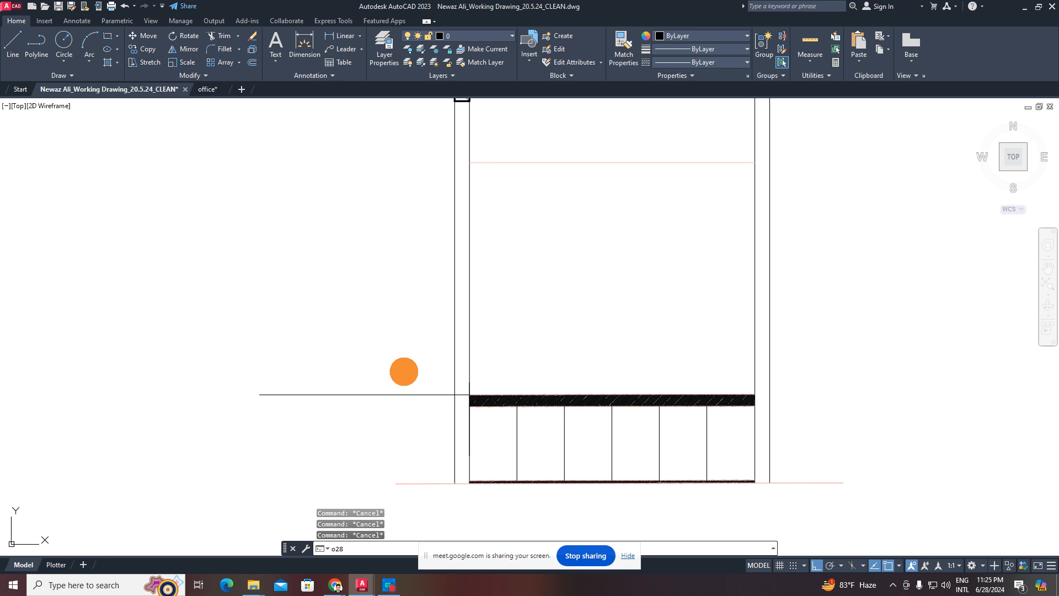
pyautogui.press('Return')
pyautogui.write('o')
pyautogui.press('Return')
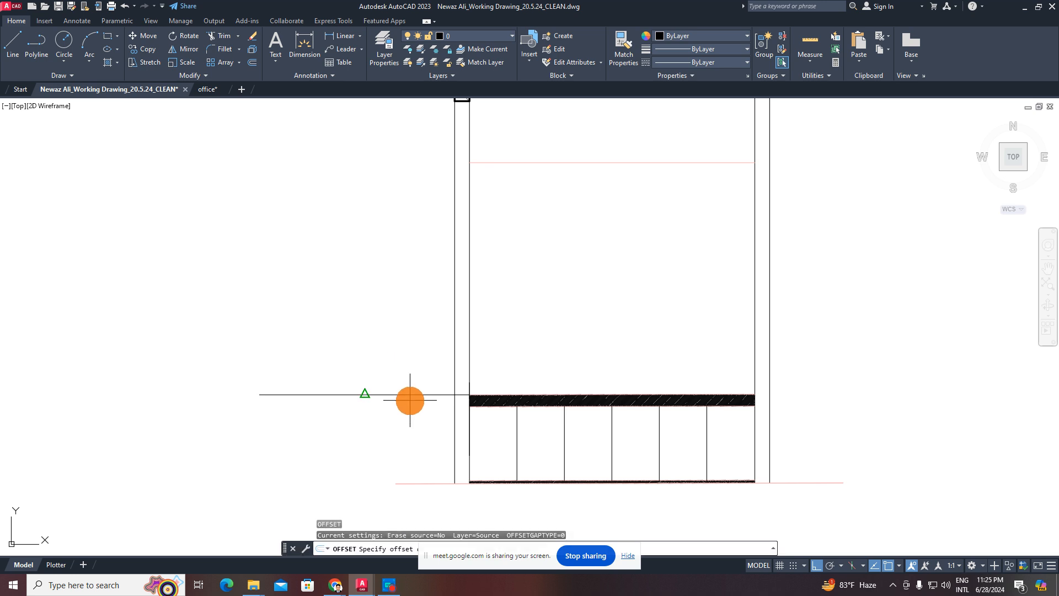
pyautogui.press('Escape')
# - Offset the horizontal line at the top of the thick hatched strip 30 inches upward
pyautogui.write('o')
pyautogui.press('Return')
pyautogui.write('30')
pyautogui.press('Return')
pyautogui.click(424, 394)
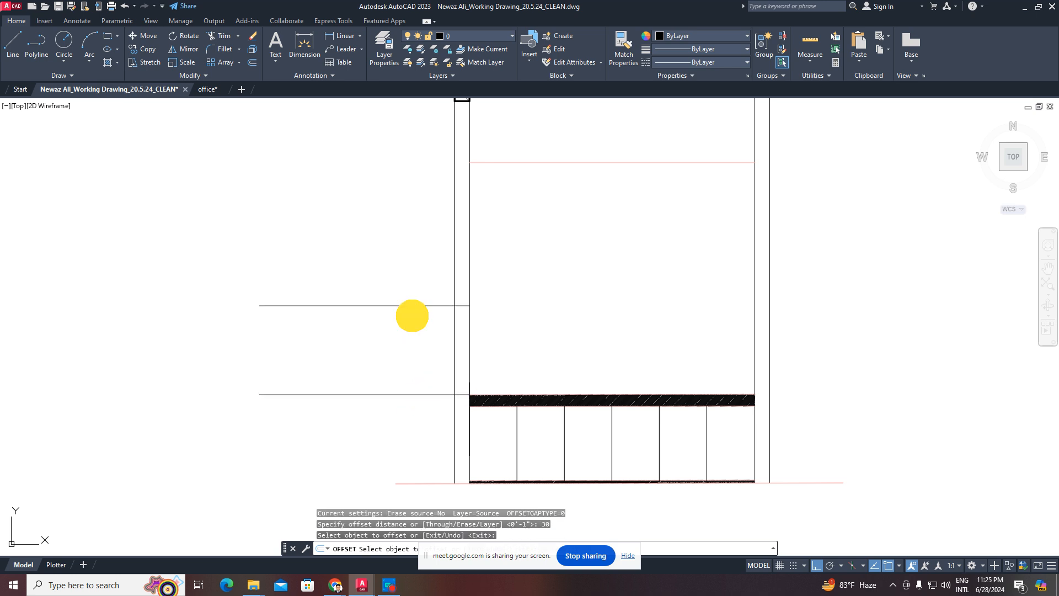
pyautogui.click(412, 315)
pyautogui.moveTo(420, 312); pyautogui.dragTo(423, 315, button='middle')
pyautogui.press('Escape')
# - Stretch the right end of the upper offset line horizontally across the room, past the right wall
pyautogui.click(432, 273)
pyautogui.click(409, 336)
pyautogui.click(472, 309)
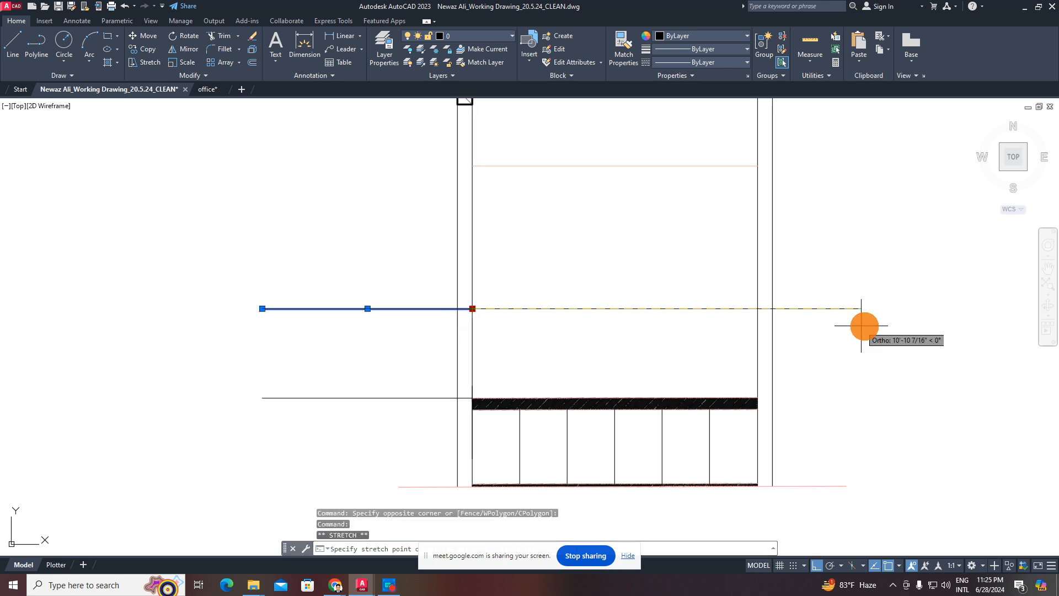
pyautogui.click(871, 328)
pyautogui.press('Escape')
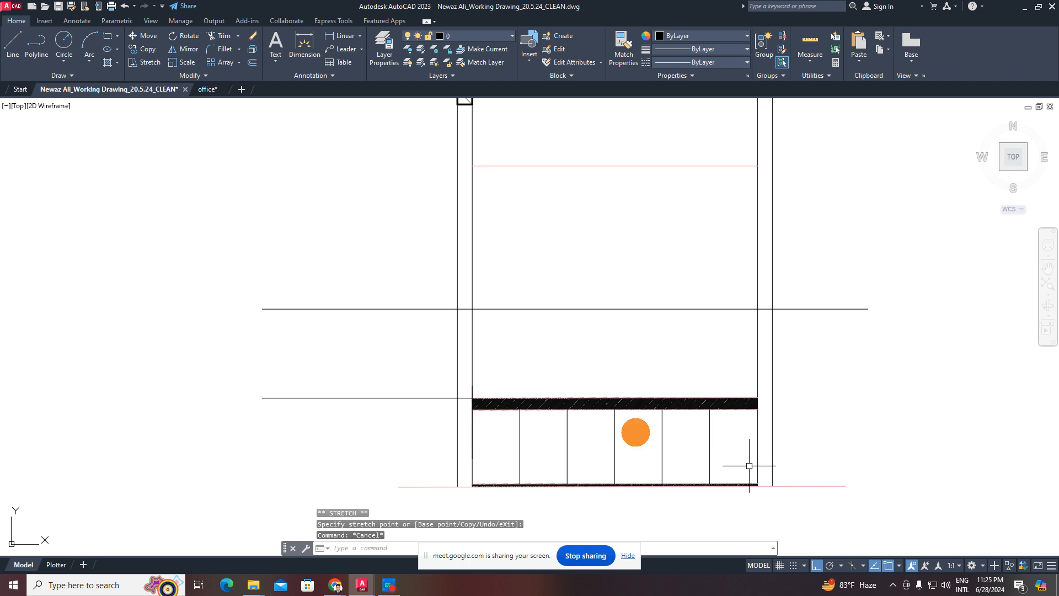
# - Delete the original horizontal line running leftward from the top corner of the thick hatched strip
pyautogui.click(401, 288)
pyautogui.click(336, 430)
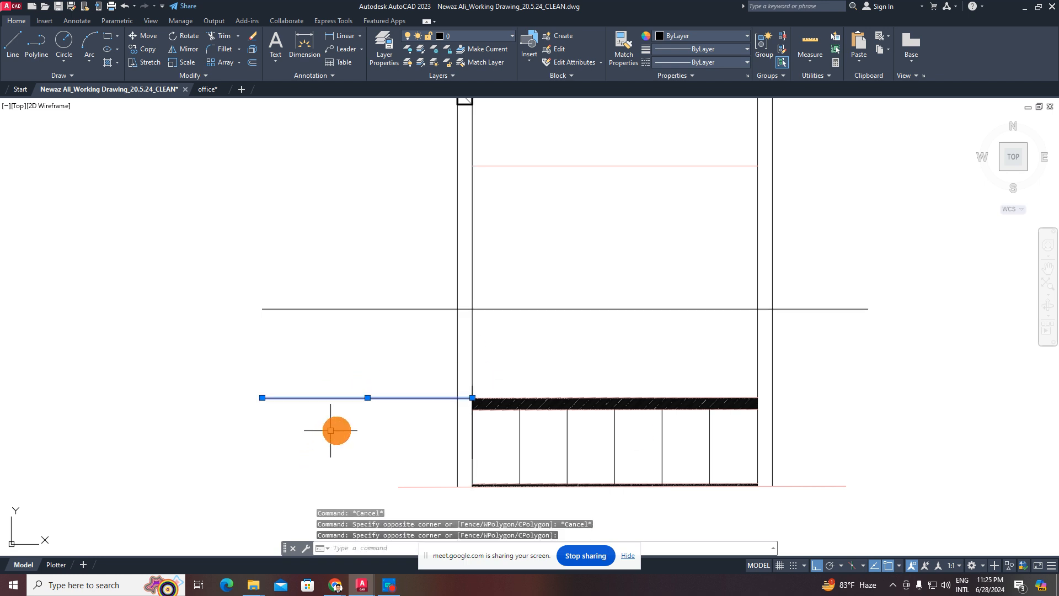
pyautogui.press('Delete')
# - Offset the long horizontal line above the hatched strip 24 inches upward
pyautogui.moveTo(575, 353); pyautogui.dragTo(566, 441, button='middle')
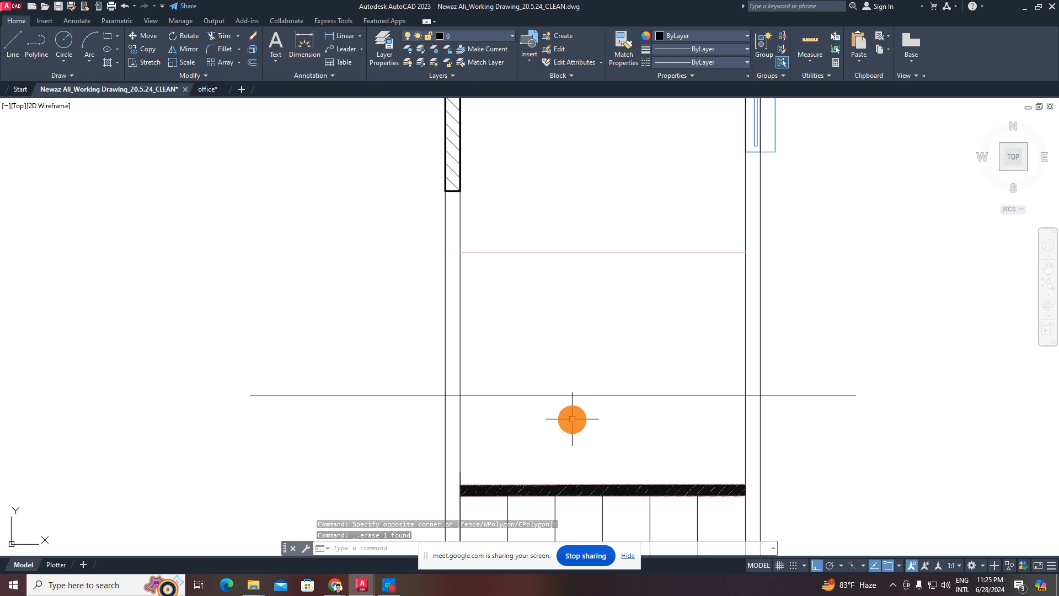
pyautogui.moveTo(545, 402); pyautogui.dragTo(542, 376, button='middle')
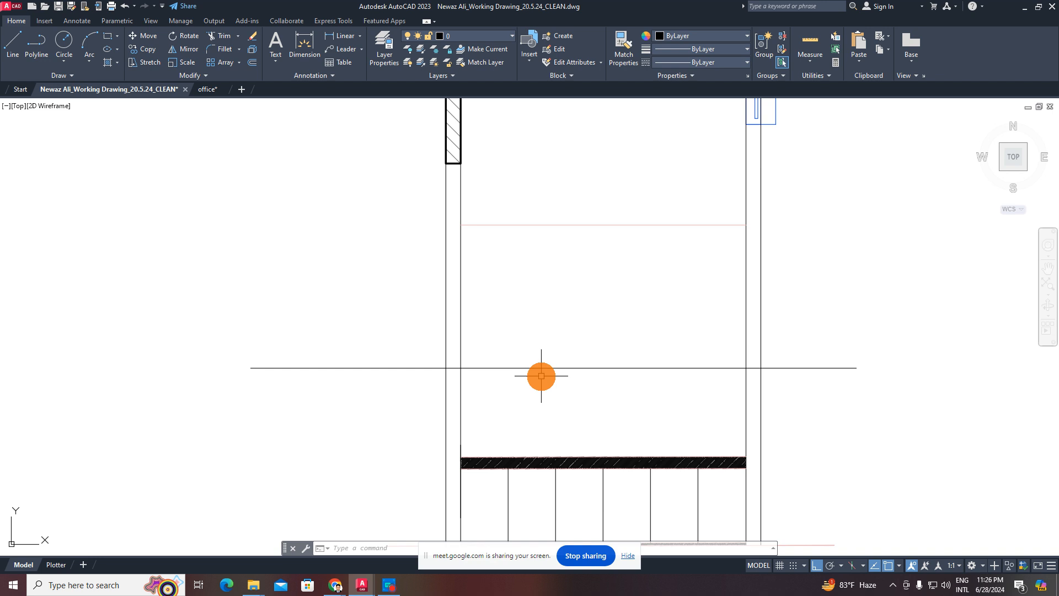
pyautogui.press('Escape')
pyautogui.press('Escape')
pyautogui.moveTo(474, 369); pyautogui.dragTo(484, 384, button='middle')
pyautogui.press('Escape')
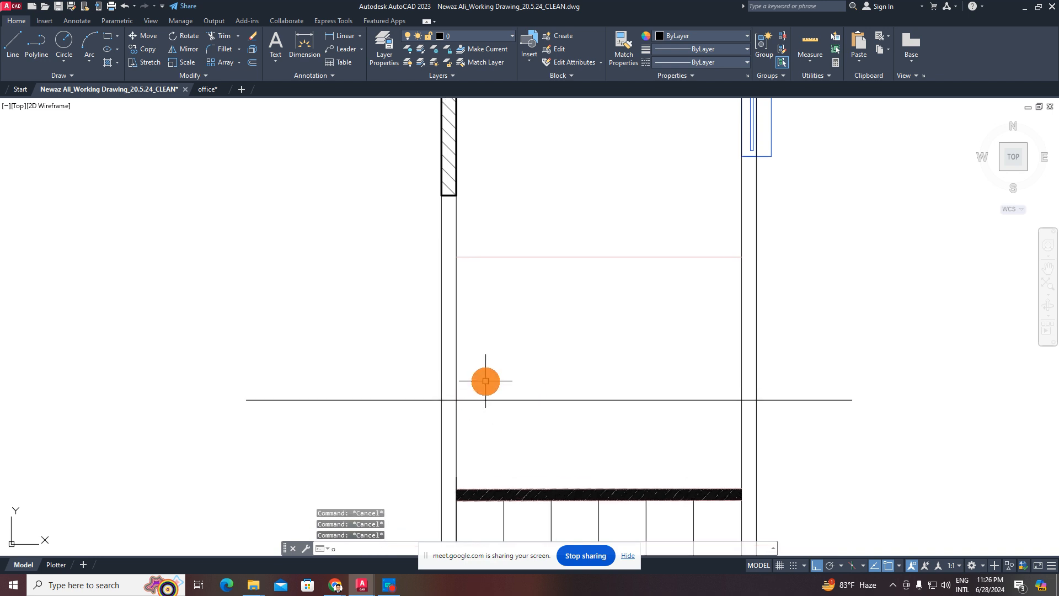
pyautogui.press('Return')
pyautogui.write('24')
pyautogui.press('Return')
pyautogui.click(513, 399)
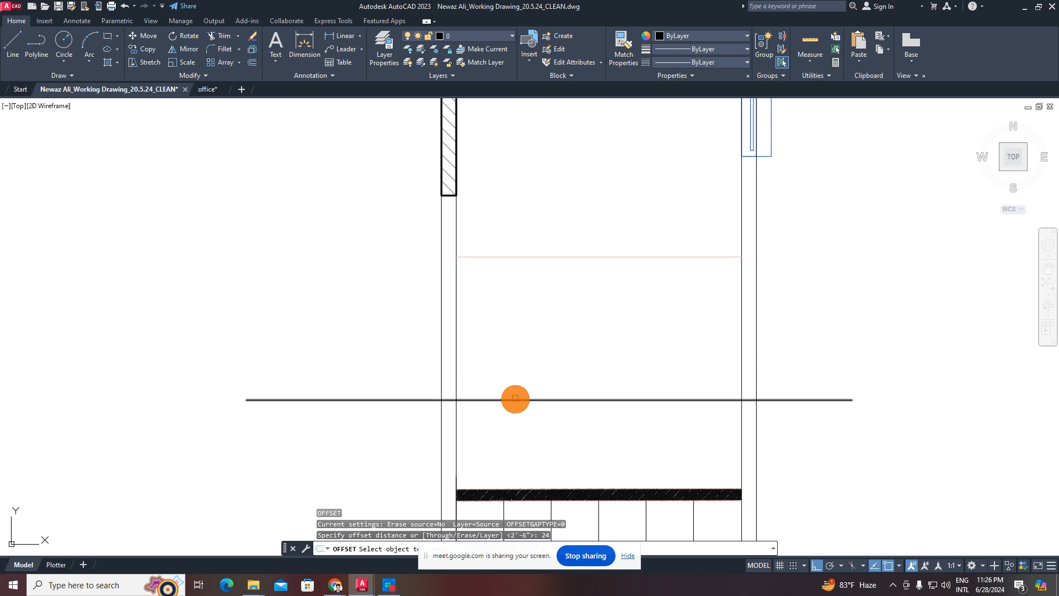
pyautogui.click(520, 326)
pyautogui.moveTo(520, 325)
pyautogui.mouseDown(button='middle')
pyautogui.moveTo(525, 358)
pyautogui.moveTo(520, 315)
pyautogui.moveTo(520, 329)
pyautogui.mouseUp(button='middle')
pyautogui.press('Escape')
pyautogui.press('Escape')
# - Measure the vertical distance from the upper offset line to the pink line with a linear dimension, without placing it
pyautogui.click(340, 35)
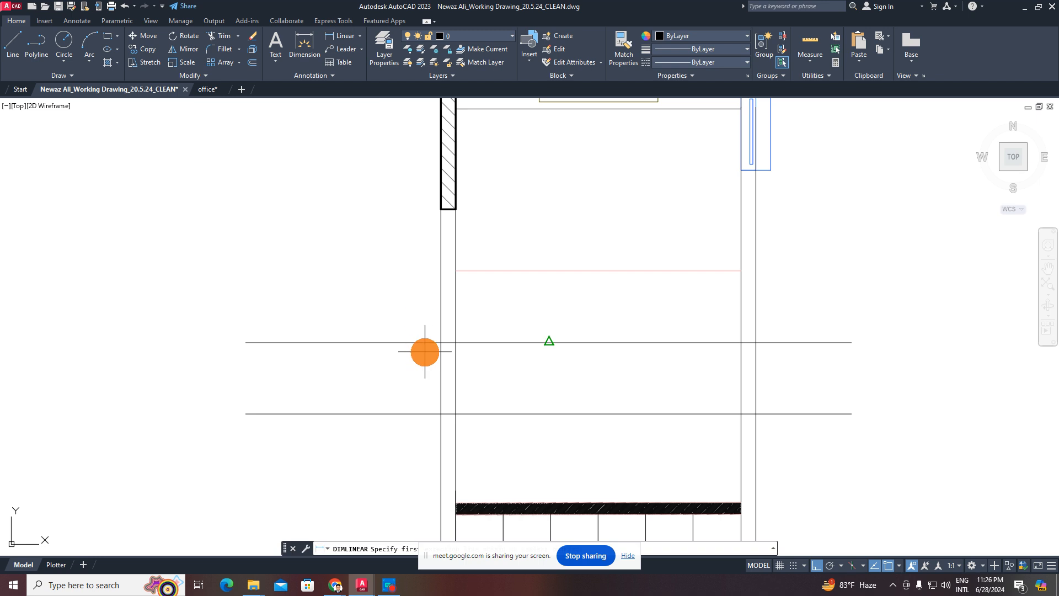
pyautogui.scroll(2, 425, 352)
pyautogui.click(473, 334)
pyautogui.click(474, 222)
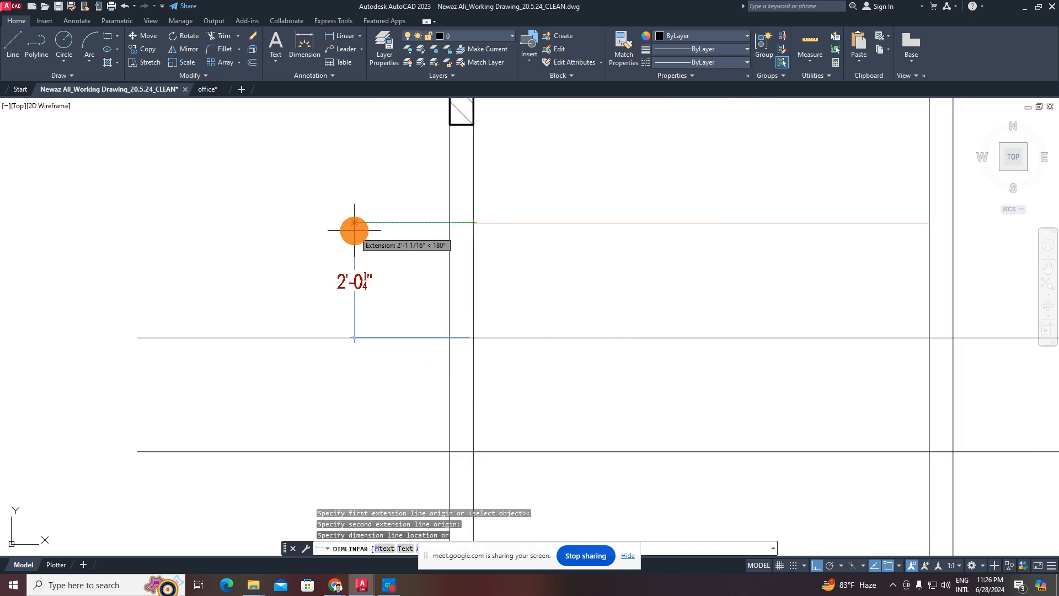
pyautogui.scroll(-2, 354, 229)
pyautogui.press('Escape')
pyautogui.press('Escape')
pyautogui.press('Escape')
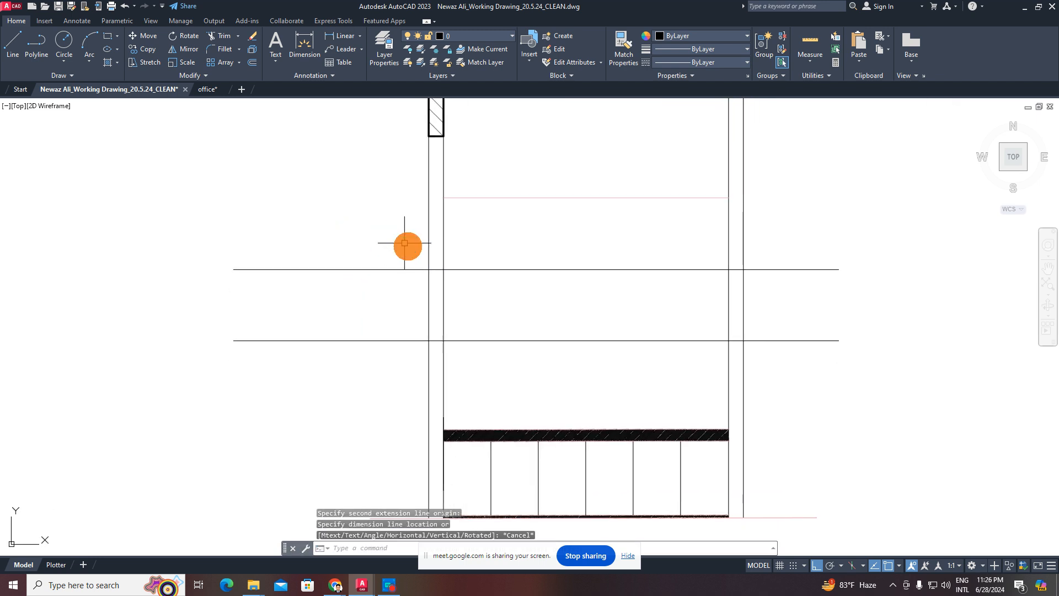
# - Trim both horizontal lines outside the left wall and out of its thickness
pyautogui.write('tr')
pyautogui.press('Return')
pyautogui.moveTo(397, 235)
pyautogui.mouseDown()
pyautogui.moveTo(391, 332)
pyautogui.moveTo(424, 345)
pyautogui.mouseUp()
pyautogui.scroll(2, 436, 267)
pyautogui.moveTo(438, 267); pyautogui.dragTo(421, 492)
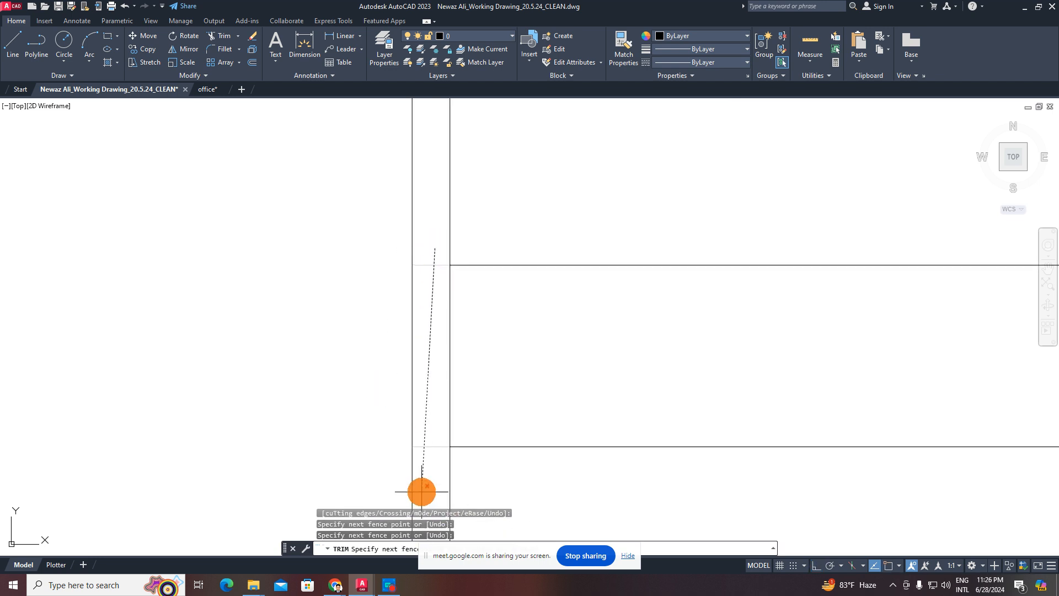
# - Trim both horizontal lines outside the right wall and out of its thickness
pyautogui.scroll(-3, 469, 442)
pyautogui.moveTo(621, 314); pyautogui.dragTo(641, 441)
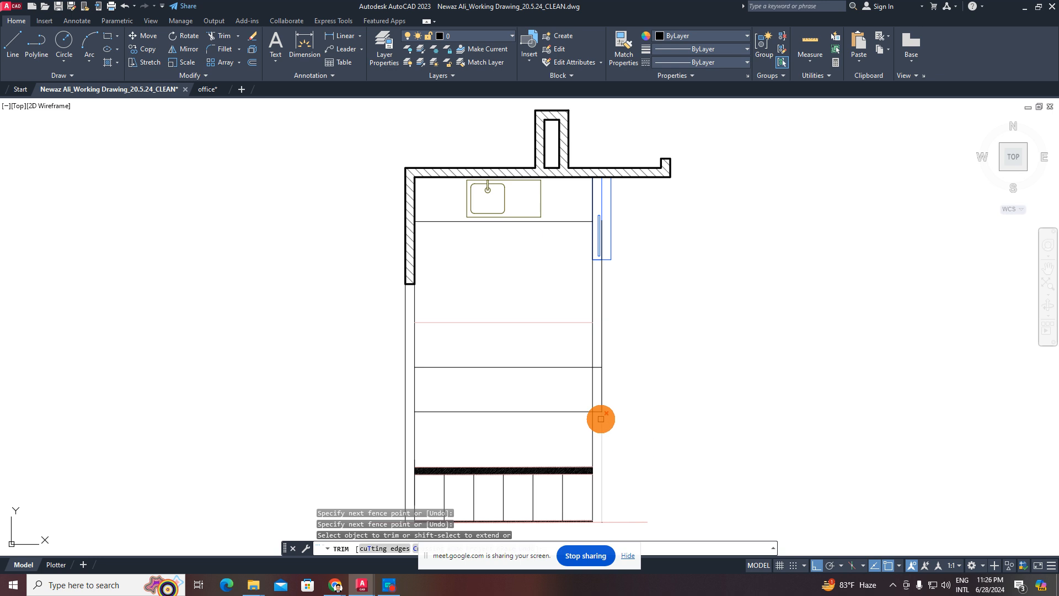
pyautogui.scroll(2, 599, 418)
pyautogui.moveTo(590, 258); pyautogui.dragTo(594, 412)
pyautogui.scroll(-4, 579, 416)
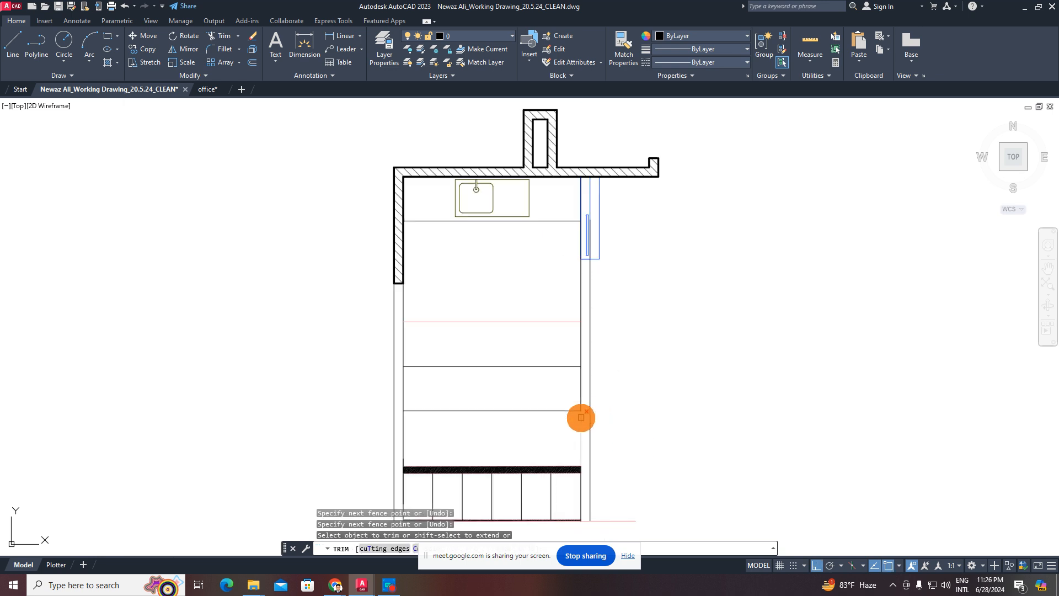
pyautogui.press('Escape')
pyautogui.scroll(2, 551, 370)
pyautogui.press('Escape')
pyautogui.press('Escape')
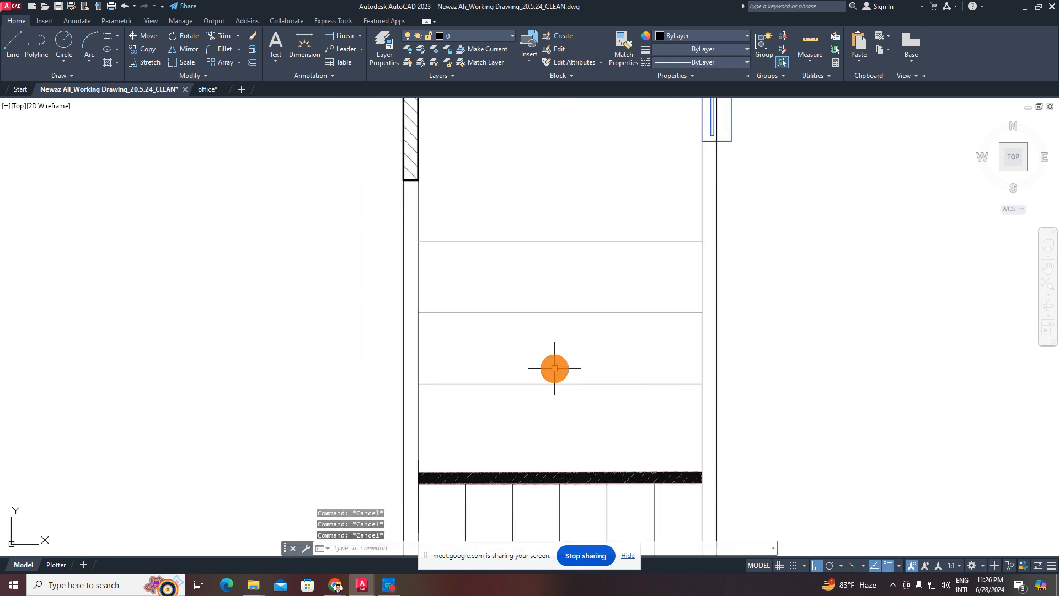
# - Draw two crossing diagonals between the corners of the panel directly above the thick hatched strip
pyautogui.moveTo(553, 367); pyautogui.dragTo(544, 315, button='middle')
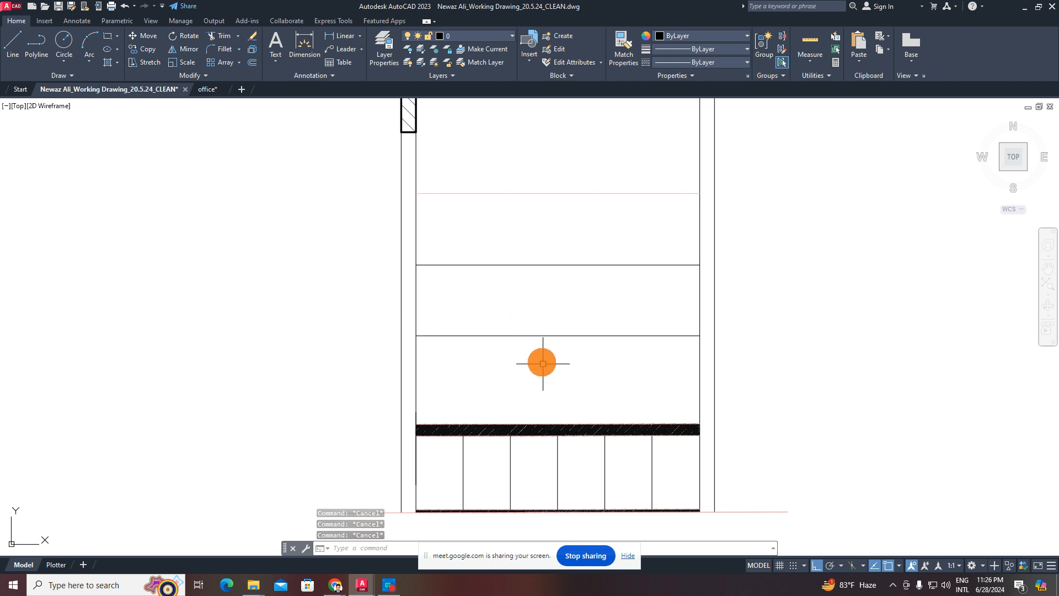
pyautogui.write('l')
pyautogui.press('Return')
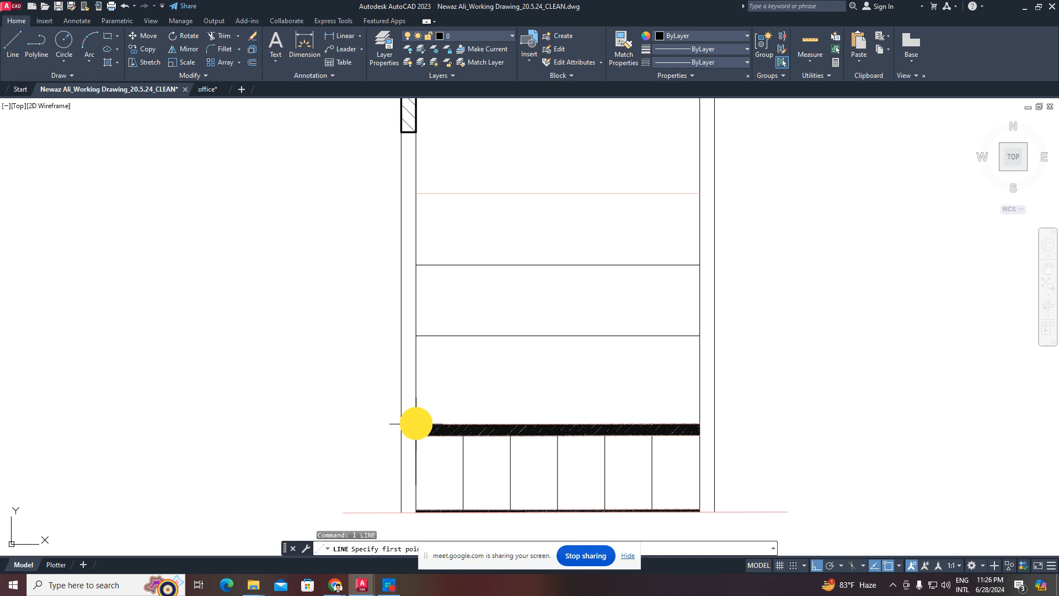
pyautogui.click(416, 424)
pyautogui.click(700, 335)
pyautogui.press('Return')
pyautogui.press('Return')
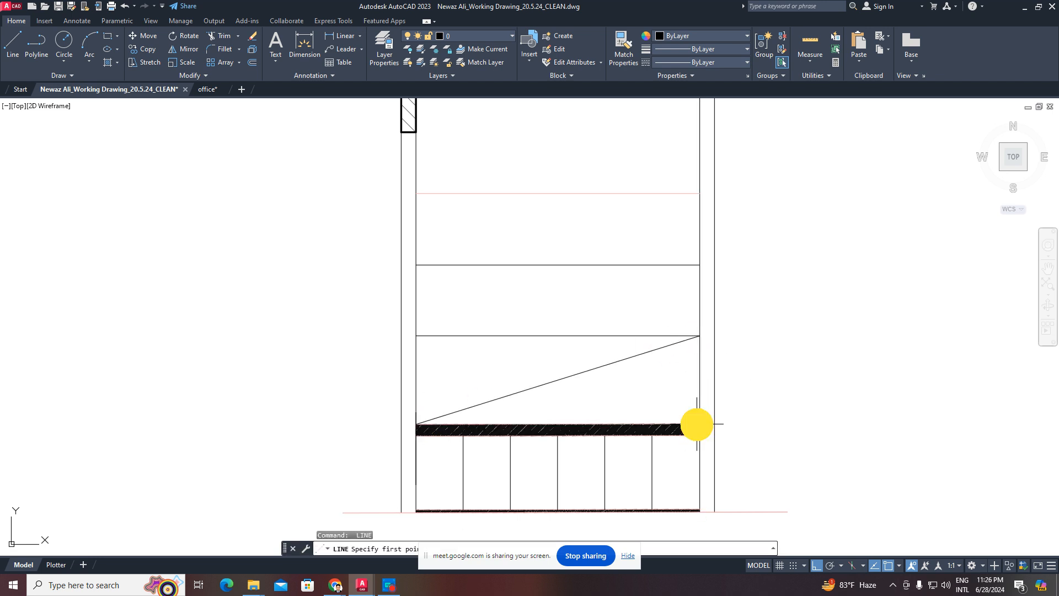
pyautogui.click(698, 424)
pyautogui.click(416, 335)
pyautogui.press('Escape')
pyautogui.moveTo(539, 366); pyautogui.dragTo(519, 419, button='middle')
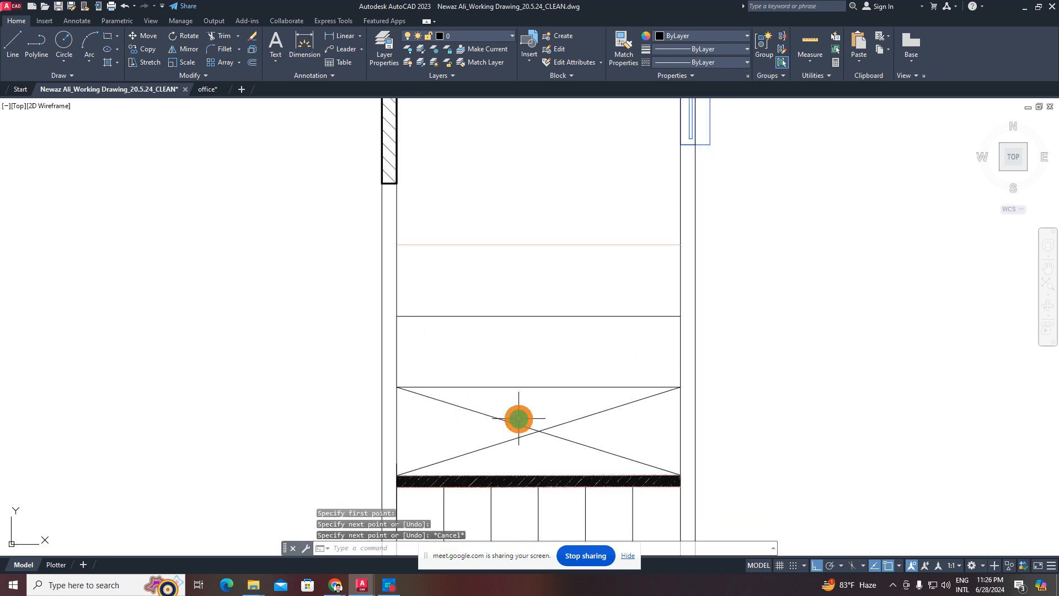
pyautogui.moveTo(490, 384); pyautogui.dragTo(480, 420, button='middle')
pyautogui.moveTo(406, 369); pyautogui.dragTo(406, 319, button='middle')
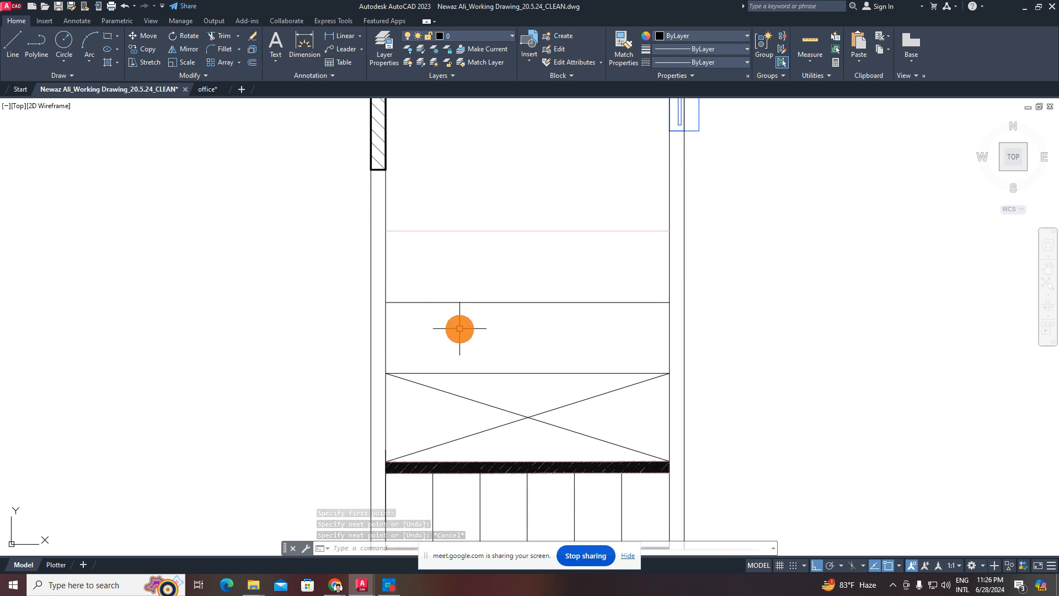
pyautogui.press('Escape')
pyautogui.press('Escape')
pyautogui.press('Escape')
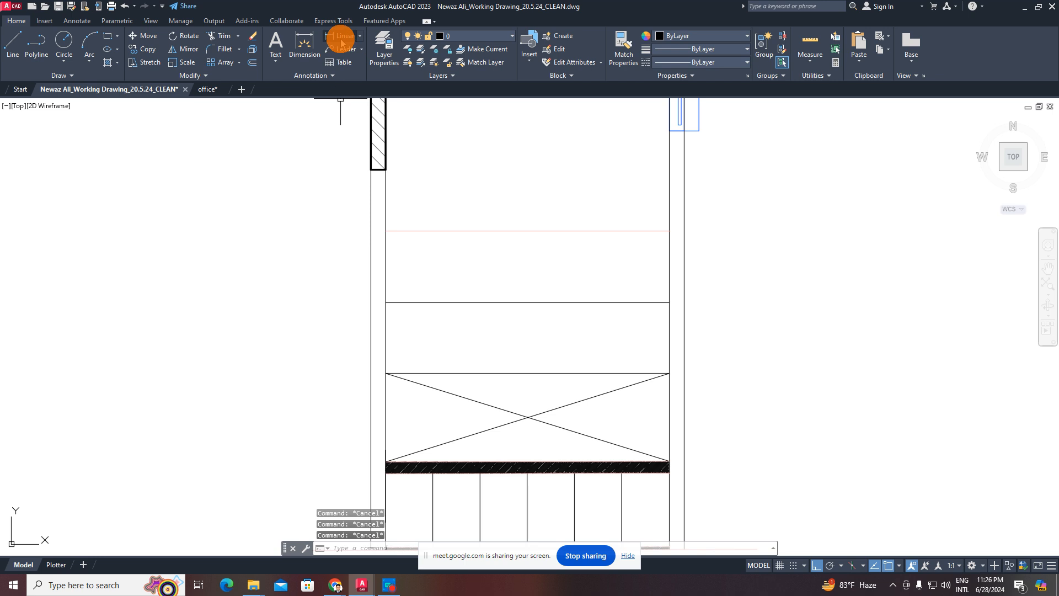
pyautogui.moveTo(471, 294); pyautogui.dragTo(473, 254, button='middle')
pyautogui.moveTo(483, 314); pyautogui.dragTo(481, 320, button='middle')
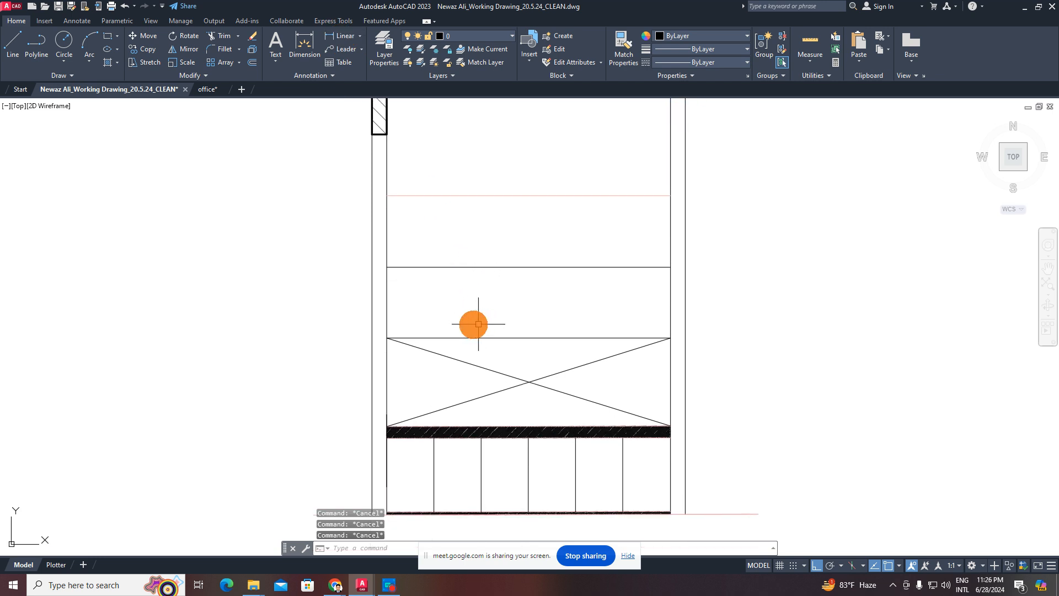
# - Draw a vertical line from the top of the leftmost bay divider up past the pink line
pyautogui.scroll(2, 407, 340)
pyautogui.scroll(-2, 483, 346)
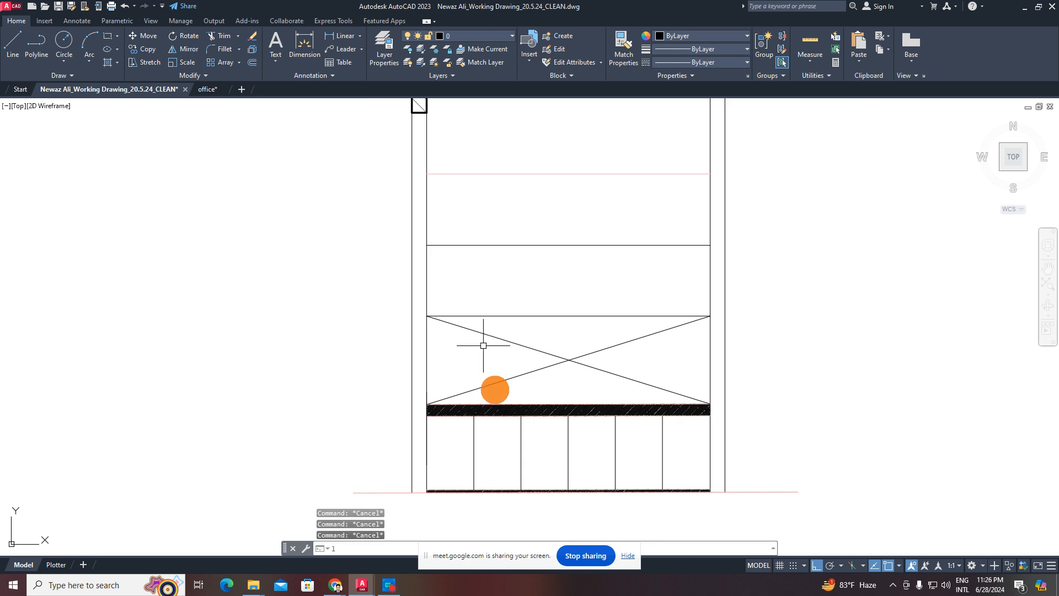
pyautogui.press('Return')
pyautogui.click(474, 417)
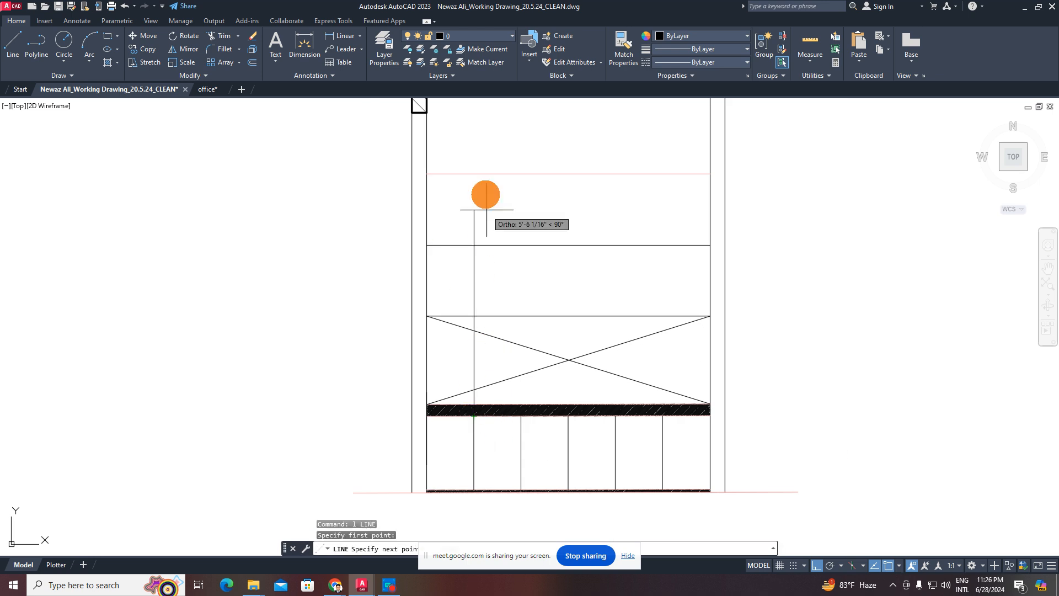
pyautogui.click(474, 142)
pyautogui.press('Escape')
pyautogui.moveTo(588, 422); pyautogui.dragTo(580, 447, button='middle')
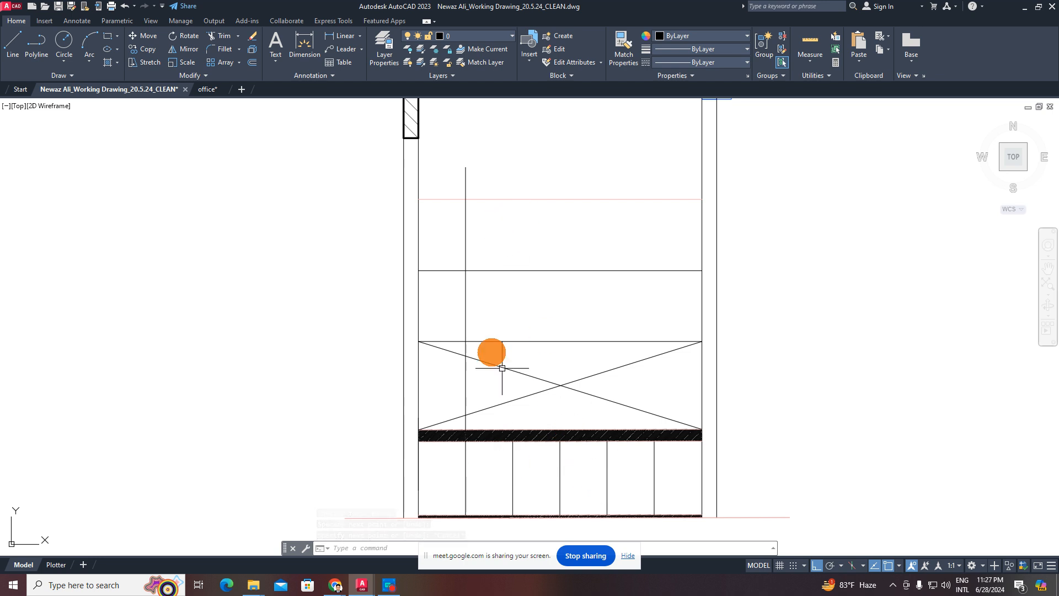
# - Draw vertical lines from the tops of the second and third bay dividers up past the pink line
pyautogui.press('space')
pyautogui.click(512, 437)
pyautogui.click(516, 131)
pyautogui.press('space')
pyautogui.press('space')
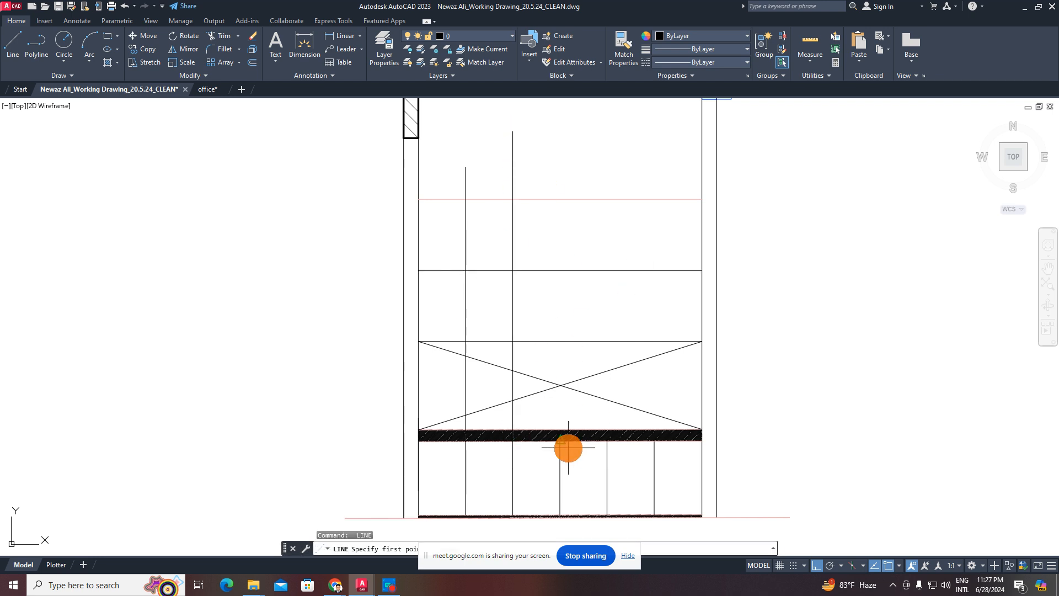
pyautogui.click(561, 441)
pyautogui.click(561, 160)
pyautogui.press('space')
# - Draw vertical lines from the tops of the fourth and fifth bay dividers up past the pink line
pyautogui.press('space')
pyautogui.click(607, 441)
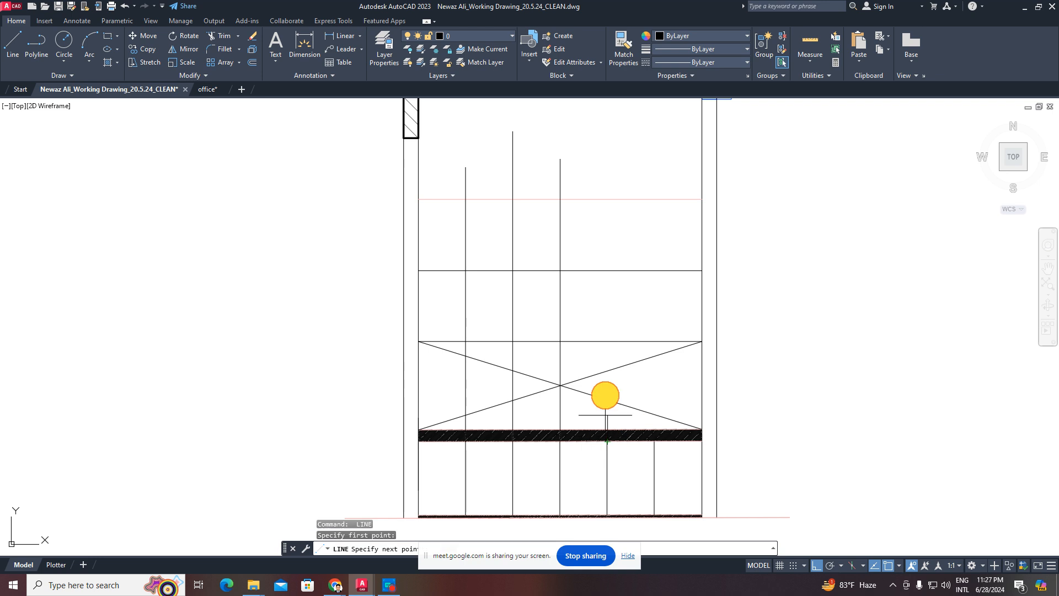
pyautogui.click(607, 156)
pyautogui.press('space')
pyautogui.press('space')
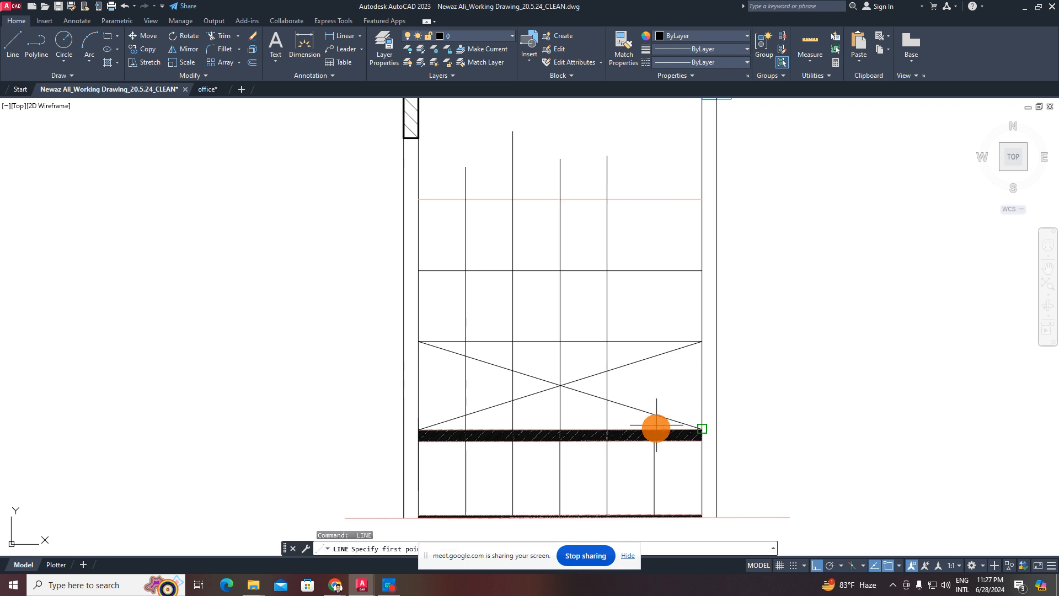
pyautogui.click(654, 441)
pyautogui.click(657, 125)
pyautogui.press('Escape')
pyautogui.press('Escape')
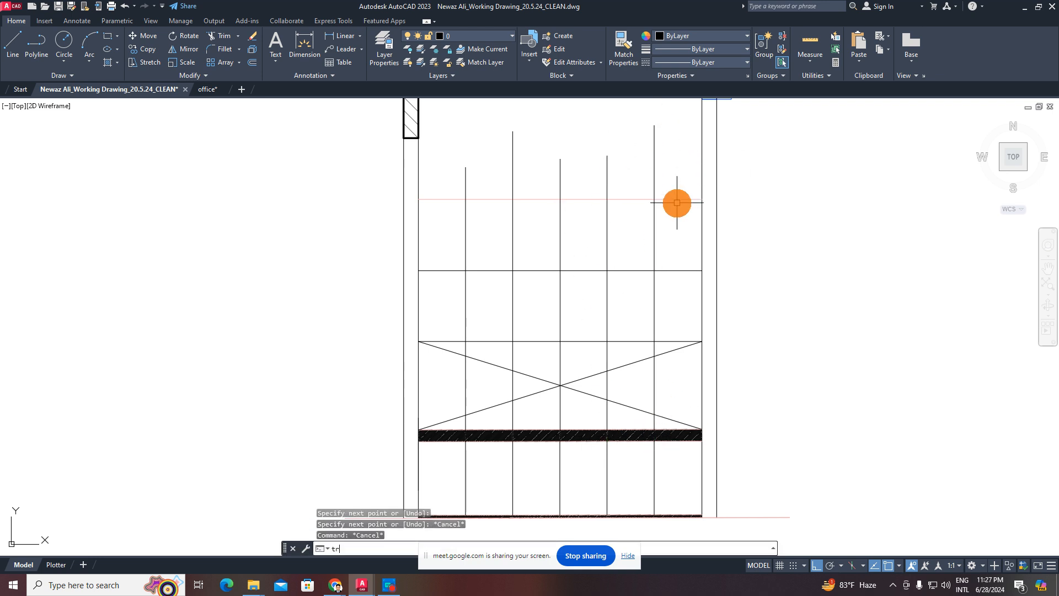
# - Trim the five vertical lines where they extend above the pink line
pyautogui.write('tr')
pyautogui.press('space')
pyautogui.moveTo(676, 161); pyautogui.dragTo(462, 182)
# - Trim the five vertical lines between the lower shelf line and the diagonals of the crossed panel
pyautogui.moveTo(617, 358); pyautogui.dragTo(639, 346, button='middle')
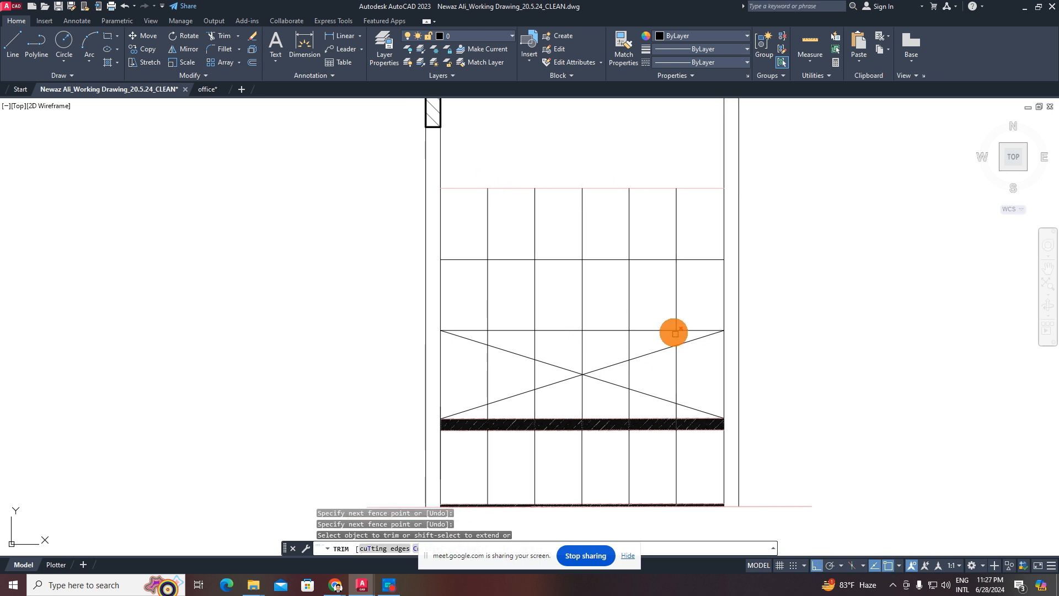
pyautogui.scroll(2, 675, 333)
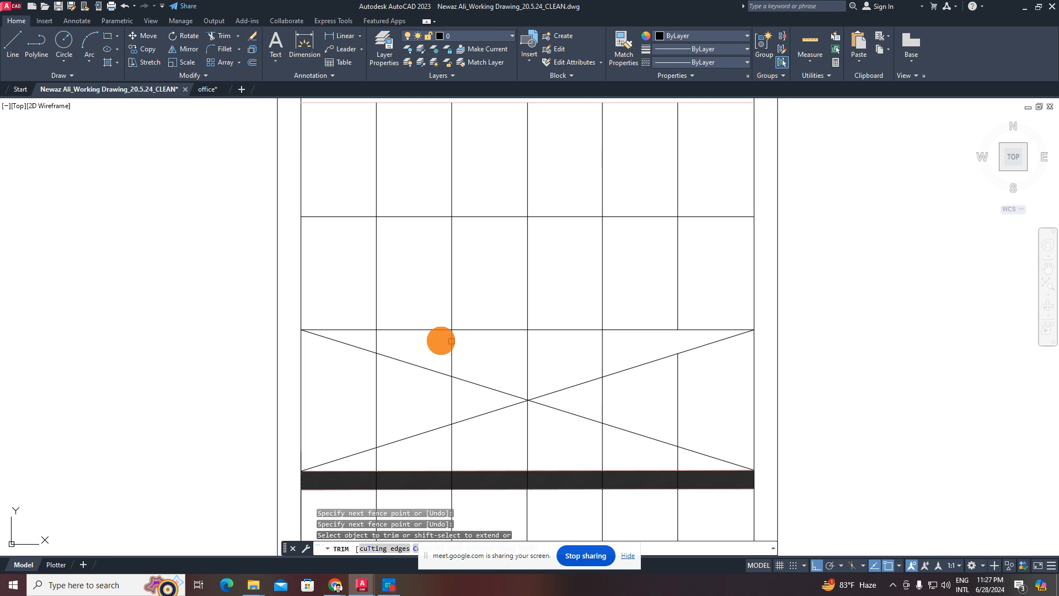
pyautogui.moveTo(612, 356); pyautogui.dragTo(379, 338)
pyautogui.moveTo(471, 403); pyautogui.dragTo(499, 335, button='middle')
pyautogui.press('Escape')
pyautogui.press('Escape')
# - Erase the five leftover vertical pieces and both diagonals from the open panel above the hatched strip
pyautogui.click(746, 331)
pyautogui.click(679, 351)
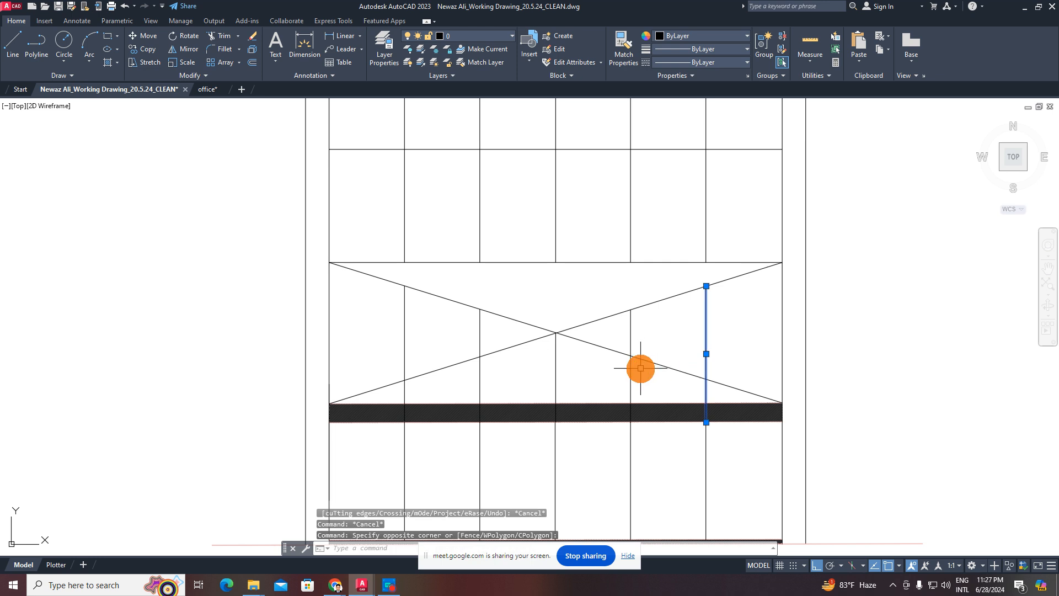
pyautogui.click(640, 367)
pyautogui.click(599, 373)
pyautogui.click(589, 374)
pyautogui.click(524, 376)
pyautogui.click(504, 371)
pyautogui.click(467, 388)
pyautogui.click(430, 335)
pyautogui.click(359, 338)
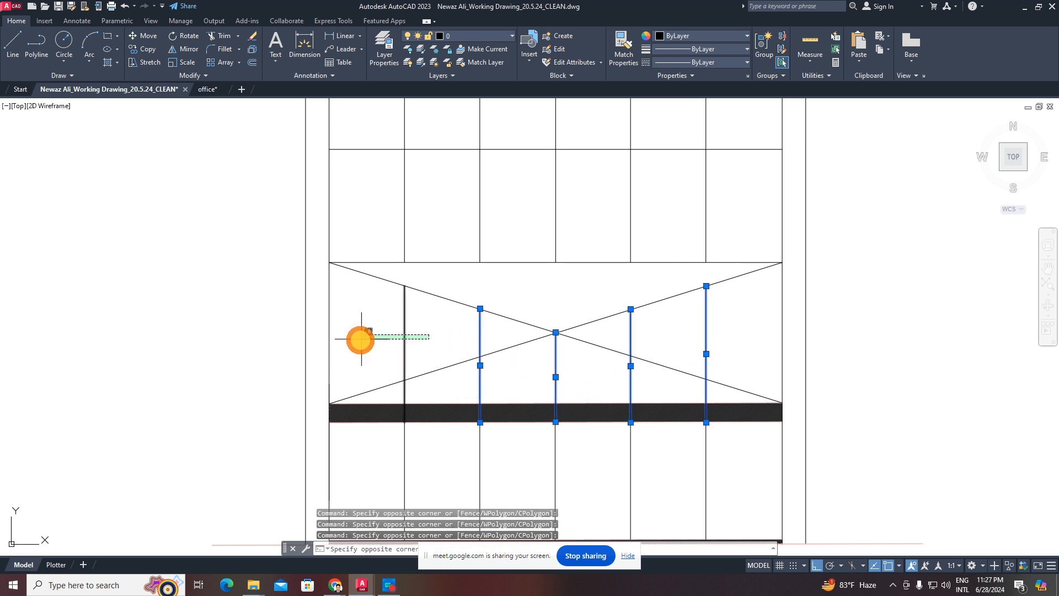
pyautogui.click(548, 284)
pyautogui.click(478, 363)
pyautogui.press('Delete')
pyautogui.scroll(-1, 497, 367)
pyautogui.moveTo(519, 302)
pyautogui.mouseDown(button='middle')
pyautogui.moveTo(539, 353)
pyautogui.moveTo(568, 256)
pyautogui.moveTo(545, 336)
pyautogui.mouseUp(button='middle')
pyautogui.scroll(1, 536, 330)
pyautogui.scroll(-1, 569, 259)
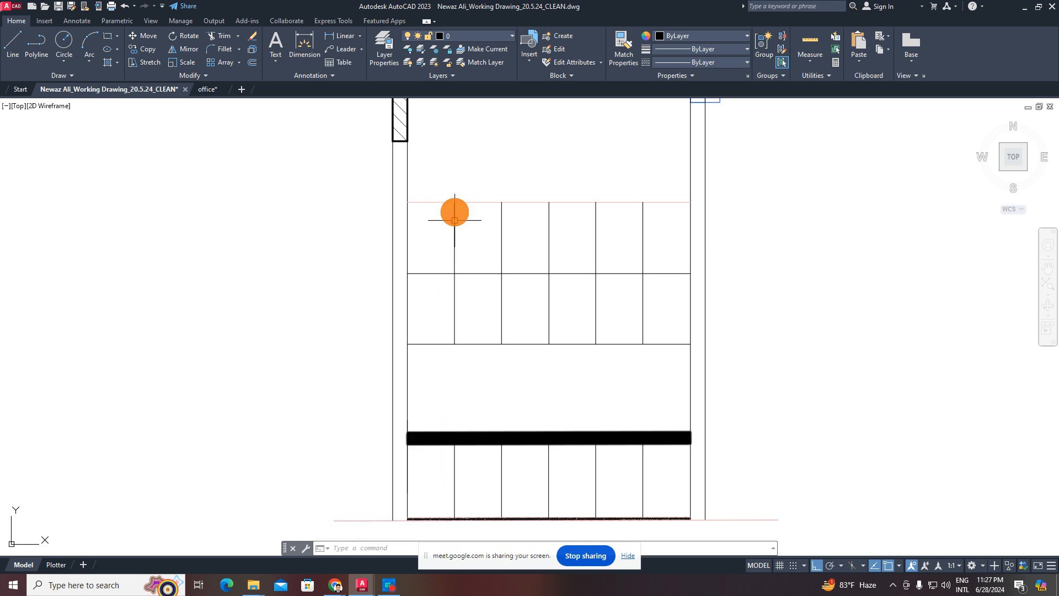
# - Draw a rectangle over the leftmost bay of the lower row, between its opposite corners
pyautogui.moveTo(526, 299)
pyautogui.mouseDown(button='middle')
pyautogui.moveTo(489, 295)
pyautogui.moveTo(461, 336)
pyautogui.mouseUp(button='middle')
pyautogui.scroll(3, 480, 310)
pyautogui.press('Escape')
pyautogui.press('Escape')
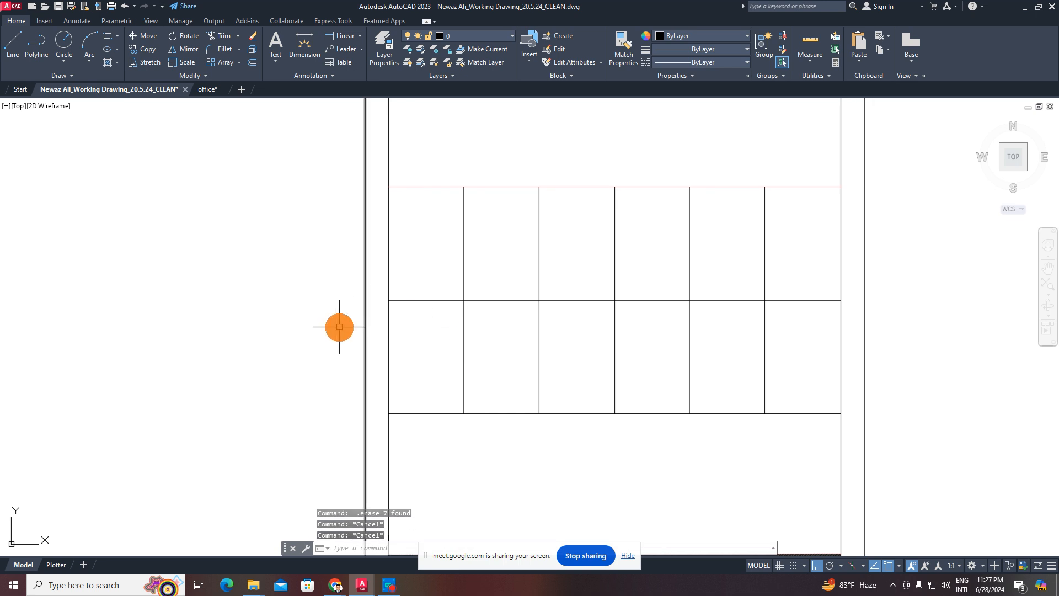
pyautogui.moveTo(723, 364); pyautogui.dragTo(694, 366, button='middle')
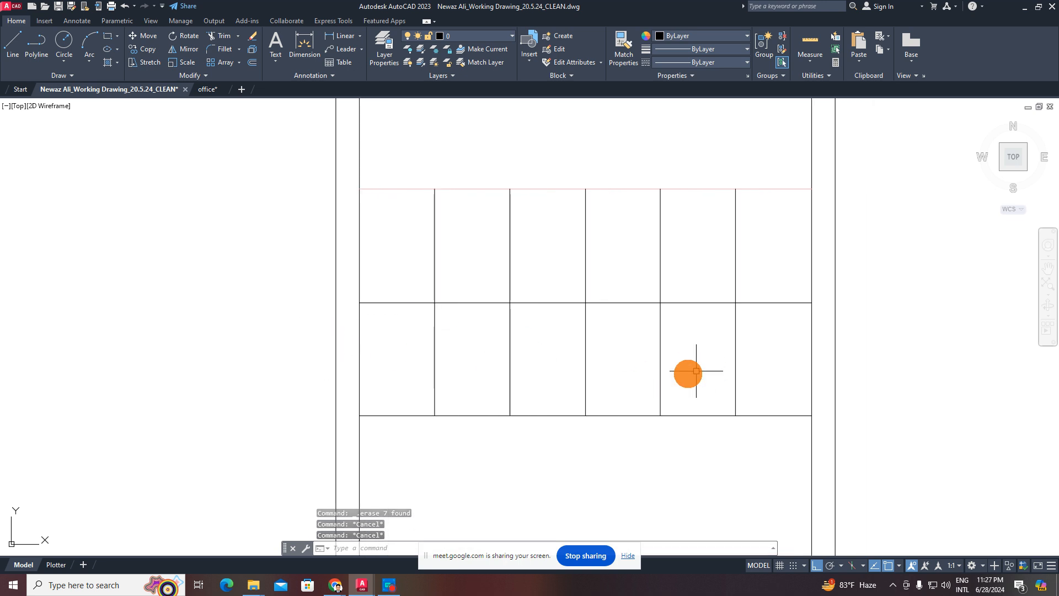
pyautogui.write('rec')
pyautogui.press('Return')
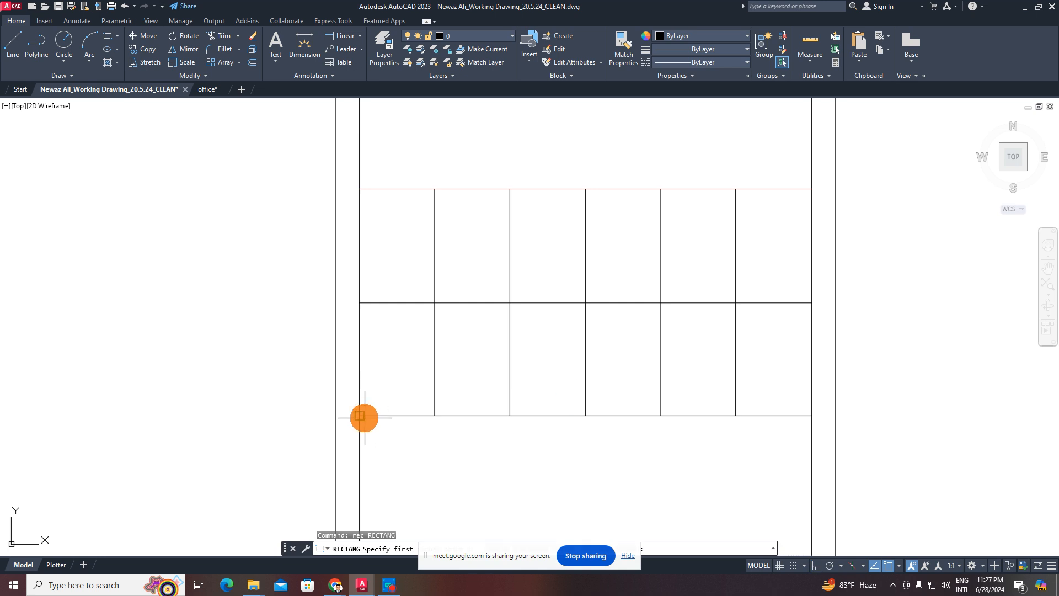
pyautogui.click(362, 416)
pyautogui.click(434, 302)
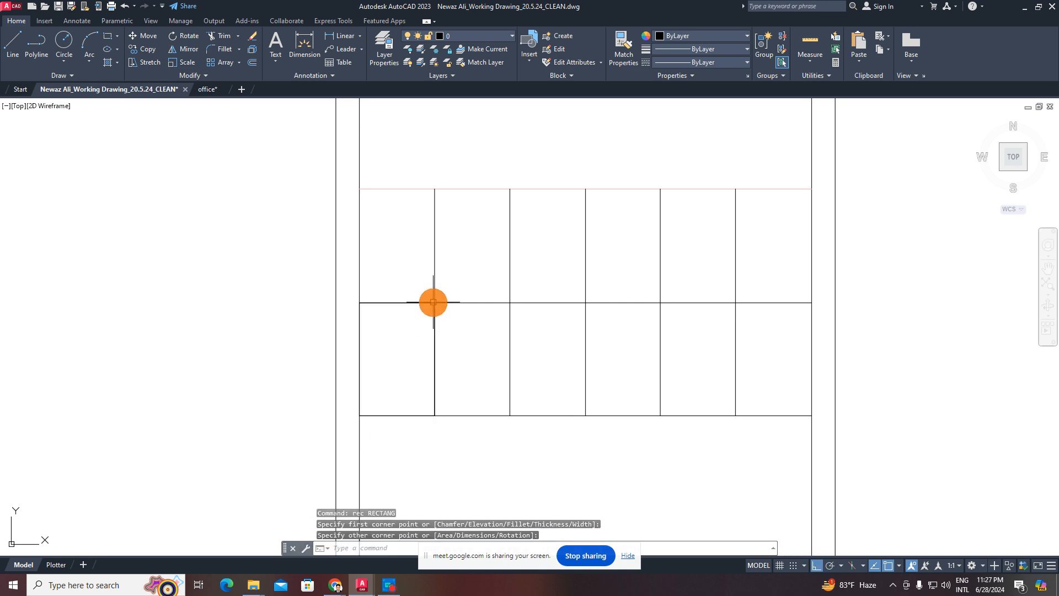
pyautogui.press('Escape')
pyautogui.press('Escape')
pyautogui.press('Escape')
# - Offset the leftmost bay's rectangle 2 inches inward to form a door frame
pyautogui.write('o')
pyautogui.press('Return')
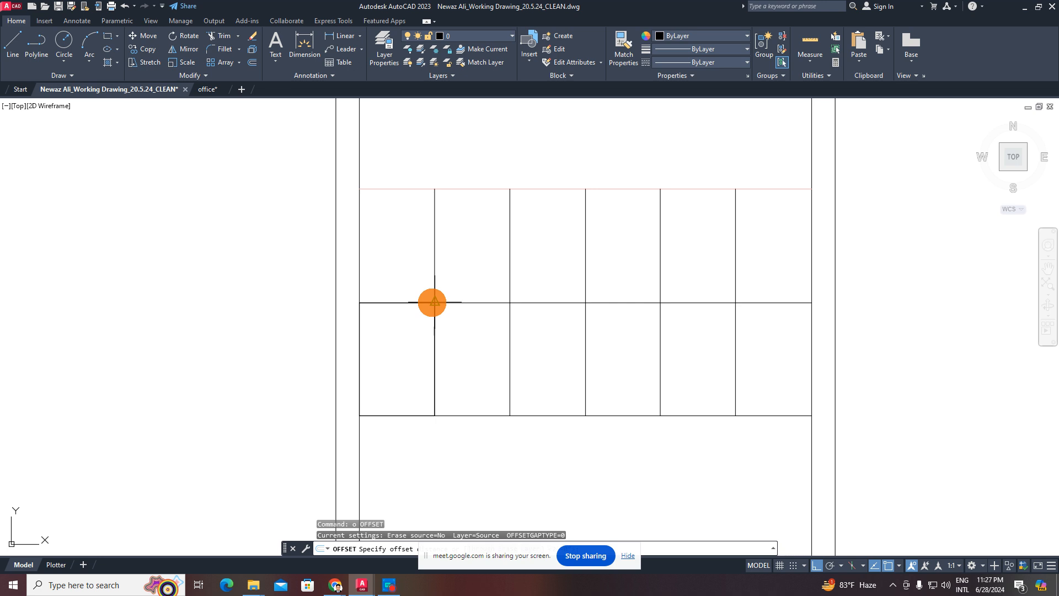
pyautogui.write('2')
pyautogui.press('Return')
pyautogui.click(433, 310)
pyautogui.click(386, 348)
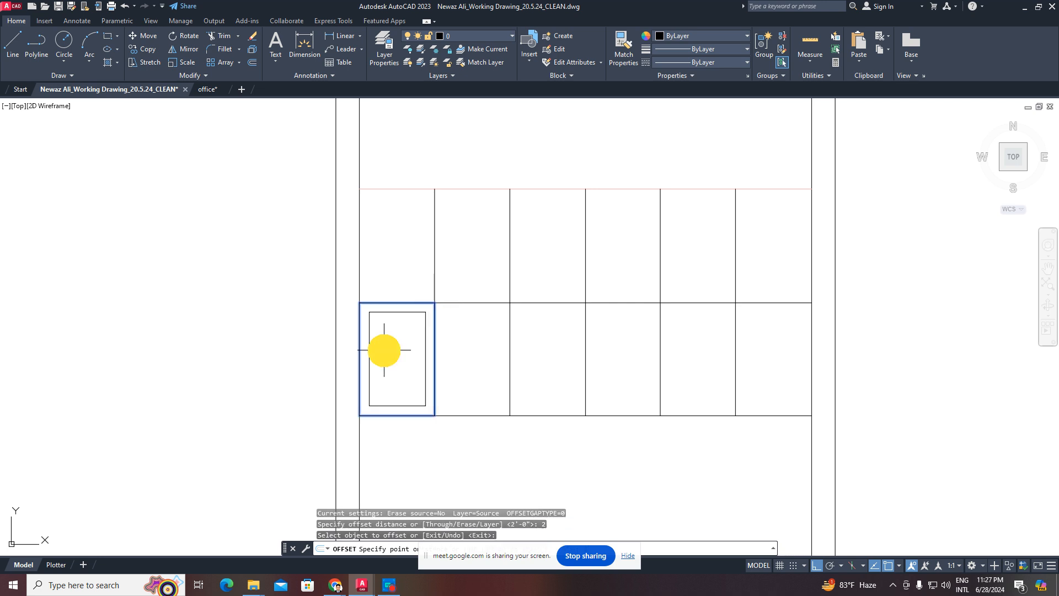
pyautogui.moveTo(385, 348)
pyautogui.mouseDown(button='middle')
pyautogui.moveTo(405, 284)
pyautogui.moveTo(379, 307)
pyautogui.moveTo(411, 239)
pyautogui.mouseUp(button='middle')
pyautogui.scroll(2, 401, 276)
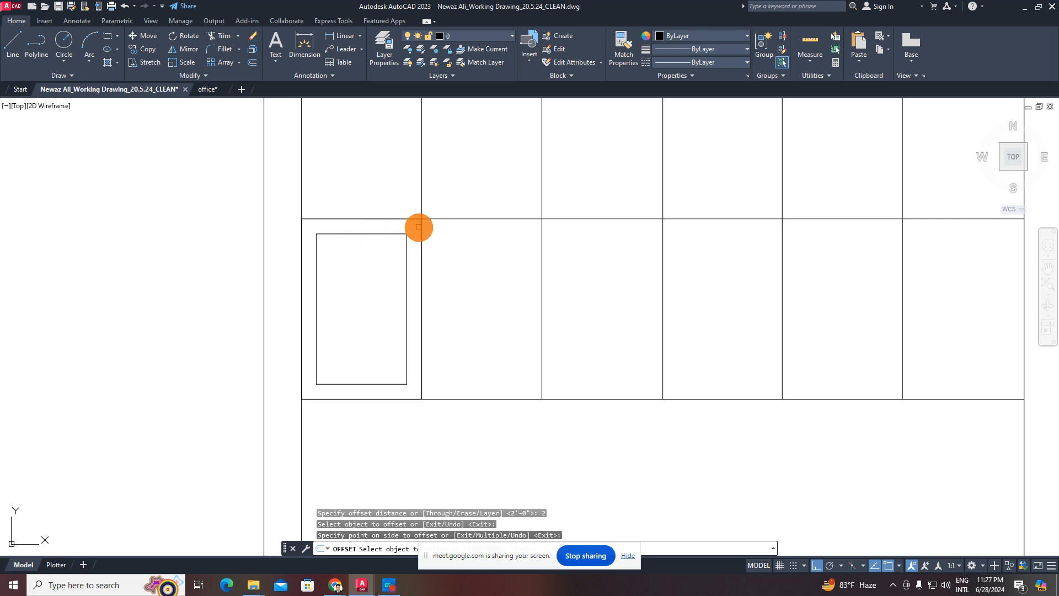
pyautogui.press('Escape')
pyautogui.press('Escape')
pyautogui.press('Escape')
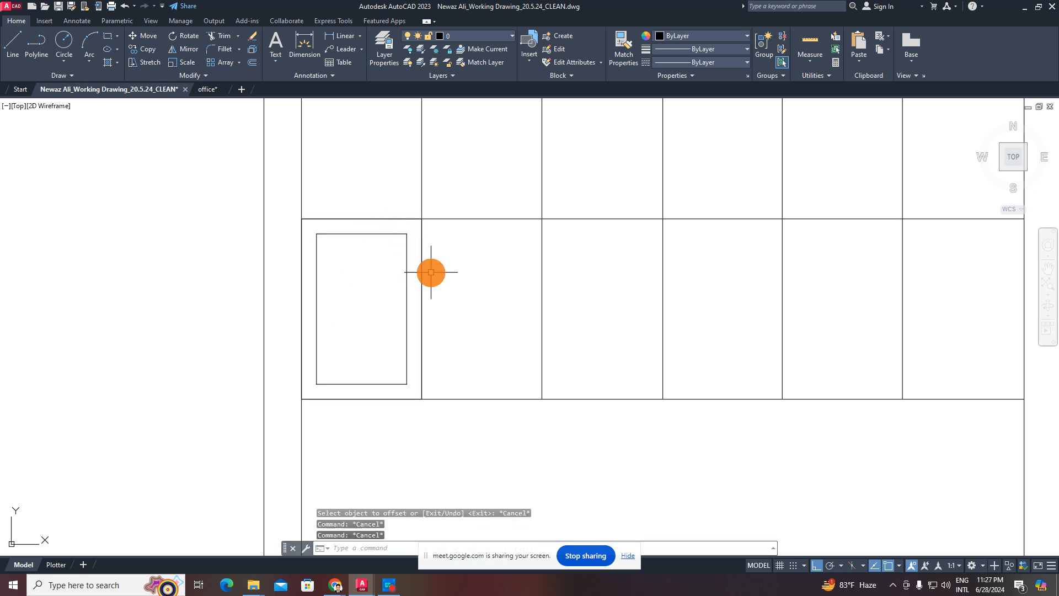
pyautogui.write('rec')
pyautogui.press('Return')
pyautogui.press('Return')
pyautogui.click(421, 219)
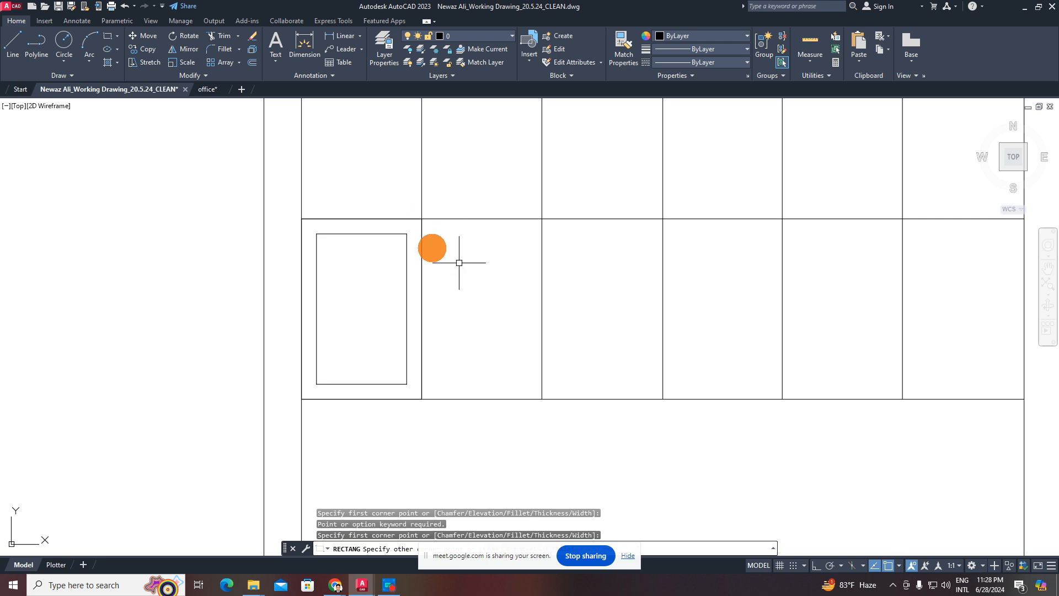
pyautogui.press('Escape')
pyautogui.click(412, 228)
pyautogui.click(361, 276)
pyautogui.click(418, 220)
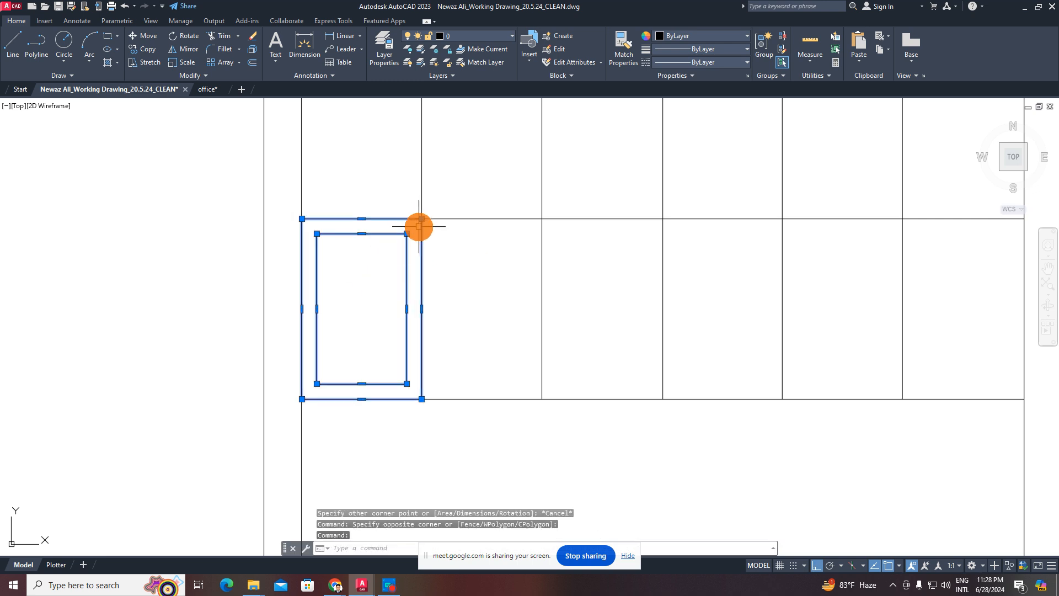
pyautogui.press('Escape')
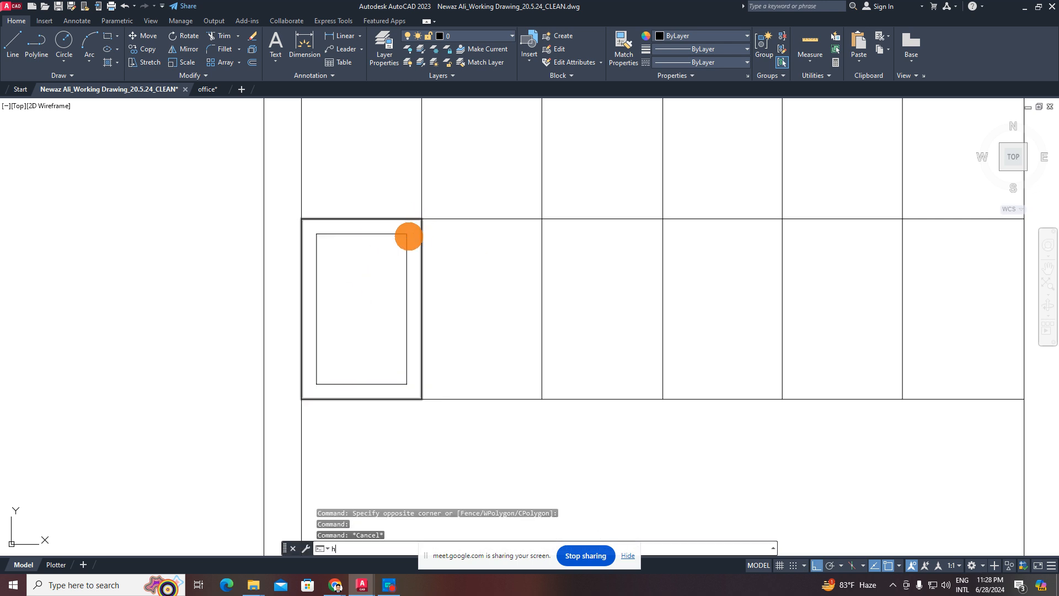
# - Hatch the frame between the two rectangles with a solid fill in colour 152,152,204
pyautogui.press('Return')
pyautogui.click(412, 227)
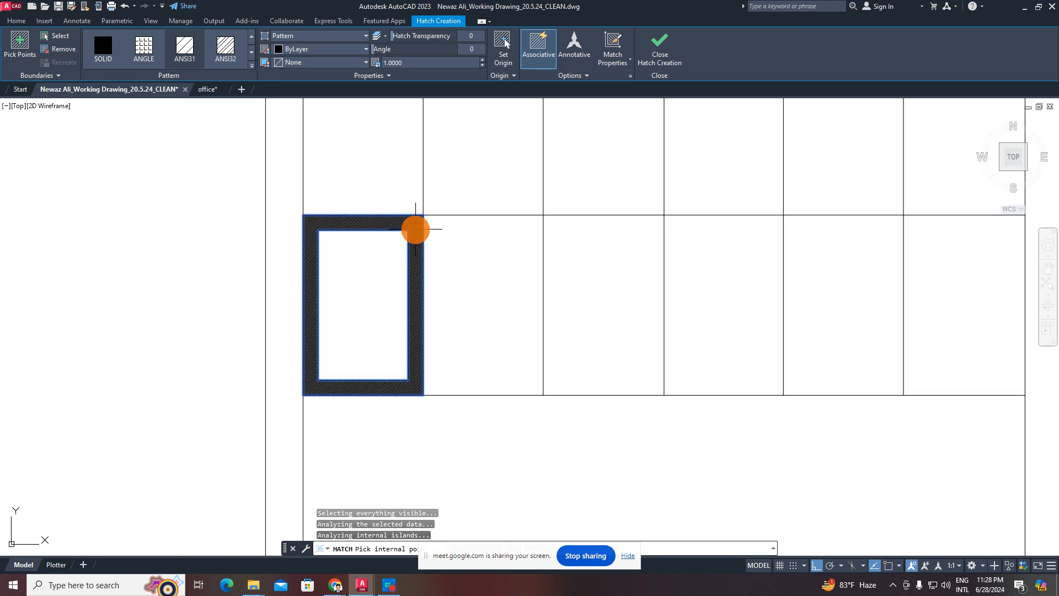
pyautogui.moveTo(423, 239); pyautogui.dragTo(438, 279, button='middle')
pyautogui.click(102, 44)
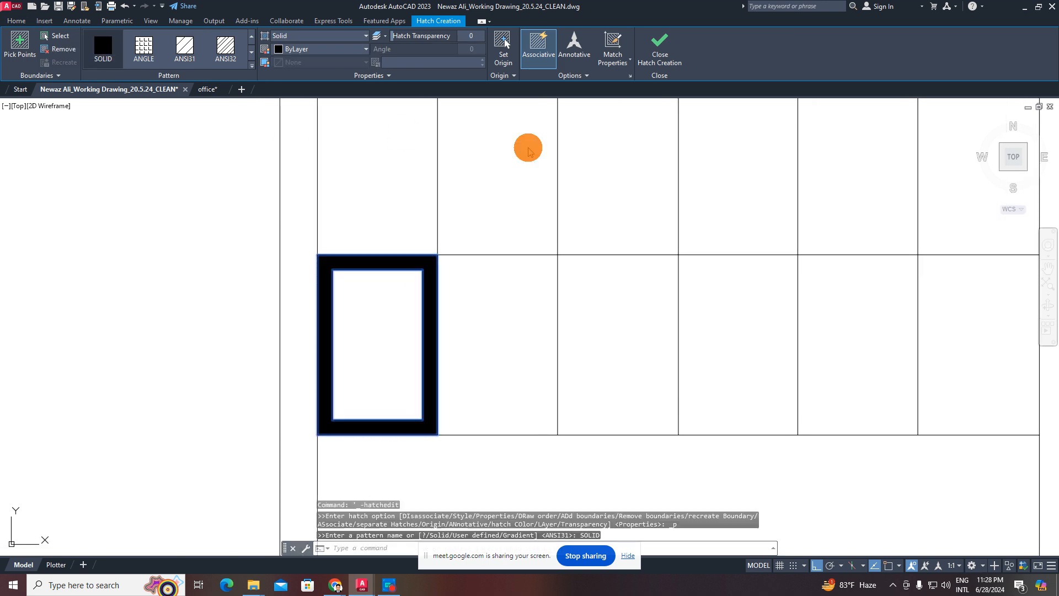
pyautogui.click(346, 50)
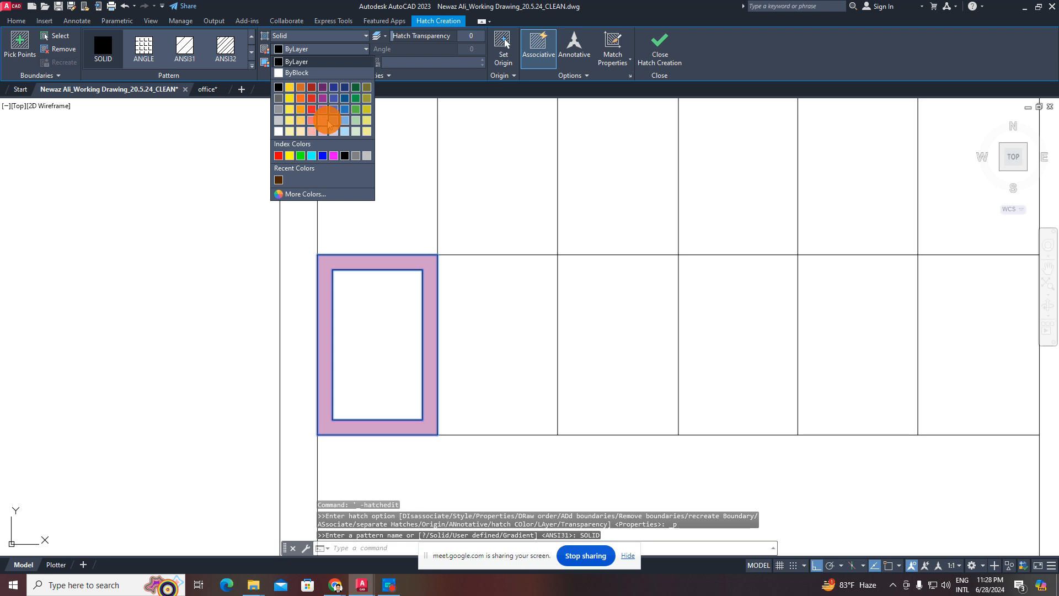
pyautogui.click(329, 123)
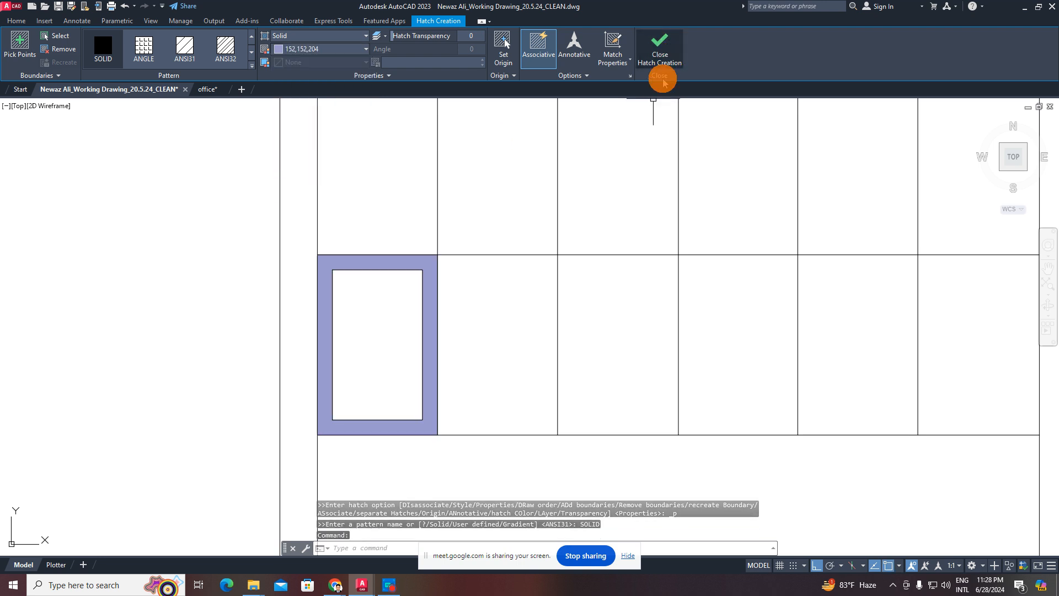
pyautogui.click(660, 53)
pyautogui.moveTo(394, 339); pyautogui.dragTo(444, 269, button='middle')
pyautogui.scroll(1, 472, 212)
pyautogui.click(485, 181)
pyautogui.press('Escape')
pyautogui.press('Escape')
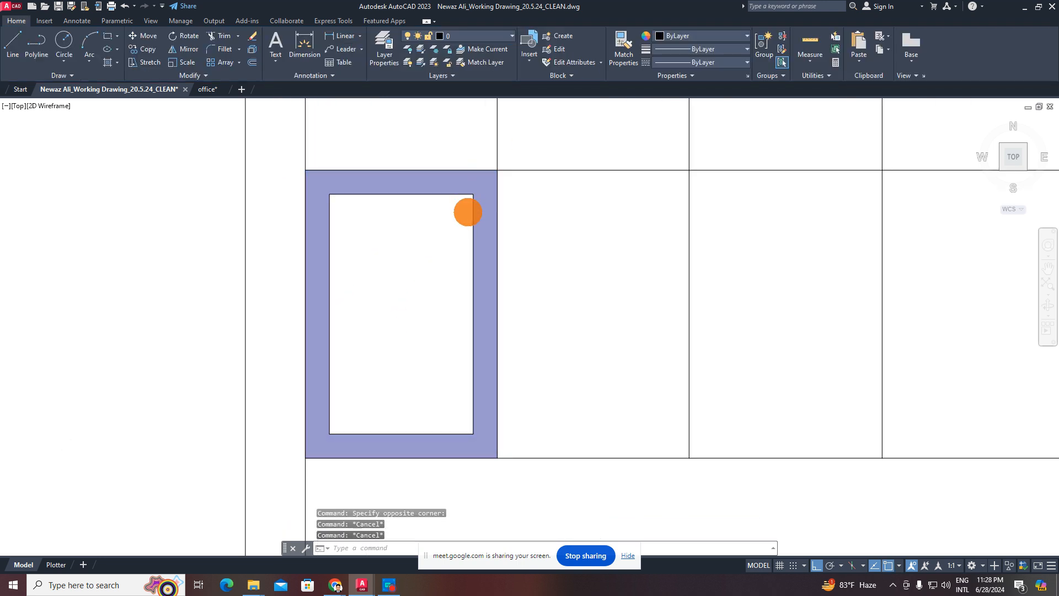
pyautogui.scroll(-1, 469, 213)
pyautogui.moveTo(466, 220); pyautogui.dragTo(458, 241, button='middle')
pyautogui.write('l')
pyautogui.press('Return')
pyautogui.press('Escape')
pyautogui.press('Escape')
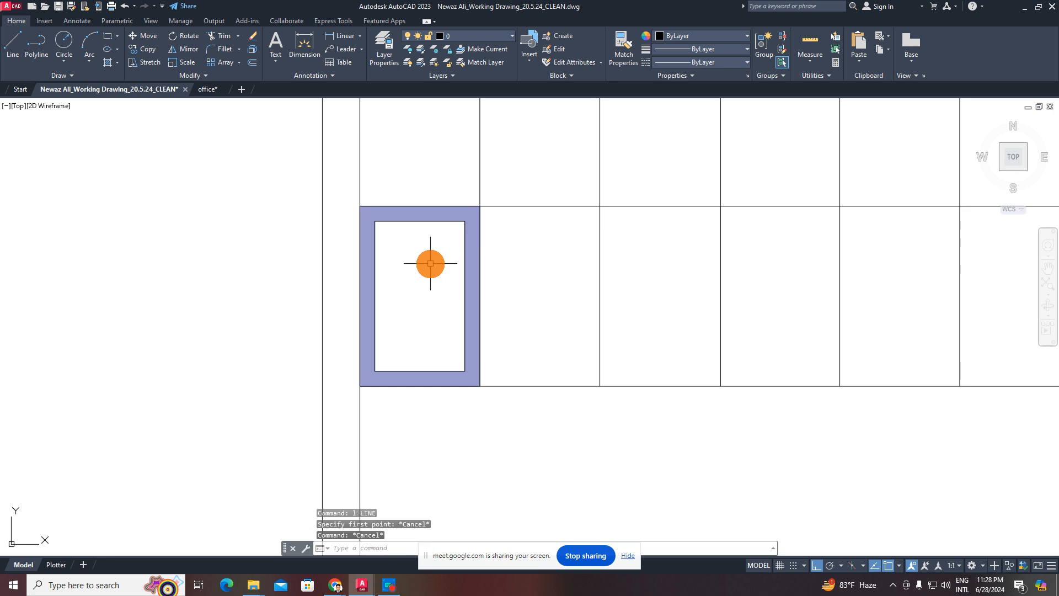
pyautogui.write('l')
pyautogui.press('Return')
pyautogui.click(397, 330)
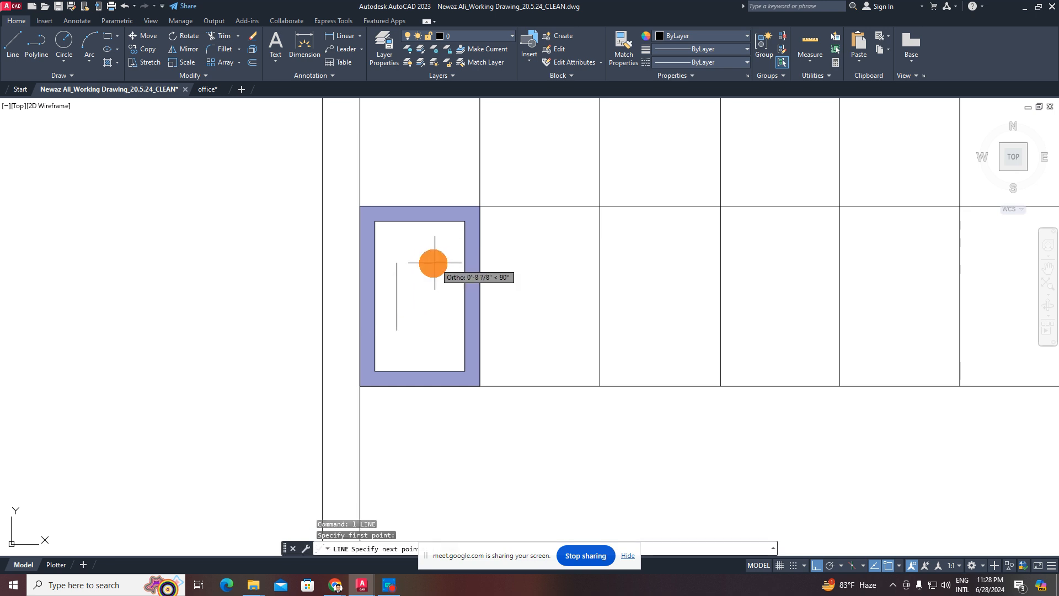
pyautogui.press('F9')
pyautogui.press('Escape')
pyautogui.press('Escape')
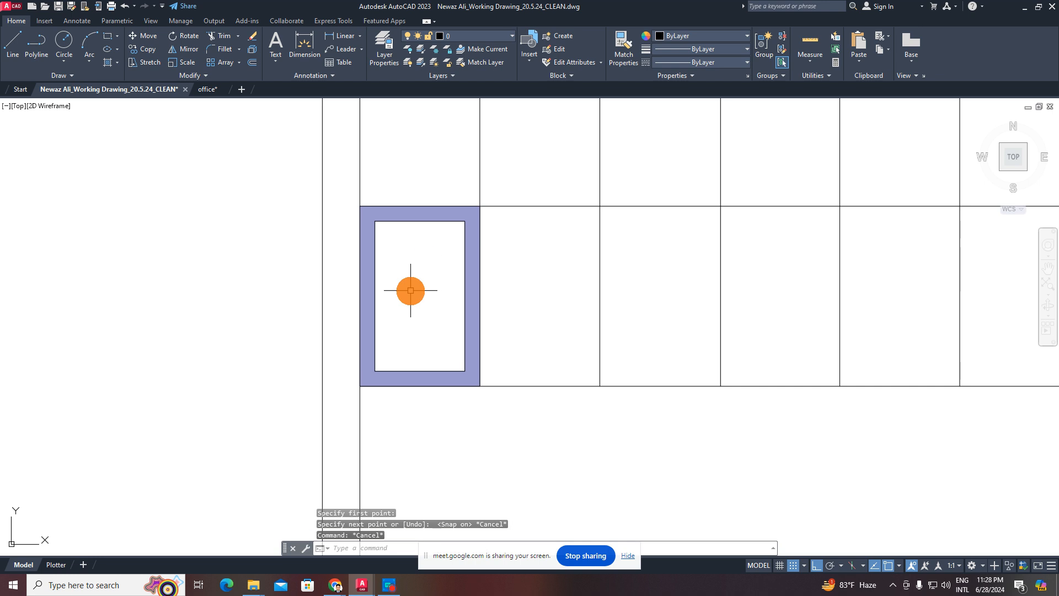
pyautogui.write('l')
pyautogui.press('Return')
pyautogui.press('Escape')
pyautogui.press('Escape')
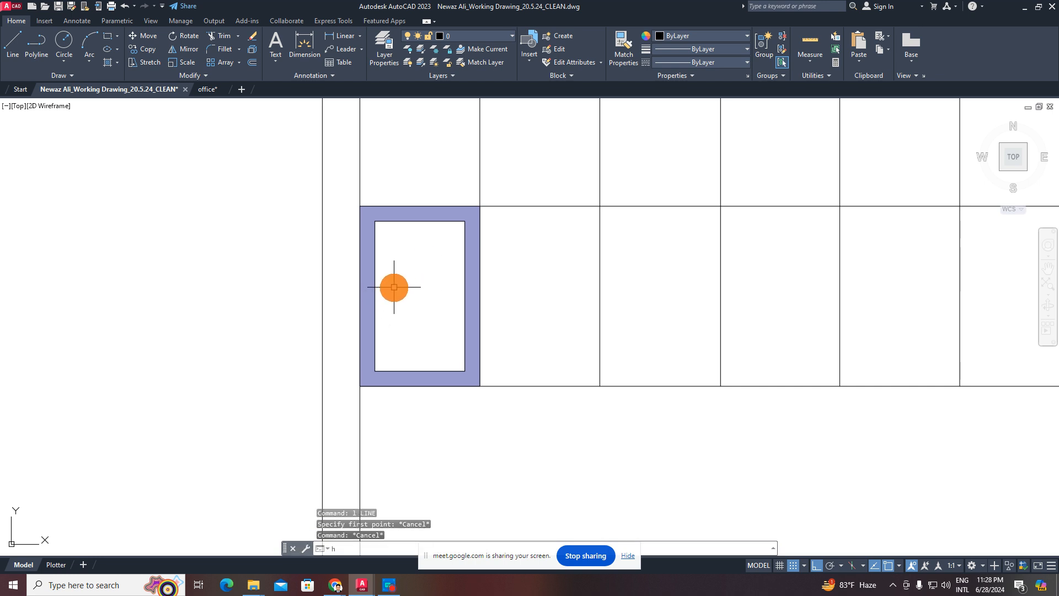
# - Hatch the inside of the inner rectangle with a solid fill and recolour it to 122,175,223
pyautogui.press('Return')
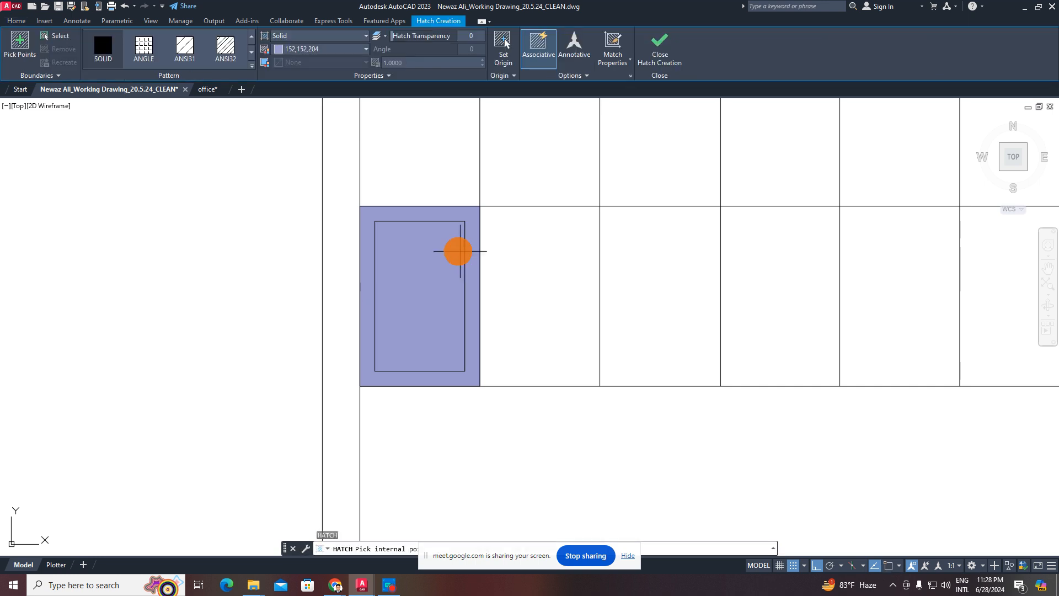
pyautogui.click(445, 253)
pyautogui.press('Escape')
pyautogui.click(435, 251)
pyautogui.click(249, 110)
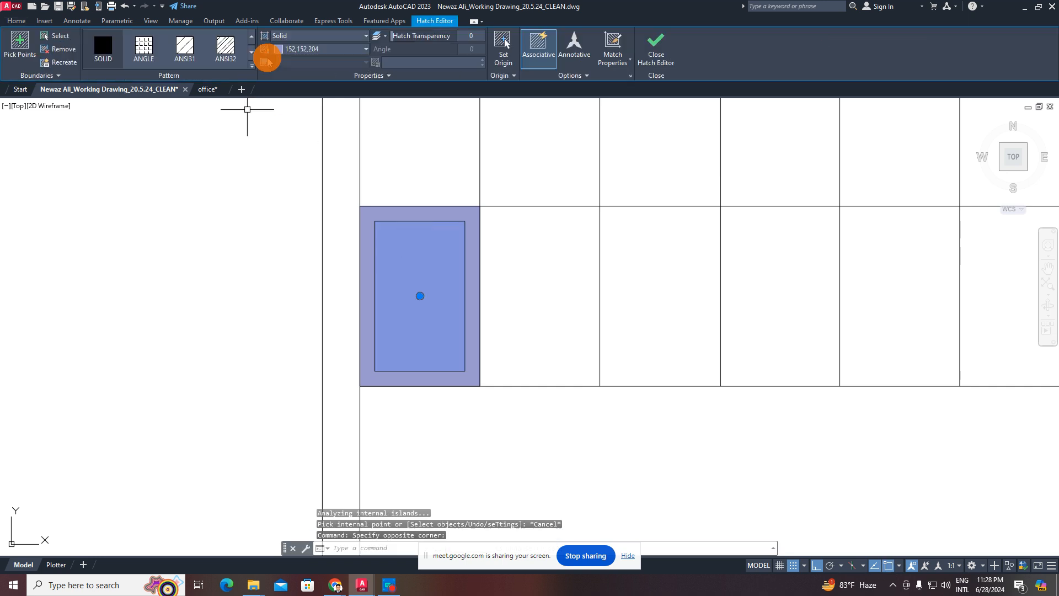
pyautogui.click(303, 49)
pyautogui.click(343, 111)
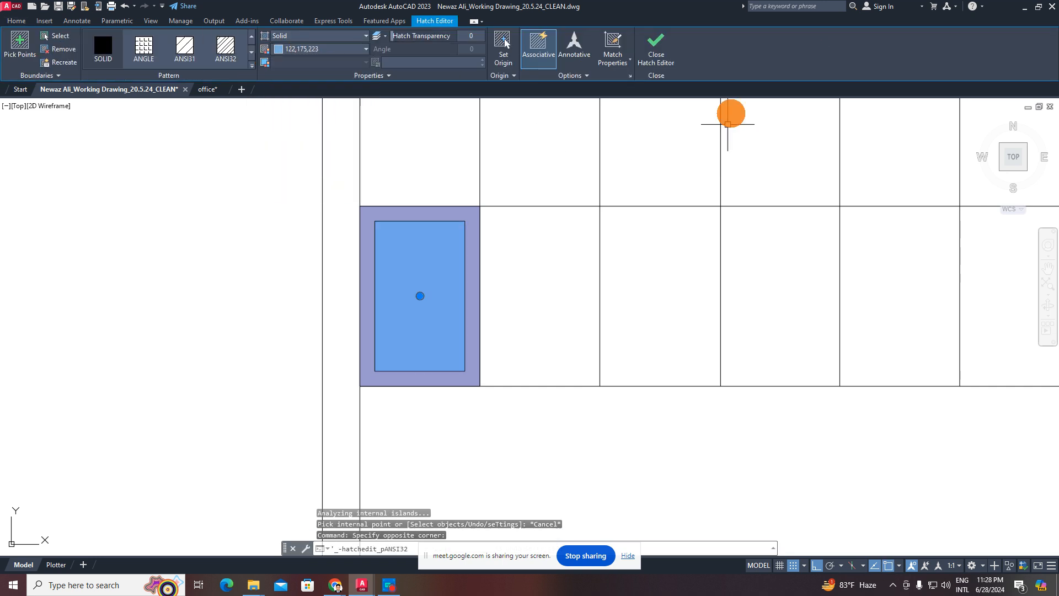
pyautogui.click(657, 47)
# - Copy the hatched door from the leftmost bay into the second bay, using its upper-left corner as base point
pyautogui.scroll(4, 454, 223)
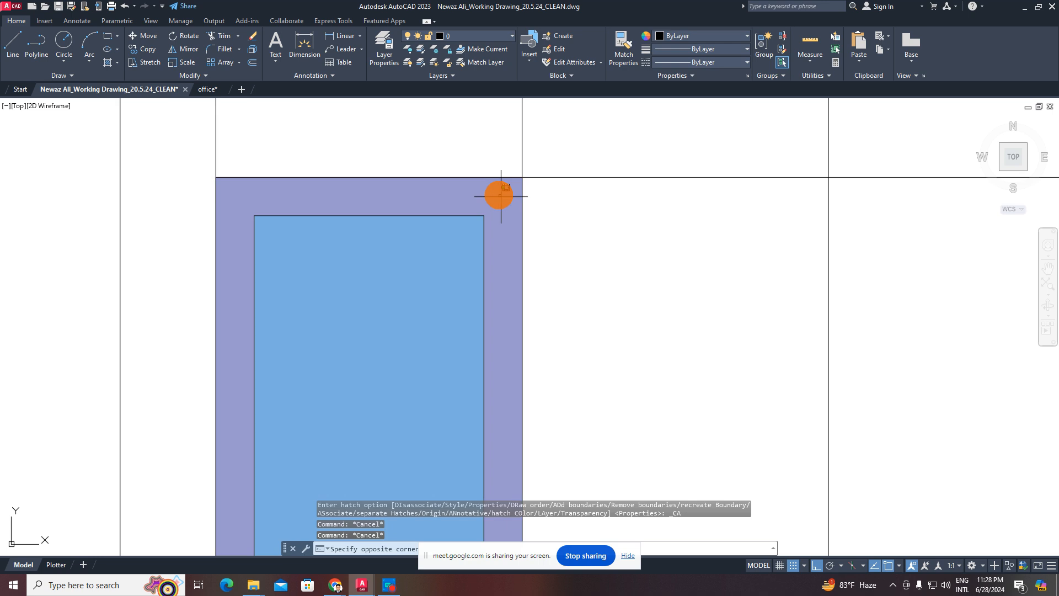
pyautogui.click(469, 193)
pyautogui.press('Escape')
pyautogui.click(482, 170)
pyautogui.click(417, 272)
pyautogui.scroll(-2, 449, 270)
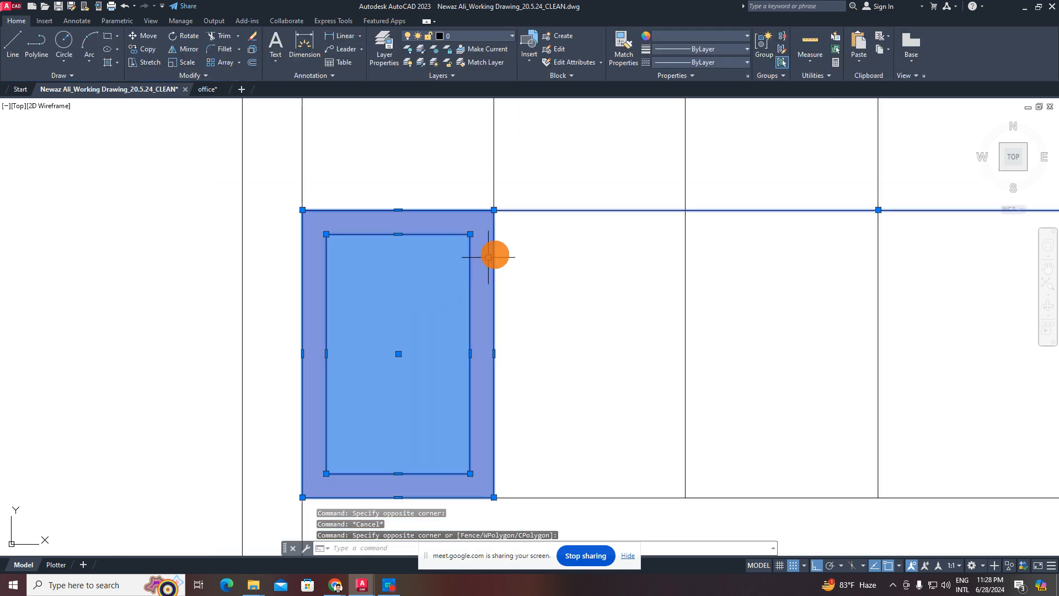
pyautogui.scroll(-2, 508, 241)
pyautogui.write('co')
pyautogui.press('Return')
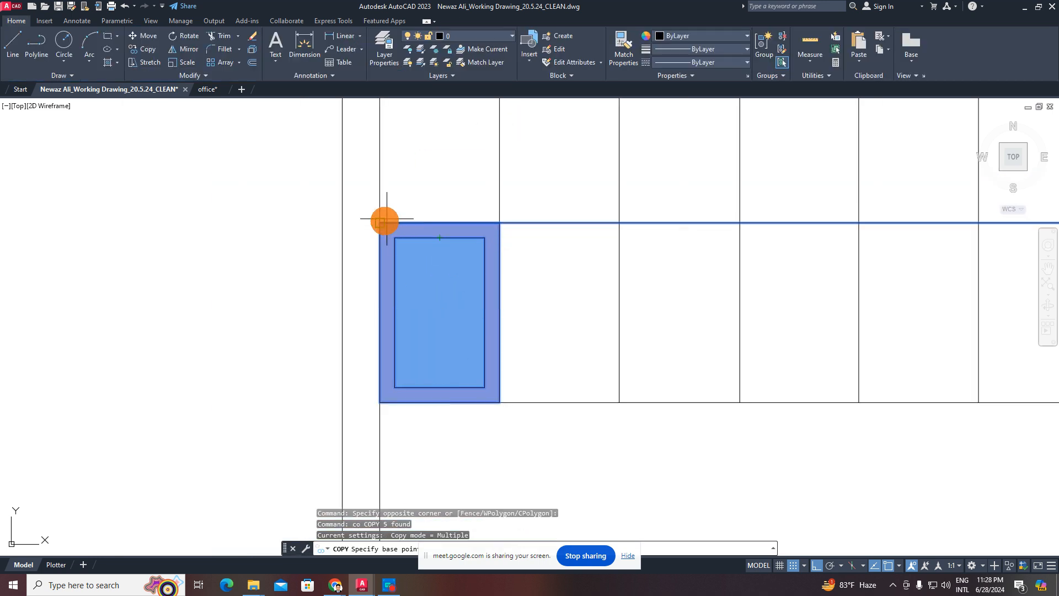
pyautogui.click(380, 222)
pyautogui.click(500, 222)
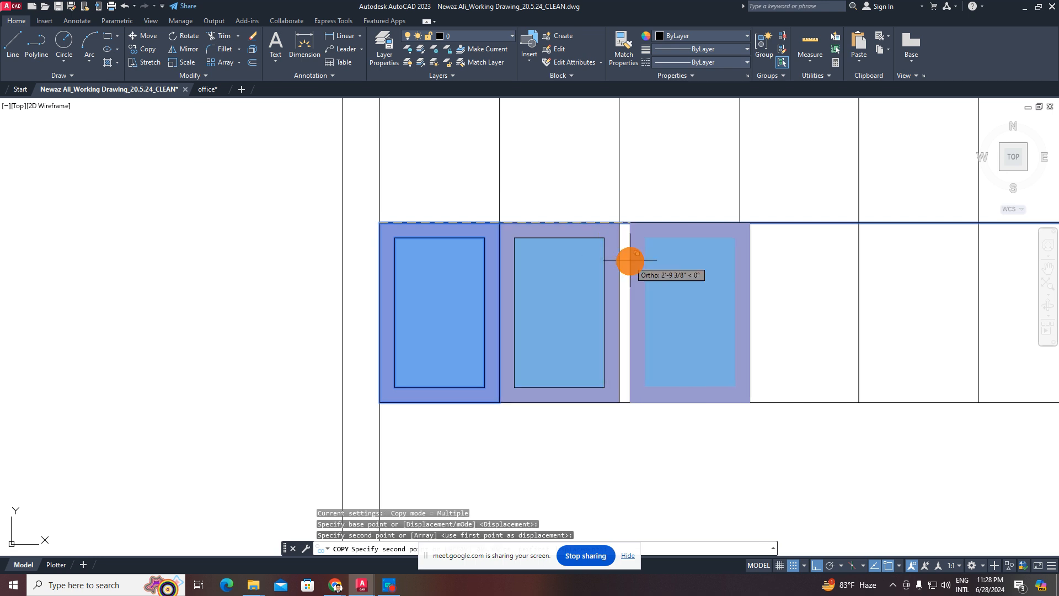
# - Place further copies of the door in the third, fourth, fifth and sixth bays of the lower row
pyautogui.moveTo(629, 217); pyautogui.dragTo(554, 242, button='middle')
pyautogui.click(545, 246)
pyautogui.moveTo(700, 250); pyautogui.dragTo(581, 267, button='middle')
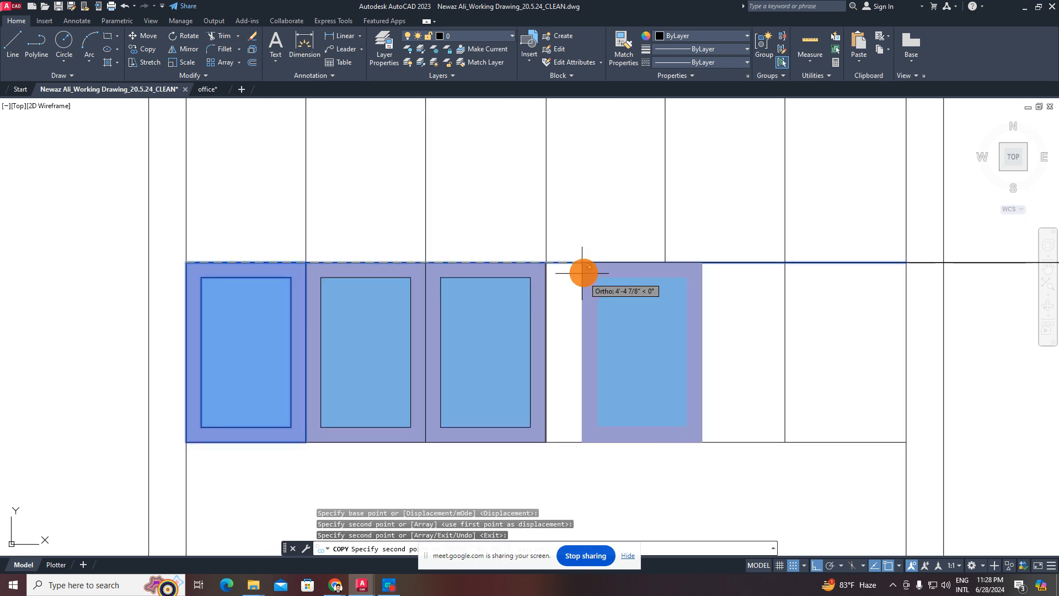
pyautogui.click(547, 263)
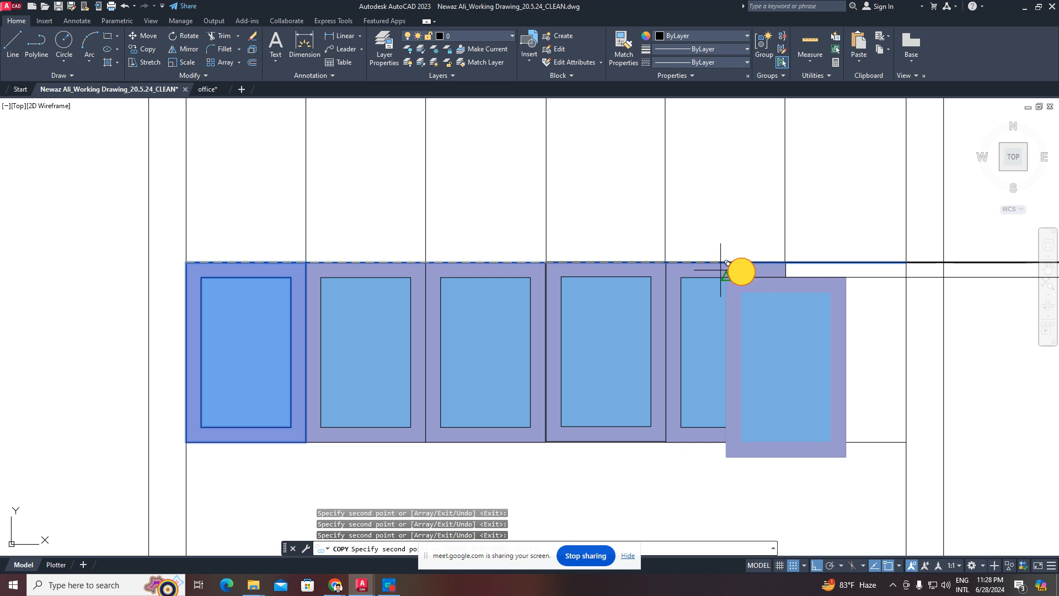
pyautogui.click(666, 262)
pyautogui.moveTo(778, 273); pyautogui.dragTo(580, 286, button='middle')
pyautogui.click(678, 265)
pyautogui.scroll(-5, 678, 268)
pyautogui.press('Escape')
# - Erase the stray lines that extend past the right end of the door row
pyautogui.click(829, 244)
pyautogui.click(752, 313)
pyautogui.press('Delete')
pyautogui.moveTo(639, 303); pyautogui.dragTo(651, 262, button='middle')
pyautogui.click(728, 229)
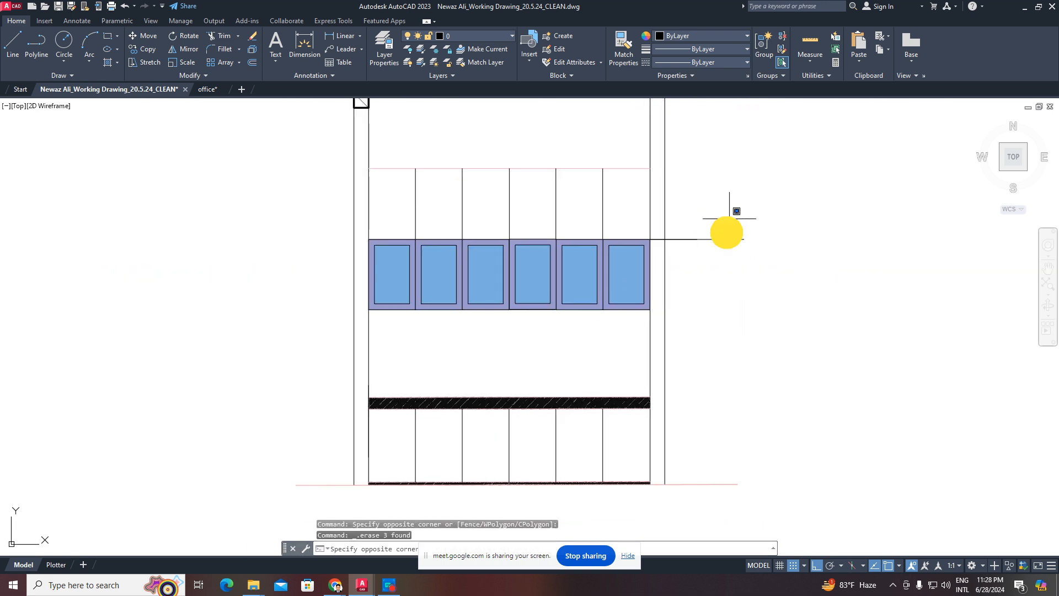
pyautogui.click(694, 273)
pyautogui.press('Delete')
# - Examine the row of six doors together with the empty bays above it and the hatched strip below
pyautogui.moveTo(618, 322); pyautogui.dragTo(646, 292, button='middle')
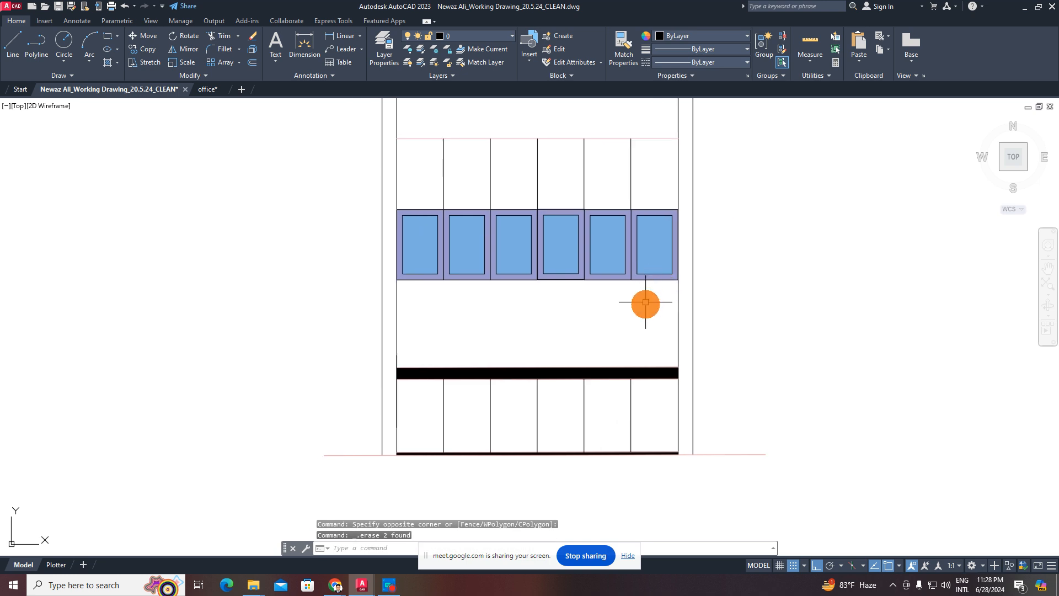
pyautogui.scroll(4, 525, 339)
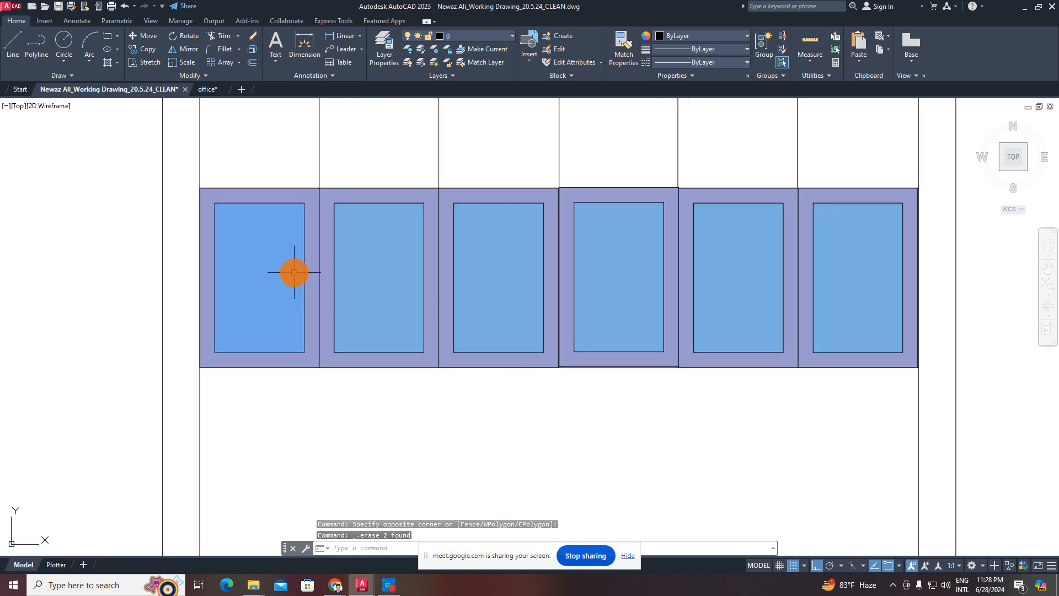
pyautogui.scroll(-2, 294, 272)
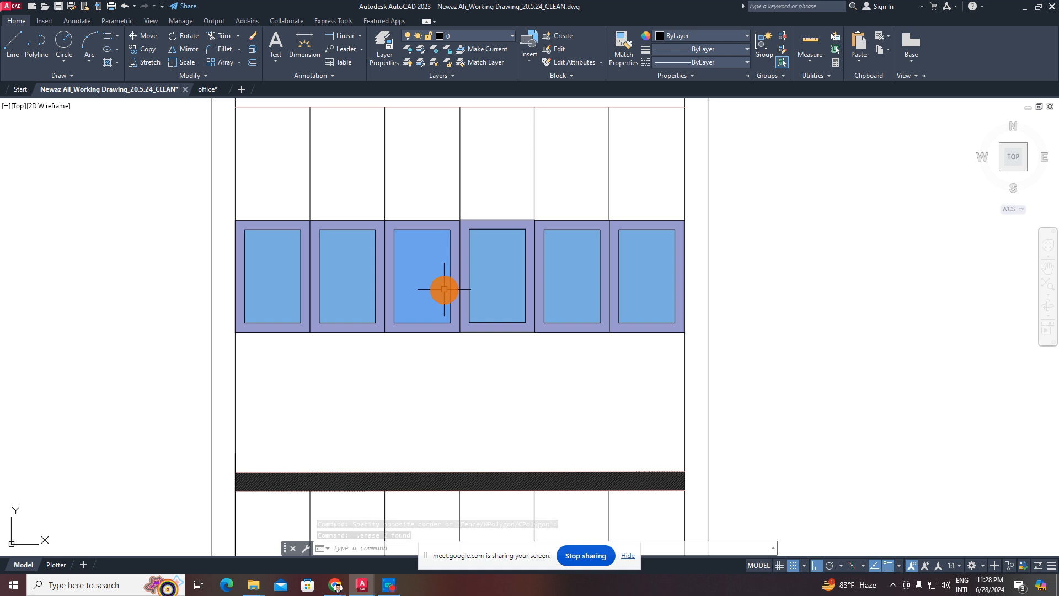
pyautogui.moveTo(452, 330); pyautogui.dragTo(517, 384, button='middle')
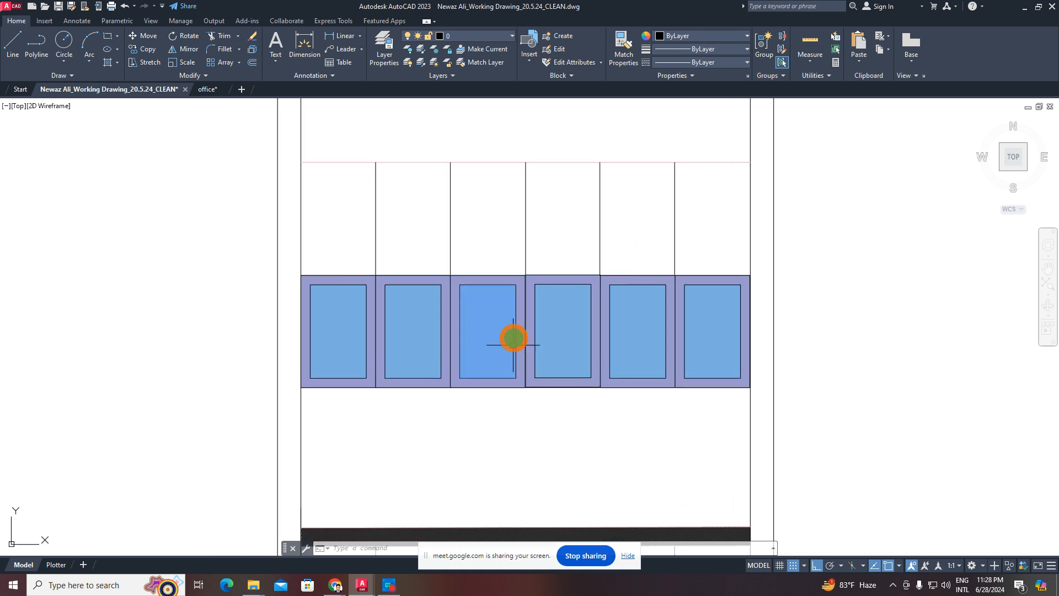
pyautogui.scroll(-1, 517, 326)
pyautogui.scroll(2, 526, 292)
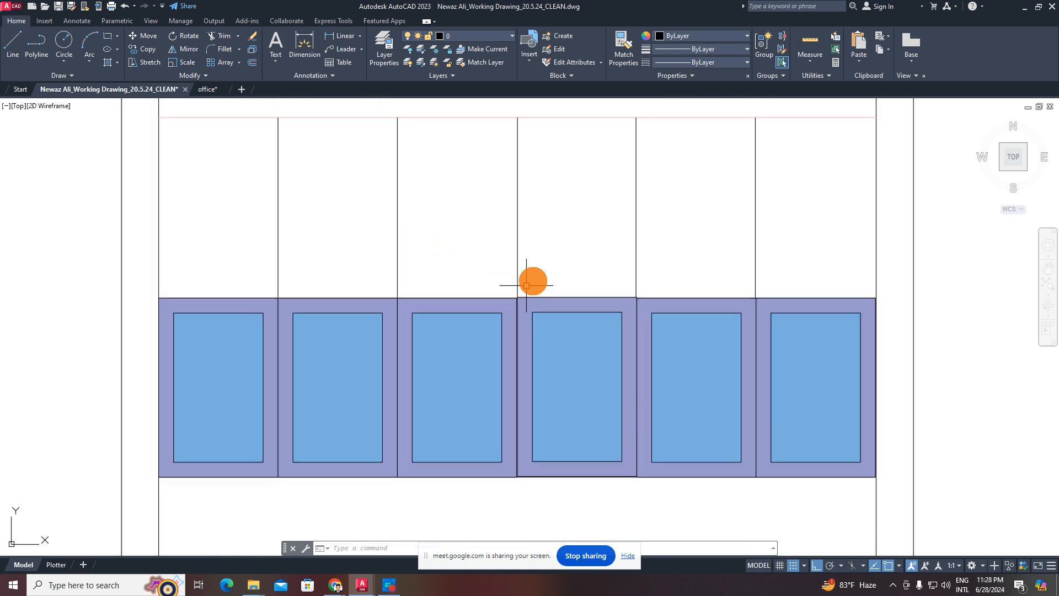
pyautogui.click(548, 261)
pyautogui.click(441, 269)
pyautogui.press('Escape')
pyautogui.press('Escape')
pyautogui.scroll(-2, 521, 257)
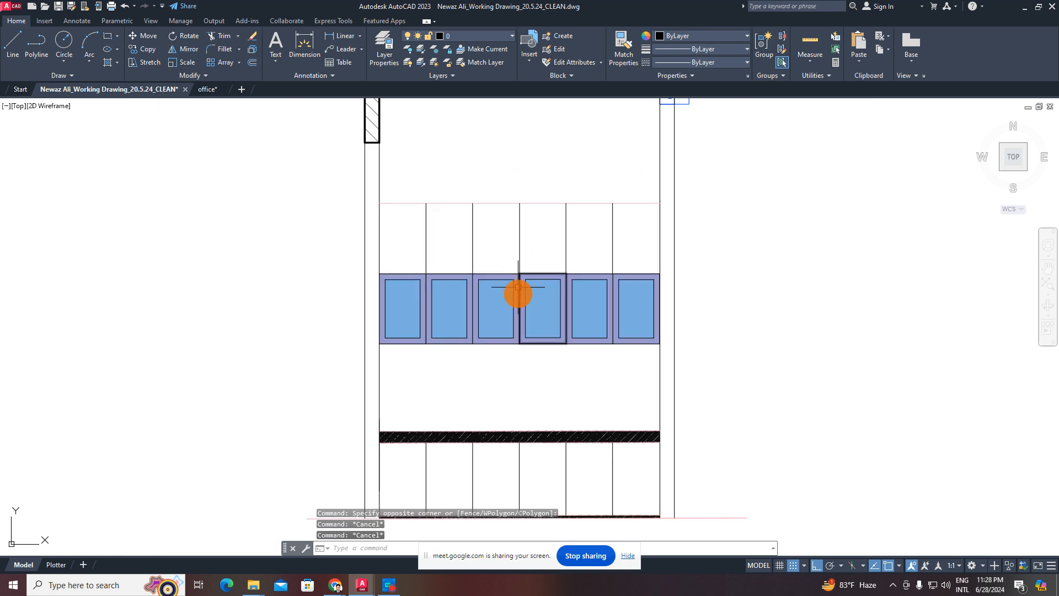
pyautogui.moveTo(514, 366); pyautogui.dragTo(509, 286, button='middle')
pyautogui.moveTo(524, 252); pyautogui.dragTo(518, 308, button='middle')
pyautogui.scroll(2, 413, 241)
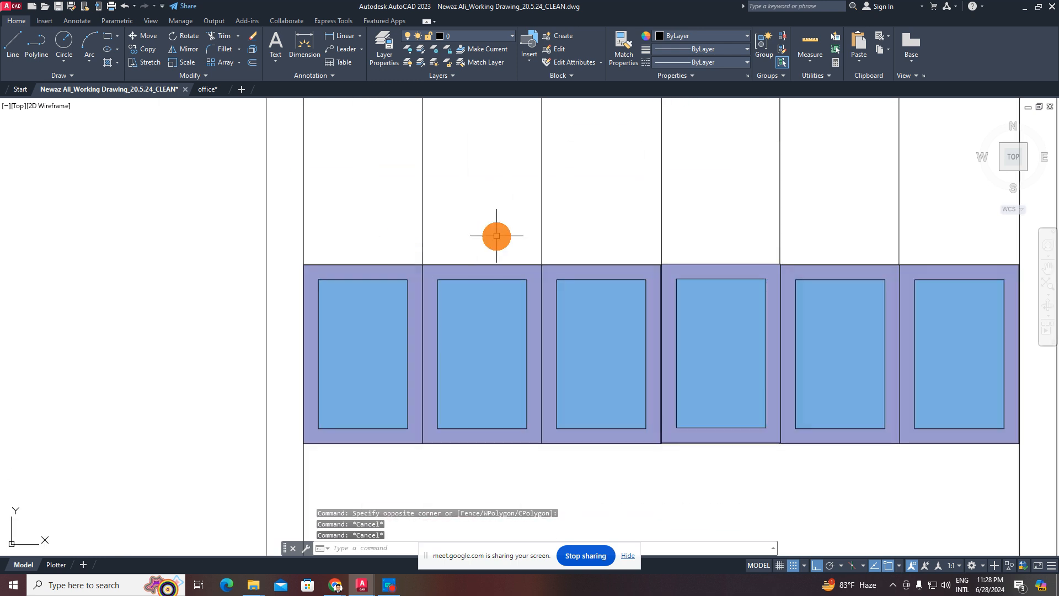
pyautogui.scroll(-2, 497, 237)
pyautogui.moveTo(540, 260); pyautogui.dragTo(527, 295, button='middle')
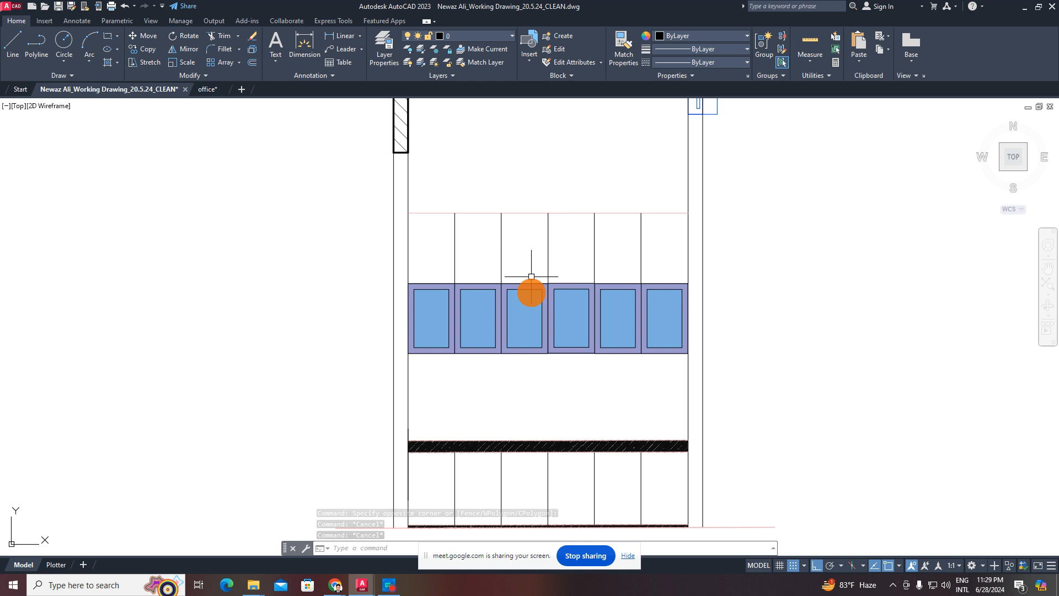
pyautogui.moveTo(450, 459); pyautogui.dragTo(449, 401, button='middle')
pyautogui.moveTo(406, 121); pyautogui.dragTo(397, 165, button='middle')
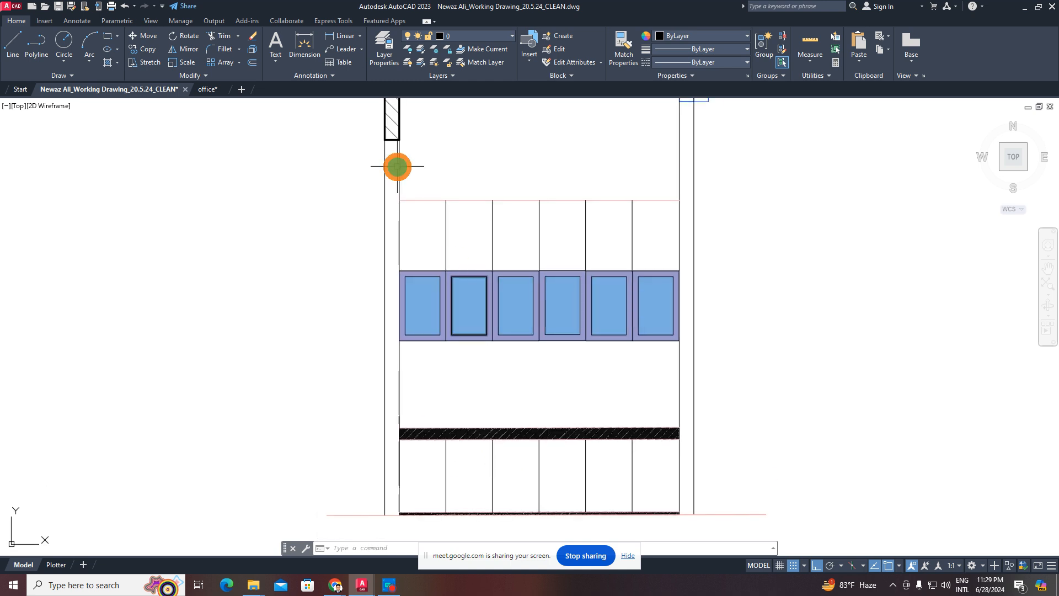
# - Erase the two leftmost doors and the divider line between their bays
pyautogui.scroll(1, 501, 314)
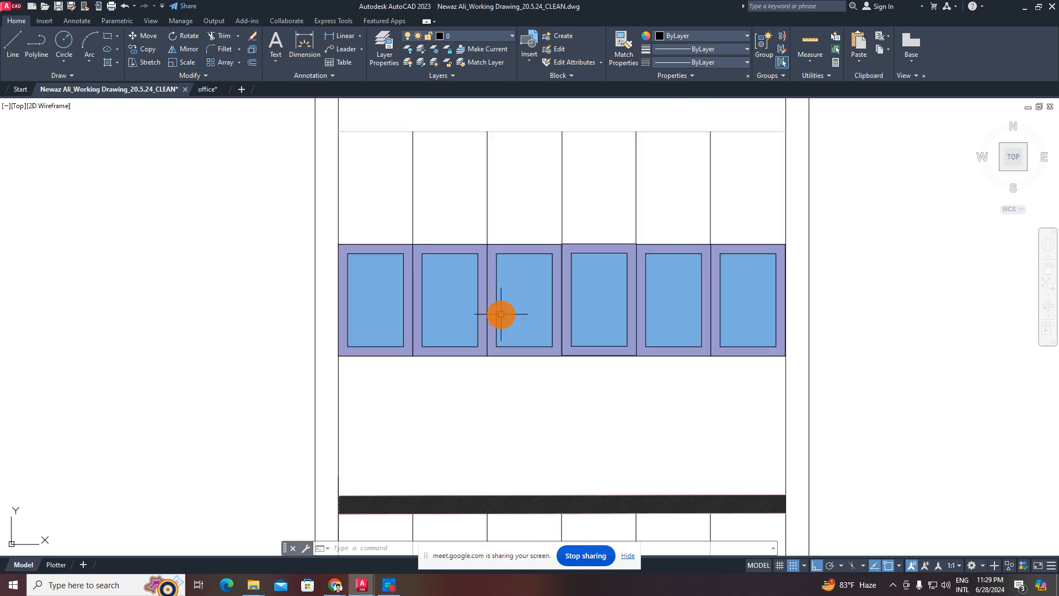
pyautogui.click(461, 292)
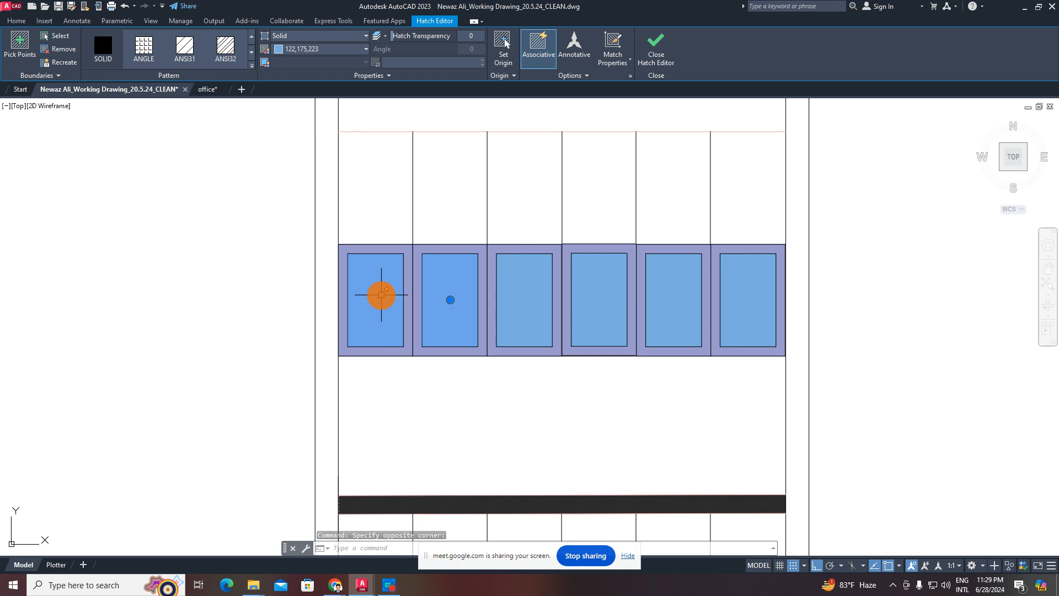
pyautogui.press('Delete')
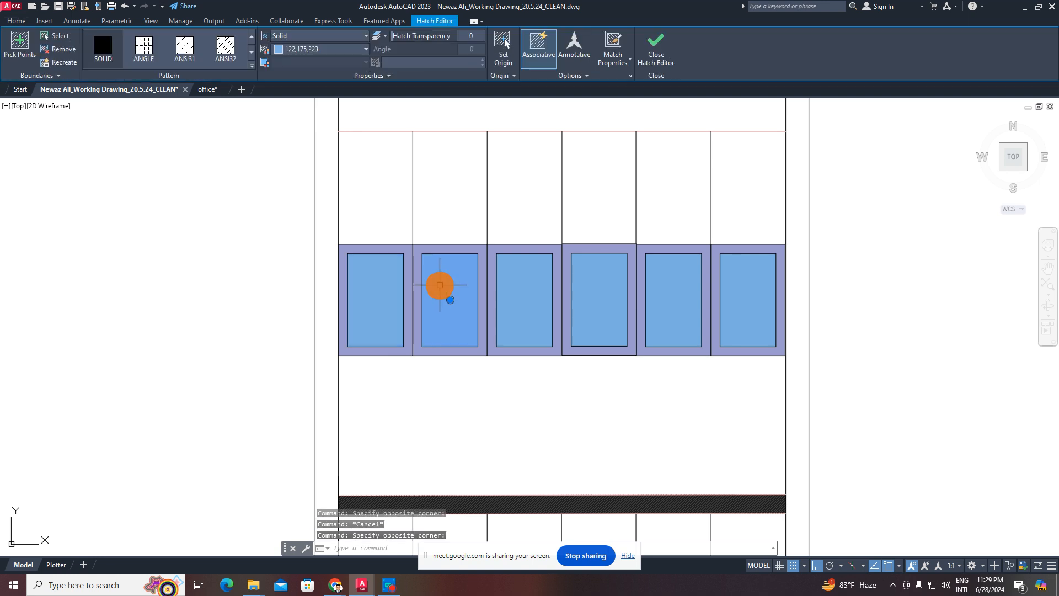
pyautogui.click(453, 285)
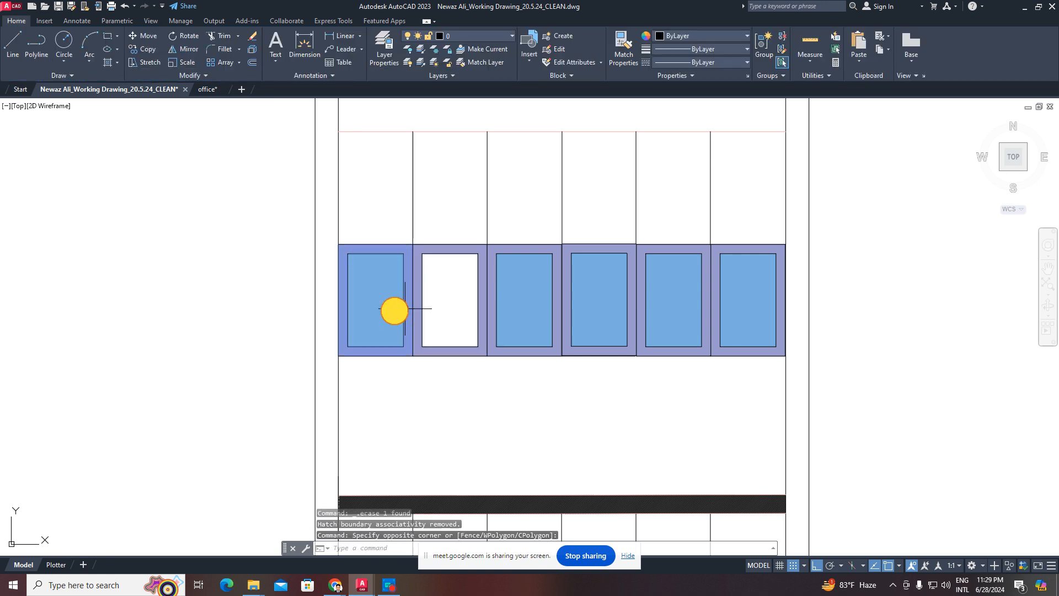
pyautogui.click(300, 307)
pyautogui.press('Delete')
pyautogui.press('Escape')
pyautogui.press('Escape')
pyautogui.scroll(2, 381, 317)
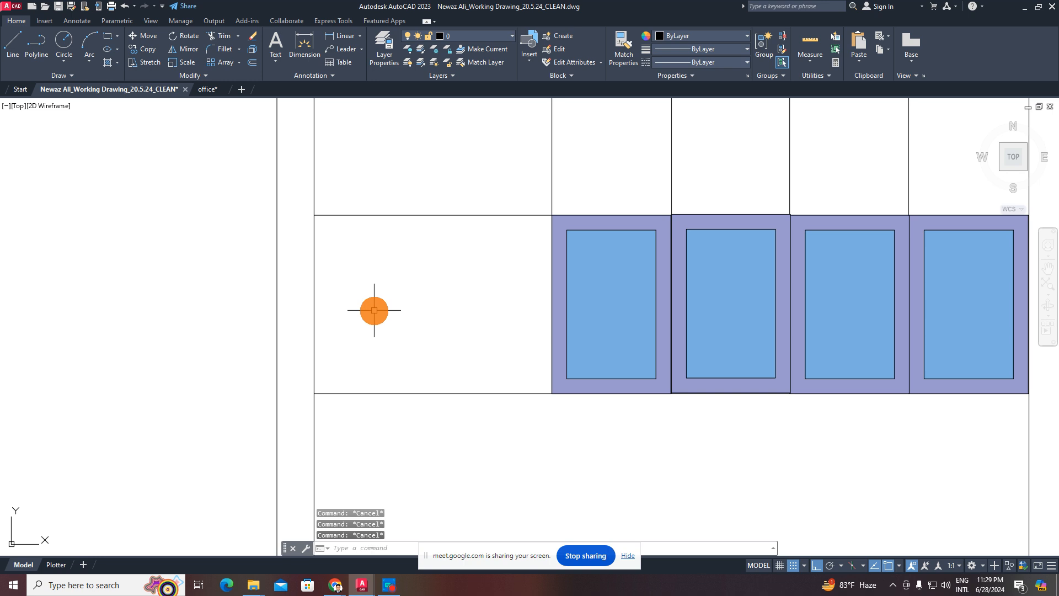
# - Draw a vertical line along the left edge of the emptied double bay and move it a short distance to the right
pyautogui.press('Return')
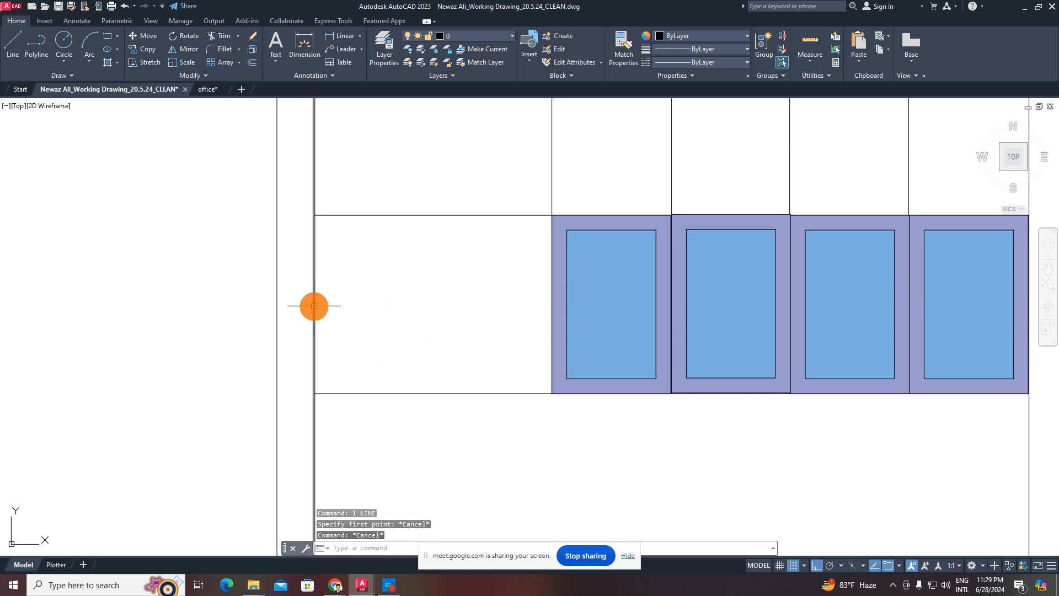
pyautogui.click(314, 393)
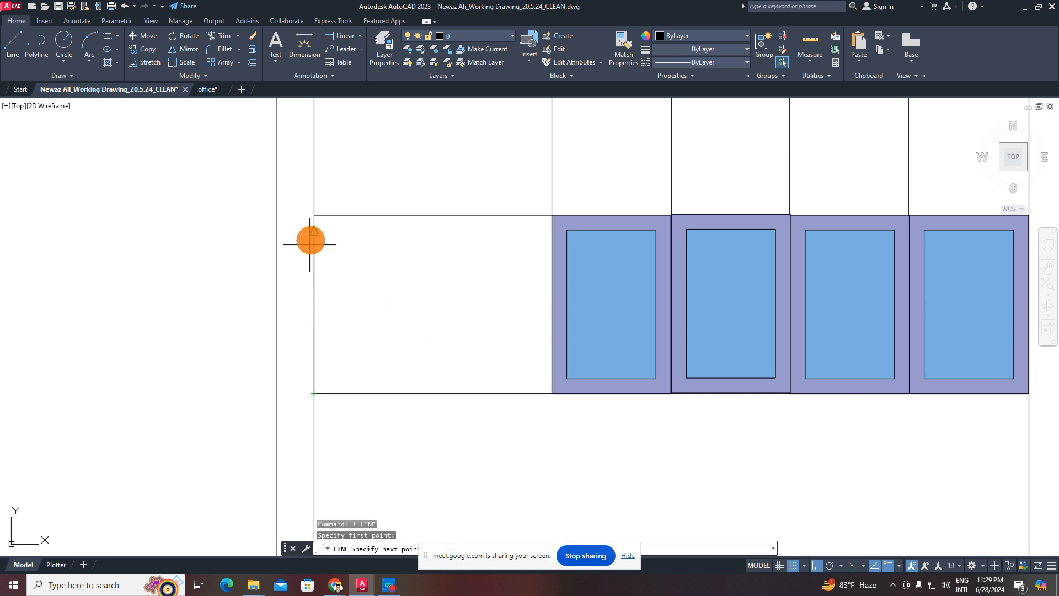
pyautogui.click(314, 215)
pyautogui.press('Escape')
pyautogui.click(314, 229)
pyautogui.write('m')
pyautogui.press('Return')
pyautogui.click(391, 292)
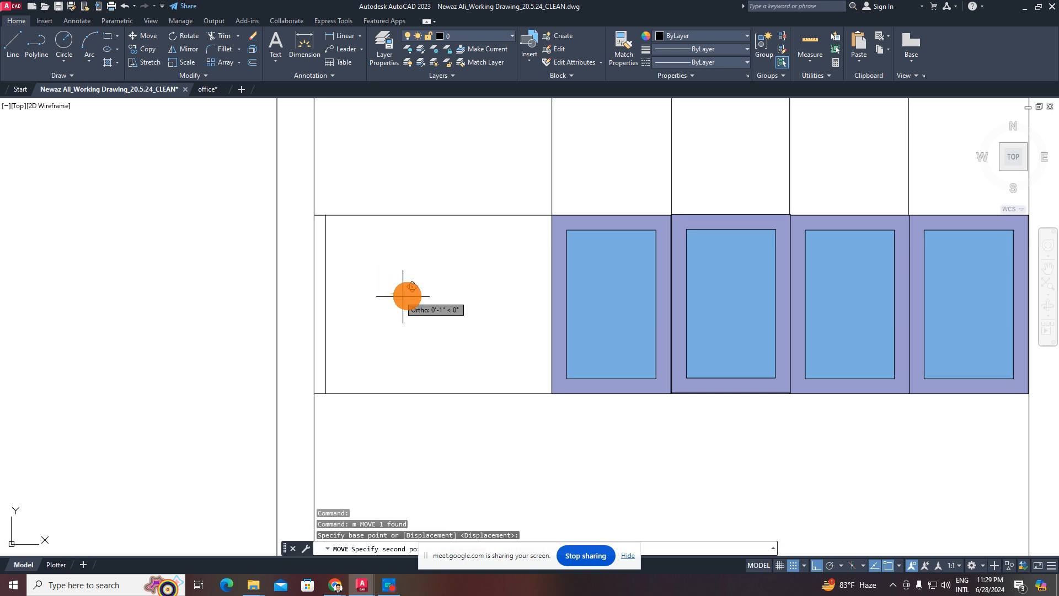
pyautogui.click(446, 294)
pyautogui.press('Escape')
pyautogui.press('Escape')
# - Draw a horizontal line from the vertical line's midpoint to the third bay's door and stretch its left end past the panel's left edge
pyautogui.write('l')
pyautogui.press('Return')
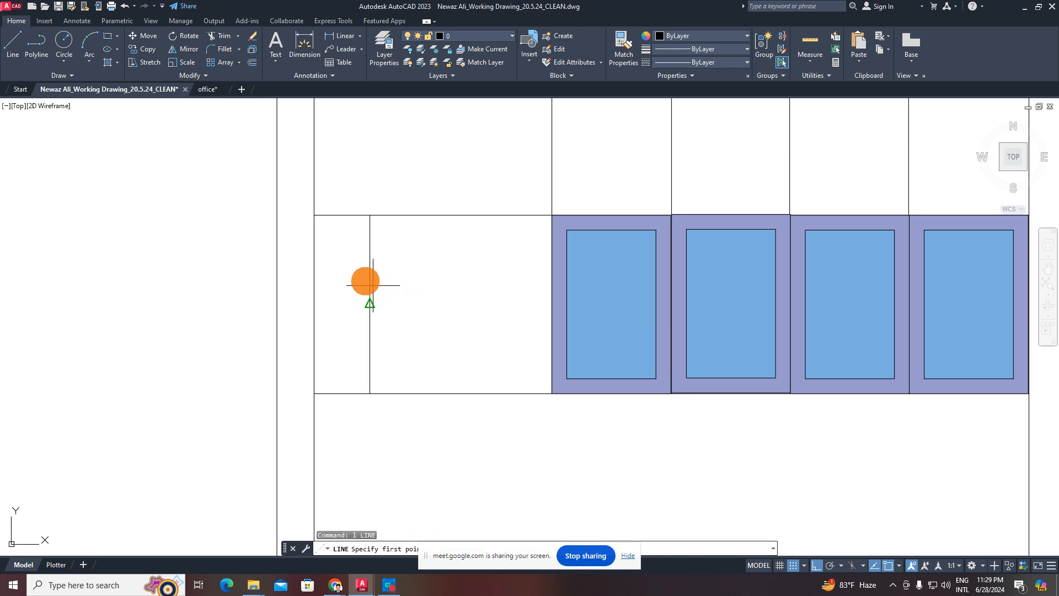
pyautogui.click(369, 302)
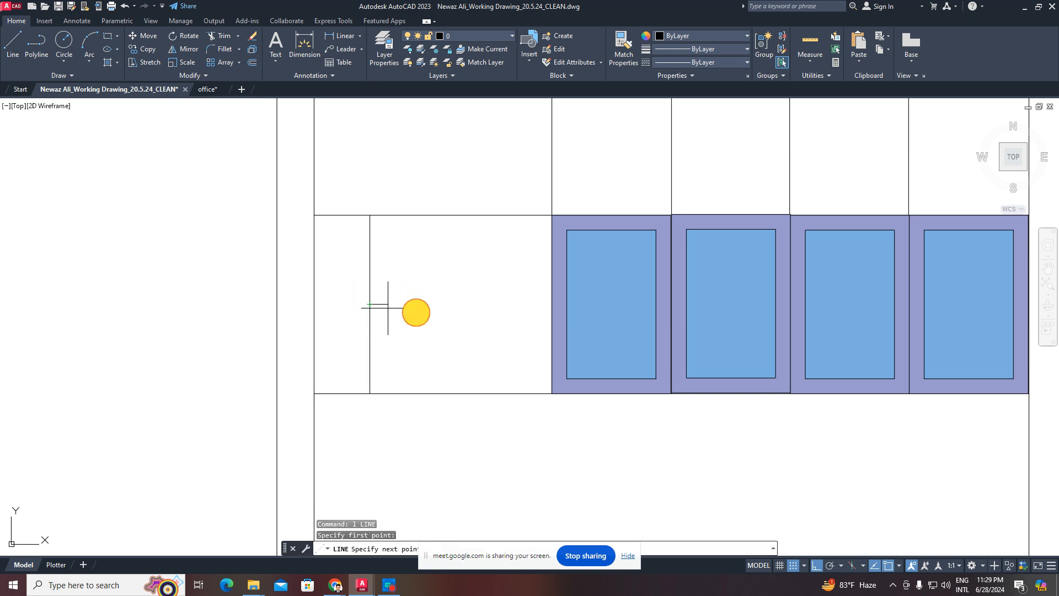
pyautogui.click(551, 304)
pyautogui.press('Escape')
pyautogui.click(470, 289)
pyautogui.click(396, 351)
pyautogui.moveTo(370, 304); pyautogui.dragTo(311, 302)
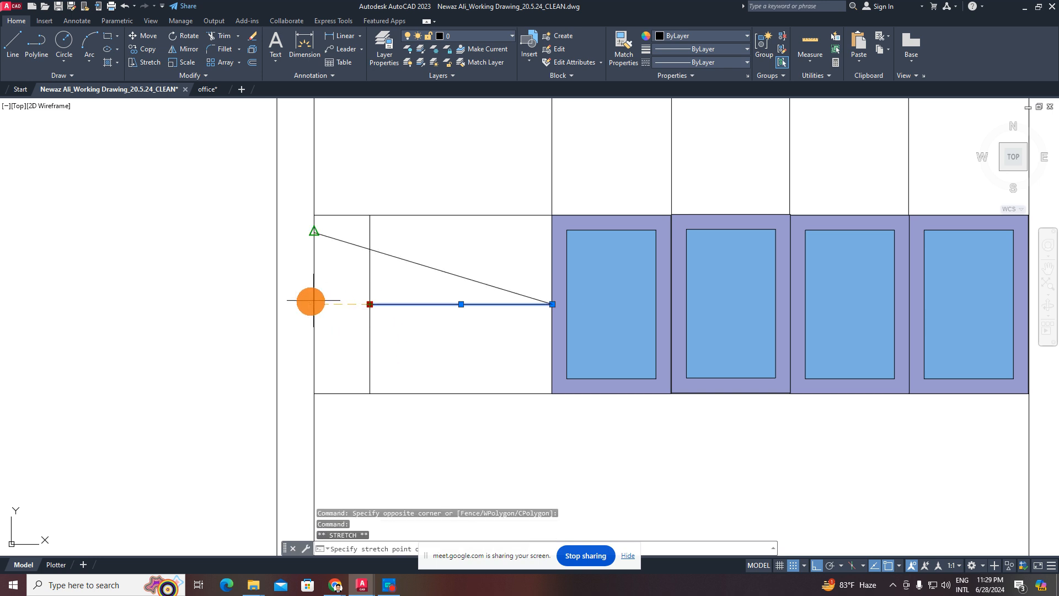
pyautogui.click(311, 303)
pyautogui.press('Escape')
pyautogui.press('Escape')
# - Trim the part of the horizontal line that overhangs the panel's left edge
pyautogui.write('tr')
pyautogui.press('Return')
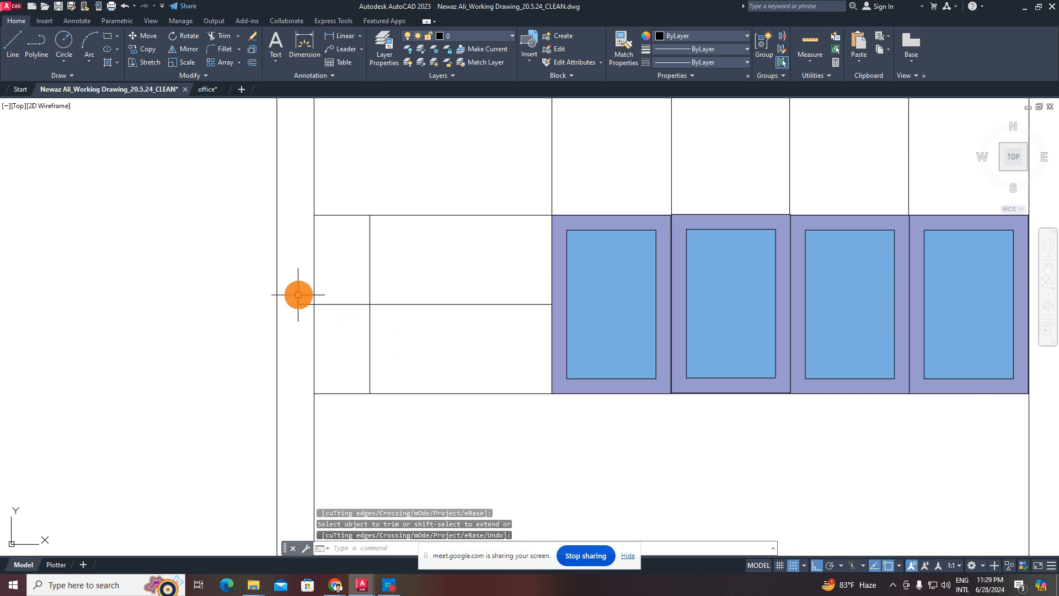
pyautogui.click(305, 319)
pyautogui.press('Escape')
pyautogui.click(305, 296)
pyautogui.click(294, 319)
pyautogui.press('Escape')
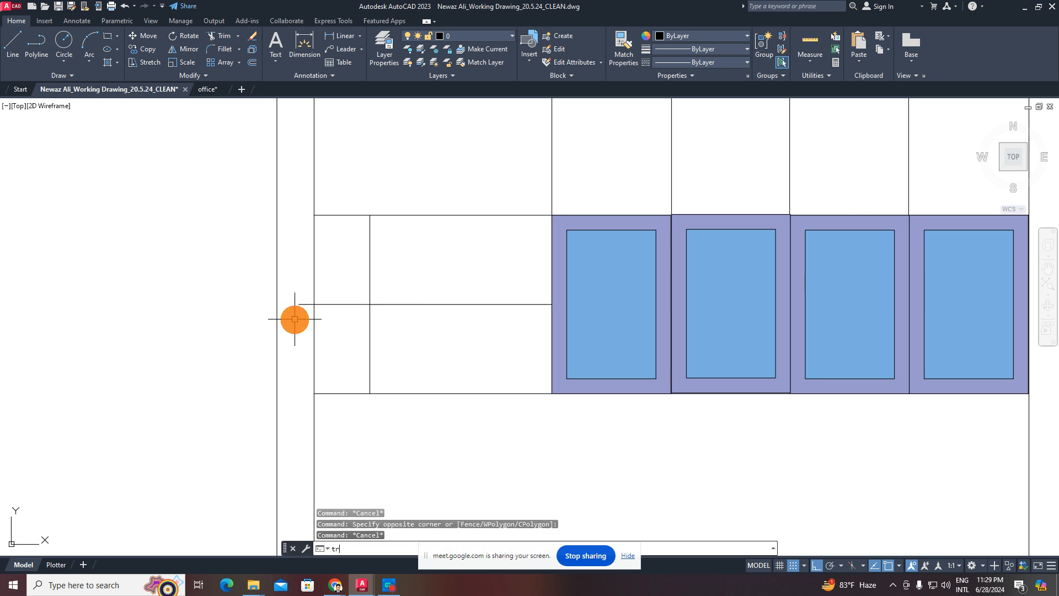
pyautogui.press('Return')
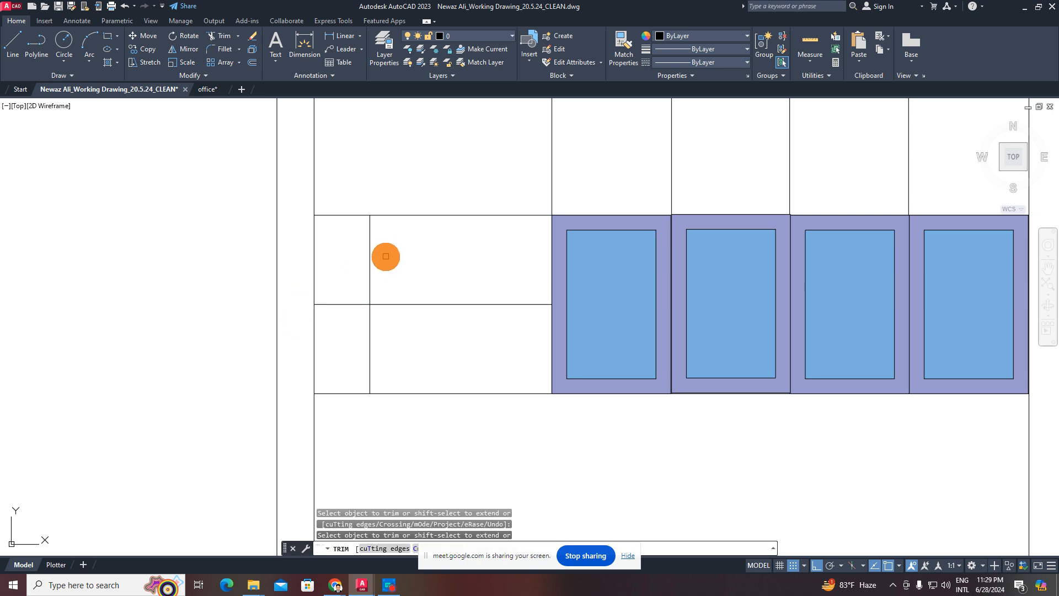
pyautogui.press('Escape')
# - Erase the vertical helper line inside the double bay
pyautogui.click(392, 248)
pyautogui.click(345, 272)
pyautogui.press('Delete')
# - Measure the horizontal divider line from the panel's left edge to the third bay's door with a linear dimension
pyautogui.moveTo(362, 296); pyautogui.dragTo(301, 309, button='middle')
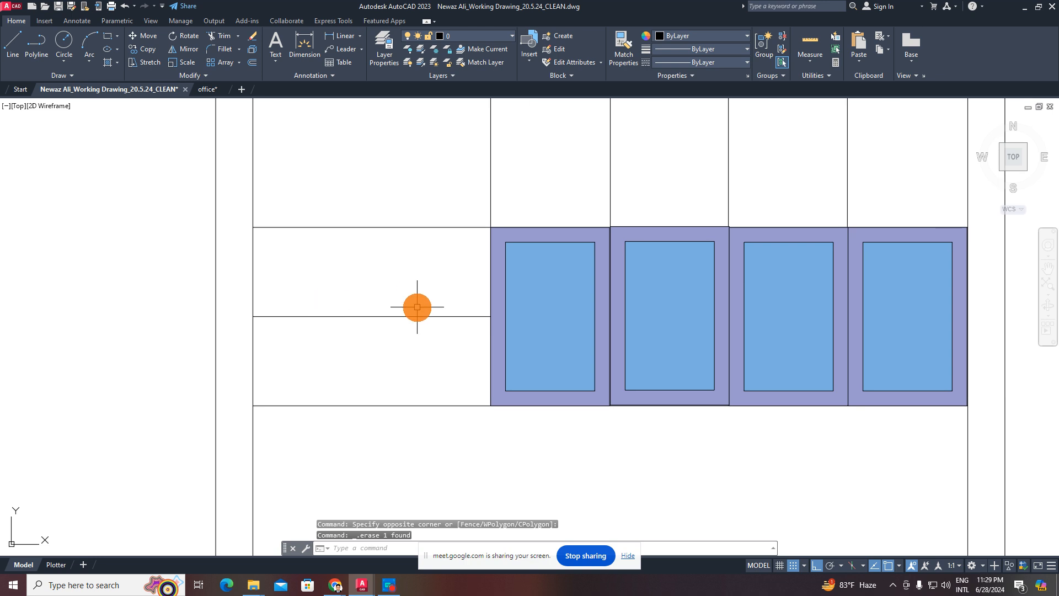
pyautogui.click(341, 36)
pyautogui.click(253, 316)
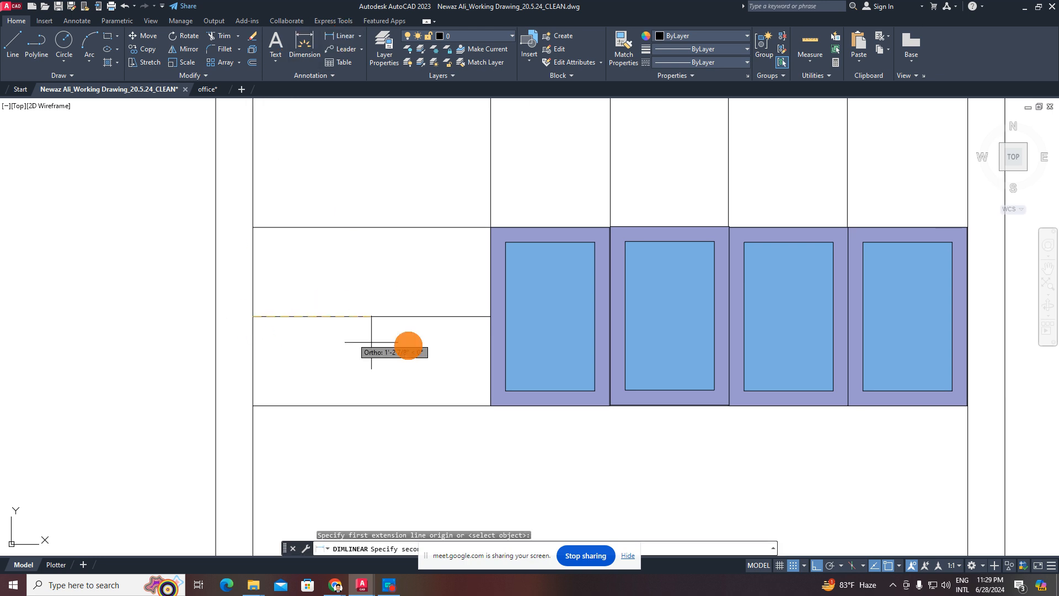
pyautogui.click(491, 316)
pyautogui.press('Escape')
pyautogui.press('Escape')
pyautogui.moveTo(392, 338); pyautogui.dragTo(453, 348, button='middle')
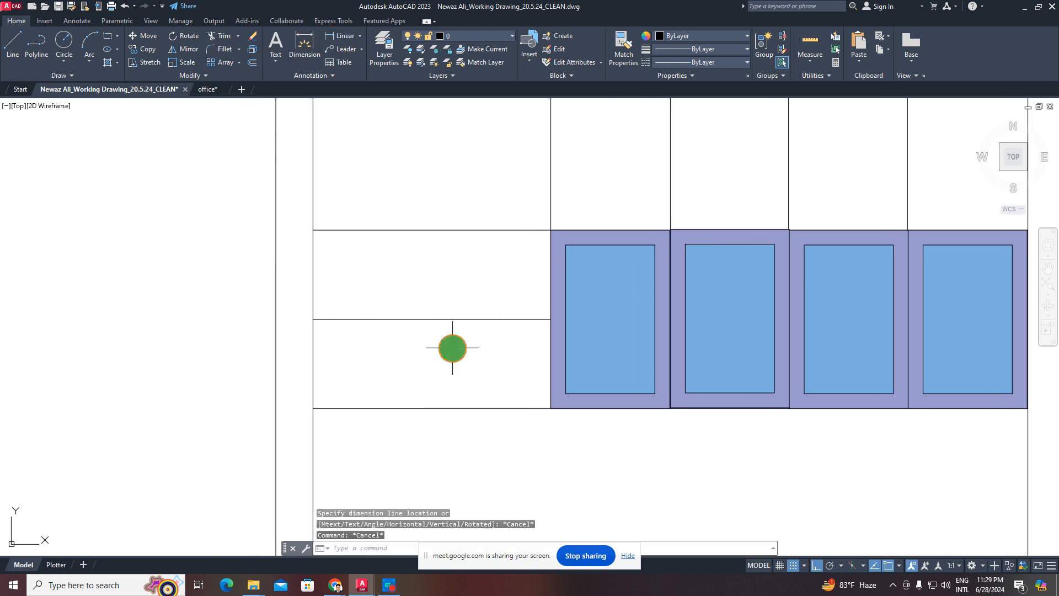
# - Draw one rectangle over the lower half and another over the upper half of the double bay
pyautogui.press('Return')
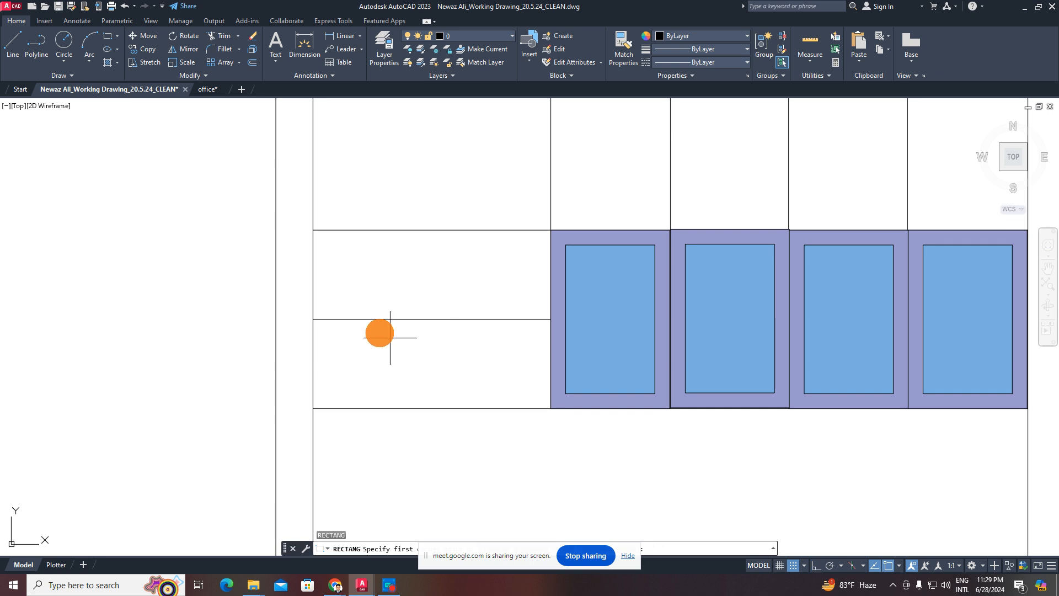
pyautogui.click(313, 319)
pyautogui.click(550, 408)
pyautogui.press('Return')
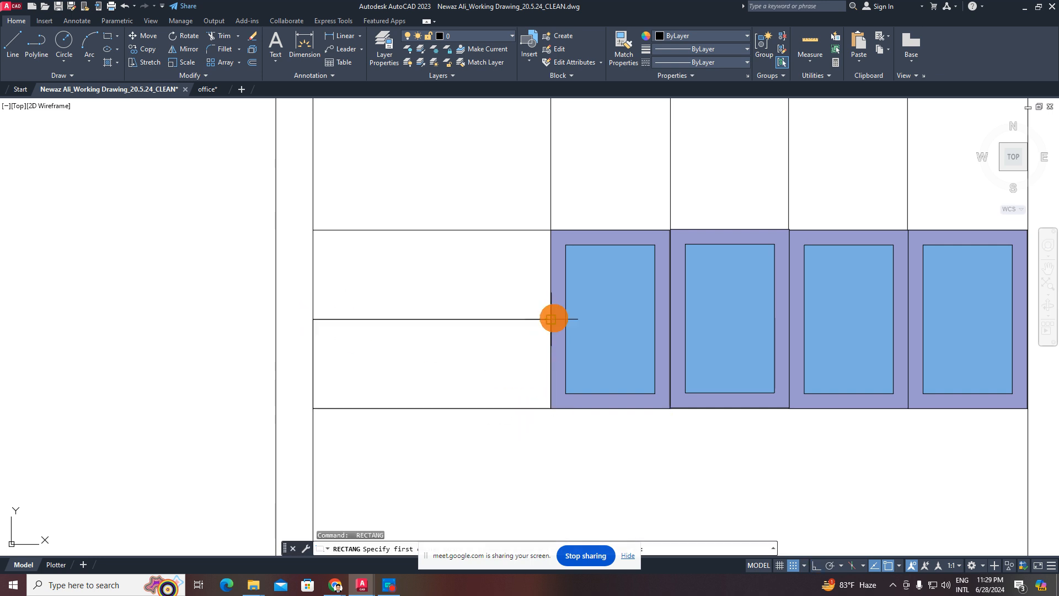
pyautogui.click(551, 319)
pyautogui.press('Escape')
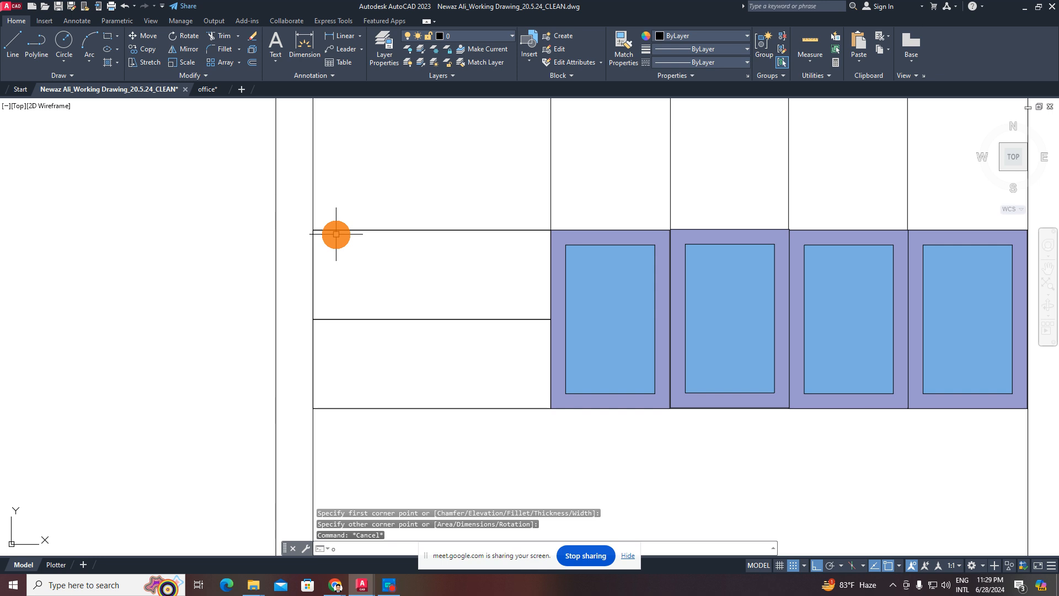
# - Offset the upper and lower rectangles inward by 2 inches
pyautogui.press('Return')
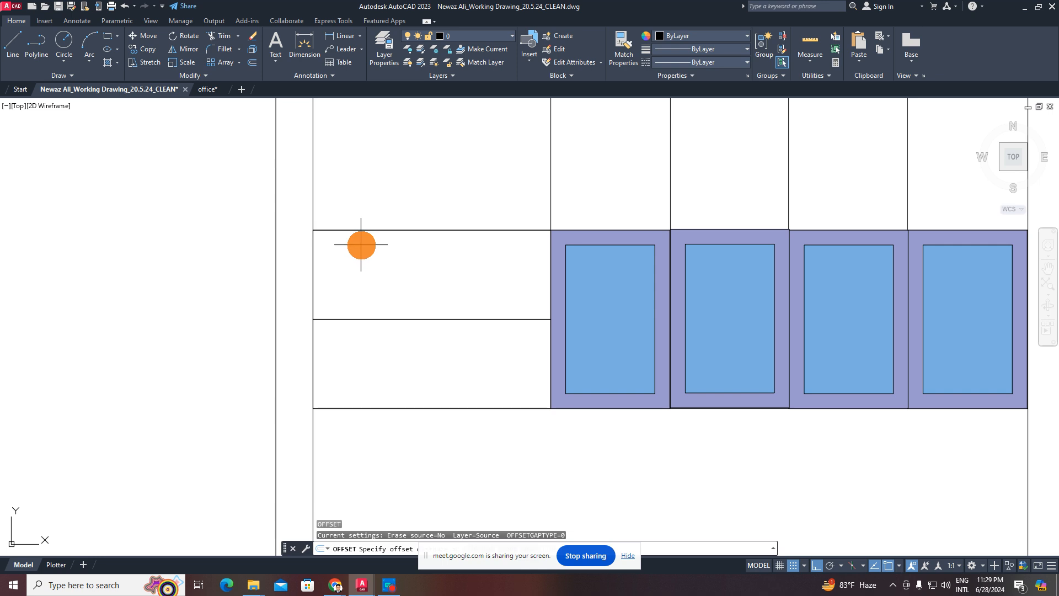
pyautogui.write('2')
pyautogui.press('Return')
pyautogui.click(380, 230)
pyautogui.click(397, 310)
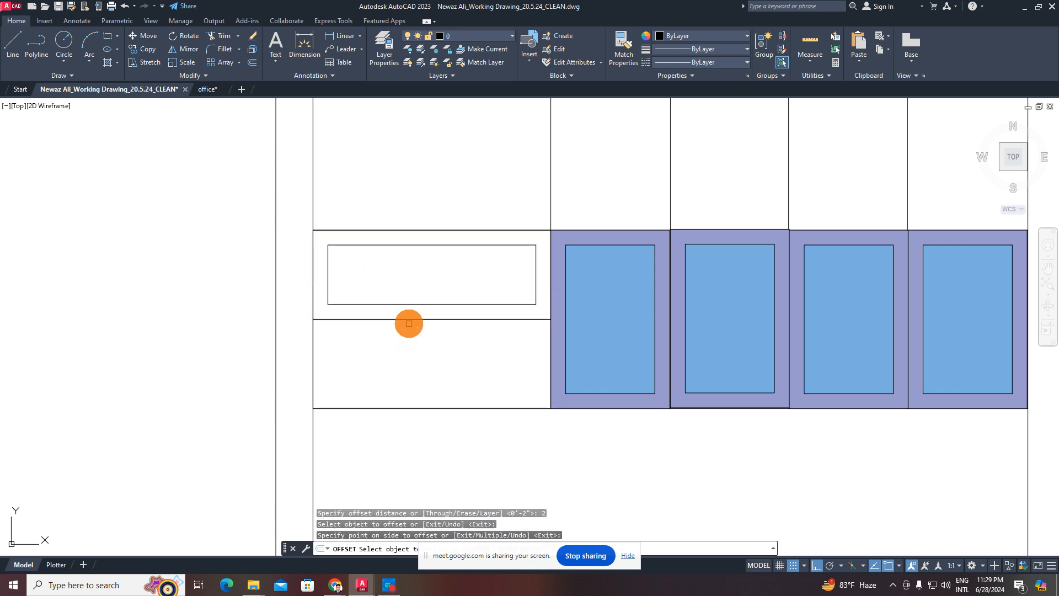
pyautogui.click(413, 407)
pyautogui.click(402, 350)
pyautogui.moveTo(416, 358)
pyautogui.mouseDown(button='middle')
pyautogui.moveTo(426, 416)
pyautogui.moveTo(442, 407)
pyautogui.mouseUp(button='middle')
pyautogui.press('Escape')
pyautogui.press('Escape')
pyautogui.press('Escape')
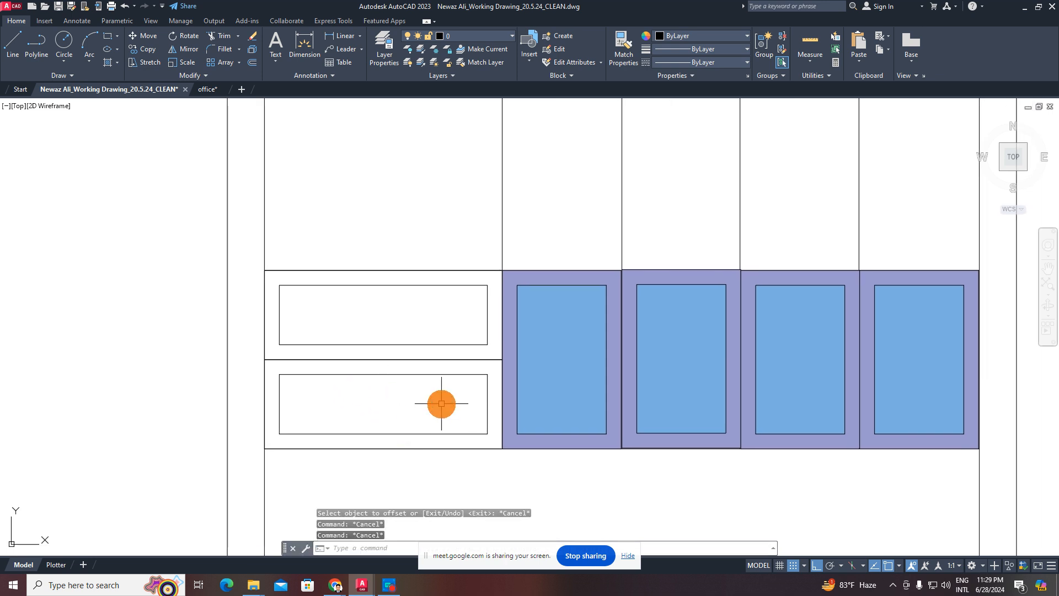
# - Fill the frame borders of both wide fronts in the double bay with a solid 152,152,204 hatch
pyautogui.press('Return')
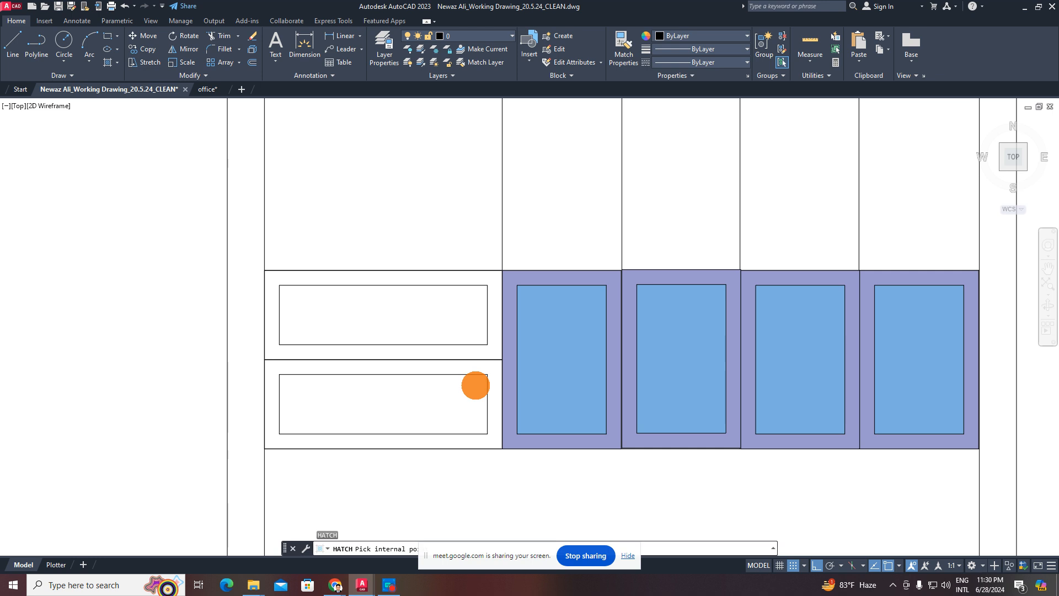
pyautogui.scroll(2, 473, 382)
pyautogui.click(491, 362)
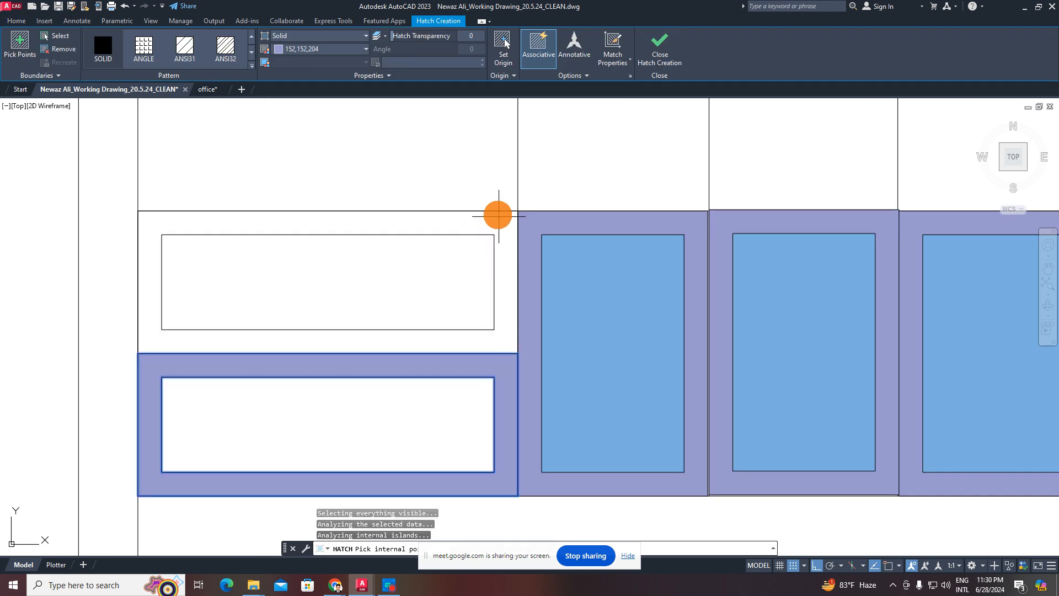
pyautogui.click(498, 215)
pyautogui.scroll(-3, 496, 236)
pyautogui.rightClick(513, 419)
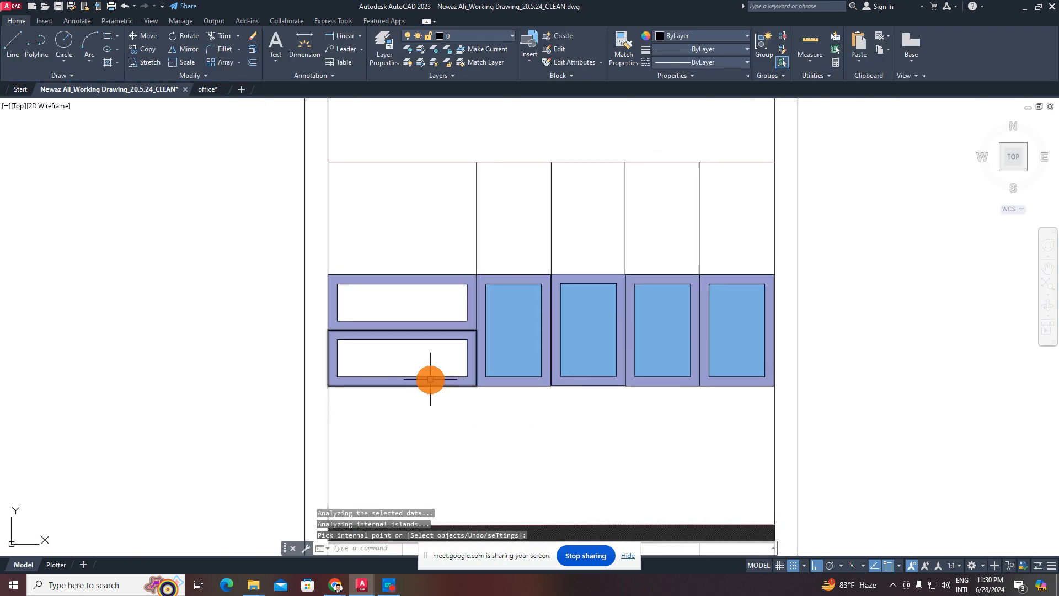
# - Hatch the inner panels of both wide fronts solid and match their properties to the adjacent door's blue panel
pyautogui.scroll(2, 430, 350)
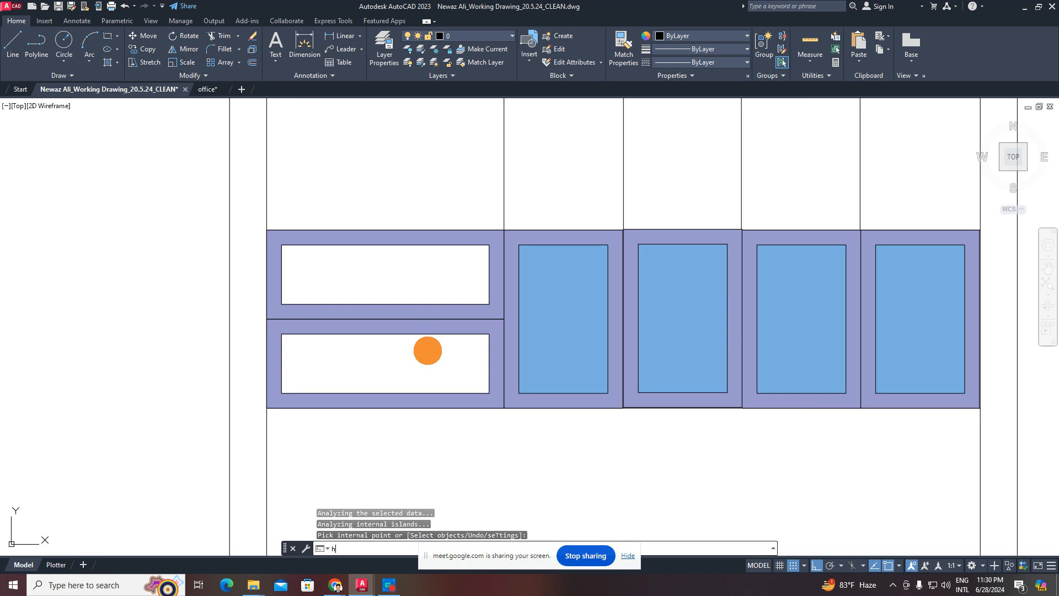
pyautogui.press('Return')
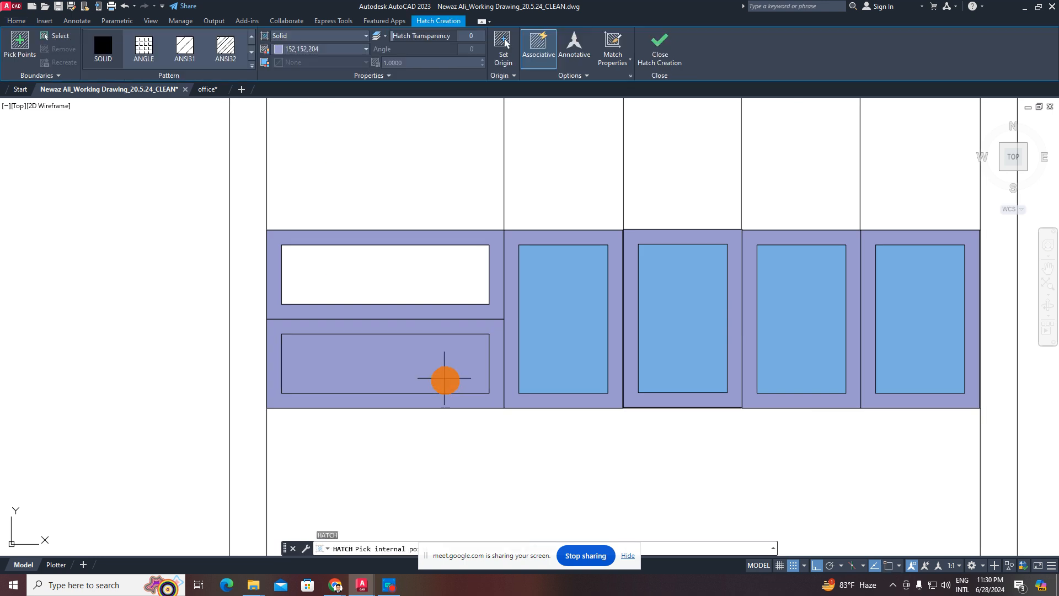
pyautogui.click(445, 378)
pyautogui.press('Escape')
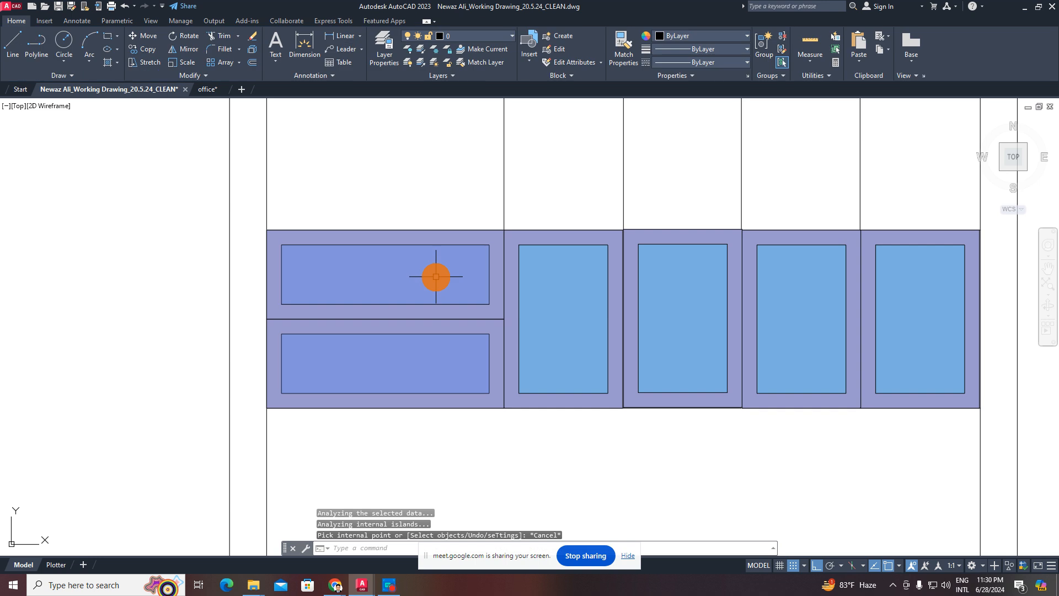
pyautogui.write('ma')
pyautogui.press('Return')
pyautogui.click(544, 297)
pyautogui.click(432, 272)
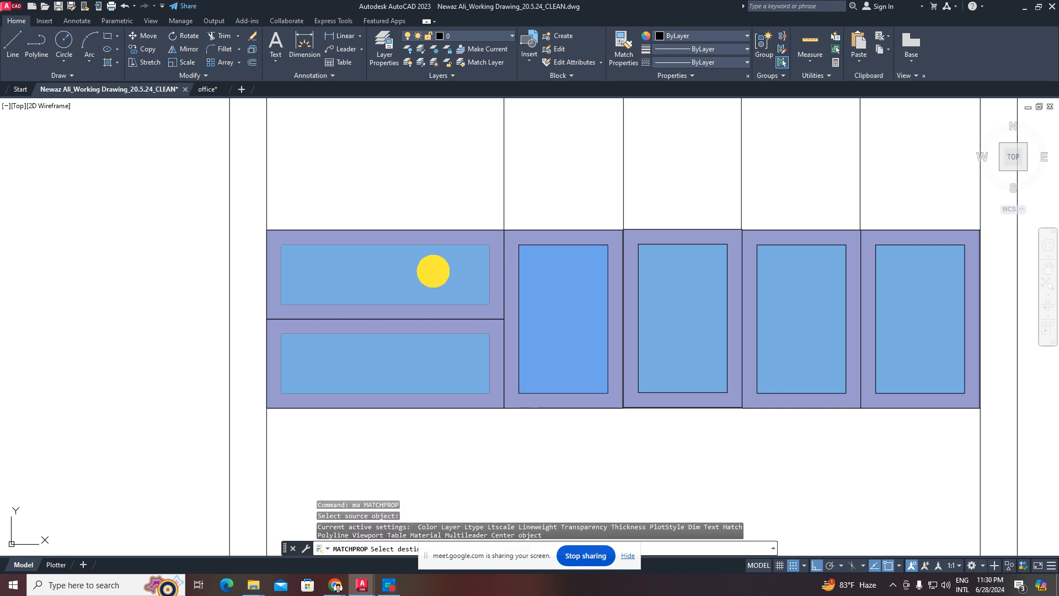
pyautogui.press('Escape')
# - Erase the frame and panel hatches from both wide fronts
pyautogui.scroll(-4, 548, 374)
pyautogui.moveTo(564, 394); pyautogui.dragTo(496, 383, button='middle')
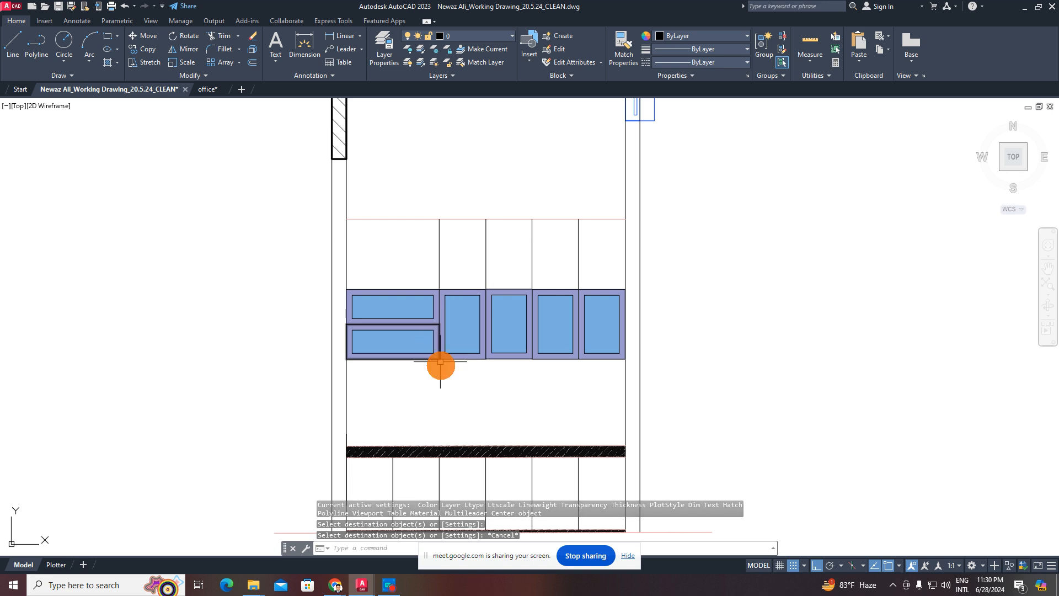
pyautogui.scroll(2, 440, 361)
pyautogui.moveTo(404, 362); pyautogui.dragTo(424, 387, button='middle')
pyautogui.scroll(2, 424, 387)
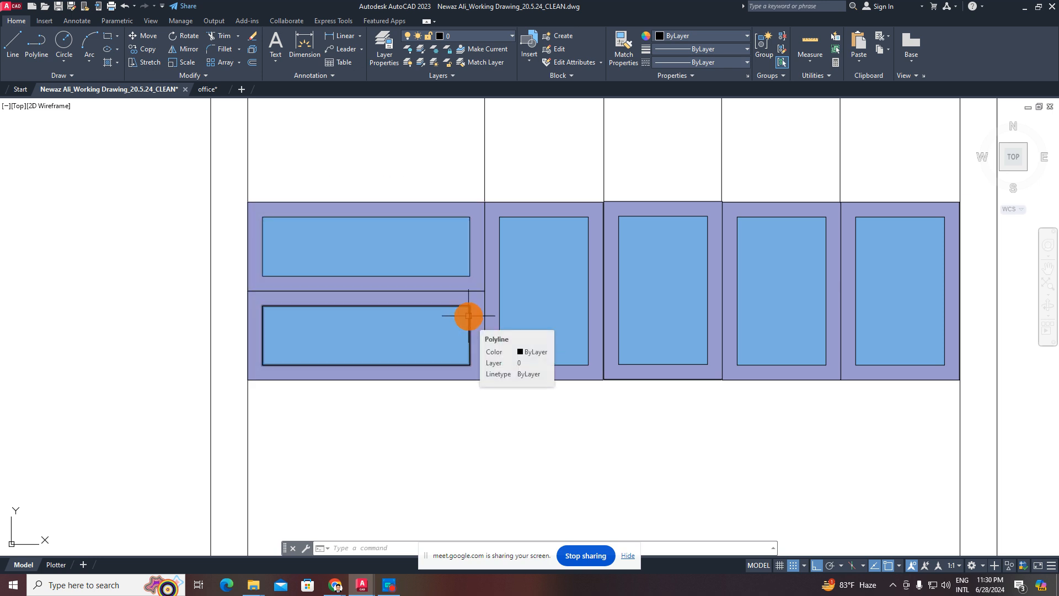
pyautogui.scroll(-4, 446, 307)
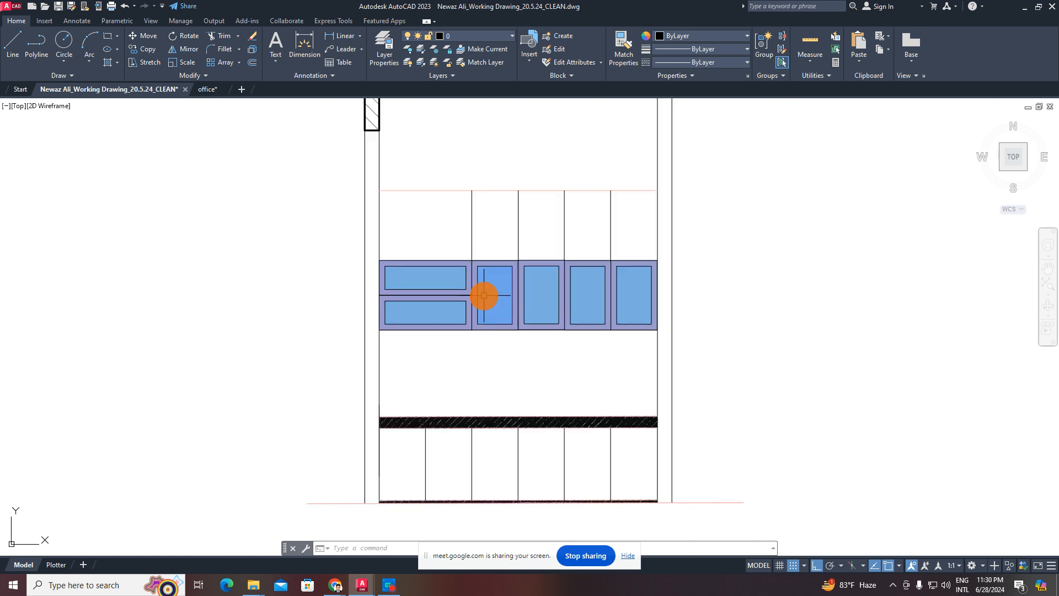
pyautogui.scroll(4, 456, 300)
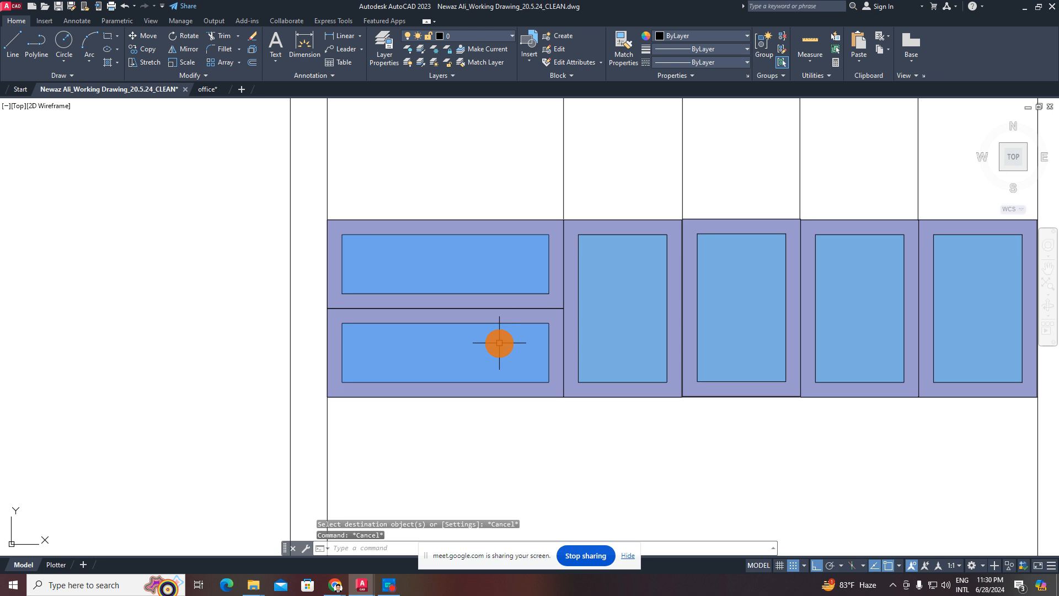
pyautogui.click(510, 339)
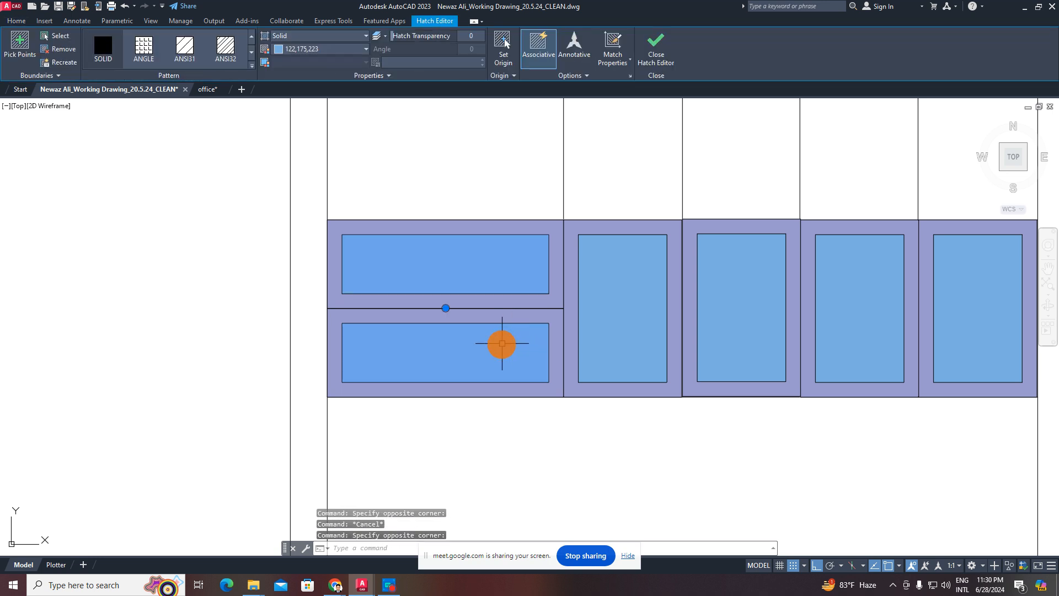
pyautogui.press('Delete')
# - Erase the inset rectangle of the lower wide front
pyautogui.click(540, 318)
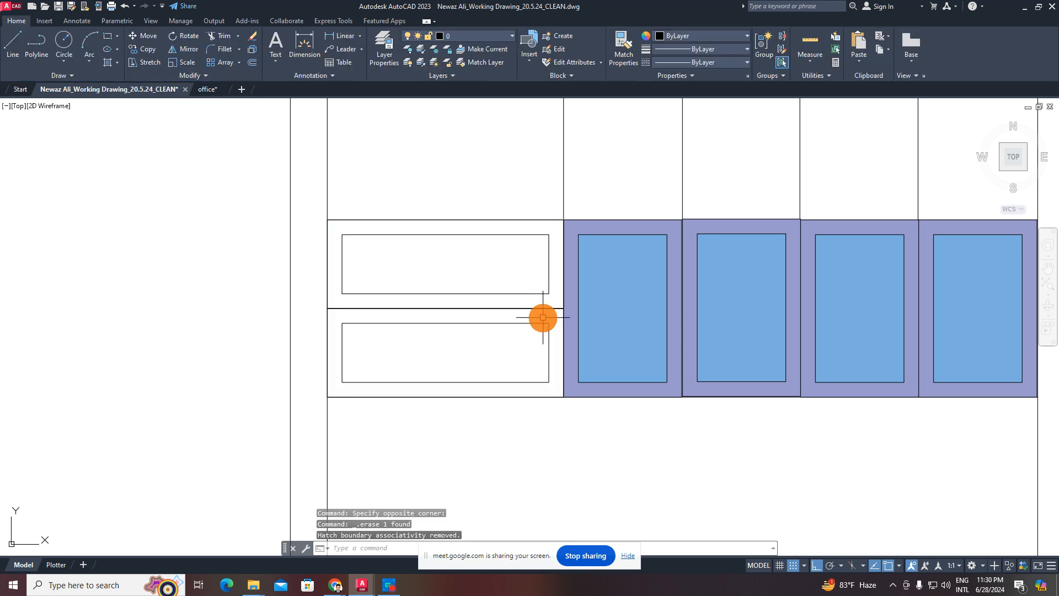
pyautogui.scroll(2, 545, 322)
pyautogui.click(562, 315)
pyautogui.click(454, 371)
pyautogui.press('Delete')
pyautogui.scroll(-3, 470, 359)
pyautogui.scroll(4, 471, 358)
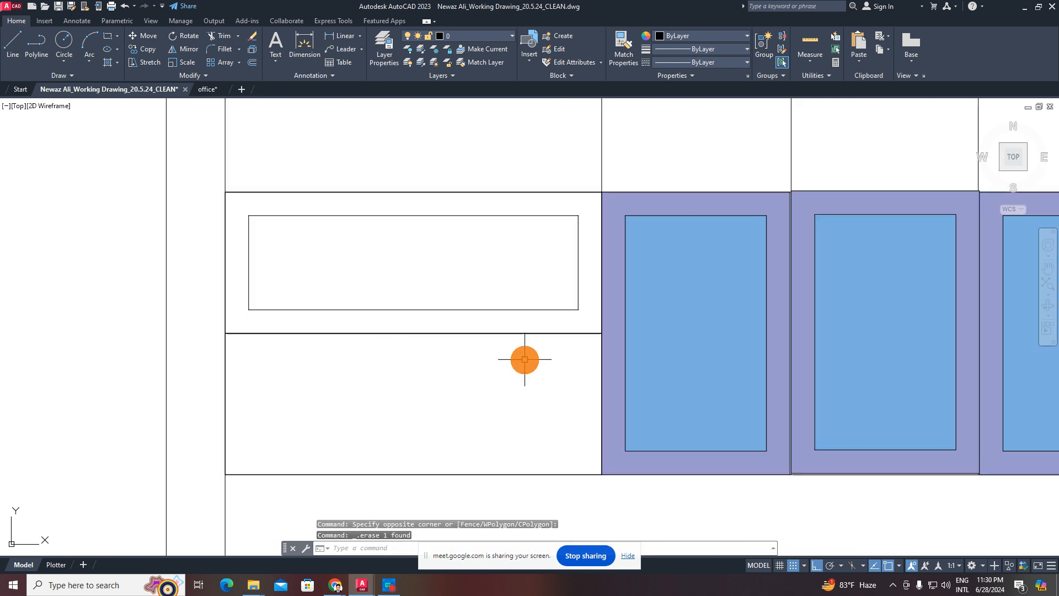
# - Fill the upper wide front's frame border with a solid 152,152,204 hatch
pyautogui.press('Escape')
pyautogui.press('Escape')
pyautogui.write('h')
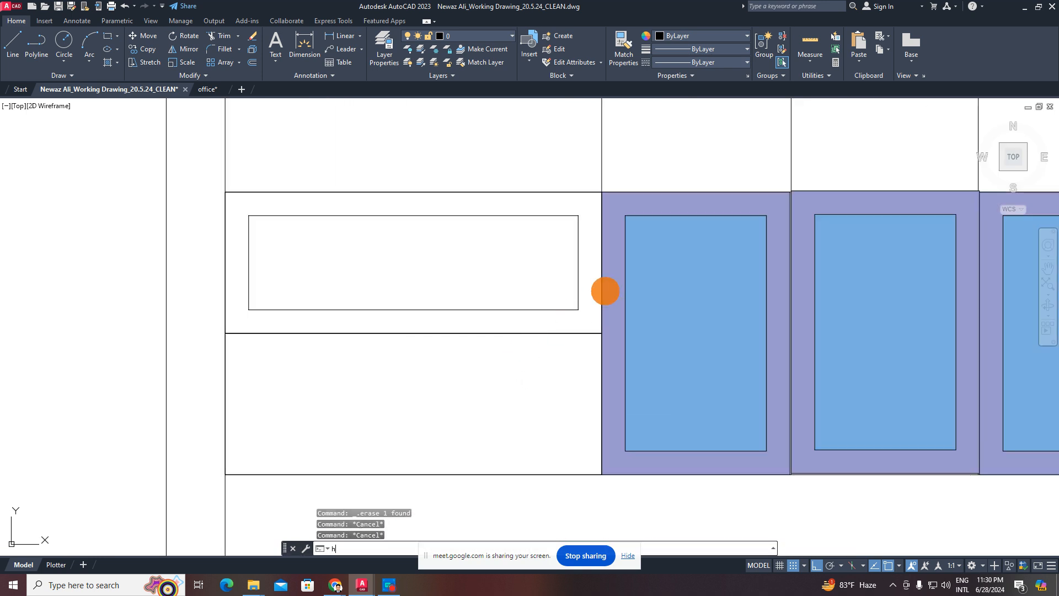
pyautogui.press('Return')
pyautogui.scroll(2, 593, 193)
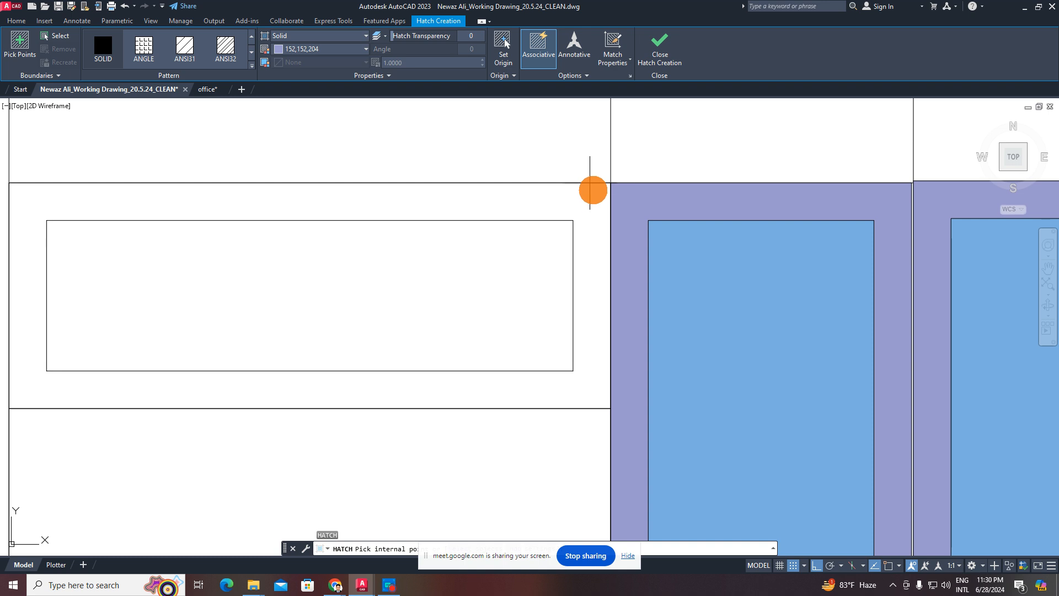
pyautogui.click(592, 196)
pyautogui.press('Escape')
pyautogui.scroll(-2, 586, 213)
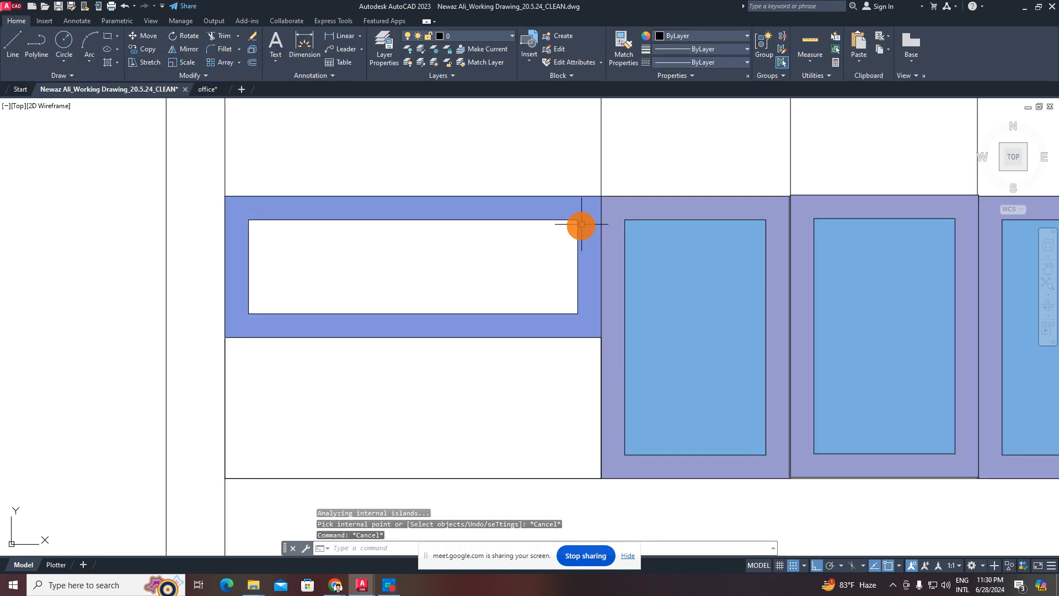
pyautogui.press('Escape')
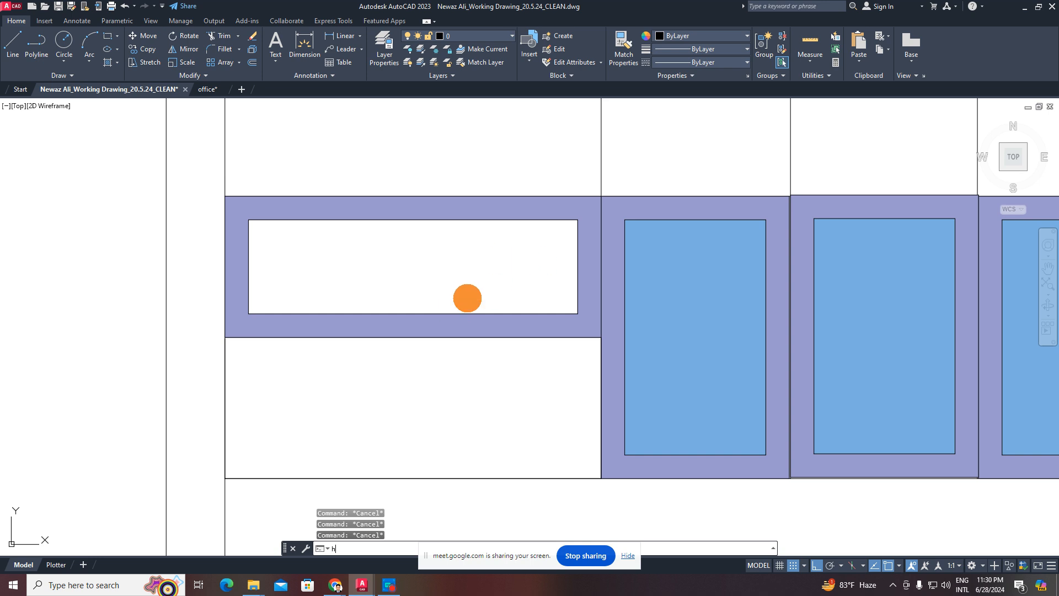
# - Hatch the upper wide front's inner panel solid and match its properties to the adjacent door's blue panel
pyautogui.press('Return')
pyautogui.click(490, 279)
pyautogui.press('Escape')
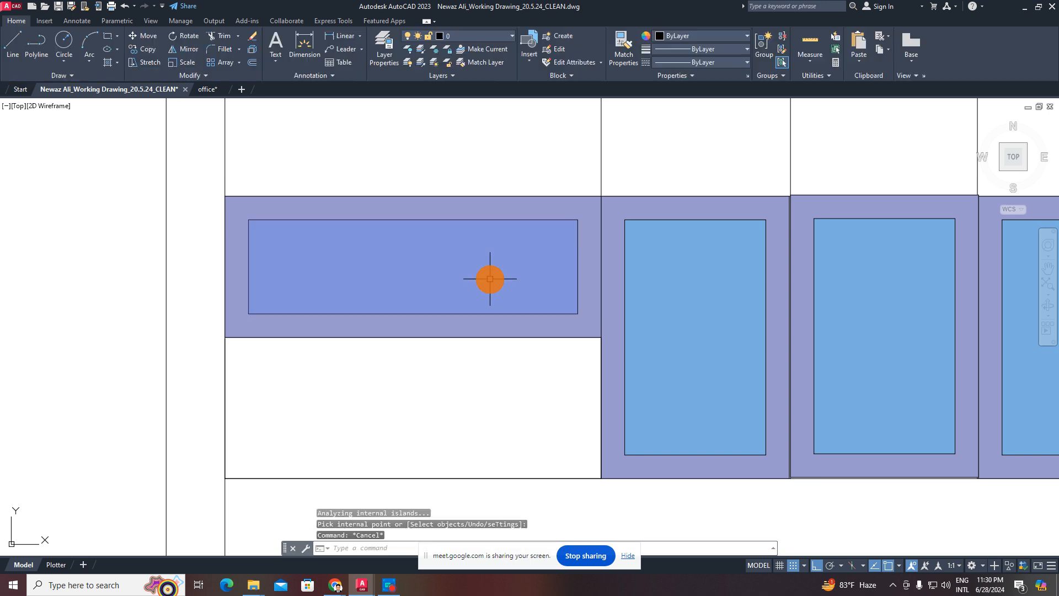
pyautogui.write('ma')
pyautogui.press('Return')
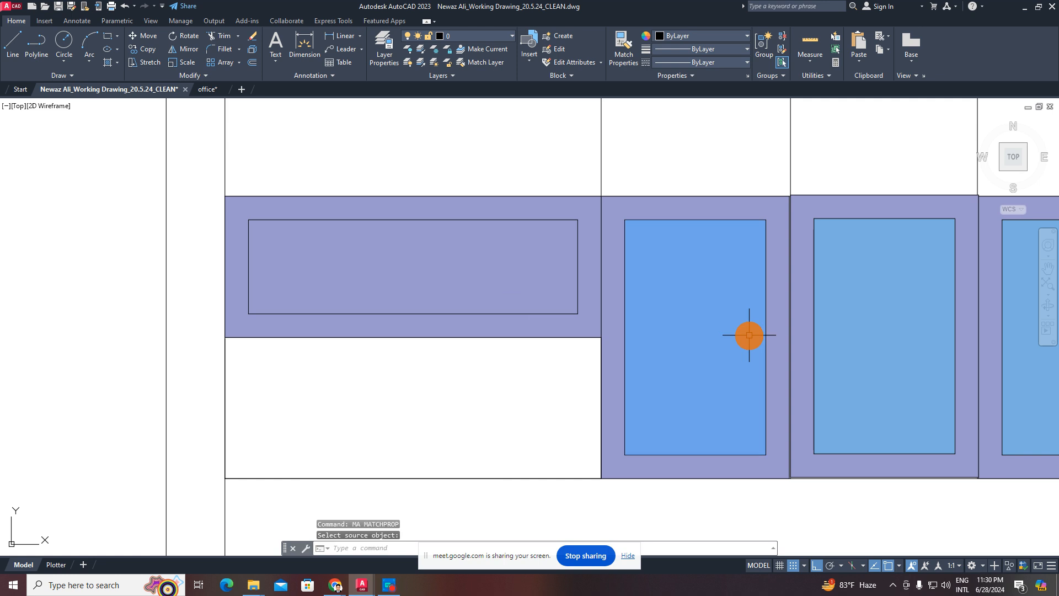
pyautogui.press('Escape')
pyautogui.press('Return')
pyautogui.click(727, 335)
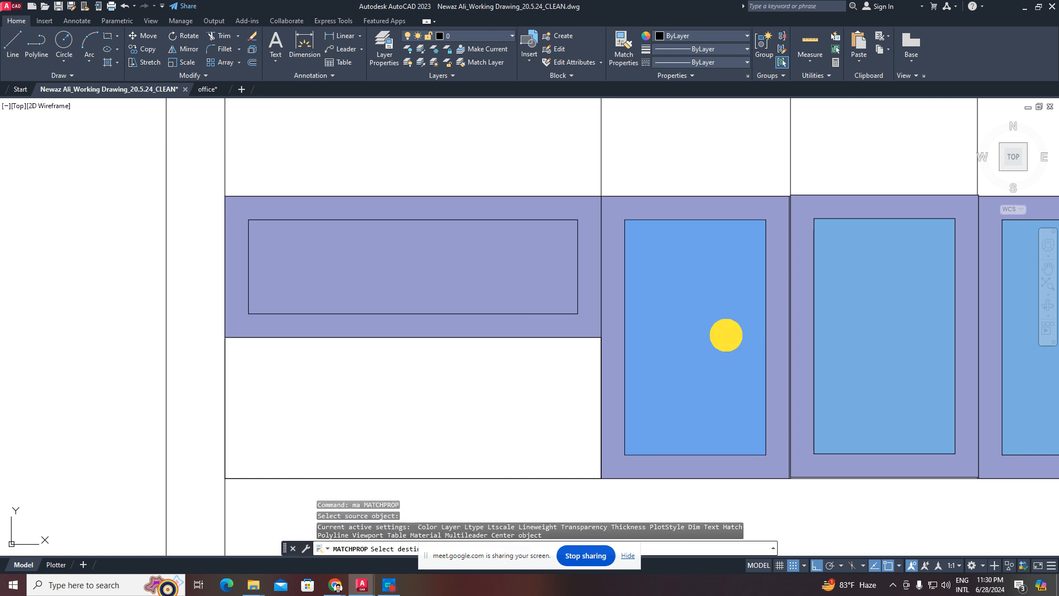
pyautogui.click(485, 246)
pyautogui.press('Escape')
pyautogui.moveTo(489, 278); pyautogui.dragTo(501, 246, button='middle')
pyautogui.press('Escape')
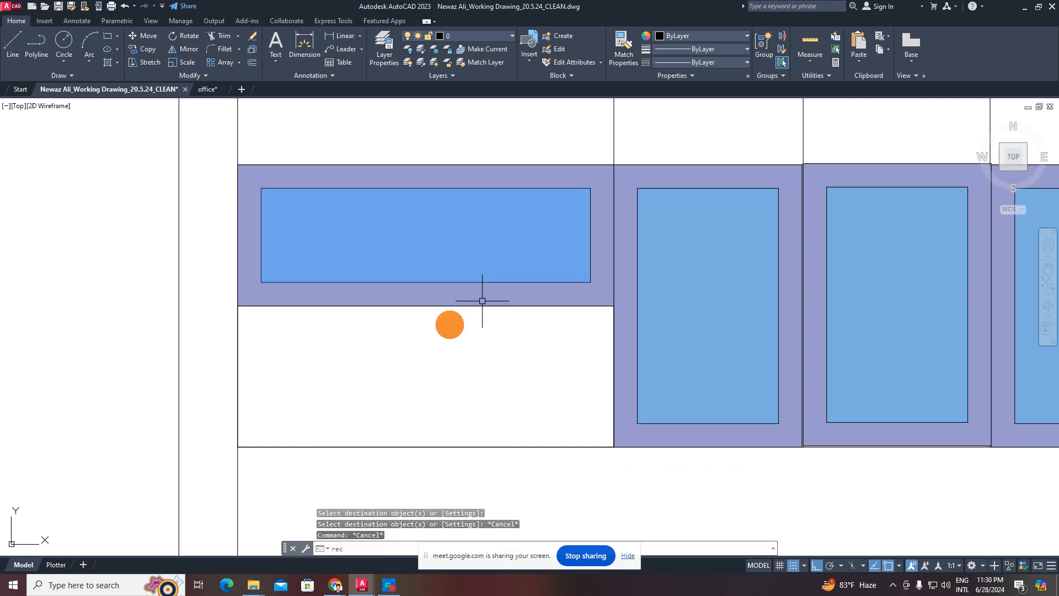
# - Draw a rectangle over the empty lower half of the double bay, from corner to corner
pyautogui.write('rec')
pyautogui.press('Return')
pyautogui.click(238, 305)
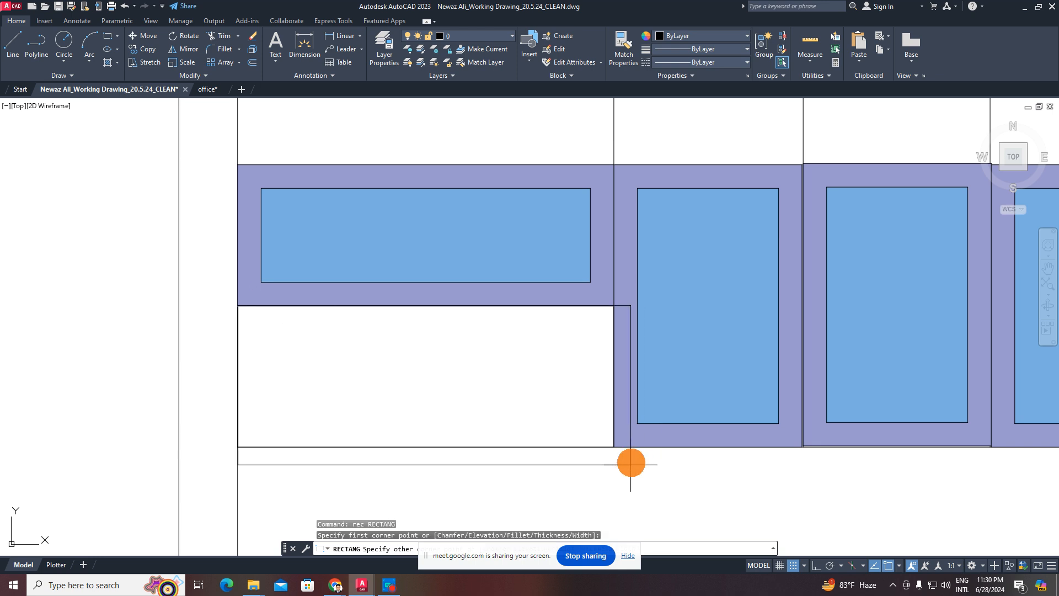
pyautogui.click(614, 447)
pyautogui.press('Escape')
pyautogui.press('Escape')
pyautogui.moveTo(508, 362); pyautogui.dragTo(526, 323, button='middle')
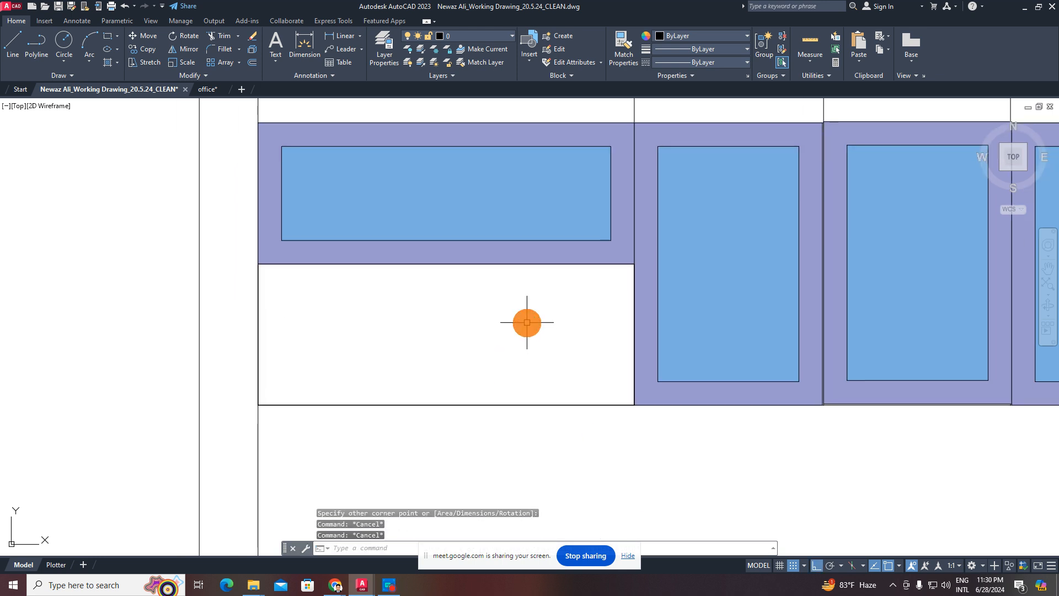
pyautogui.press('Return')
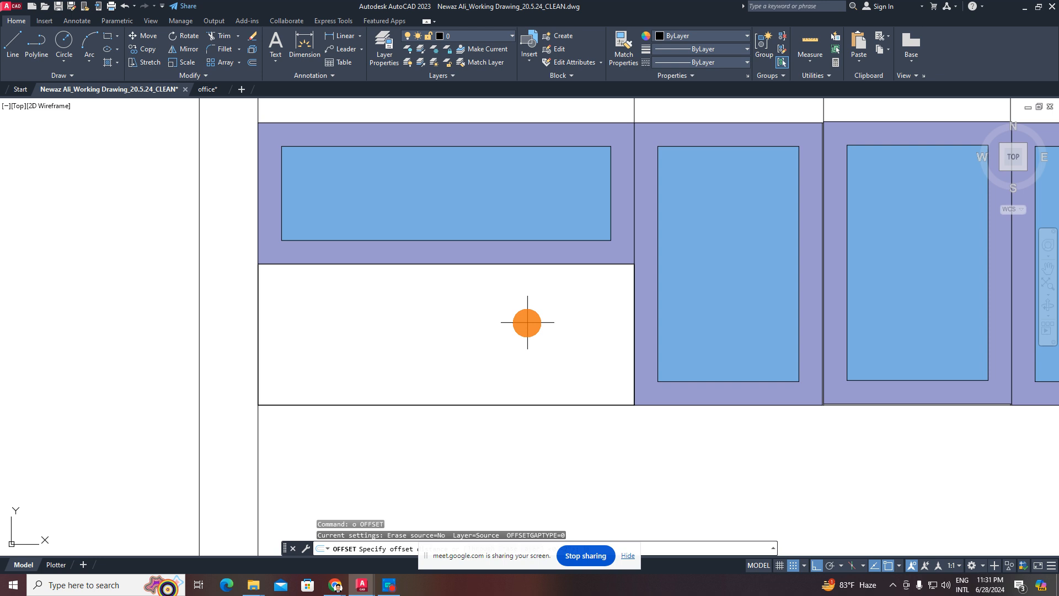
pyautogui.write('01')
pyautogui.press('Return')
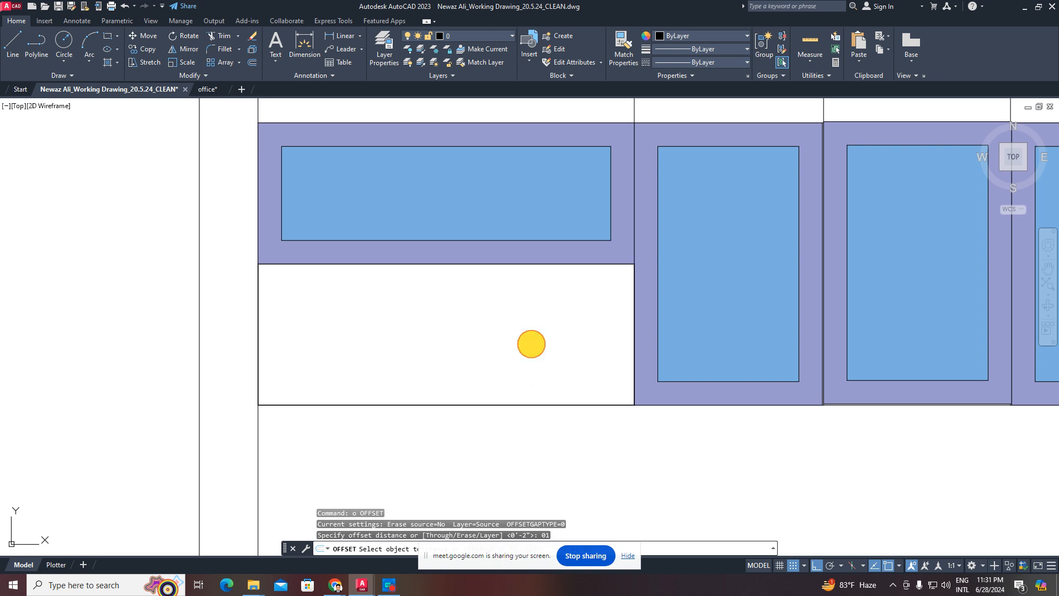
pyautogui.press('Escape')
pyautogui.press('Escape')
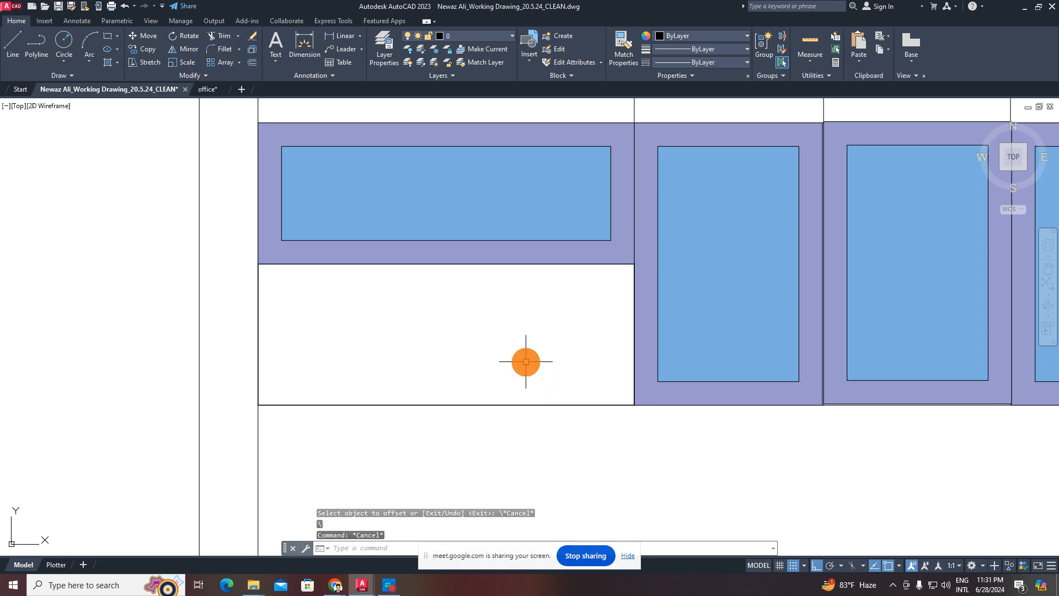
# - Offset the lower compartment's rectangle inward by 1 inch
pyautogui.write('o')
pyautogui.press('Return')
pyautogui.write('1')
pyautogui.press('Return')
pyautogui.click(544, 405)
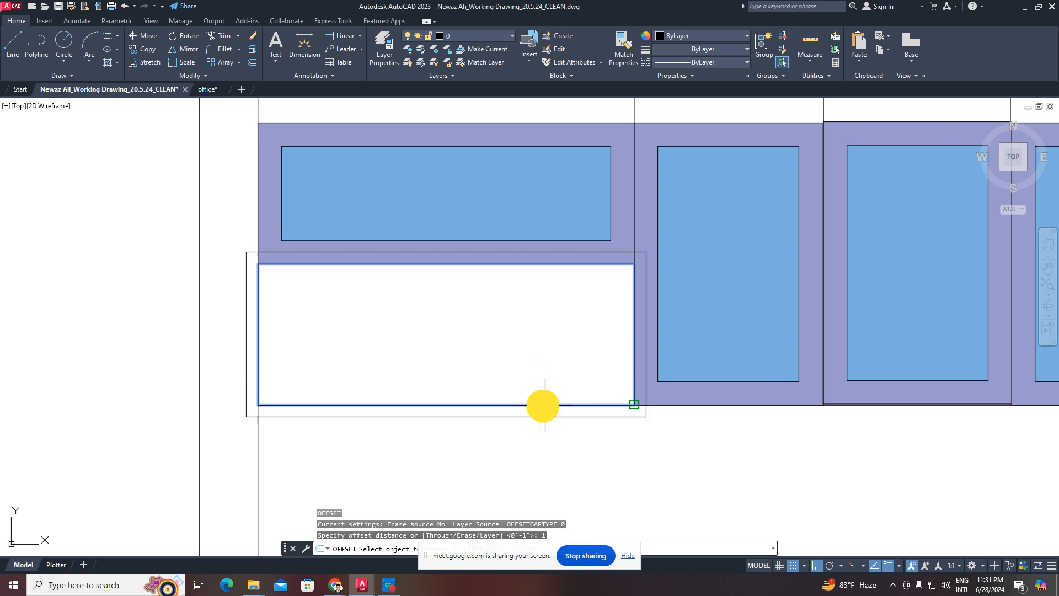
pyautogui.click(528, 354)
pyautogui.scroll(-2, 527, 354)
pyautogui.press('Escape')
pyautogui.press('Escape')
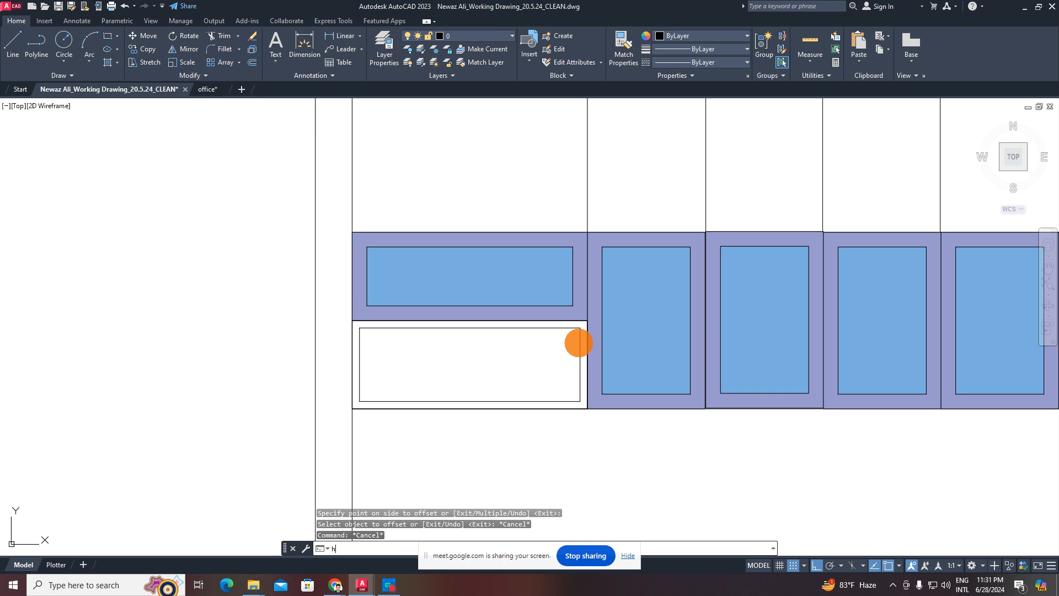
# - Fill the lower compartment's narrow frame border with a solid 152,152,204 hatch
pyautogui.press('Return')
pyautogui.scroll(4, 595, 338)
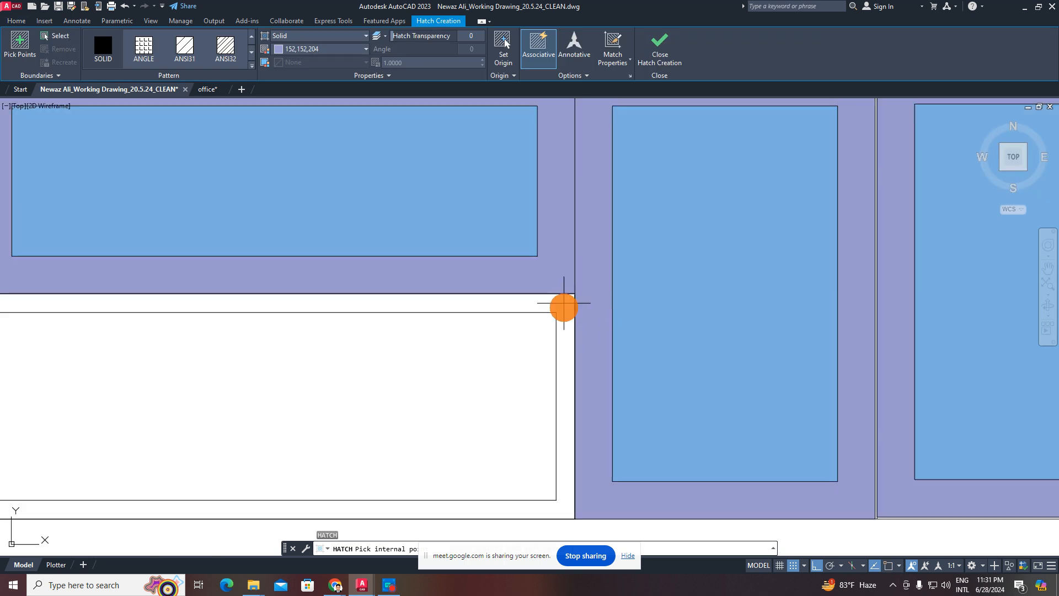
pyautogui.scroll(-5, 554, 340)
pyautogui.press('Escape')
pyautogui.press('Escape')
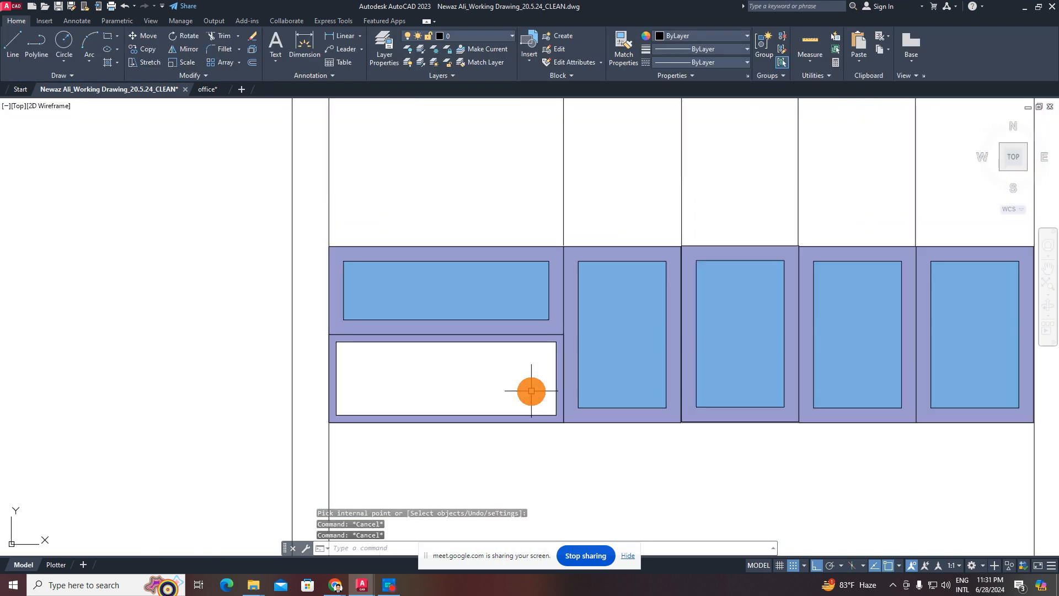
# - Draw two crossing diagonal lines between the inner corners of the lower compartment
pyautogui.press('Return')
pyautogui.click(556, 415)
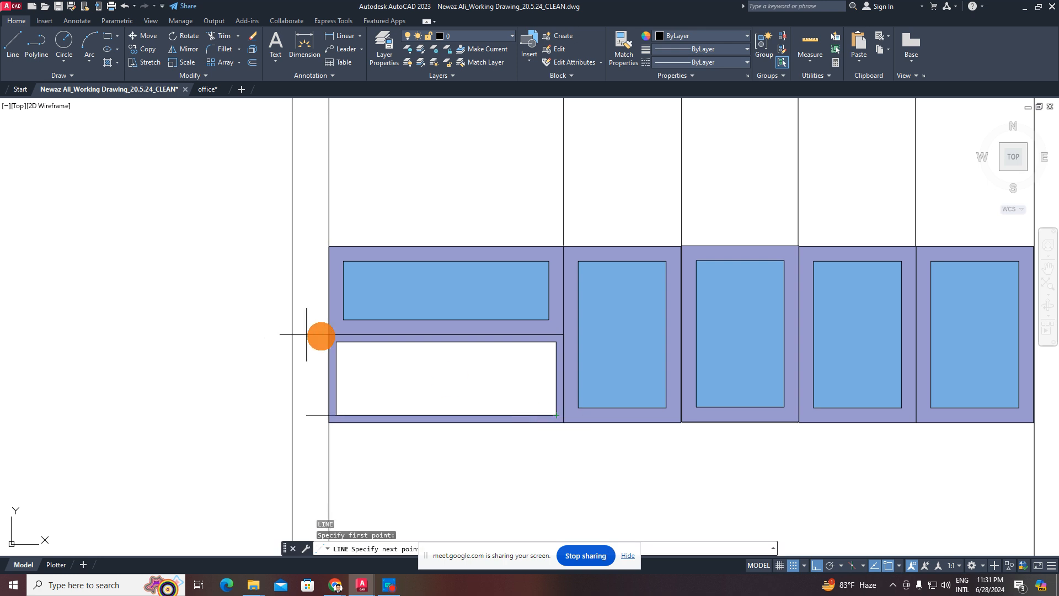
pyautogui.click(336, 342)
pyautogui.press('Return')
pyautogui.press('Return')
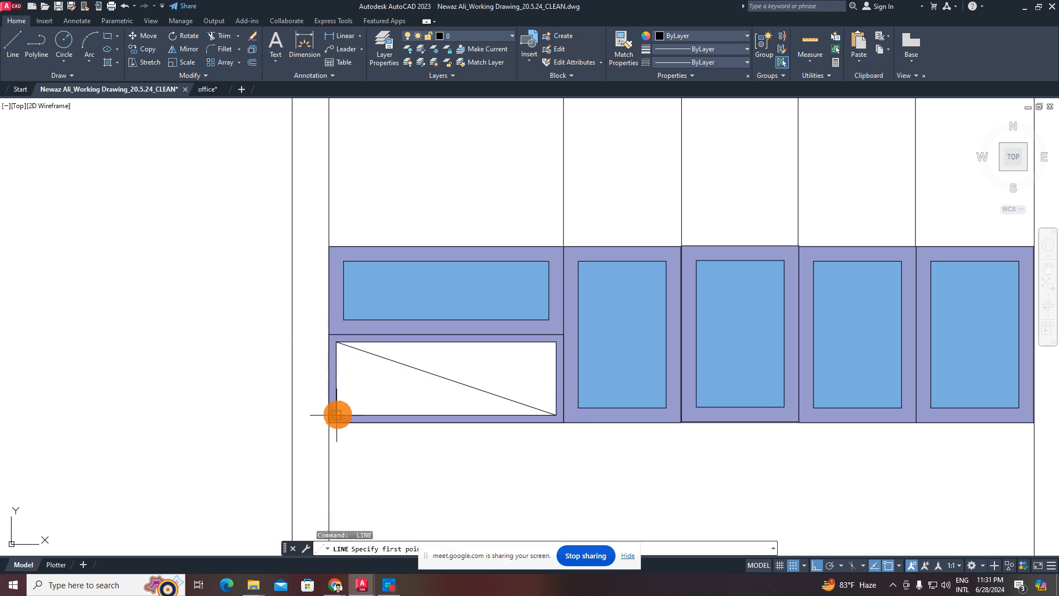
pyautogui.click(336, 415)
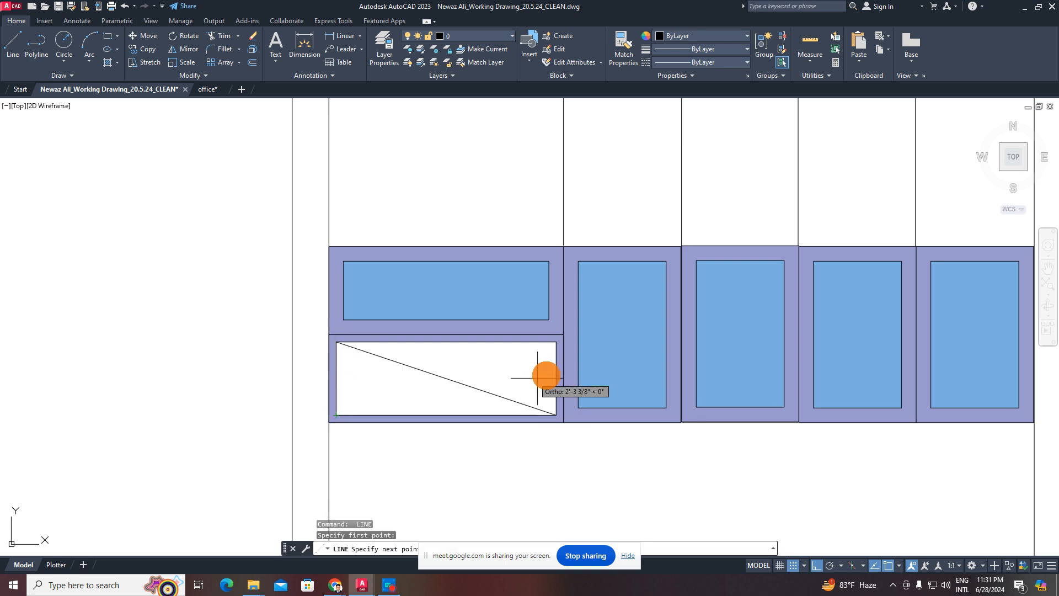
pyautogui.click(556, 342)
pyautogui.press('Escape')
pyautogui.scroll(-4, 552, 348)
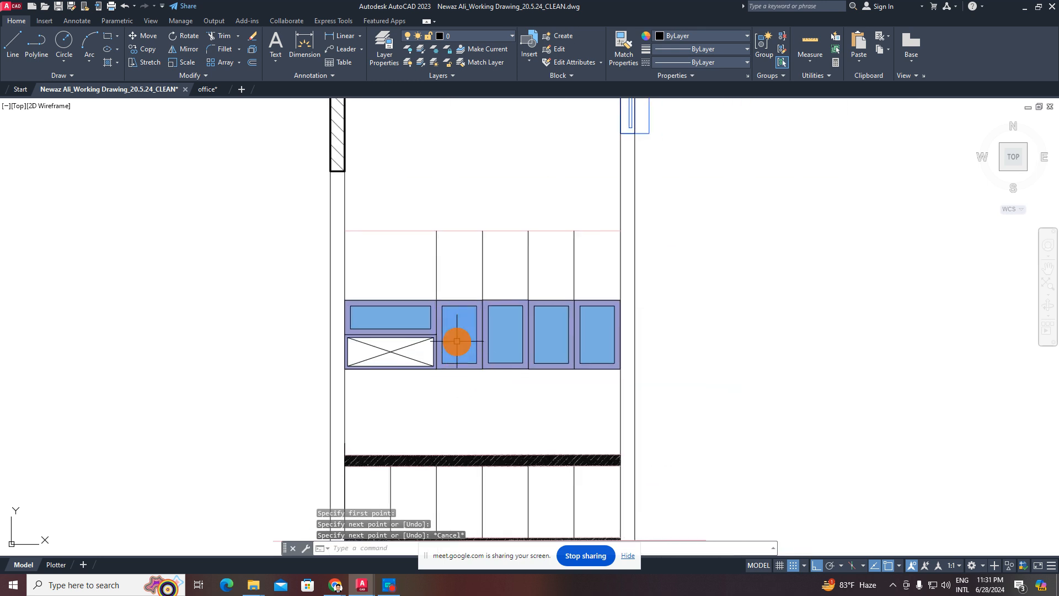
pyautogui.moveTo(473, 346); pyautogui.dragTo(522, 336, button='middle')
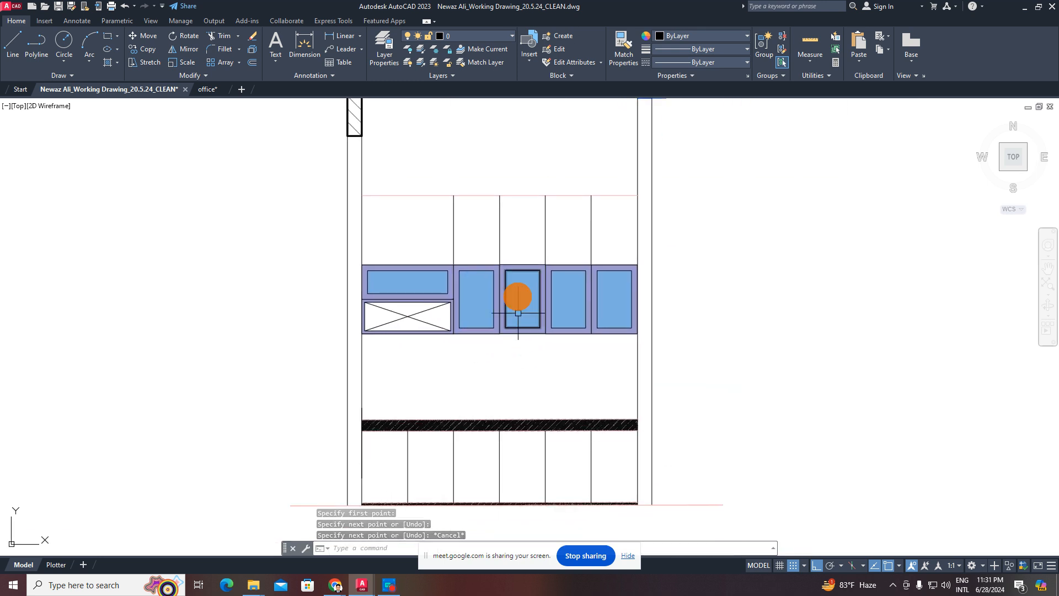
pyautogui.moveTo(383, 327); pyautogui.dragTo(438, 368, button='middle')
pyautogui.press('Escape')
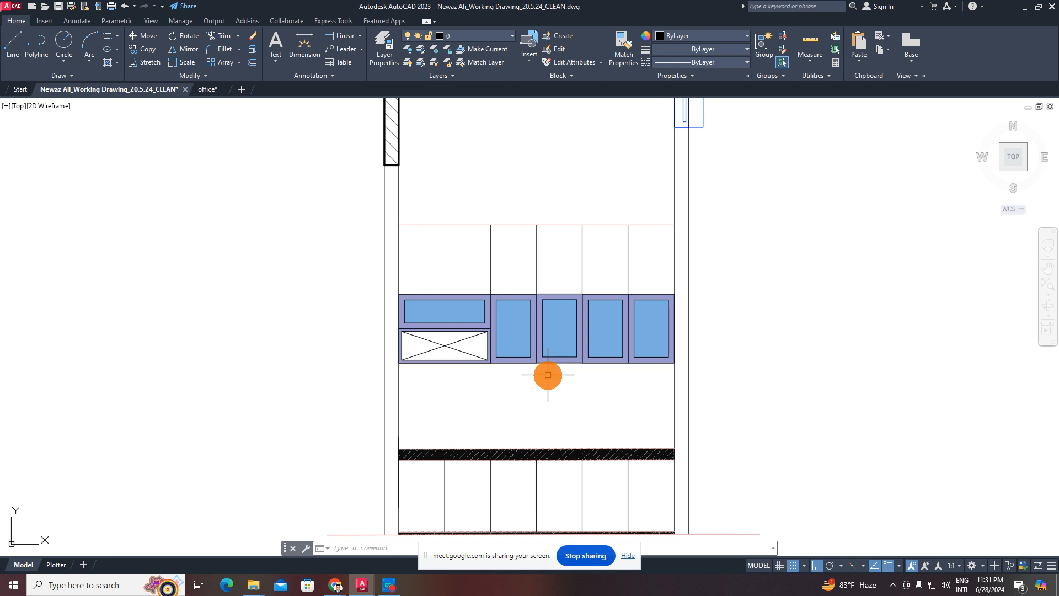
pyautogui.moveTo(548, 374)
pyautogui.mouseDown(button='middle')
pyautogui.moveTo(551, 325)
pyautogui.moveTo(544, 352)
pyautogui.mouseUp(button='middle')
pyautogui.moveTo(499, 326); pyautogui.dragTo(465, 350, button='middle')
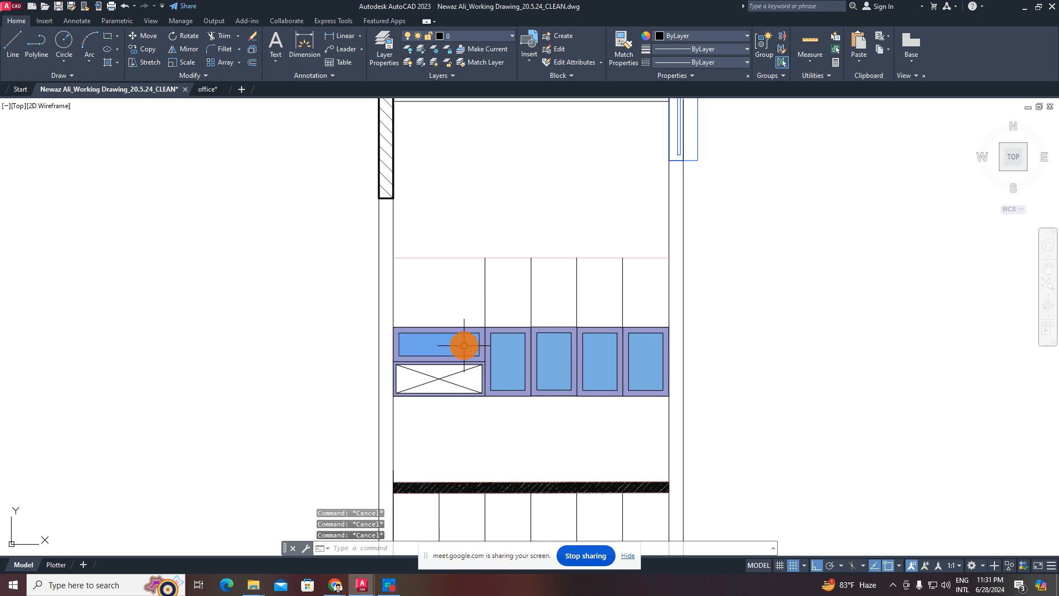
# - Fill both side wall strips flanking the cabinets with a solid 152,152,204 hatch
pyautogui.write('h')
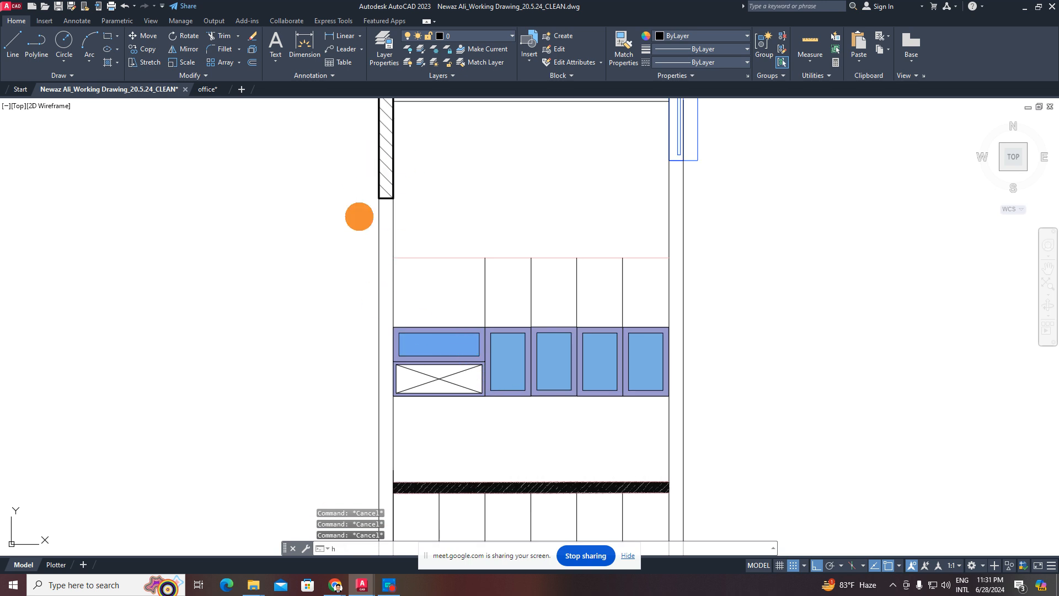
pyautogui.press('Return')
pyautogui.click(386, 209)
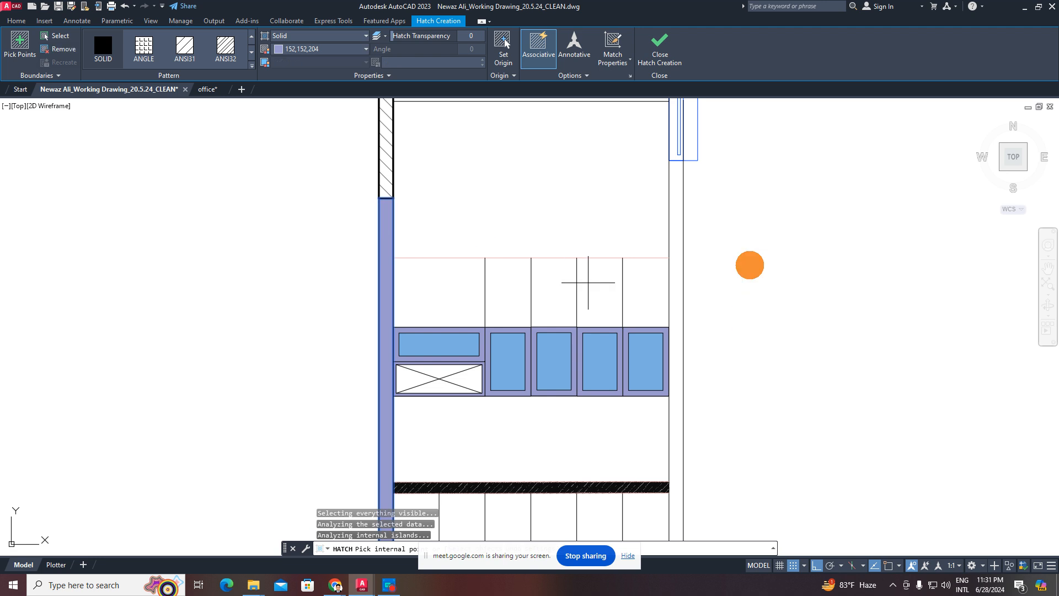
pyautogui.click(680, 257)
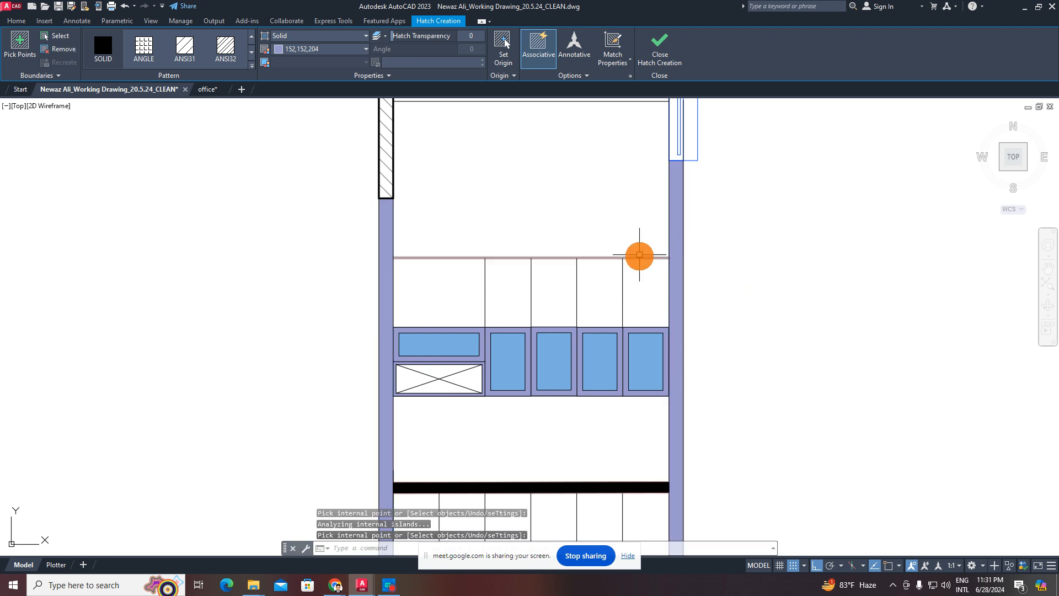
pyautogui.press('Escape')
pyautogui.press('Escape')
# - Offset the red line above the cabinet dividers upward by 6 inches
pyautogui.moveTo(638, 255); pyautogui.dragTo(642, 281, button='middle')
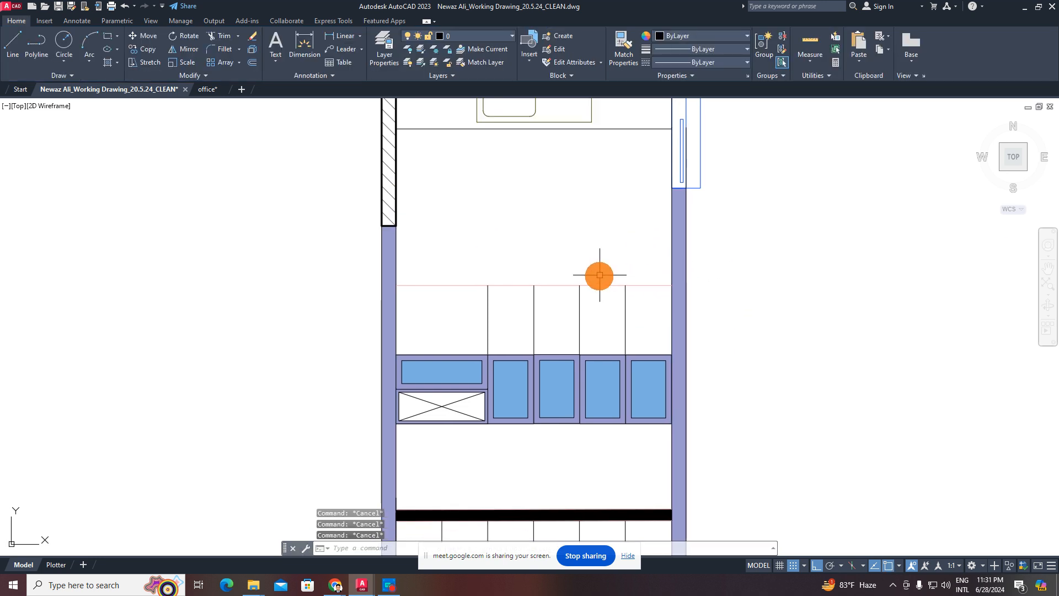
pyautogui.write('o')
pyautogui.press('Return')
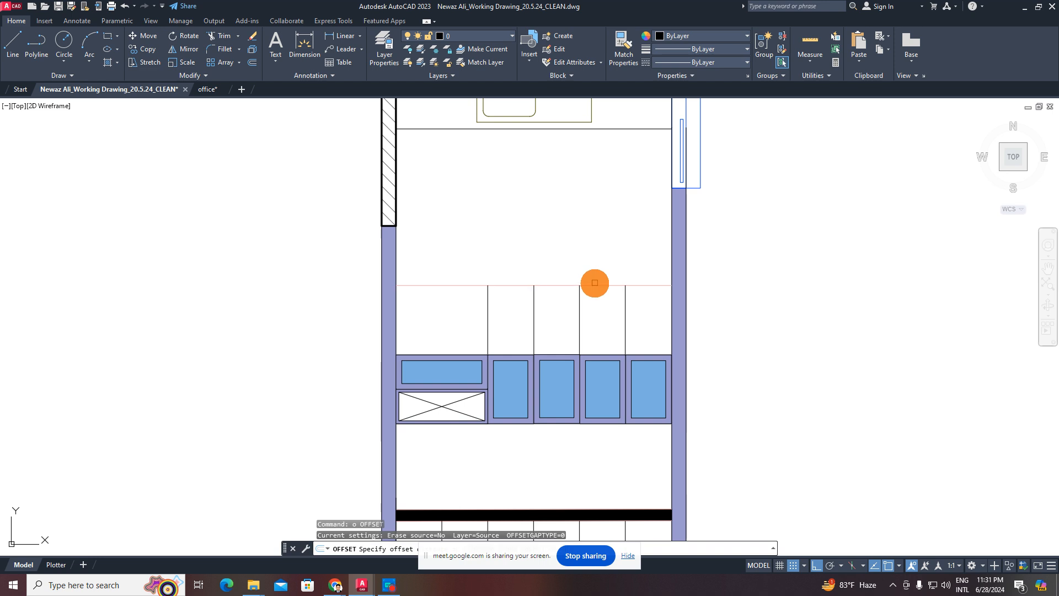
pyautogui.press('Return')
pyautogui.click(595, 285)
pyautogui.click(516, 273)
pyautogui.press('Escape')
pyautogui.press('Escape')
pyautogui.press('Escape')
# - Fill the band between the two red lines above the dividers with a solid 152,152,204 hatch
pyautogui.write('h')
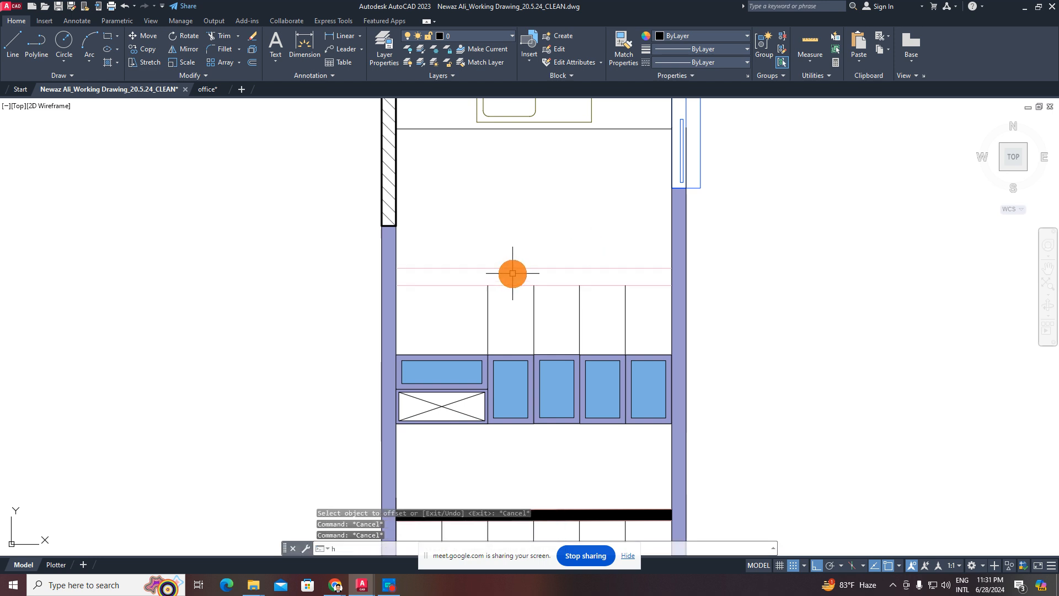
pyautogui.press('Return')
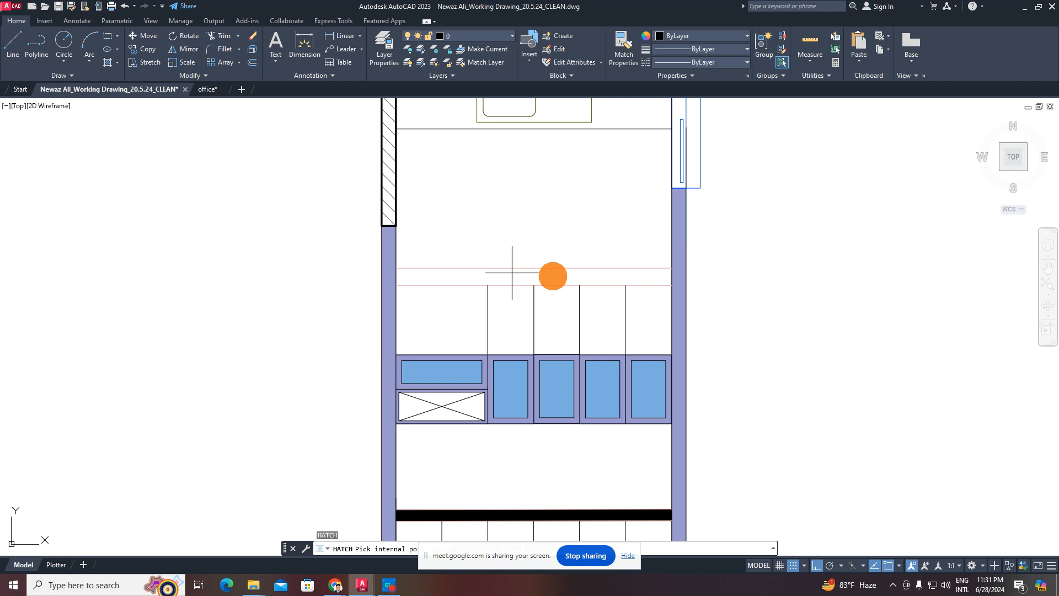
pyautogui.click(524, 269)
pyautogui.press('Escape')
# - Match the hatch properties of the existing diagonally hatched wall onto the upper horizontal band and both side wall strips
pyautogui.write('m')
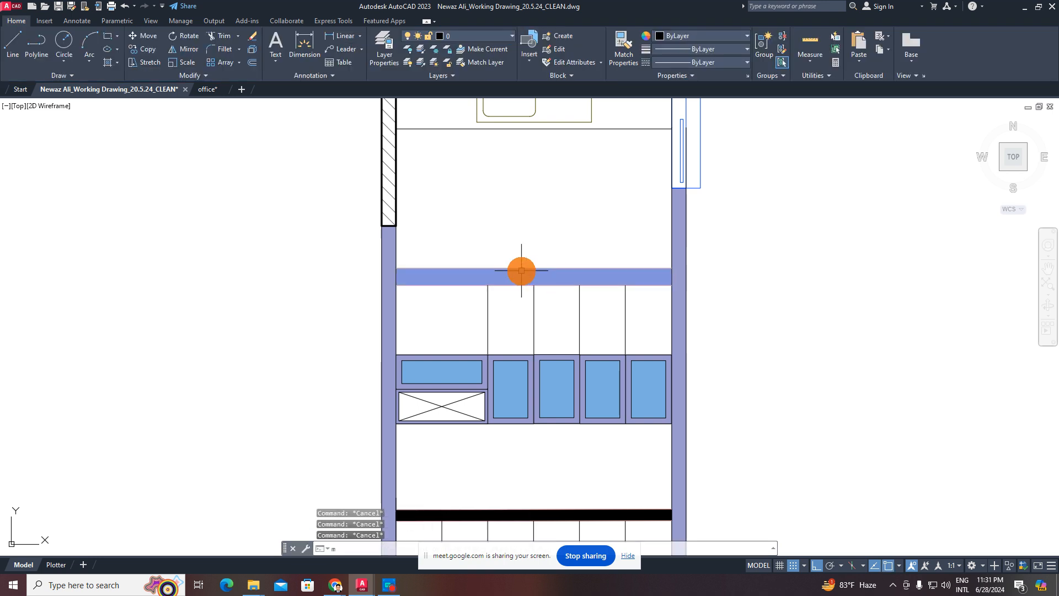
pyautogui.write('a')
pyautogui.press('Return')
pyautogui.press('Escape')
pyautogui.scroll(2, 391, 208)
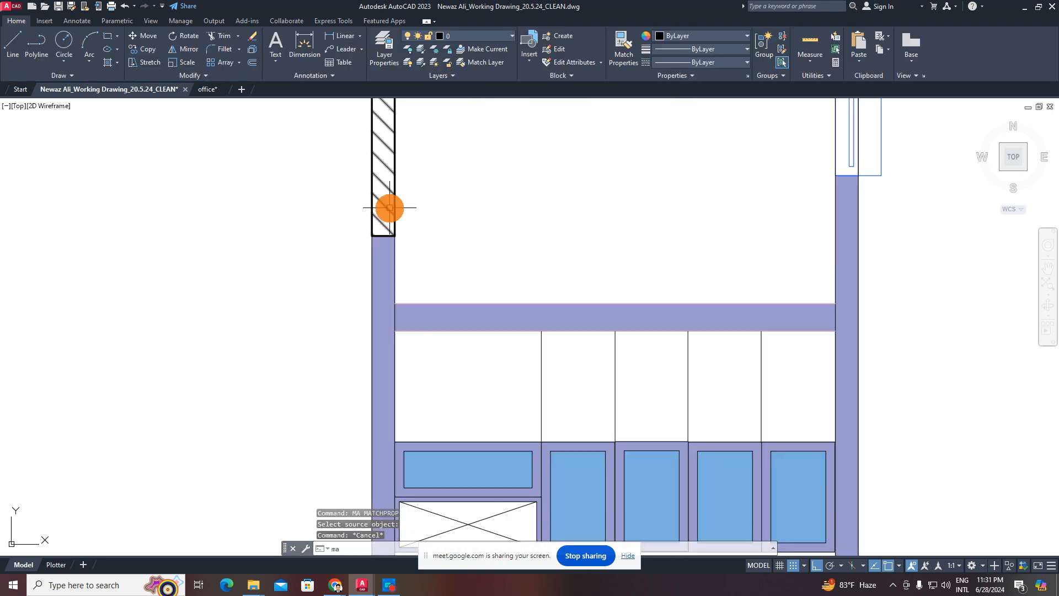
pyautogui.write('ma')
pyautogui.press('Return')
pyautogui.click(387, 203)
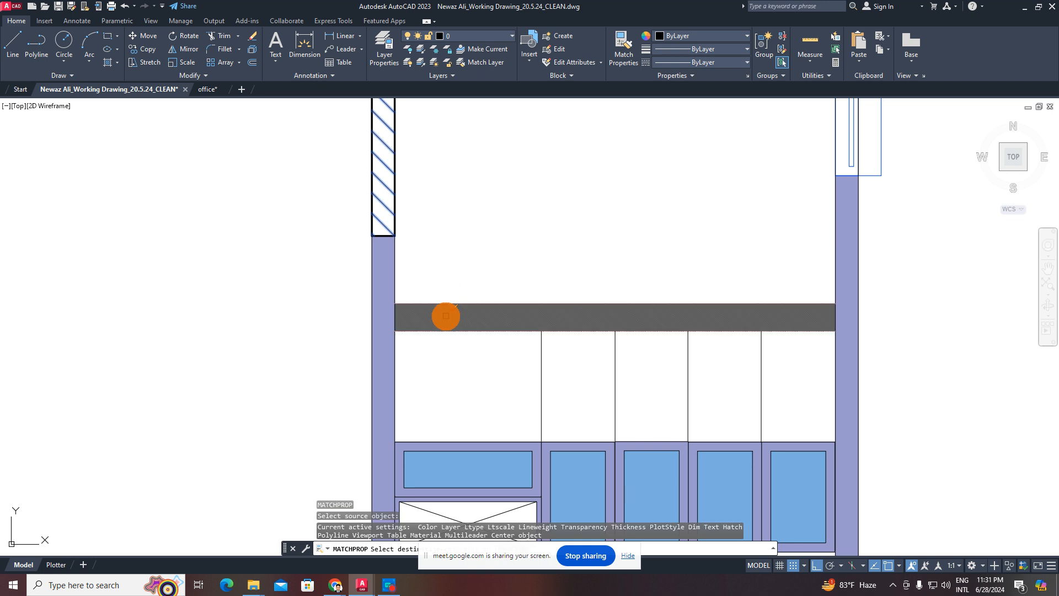
pyautogui.click(442, 314)
pyautogui.press('Escape')
# - Draw a vertical line from the midpoint of the wide front's upper edge up past the hatched band
pyautogui.scroll(-4, 629, 275)
pyautogui.scroll(2, 633, 280)
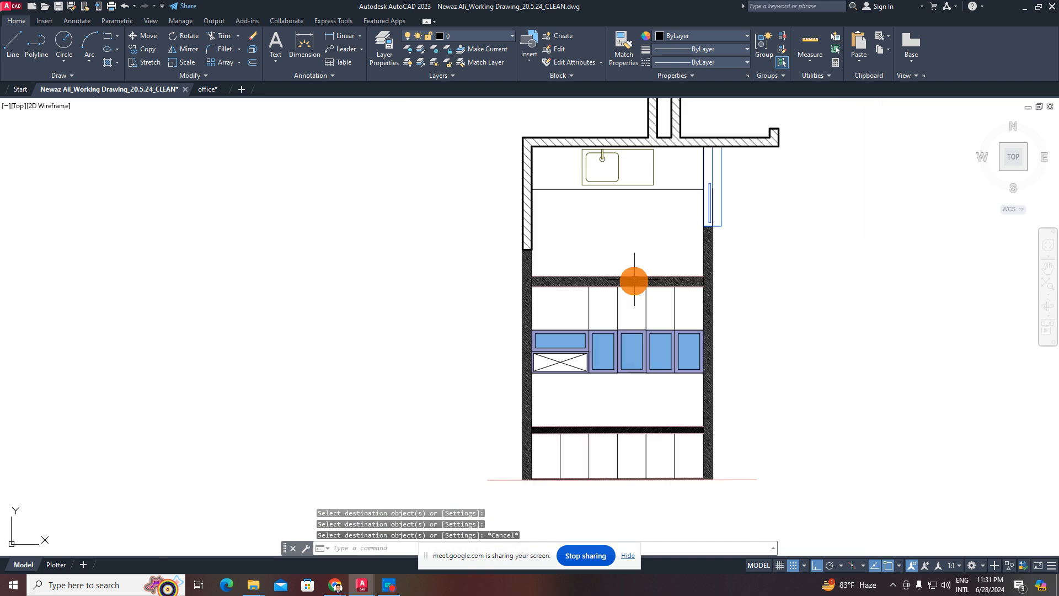
pyautogui.moveTo(639, 353); pyautogui.dragTo(598, 280, button='middle')
pyautogui.scroll(1, 599, 280)
pyautogui.moveTo(603, 329); pyautogui.dragTo(608, 318, button='middle')
pyautogui.scroll(2, 593, 243)
pyautogui.moveTo(589, 229); pyautogui.dragTo(614, 336, button='middle')
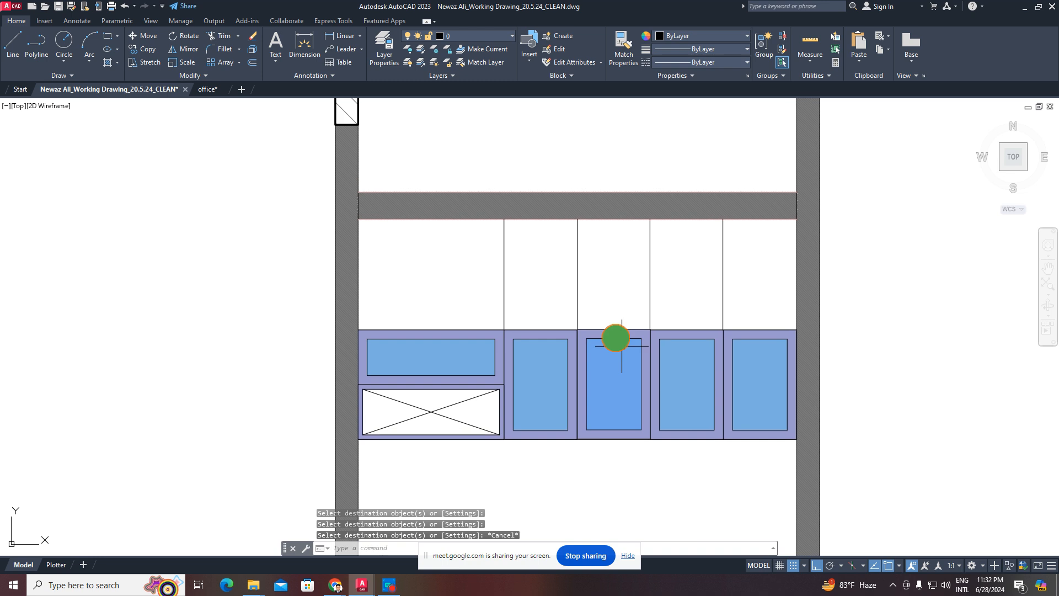
pyautogui.moveTo(488, 310); pyautogui.dragTo(492, 296, button='middle')
pyautogui.press('Escape')
pyautogui.press('Escape')
pyautogui.write('l')
pyautogui.press('Return')
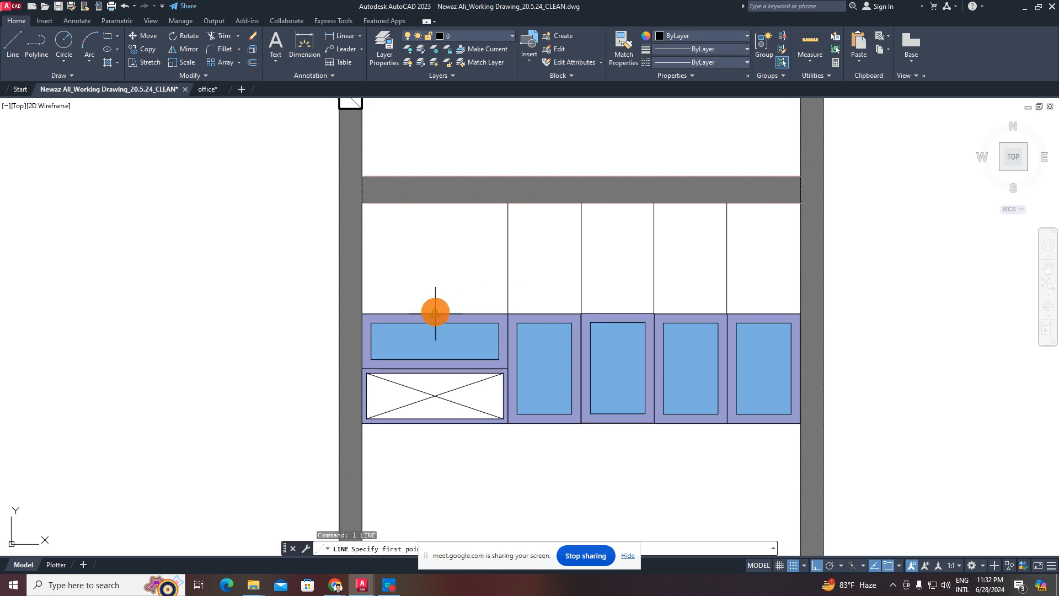
pyautogui.click(436, 313)
pyautogui.click(454, 139)
pyautogui.press('Escape')
pyautogui.press('Escape')
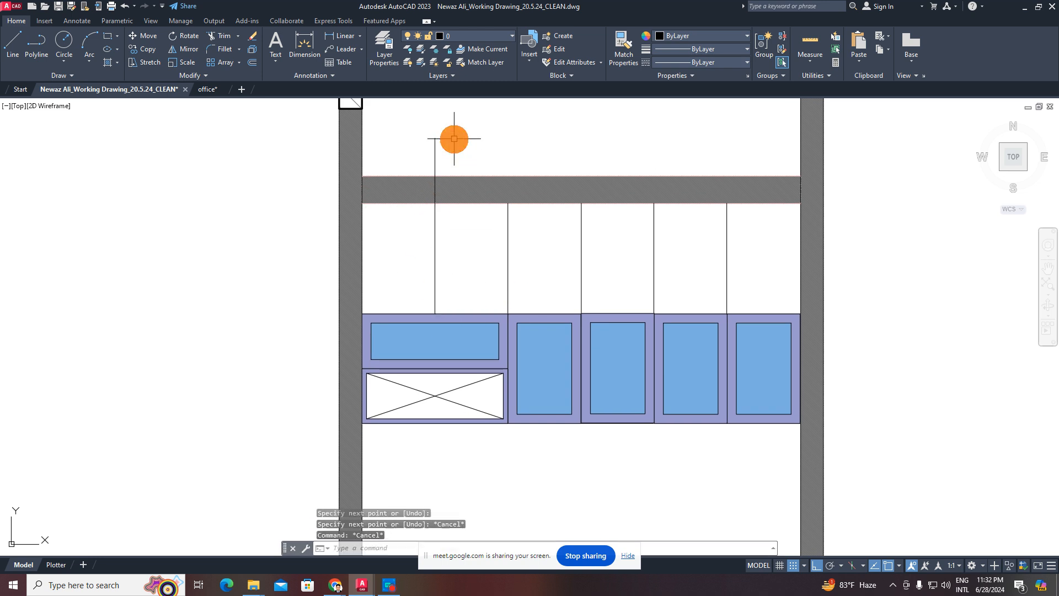
pyautogui.press('Return')
pyautogui.press('Return')
pyautogui.press('Escape')
pyautogui.moveTo(462, 313); pyautogui.dragTo(453, 271, button='middle')
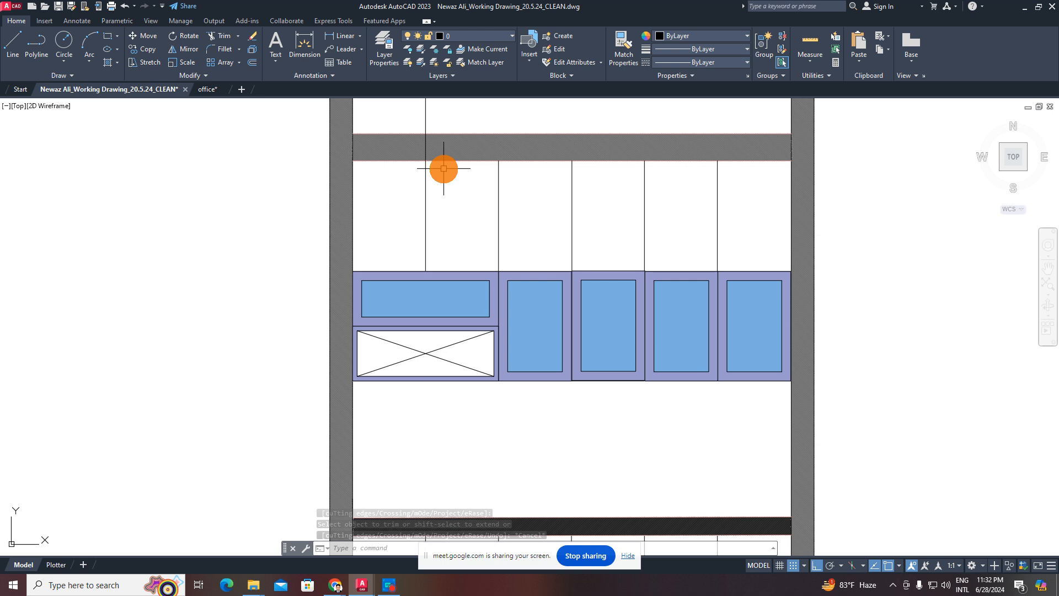
pyautogui.moveTo(443, 168); pyautogui.dragTo(437, 208, button='middle')
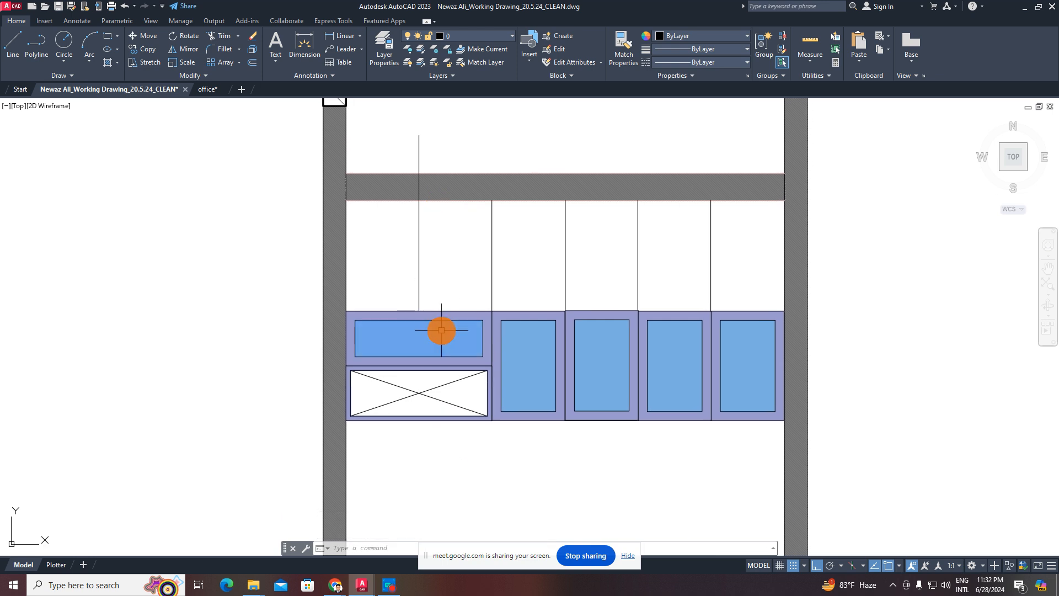
pyautogui.click(453, 345)
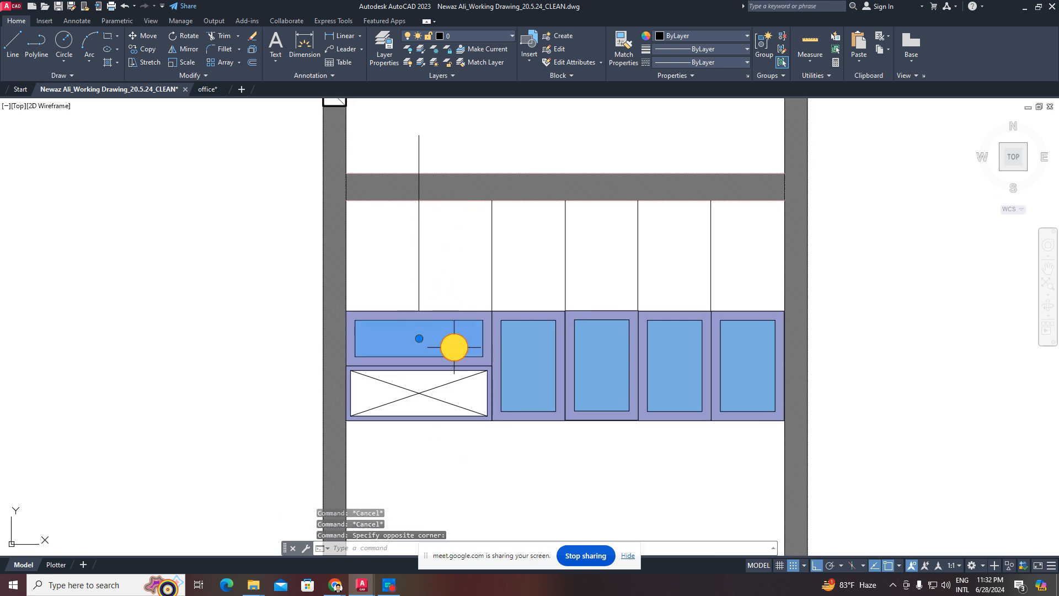
pyautogui.press('Escape')
pyautogui.click(468, 338)
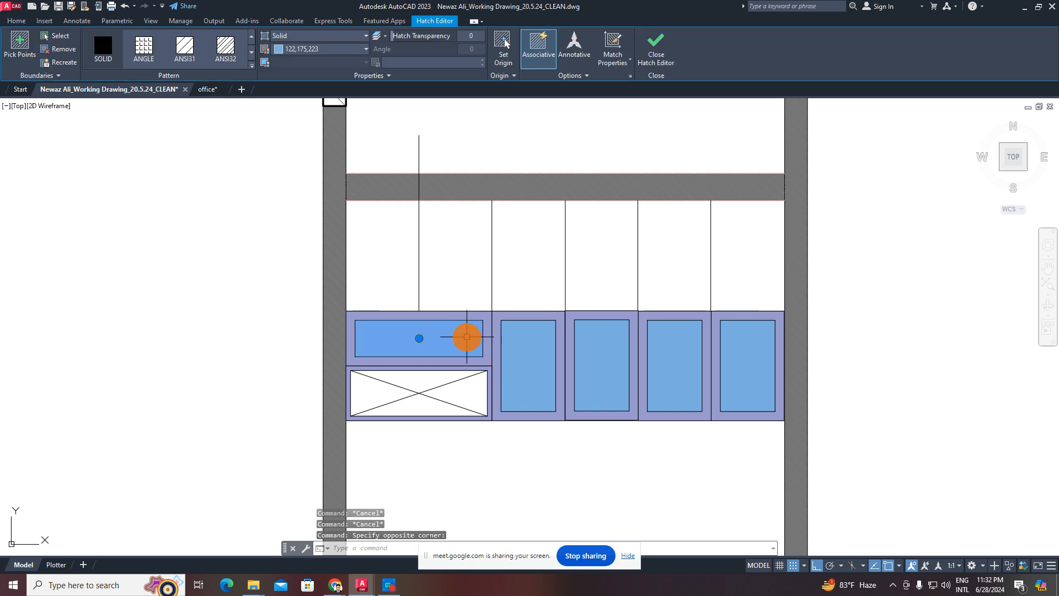
pyautogui.press('Escape')
pyautogui.press('Escape')
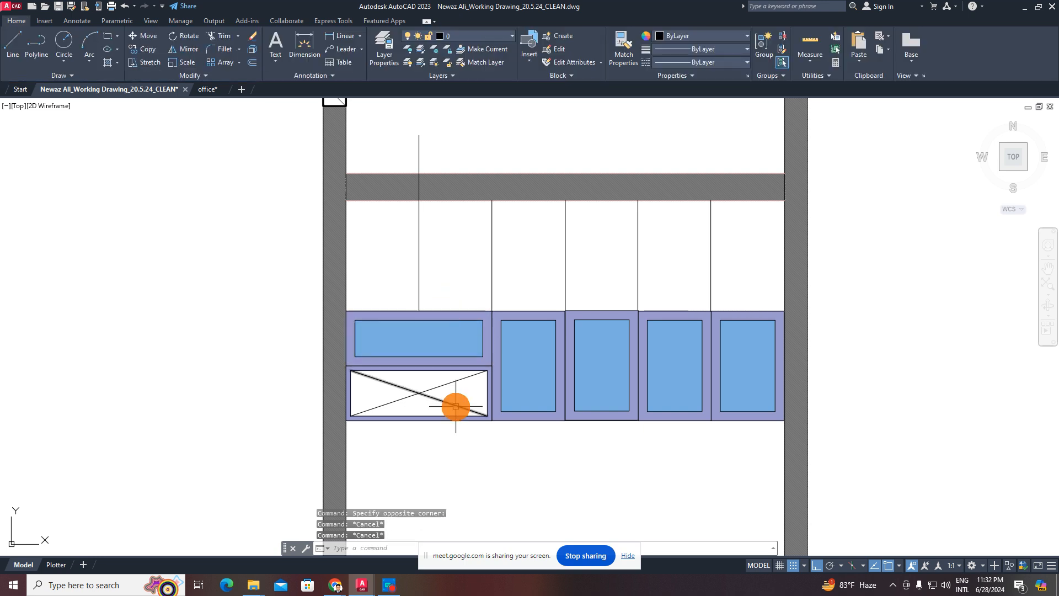
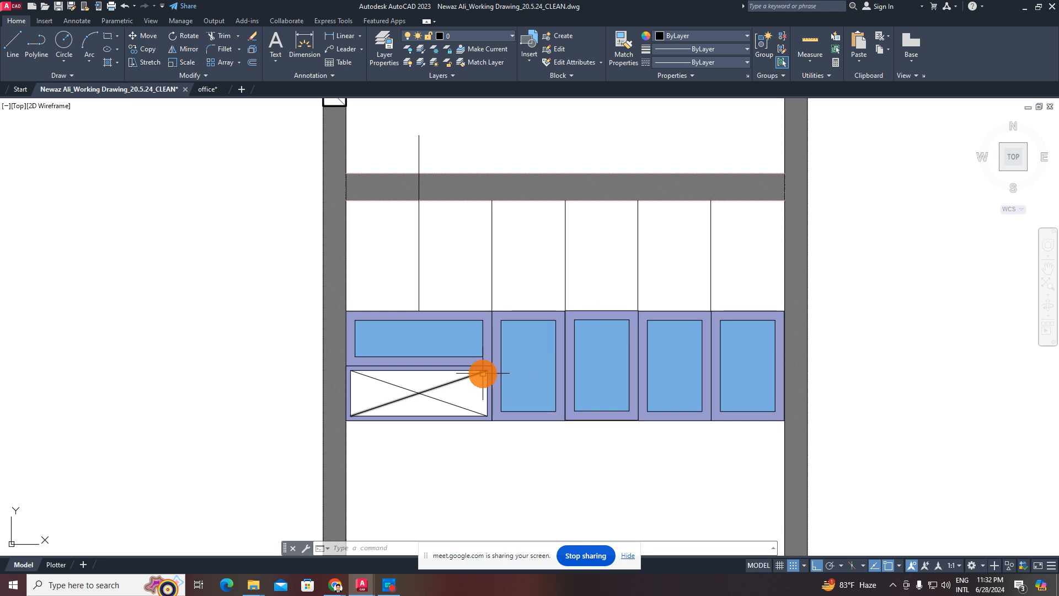
pyautogui.moveTo(483, 373)
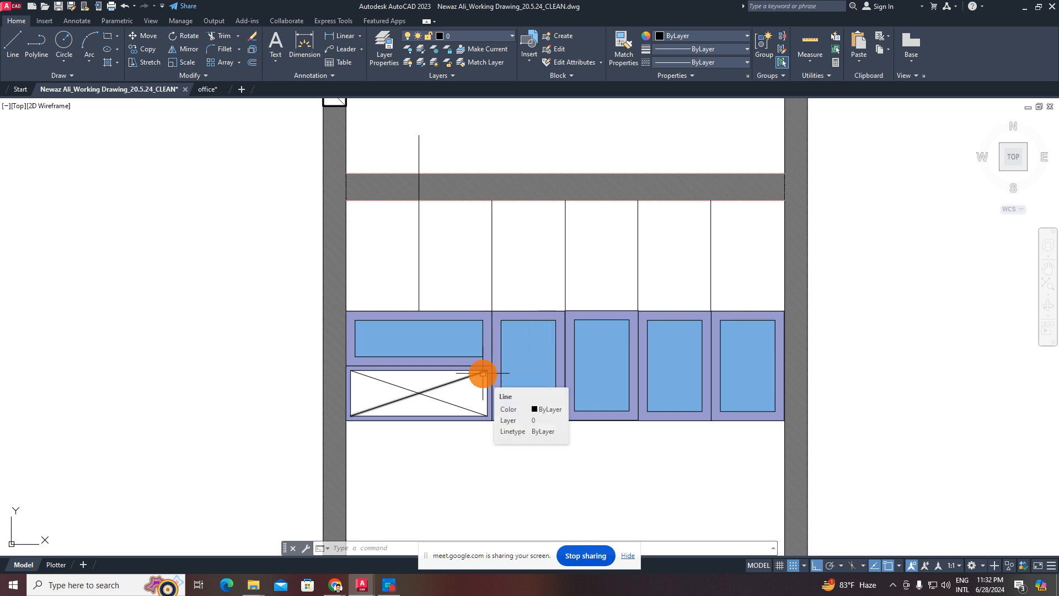
pyautogui.scroll(-5, 483, 374)
pyautogui.scroll(3, 482, 366)
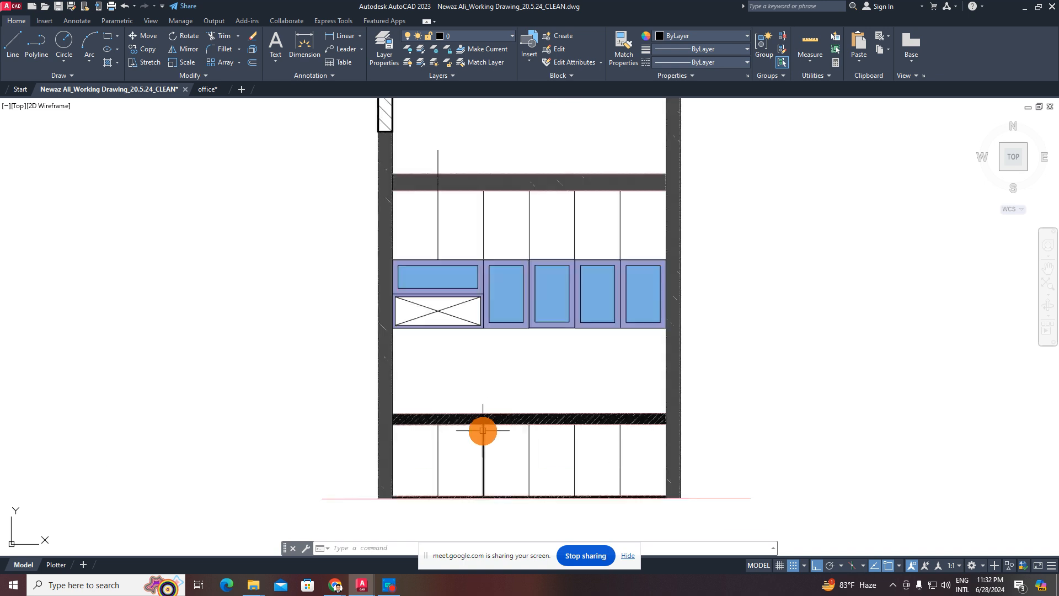
pyautogui.scroll(6, 483, 431)
pyautogui.press('Escape')
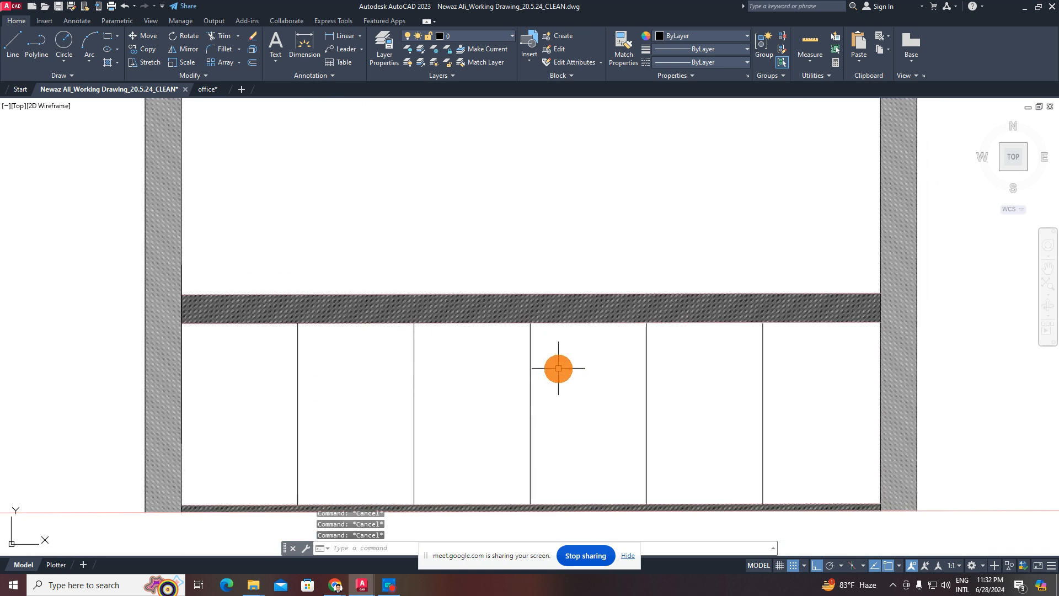
pyautogui.click(577, 356)
pyautogui.press('Escape')
pyautogui.moveTo(357, 377); pyautogui.dragTo(455, 337, button='middle')
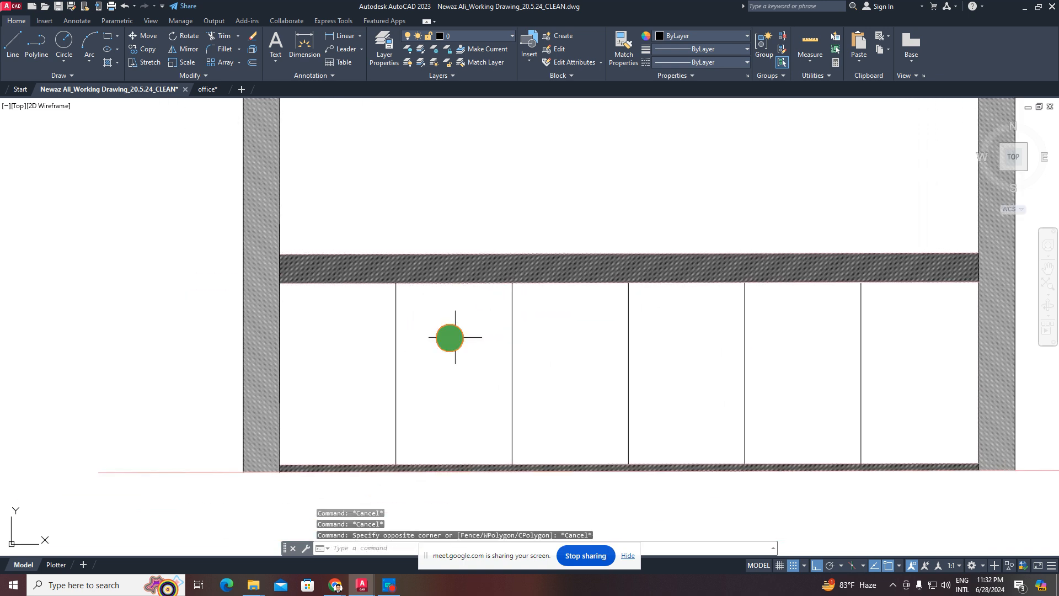
pyautogui.click(420, 318)
pyautogui.press('Escape')
pyautogui.press('Escape')
pyautogui.press('Escape')
pyautogui.press('Escape')
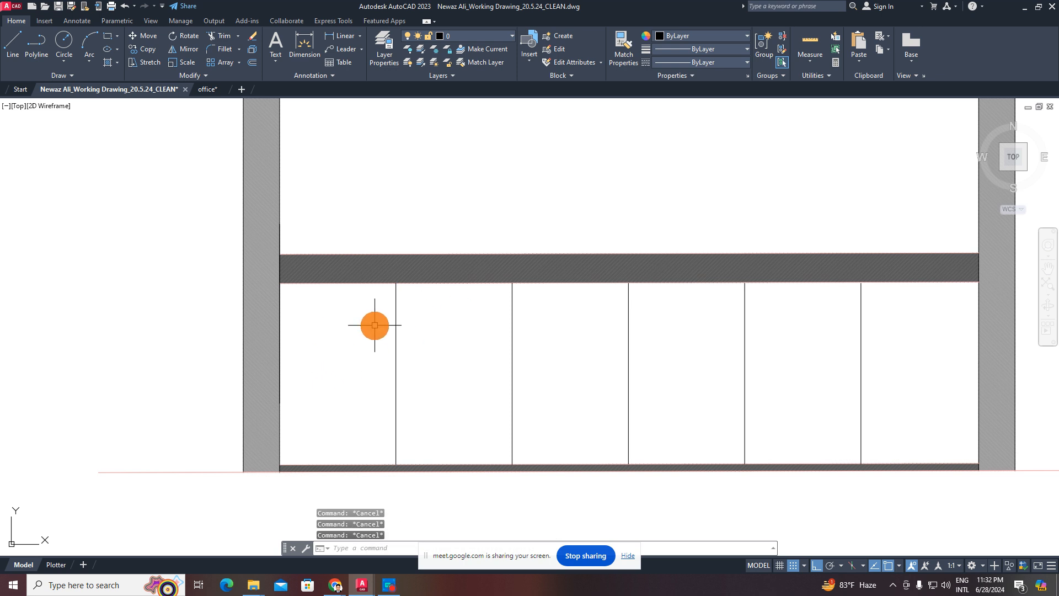
# - Offset the lower edge of the countertop strip downward by 6 inches across the base cabinet bays
pyautogui.moveTo(383, 325); pyautogui.dragTo(386, 339, button='middle')
pyautogui.write('o')
pyautogui.press('Return')
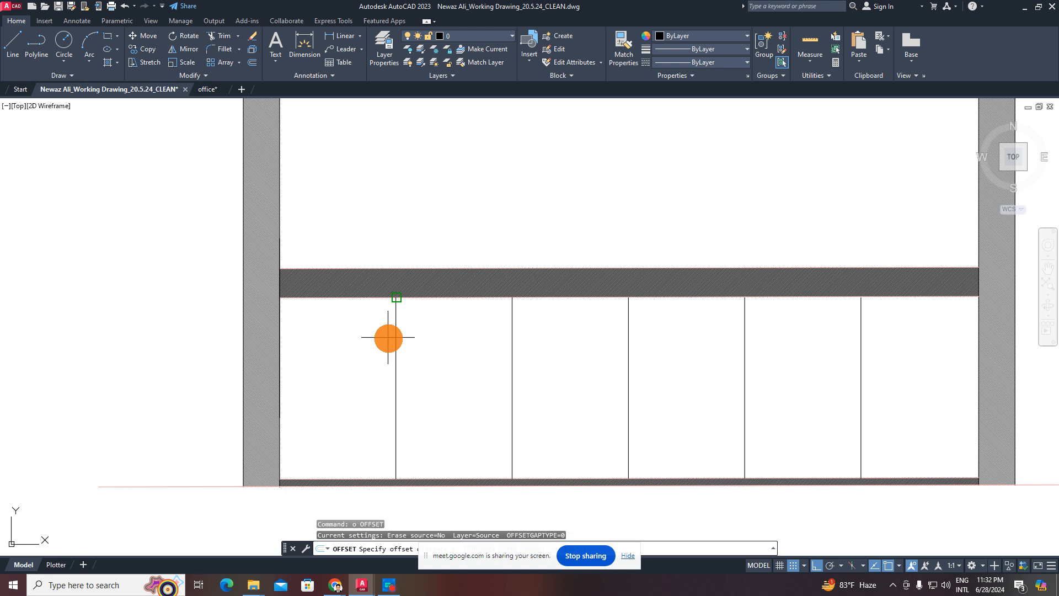
pyautogui.write('6')
pyautogui.press('Return')
pyautogui.click(466, 297)
pyautogui.click(450, 370)
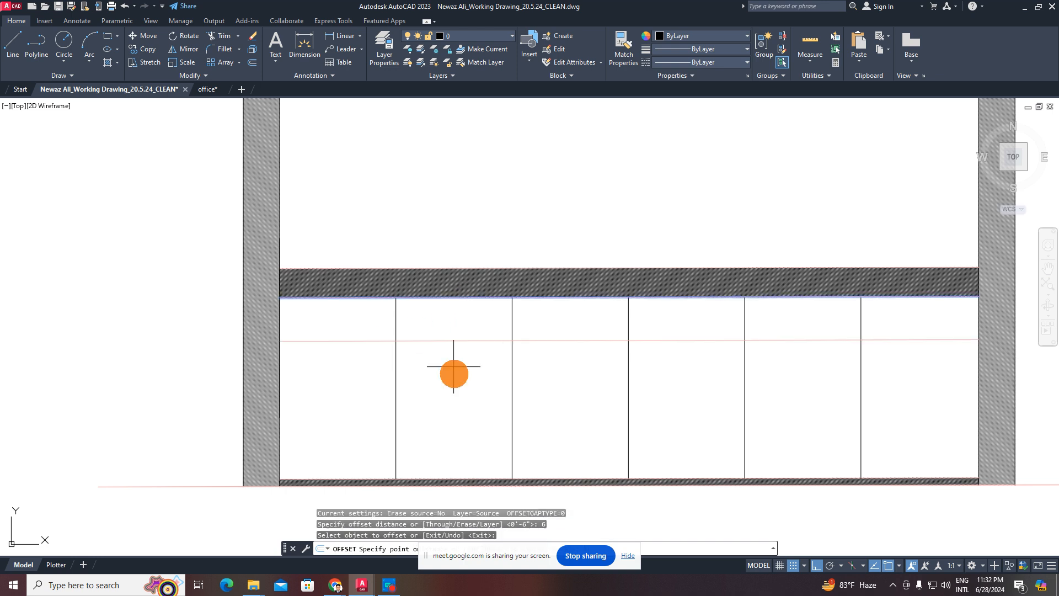
pyautogui.press('Escape')
pyautogui.press('Escape')
# - Trim the part of the first base cabinet divider that lies above the offset line
pyautogui.write('tr')
pyautogui.press('Return')
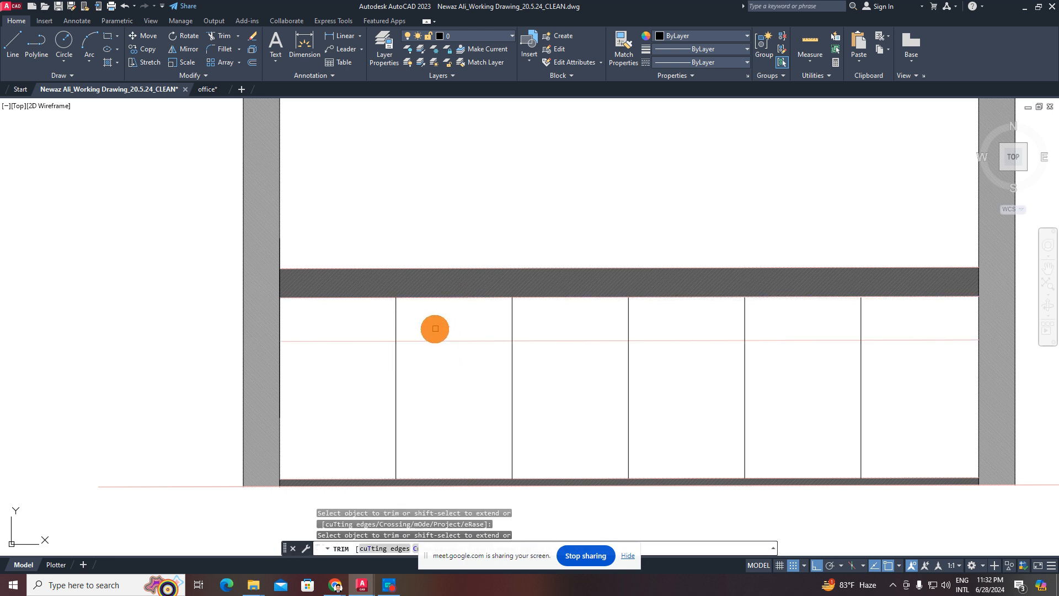
pyautogui.moveTo(432, 316); pyautogui.dragTo(354, 319)
pyautogui.moveTo(364, 336); pyautogui.dragTo(376, 360, button='middle')
pyautogui.press('Escape')
pyautogui.press('Escape')
pyautogui.press('Escape')
pyautogui.write('rec')
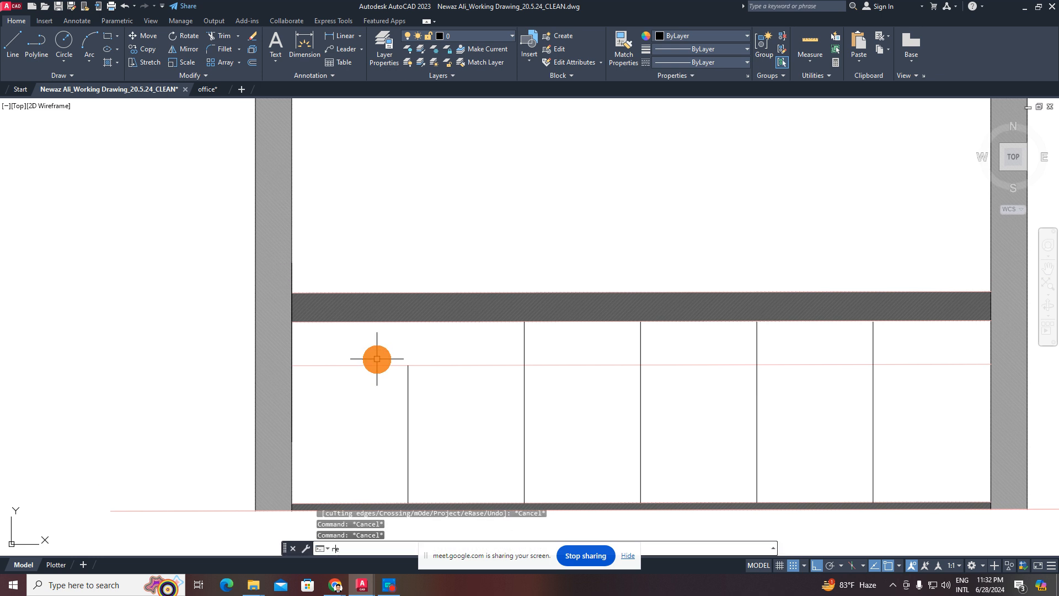
pyautogui.press('Return')
pyautogui.press('Return')
pyautogui.press('Escape')
pyautogui.press('Escape')
pyautogui.press('Escape')
# - Trim the offset line at the second base divider and delete the rest of it across the remaining bays
pyautogui.moveTo(568, 375); pyautogui.dragTo(544, 379, button='middle')
pyautogui.write('tr')
pyautogui.press('Return')
pyautogui.moveTo(538, 348); pyautogui.dragTo(527, 396)
pyautogui.press('Escape')
pyautogui.click(654, 361)
pyautogui.click(630, 407)
pyautogui.press('Delete')
pyautogui.moveTo(386, 331)
pyautogui.mouseDown(button='middle')
pyautogui.moveTo(451, 317)
pyautogui.moveTo(453, 278)
pyautogui.mouseUp(button='middle')
pyautogui.press('Escape')
pyautogui.press('Escape')
pyautogui.press('Escape')
pyautogui.scroll(-10, 420, 270)
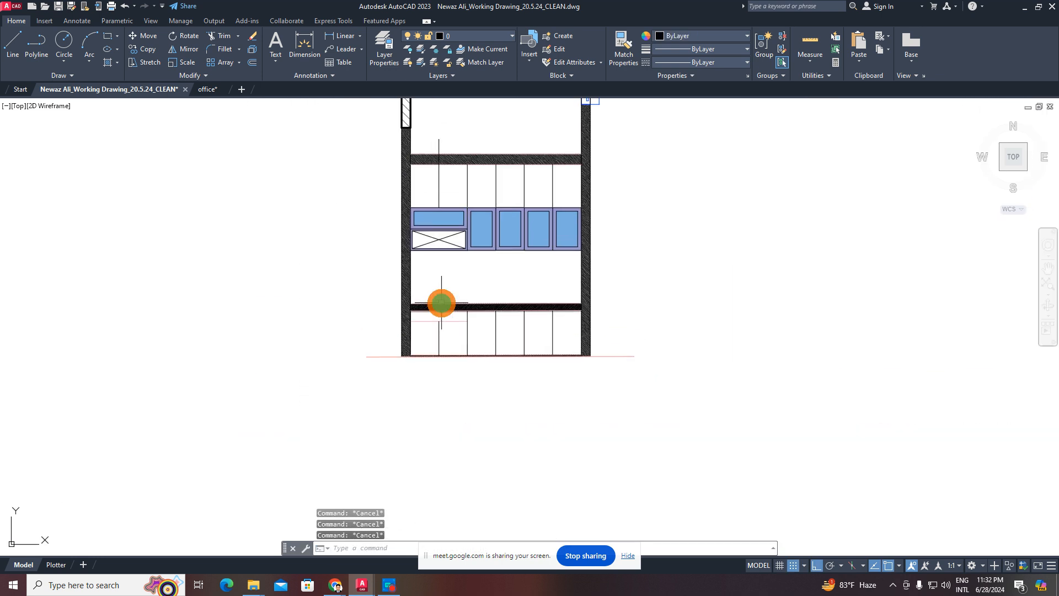
pyautogui.scroll(6, 241, 303)
pyautogui.scroll(-5, 287, 318)
pyautogui.scroll(8, 347, 338)
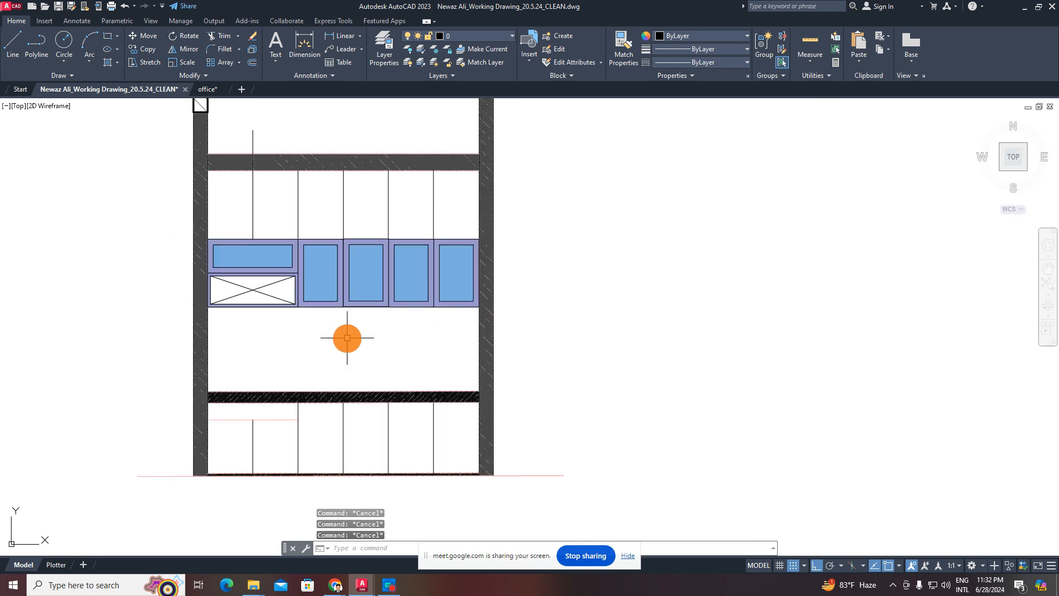
pyautogui.scroll(1, 504, 288)
pyautogui.scroll(-1, 454, 288)
pyautogui.moveTo(504, 289); pyautogui.dragTo(453, 310, button='middle')
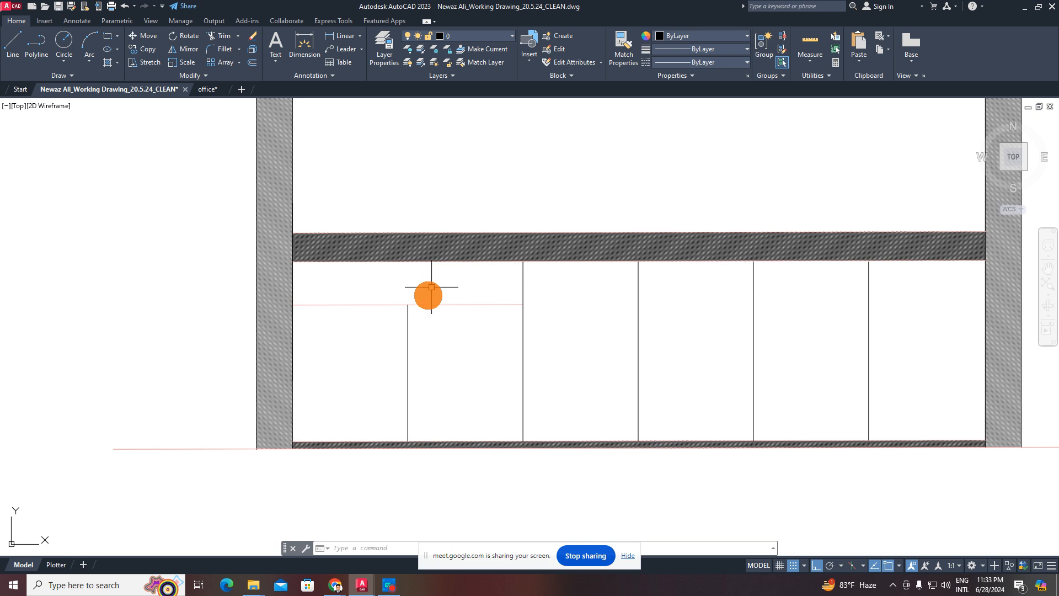
# - Measure the combined width of the first two base cabinet bays along the countertop's lower edge
pyautogui.scroll(2, 432, 287)
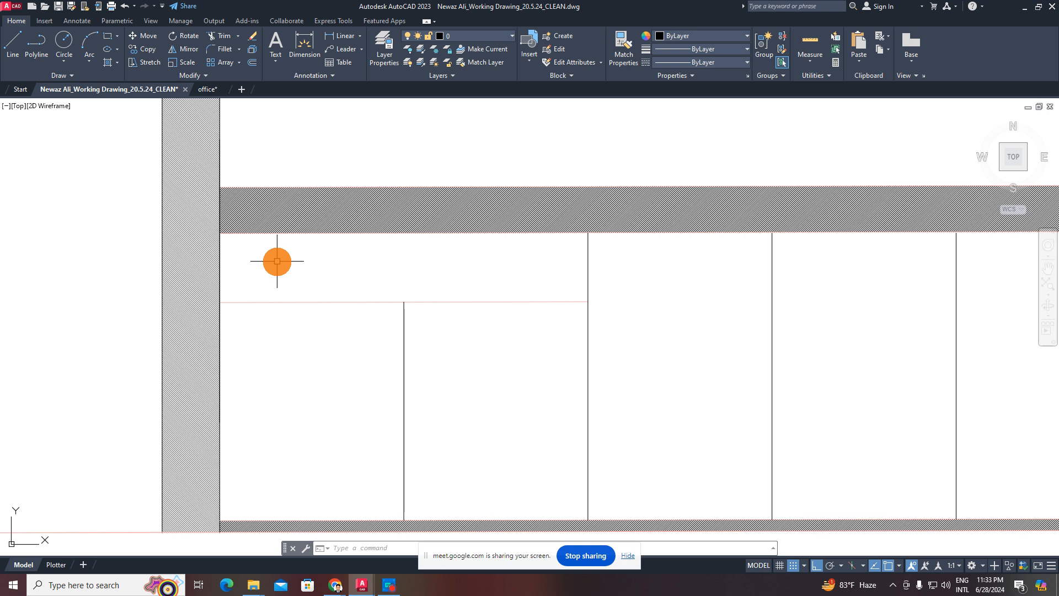
pyautogui.click(340, 40)
pyautogui.click(220, 234)
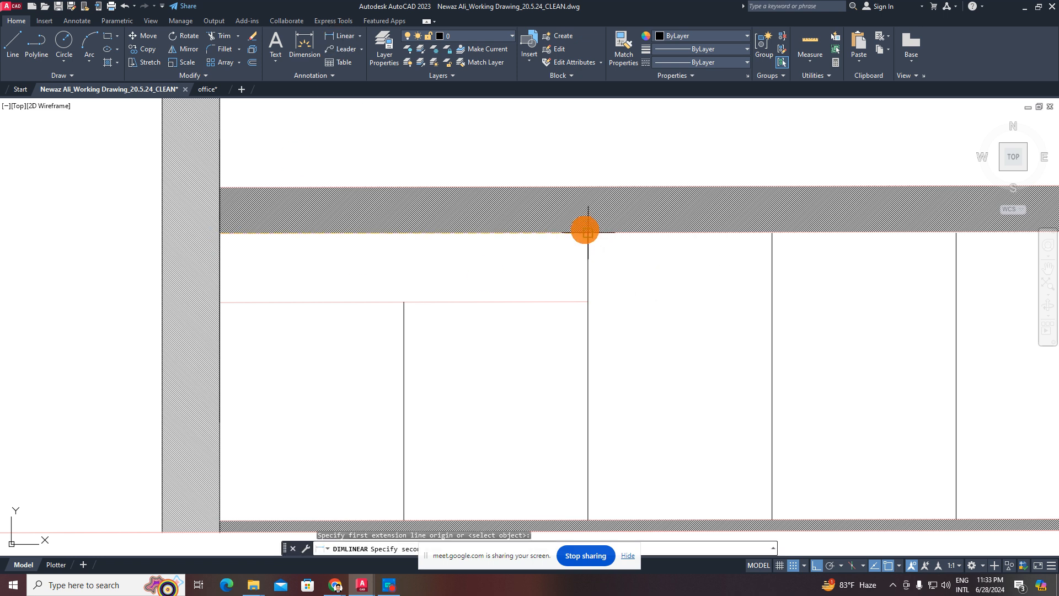
pyautogui.click(588, 233)
pyautogui.press('Escape')
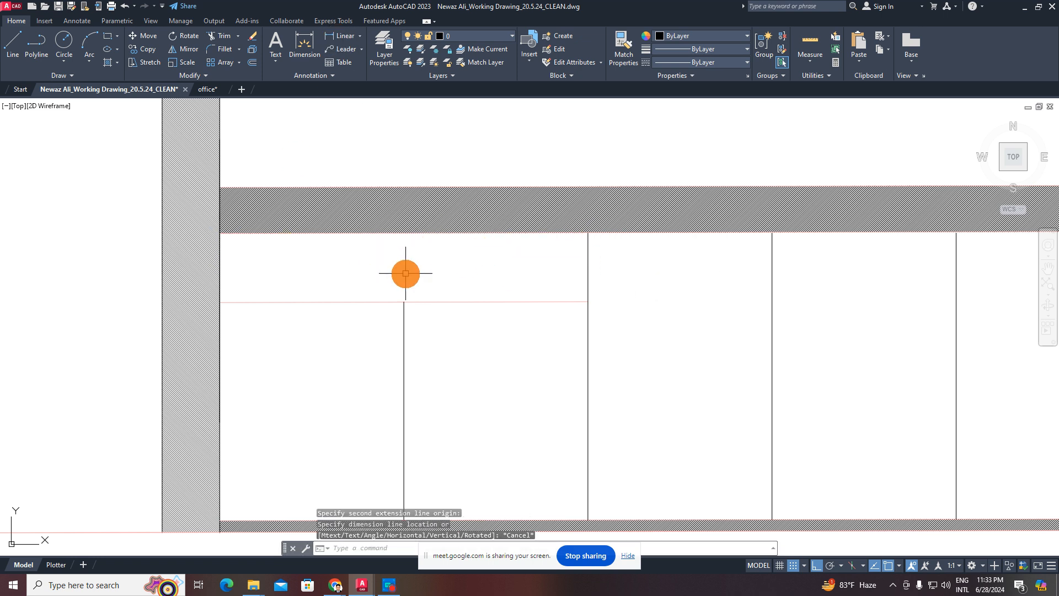
# - Delete the horizontal drawer line across the first two base cabinet bays
pyautogui.moveTo(495, 306); pyautogui.dragTo(534, 257, button='middle')
pyautogui.scroll(-2, 535, 258)
pyautogui.moveTo(511, 300)
pyautogui.mouseDown(button='middle')
pyautogui.moveTo(448, 340)
pyautogui.moveTo(386, 329)
pyautogui.mouseUp(button='middle')
pyautogui.click(459, 303)
pyautogui.click(428, 352)
pyautogui.press('Delete')
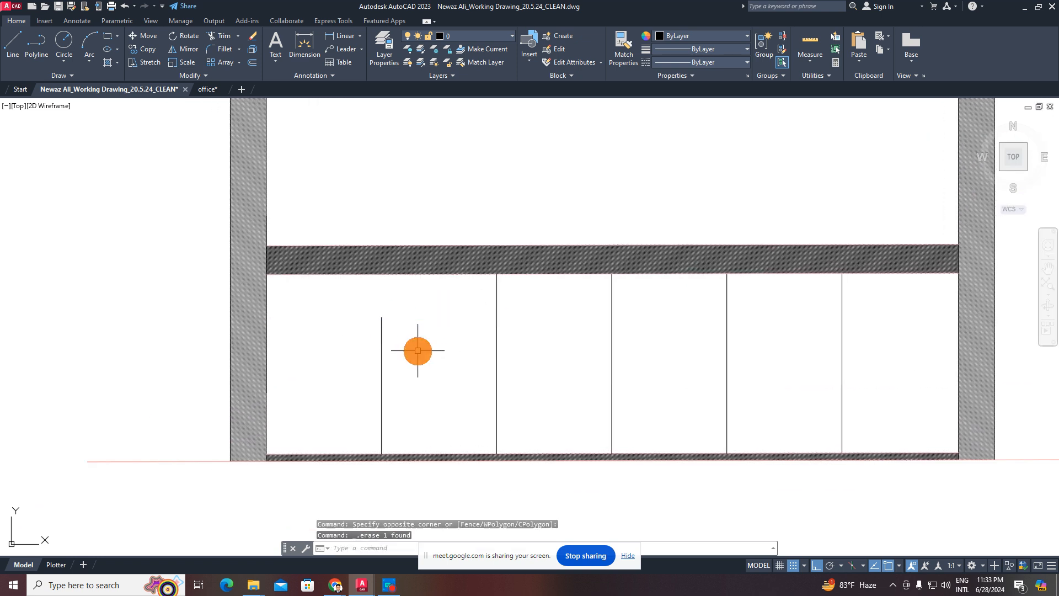
# - Extend the first base cabinet divider up to the lower edge of the countertop strip
pyautogui.press('Escape')
pyautogui.write('ex')
pyautogui.click(417, 349)
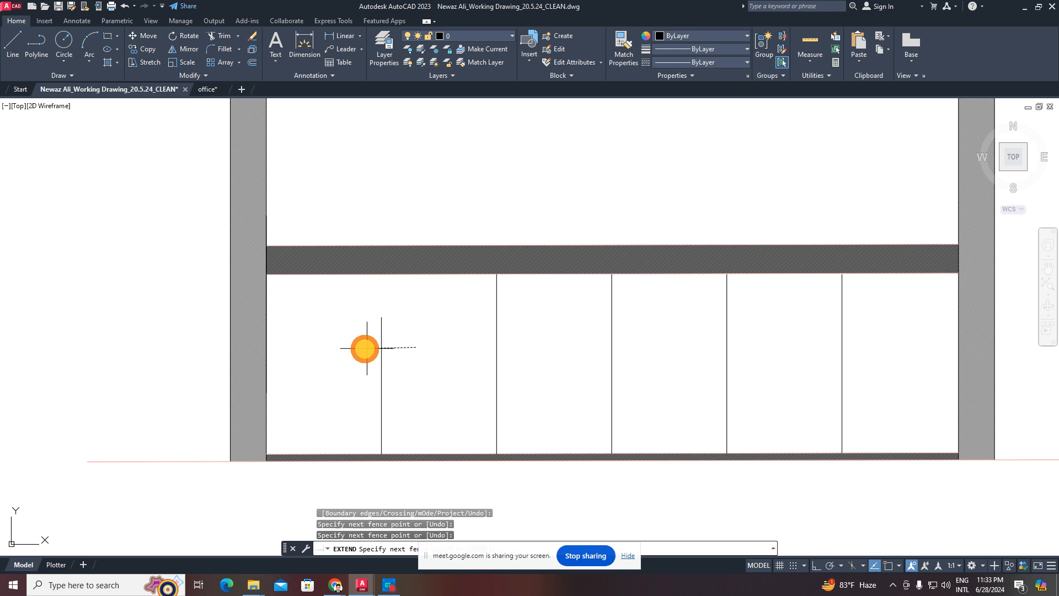
pyautogui.click(357, 349)
pyautogui.press('Escape')
pyautogui.press('Escape')
pyautogui.press('Escape')
pyautogui.moveTo(367, 350); pyautogui.dragTo(410, 351, button='middle')
# - Measure the full height of the first base cabinet divider
pyautogui.click(339, 35)
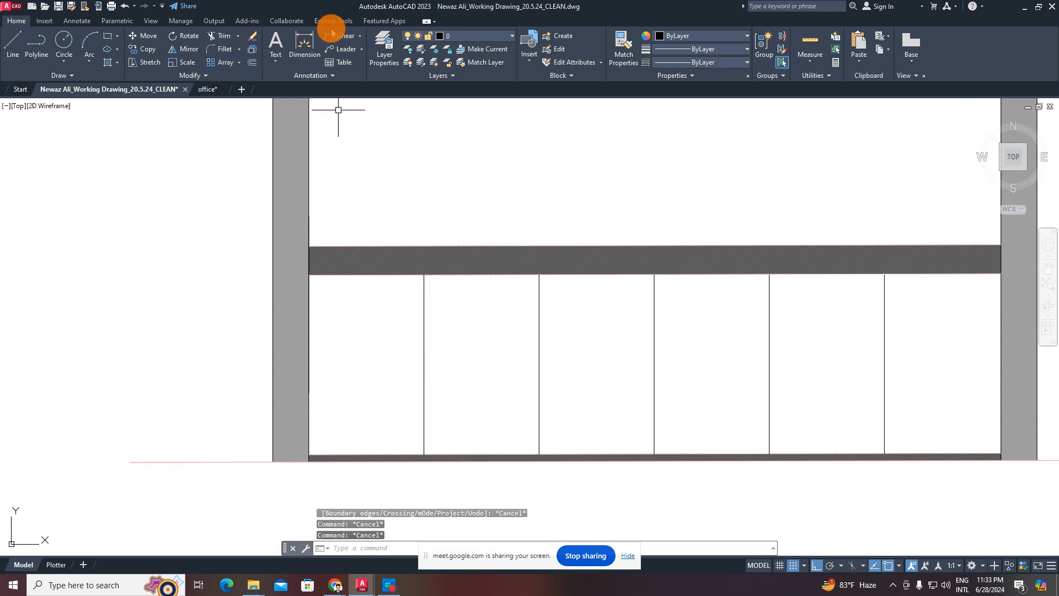
pyautogui.click(423, 453)
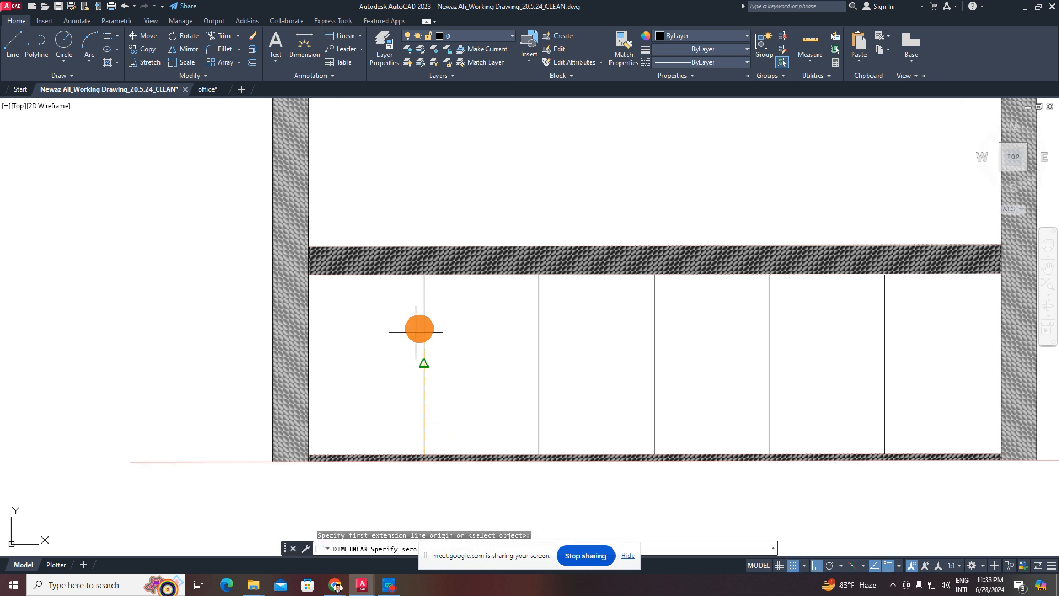
pyautogui.click(424, 274)
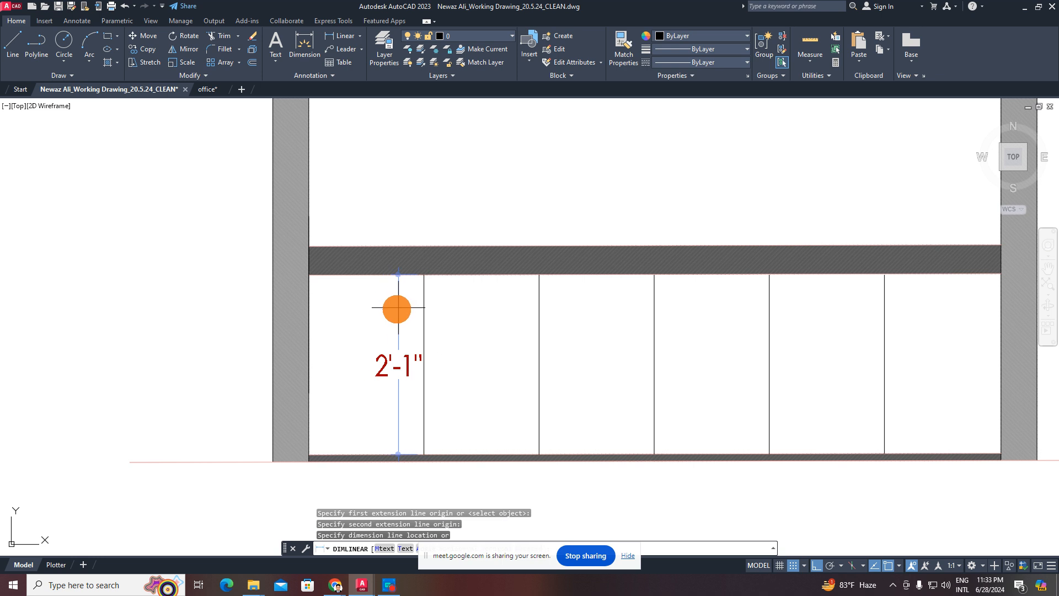
pyautogui.press('Escape')
pyautogui.press('Escape')
pyautogui.press('Escape')
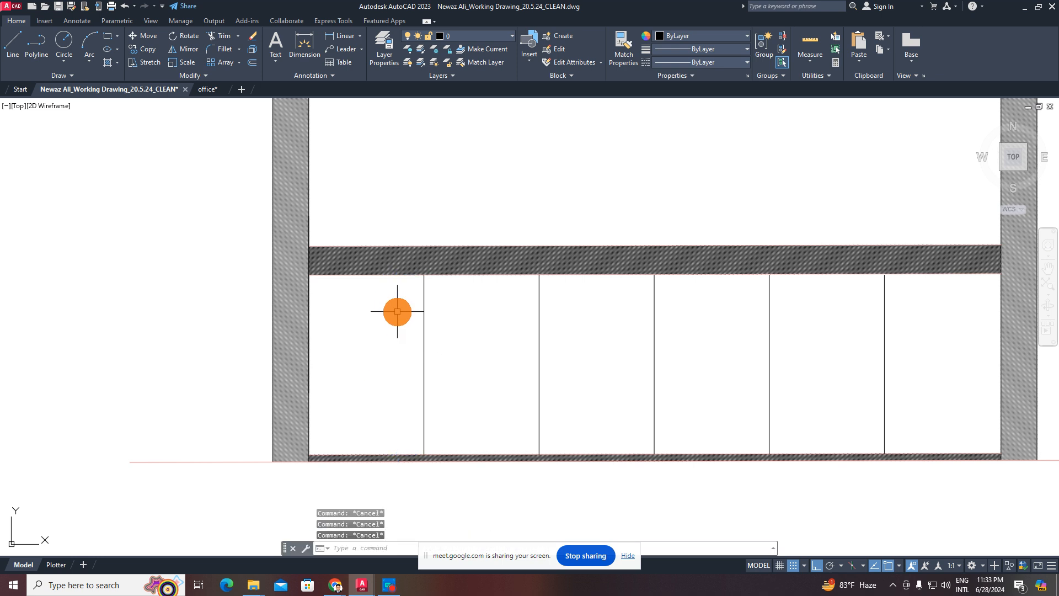
pyautogui.write('o')
pyautogui.press('Return')
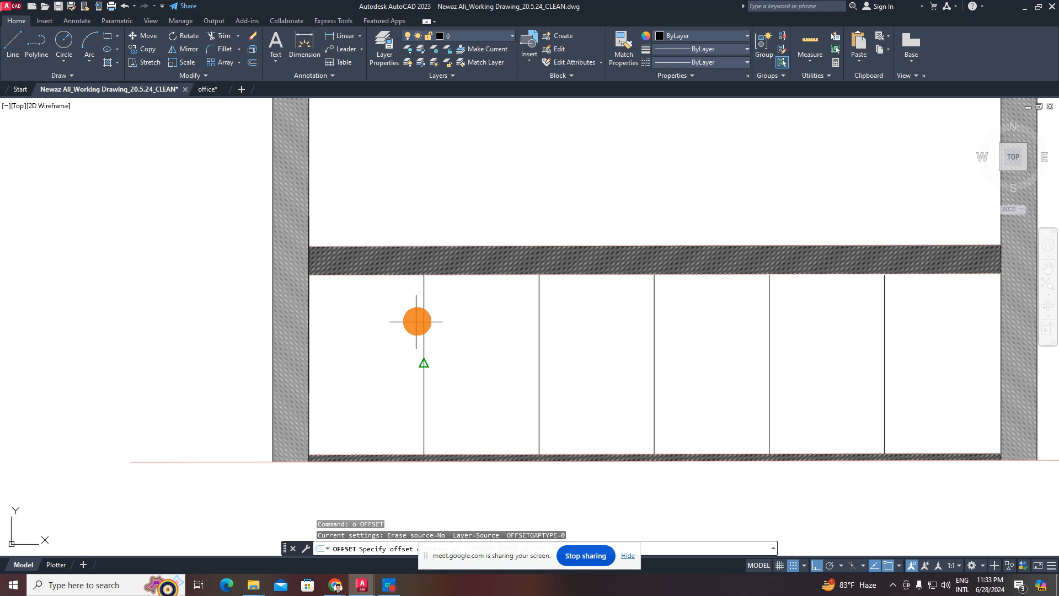
pyautogui.press('Escape')
pyautogui.press('Escape')
pyautogui.press('Escape')
# - Divide the first base cabinet divider into 3 equal segments with point markers
pyautogui.write('di')
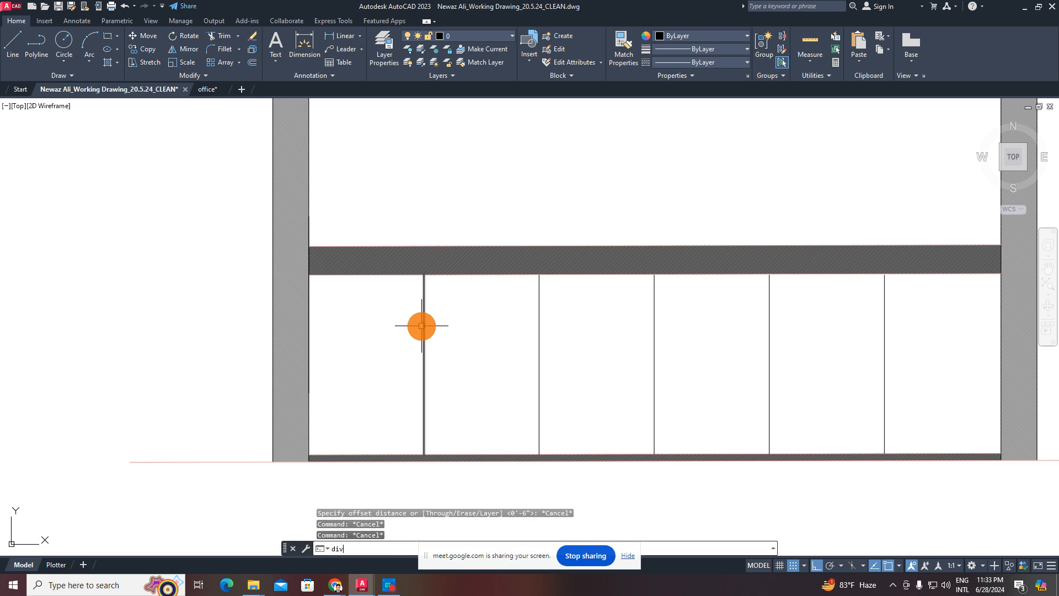
pyautogui.write('v')
pyautogui.press('Return')
pyautogui.click(424, 339)
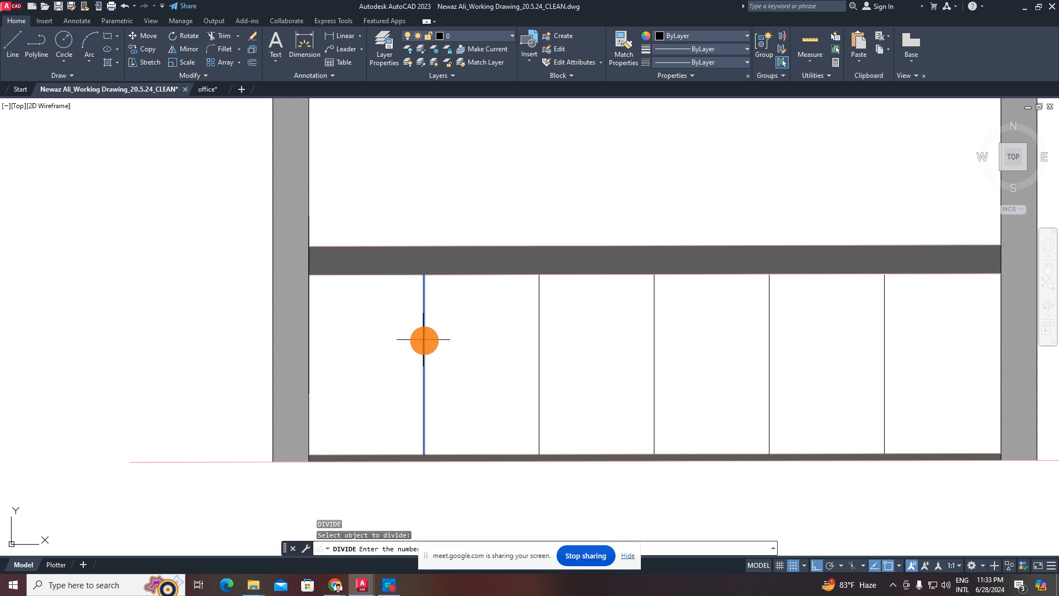
pyautogui.write('3')
pyautogui.press('Return')
pyautogui.press('Escape')
pyautogui.press('Escape')
pyautogui.moveTo(427, 366); pyautogui.dragTo(478, 358, button='middle')
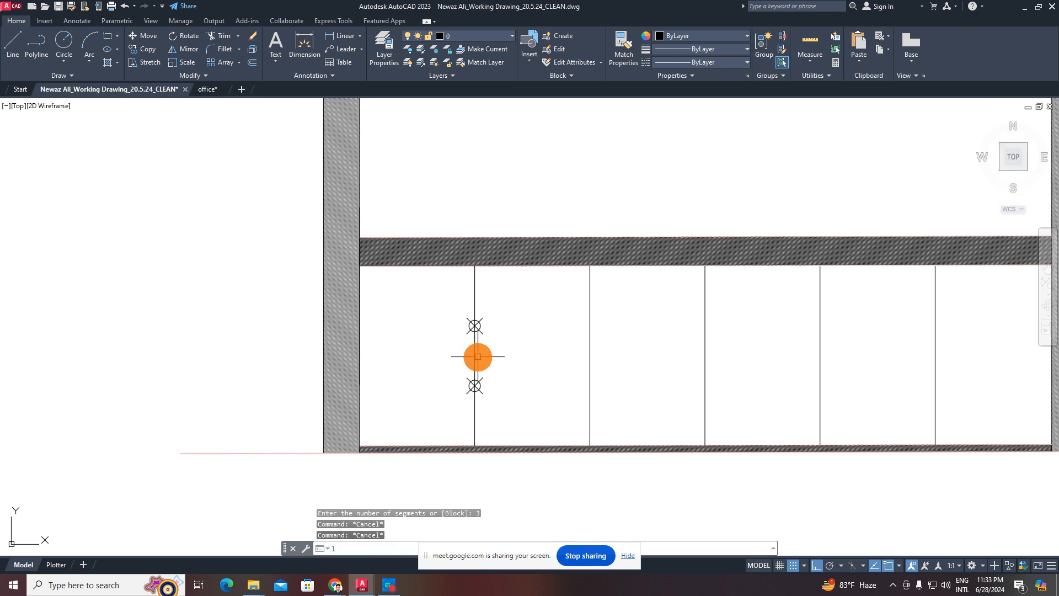
pyautogui.write('l')
pyautogui.press('Return')
pyautogui.click(475, 326)
pyautogui.press('Escape')
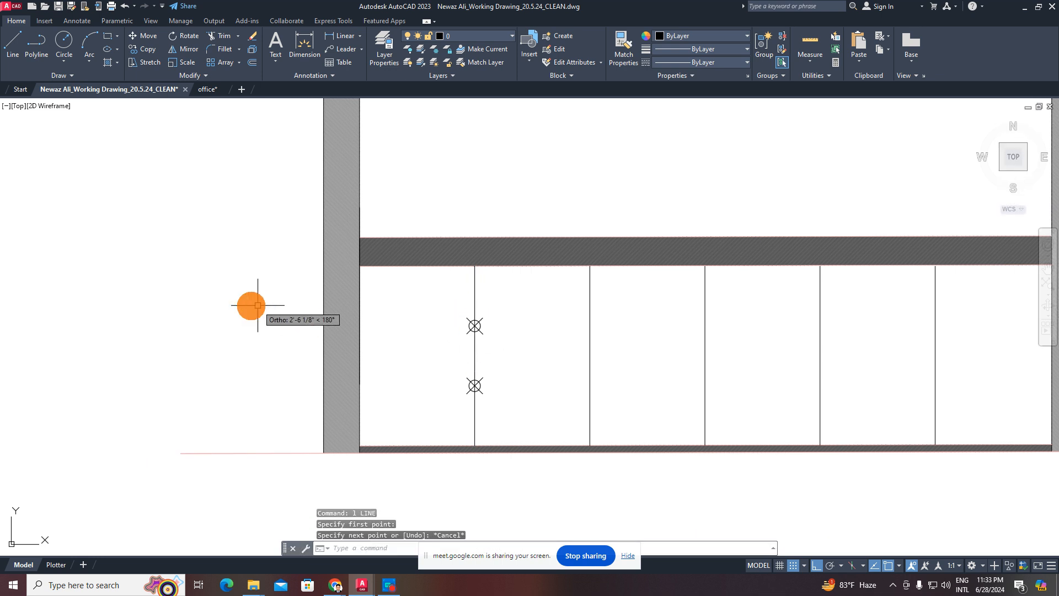
# - Draw a horizontal line from outside the wall across the first divider, just below its upper division point
pyautogui.press('space')
pyautogui.click(276, 334)
pyautogui.click(561, 352)
pyautogui.press('Escape')
# - Move the new horizontal line straight up to about the level of the upper division point
pyautogui.click(553, 312)
pyautogui.click(524, 362)
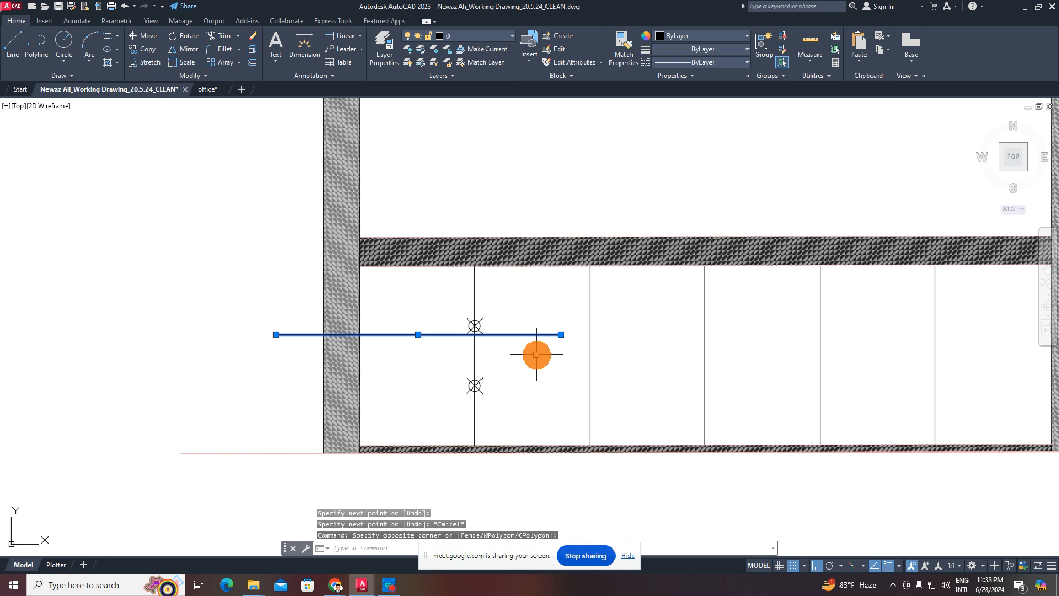
pyautogui.scroll(2, 537, 354)
pyautogui.write('m')
pyautogui.press('Return')
pyautogui.click(592, 357)
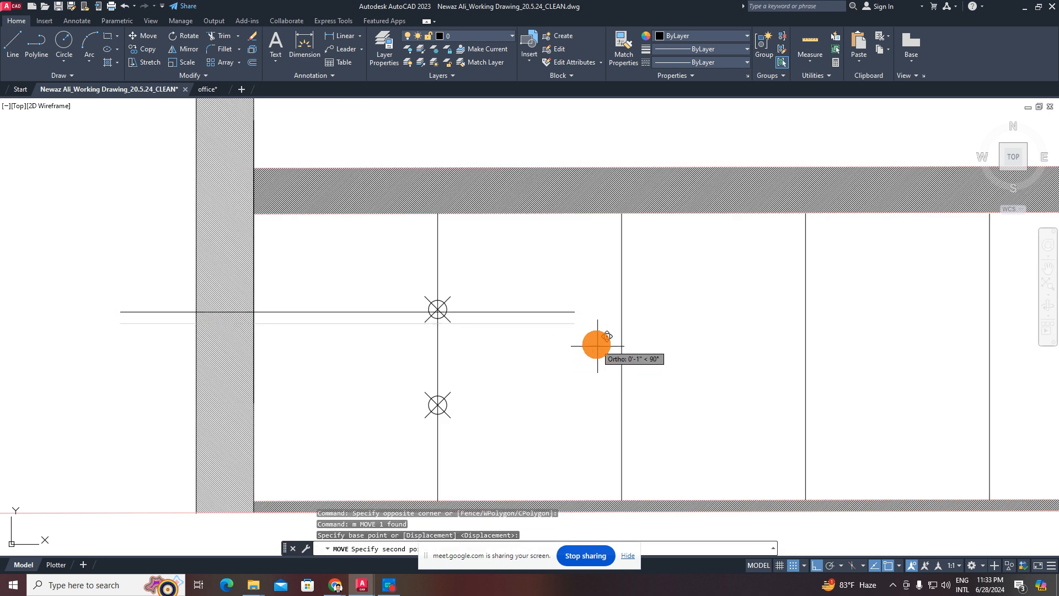
pyautogui.click(596, 341)
pyautogui.press('Escape')
pyautogui.click(385, 279)
pyautogui.click(503, 442)
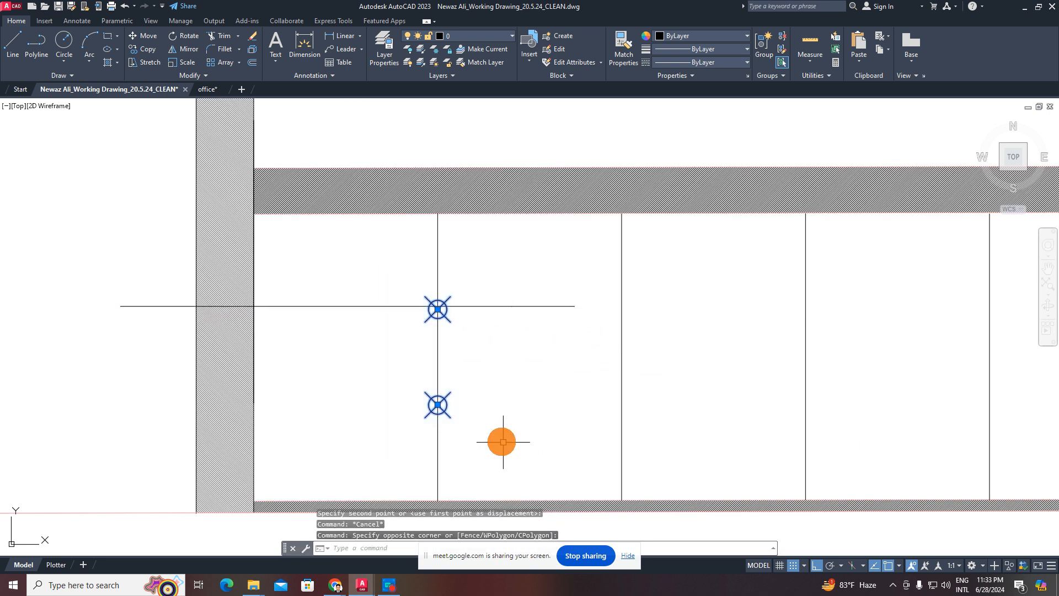
pyautogui.press('Escape')
# - Copy the horizontal line straight down to the level of the lower division point
pyautogui.click(371, 277)
pyautogui.click(339, 362)
pyautogui.scroll(-1, 340, 362)
pyautogui.moveTo(339, 362); pyautogui.dragTo(424, 320, button='middle')
pyautogui.write('co')
pyautogui.press('Return')
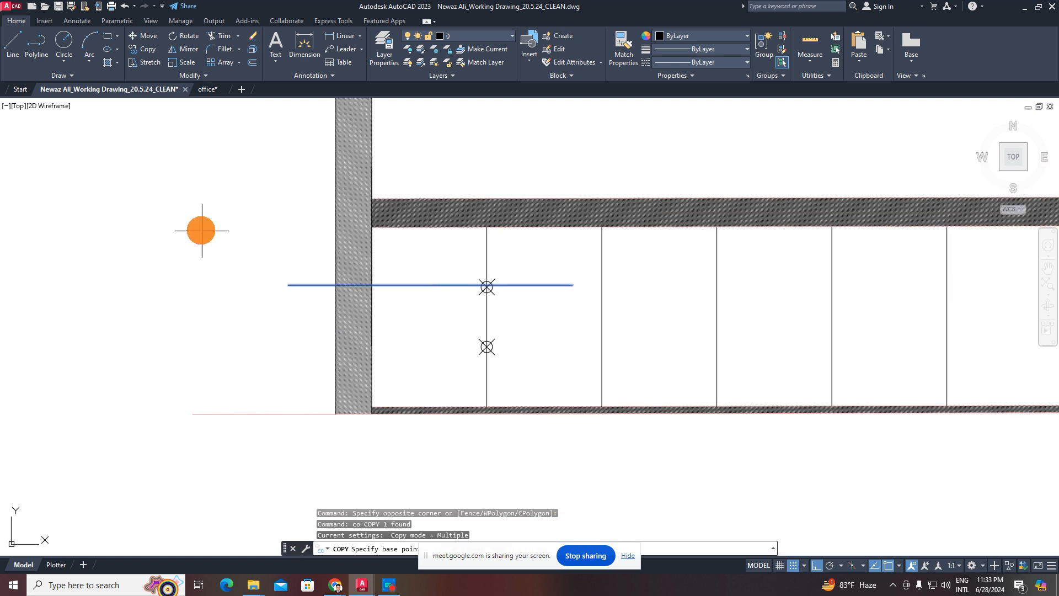
pyautogui.click(202, 231)
pyautogui.click(200, 287)
pyautogui.press('Escape')
pyautogui.press('Escape')
pyautogui.press('Escape')
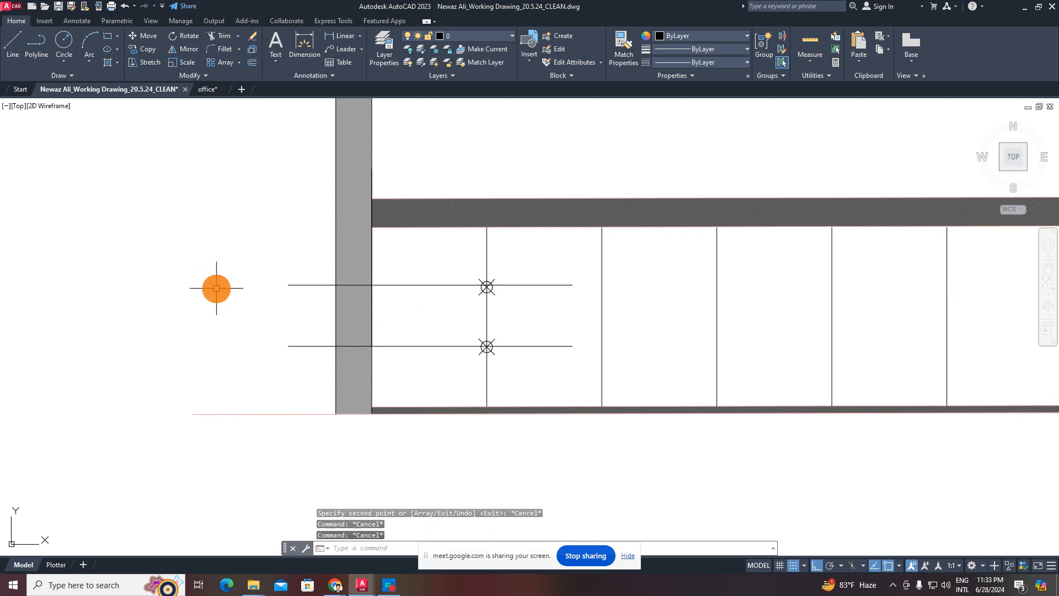
# - Delete the two division point markers on the first base cabinet divider
pyautogui.click(477, 267)
pyautogui.click(558, 397)
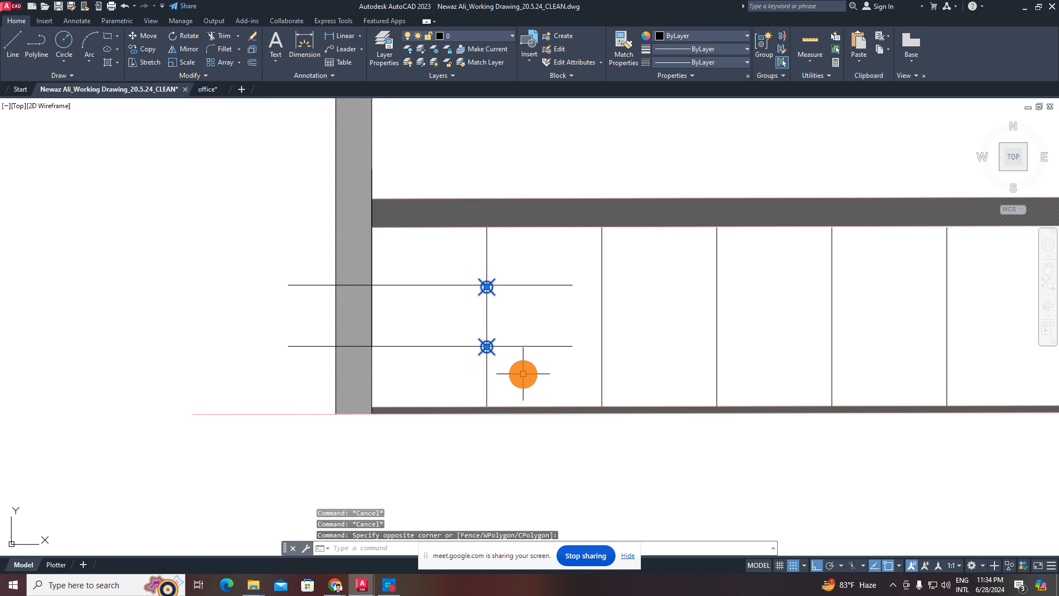
pyautogui.press('Delete')
pyautogui.press('Escape')
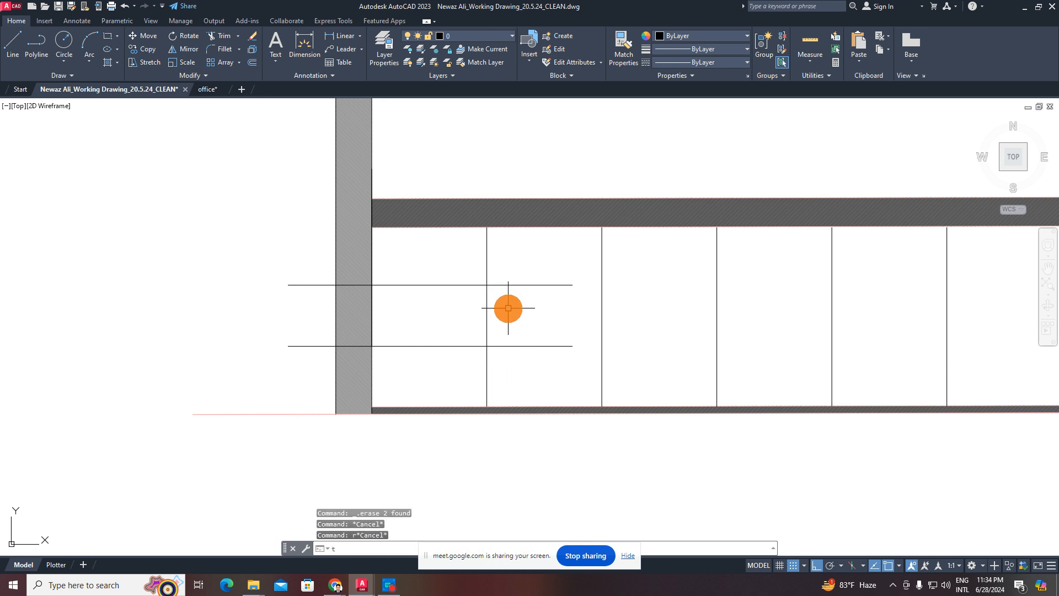
# - Trim both horizontal lines at the first divider and at the wall's inner face so they span only the first bay
pyautogui.press('Return')
pyautogui.click(532, 257)
pyautogui.press('Return')
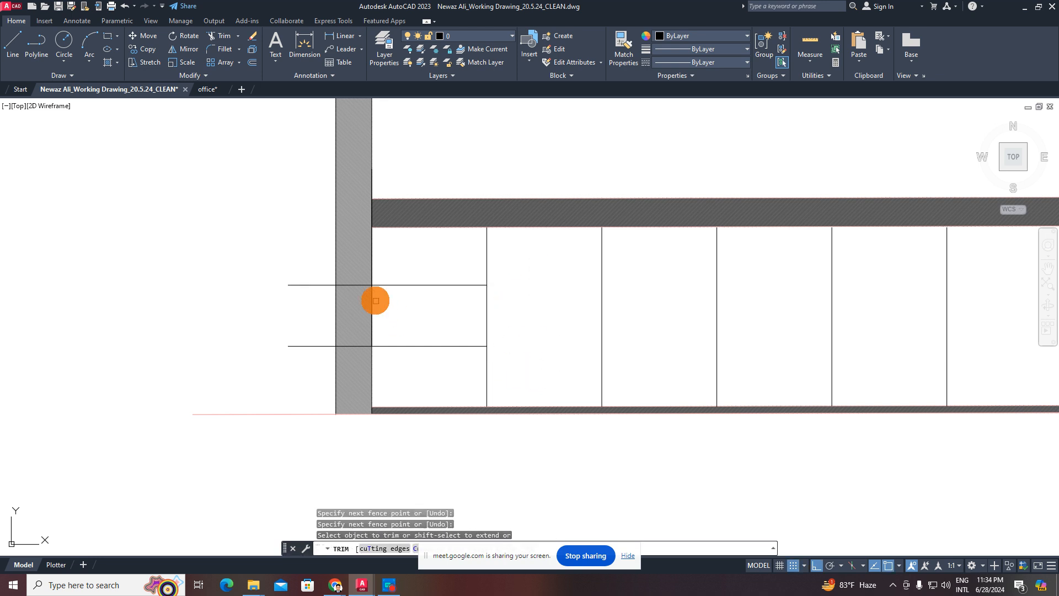
pyautogui.scroll(10, 364, 260)
pyautogui.click(375, 252)
pyautogui.scroll(-8, 381, 268)
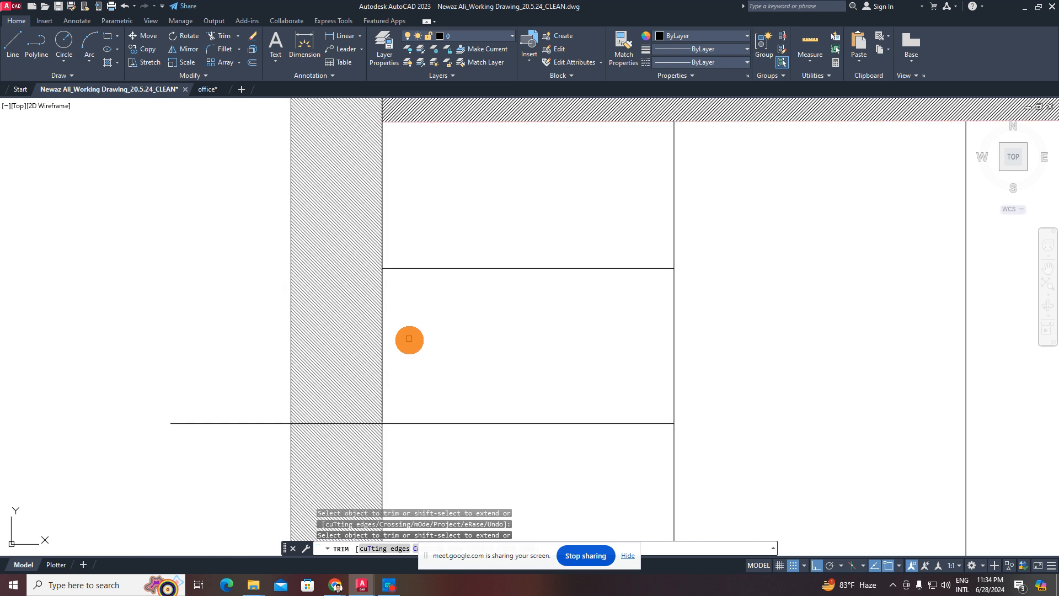
pyautogui.scroll(9, 403, 371)
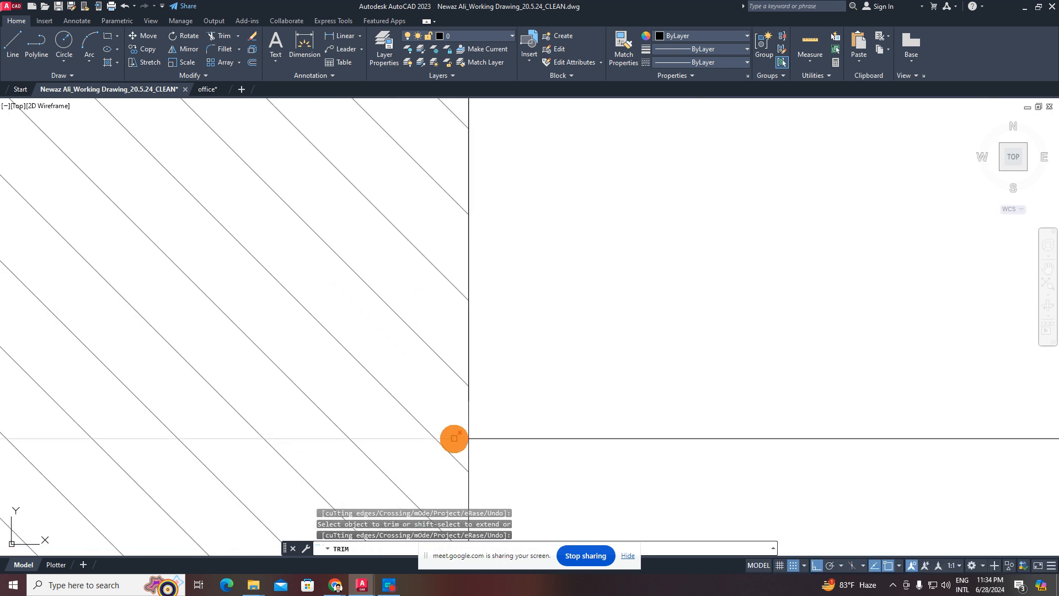
pyautogui.press('Escape')
pyautogui.scroll(-8, 455, 423)
pyautogui.moveTo(545, 401)
pyautogui.mouseDown(button='middle')
pyautogui.moveTo(354, 379)
pyautogui.moveTo(406, 373)
pyautogui.mouseUp(button='middle')
pyautogui.scroll(5, 303, 371)
pyautogui.scroll(-3, 364, 355)
pyautogui.scroll(1, 474, 380)
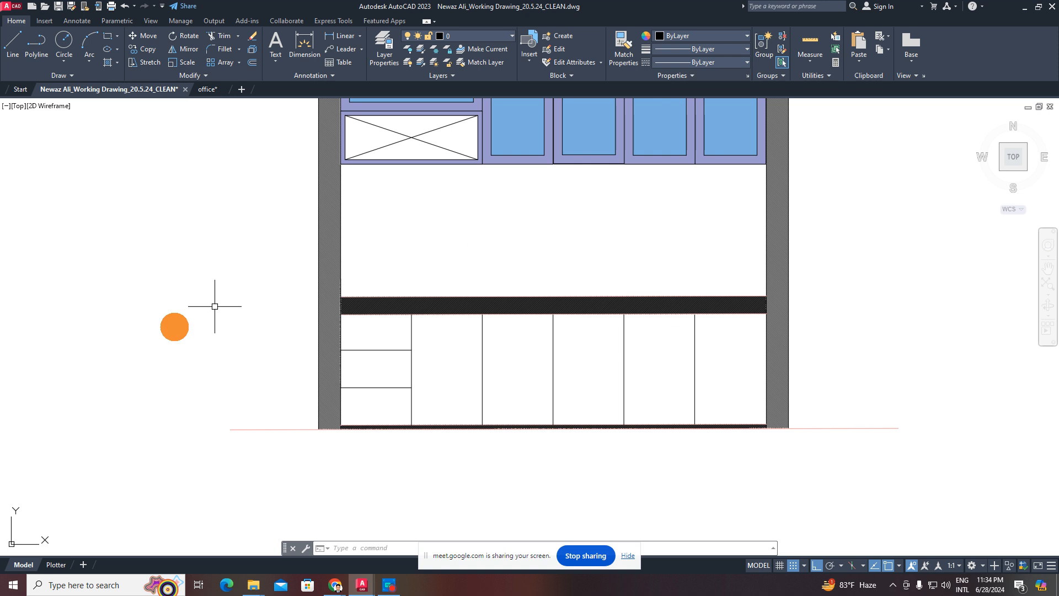
pyautogui.scroll(2, 361, 361)
pyautogui.click(348, 43)
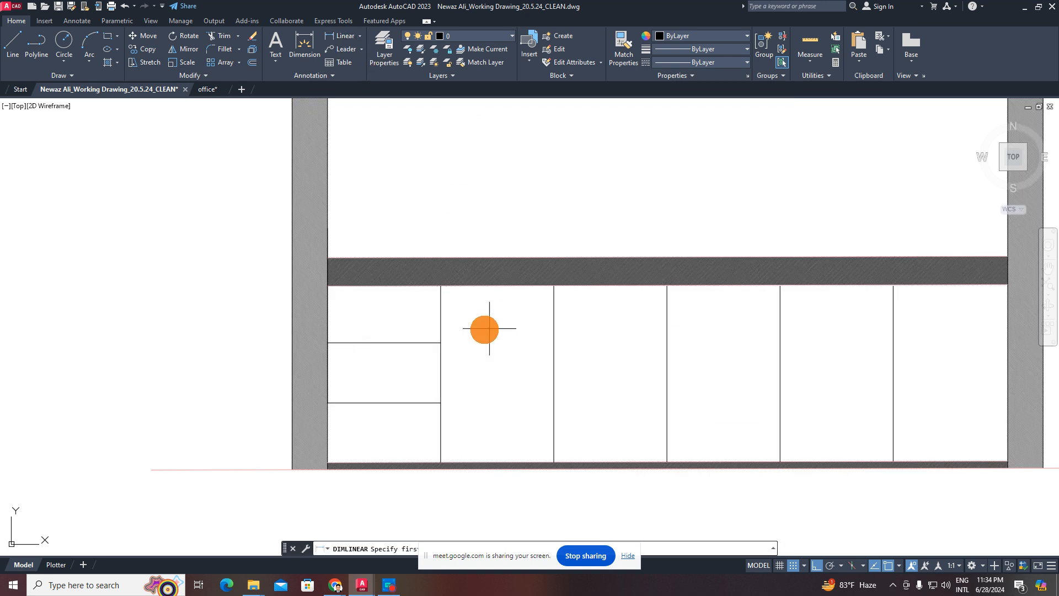
pyautogui.moveTo(426, 346); pyautogui.dragTo(435, 320, button='middle')
pyautogui.press('Escape')
# - Delete the upper of the two horizontal lines in the first base cabinet bay
pyautogui.click(428, 297)
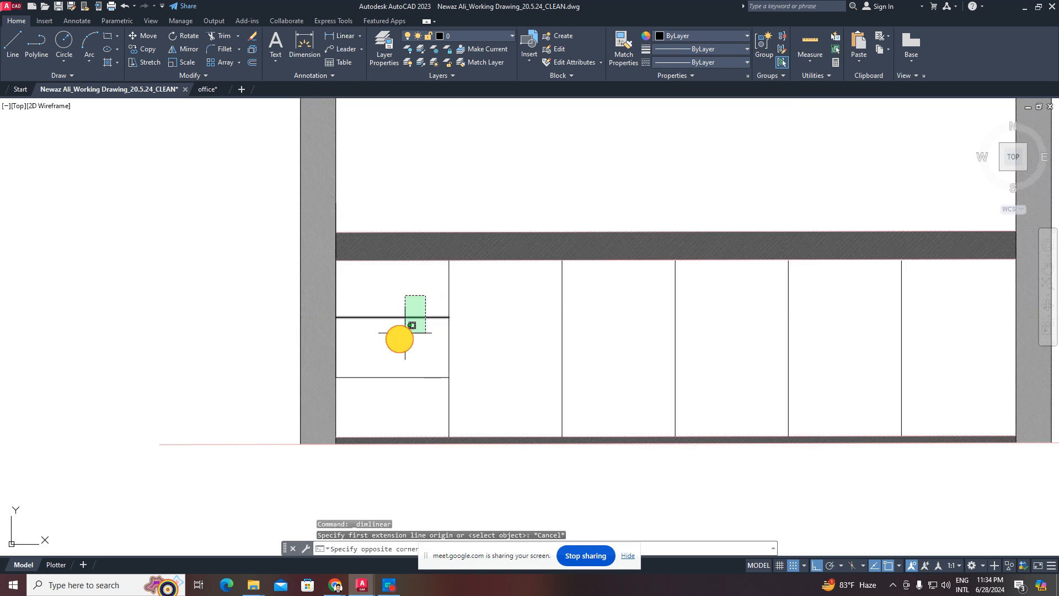
pyautogui.click(404, 328)
pyautogui.press('Delete')
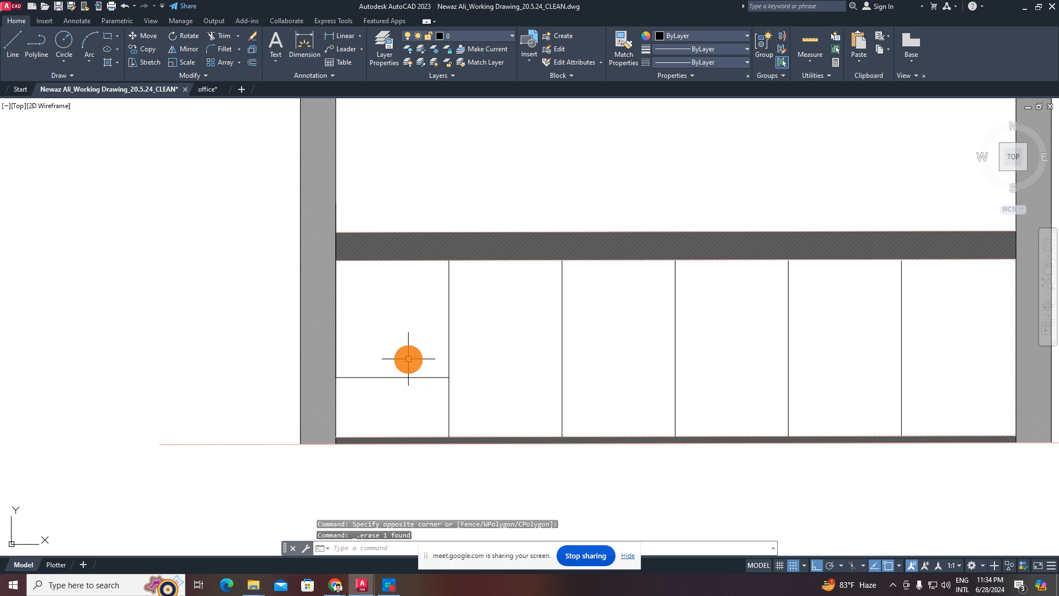
# - Delete the vertical line that rises from the wide upper cabinet front through the hatched slab band
pyautogui.scroll(-5, 416, 348)
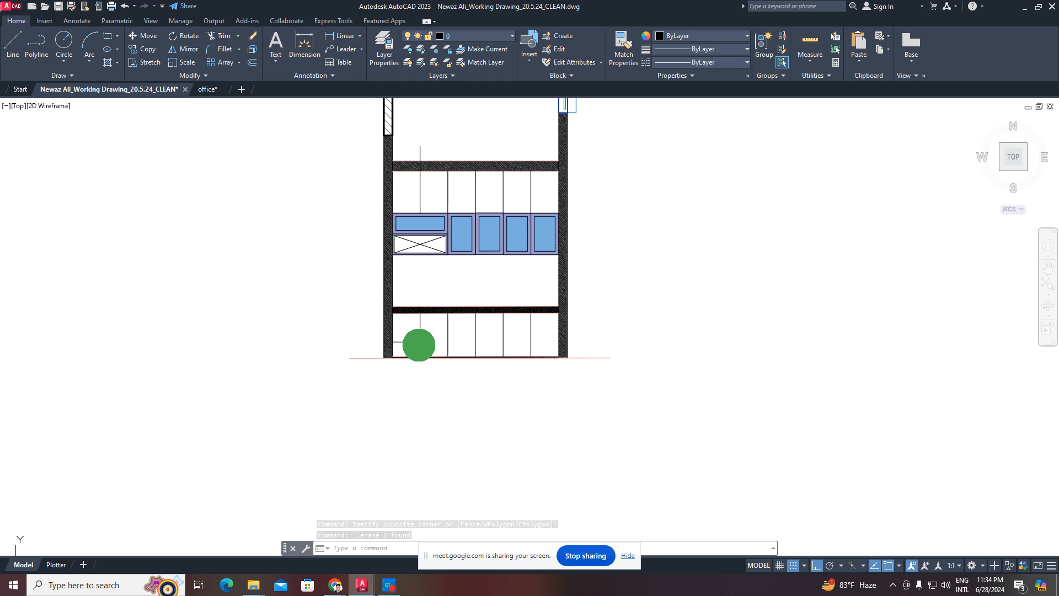
pyautogui.moveTo(464, 288); pyautogui.dragTo(483, 338, button='middle')
pyautogui.scroll(2, 434, 207)
pyautogui.click(454, 231)
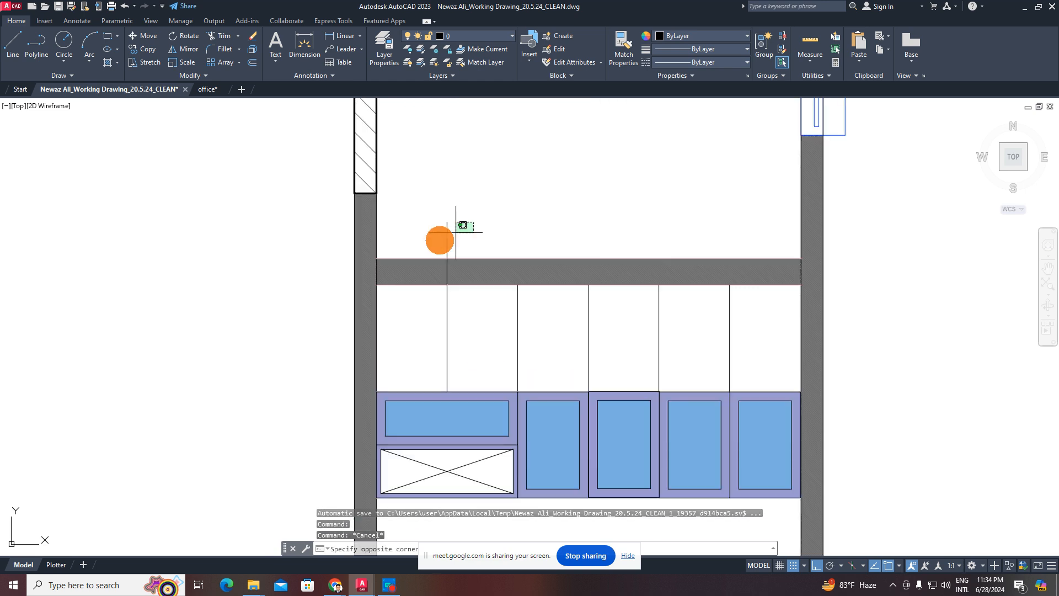
pyautogui.click(428, 251)
pyautogui.press('Delete')
# - Examine the kitchen floor plan, especially the counter run with the stove, alongside the elevation
pyautogui.scroll(-2, 507, 262)
pyautogui.scroll(-3, 506, 263)
pyautogui.scroll(3, 493, 262)
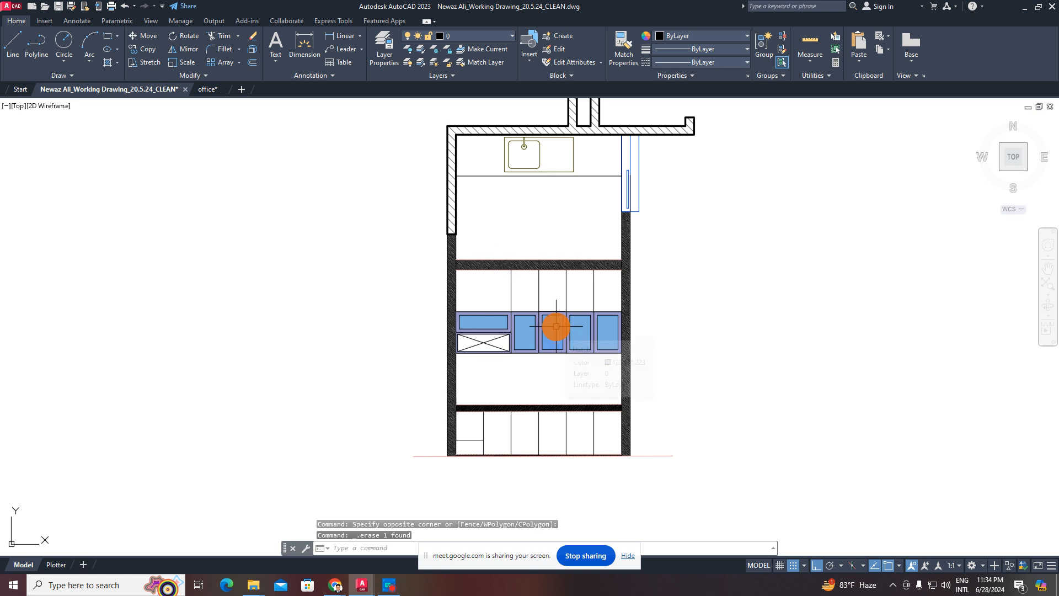
pyautogui.scroll(-2, 556, 326)
pyautogui.scroll(-2, 556, 327)
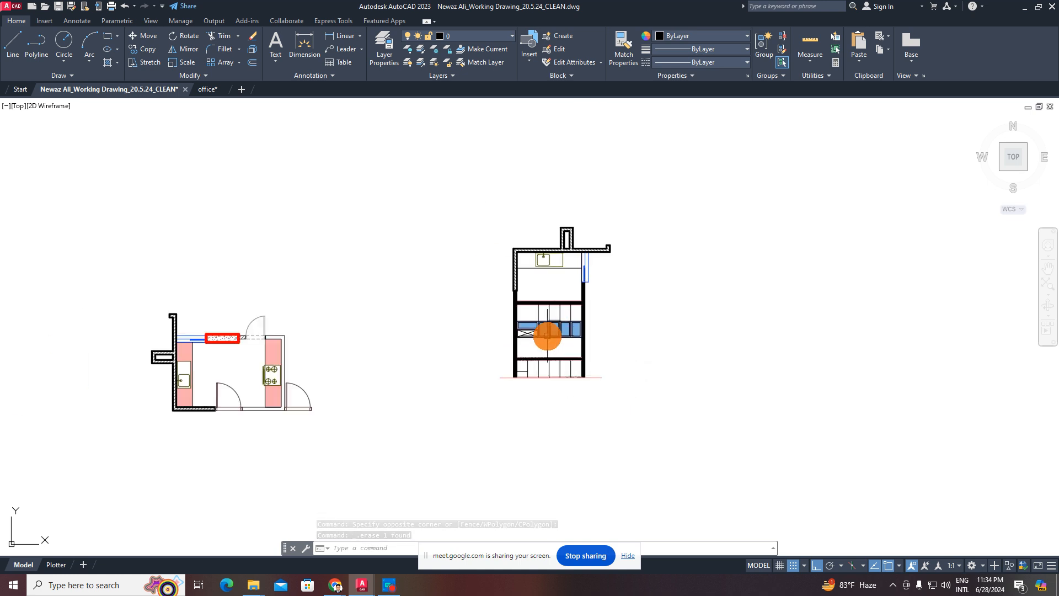
pyautogui.moveTo(236, 405); pyautogui.dragTo(469, 386, button='middle')
pyautogui.scroll(4, 468, 386)
pyautogui.click(527, 177)
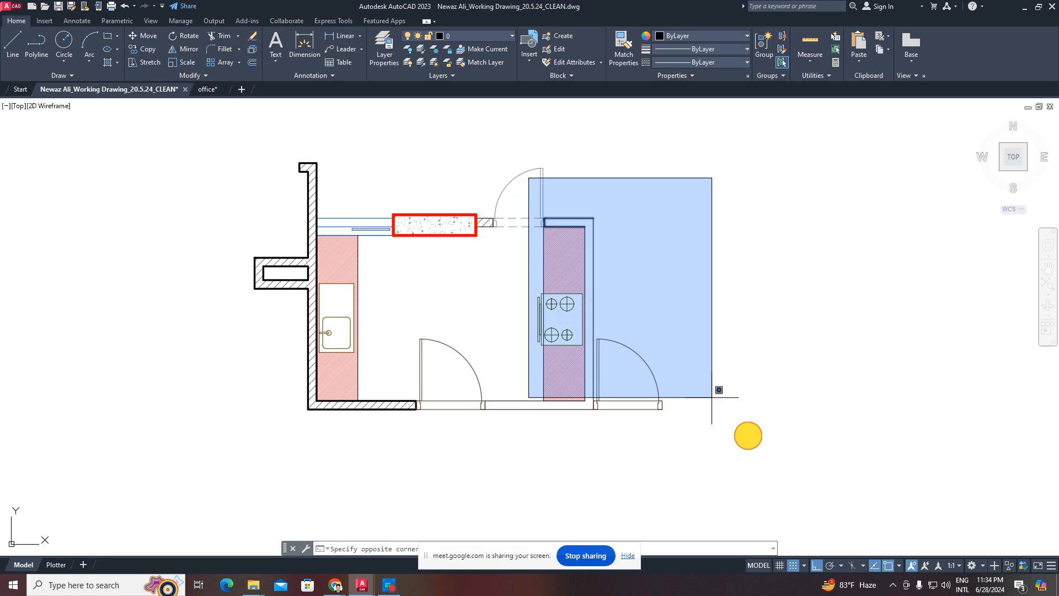
pyautogui.click(783, 482)
pyautogui.press('Escape')
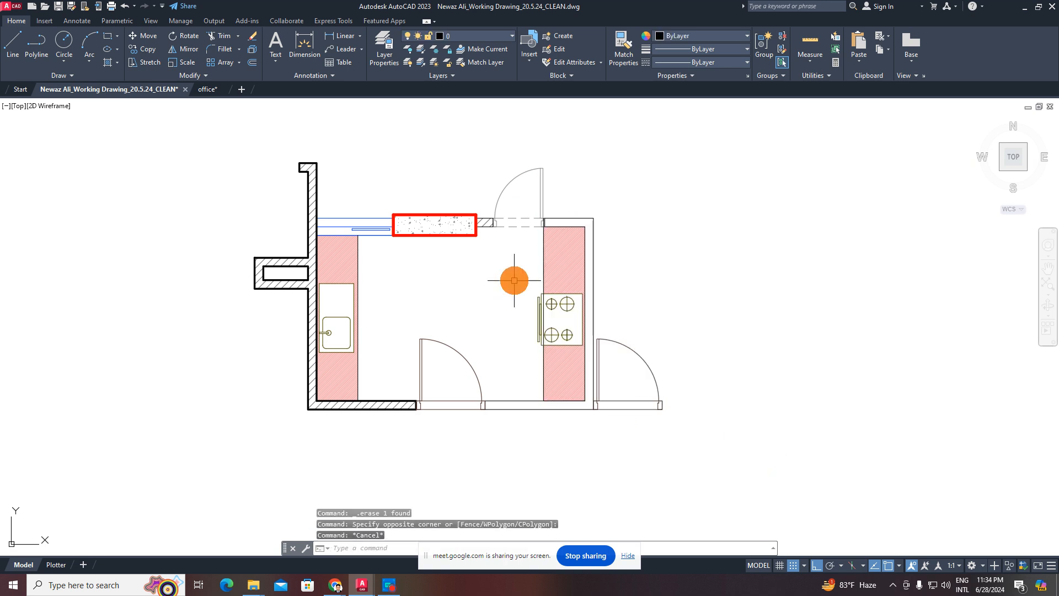
pyautogui.scroll(-3, 548, 259)
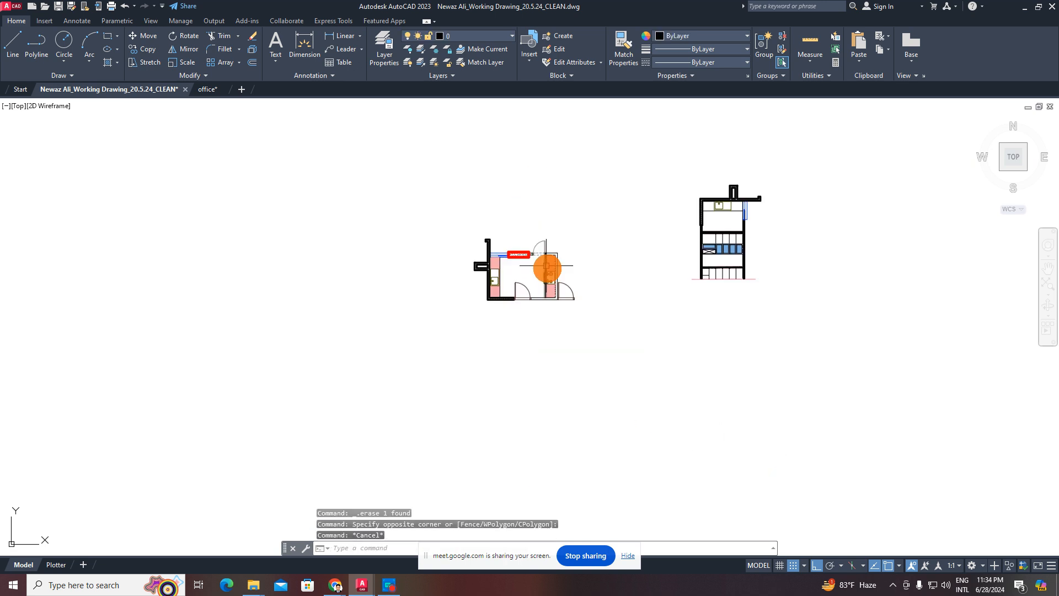
# - Review the kitchen cabinet elevation up close, including the walls, slab bands and cabinet fronts, and compare it with the floor plan
pyautogui.moveTo(549, 264); pyautogui.dragTo(442, 354, button='middle')
pyautogui.scroll(4, 481, 313)
pyautogui.moveTo(481, 313); pyautogui.dragTo(545, 327, button='middle')
pyautogui.press('Escape')
pyautogui.press('Escape')
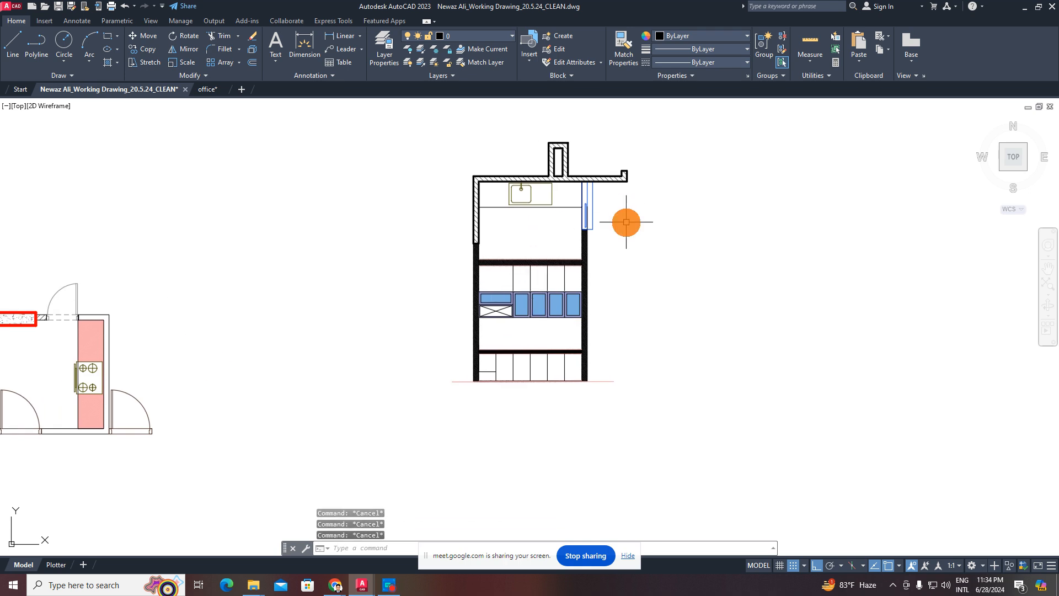
pyautogui.moveTo(626, 226); pyautogui.dragTo(650, 267, button='middle')
pyautogui.scroll(-2, 634, 289)
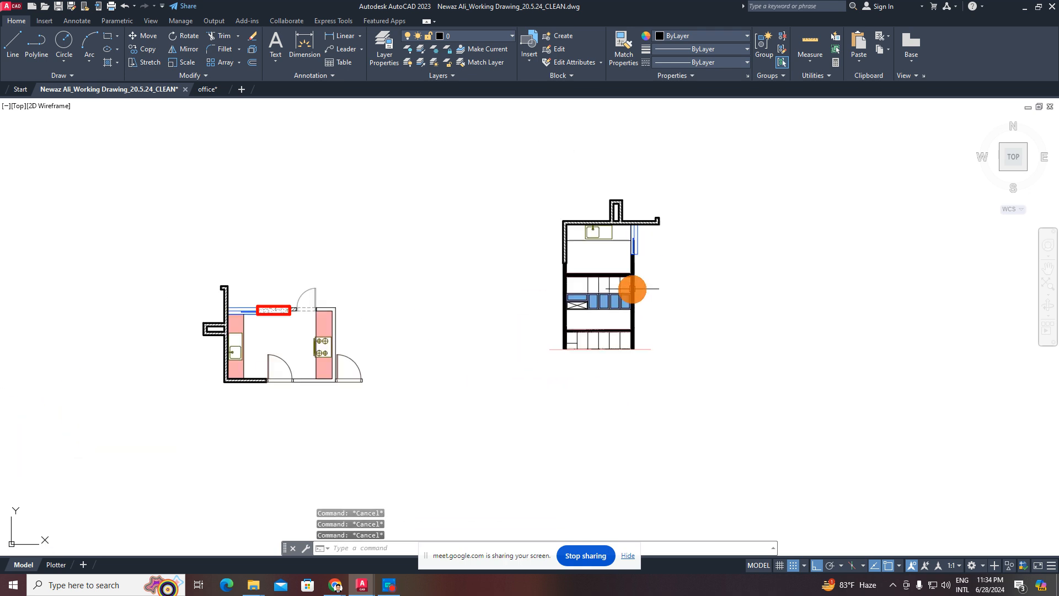
pyautogui.scroll(2, 632, 289)
pyautogui.scroll(-4, 633, 289)
pyautogui.scroll(2, 638, 260)
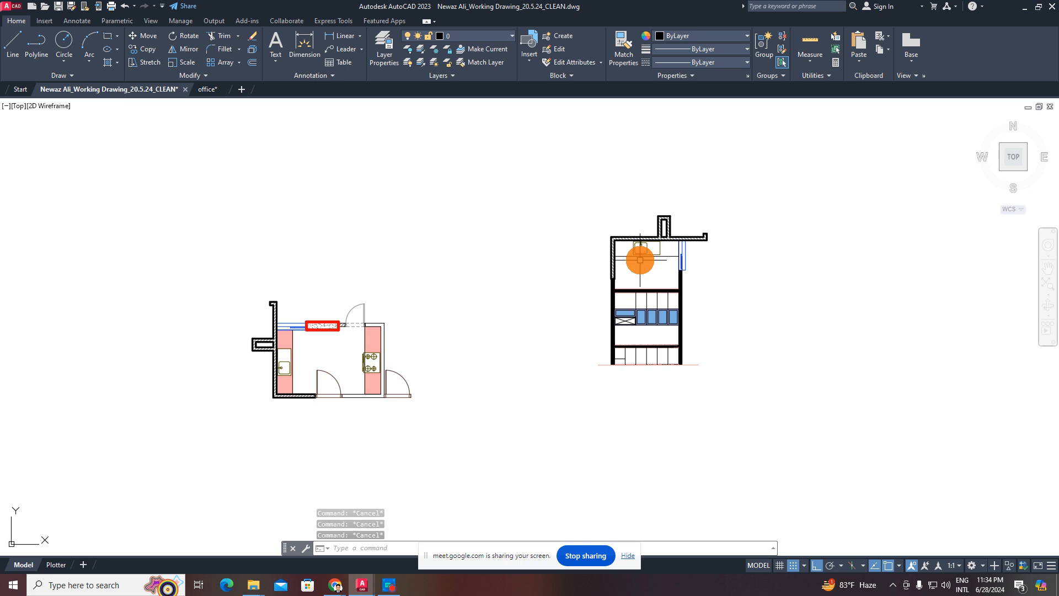
pyautogui.click(537, 189)
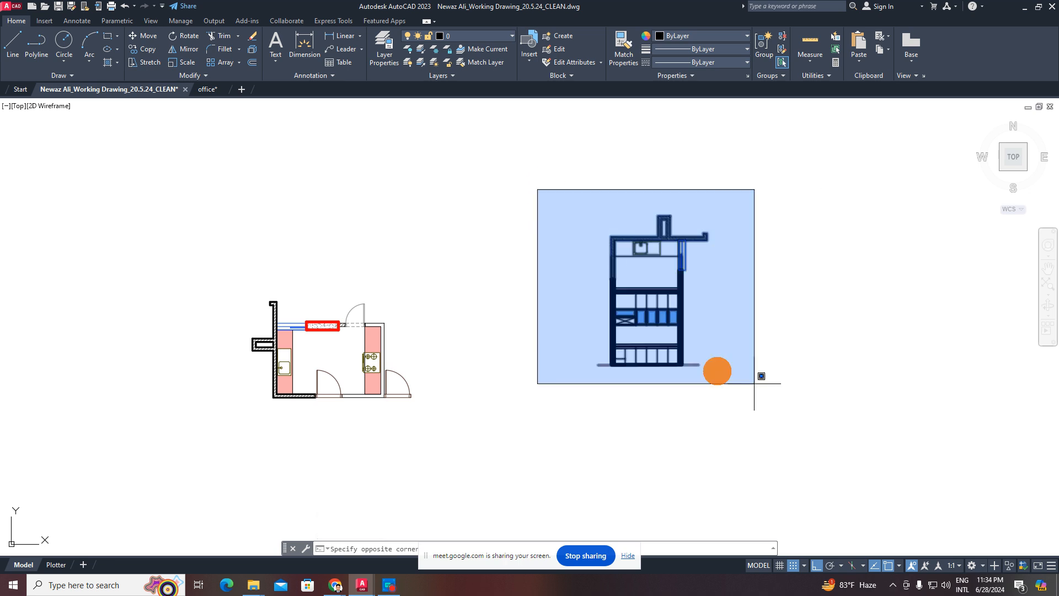
pyautogui.click(533, 291)
pyautogui.click(511, 296)
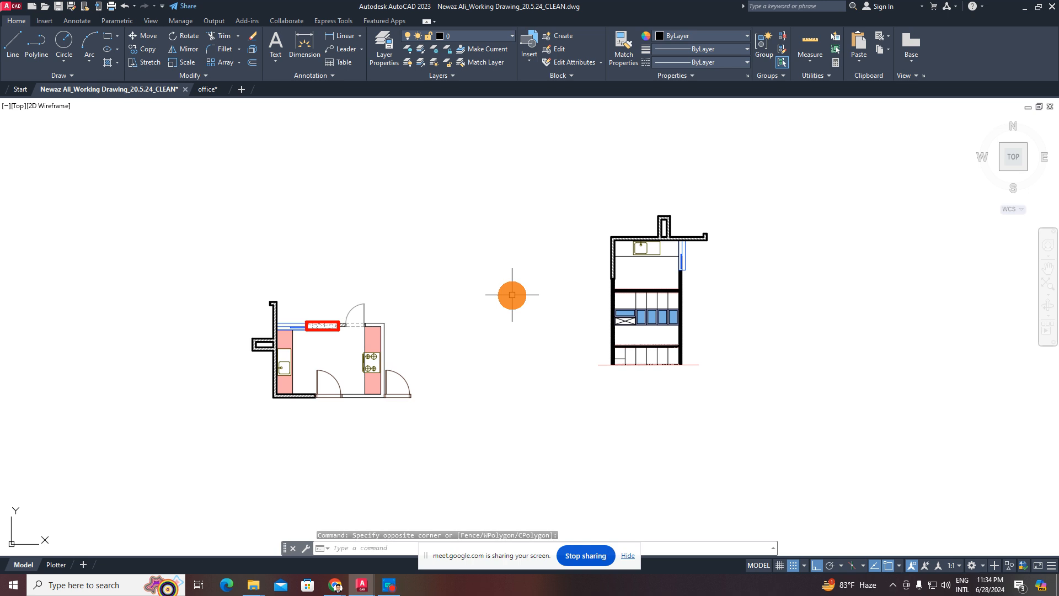
pyautogui.scroll(-3, 513, 267)
pyautogui.scroll(3, 535, 274)
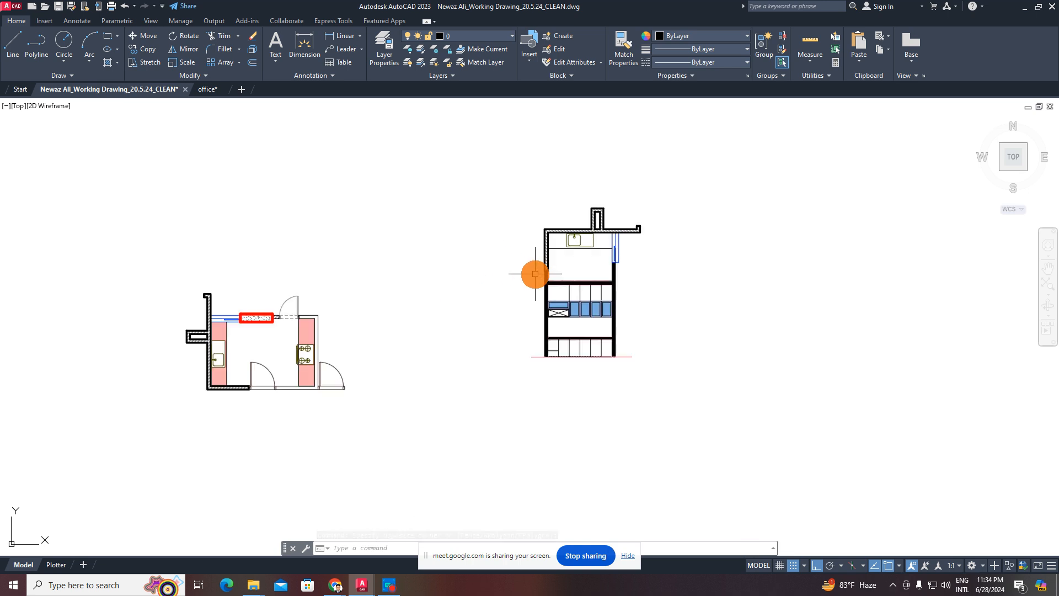
pyautogui.scroll(-3, 538, 275)
pyautogui.scroll(3, 539, 277)
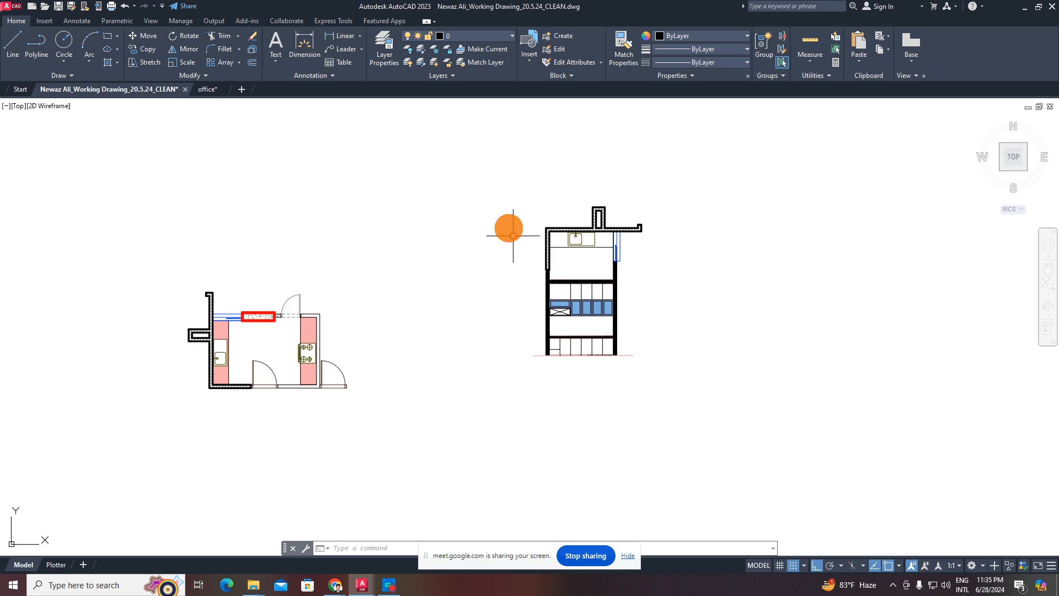
pyautogui.click(507, 192)
pyautogui.press('Escape')
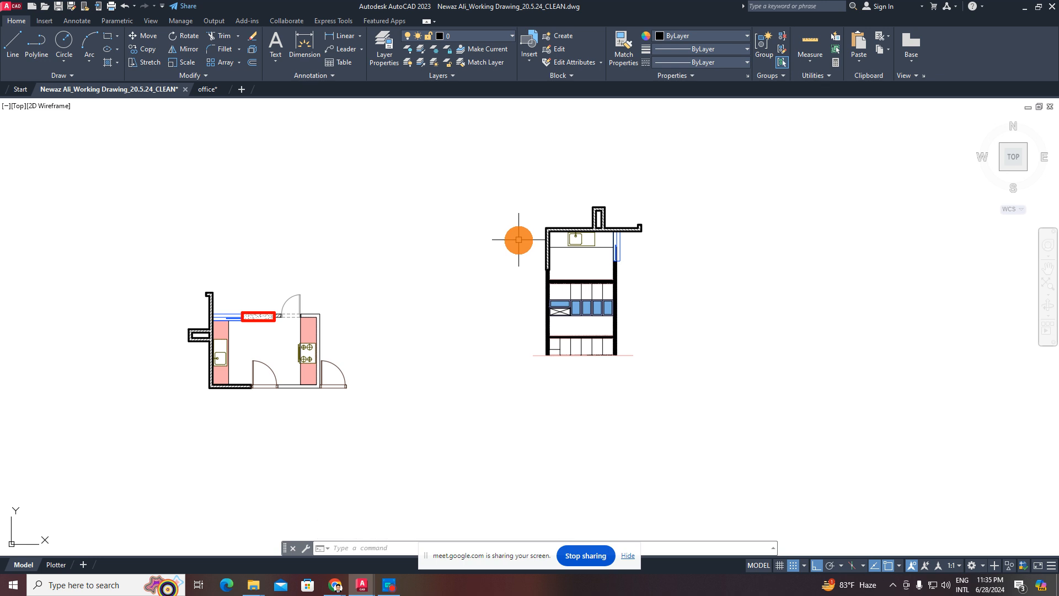
# - Switch to File Explorer and open the WhatsApp video of the kitchen cabinets from the Downloads folder
pyautogui.scroll(4, 576, 302)
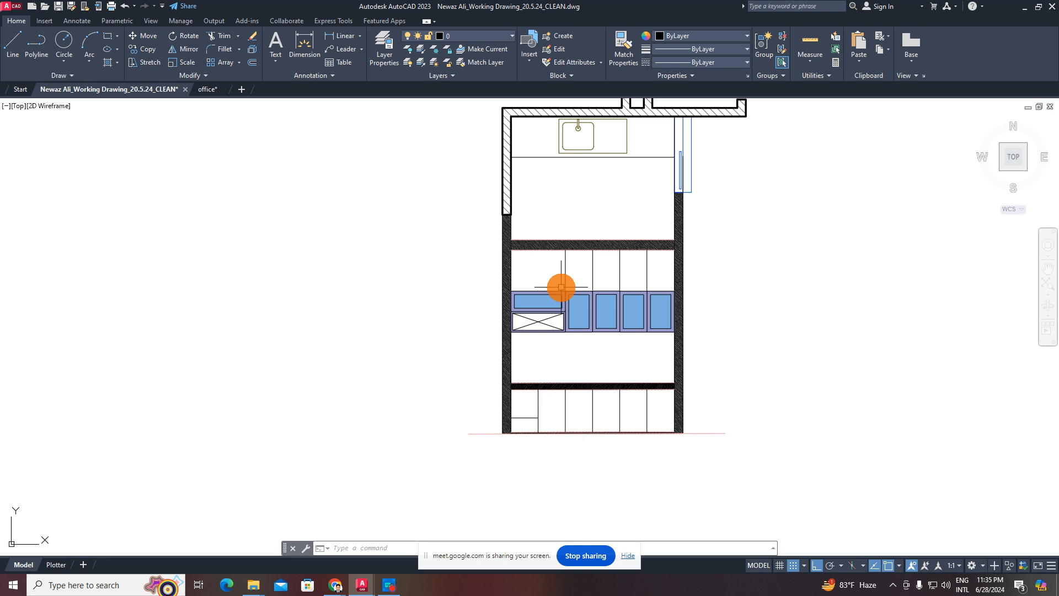
pyautogui.moveTo(601, 369); pyautogui.dragTo(526, 414, button='middle')
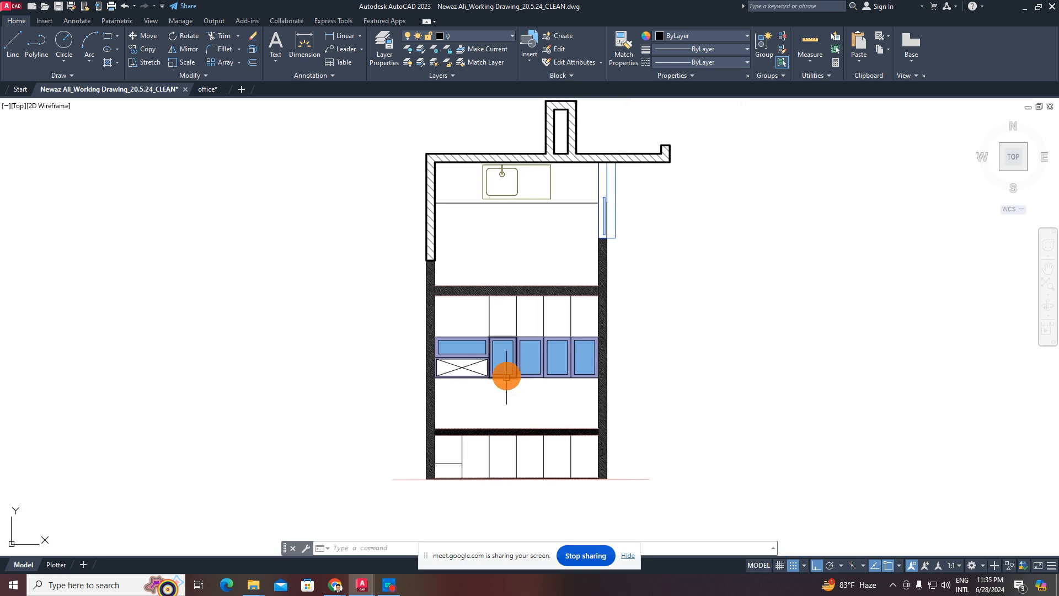
pyautogui.scroll(-3, 422, 358)
pyautogui.click(253, 585)
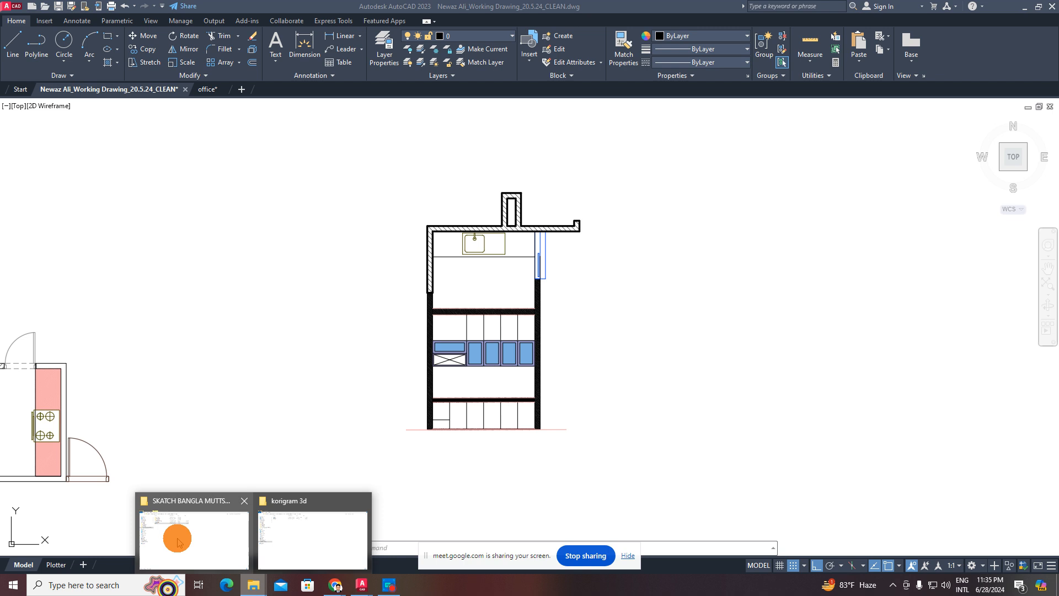
pyautogui.click(177, 542)
pyautogui.click(46, 87)
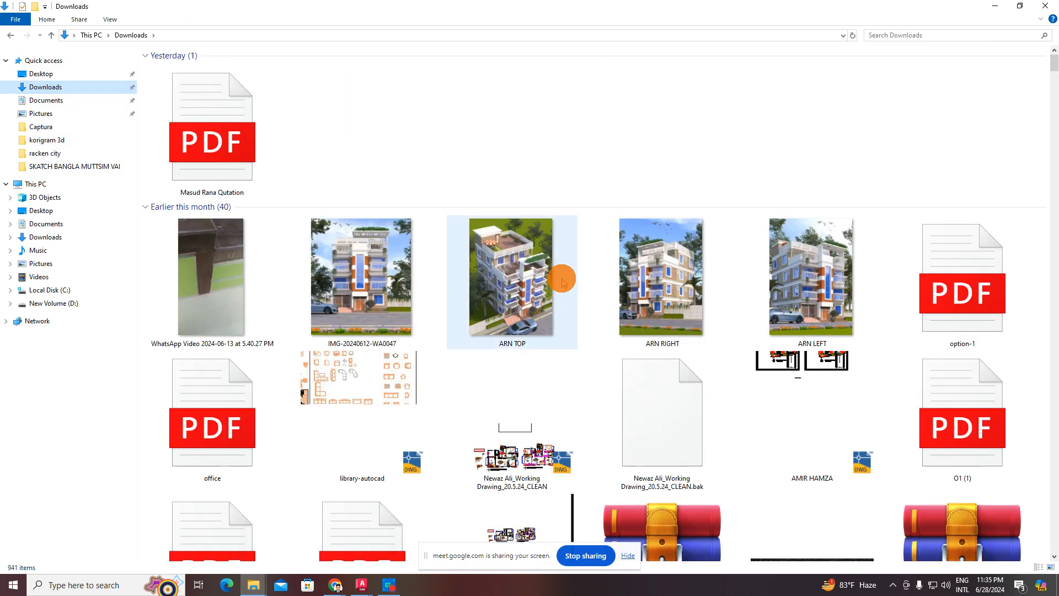
pyautogui.scroll(-3, 563, 281)
pyautogui.scroll(3, 563, 282)
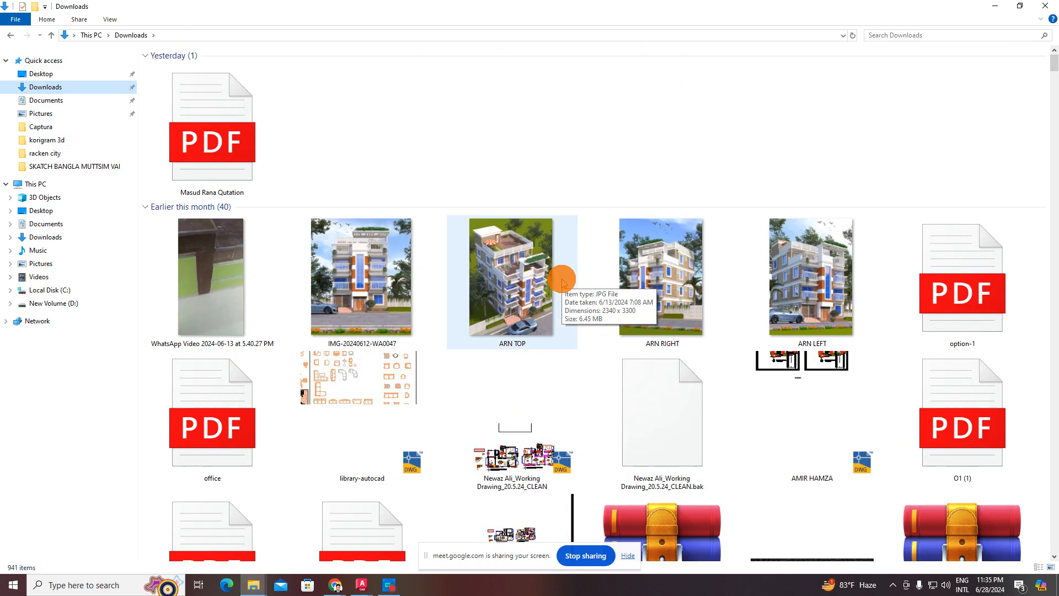
pyautogui.doubleClick(220, 298)
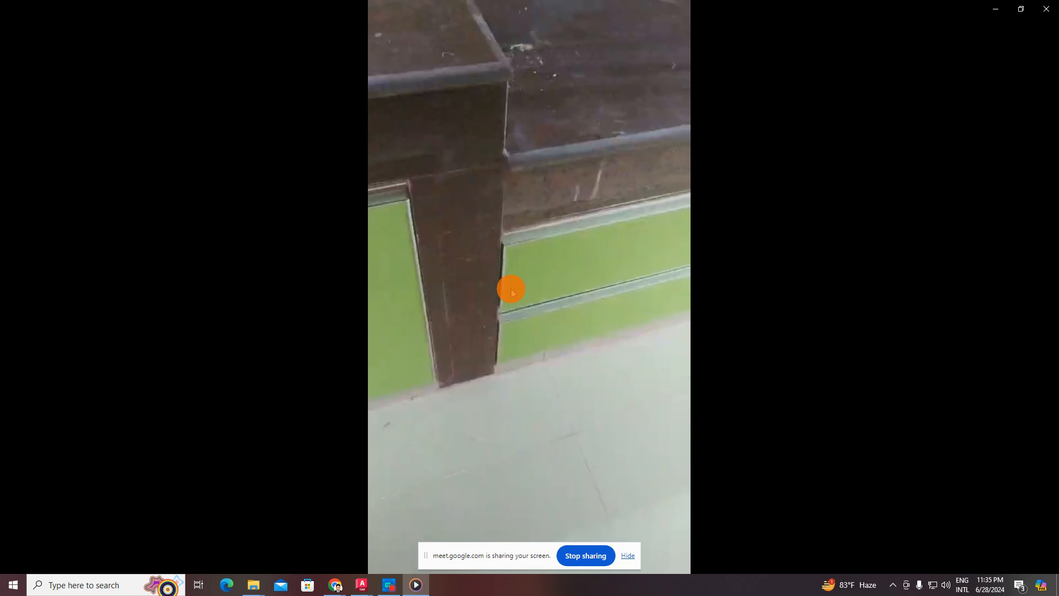
# - Mute the kitchen cabinet video, review it by moving along its timeline, and return to the AutoCAD drawing
pyautogui.click(974, 551)
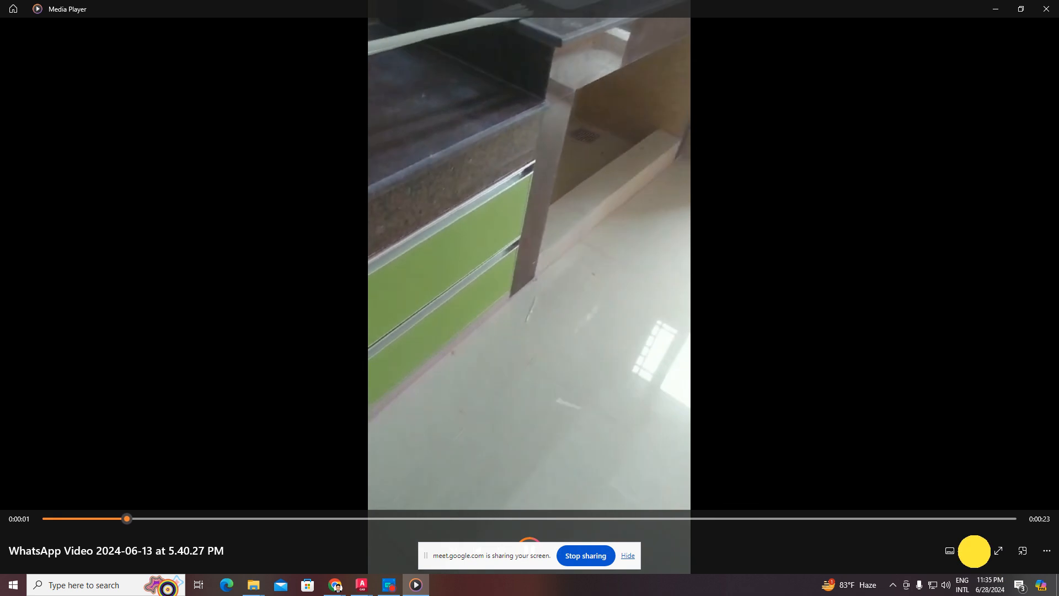
pyautogui.moveTo(1021, 523); pyautogui.dragTo(704, 503)
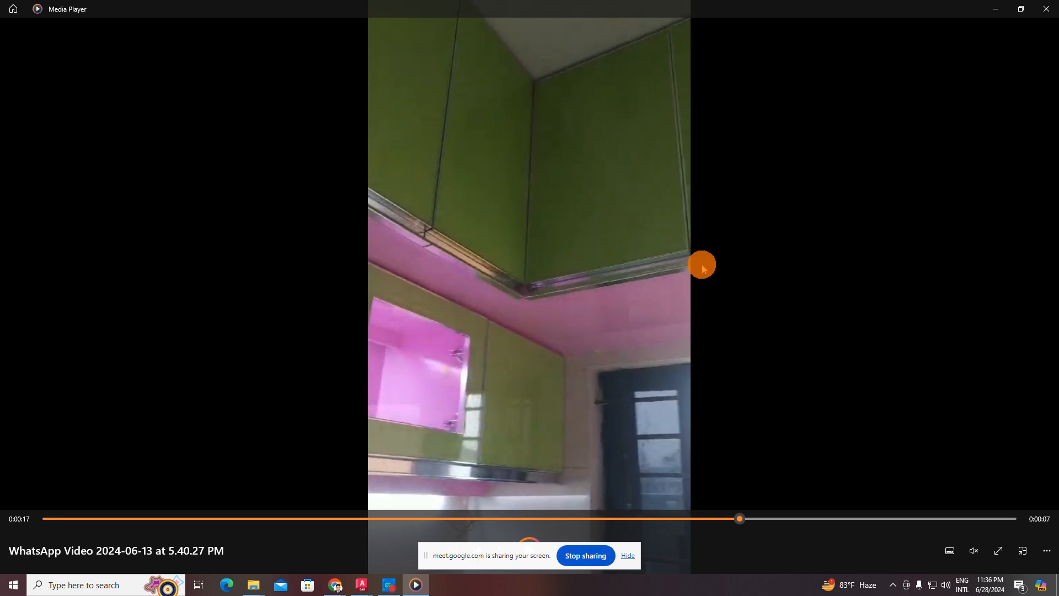
pyautogui.click(986, 9)
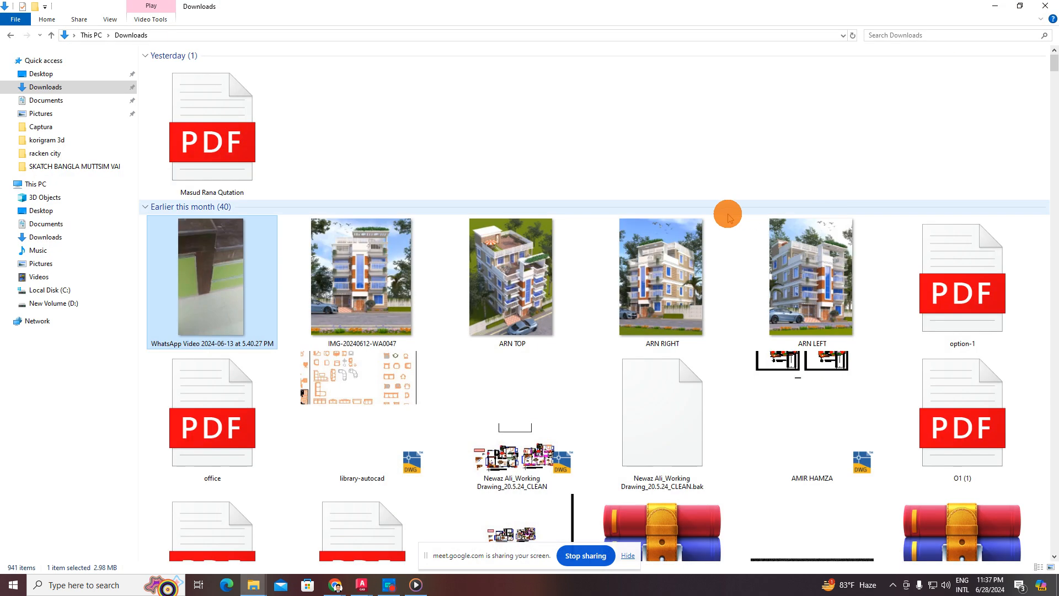
pyautogui.click(1000, 10)
# - Examine the sheet of furniture elevations, from the shoe cabinet drawings to the folding door with louver partition
pyautogui.scroll(-3, 607, 270)
pyautogui.scroll(8, 596, 269)
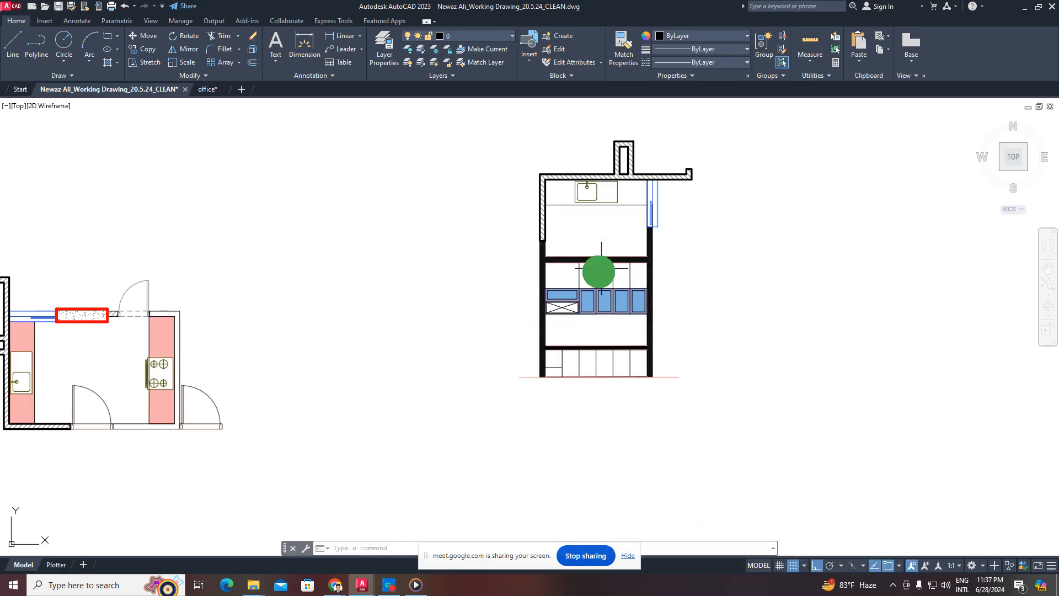
pyautogui.scroll(-3, 480, 260)
pyautogui.click(435, 148)
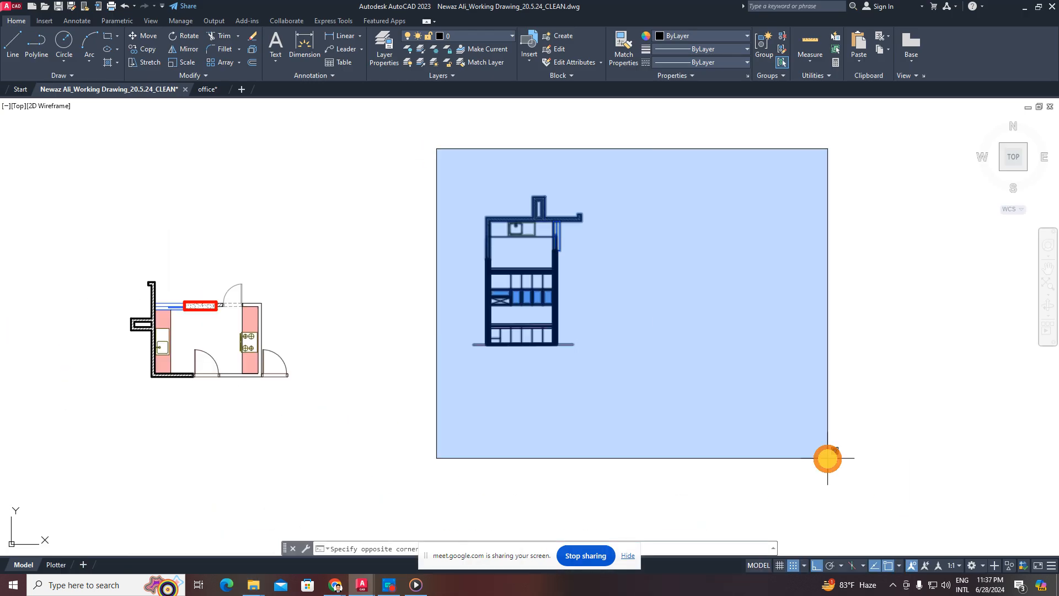
pyautogui.press('Escape')
pyautogui.scroll(-5, 558, 376)
pyautogui.moveTo(617, 392); pyautogui.dragTo(578, 232, button='middle')
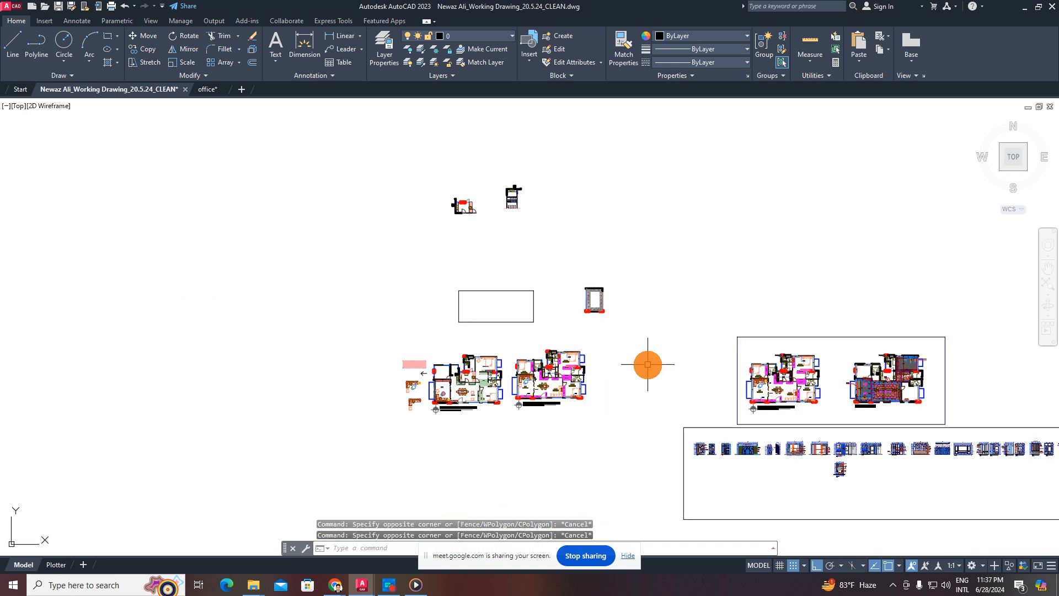
pyautogui.scroll(5, 648, 364)
pyautogui.moveTo(982, 454); pyautogui.dragTo(593, 278, button='middle')
pyautogui.scroll(1, 591, 279)
pyautogui.scroll(-1, 585, 265)
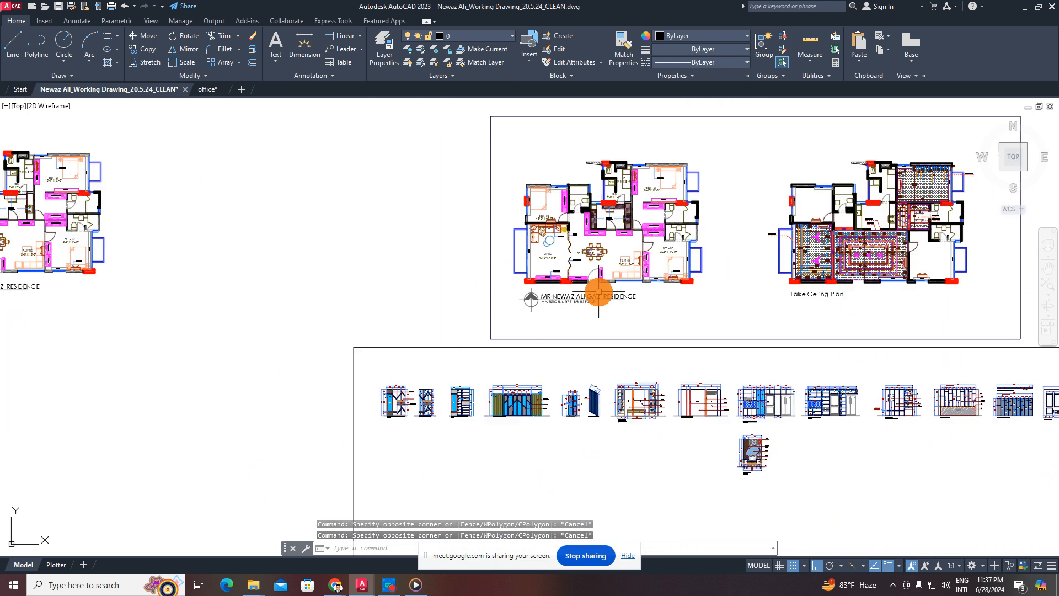
pyautogui.moveTo(393, 402); pyautogui.dragTo(379, 350, button='middle')
pyautogui.scroll(4, 523, 366)
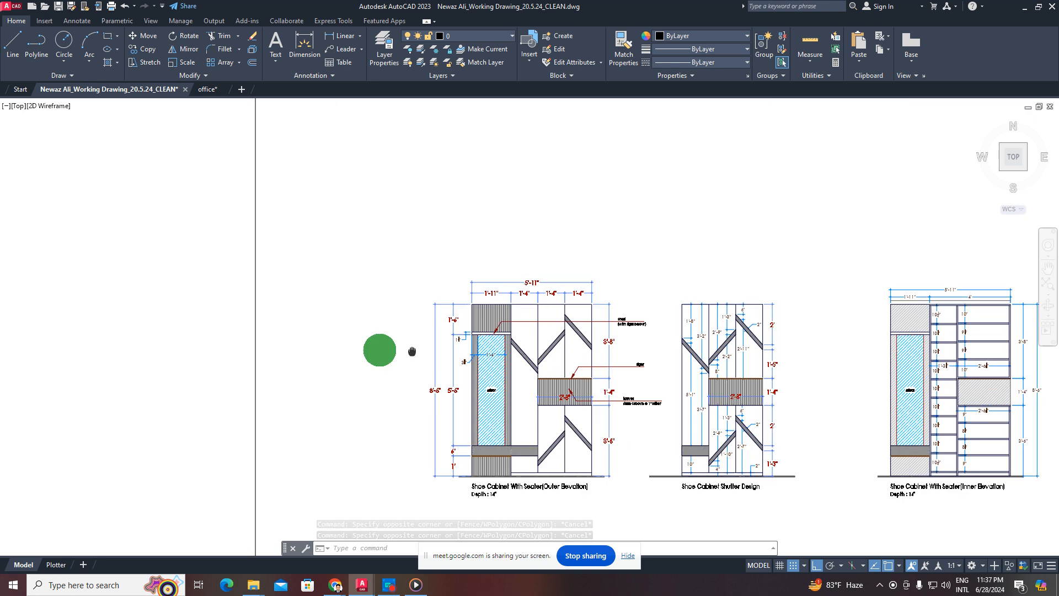
pyautogui.scroll(-4, 827, 377)
pyautogui.moveTo(827, 377); pyautogui.dragTo(575, 349, button='middle')
pyautogui.scroll(5, 575, 349)
pyautogui.moveTo(445, 398); pyautogui.dragTo(945, 449, button='middle')
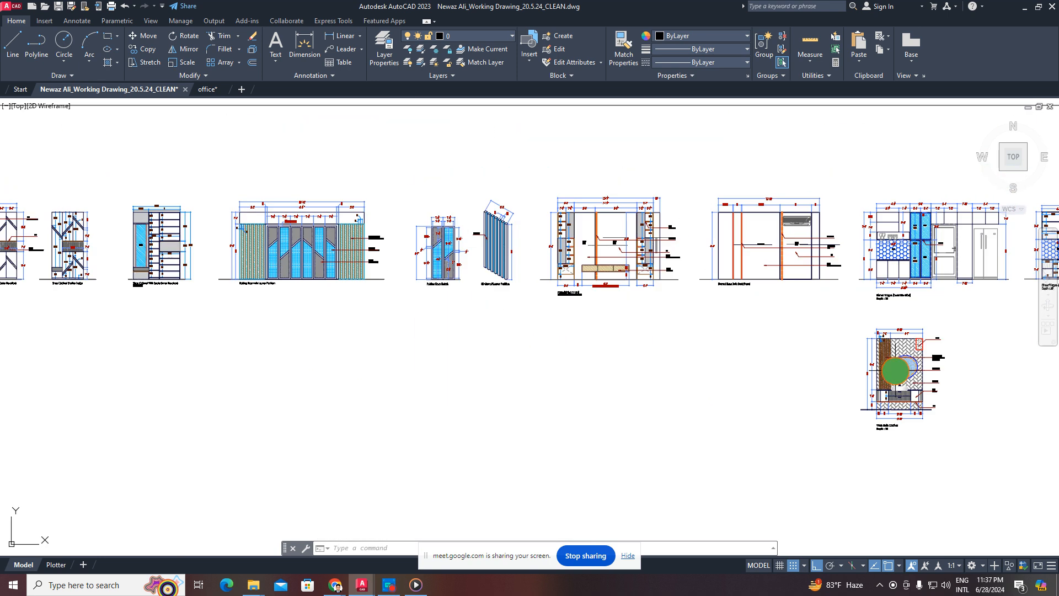
pyautogui.scroll(3, 422, 254)
pyautogui.moveTo(422, 253); pyautogui.dragTo(651, 310, button='middle')
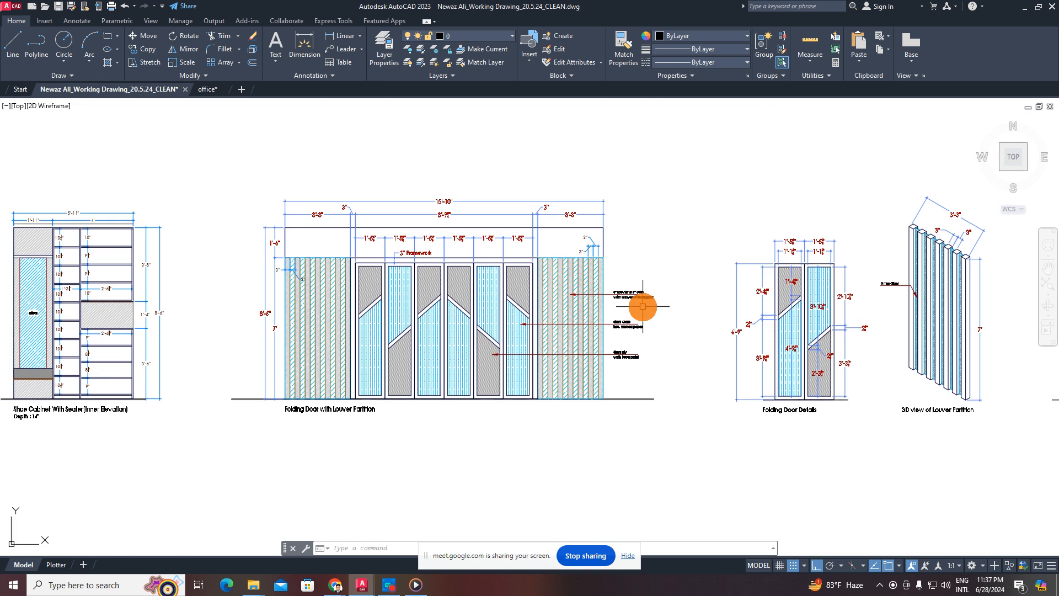
# - Examine the remaining cabinet elevations along the row up to the Bed-3 cloth cabinet interior and shutter dimensions
pyautogui.scroll(-5, 643, 306)
pyautogui.scroll(-2, 647, 320)
pyautogui.moveTo(783, 338); pyautogui.dragTo(369, 320, button='middle')
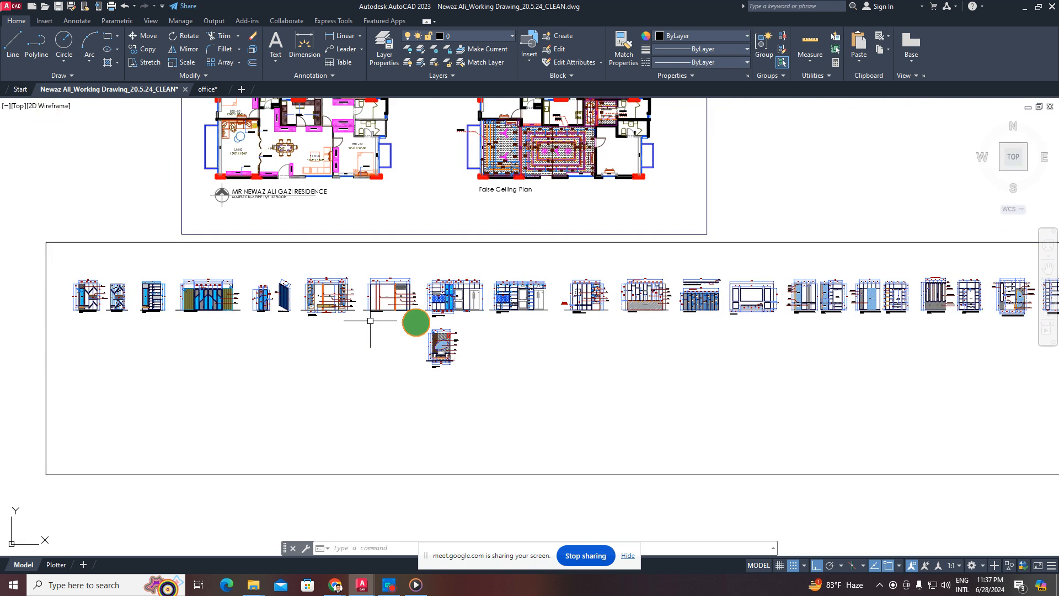
pyautogui.moveTo(677, 289)
pyautogui.mouseDown(button='middle')
pyautogui.moveTo(388, 329)
pyautogui.moveTo(292, 323)
pyautogui.mouseUp(button='middle')
pyautogui.scroll(4, 642, 359)
pyautogui.moveTo(642, 359); pyautogui.dragTo(295, 369, button='middle')
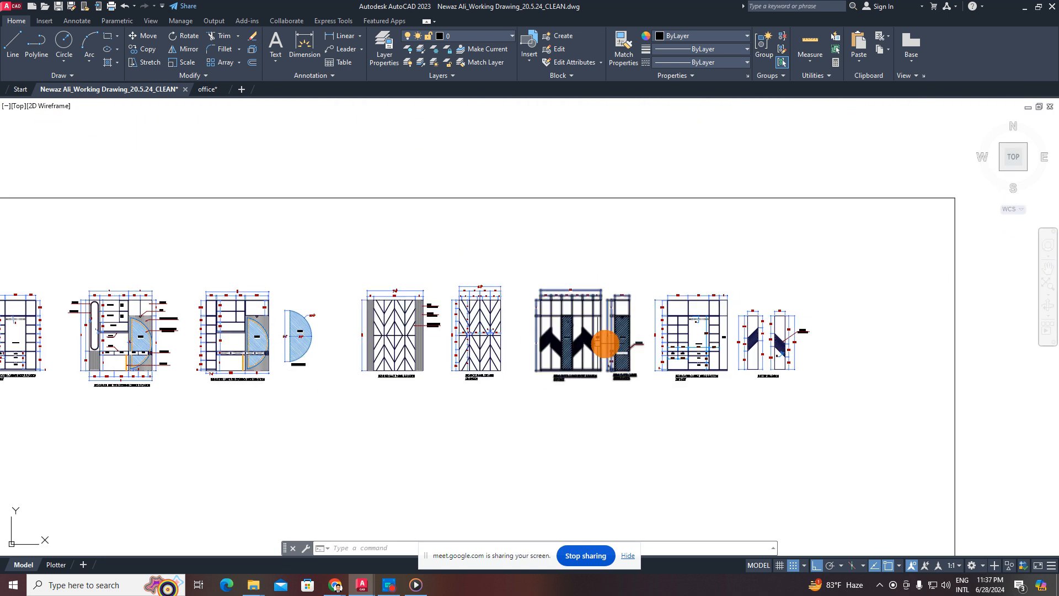
pyautogui.scroll(4, 720, 330)
pyautogui.moveTo(817, 360); pyautogui.dragTo(426, 334, button='middle')
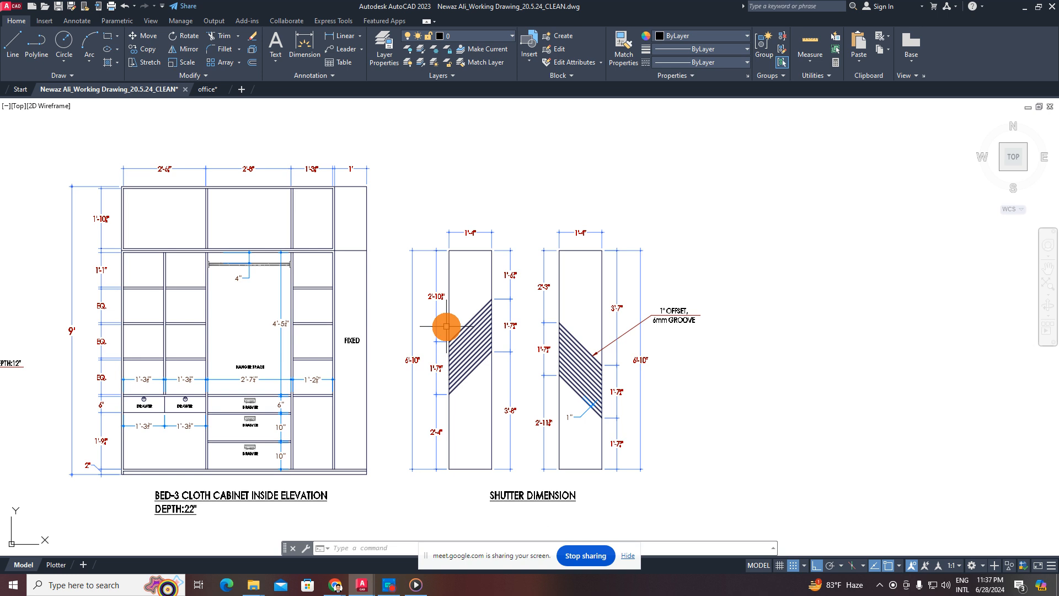
# - Examine the kitchen and surrounding rooms in the furniture floor plan
pyautogui.scroll(-2, 447, 326)
pyautogui.moveTo(225, 267)
pyautogui.mouseDown(button='middle')
pyautogui.moveTo(600, 306)
pyautogui.moveTo(927, 449)
pyautogui.mouseUp(button='middle')
pyautogui.scroll(-4, 600, 307)
pyautogui.moveTo(310, 331); pyautogui.dragTo(839, 406, button='middle')
pyautogui.scroll(-1, 840, 407)
pyautogui.scroll(2, 806, 396)
pyautogui.moveTo(319, 354)
pyautogui.mouseDown(button='middle')
pyautogui.moveTo(806, 396)
pyautogui.moveTo(553, 316)
pyautogui.moveTo(611, 383)
pyautogui.mouseUp(button='middle')
pyautogui.scroll(3, 568, 333)
pyautogui.moveTo(474, 350); pyautogui.dragTo(443, 246, button='middle')
pyautogui.scroll(-2, 532, 336)
pyautogui.scroll(4, 535, 359)
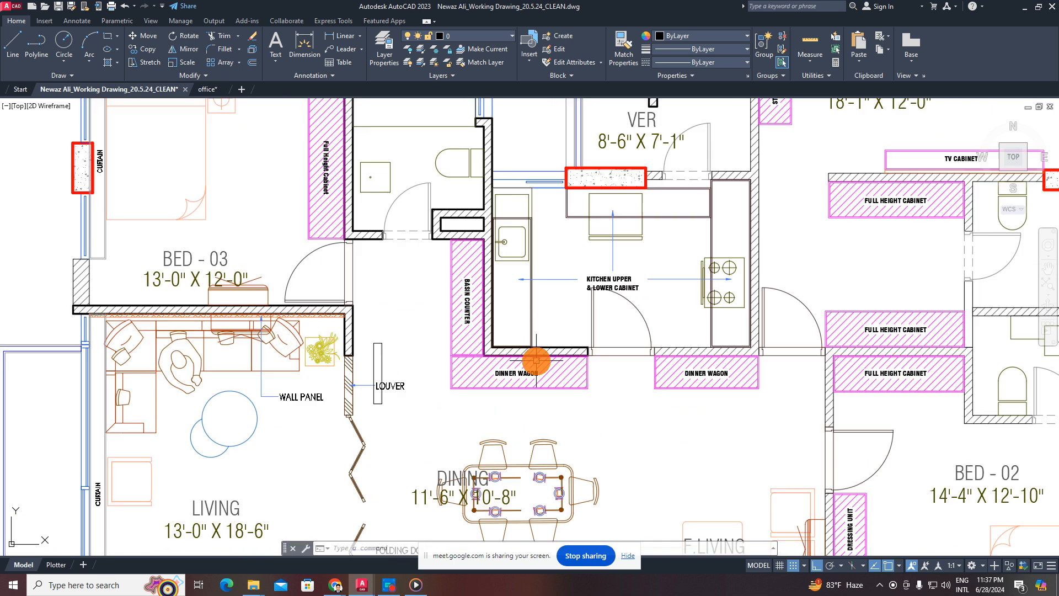
# - Copy the full height cabinet from Bed-03 in the floor plan and paste it in an empty area
pyautogui.scroll(-4, 507, 289)
pyautogui.scroll(2, 428, 248)
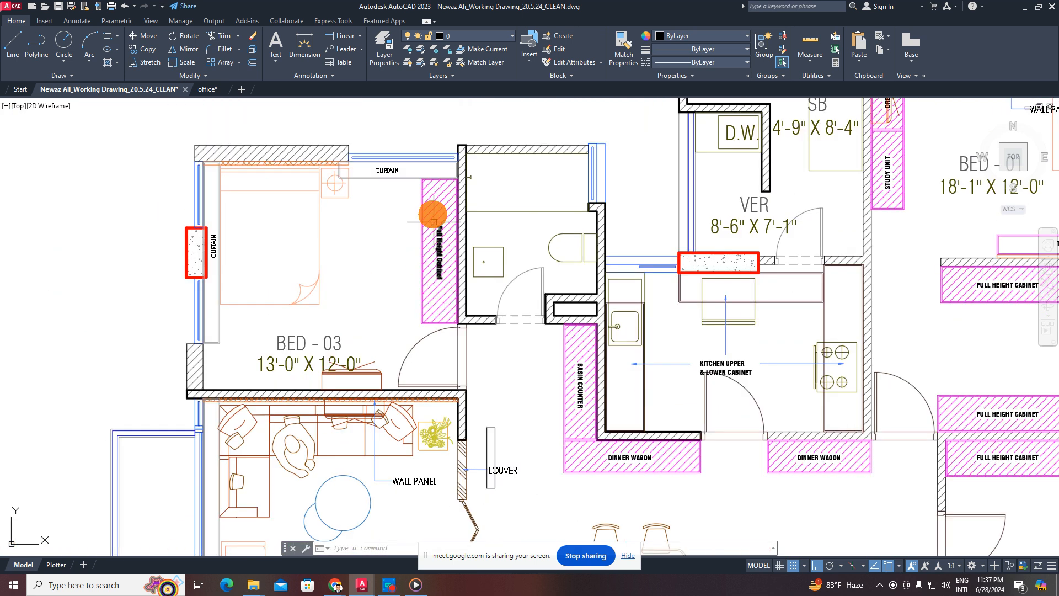
pyautogui.click(418, 166)
pyautogui.click(512, 363)
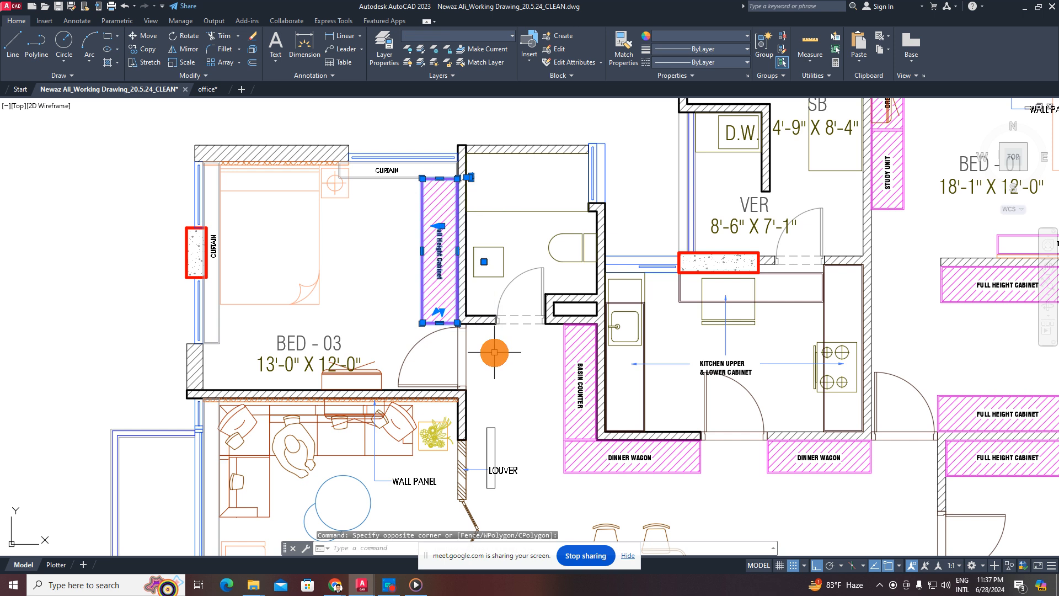
pyautogui.hotkey('ctrl', 'c')
pyautogui.hotkey('ctrl', 'v')
pyautogui.scroll(-6, 485, 340)
pyautogui.moveTo(807, 301); pyautogui.dragTo(556, 342, button='middle')
pyautogui.scroll(4, 489, 300)
pyautogui.click(486, 286)
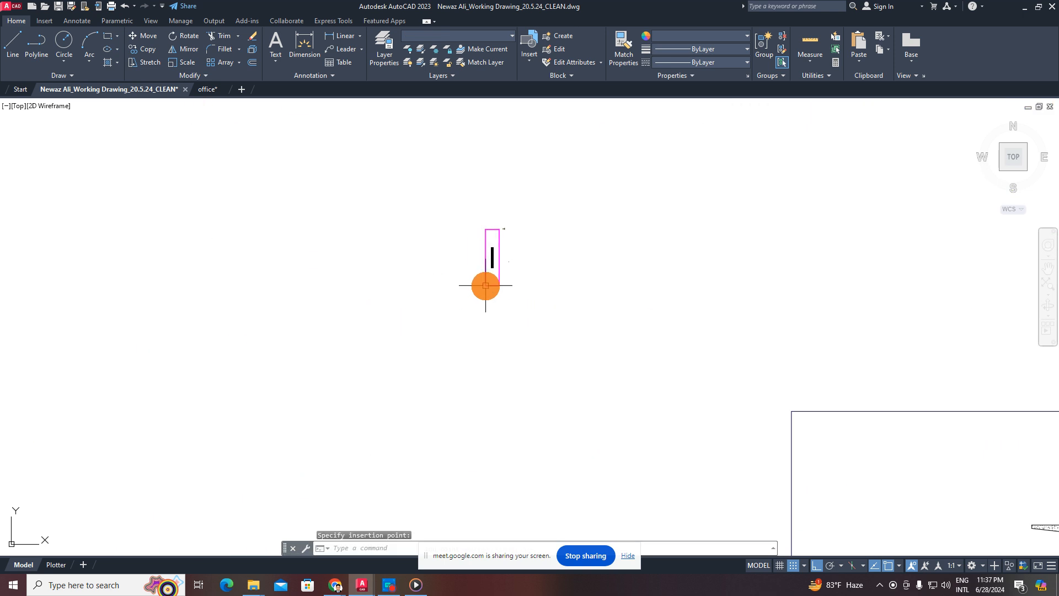
pyautogui.press('Escape')
# - Rotate the pasted full height cabinet by 90° so that its plan lies horizontally
pyautogui.click(526, 215)
pyautogui.click(430, 336)
pyautogui.moveTo(504, 320); pyautogui.dragTo(583, 326, button='middle')
pyautogui.write('ro')
pyautogui.press('space')
pyautogui.click(531, 308)
pyautogui.click(537, 218)
pyautogui.scroll(4, 509, 357)
pyautogui.press('Escape')
pyautogui.press('Escape')
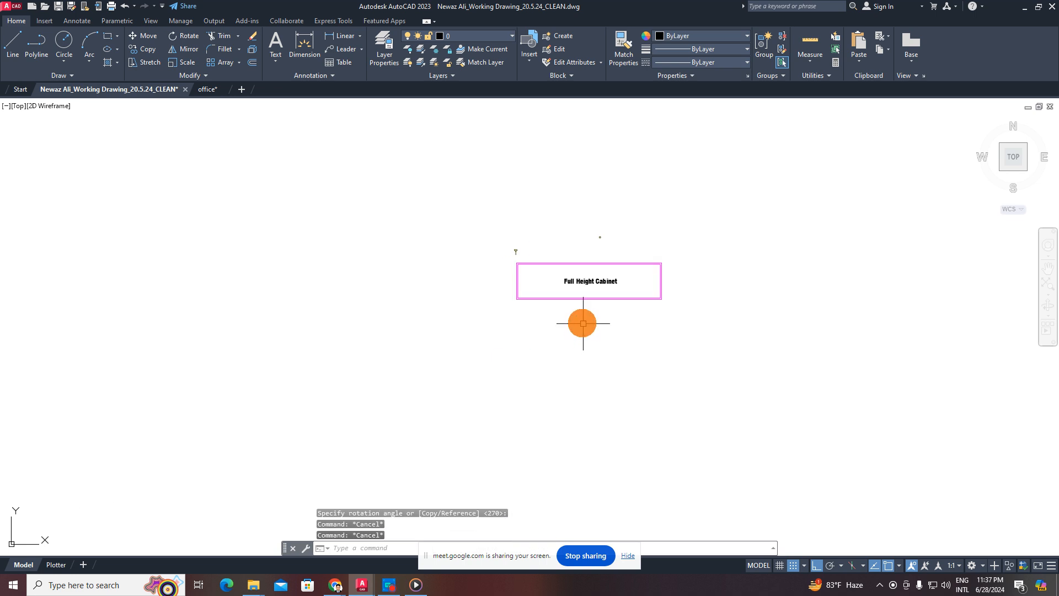
# - Draw a vertical projection line down from the lower-left corner of the cabinet plan
pyautogui.write('l')
pyautogui.press('space')
pyautogui.click(511, 300)
pyautogui.scroll(-1, 523, 356)
pyautogui.moveTo(523, 356); pyautogui.dragTo(520, 166, button='middle')
pyautogui.click(549, 440)
pyautogui.press('Escape')
# - Draw a second vertical projection line down from the lower-right corner of the cabinet plan
pyautogui.write('l')
pyautogui.press('space')
pyautogui.click(600, 141)
pyautogui.click(633, 423)
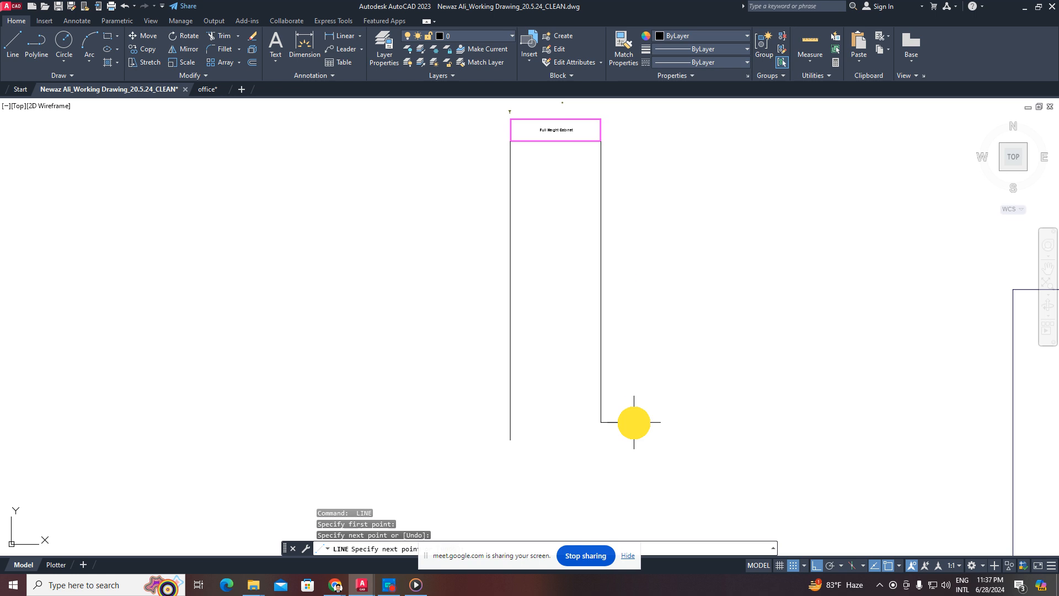
pyautogui.press('Escape')
pyautogui.moveTo(539, 364); pyautogui.dragTo(531, 416, button='middle')
# - Draw a horizontal base line crossing both projection lines below the cabinet plan
pyautogui.press('Escape')
pyautogui.write('l')
pyautogui.press('space')
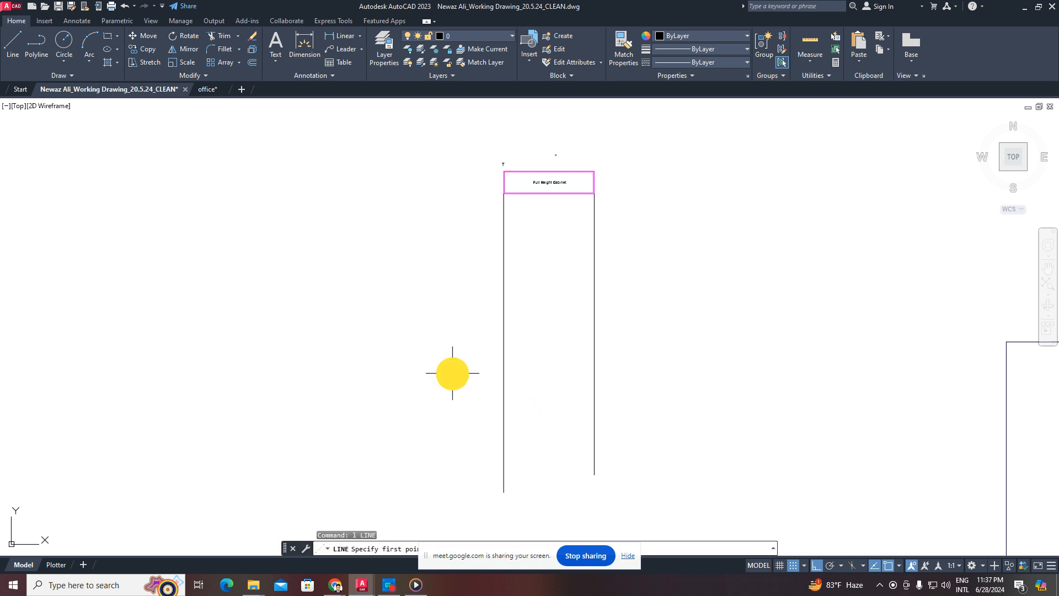
pyautogui.click(452, 373)
pyautogui.click(818, 386)
pyautogui.press('Escape')
# - Offset the horizontal base line 10' upward to mark the elevation's top
pyautogui.write('o')
pyautogui.press('space')
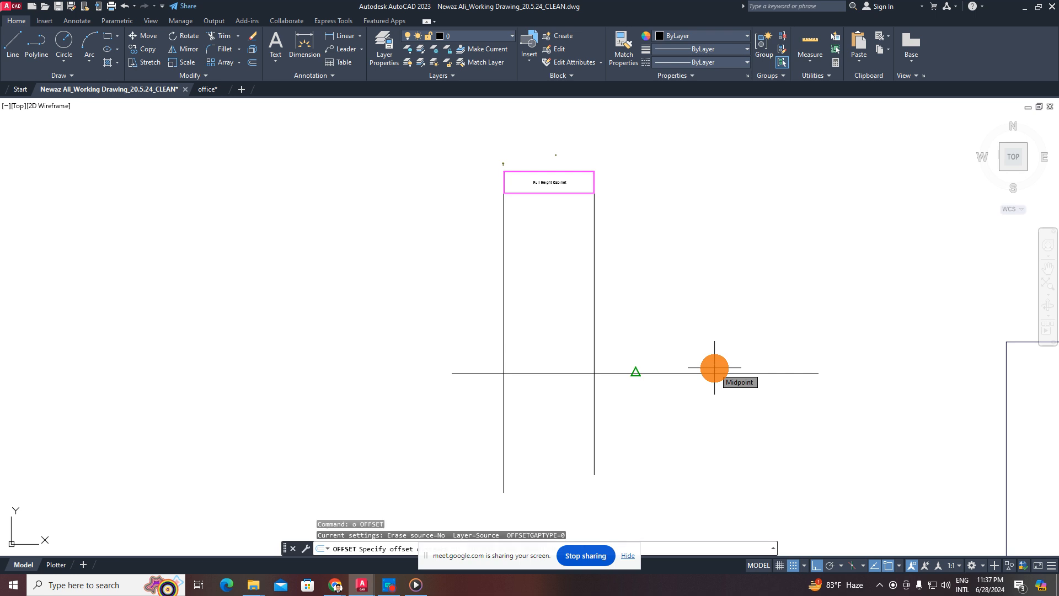
pyautogui.press('Return')
pyautogui.click(698, 372)
pyautogui.click(672, 241)
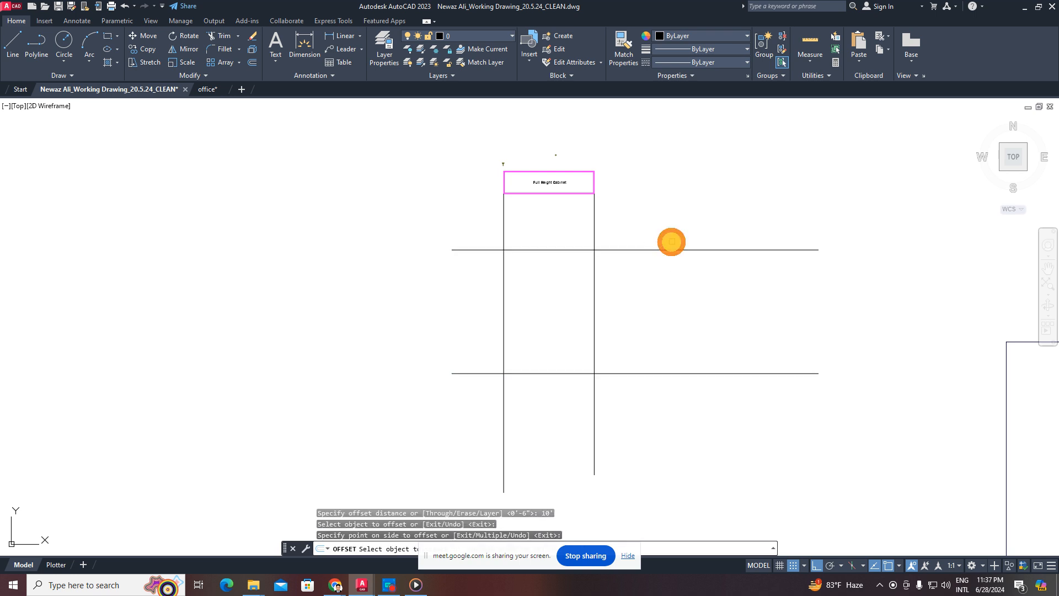
pyautogui.press('Escape')
pyautogui.press('Escape')
# - Trim the vertical projection lines above the upper horizontal line and below the base line
pyautogui.write('tr')
pyautogui.press('space')
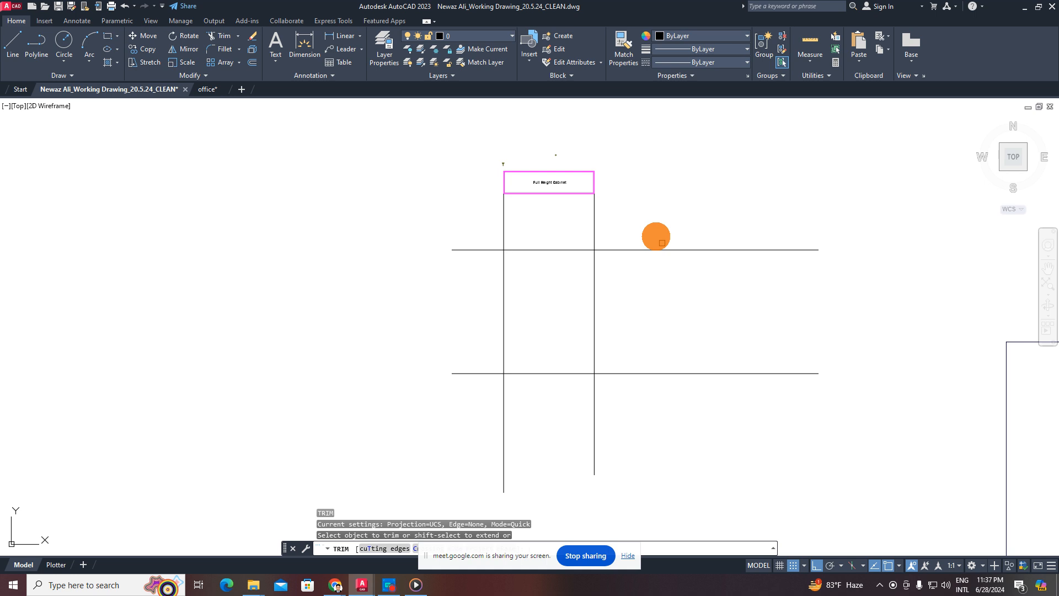
pyautogui.moveTo(655, 234); pyautogui.dragTo(485, 214)
pyautogui.moveTo(655, 450); pyautogui.dragTo(431, 425)
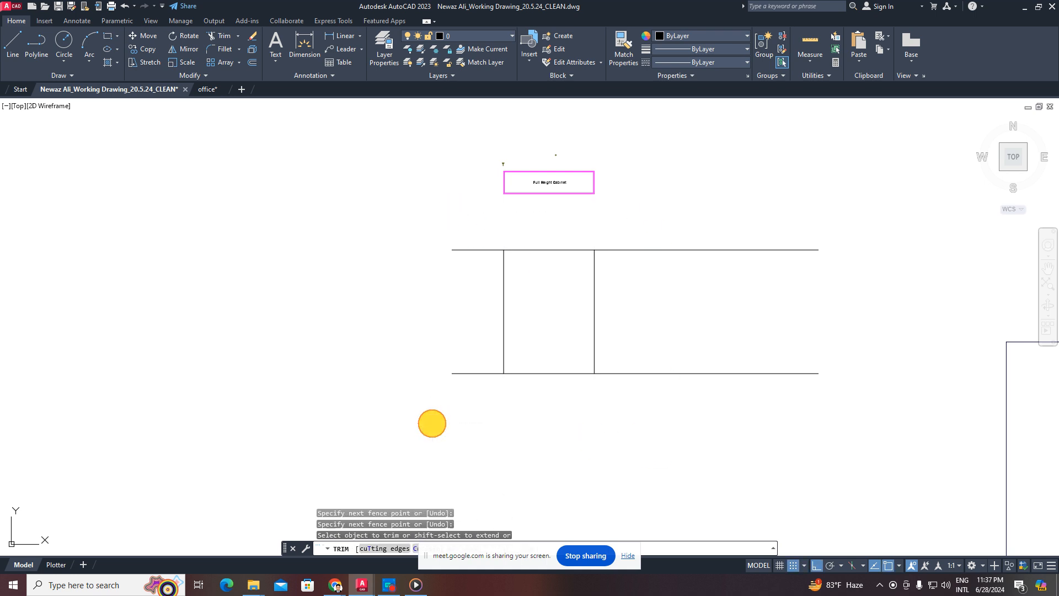
pyautogui.press('Escape')
pyautogui.press('Escape')
# - Trim the ends of both horizontal lines that overhang the right projection line
pyautogui.write('tr')
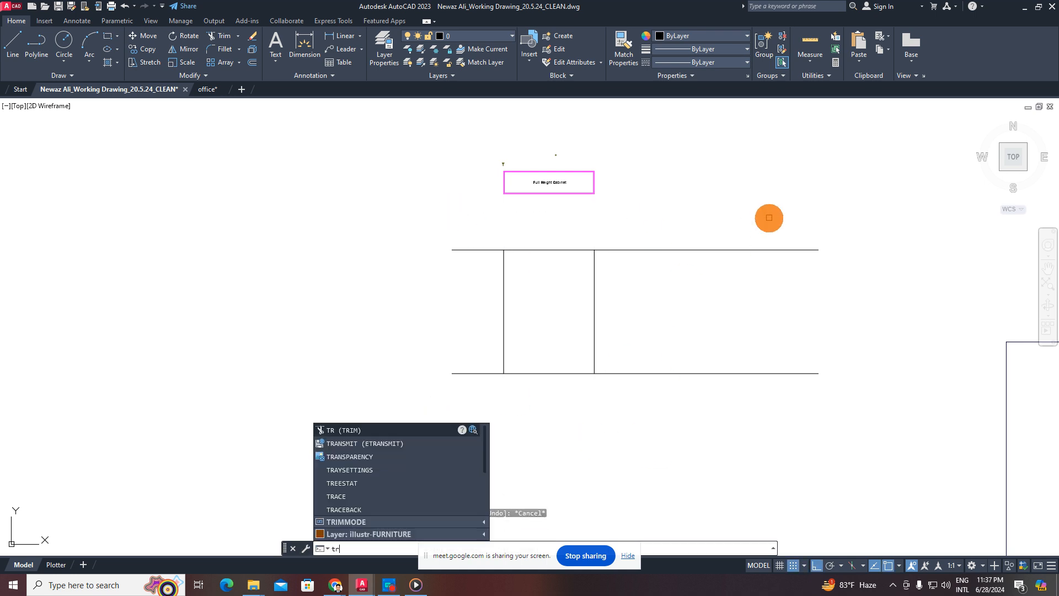
pyautogui.press('space')
pyautogui.moveTo(718, 219); pyautogui.dragTo(721, 415)
# - Switch to the office drawing and examine the furnished apartment floor plan on its title sheet
pyautogui.click(207, 89)
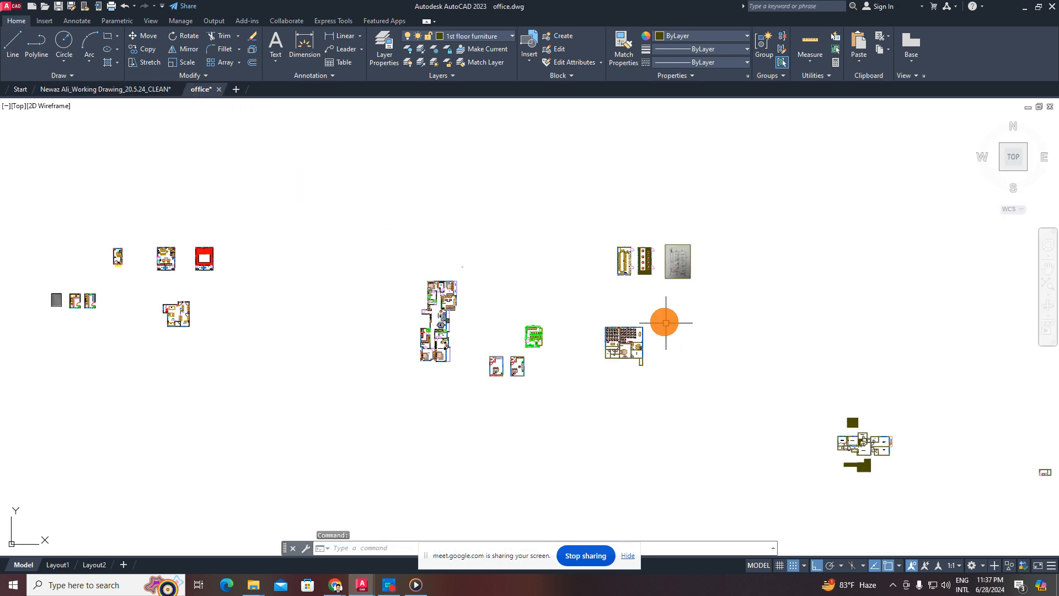
pyautogui.scroll(-2, 844, 388)
pyautogui.scroll(10, 915, 364)
pyautogui.scroll(1, 915, 363)
pyautogui.moveTo(877, 331); pyautogui.dragTo(698, 427, button='middle')
pyautogui.scroll(1, 679, 347)
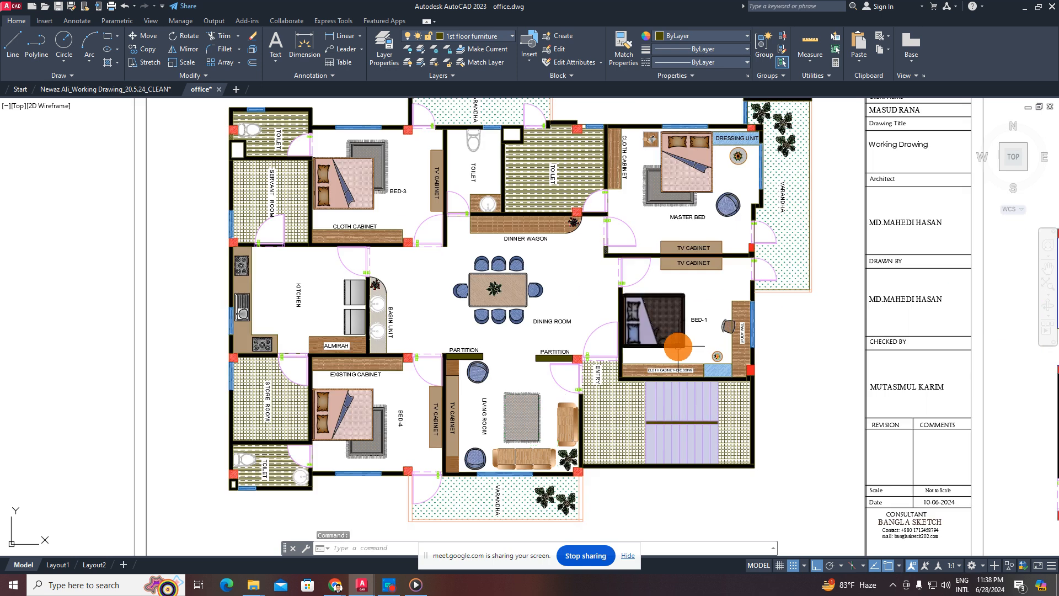
pyautogui.moveTo(592, 324); pyautogui.dragTo(591, 379, button='middle')
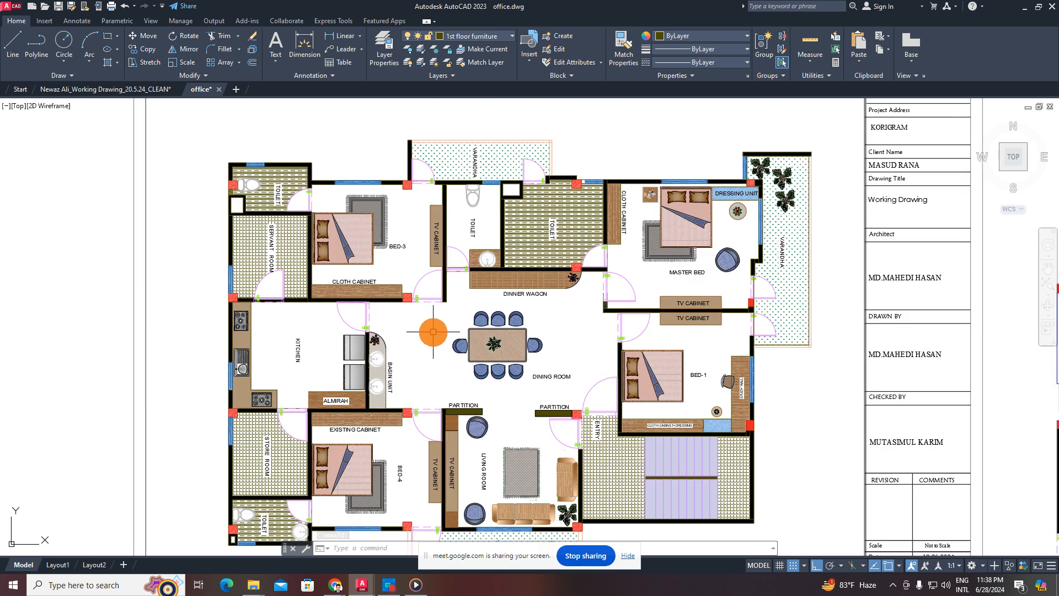
pyautogui.scroll(-4, 451, 322)
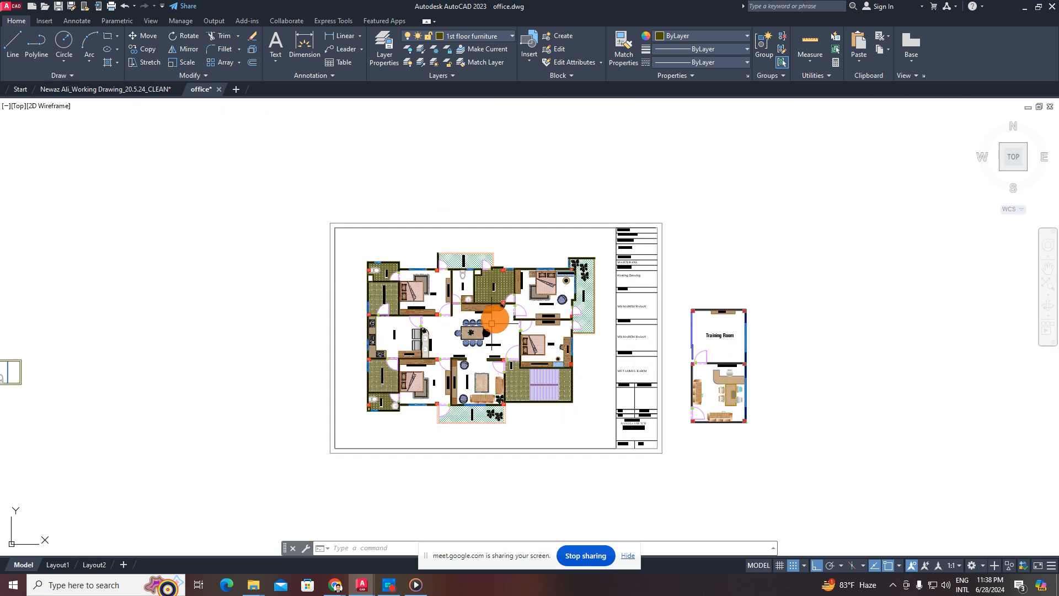
# - Examine the room and furniture layout of the apartment plan, including its cabinets and dinner wagon
pyautogui.scroll(2, 485, 307)
pyautogui.scroll(2, 381, 243)
pyautogui.scroll(-2, 492, 286)
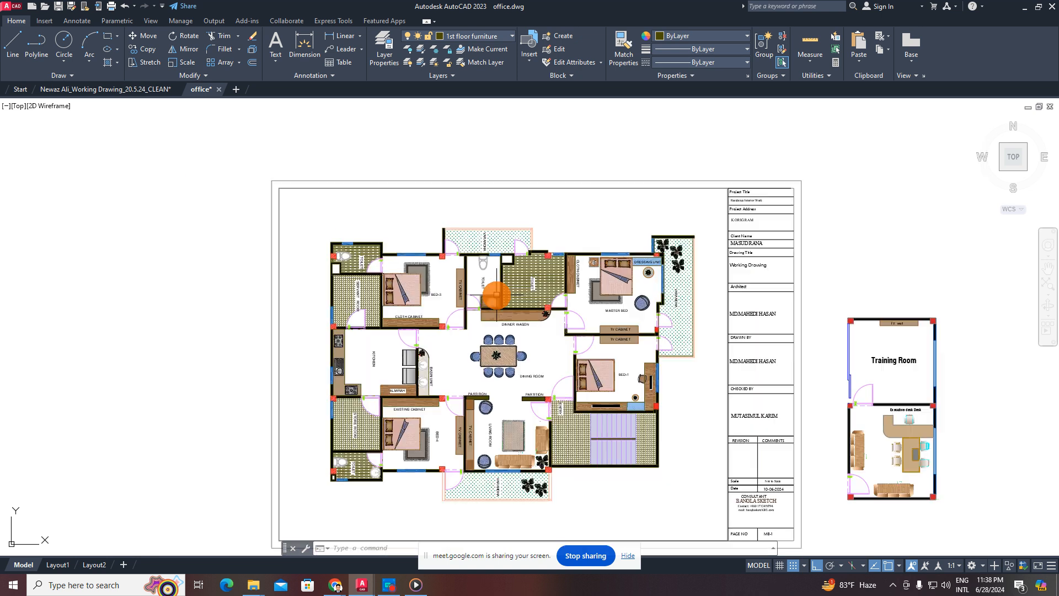
pyautogui.moveTo(503, 293); pyautogui.dragTo(515, 253, button='middle')
pyautogui.scroll(2, 504, 261)
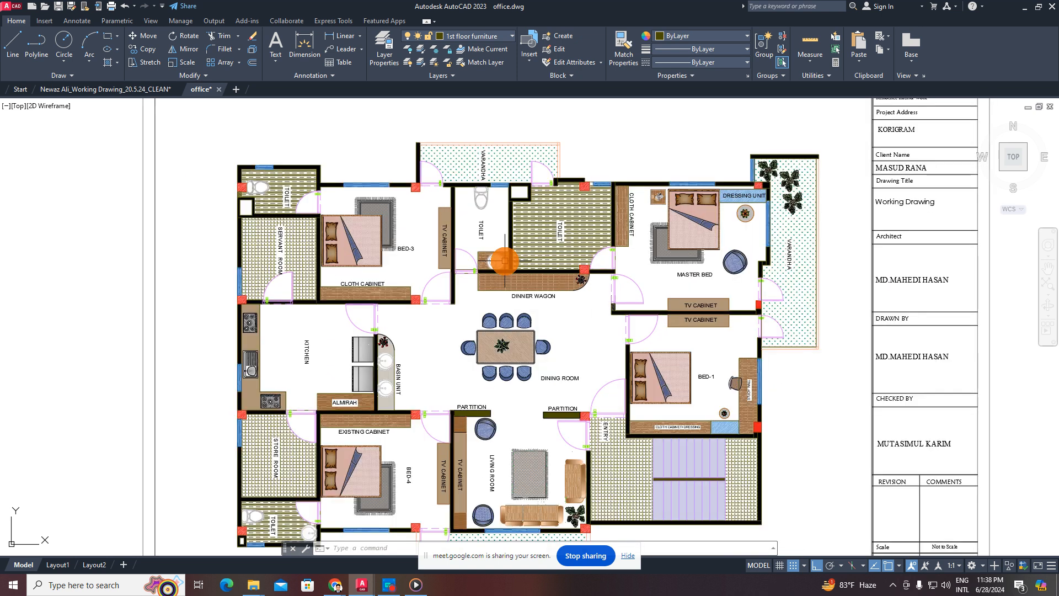
pyautogui.scroll(-2, 519, 291)
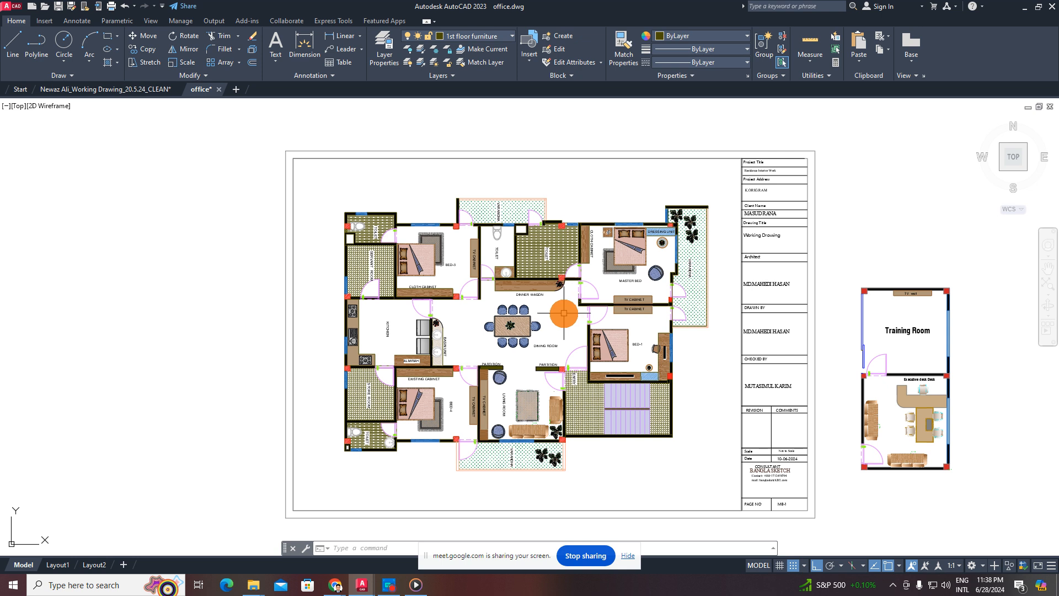
pyautogui.scroll(-1, 567, 364)
pyautogui.scroll(1, 566, 360)
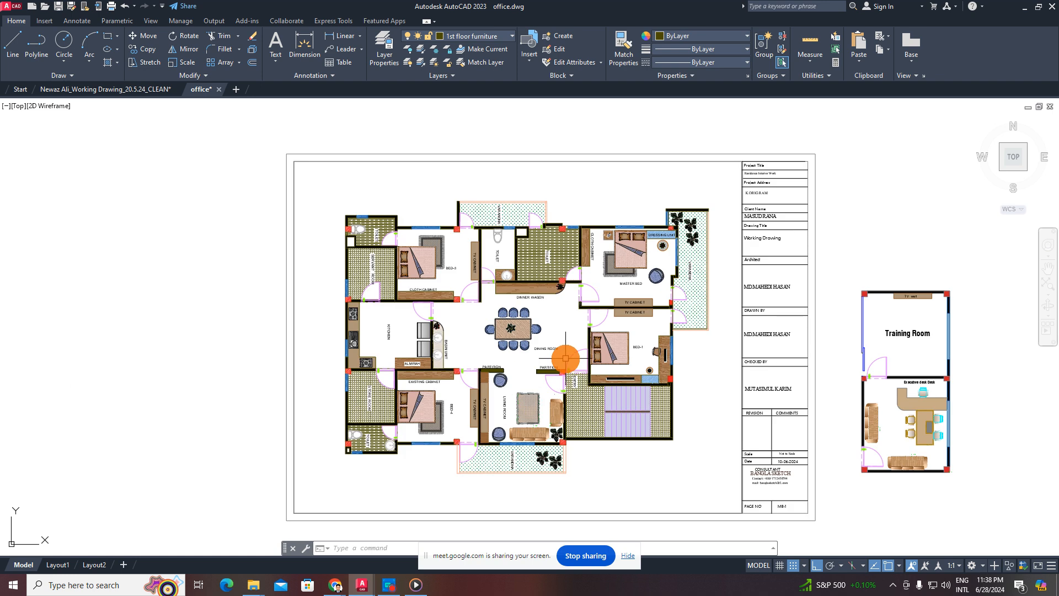
pyautogui.click(326, 194)
pyautogui.press('Escape')
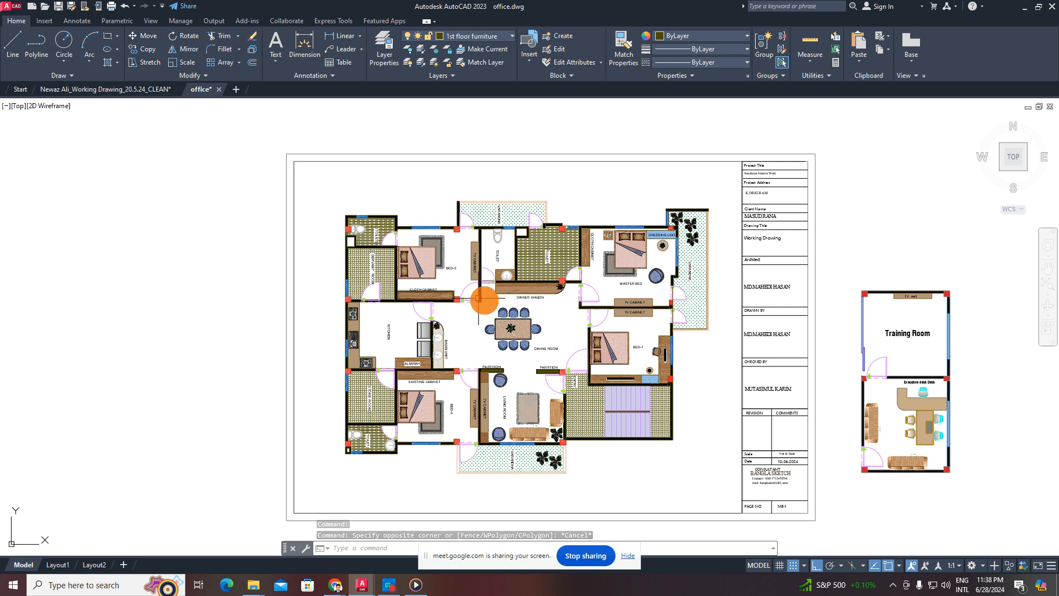
pyautogui.scroll(2, 486, 295)
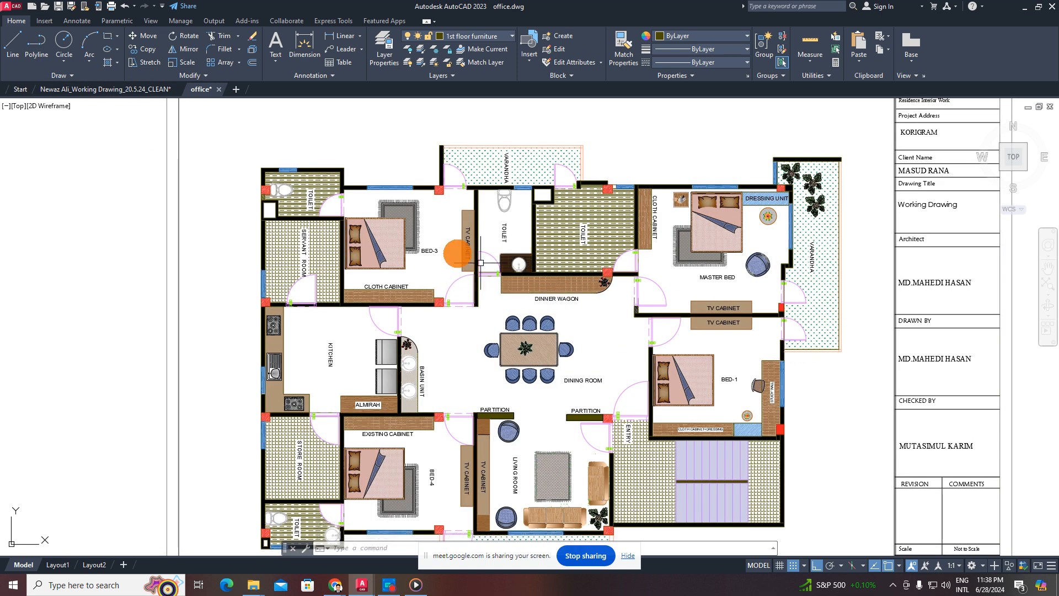
pyautogui.scroll(-2, 433, 243)
pyautogui.moveTo(536, 270); pyautogui.dragTo(510, 273, button='middle')
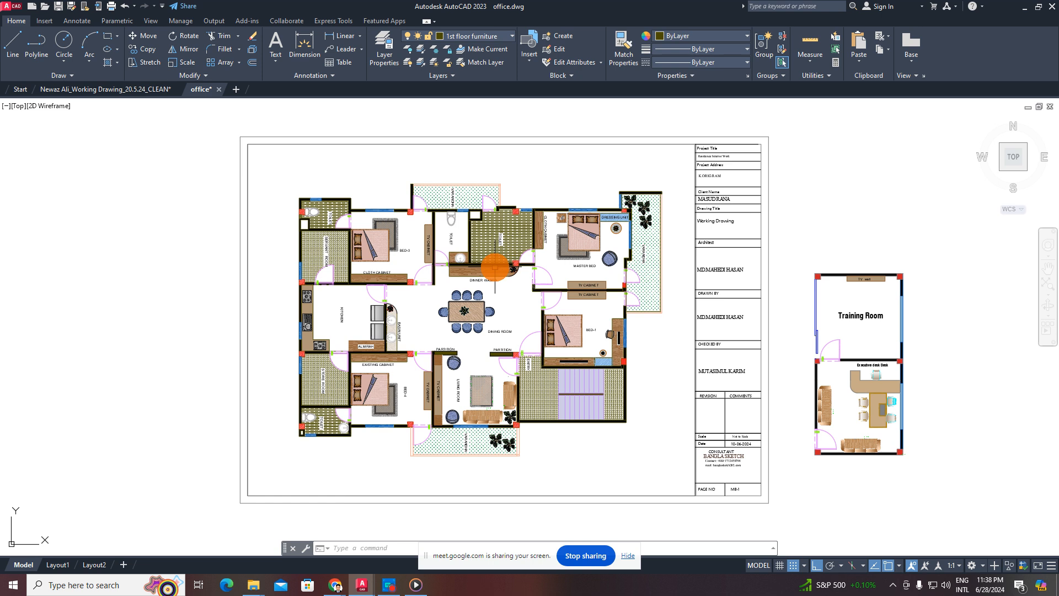
pyautogui.click(279, 162)
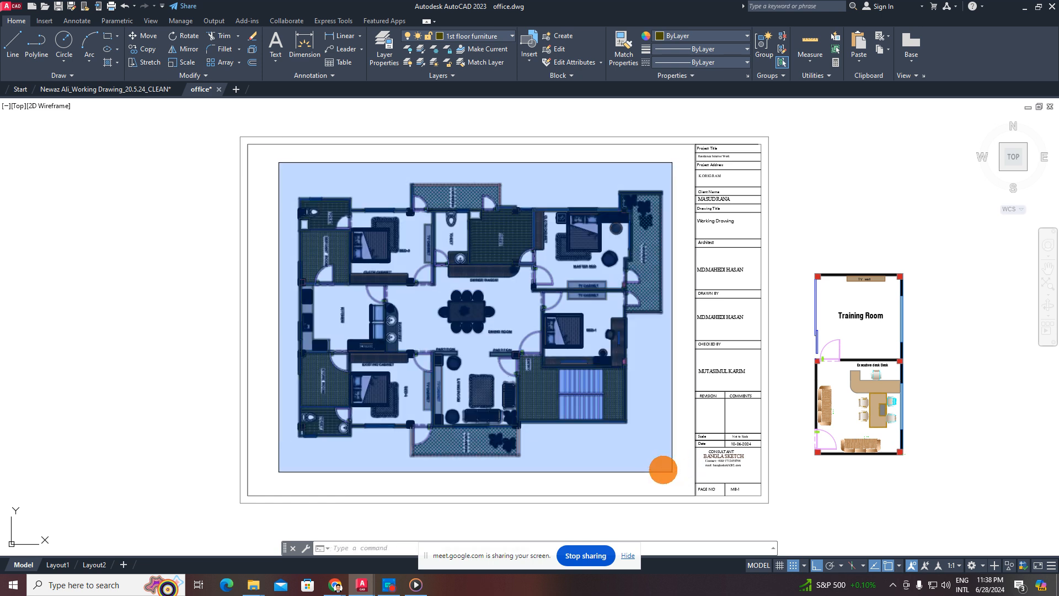
pyautogui.press('Escape')
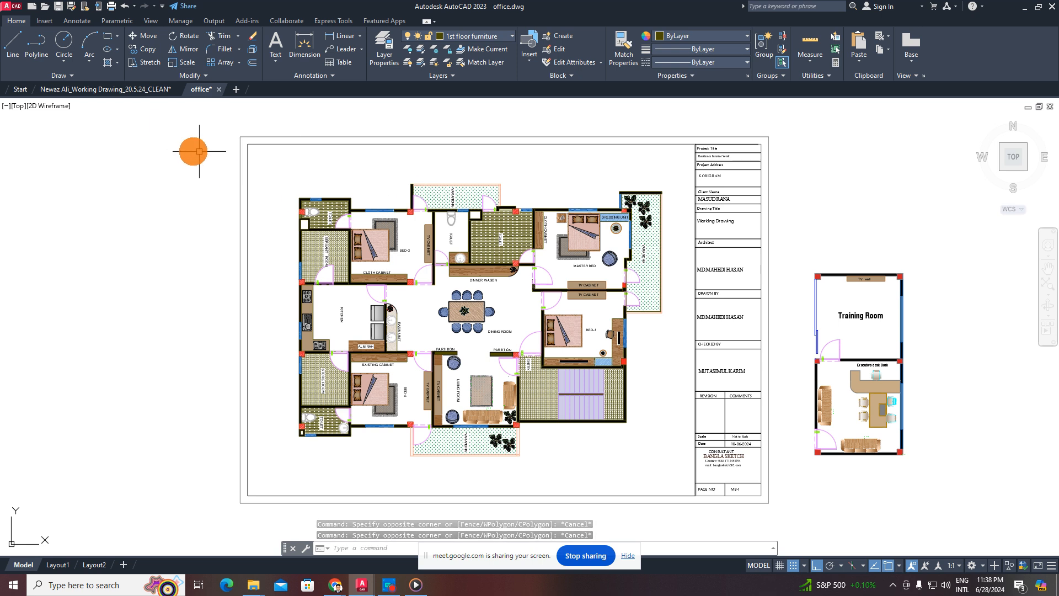
pyautogui.click(141, 90)
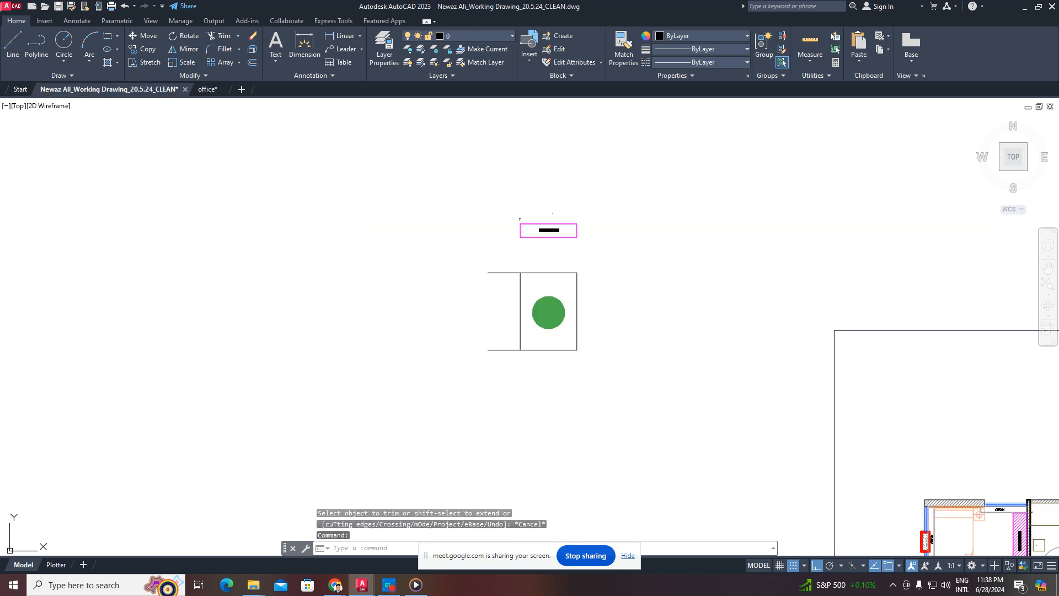
pyautogui.write('tr')
pyautogui.press('space')
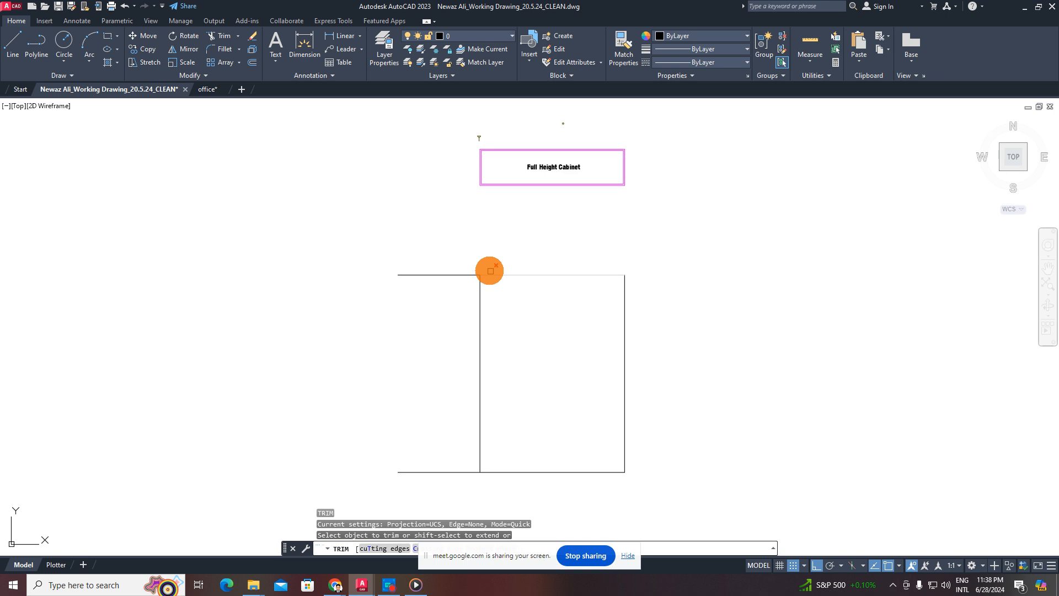
pyautogui.moveTo(447, 255); pyautogui.dragTo(459, 492)
pyautogui.press('Escape')
pyautogui.press('Escape')
pyautogui.moveTo(506, 423); pyautogui.dragTo(477, 419, button='middle')
pyautogui.press('Escape')
pyautogui.press('Escape')
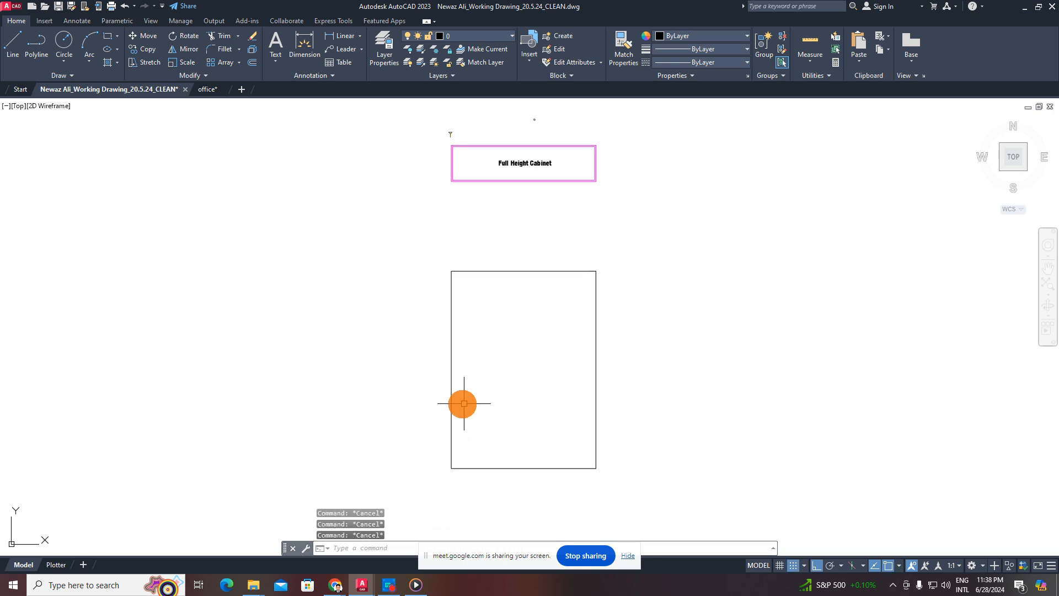
pyautogui.click(707, 366)
pyautogui.click(331, 364)
pyautogui.press('Escape')
pyautogui.click(652, 266)
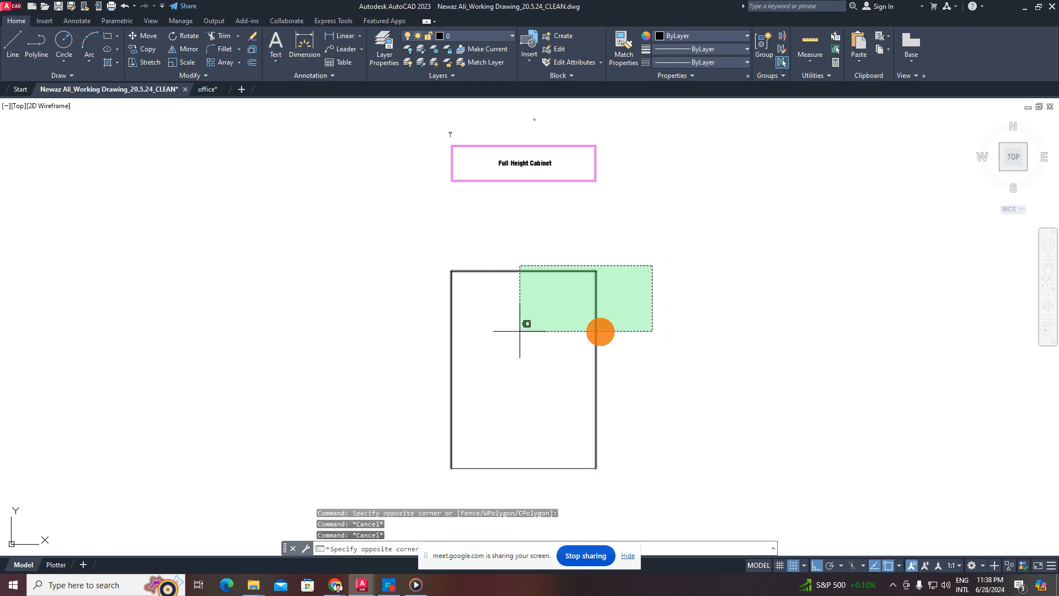
pyautogui.press('Escape')
pyautogui.click(623, 345)
pyautogui.click(436, 384)
pyautogui.click(596, 271)
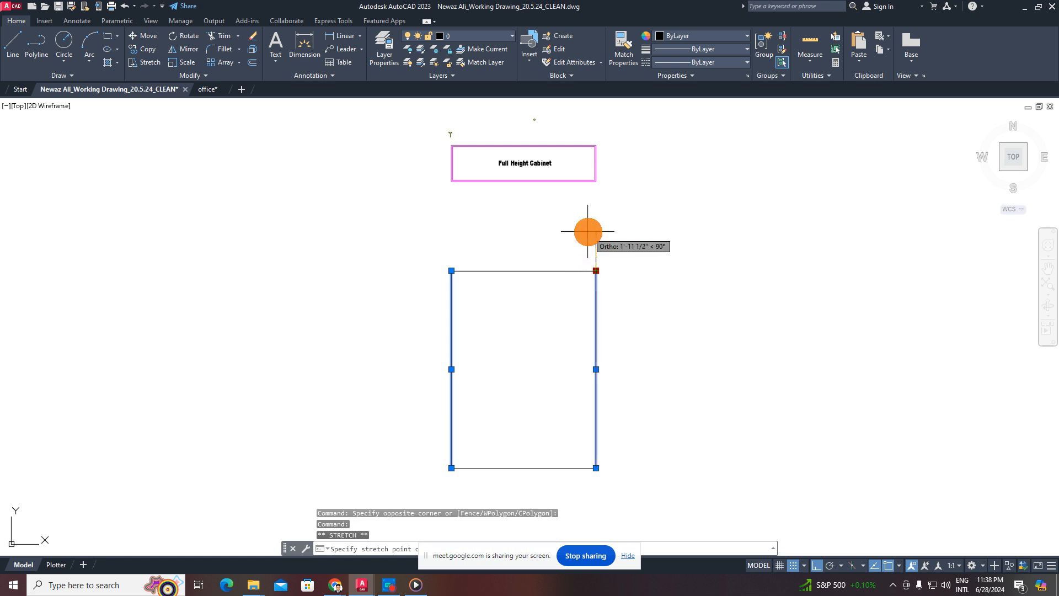
pyautogui.press('Escape')
pyautogui.press('Escape')
pyautogui.click(650, 298)
pyautogui.click(433, 348)
pyautogui.press('Escape')
pyautogui.press('Escape')
pyautogui.scroll(-4, 594, 298)
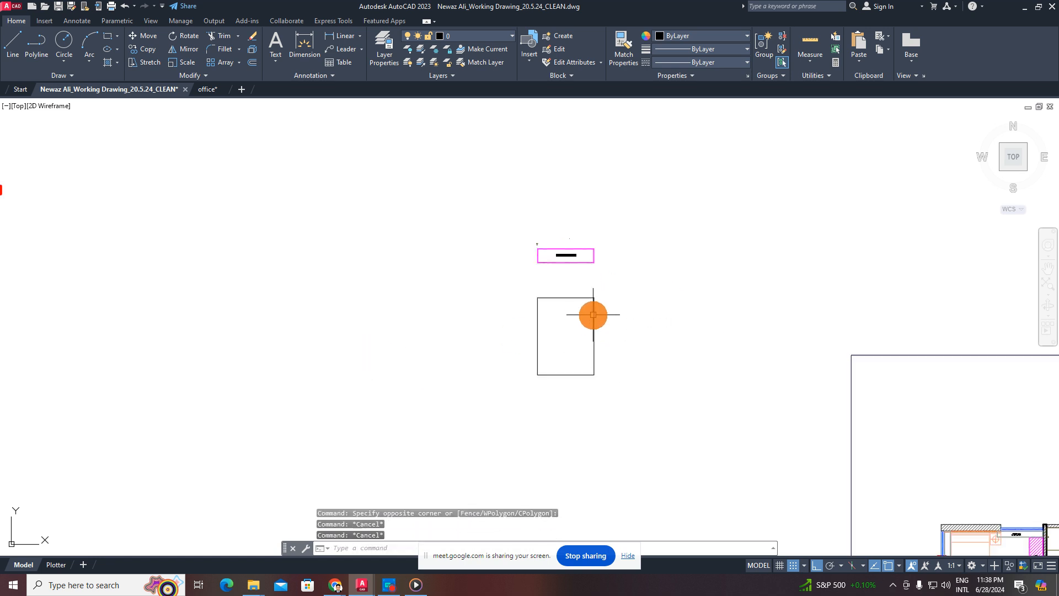
pyautogui.scroll(2, 585, 326)
pyautogui.press('Escape')
pyautogui.click(624, 205)
pyautogui.press('Escape')
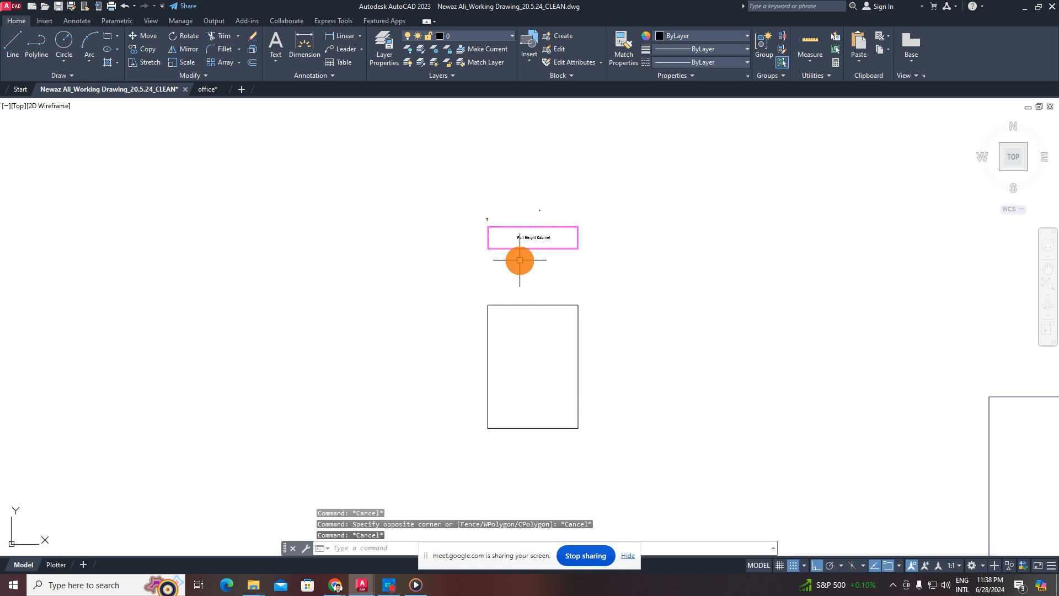
pyautogui.press('Escape')
pyautogui.press('Escape')
# - Move the Full Height Cabinet plan with its label about 2'-5 1/2" straight down, closer to the elevation outline
pyautogui.click(613, 223)
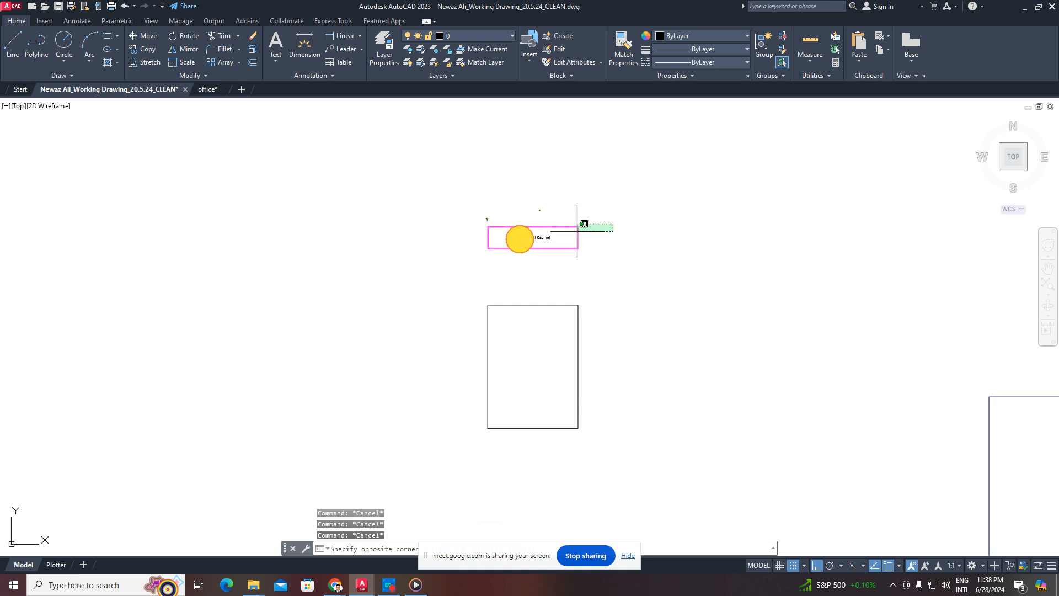
pyautogui.click(349, 252)
pyautogui.write('m')
pyautogui.press('space')
pyautogui.click(723, 273)
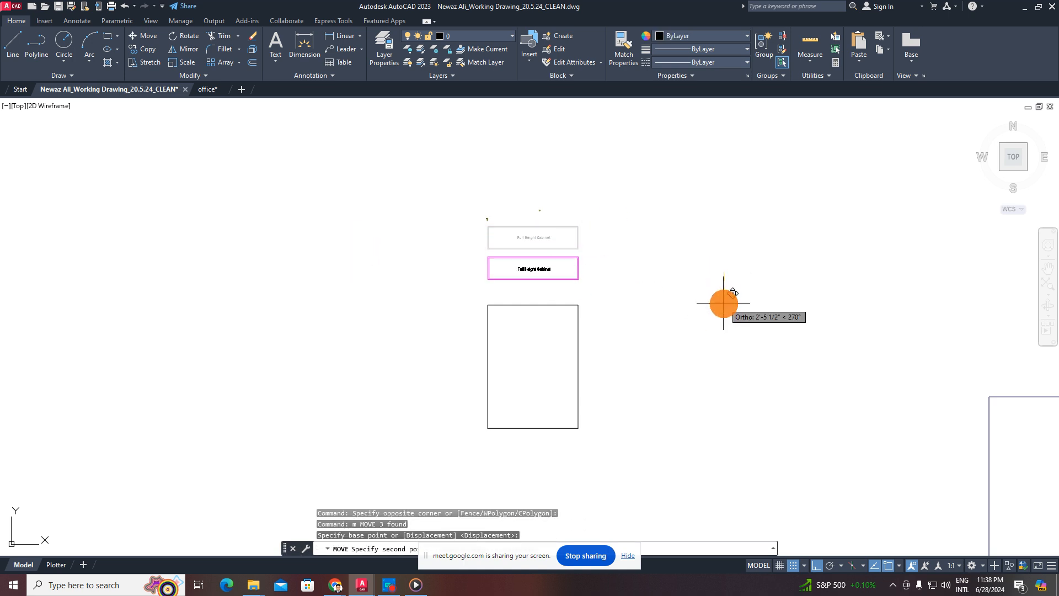
pyautogui.click(723, 304)
pyautogui.press('Escape')
pyautogui.press('Escape')
pyautogui.moveTo(621, 335); pyautogui.dragTo(640, 309, button='middle')
pyautogui.press('Escape')
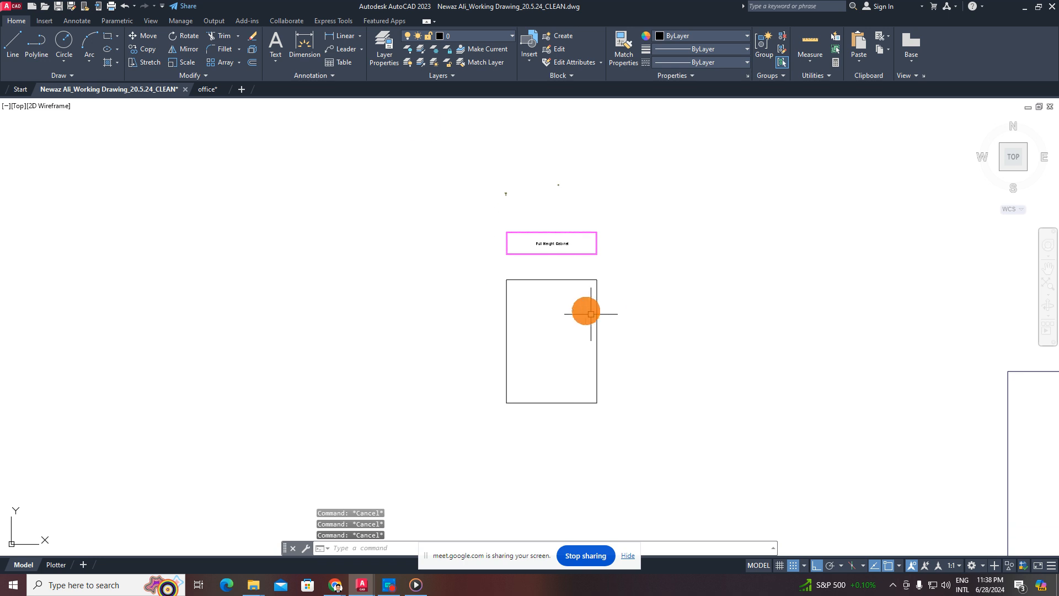
# - Add a linear dimension for the cabinet's full width just below the Full Height Cabinet plan
pyautogui.scroll(5, 497, 255)
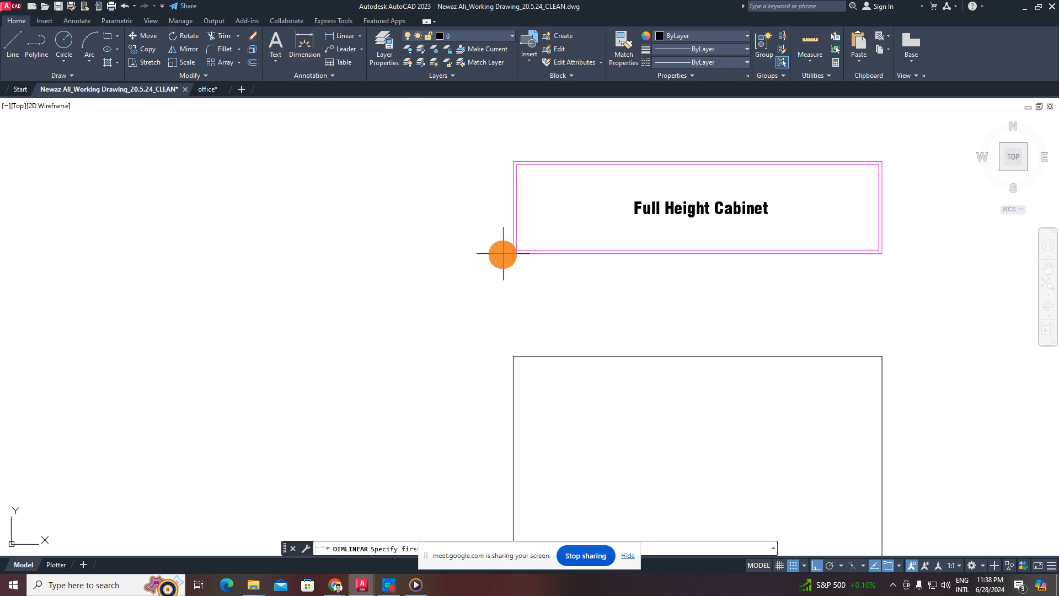
pyautogui.click(514, 254)
pyautogui.click(881, 253)
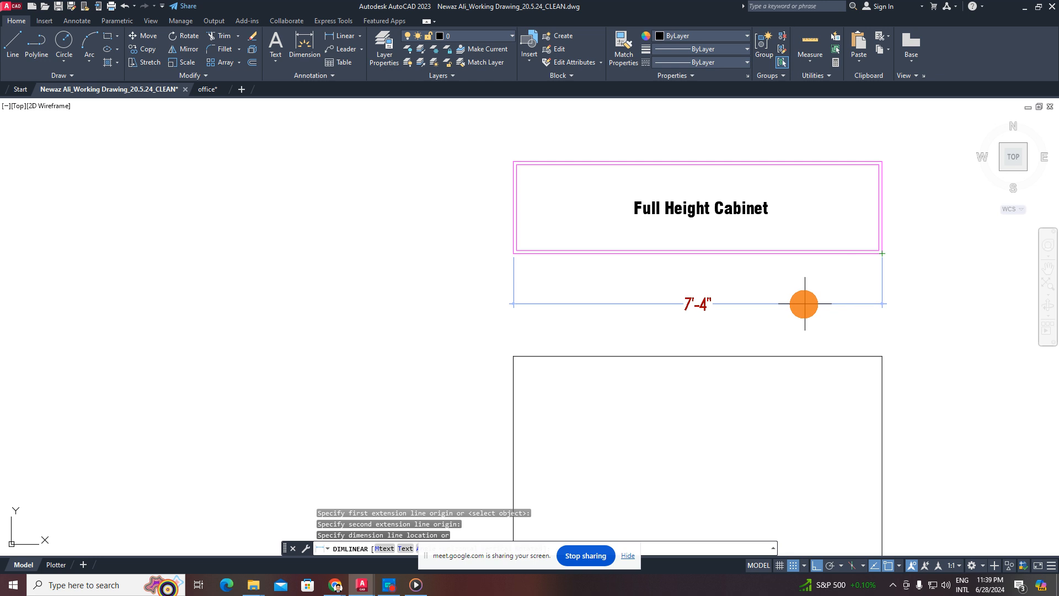
pyautogui.moveTo(788, 301); pyautogui.dragTo(638, 288, button='middle')
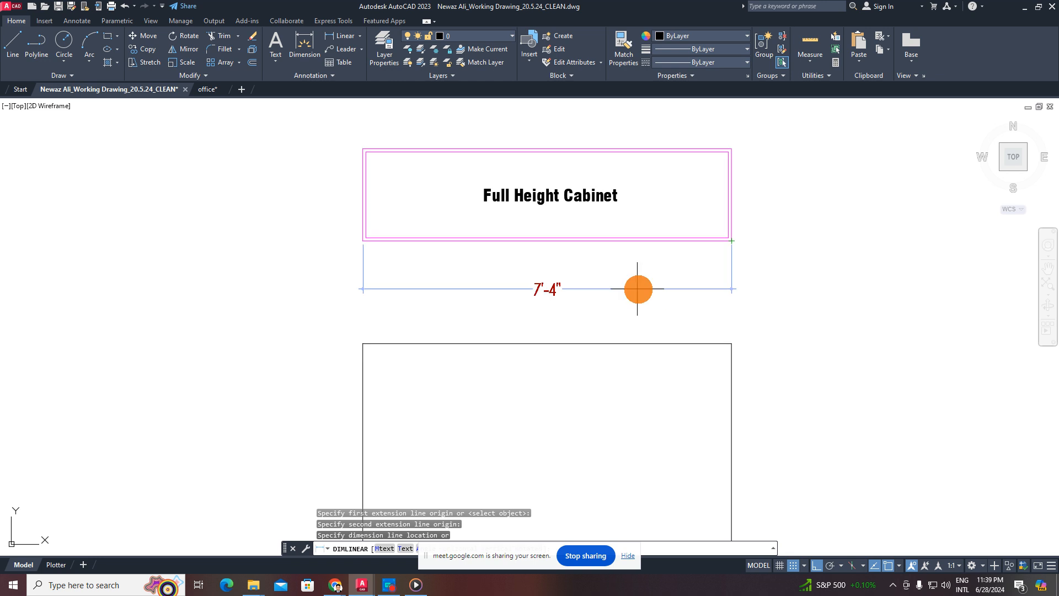
pyautogui.click(639, 288)
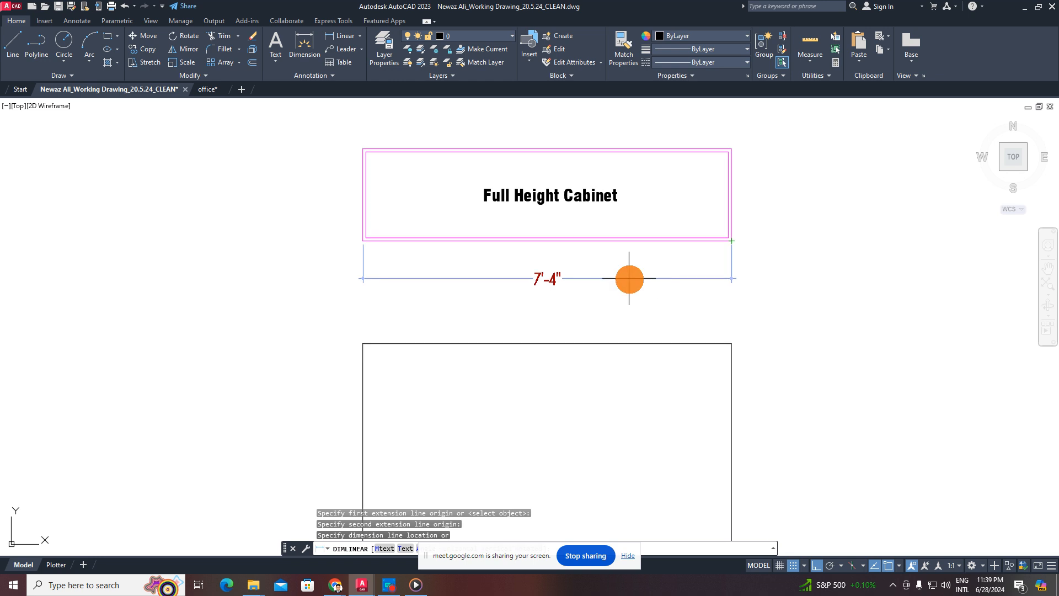
pyautogui.press('Escape')
pyautogui.press('Escape')
pyautogui.scroll(-4, 635, 287)
pyautogui.moveTo(627, 284); pyautogui.dragTo(606, 253, button='middle')
pyautogui.press('Escape')
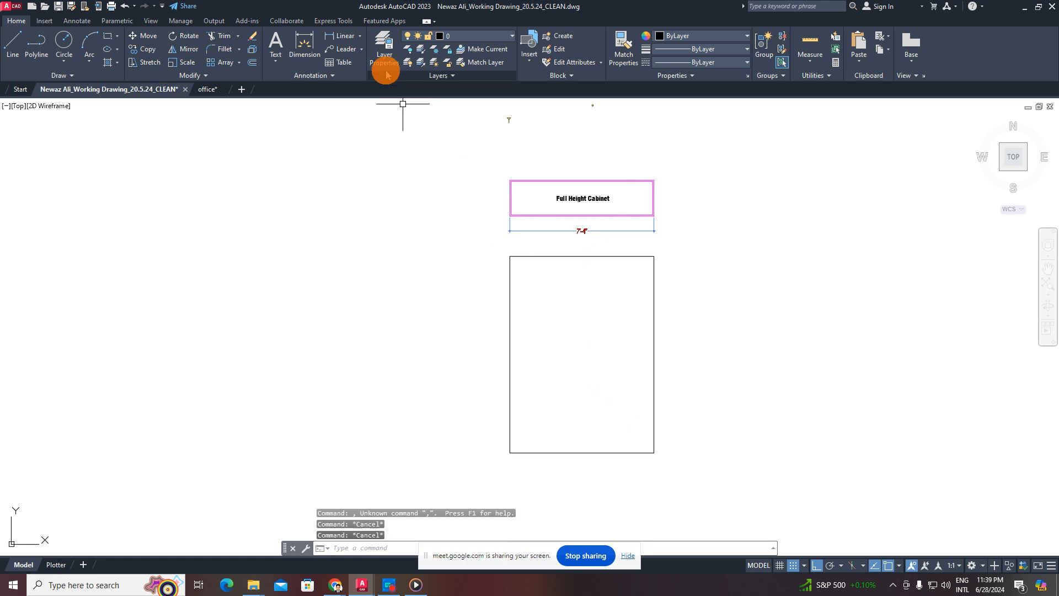
# - Stretch both ends of the elevation's base line horizontally outward beyond the two vertical projection lines
pyautogui.click(346, 35)
pyautogui.press('Escape')
pyautogui.click(529, 453)
pyautogui.click(529, 491)
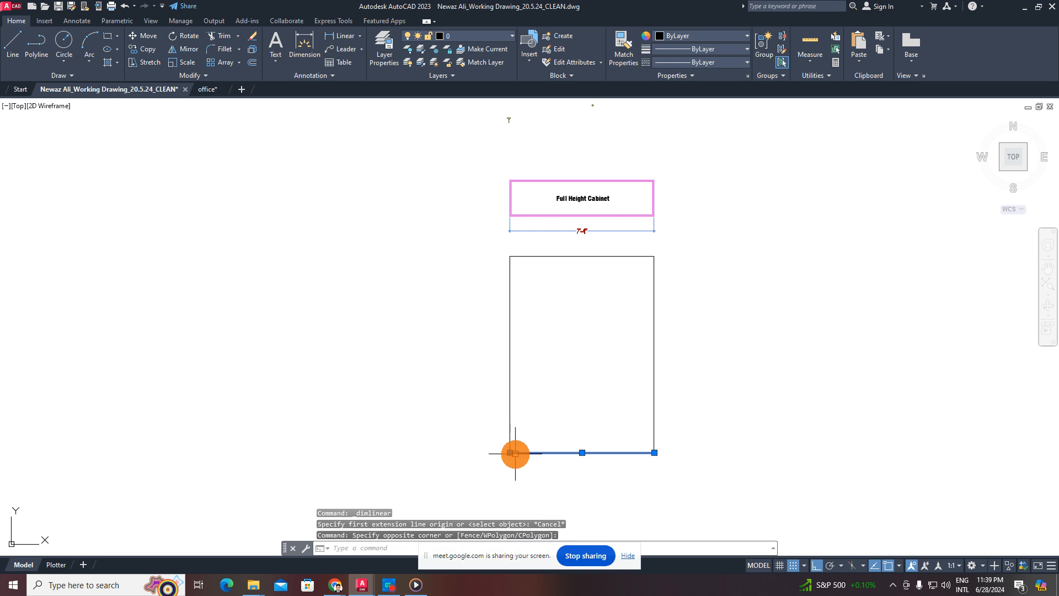
pyautogui.click(510, 453)
pyautogui.click(431, 452)
pyautogui.press('Escape')
pyautogui.click(572, 444)
pyautogui.click(545, 486)
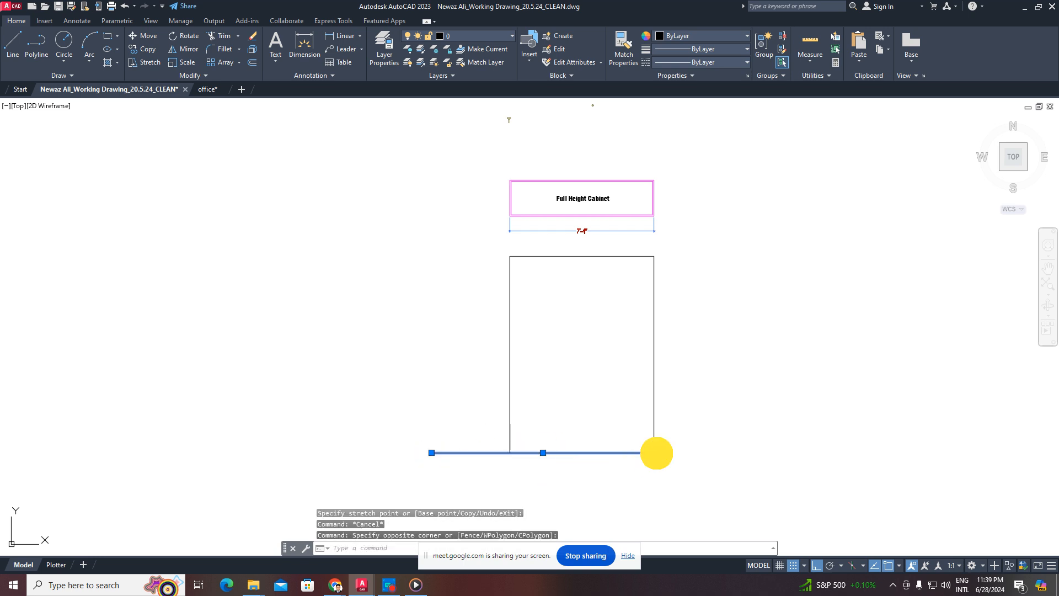
pyautogui.click(655, 453)
pyautogui.click(721, 453)
pyautogui.press('Escape')
# - Offset the extended base line 9' upward to mark a new elevation height
pyautogui.write('o')
pyautogui.press('Return')
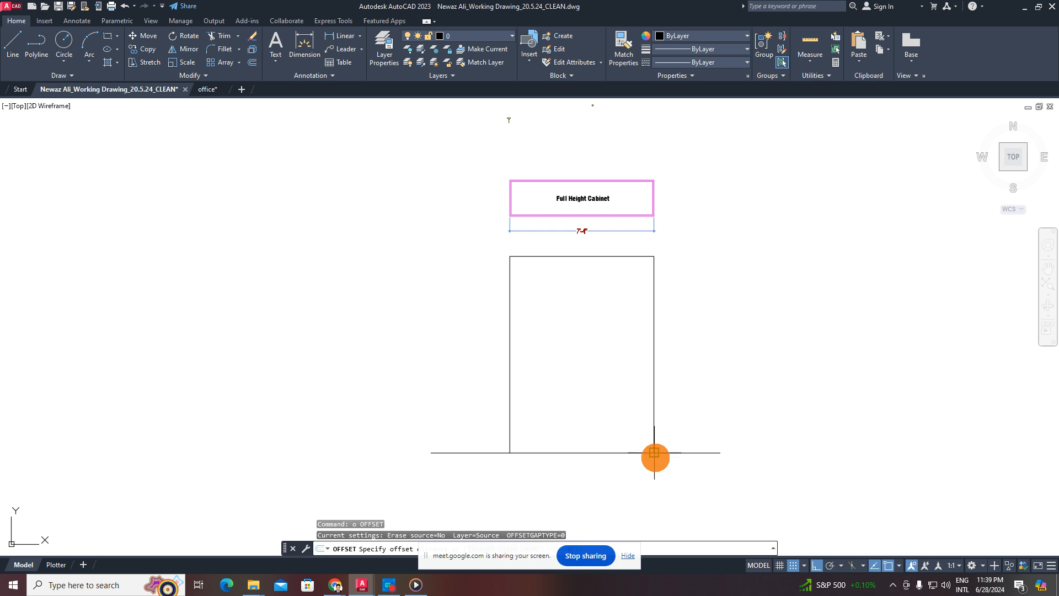
pyautogui.write("9'")
pyautogui.press('Return')
pyautogui.click(694, 453)
pyautogui.click(685, 345)
pyautogui.press('Escape')
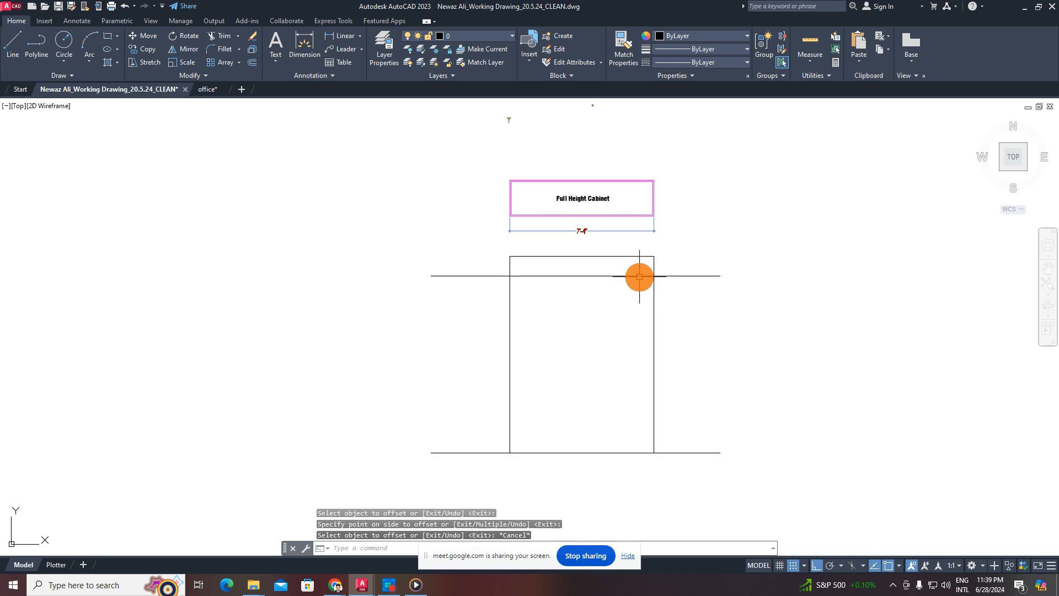
# - Delete the old top line of the elevation above the newly offset line
pyautogui.scroll(4, 639, 276)
pyautogui.click(639, 270)
pyautogui.click(622, 255)
pyautogui.scroll(-2, 607, 232)
pyautogui.press('Delete')
pyautogui.press('Escape')
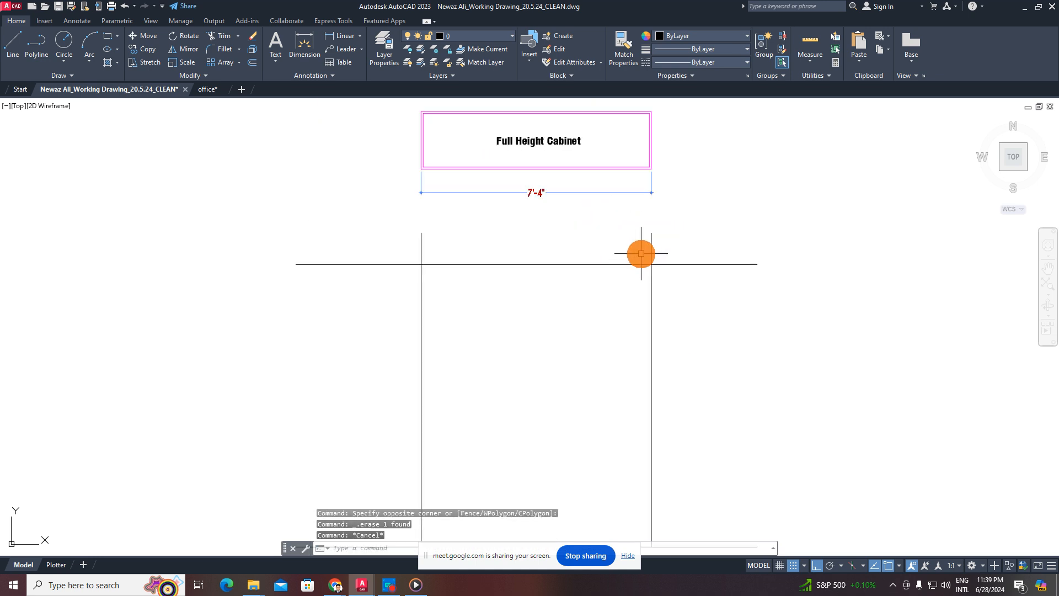
# - Trim both vertical projection lines where they extend above the new upper horizontal line
pyautogui.write('tr')
pyautogui.press('Return')
pyautogui.click(684, 248)
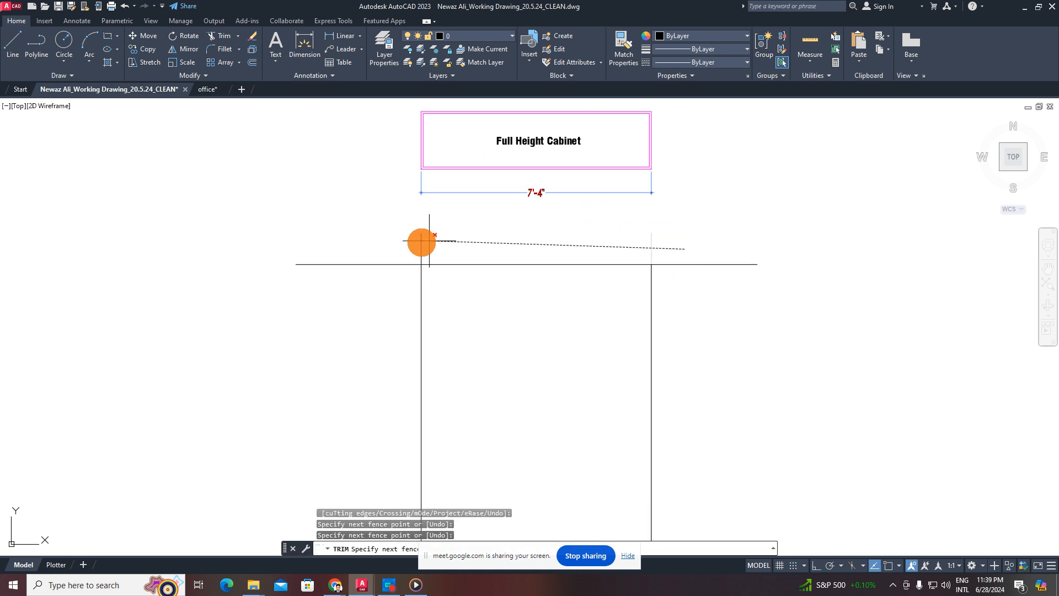
pyautogui.click(412, 241)
pyautogui.press('Escape')
pyautogui.scroll(-2, 480, 274)
pyautogui.scroll(4, 479, 274)
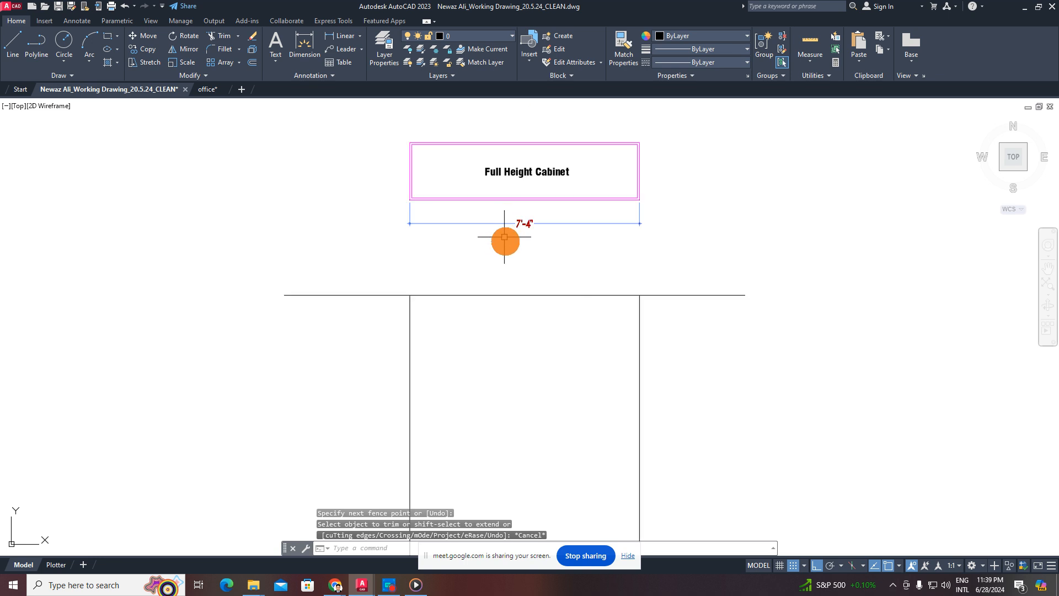
pyautogui.moveTo(504, 241); pyautogui.dragTo(529, 195, button='middle')
pyautogui.press('Escape')
pyautogui.press('Escape')
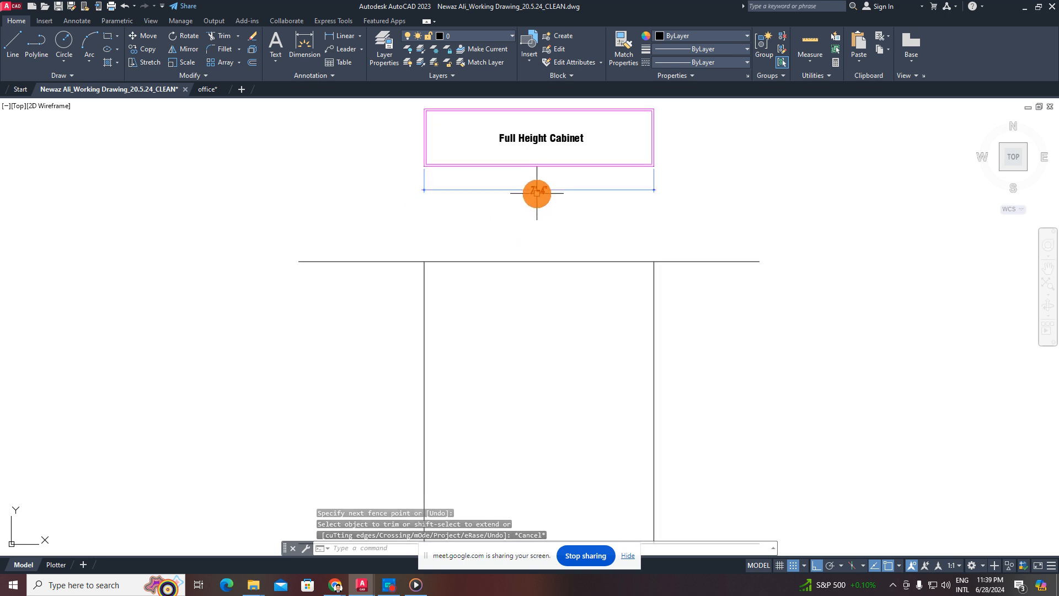
# - Switch to the Calculator app and compute the 88-inch cabinet width divided by 4
pyautogui.click(77, 584)
pyautogui.write('cal')
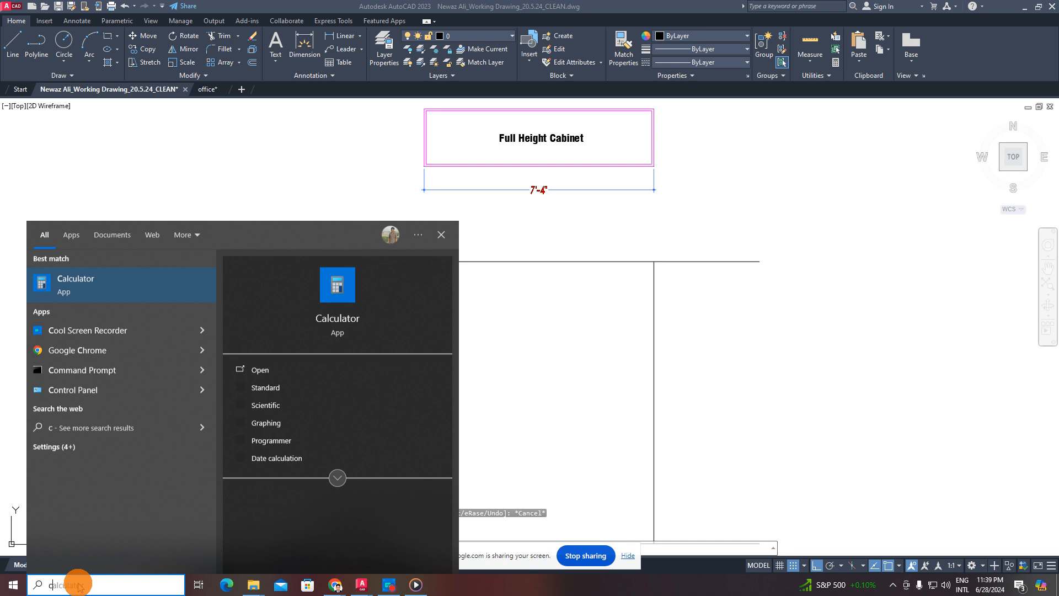
pyautogui.click(130, 293)
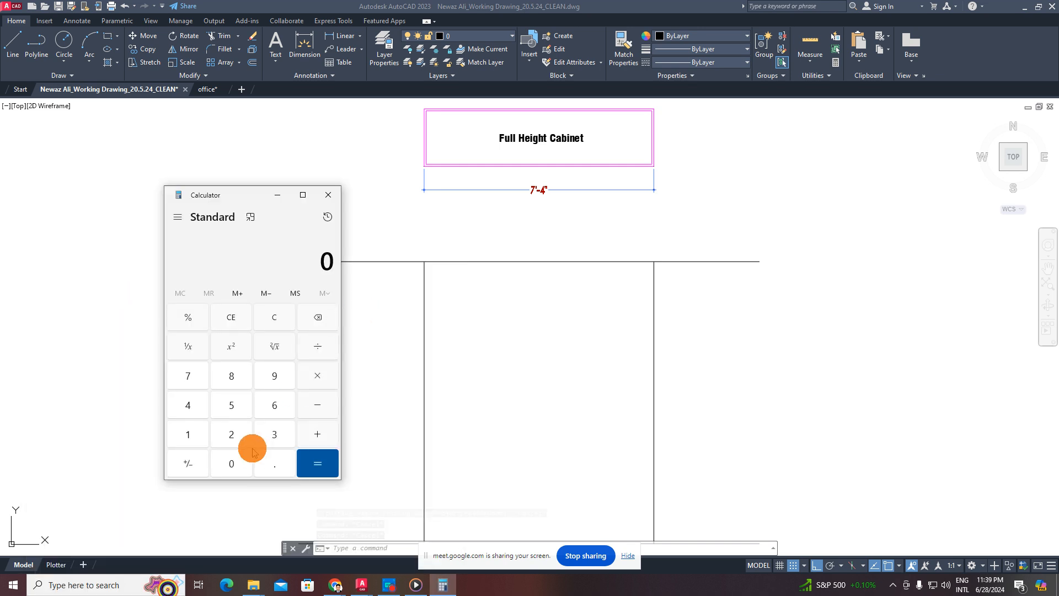
pyautogui.doubleClick(234, 388)
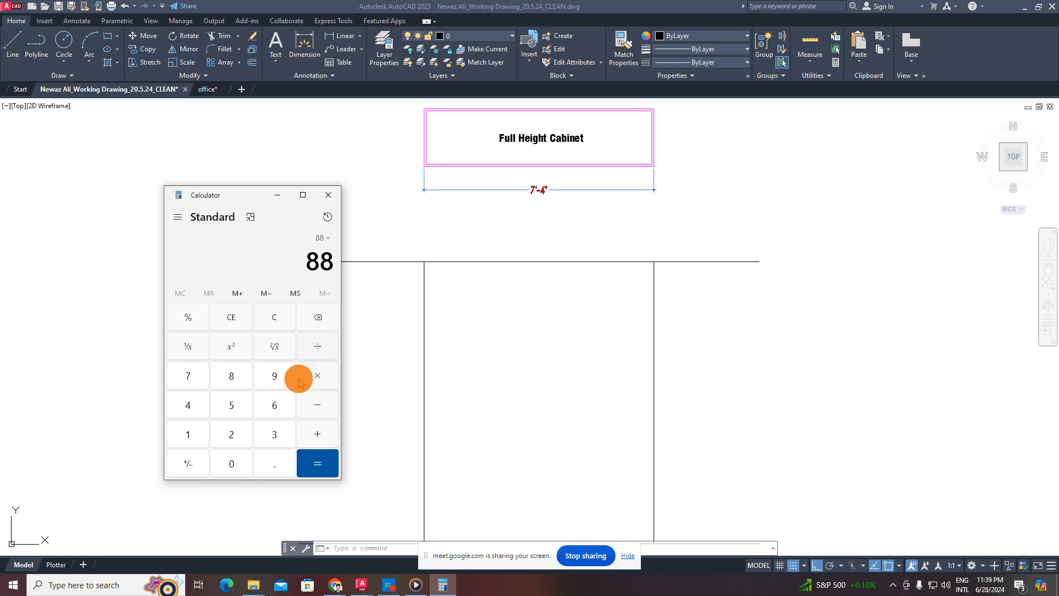
pyautogui.click(188, 400)
pyautogui.click(312, 461)
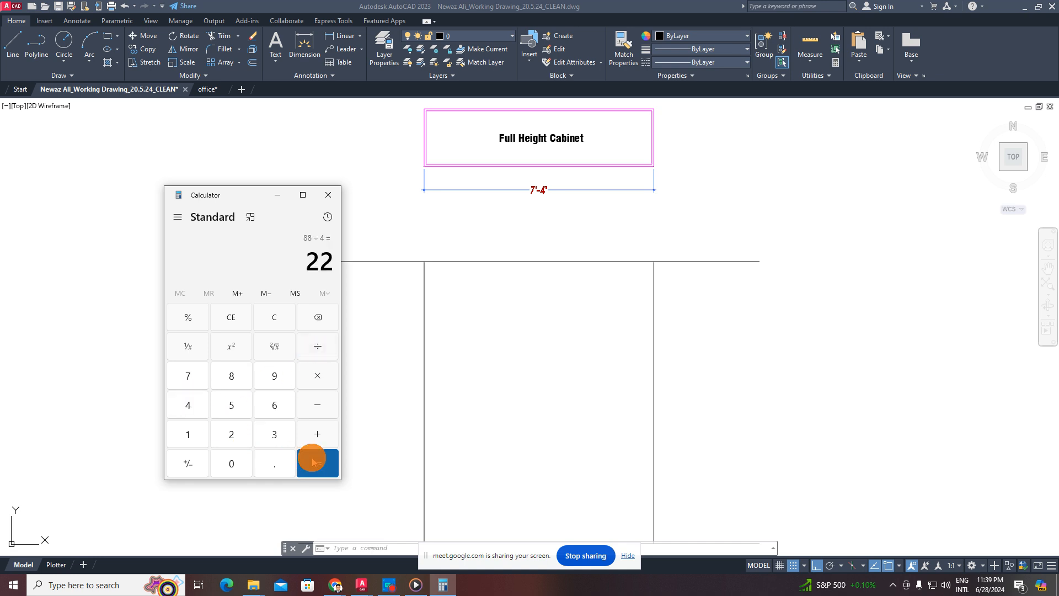
# - Compute 88 divided by 5 and minimize the Calculator to return to the drawing
pyautogui.doubleClick(224, 372)
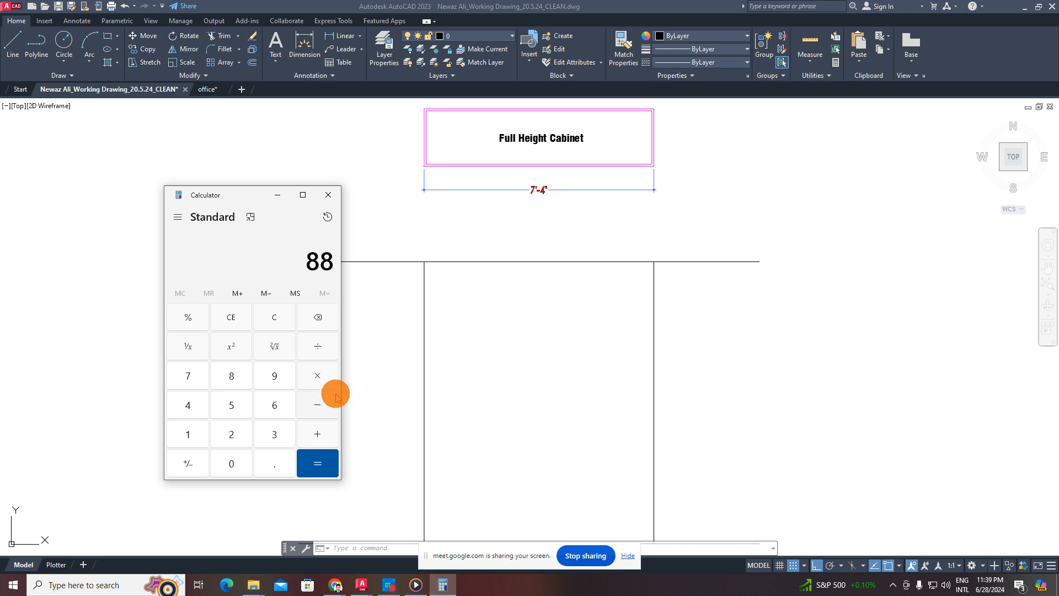
pyautogui.click(240, 411)
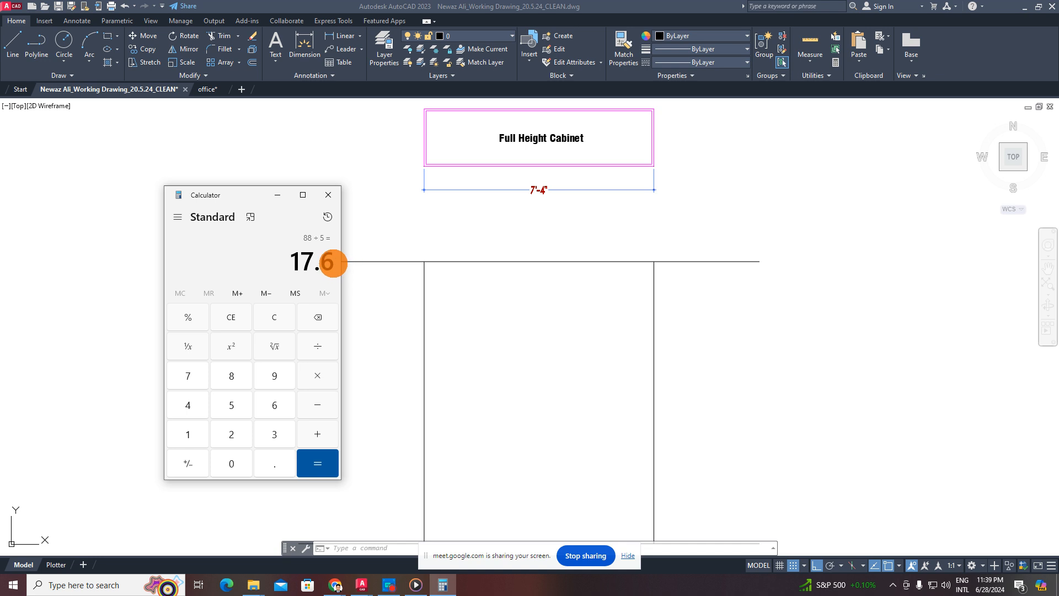
pyautogui.click(281, 199)
# - Draw a line along the base between the lower ends of the elevation's two vertical lines
pyautogui.scroll(-2, 413, 304)
pyautogui.moveTo(431, 309); pyautogui.dragTo(465, 267, button='middle')
pyautogui.scroll(2, 472, 326)
pyautogui.press('Escape')
pyautogui.press('Escape')
pyautogui.press('Escape')
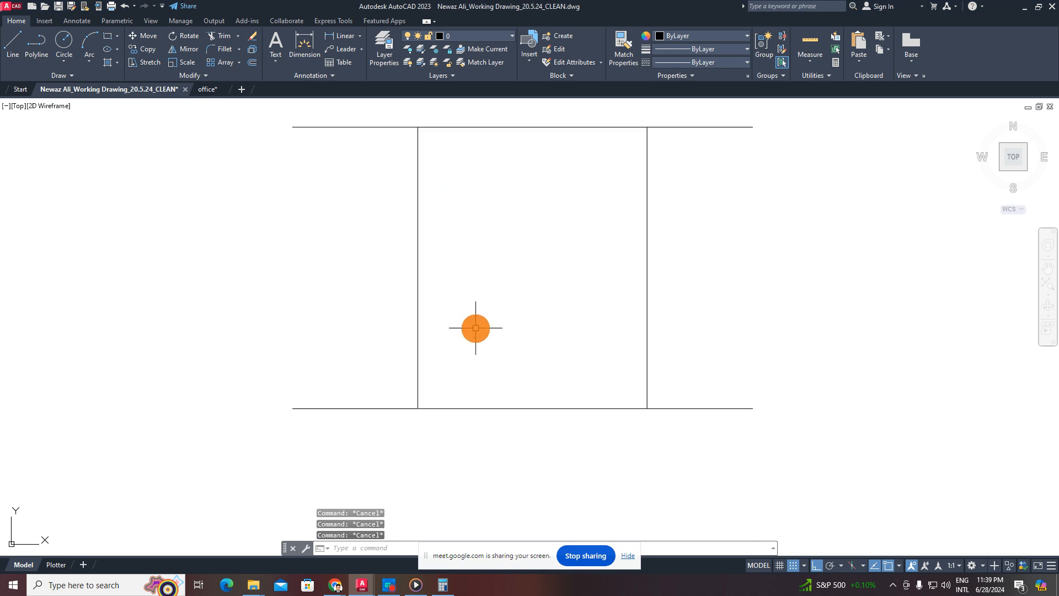
pyautogui.write('l')
pyautogui.press('Return')
pyautogui.click(417, 408)
pyautogui.click(648, 408)
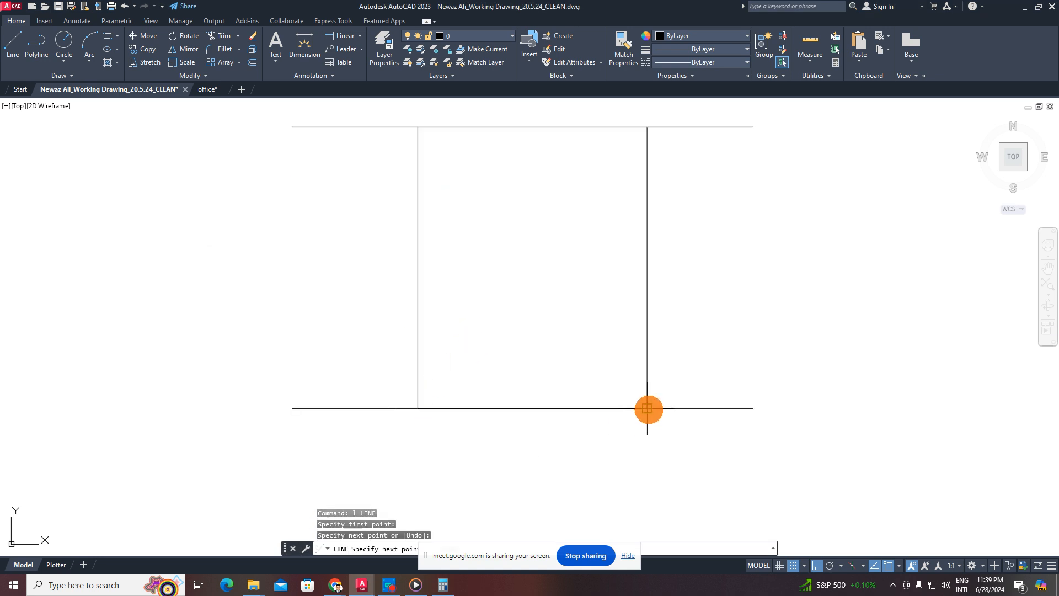
pyautogui.press('Escape')
# - Move the new horizontal line straight up from the base, keeping it between the two vertical lines
pyautogui.write('m')
pyautogui.press('Return')
pyautogui.click(746, 352)
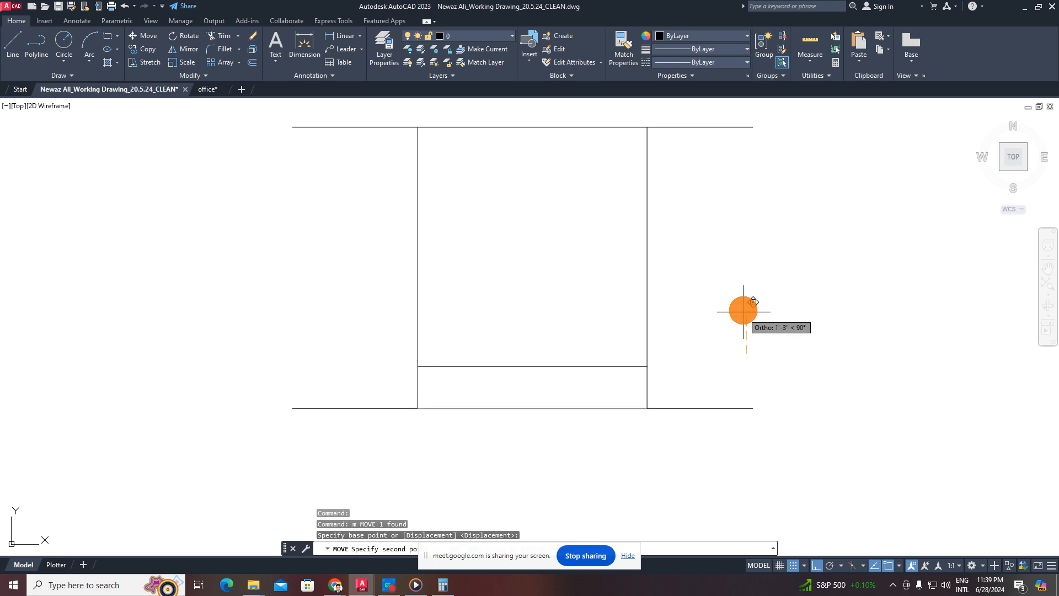
pyautogui.click(745, 293)
pyautogui.press('Escape')
pyautogui.press('Escape')
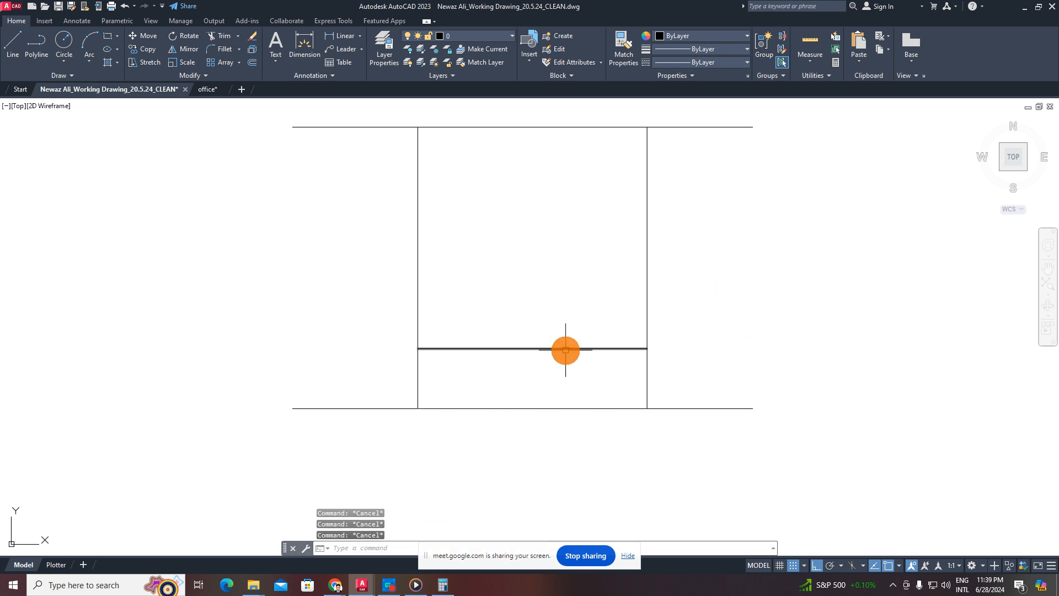
pyautogui.write('l')
pyautogui.press('Return')
pyautogui.press('Escape')
pyautogui.press('Escape')
# - Divide the raised horizontal line into 5 equal segments with the Divide command
pyautogui.click(542, 348)
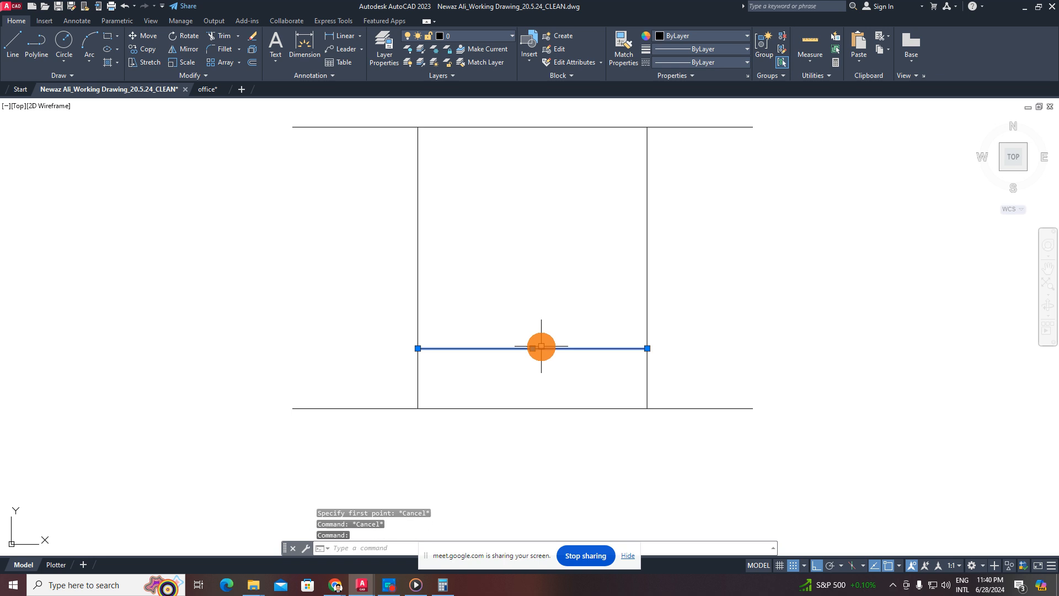
pyautogui.write('div')
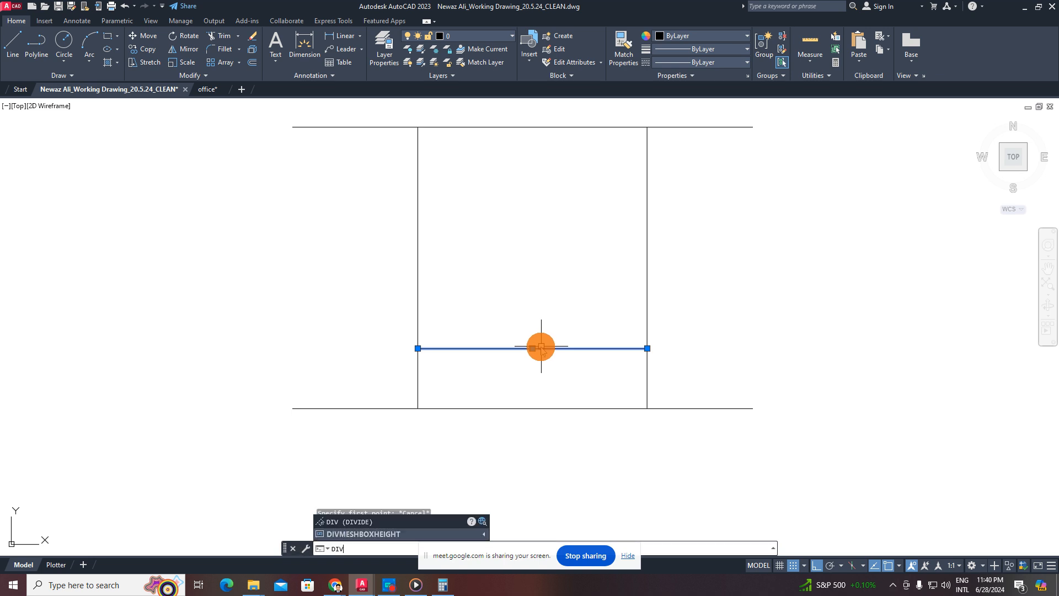
pyautogui.press('Return')
pyautogui.click(540, 348)
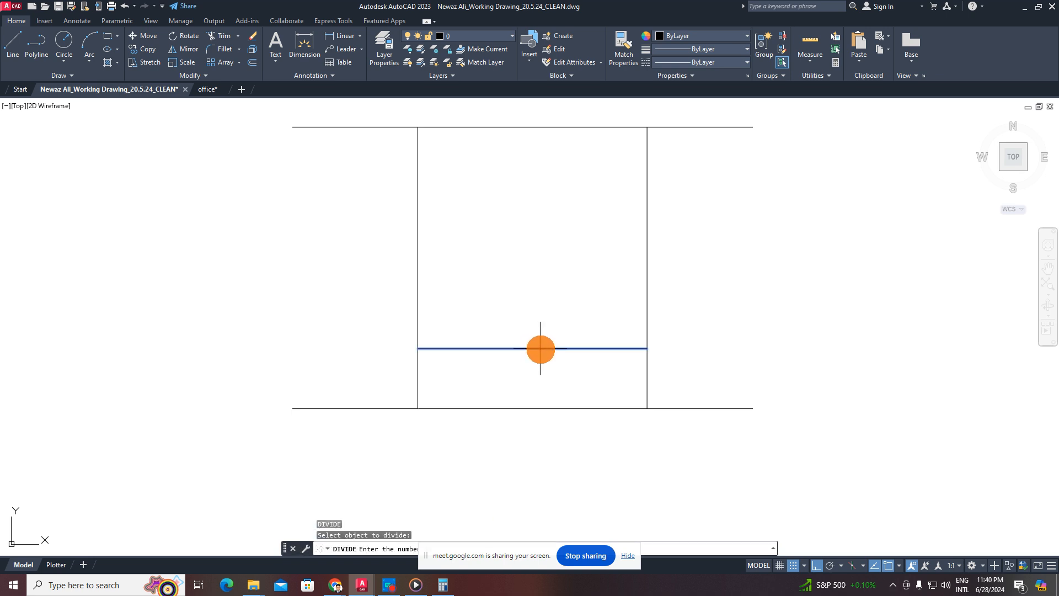
pyautogui.press('Escape')
pyautogui.press('Escape')
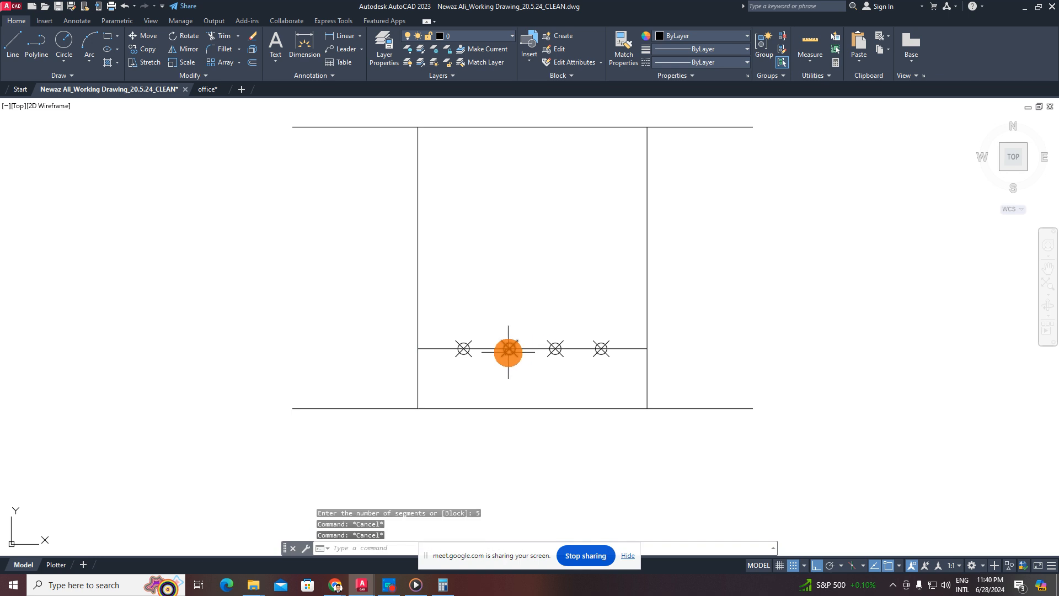
pyautogui.write('l')
pyautogui.press('Return')
pyautogui.press('Escape')
pyautogui.press('Escape')
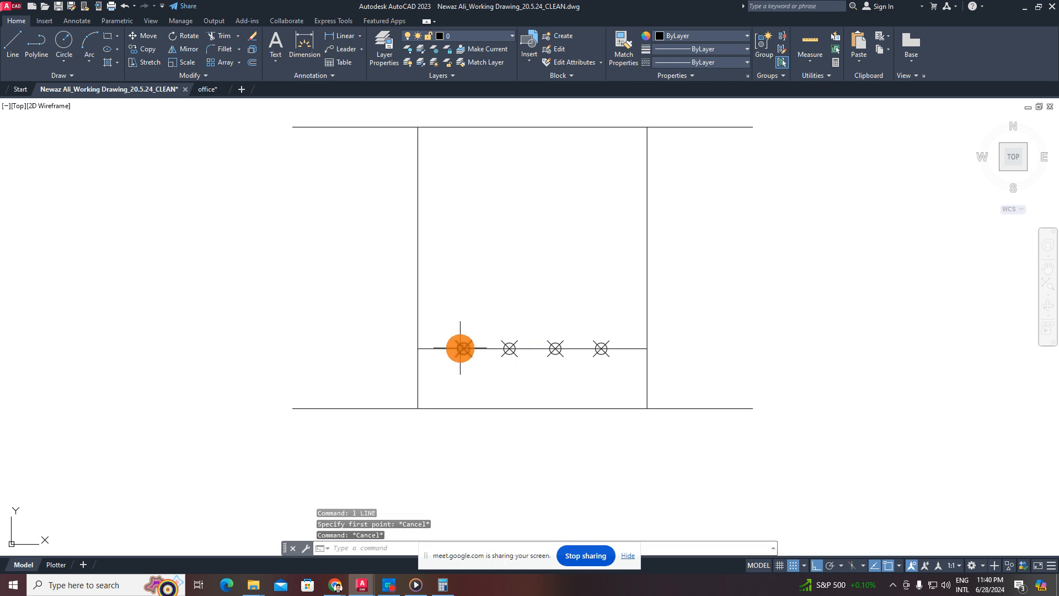
# - Turn on object snap in the drafting settings with the Endpoint and Midpoint modes enabled
pyautogui.write('os')
pyautogui.press('Return')
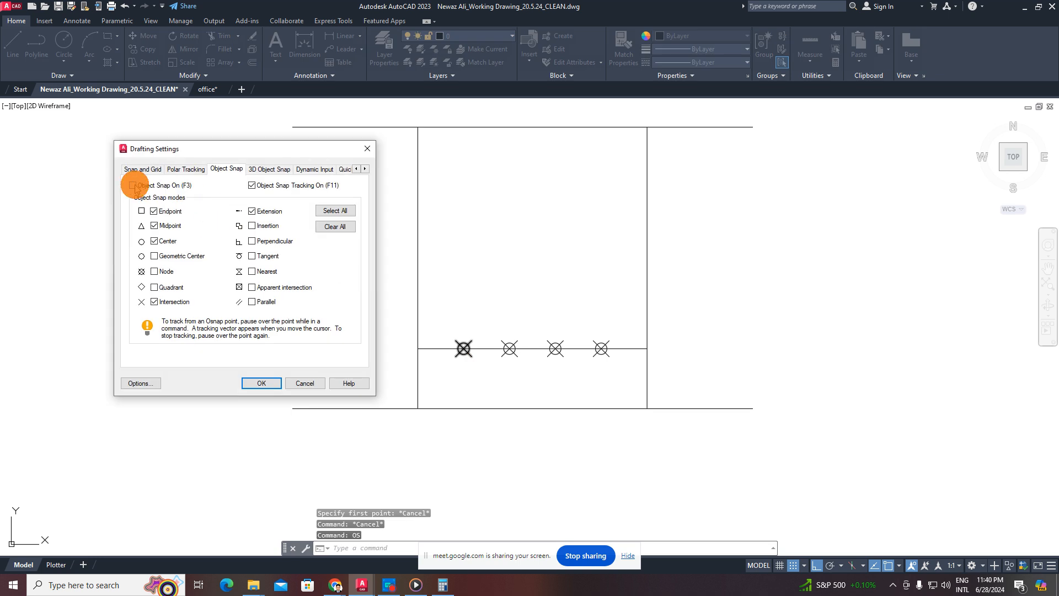
pyautogui.click(155, 241)
pyautogui.click(155, 226)
pyautogui.click(154, 211)
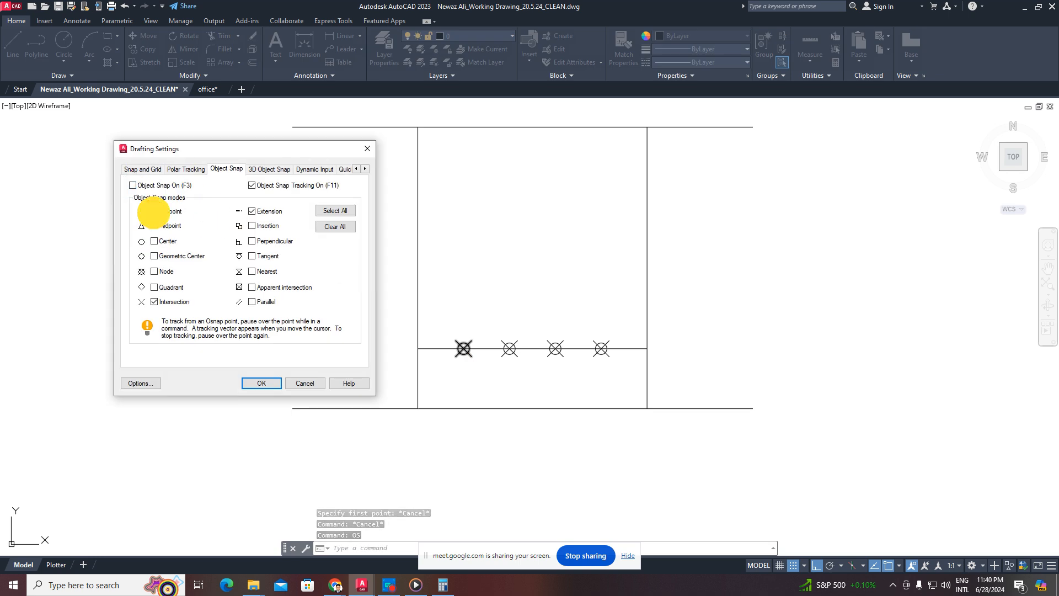
pyautogui.click(132, 186)
pyautogui.click(154, 211)
pyautogui.click(154, 225)
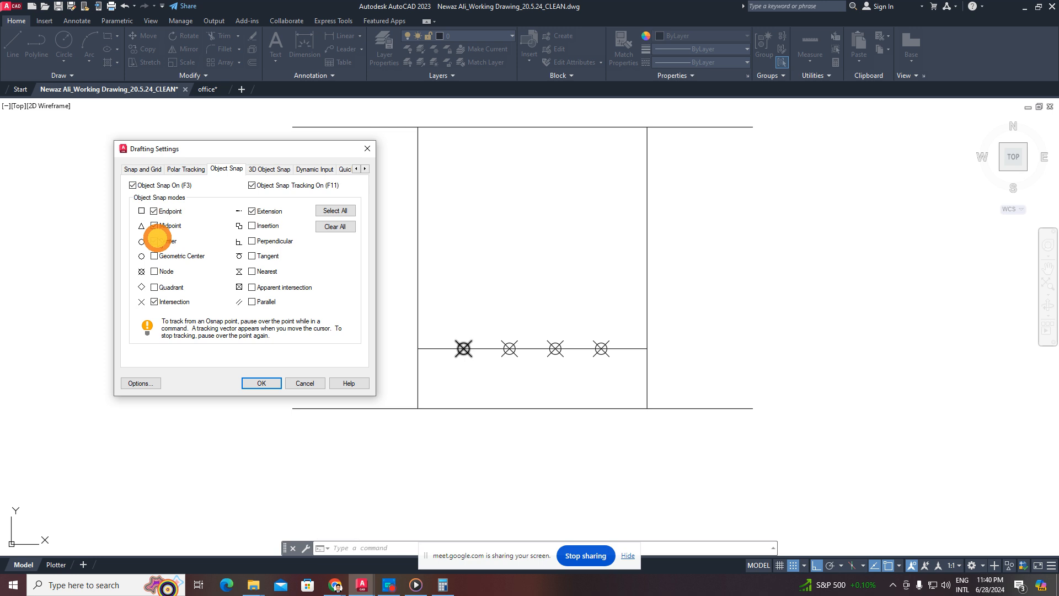
pyautogui.click(266, 382)
# - Draw a vertical line from the leftmost division point up past the elevation's top line
pyautogui.write('l')
pyautogui.press('Return')
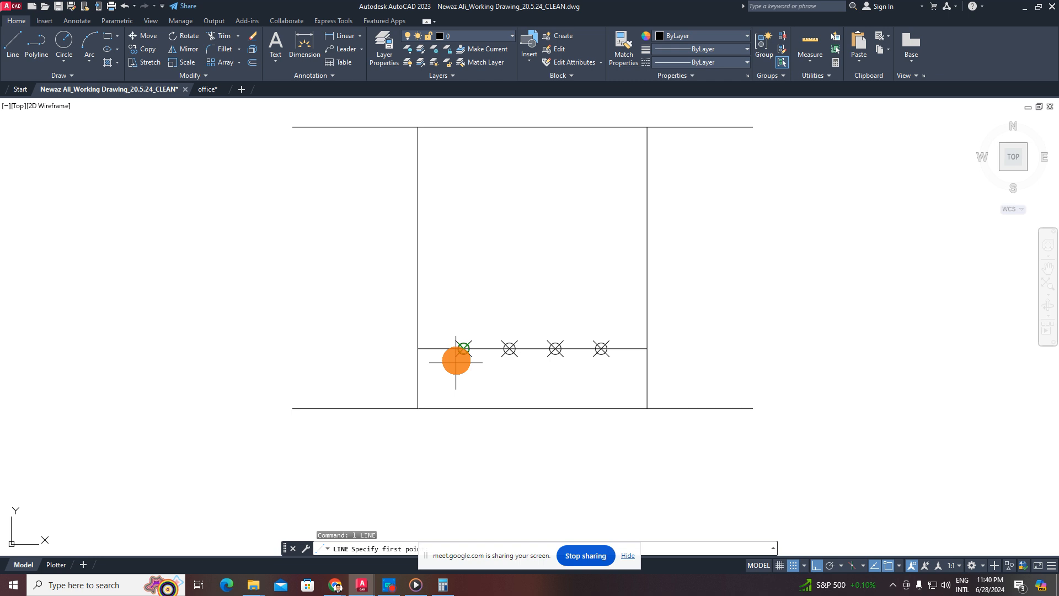
pyautogui.click(464, 349)
pyautogui.moveTo(464, 281); pyautogui.dragTo(465, 346, button='middle')
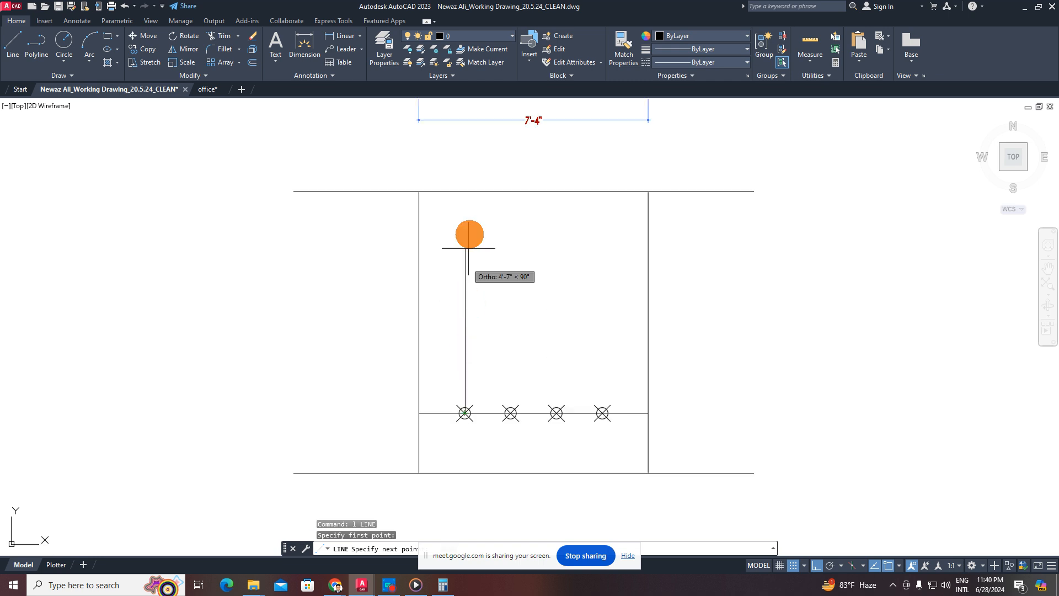
pyautogui.click(479, 161)
pyautogui.press('Escape')
# - Stretch the lower end of the new vertical line down past the elevation's base line
pyautogui.click(492, 312)
pyautogui.click(457, 362)
pyautogui.moveTo(476, 396); pyautogui.dragTo(472, 337, button='middle')
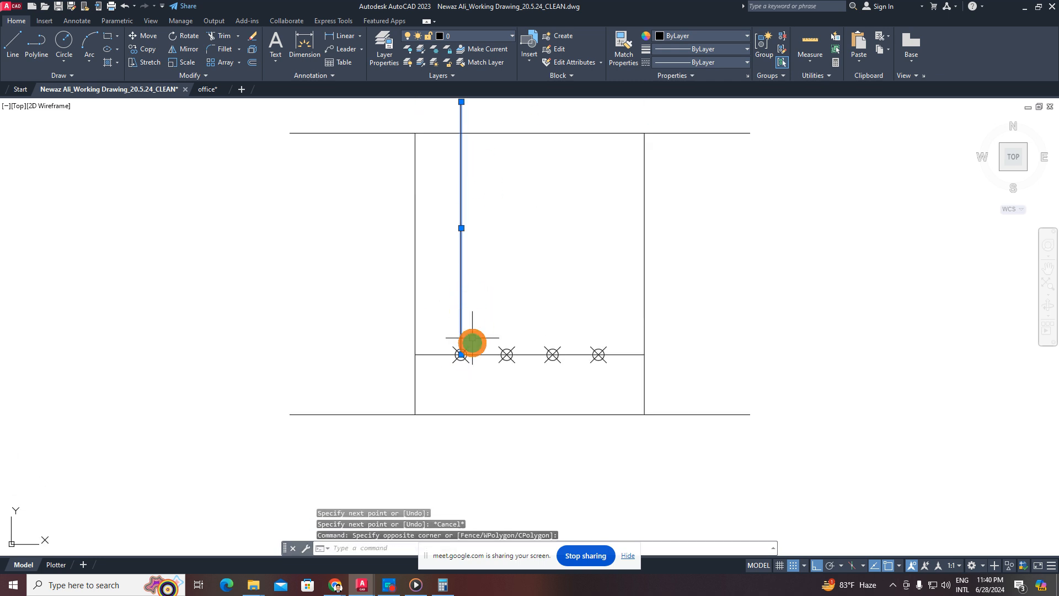
pyautogui.click(462, 354)
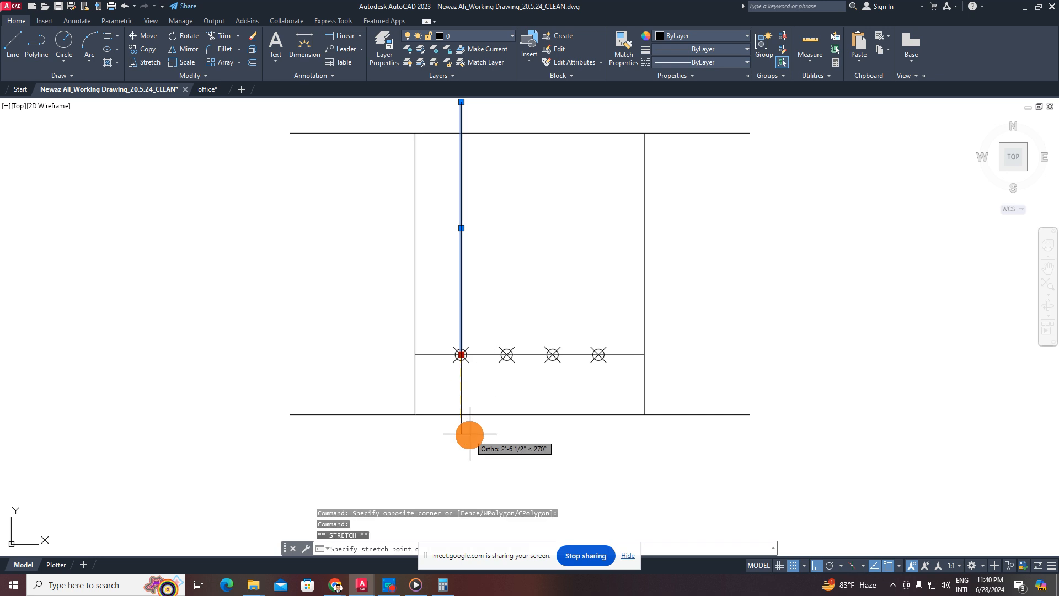
# - Copy the vertical line from the first division point to the other three division points
pyautogui.write('co')
pyautogui.press('Return')
pyautogui.click(461, 355)
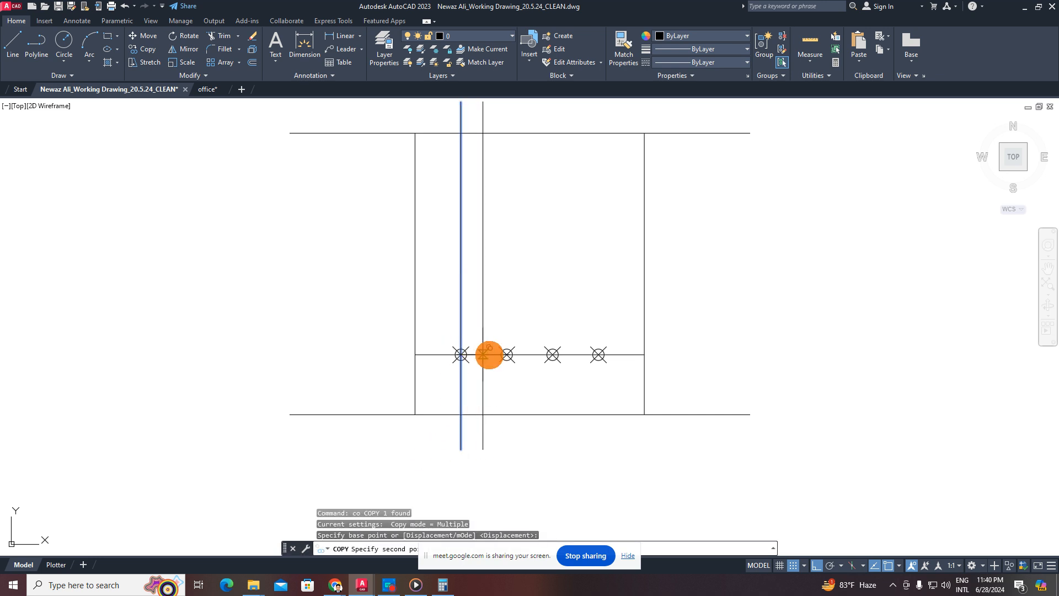
pyautogui.click(507, 355)
pyautogui.click(553, 354)
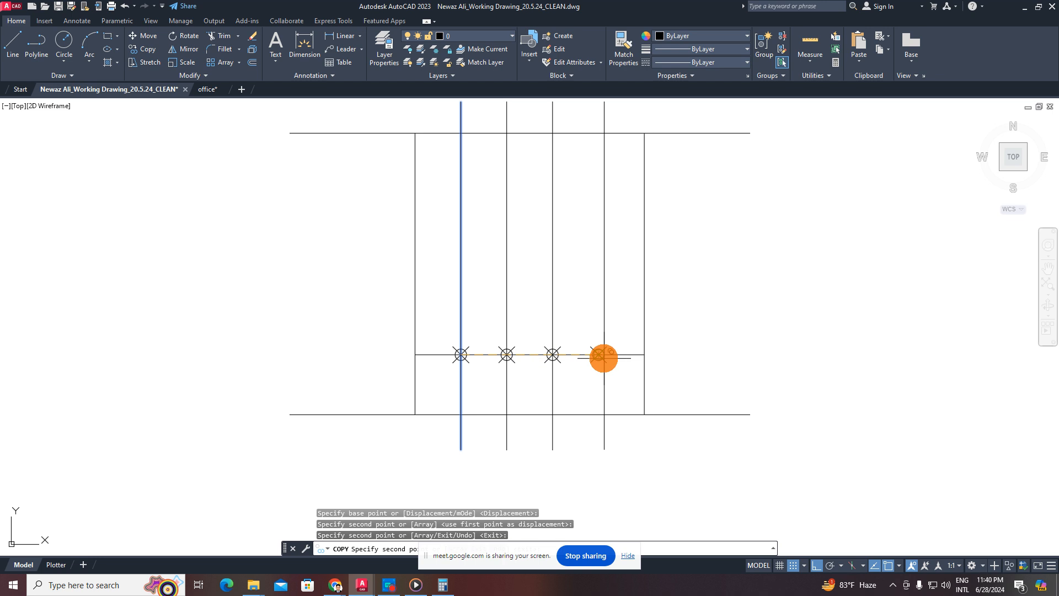
pyautogui.click(599, 355)
pyautogui.press('Escape')
pyautogui.scroll(2, 605, 358)
pyautogui.scroll(-4, 619, 383)
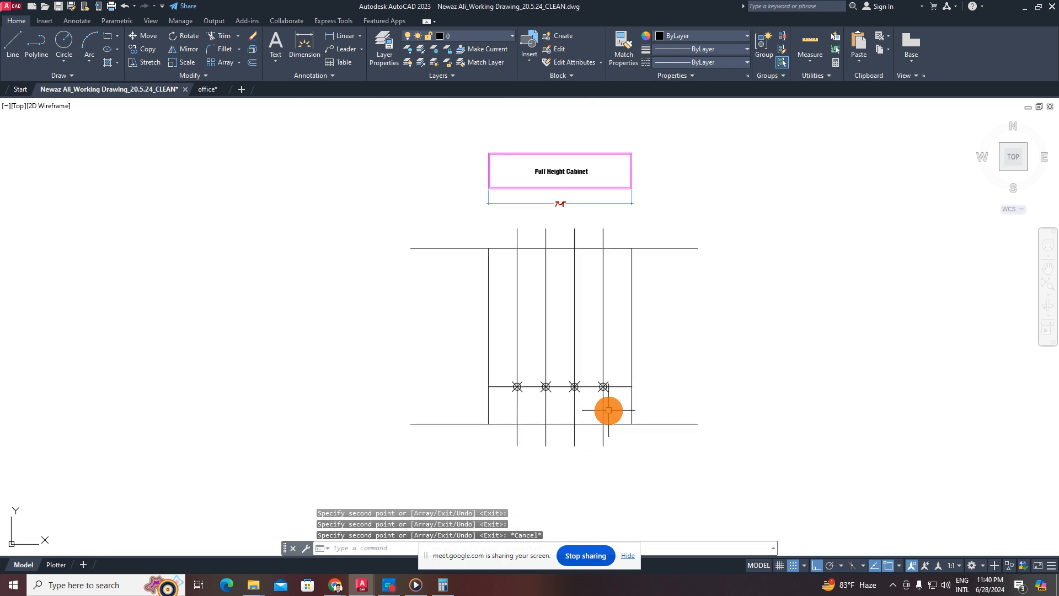
# - Delete the four division point markers and the horizontal construction line they sat on
pyautogui.scroll(6, 511, 374)
pyautogui.click(488, 386)
pyautogui.moveTo(900, 480); pyautogui.dragTo(657, 409, button='middle')
pyautogui.click(658, 408)
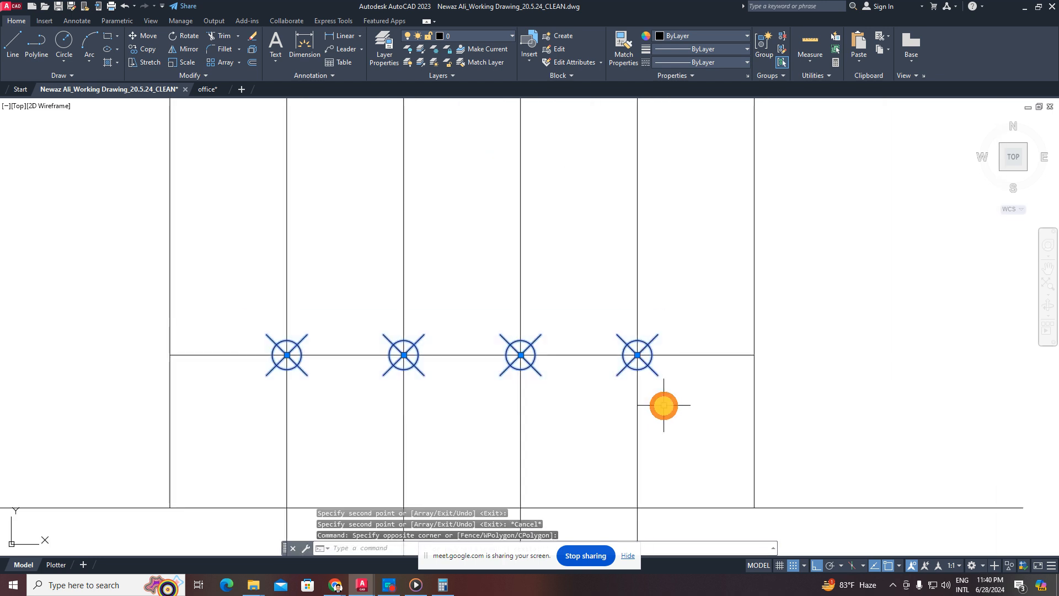
pyautogui.press('Delete')
pyautogui.scroll(-2, 661, 405)
pyautogui.scroll(-2, 662, 405)
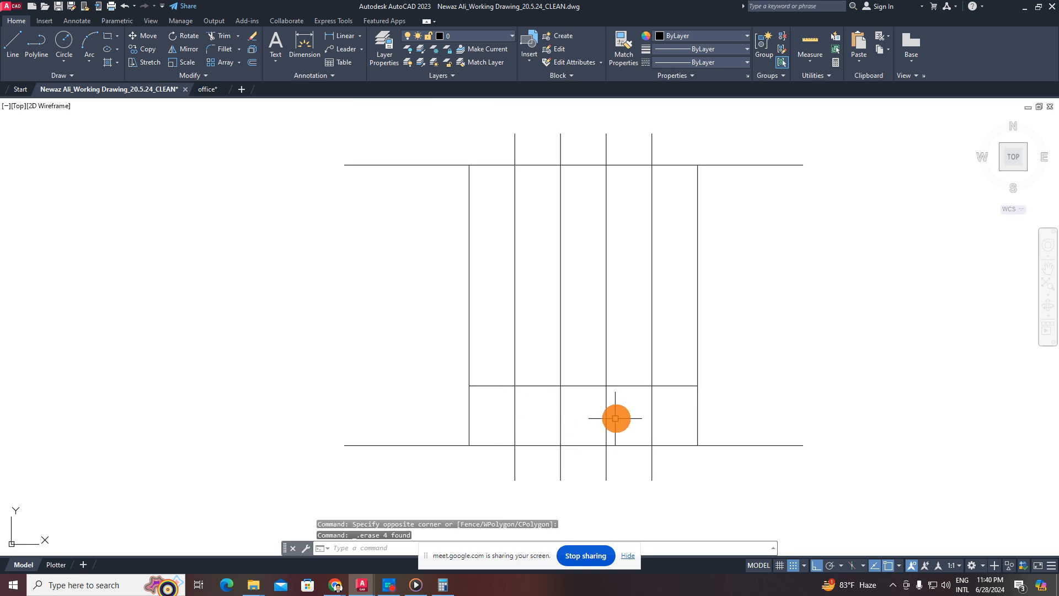
pyautogui.click(665, 388)
pyautogui.press('Delete')
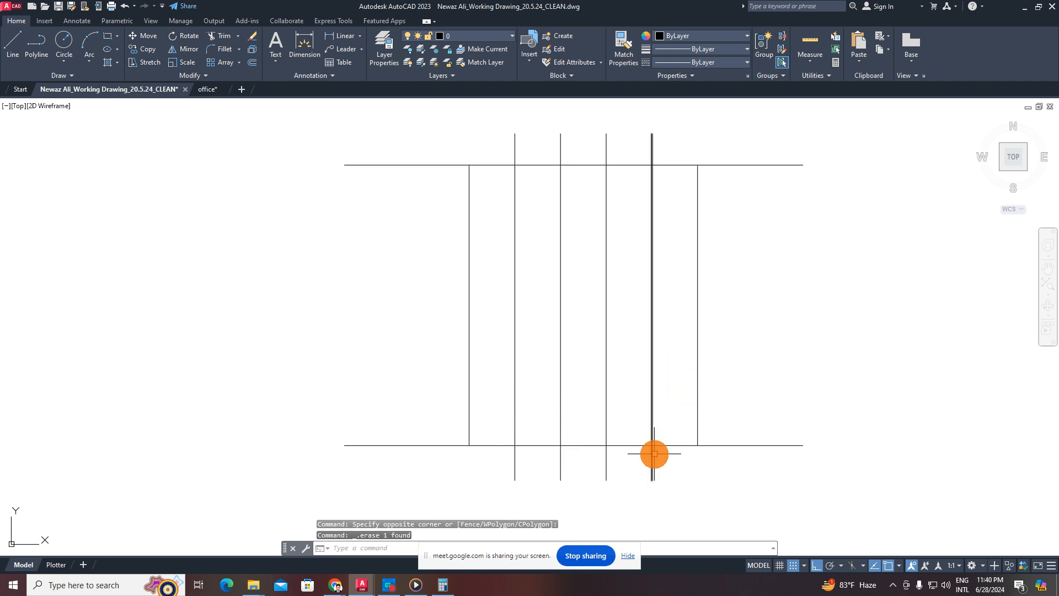
# - Trim the four division lines where they extend below the base line and above the top line
pyautogui.press('Escape')
pyautogui.write('tr')
pyautogui.press('Return')
pyautogui.moveTo(669, 457); pyautogui.dragTo(492, 466)
pyautogui.moveTo(694, 159); pyautogui.dragTo(477, 149)
pyautogui.scroll(-3, 529, 222)
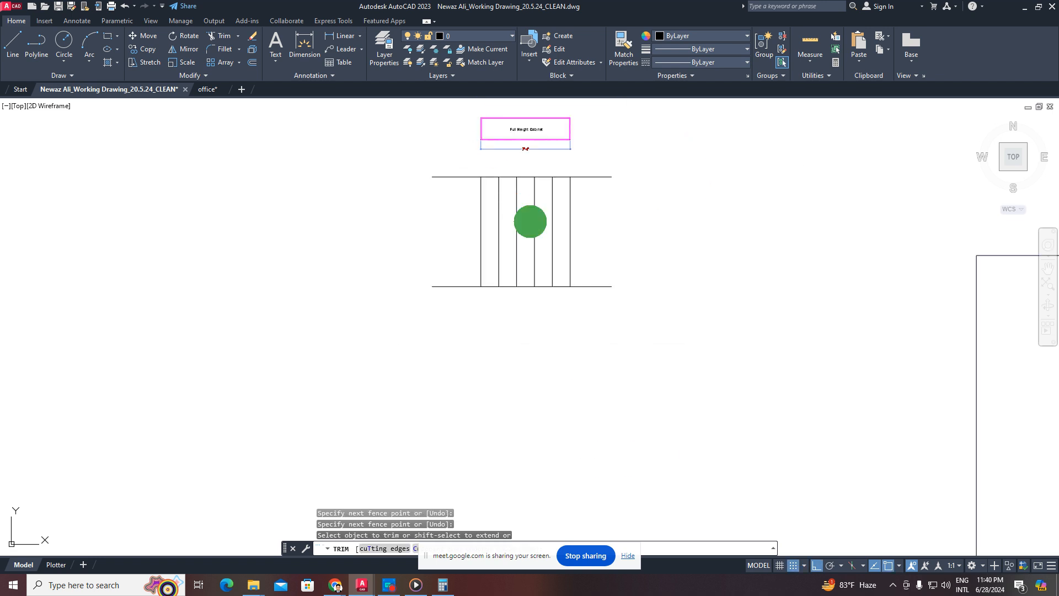
pyautogui.scroll(1, 521, 276)
pyautogui.press('Escape')
pyautogui.press('Escape')
pyautogui.scroll(2, 521, 275)
pyautogui.press('Escape')
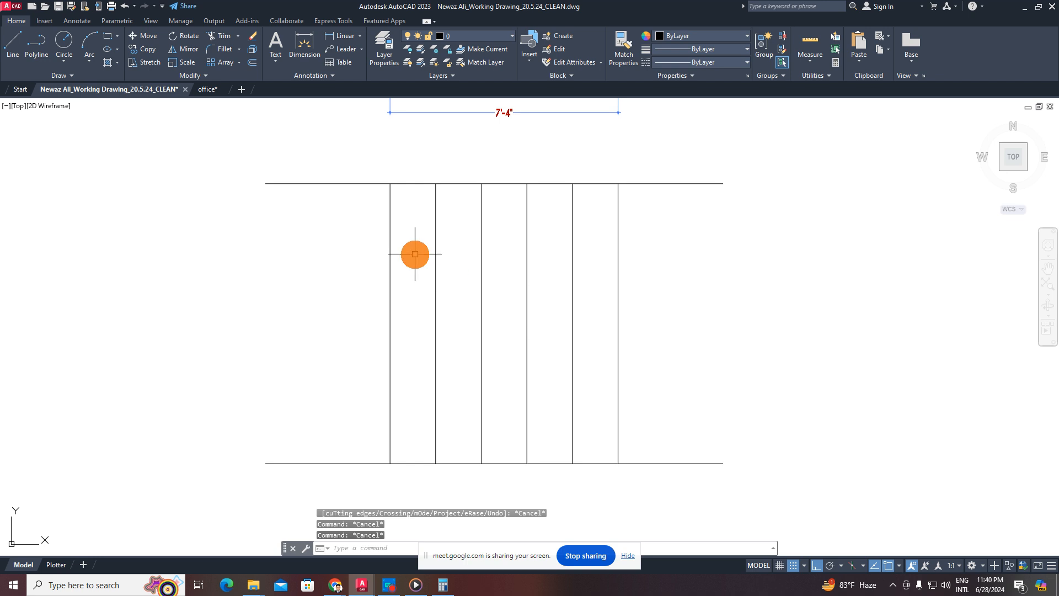
pyautogui.press('Escape')
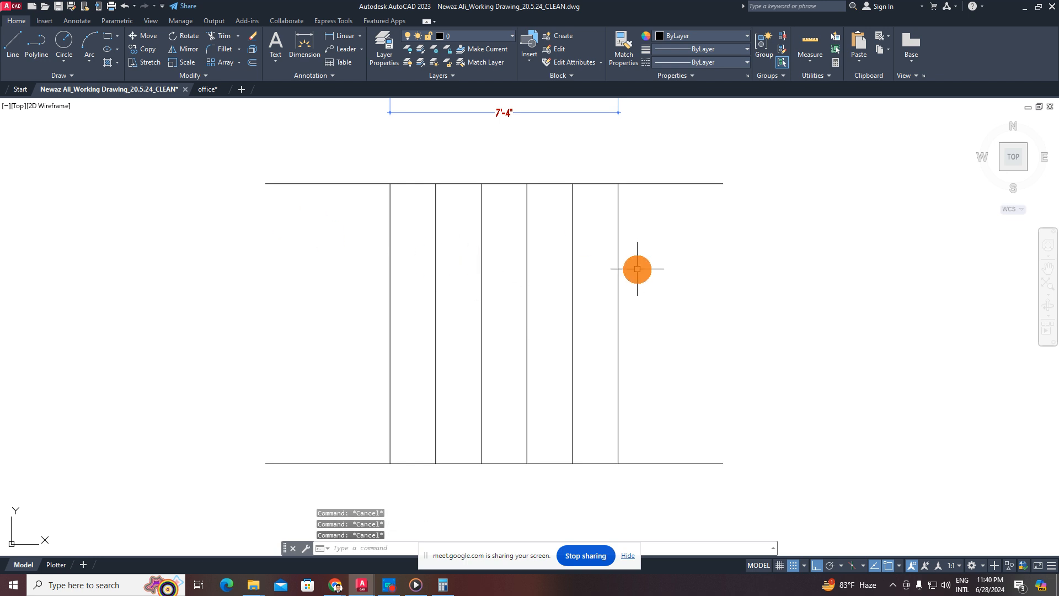
# - Offset the elevation's base line 7' upward
pyautogui.write('o')
pyautogui.press('Return')
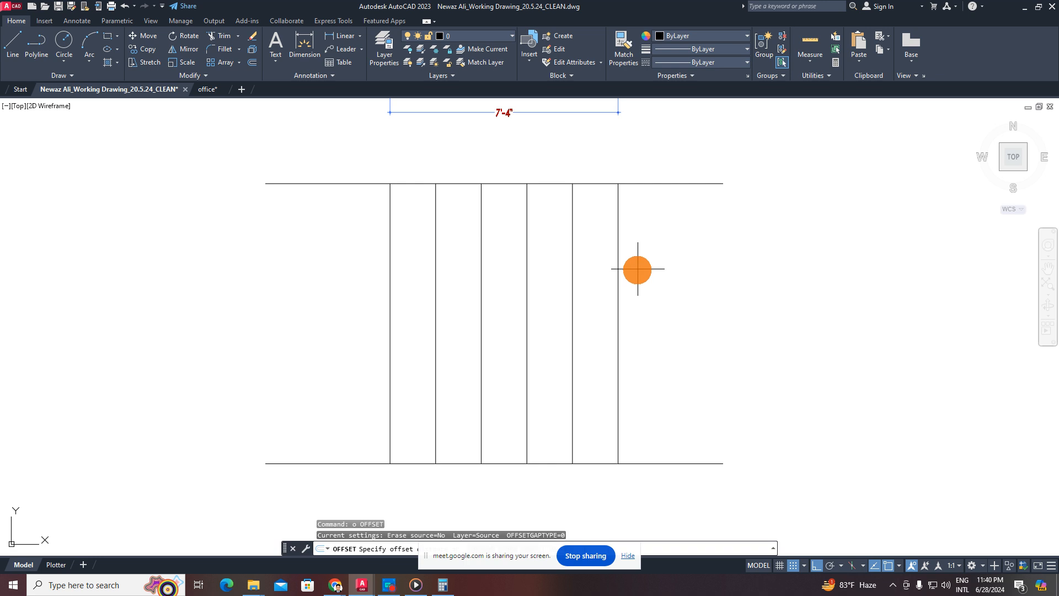
pyautogui.press('Return')
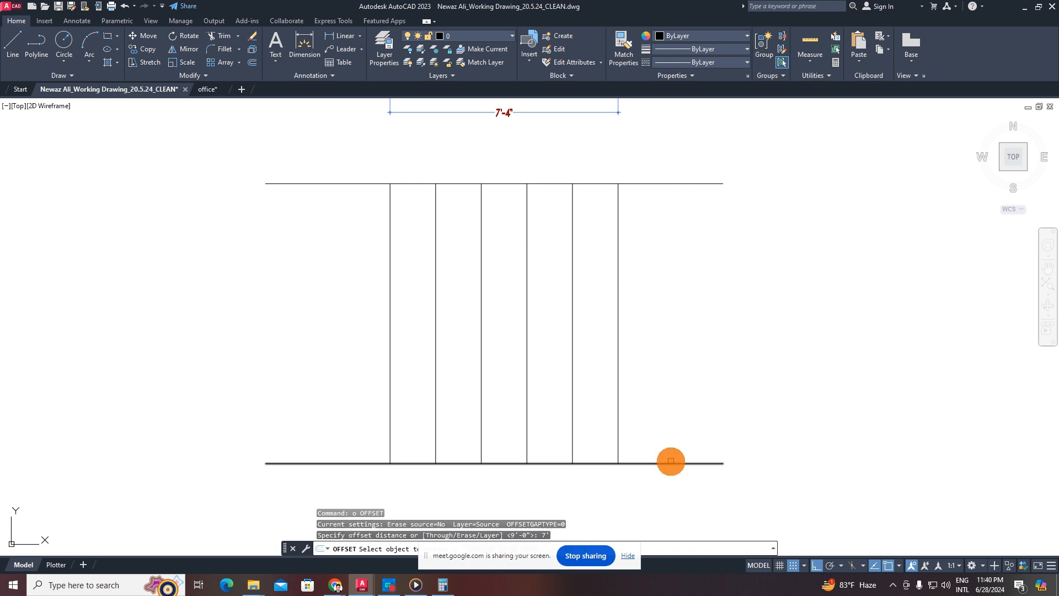
pyautogui.click(669, 462)
pyautogui.click(650, 331)
pyautogui.press('Escape')
pyautogui.moveTo(631, 311); pyautogui.dragTo(694, 308, button='middle')
pyautogui.press('Escape')
pyautogui.press('Escape')
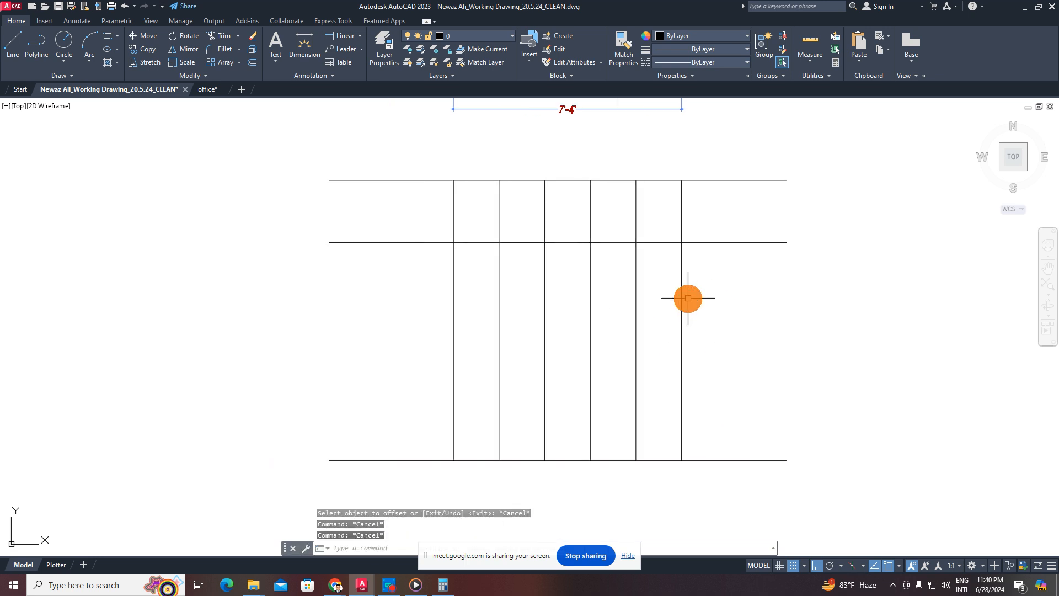
# - Trim the horizontal division line where it extends beyond both sides of the cabinet elevation
pyautogui.write('tr')
pyautogui.press('Return')
pyautogui.click(440, 229)
pyautogui.click(427, 291)
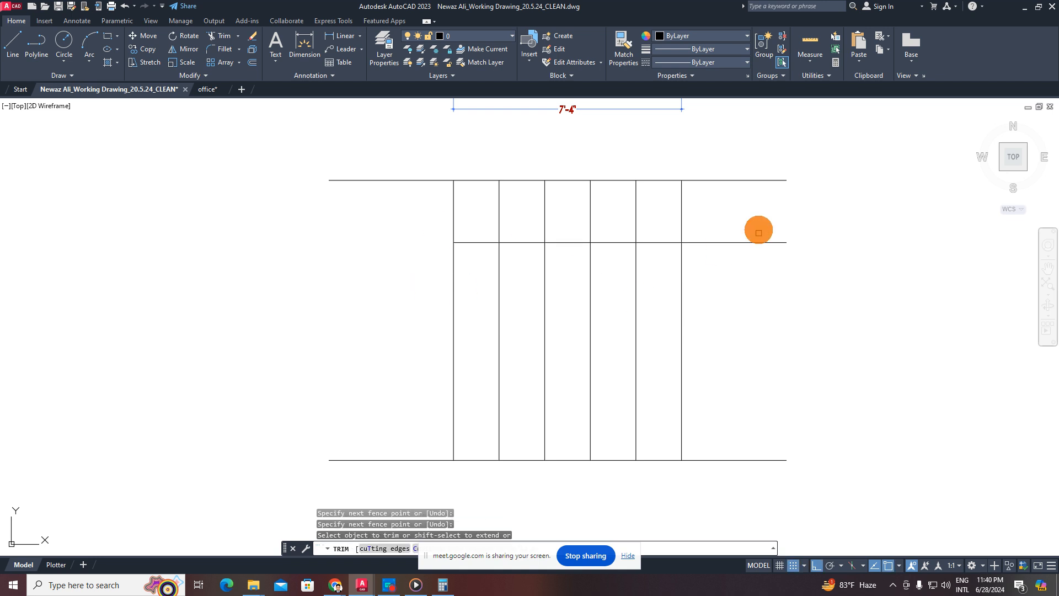
pyautogui.click(758, 227)
pyautogui.click(735, 291)
pyautogui.moveTo(700, 326); pyautogui.dragTo(681, 329, button='middle')
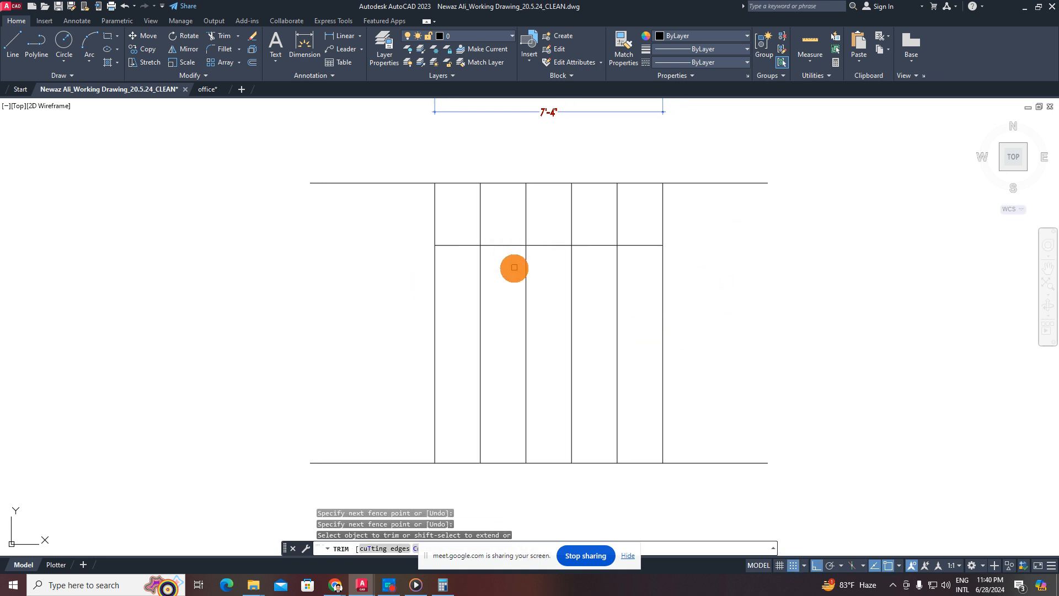
# - Add a vertical linear dimension beside the cabinet's left edge, from the base line up to the horizontal division line
pyautogui.click(339, 35)
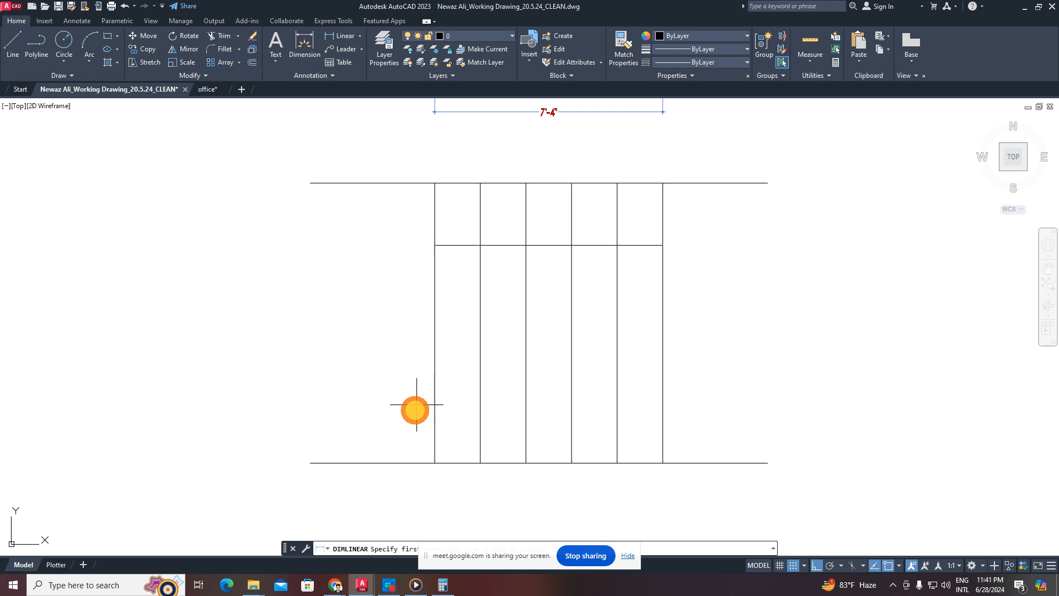
pyautogui.click(435, 462)
pyautogui.click(434, 245)
pyautogui.scroll(2, 420, 327)
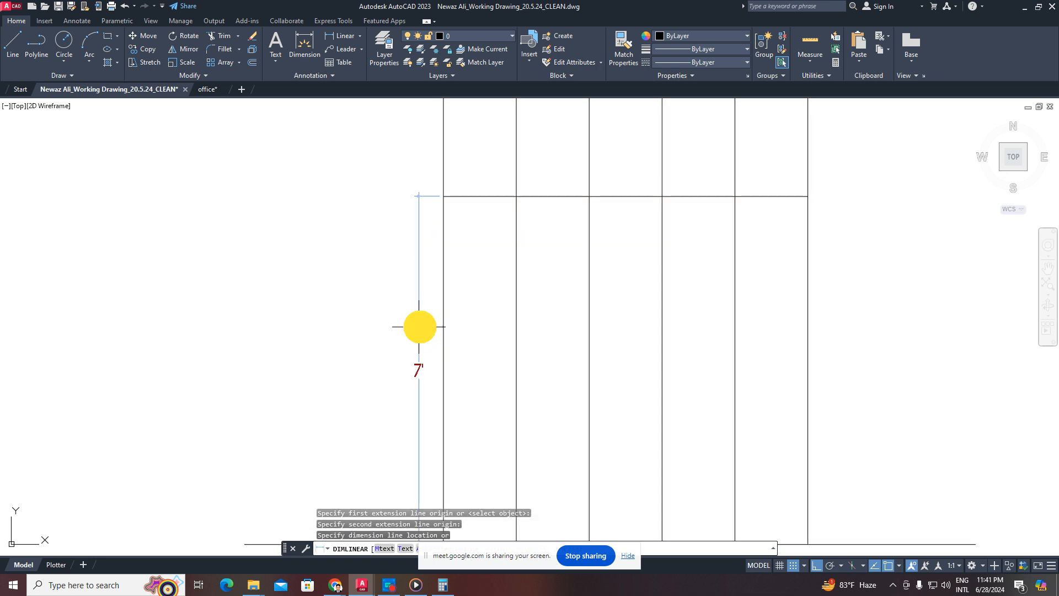
pyautogui.click(419, 327)
pyautogui.moveTo(446, 237); pyautogui.dragTo(449, 307, button='middle')
pyautogui.press('Escape')
# - Dimension the upper section's height from the division line to the top line, aligned with the dimension below it
pyautogui.press('space')
pyautogui.click(447, 267)
pyautogui.click(447, 167)
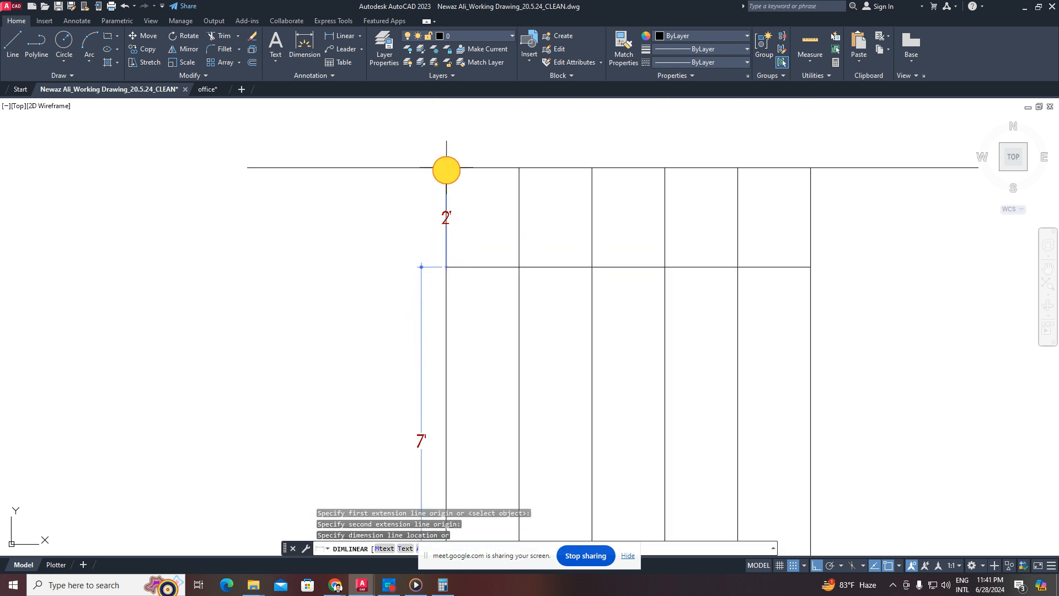
pyautogui.click(425, 188)
pyautogui.click(421, 195)
pyautogui.press('Escape')
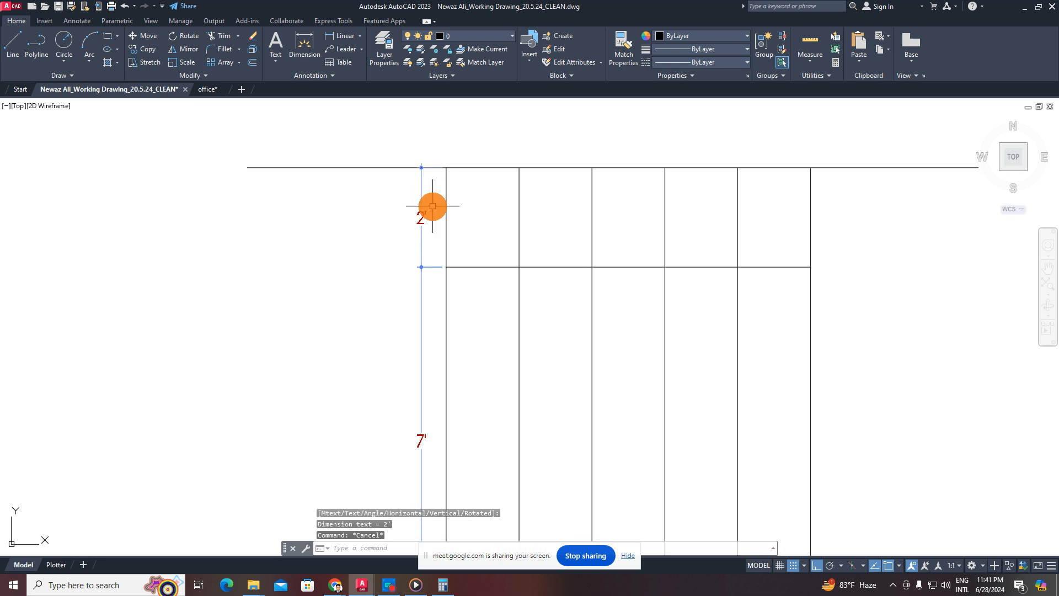
# - Copy the "3" Louver @ 3" Gap with a layer of 3mm glass" note and its leader arrow from the louver partition elevation
pyautogui.scroll(-6, 433, 206)
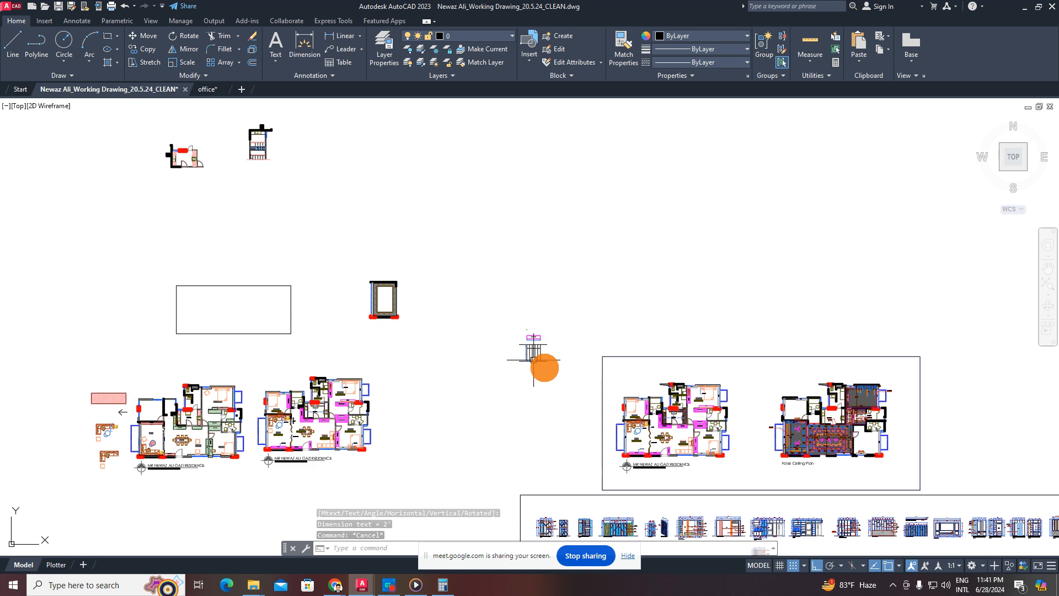
pyautogui.scroll(6, 669, 366)
pyautogui.scroll(6, 618, 447)
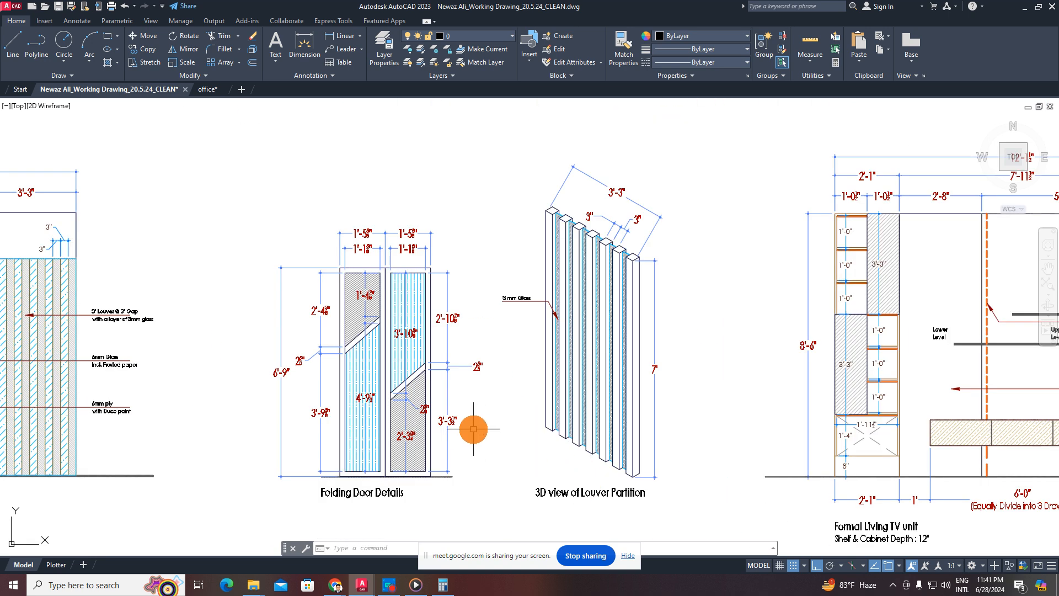
pyautogui.moveTo(473, 433); pyautogui.dragTo(577, 407, button='middle')
pyautogui.scroll(-4, 310, 367)
pyautogui.scroll(3, 482, 345)
pyautogui.moveTo(310, 367)
pyautogui.mouseDown(button='middle')
pyautogui.moveTo(476, 355)
pyautogui.moveTo(566, 326)
pyautogui.mouseUp(button='middle')
pyautogui.scroll(2, 511, 246)
pyautogui.scroll(-5, 441, 243)
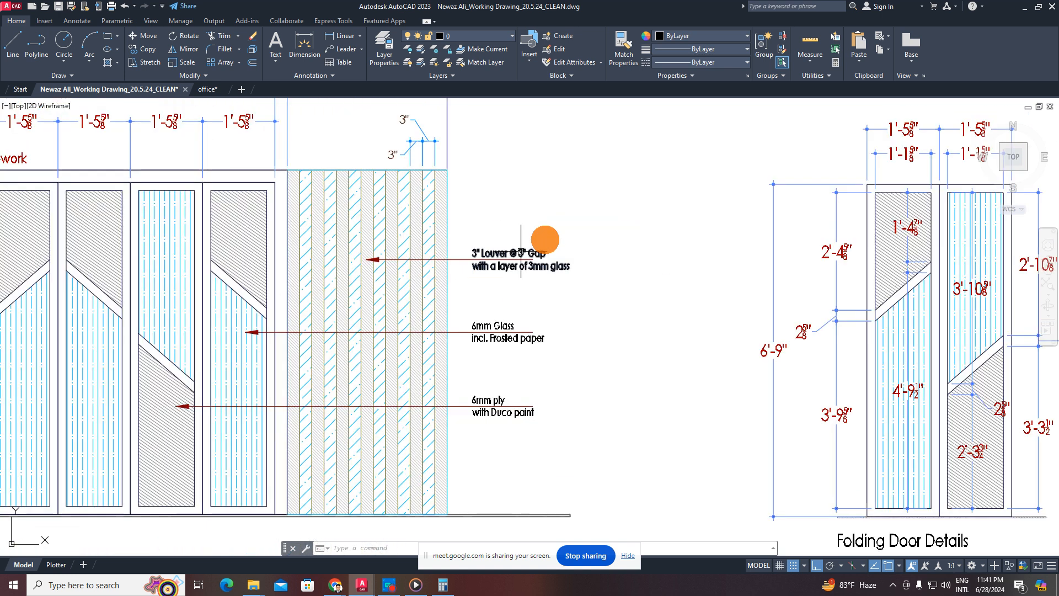
pyautogui.click(591, 201)
pyautogui.click(465, 289)
pyautogui.scroll(8, 366, 273)
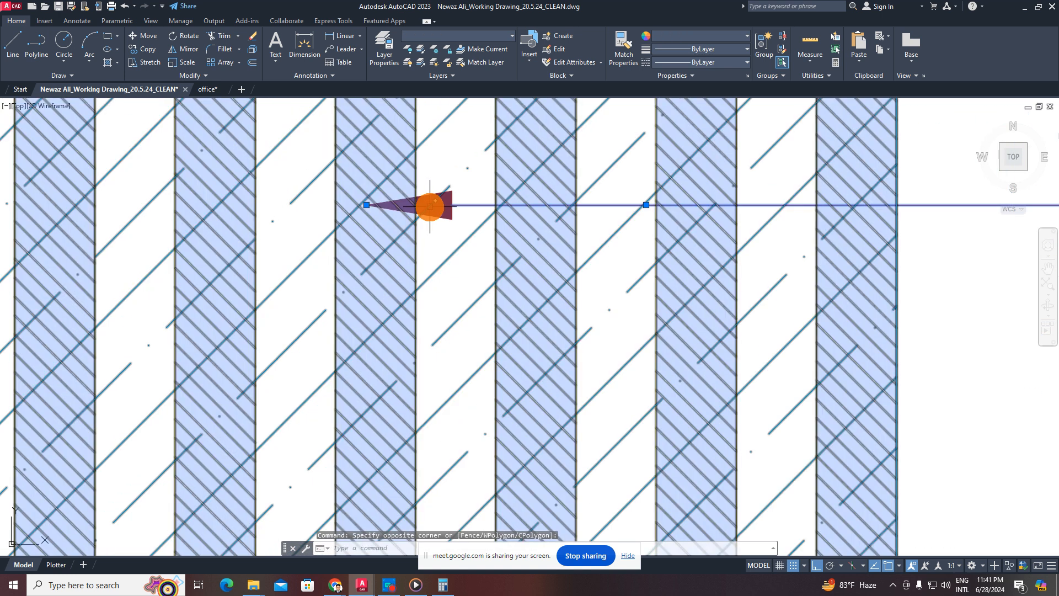
pyautogui.hotkey('ctrl', 'c')
# - Paste the copied note and leader at the right side of the cabinet elevation, with the arrow pointing into the doors
pyautogui.hotkey('ctrl', 'v')
pyautogui.scroll(-8, 500, 234)
pyautogui.scroll(-4, 336, 293)
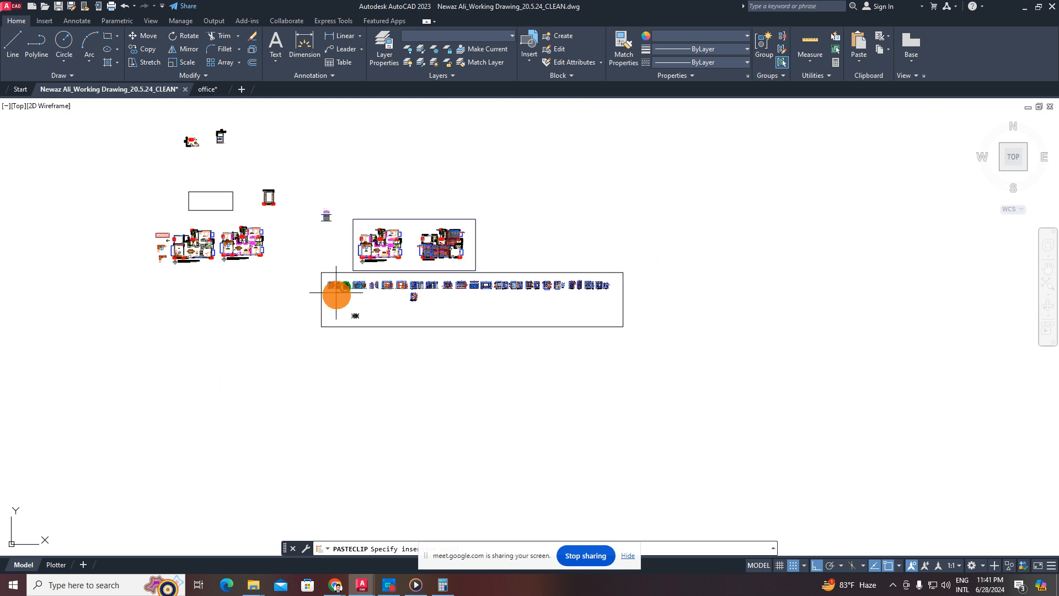
pyautogui.moveTo(336, 293); pyautogui.dragTo(752, 305, button='middle')
pyautogui.scroll(4, 633, 257)
pyautogui.scroll(-8, 607, 232)
pyautogui.scroll(5, 618, 165)
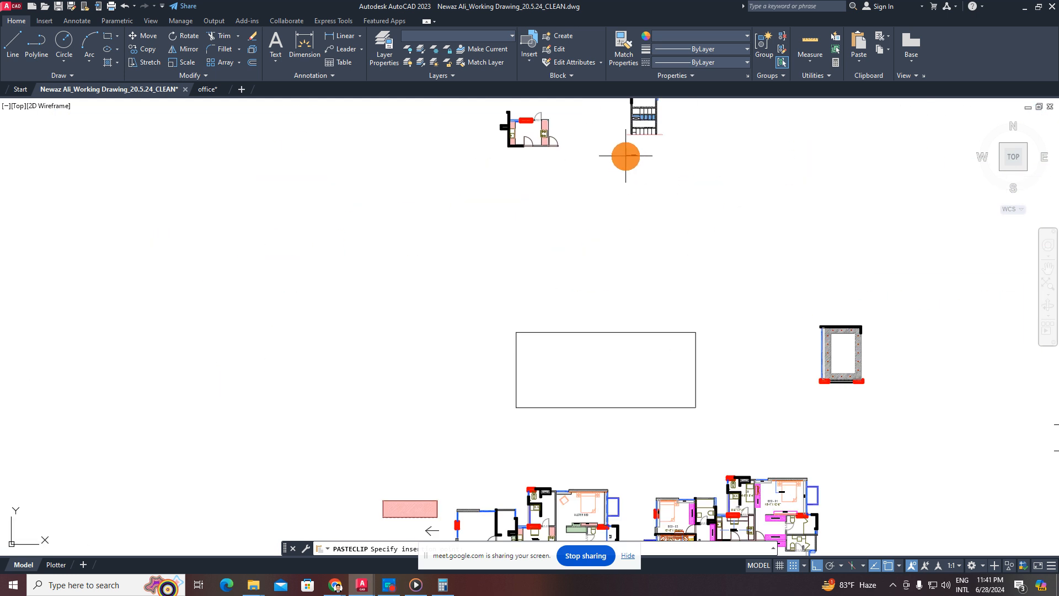
pyautogui.moveTo(624, 158); pyautogui.dragTo(525, 171, button='middle')
pyautogui.scroll(-5, 557, 229)
pyautogui.scroll(10, 556, 227)
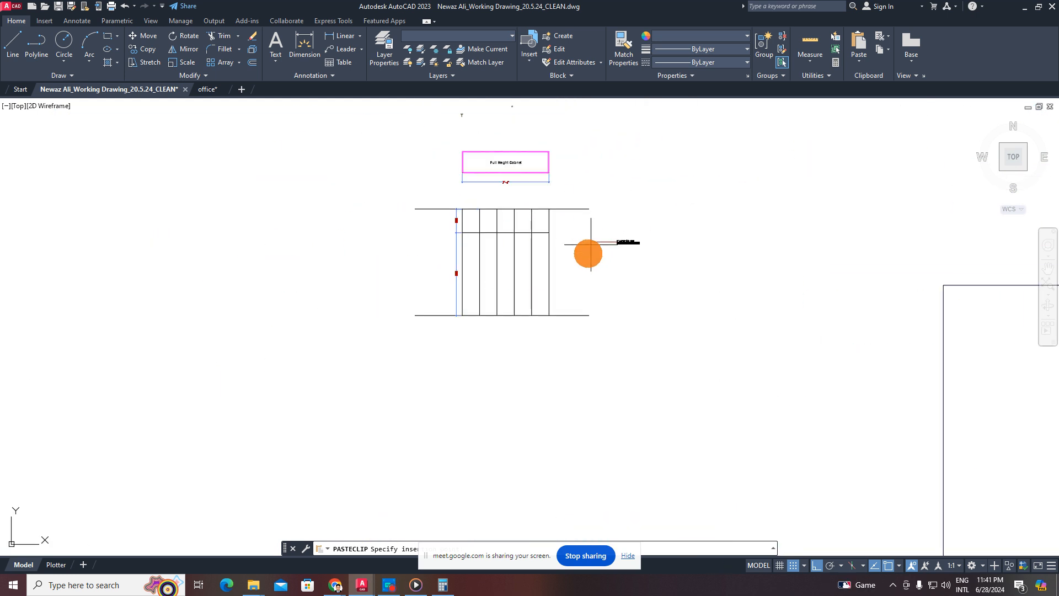
pyautogui.moveTo(586, 250); pyautogui.dragTo(613, 273, button='middle')
pyautogui.click(535, 349)
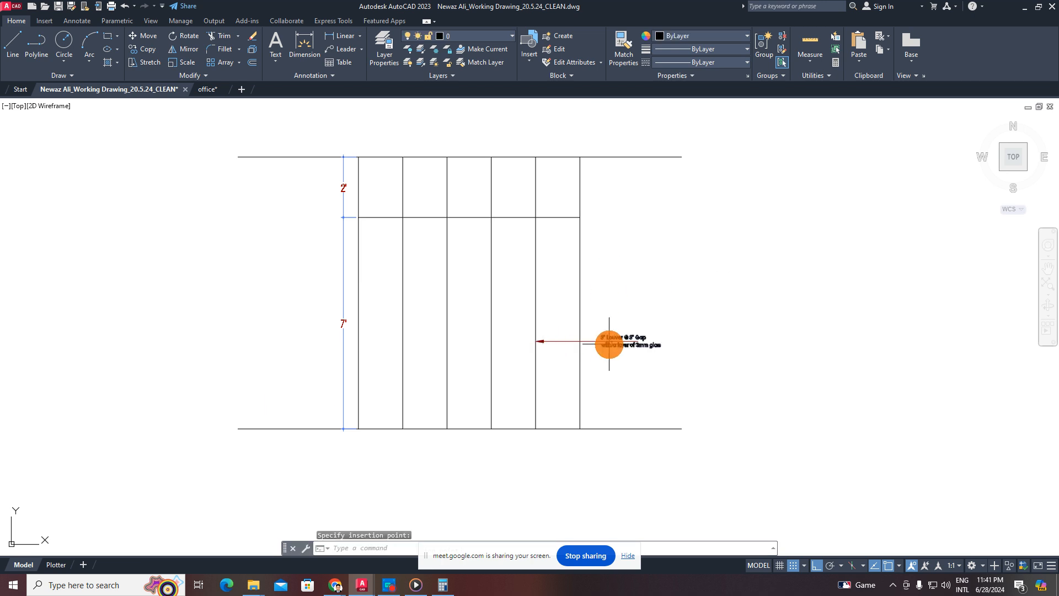
# - Replace the pasted note's text with 22" depth
pyautogui.scroll(2, 610, 343)
pyautogui.press('Escape')
pyautogui.doubleClick(632, 330)
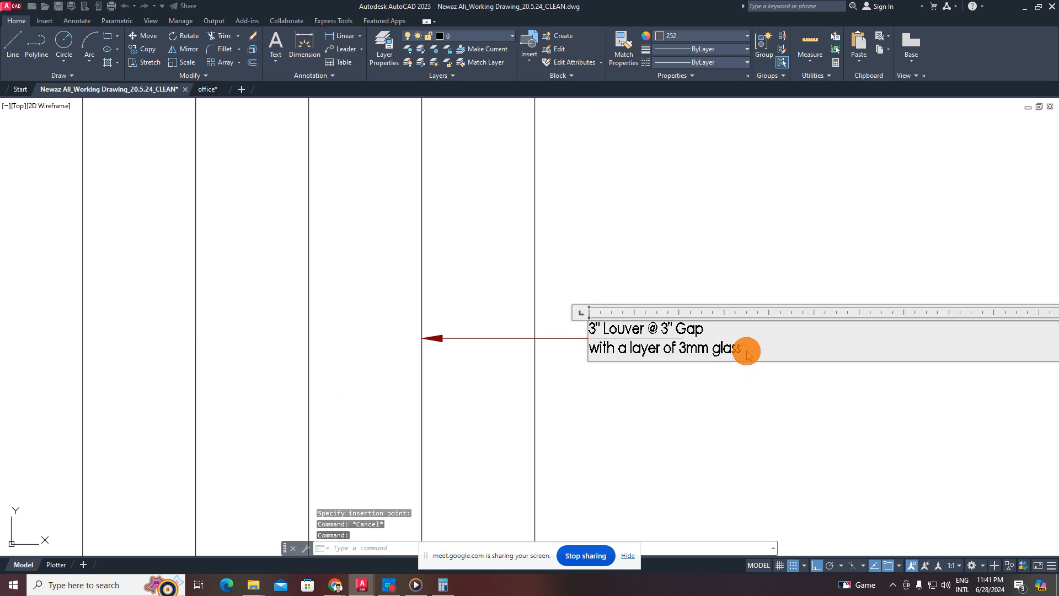
pyautogui.moveTo(748, 353); pyautogui.dragTo(615, 326)
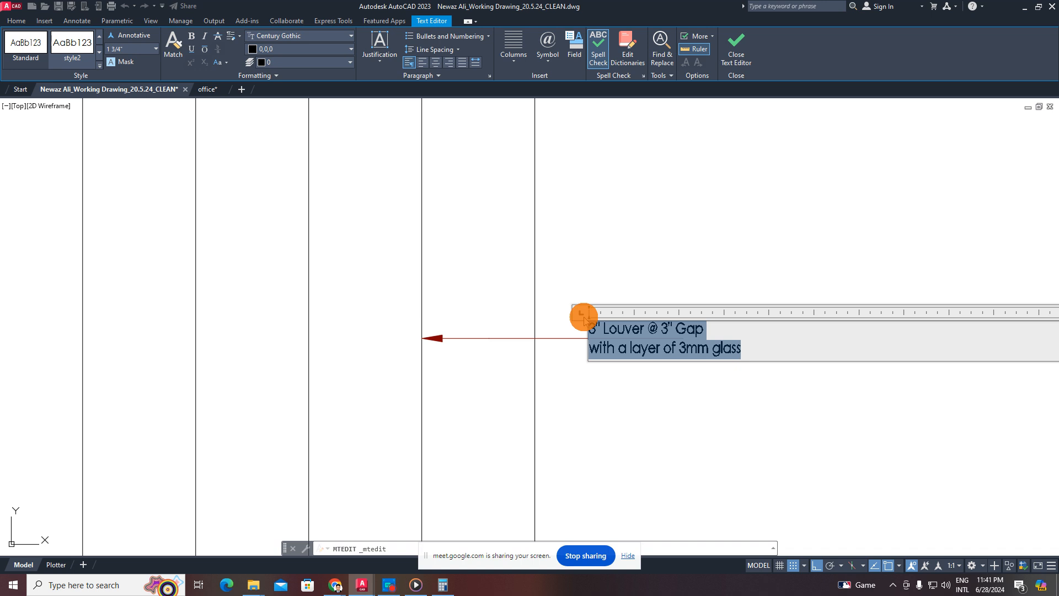
pyautogui.write('4')
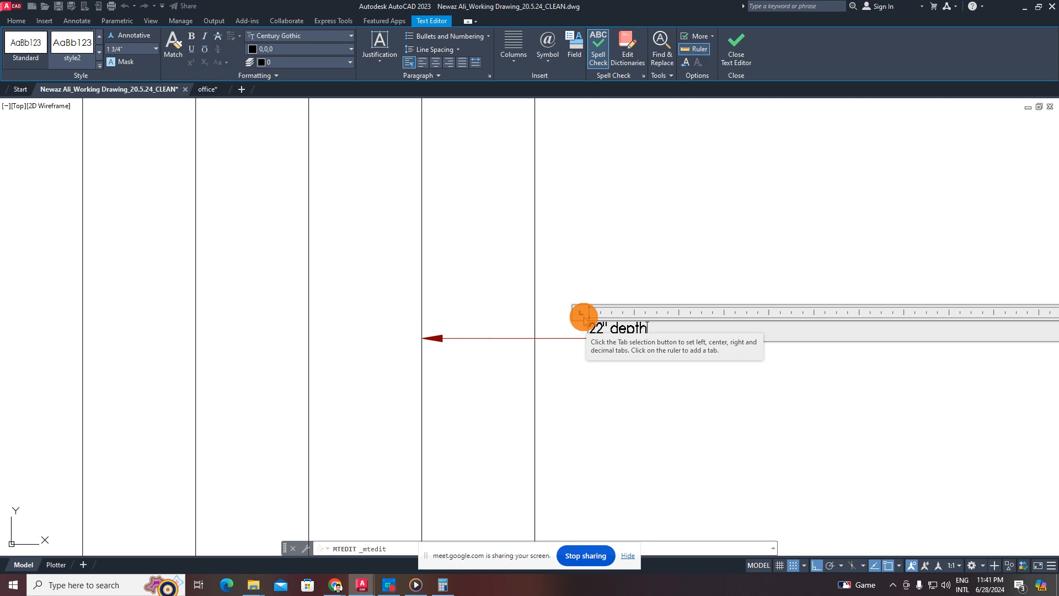
pyautogui.click(754, 63)
pyautogui.press('Escape')
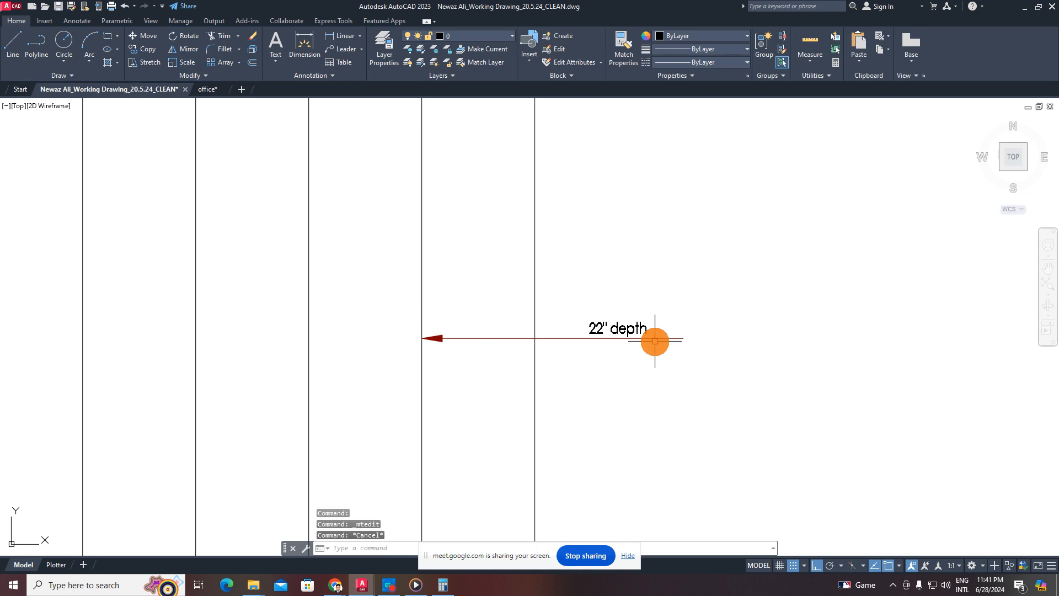
# - Move the 22" depth note and its leader a short distance right so the arrow tip lies inside the last door
pyautogui.scroll(-7, 653, 334)
pyautogui.scroll(7, 656, 313)
pyautogui.click(657, 313)
pyautogui.click(579, 443)
pyautogui.moveTo(650, 425); pyautogui.dragTo(573, 393, button='middle')
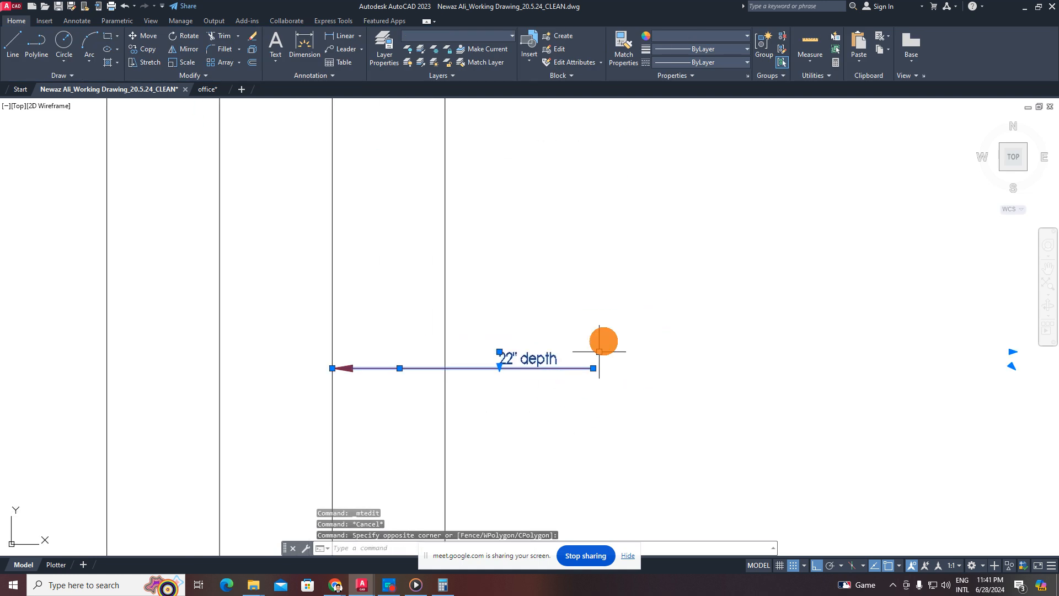
pyautogui.write('m')
pyautogui.press('space')
pyautogui.click(612, 323)
pyautogui.click(654, 323)
pyautogui.press('Escape')
# - Move the 22" depth text left along its leader line, closer to the arrowhead
pyautogui.click(638, 338)
pyautogui.click(559, 359)
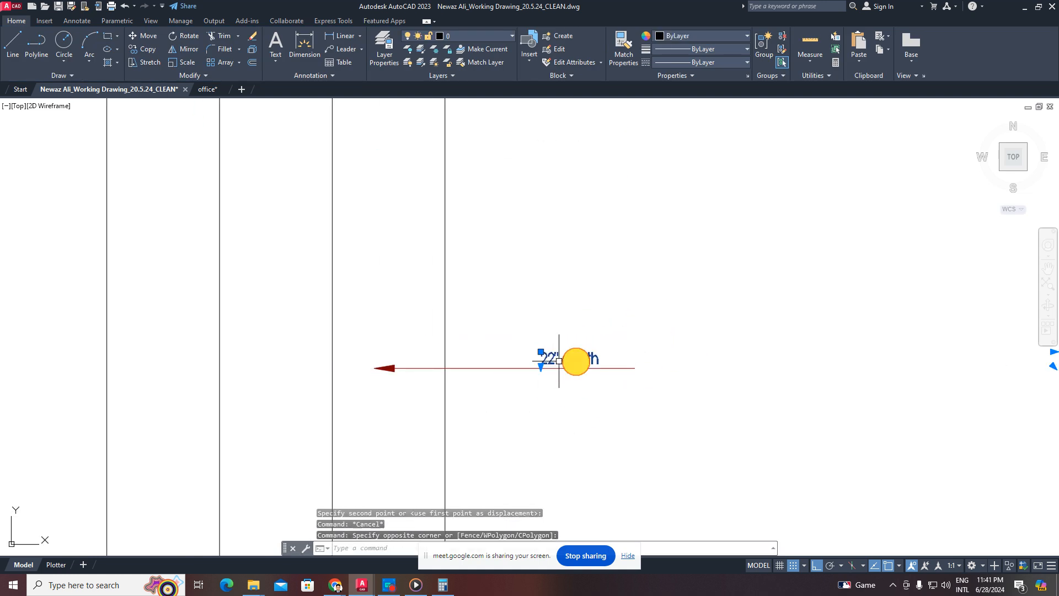
pyautogui.write('m')
pyautogui.press('space')
pyautogui.click(706, 285)
pyautogui.click(645, 287)
pyautogui.press('Escape')
# - Shorten the leader line by stretching its right end in towards the 22" depth text
pyautogui.click(672, 331)
pyautogui.click(643, 379)
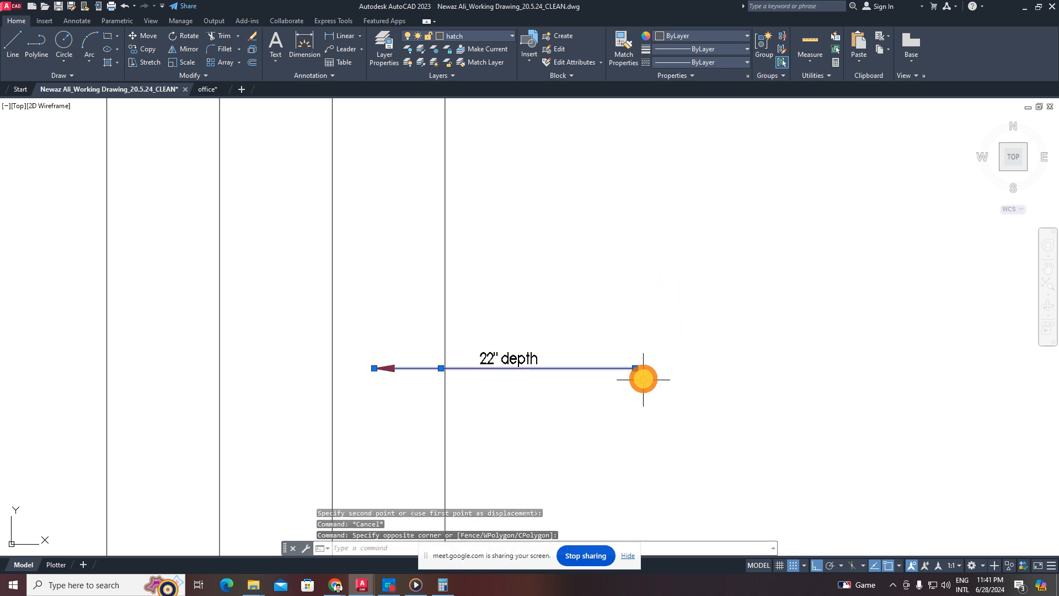
pyautogui.click(635, 368)
pyautogui.scroll(2, 536, 367)
pyautogui.click(575, 366)
pyautogui.press('Escape')
pyautogui.scroll(-5, 576, 365)
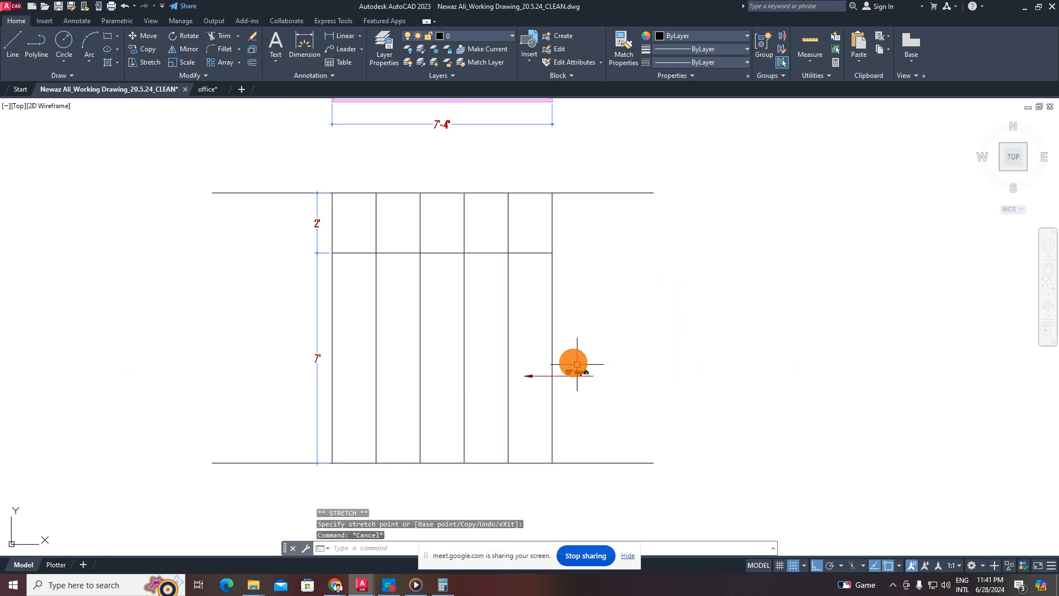
pyautogui.scroll(2, 529, 333)
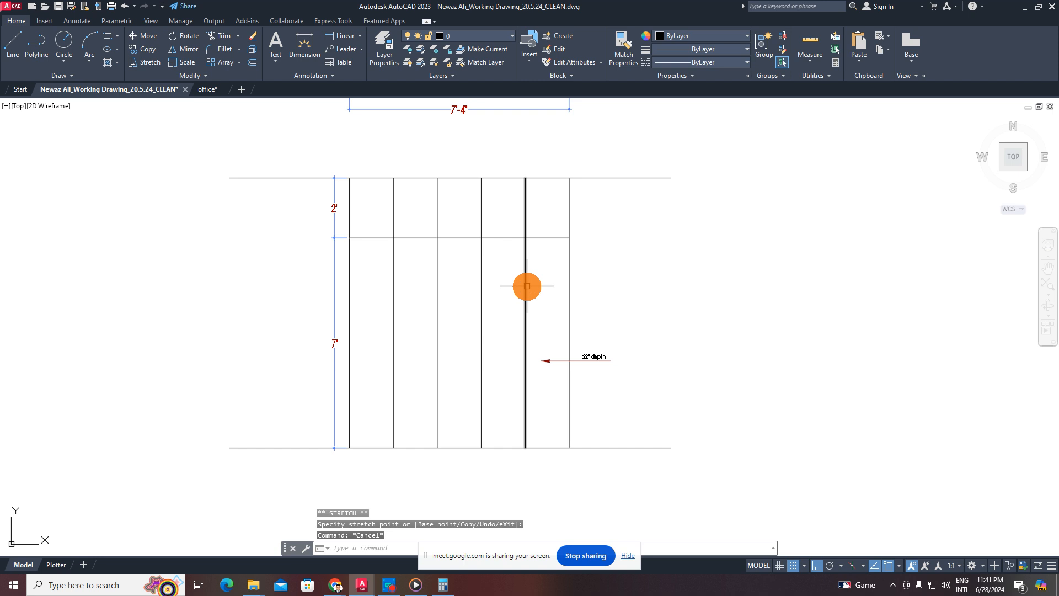
pyautogui.moveTo(567, 231); pyautogui.dragTo(551, 276, button='middle')
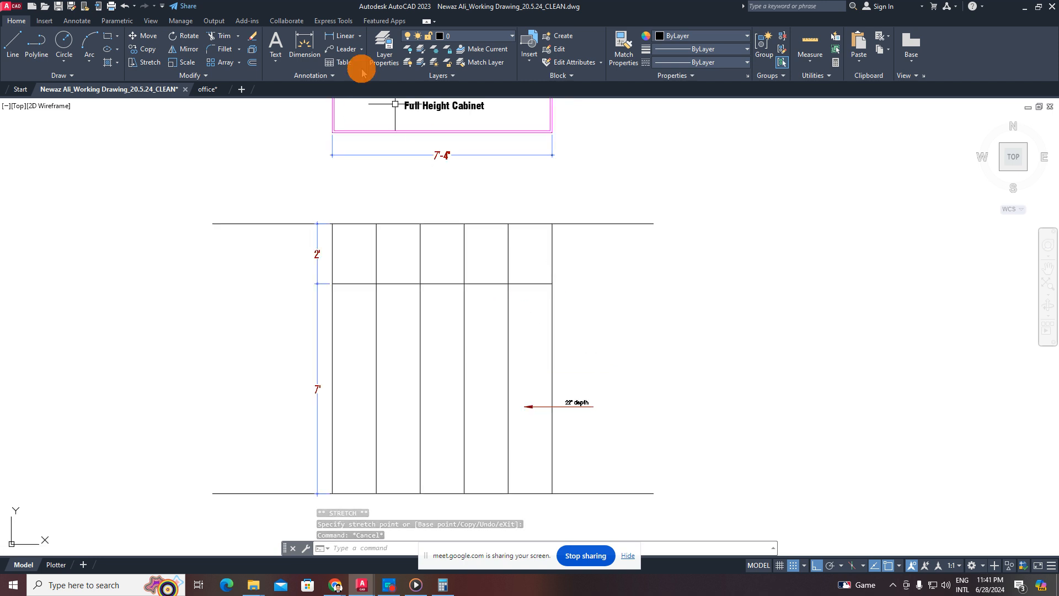
pyautogui.click(348, 38)
pyautogui.scroll(4, 324, 263)
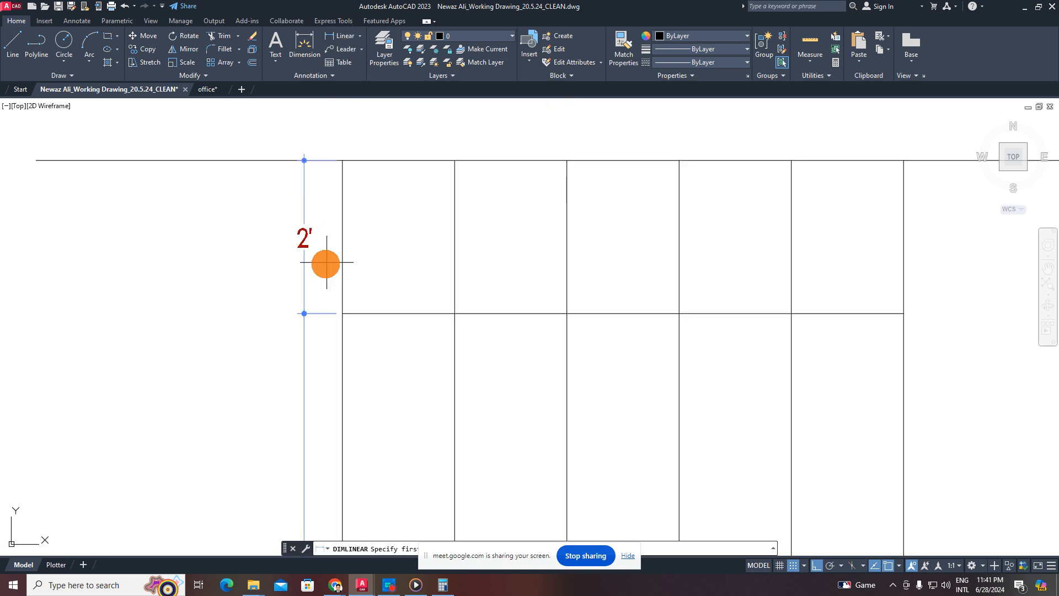
pyautogui.scroll(-7, 326, 263)
pyautogui.scroll(3, 326, 347)
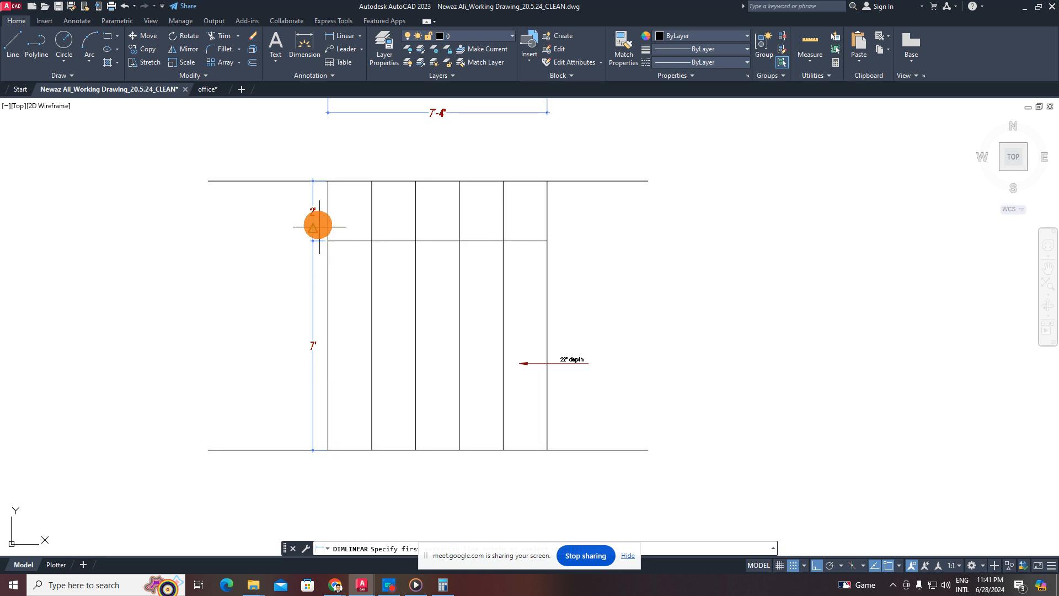
pyautogui.scroll(2, 313, 217)
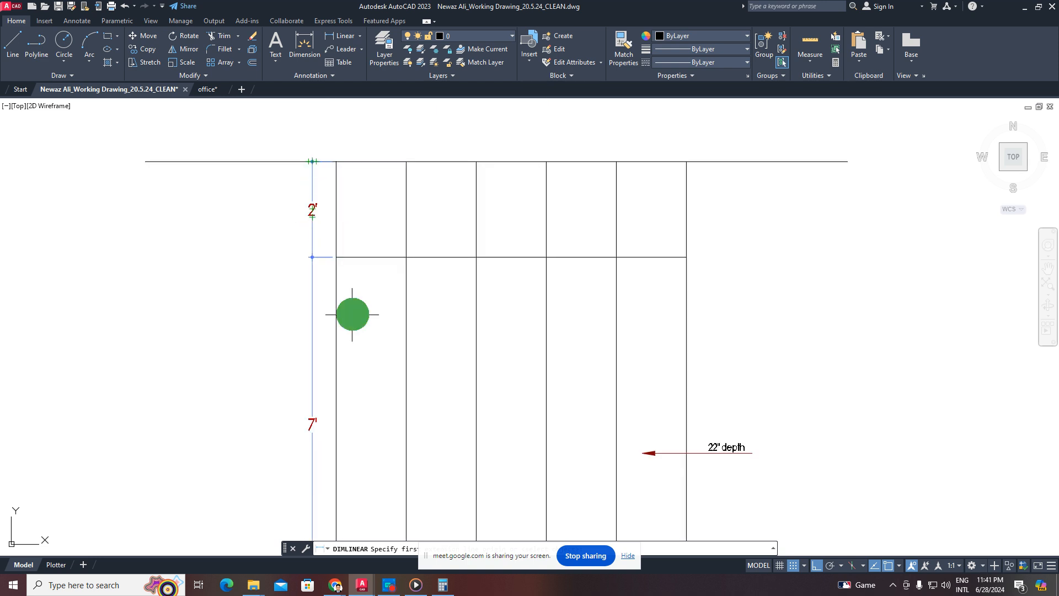
pyautogui.moveTo(350, 312); pyautogui.dragTo(457, 280, button='middle')
pyautogui.press('Escape')
pyautogui.scroll(-2, 482, 306)
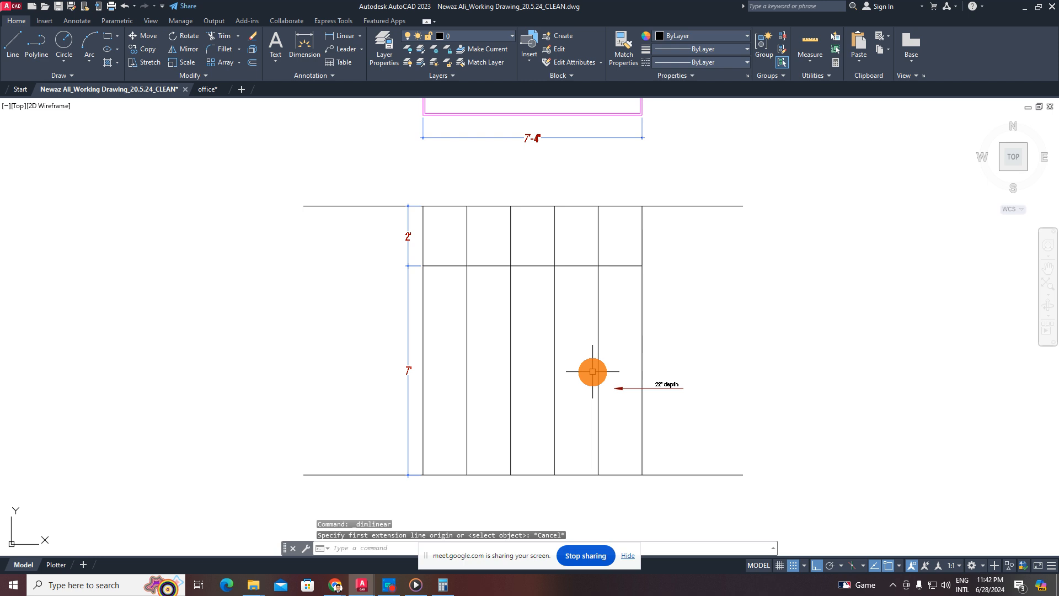
# - Delete the 22" depth text and its leader arrow from the cabinet elevation
pyautogui.moveTo(596, 395); pyautogui.dragTo(580, 369, button='middle')
pyautogui.scroll(2, 669, 359)
pyautogui.click(672, 350)
pyautogui.click(593, 388)
pyautogui.press('Delete')
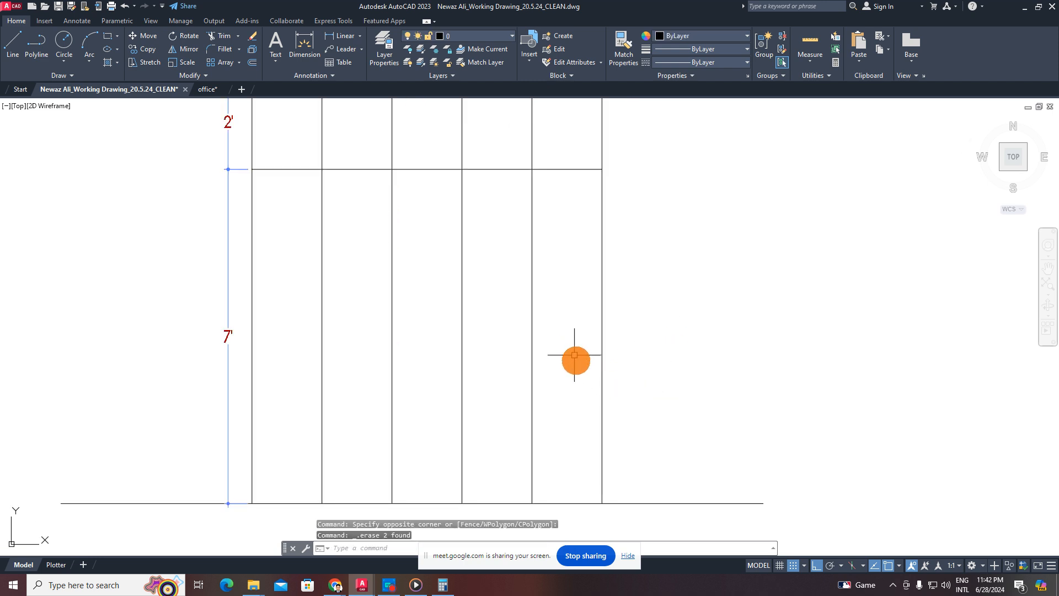
pyautogui.press('Escape')
pyautogui.press('Escape')
pyautogui.press('Escape')
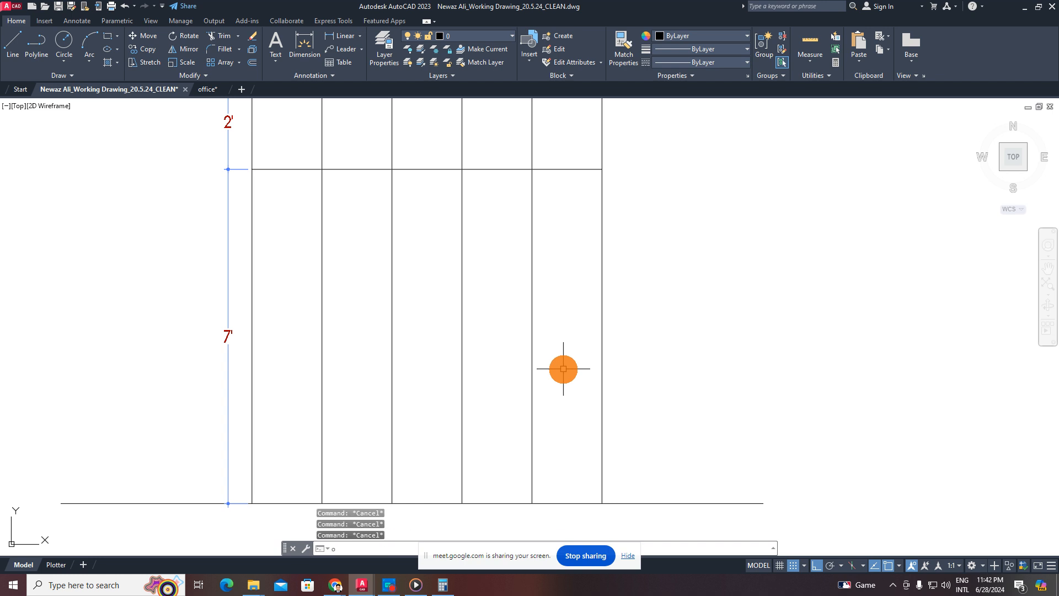
# - Offset the elevation's base line 2' upward
pyautogui.press('Return')
pyautogui.write("2'")
pyautogui.press('Return')
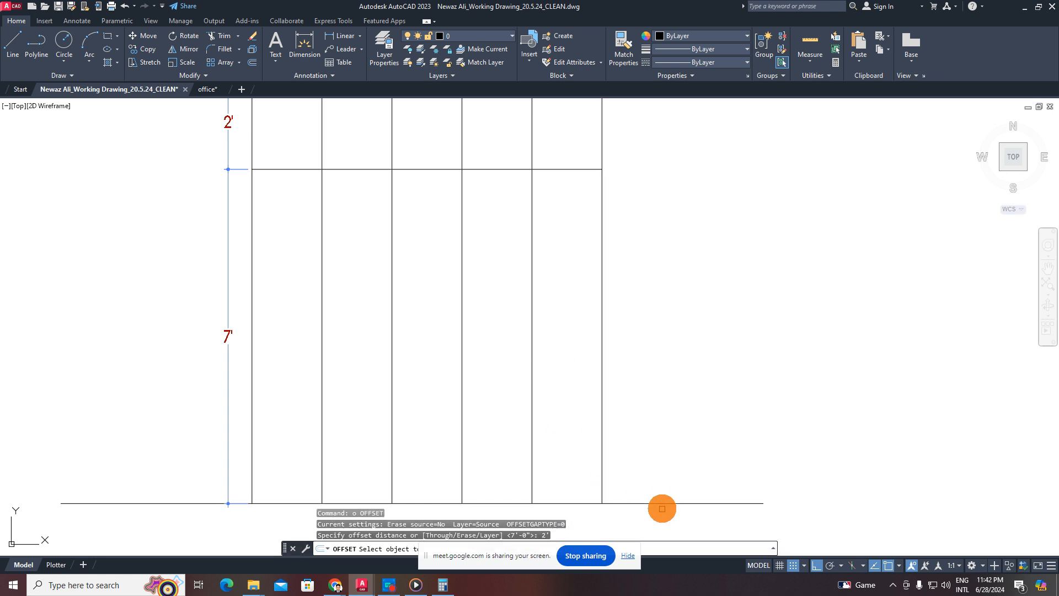
pyautogui.click(662, 504)
pyautogui.click(651, 411)
pyautogui.scroll(-2, 638, 346)
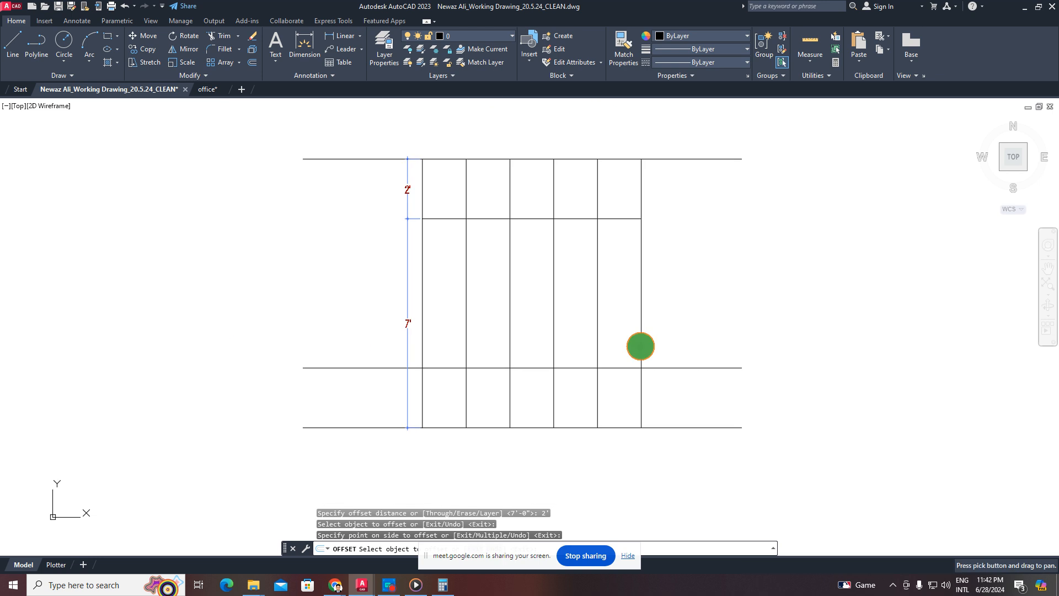
pyautogui.press('Escape')
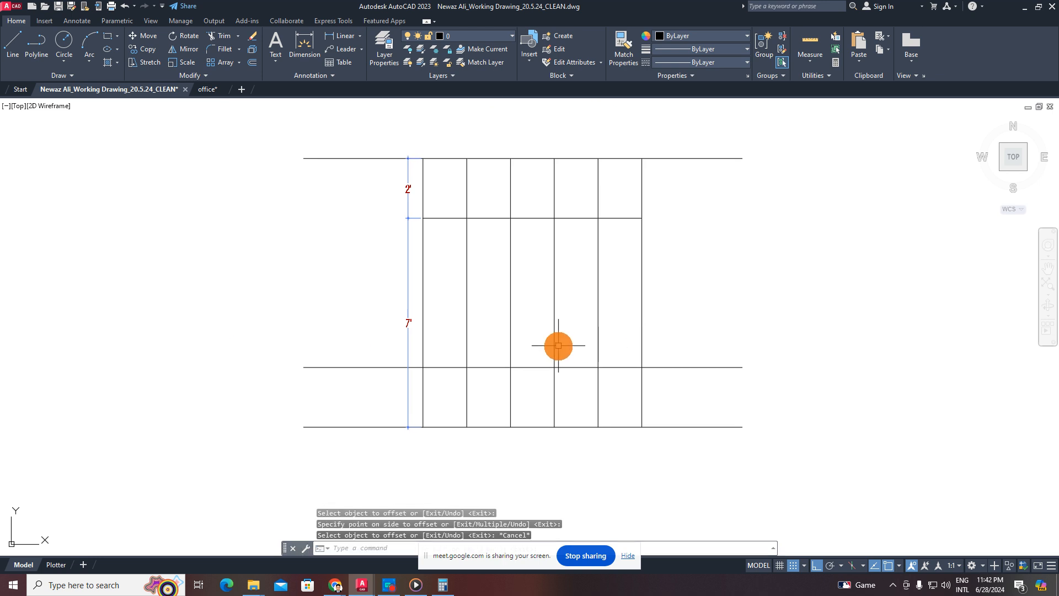
# - Trim the new lower horizontal line where it extends beyond both sides of the cabinet
pyautogui.press('Return')
pyautogui.click(667, 341)
pyautogui.click(687, 408)
pyautogui.click(336, 351)
pyautogui.click(343, 400)
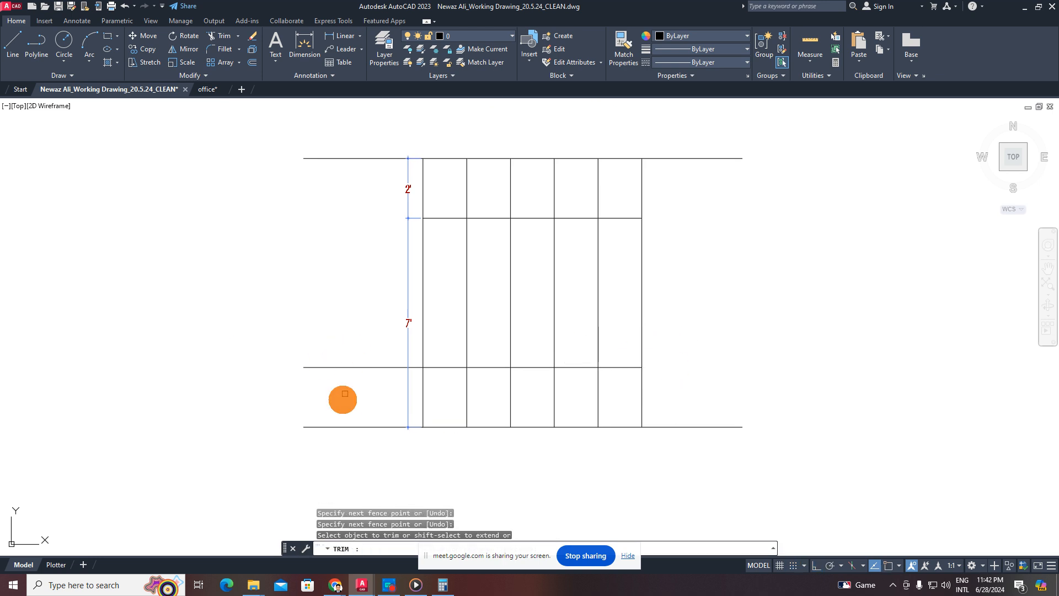
pyautogui.click(363, 359)
pyautogui.click(372, 407)
pyautogui.moveTo(573, 399); pyautogui.dragTo(526, 394, button='middle')
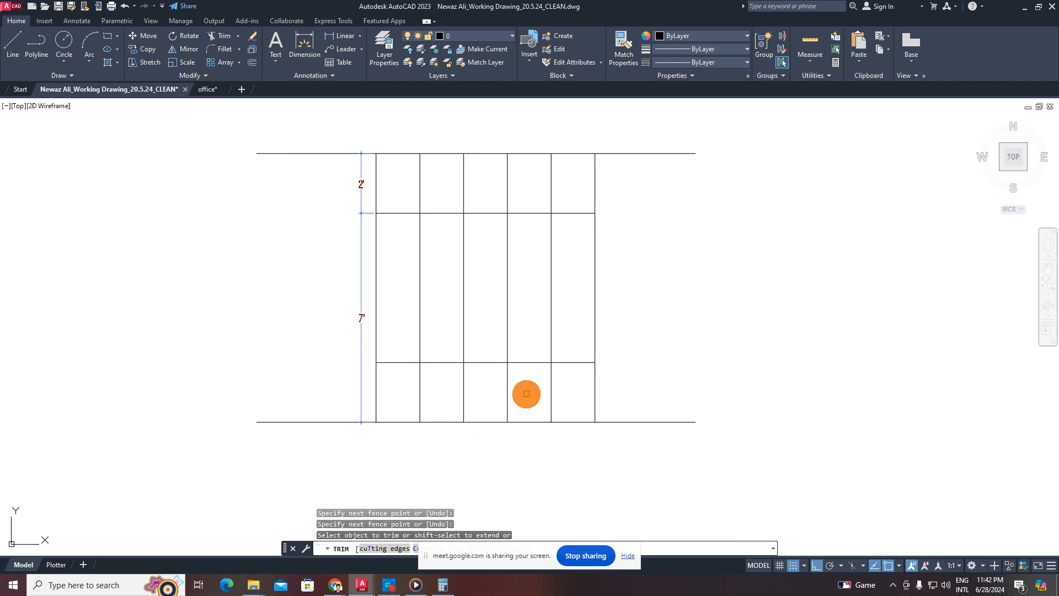
# - Offset the cabinet's lower horizontal division line 12" upward
pyautogui.press('Escape')
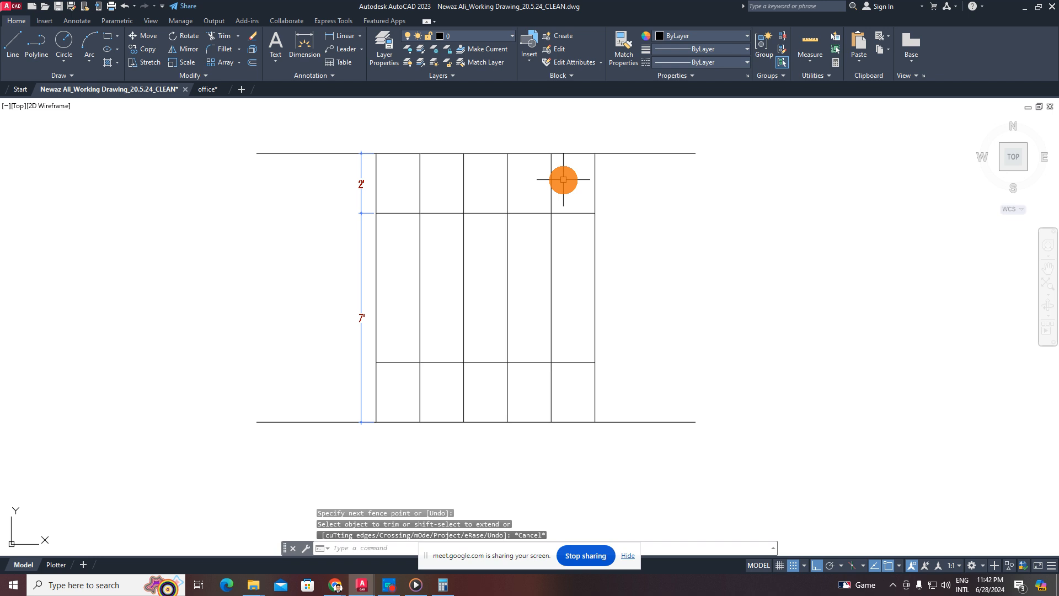
pyautogui.scroll(2, 594, 345)
pyautogui.press('Escape')
pyautogui.press('Escape')
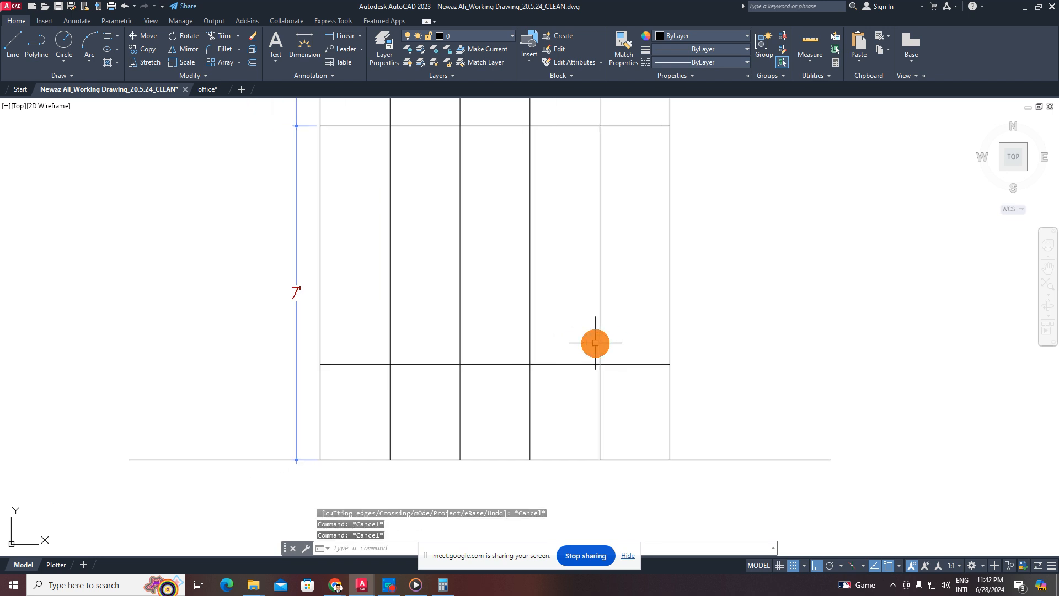
pyautogui.write('o')
pyautogui.press('Return')
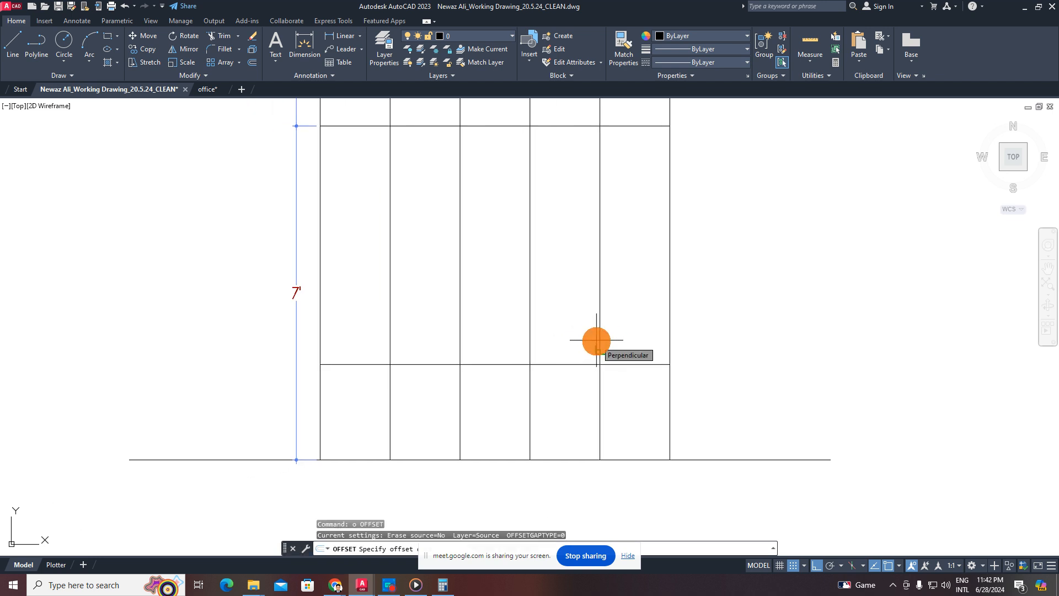
pyautogui.write('12')
pyautogui.press('Return')
pyautogui.click(620, 364)
pyautogui.click(613, 293)
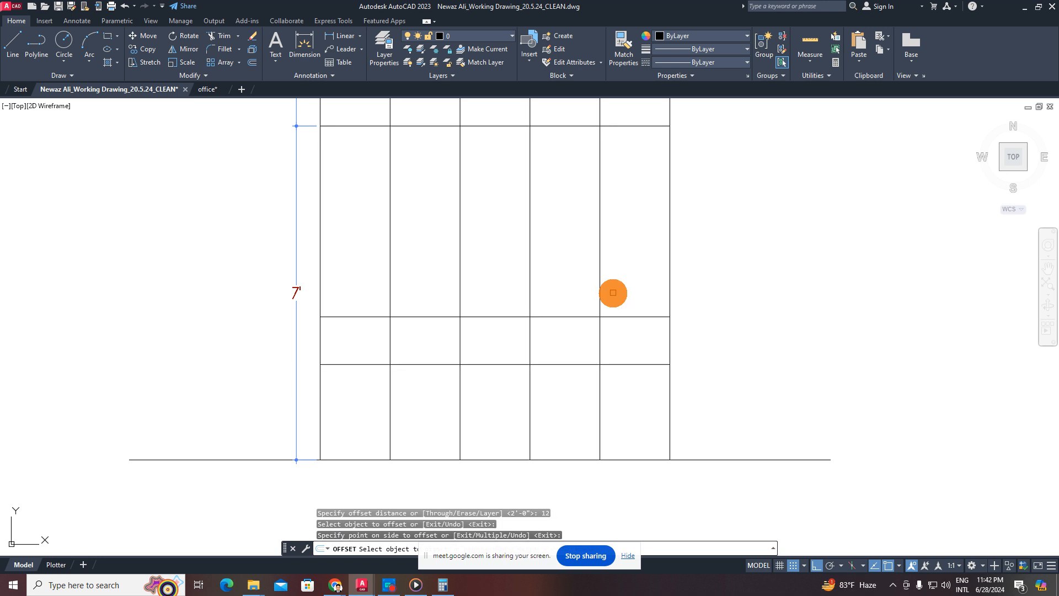
pyautogui.press('Escape')
pyautogui.press('Escape')
pyautogui.press('Escape')
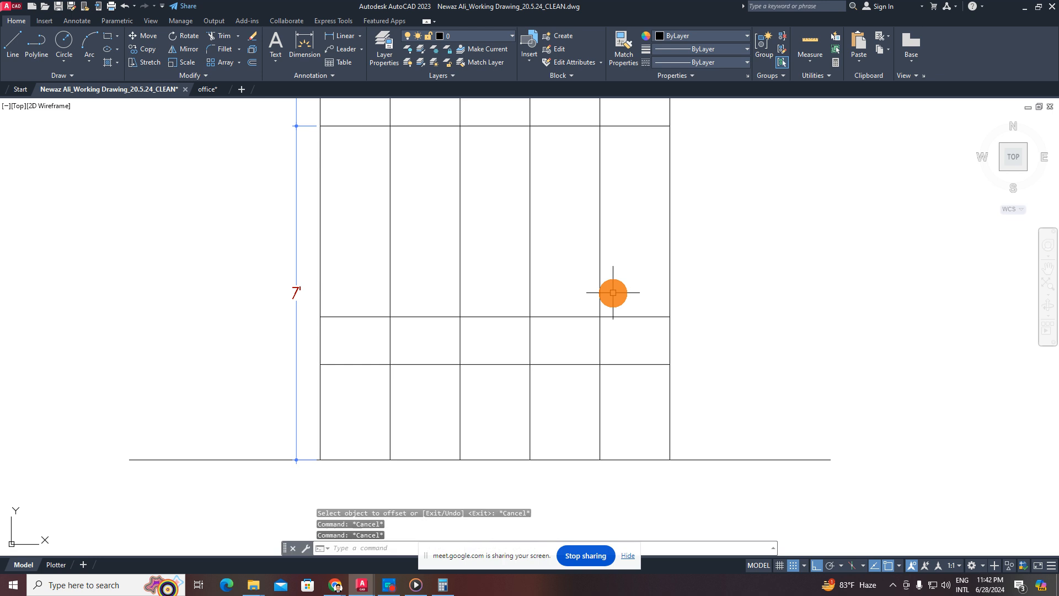
# - Trim the vertical divider between the two rightmost bays where it crosses the 12" horizontal band
pyautogui.write('y')
pyautogui.press('Escape')
pyautogui.write('t')
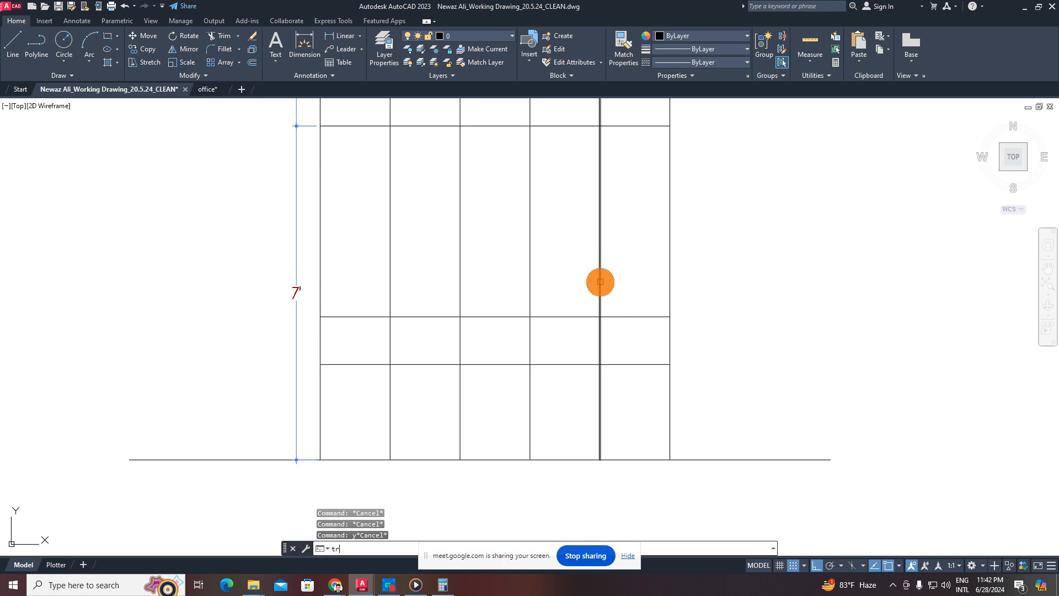
pyautogui.write('r')
pyautogui.press('Return')
pyautogui.scroll(4, 610, 361)
pyautogui.click(613, 344)
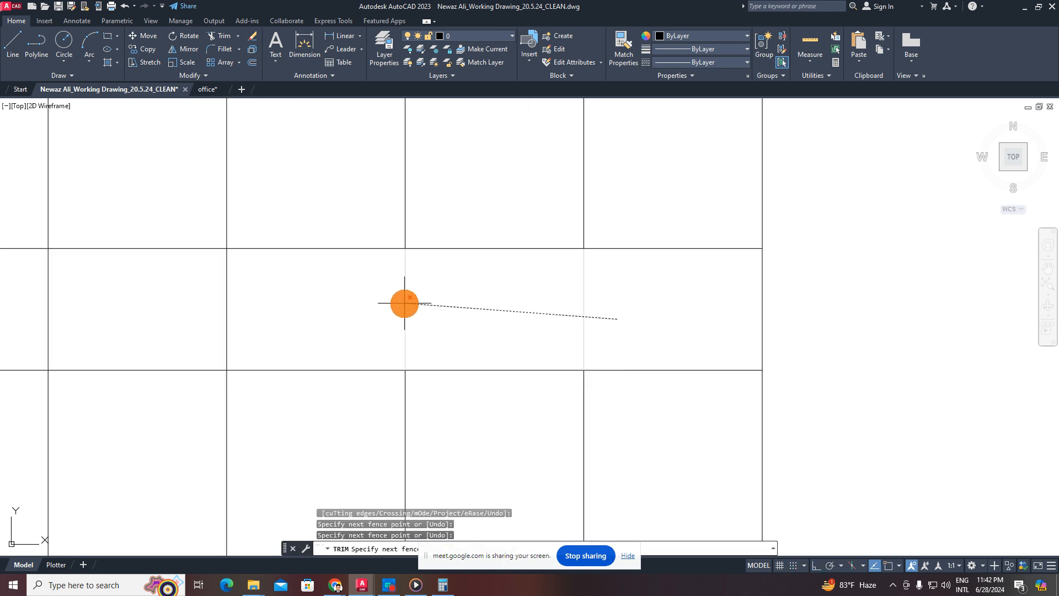
pyautogui.press('Return')
pyautogui.scroll(-4, 447, 309)
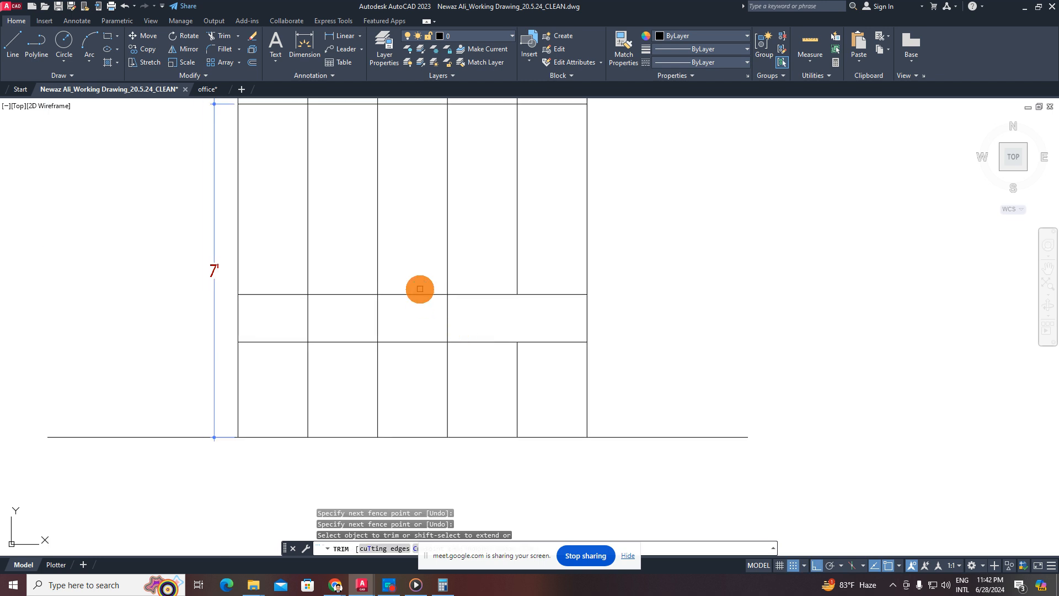
# - Trim both horizontal band lines out of the middle bay and delete their remaining pieces across the two leftmost bays
pyautogui.scroll(2, 420, 289)
pyautogui.click(420, 275)
pyautogui.press('Return')
pyautogui.press('Return')
pyautogui.click(320, 274)
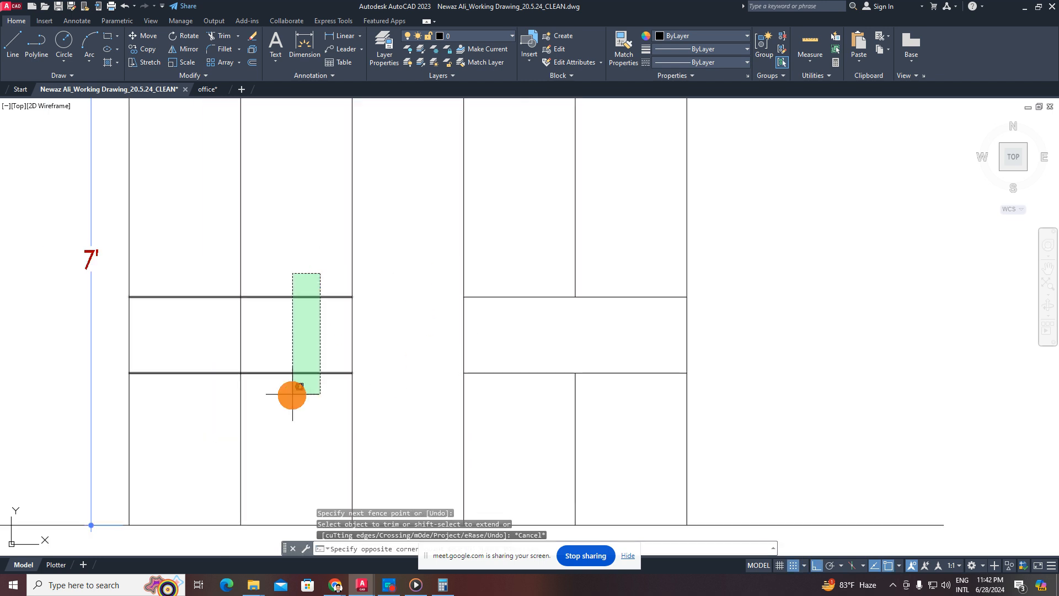
pyautogui.click(291, 386)
pyautogui.press('Delete')
pyautogui.scroll(-2, 491, 397)
pyautogui.scroll(2, 493, 398)
pyautogui.press('Escape')
pyautogui.press('Escape')
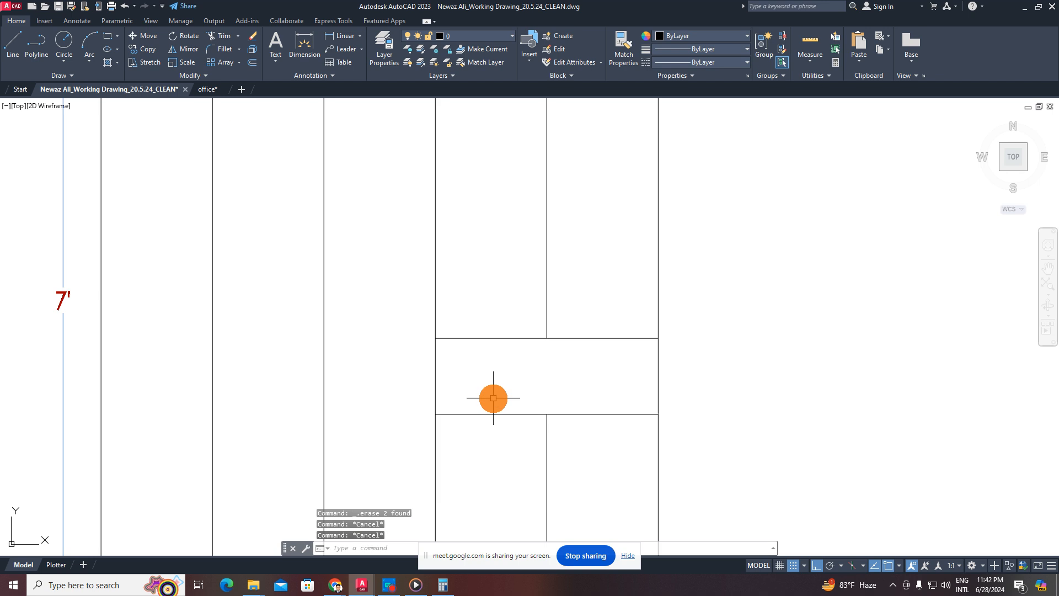
# - Draw two crossing diagonal lines between opposite corners of the 12" high box spanning the two rightmost bays
pyautogui.write('l')
pyautogui.press('Return')
pyautogui.click(436, 413)
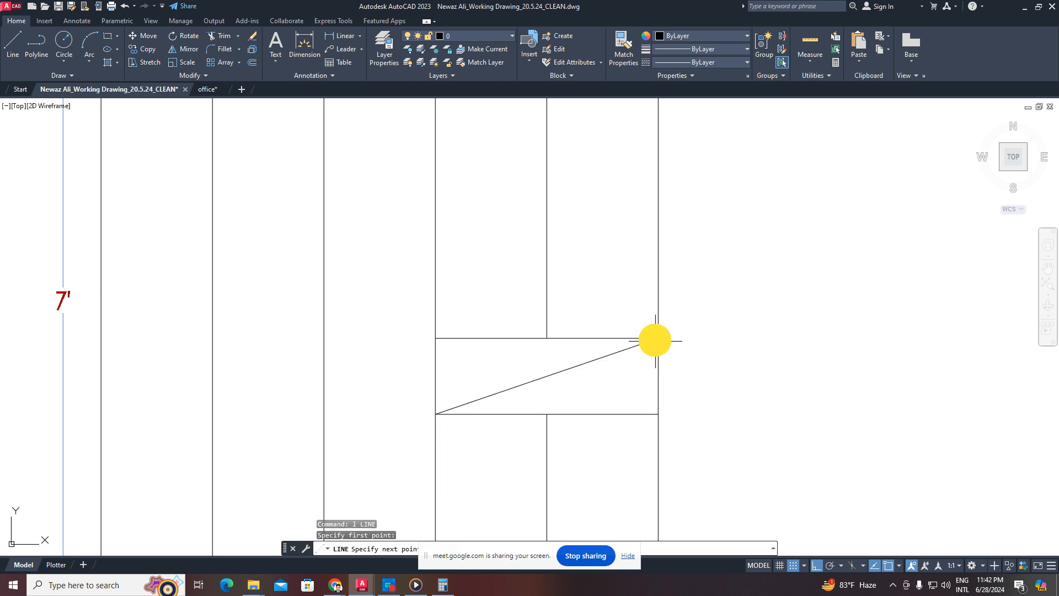
pyautogui.click(658, 339)
pyautogui.press('Escape')
pyautogui.press('Return')
pyautogui.click(665, 419)
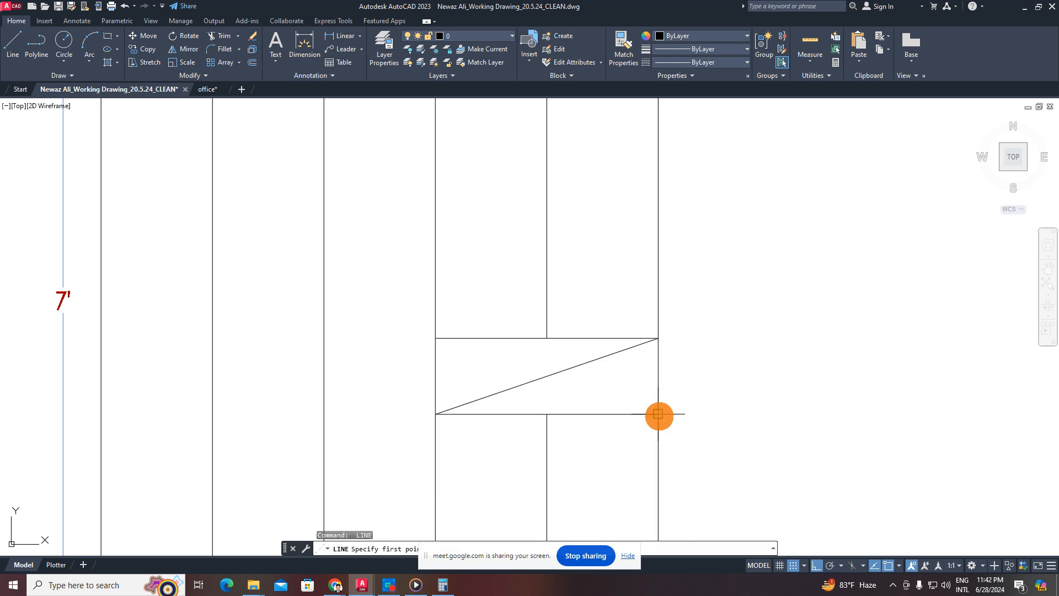
pyautogui.click(436, 338)
pyautogui.press('Escape')
pyautogui.scroll(-3, 517, 390)
pyautogui.scroll(3, 513, 419)
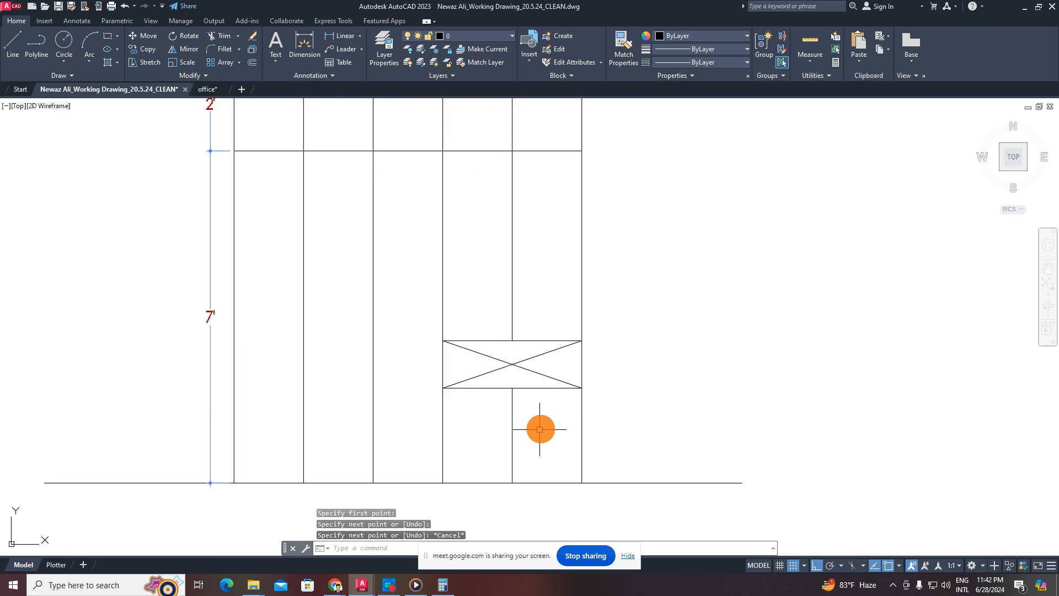
# - Draw a horizontal line across the three leftmost bays, from the cabinet's left side to the divider beside the crossed box
pyautogui.moveTo(513, 425); pyautogui.dragTo(515, 441, button='middle')
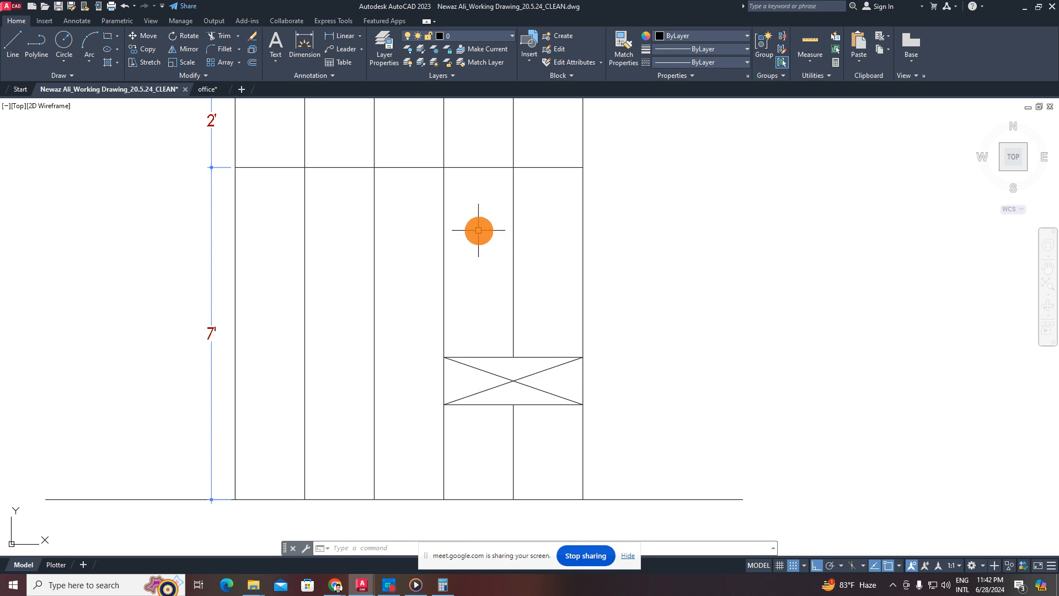
pyautogui.moveTo(478, 230); pyautogui.dragTo(490, 274, button='middle')
pyautogui.scroll(4, 515, 373)
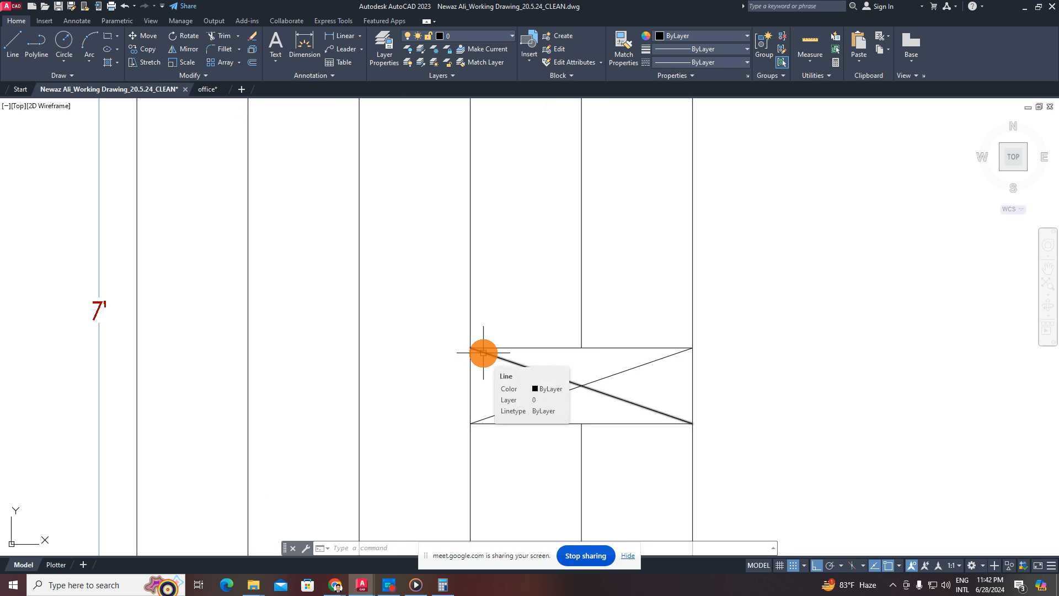
pyautogui.scroll(-8, 496, 355)
pyautogui.scroll(4, 466, 340)
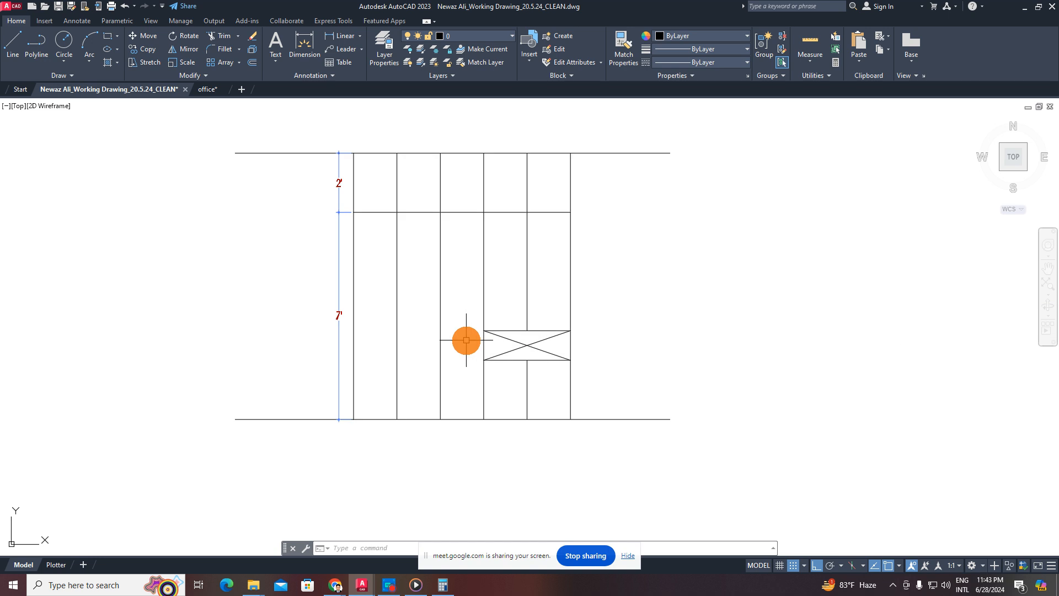
pyautogui.scroll(4, 438, 345)
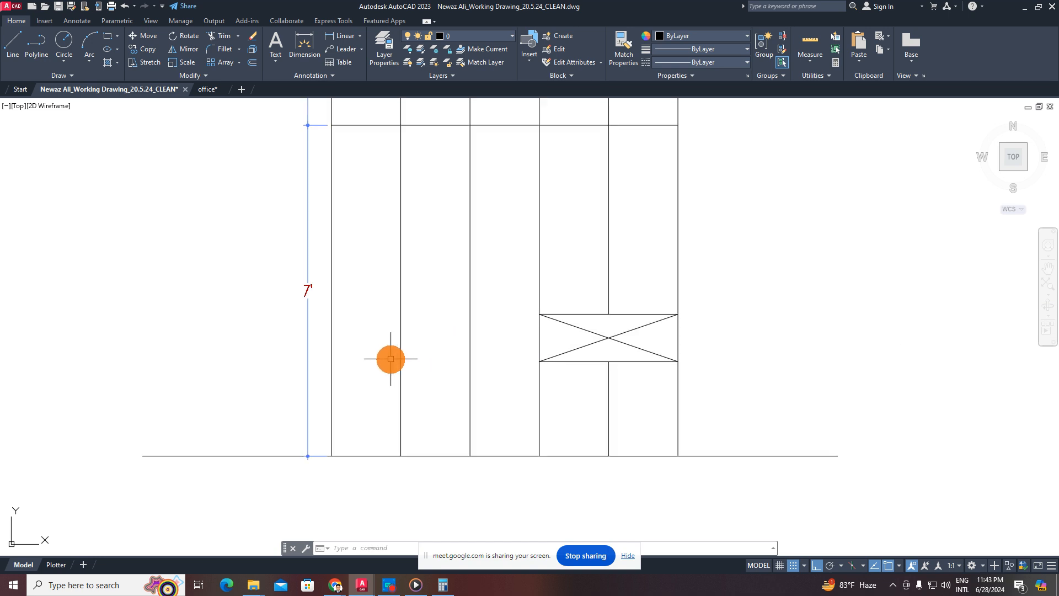
pyautogui.press('Escape')
pyautogui.press('Escape')
pyautogui.press('Escape')
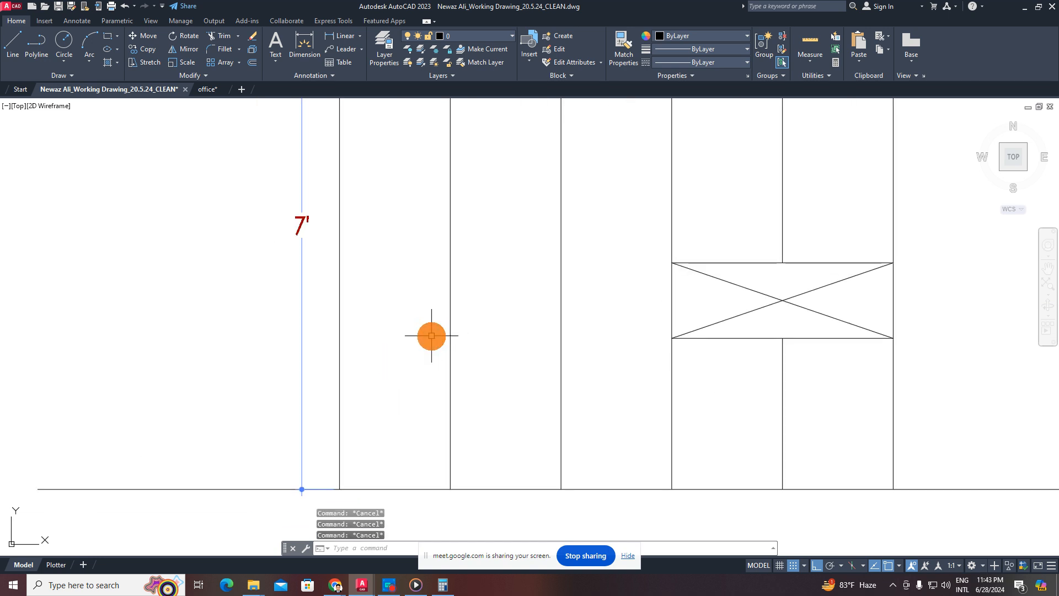
pyautogui.write('l')
pyautogui.press('Return')
pyautogui.click(339, 313)
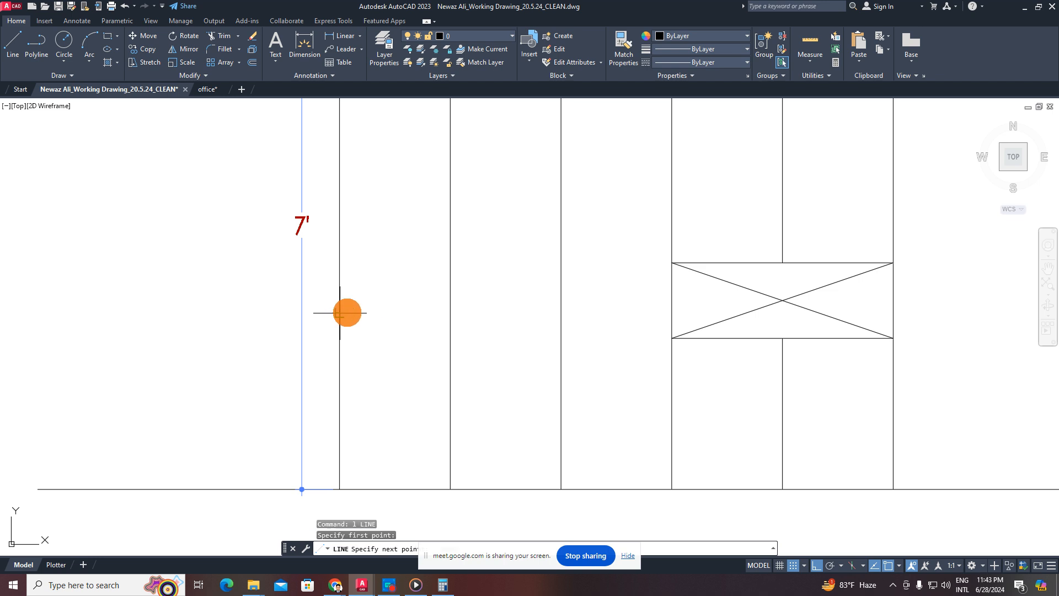
pyautogui.click(671, 313)
pyautogui.press('Escape')
pyautogui.press('Escape')
pyautogui.scroll(-2, 528, 362)
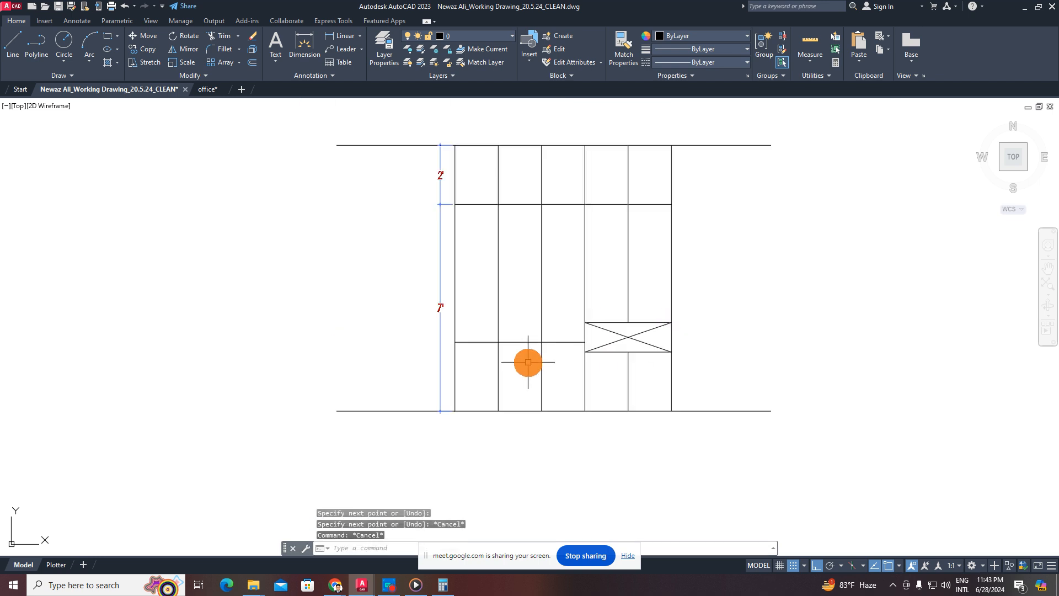
pyautogui.scroll(1, 529, 396)
pyautogui.moveTo(527, 362); pyautogui.dragTo(551, 352, button='middle')
pyautogui.scroll(1, 529, 396)
pyautogui.press('Escape')
pyautogui.press('Escape')
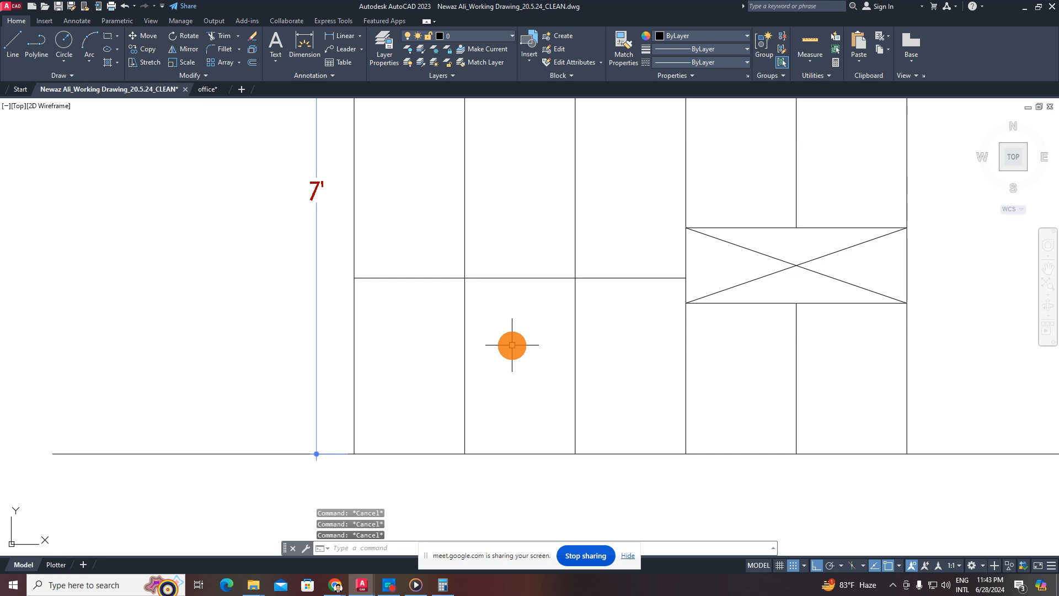
pyautogui.scroll(-2, 510, 356)
pyautogui.write('o')
pyautogui.press('Return')
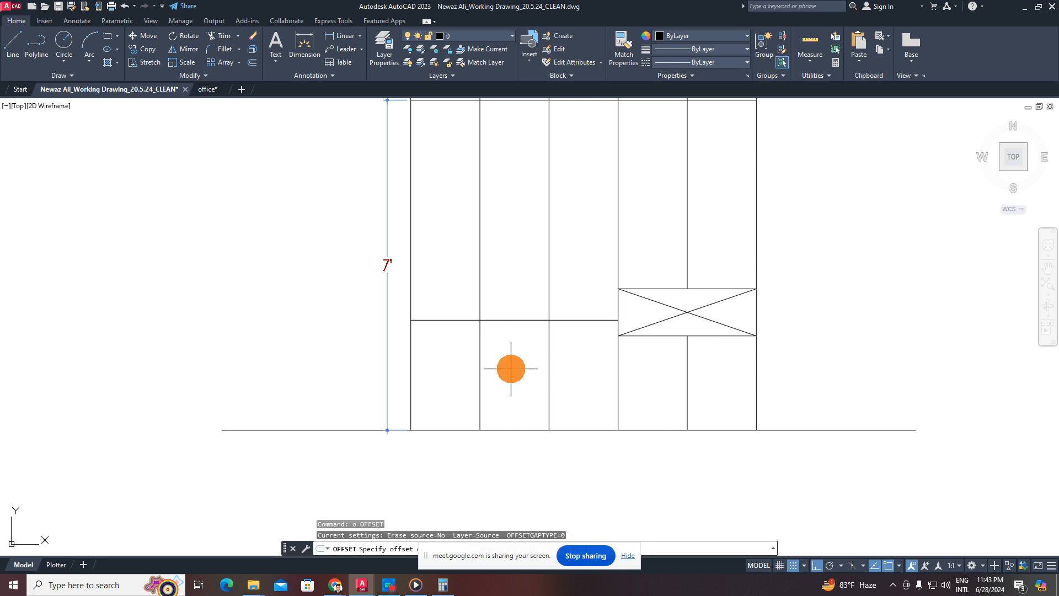
pyautogui.write('1')
pyautogui.press('Return')
pyautogui.press('Escape')
pyautogui.press('Escape')
pyautogui.press('Escape')
pyautogui.press('Escape')
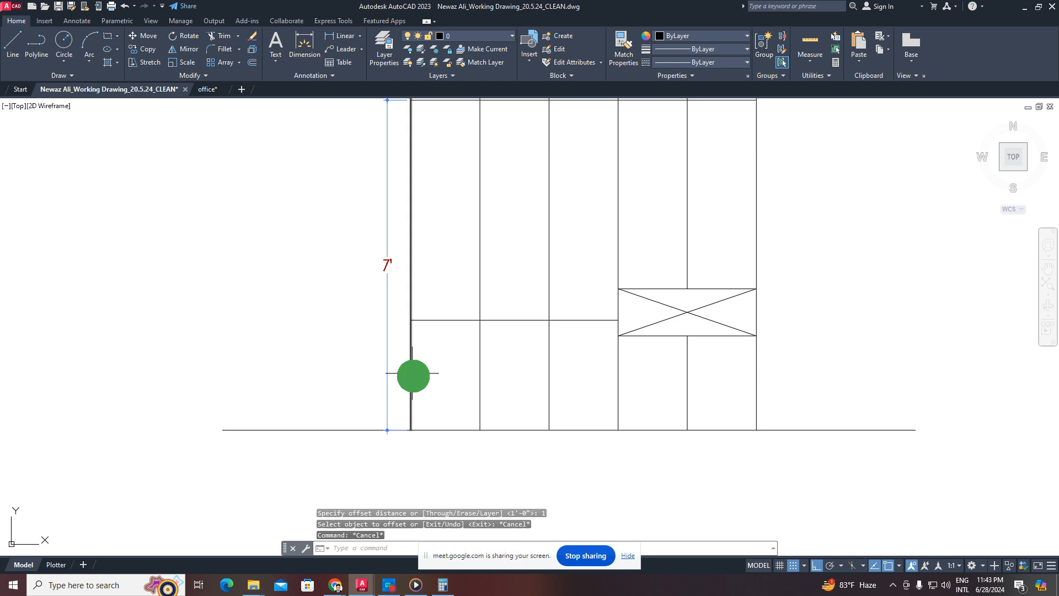
# - Offset the cabinet's left side line 1" inward
pyautogui.moveTo(414, 374)
pyautogui.mouseDown(button='middle')
pyautogui.moveTo(416, 440)
pyautogui.moveTo(415, 351)
pyautogui.mouseUp(button='middle')
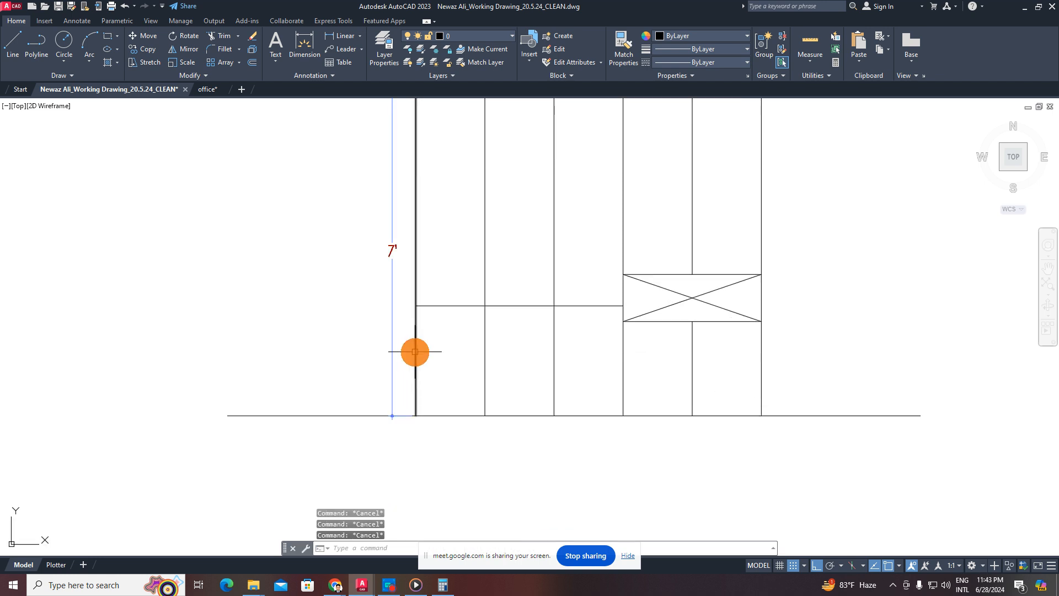
pyautogui.write('o')
pyautogui.press('Return')
pyautogui.write('1')
pyautogui.press('Return')
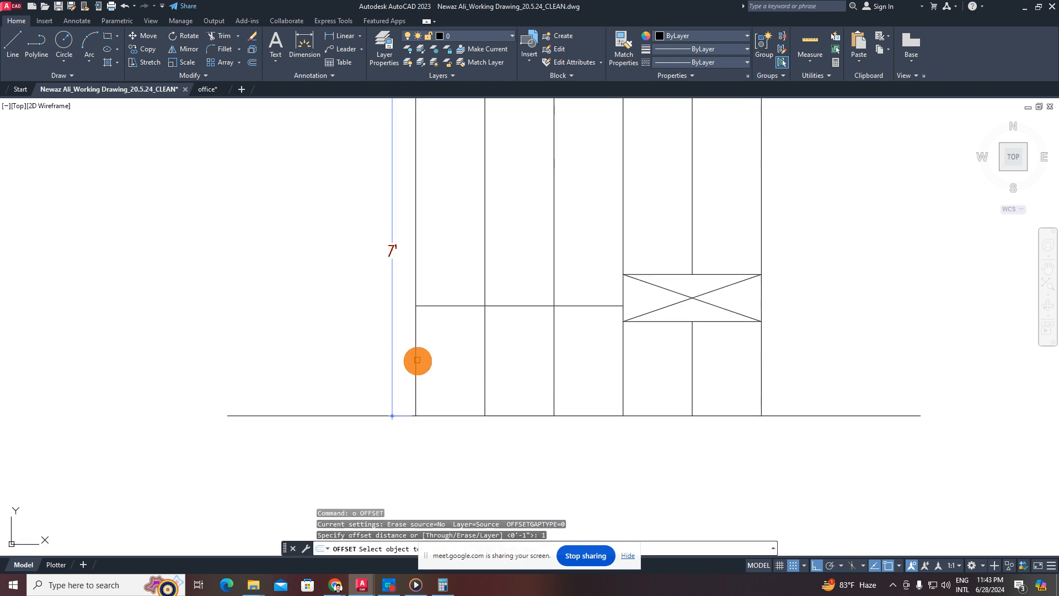
pyautogui.click(416, 350)
pyautogui.scroll(3, 417, 351)
pyautogui.click(415, 366)
pyautogui.moveTo(475, 353); pyautogui.dragTo(479, 365, button='middle')
pyautogui.press('Escape')
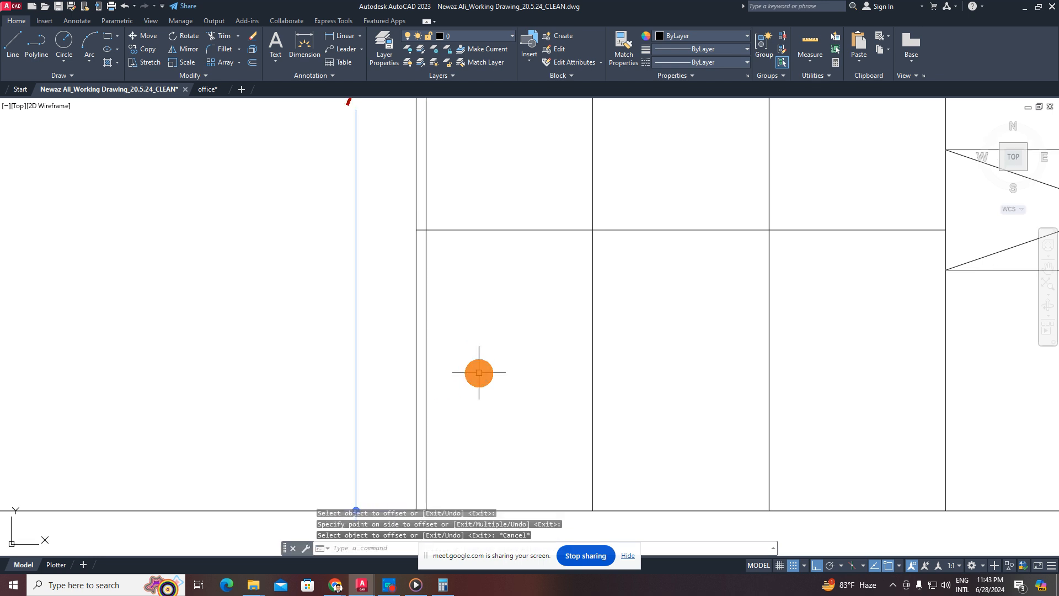
# - Trim the new inner vertical line above the horizontal line of the lower left bays
pyautogui.write('tr')
pyautogui.press('Return')
pyautogui.scroll(2, 419, 244)
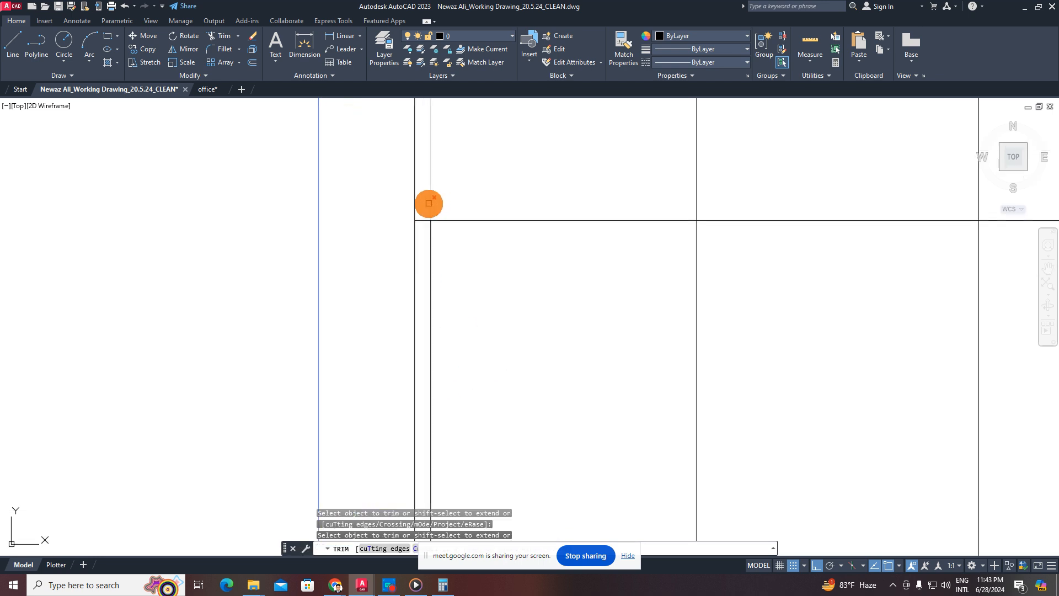
pyautogui.scroll(-6, 470, 292)
pyautogui.scroll(4, 473, 300)
pyautogui.press('Escape')
pyautogui.press('Escape')
pyautogui.press('Escape')
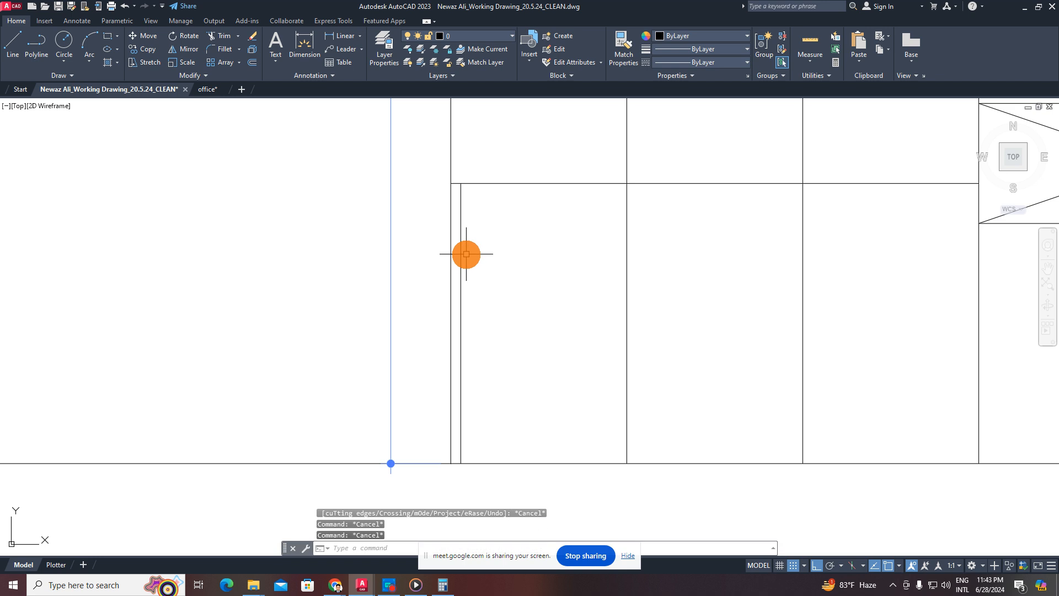
# - Offset the short vertical line repeatedly to the right at 1" spacing, adding seven more lines in the lower leftmost bay
pyautogui.write('o')
pyautogui.press('space')
pyautogui.write('1')
pyautogui.press('space')
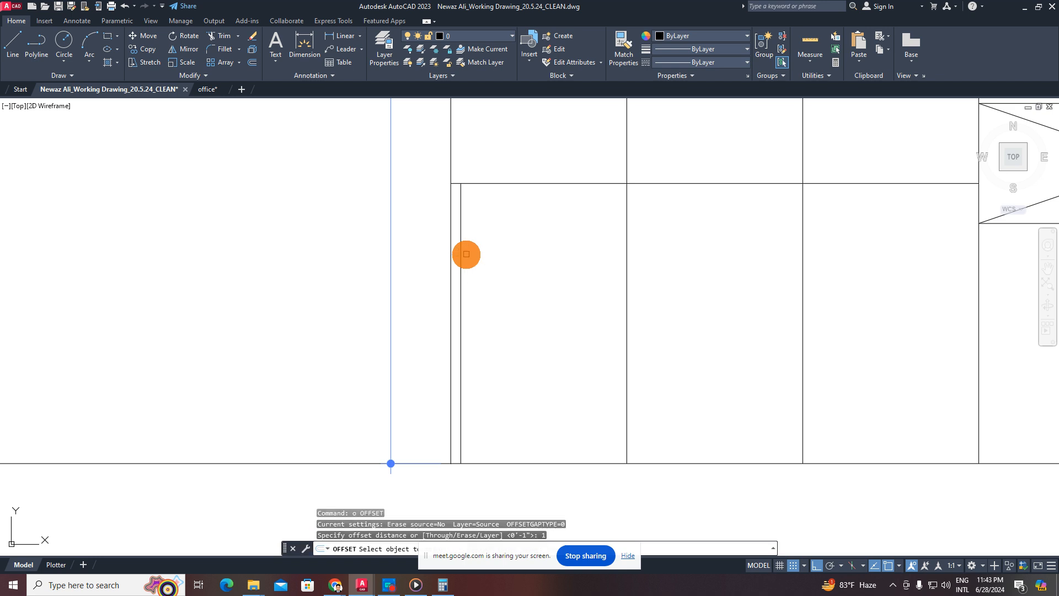
pyautogui.click(460, 248)
pyautogui.click(502, 250)
pyautogui.click(471, 247)
pyautogui.click(512, 259)
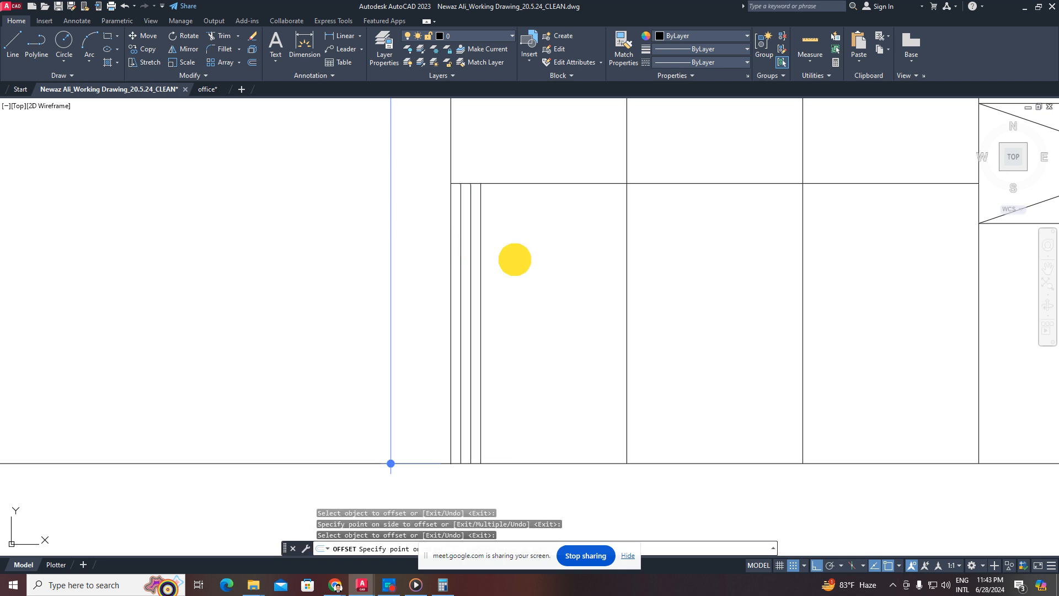
pyautogui.click(480, 260)
pyautogui.click(519, 271)
pyautogui.click(490, 263)
pyautogui.click(520, 273)
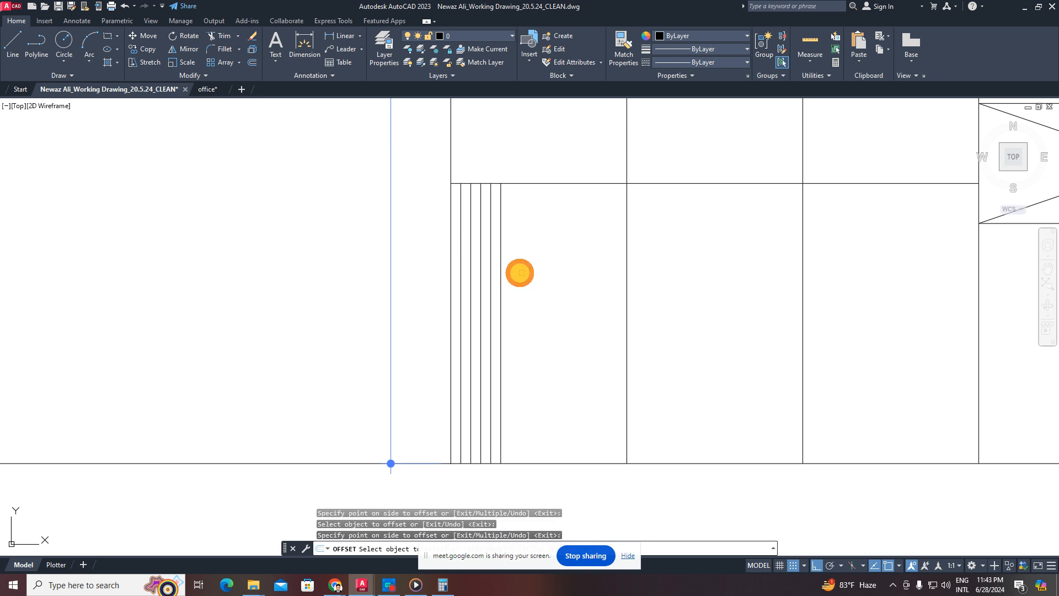
pyautogui.click(503, 272)
pyautogui.click(531, 277)
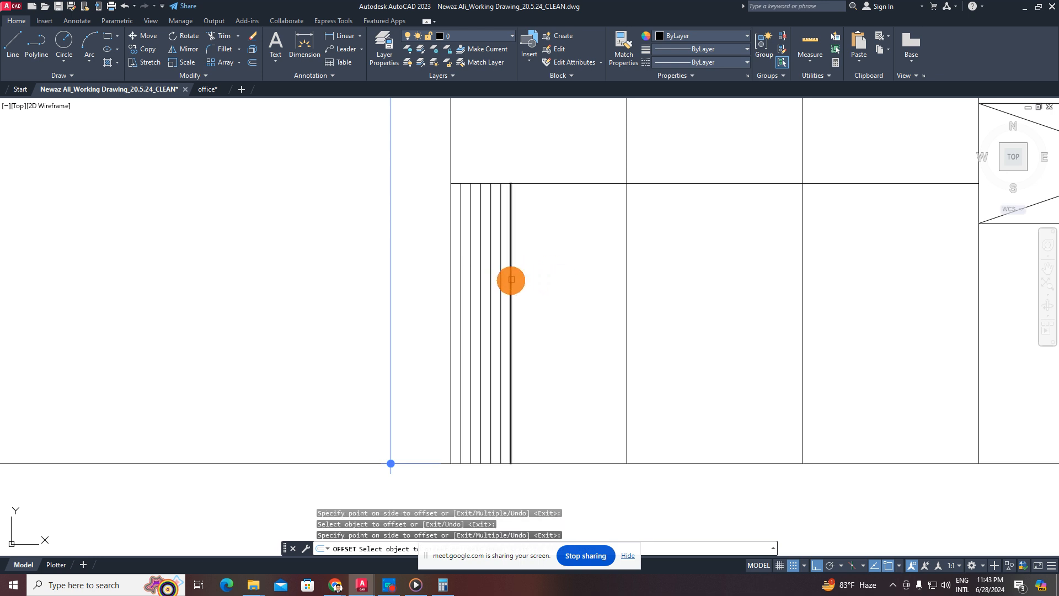
pyautogui.click(511, 280)
pyautogui.click(527, 291)
pyautogui.click(520, 291)
pyautogui.click(563, 257)
pyautogui.press('Escape')
# - Copy the last five vertical slat lines to the right twice, keeping the spacing, to fill the lower leftmost bay
pyautogui.click(563, 256)
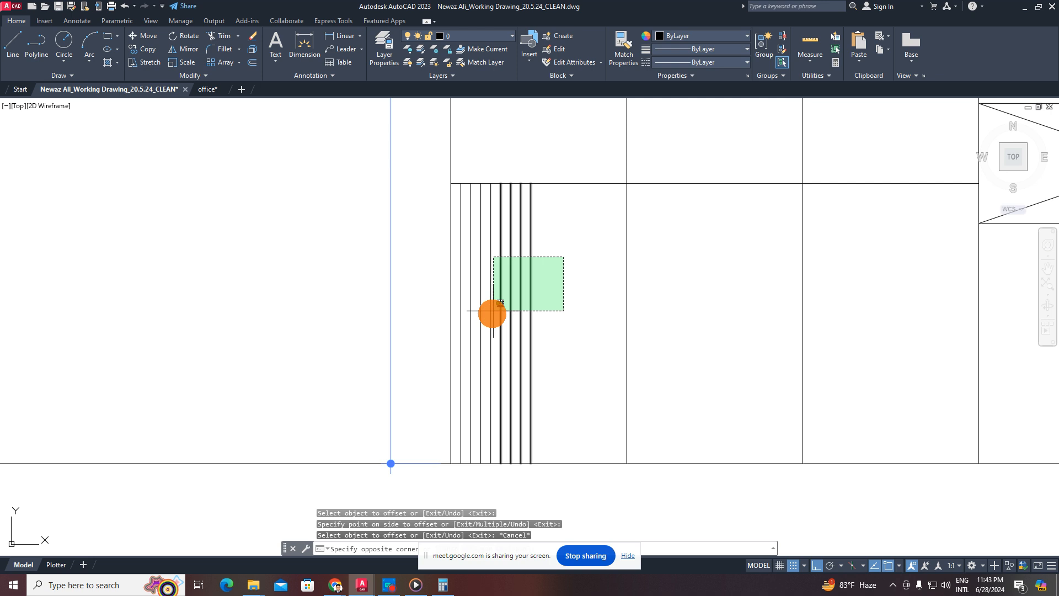
pyautogui.click(491, 309)
pyautogui.moveTo(485, 319); pyautogui.dragTo(474, 354, button='middle')
pyautogui.write('co')
pyautogui.press('Return')
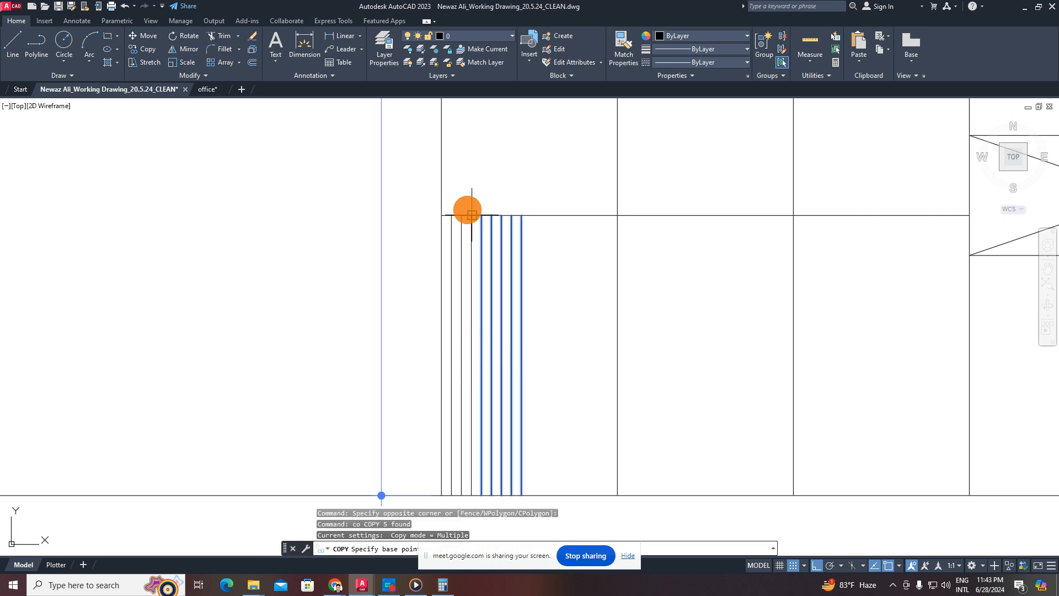
pyautogui.scroll(2, 468, 206)
pyautogui.click(606, 233)
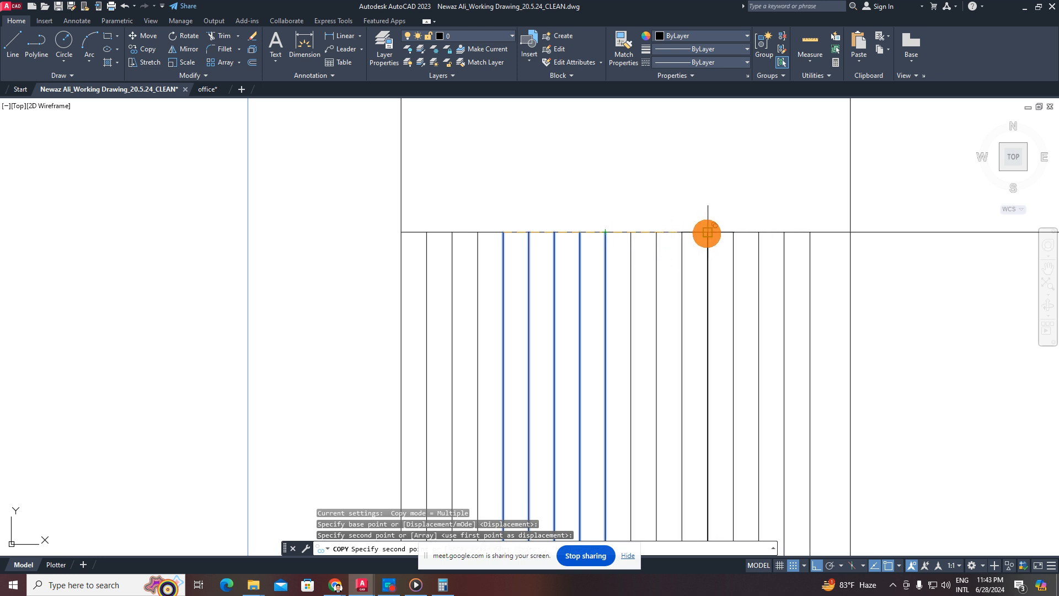
pyautogui.click(684, 231)
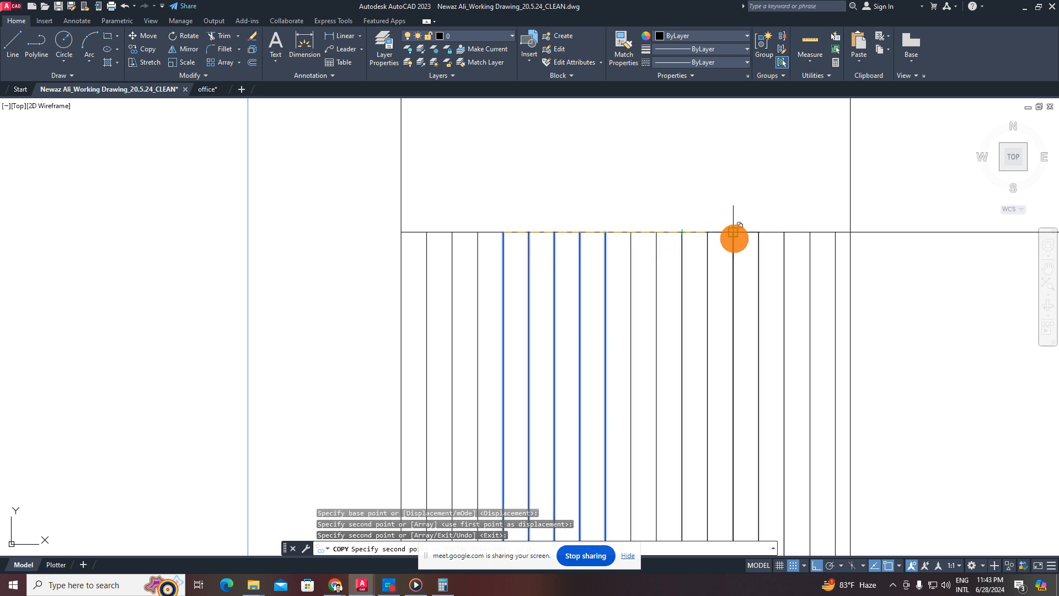
pyautogui.click(733, 232)
pyautogui.press('Escape')
pyautogui.moveTo(721, 241); pyautogui.dragTo(450, 183, button='middle')
pyautogui.scroll(-4, 496, 260)
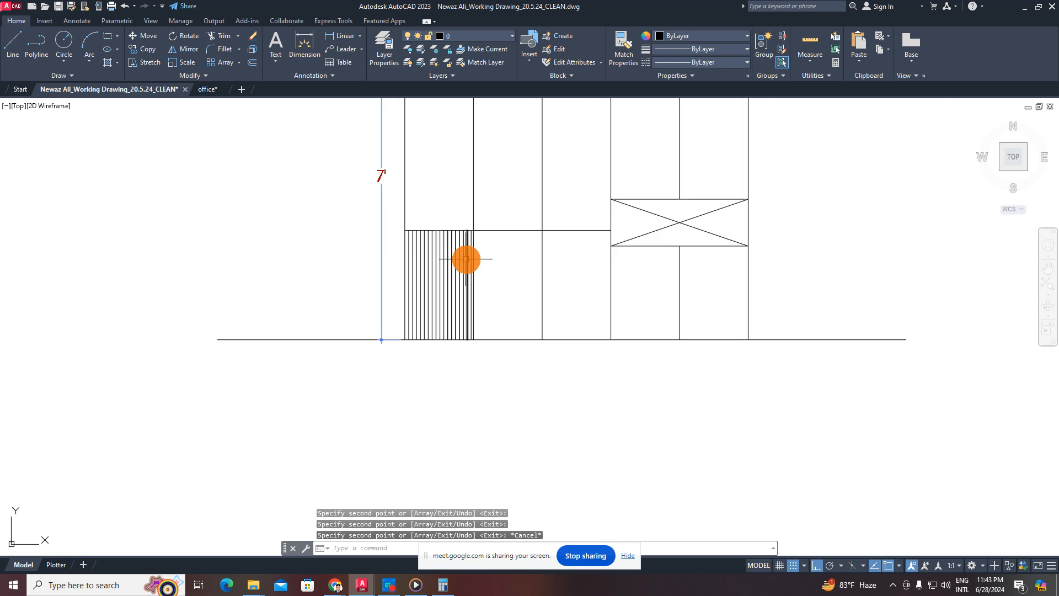
pyautogui.scroll(1, 476, 284)
pyautogui.moveTo(478, 286); pyautogui.dragTo(486, 320, button='middle')
pyautogui.click(359, 220)
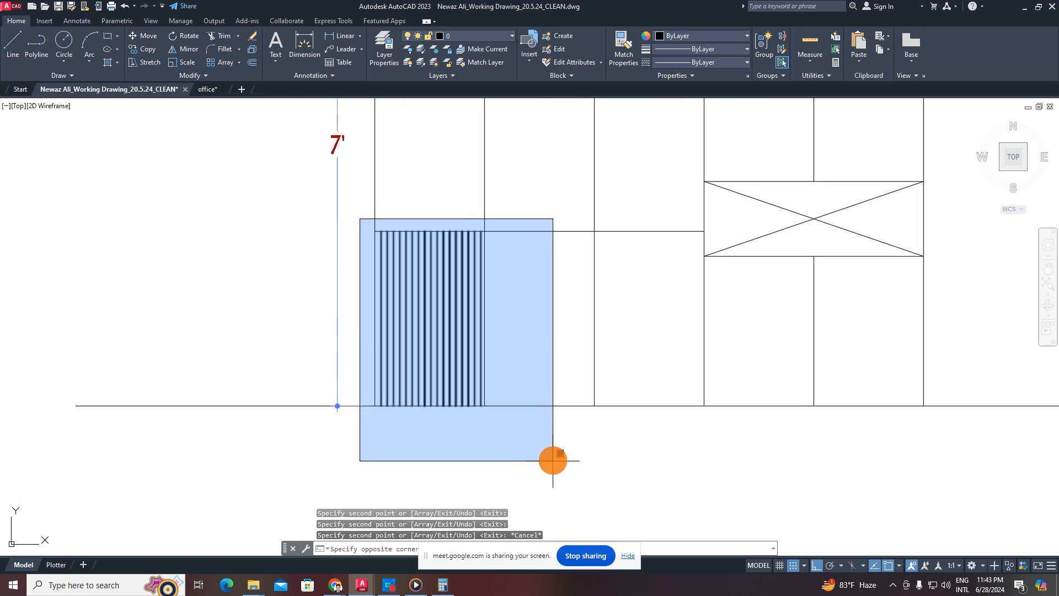
pyautogui.click(551, 458)
pyautogui.moveTo(540, 452); pyautogui.dragTo(539, 473, button='middle')
pyautogui.write('co')
pyautogui.press('Return')
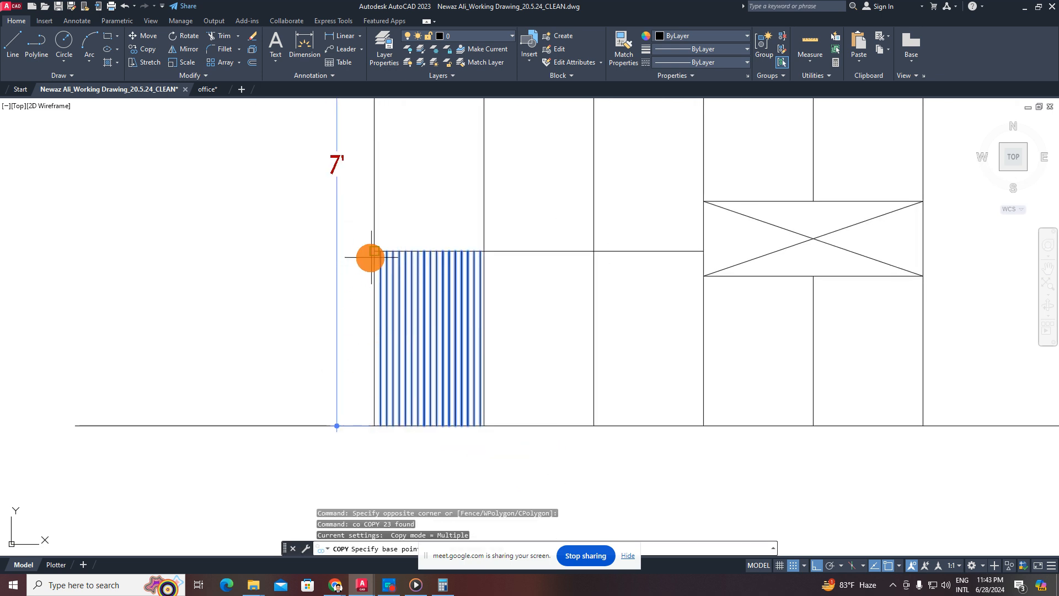
pyautogui.press('Escape')
# - Copy all slat lines from the lower leftmost bay into the second and third bays, using the bay's upper left corner as base point
pyautogui.click(351, 233)
pyautogui.click(555, 444)
pyautogui.write('c')
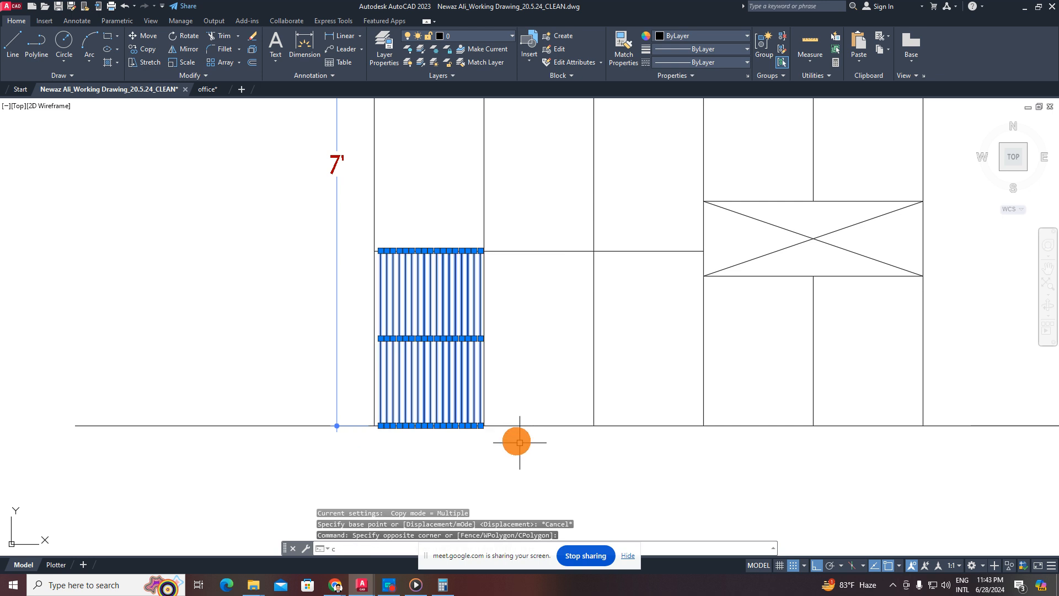
pyautogui.write('o')
pyautogui.press('Return')
pyautogui.click(374, 251)
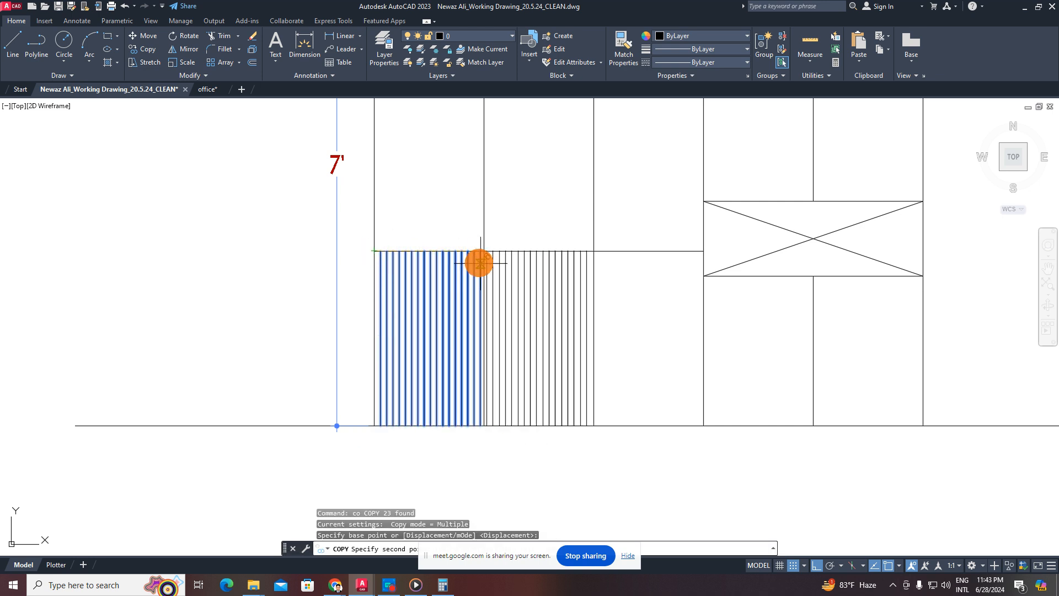
pyautogui.scroll(5, 479, 251)
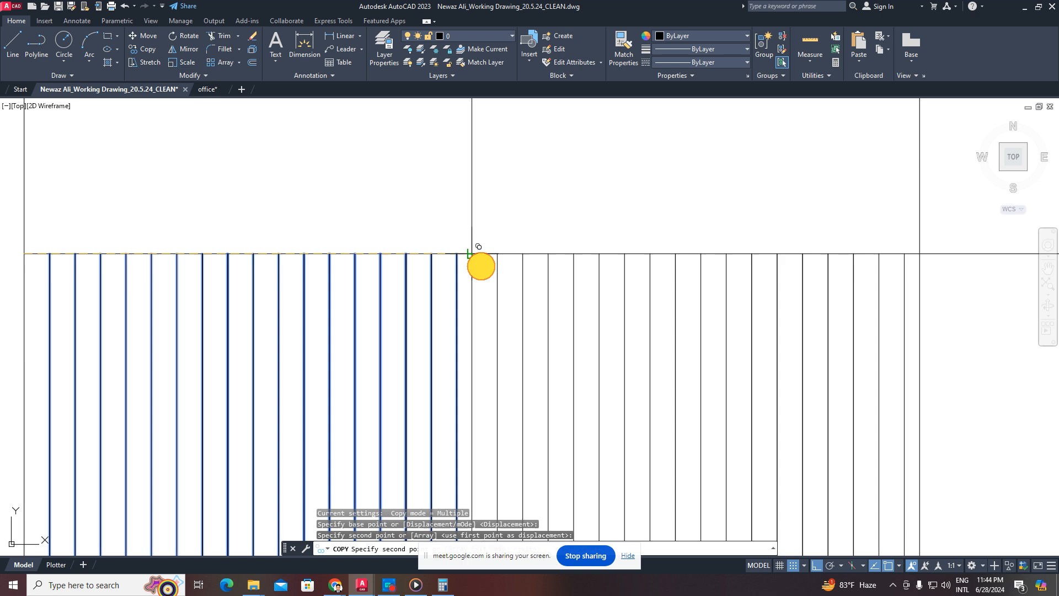
pyautogui.scroll(-5, 480, 260)
pyautogui.scroll(5, 621, 303)
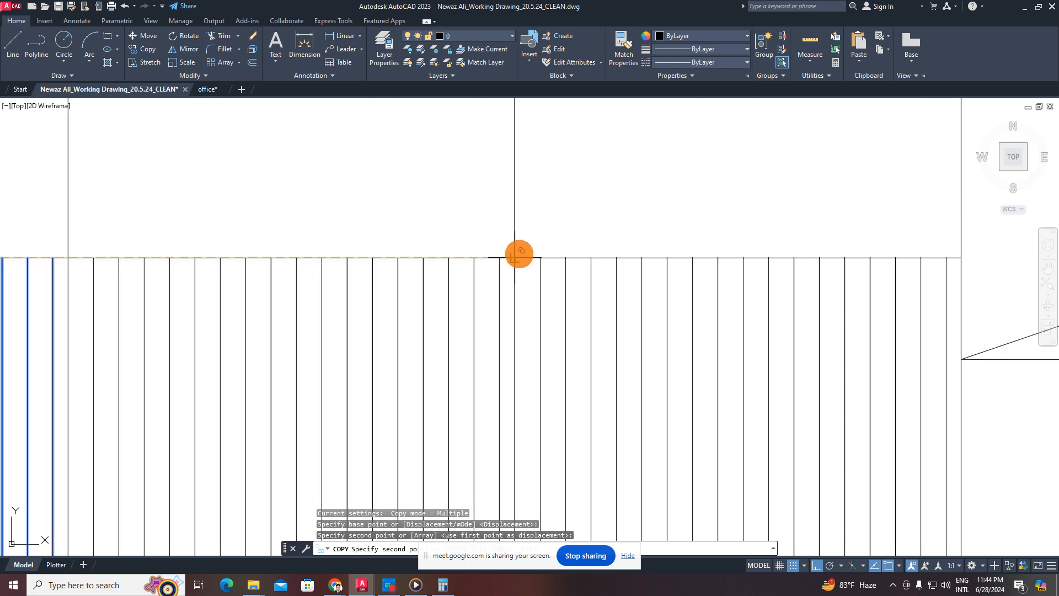
pyautogui.click(514, 258)
pyautogui.scroll(-8, 539, 277)
pyautogui.scroll(3, 616, 387)
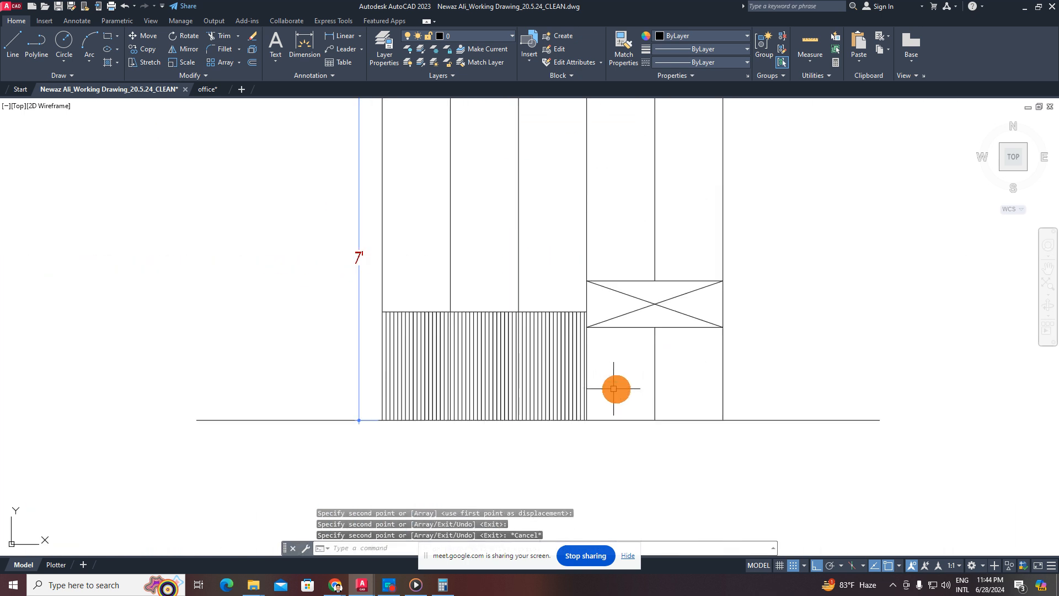
pyautogui.press('Escape')
pyautogui.click(346, 341)
pyautogui.press('Escape')
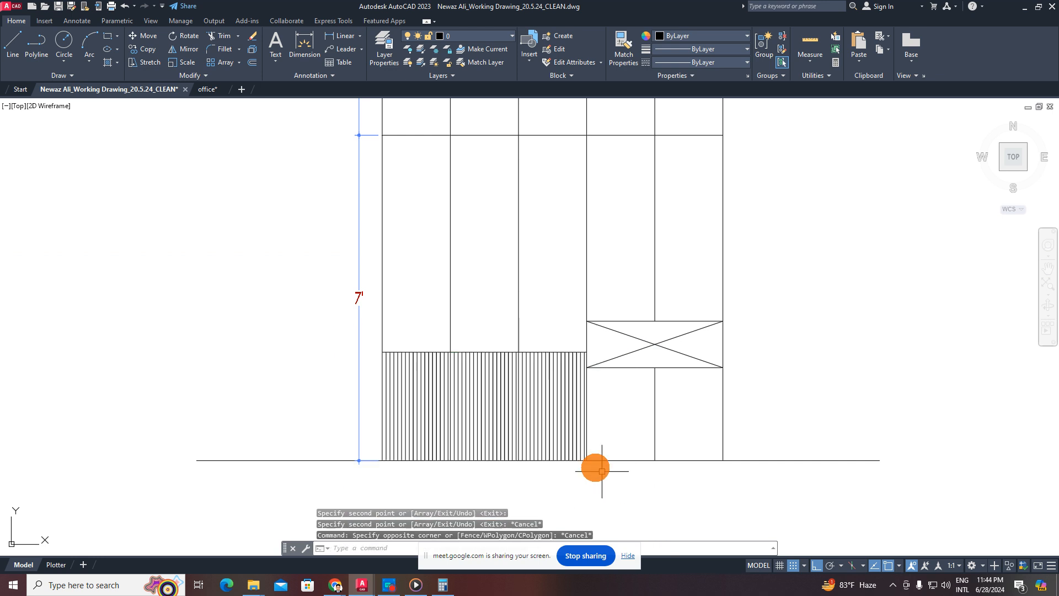
# - Move the crossed box up so its lower edge aligns with the top line of the slatted section
pyautogui.scroll(2, 371, 359)
pyautogui.scroll(-2, 413, 383)
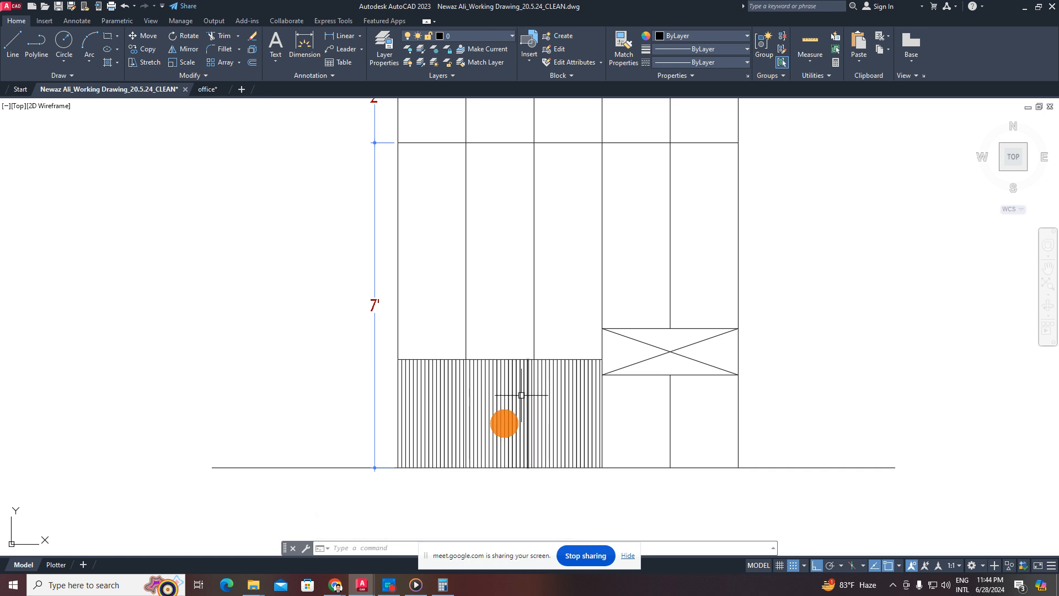
pyautogui.scroll(2, 557, 408)
pyautogui.click(413, 267)
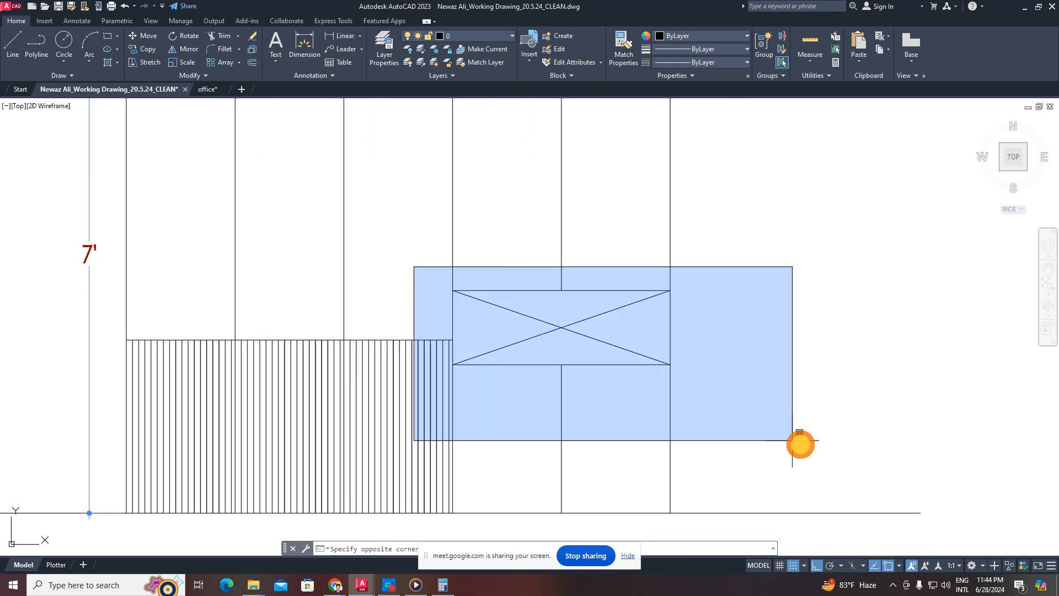
pyautogui.click(792, 440)
pyautogui.write('m')
pyautogui.press('Return')
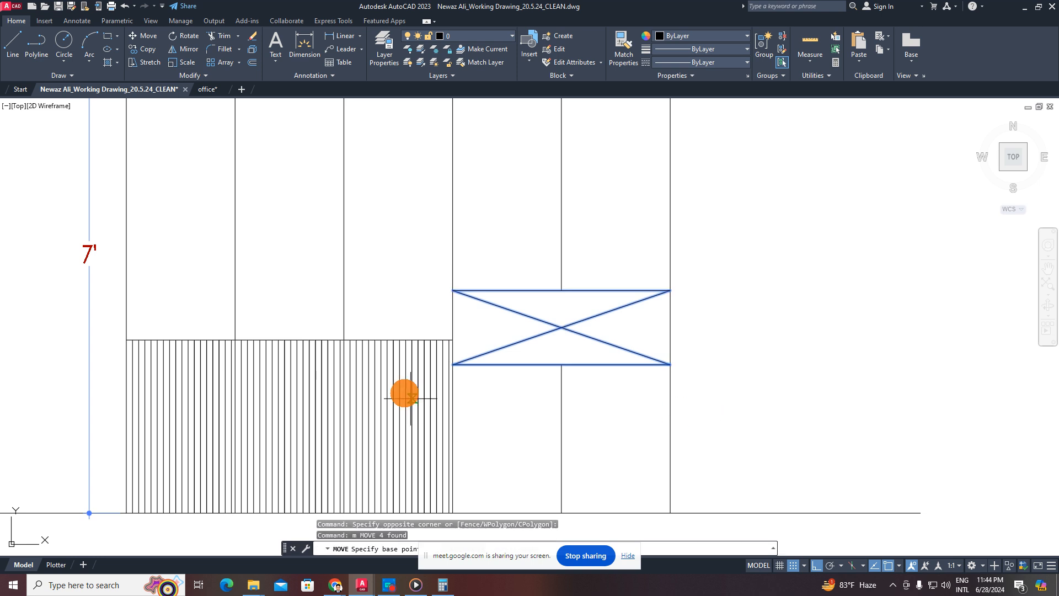
pyautogui.click(460, 366)
pyautogui.click(456, 338)
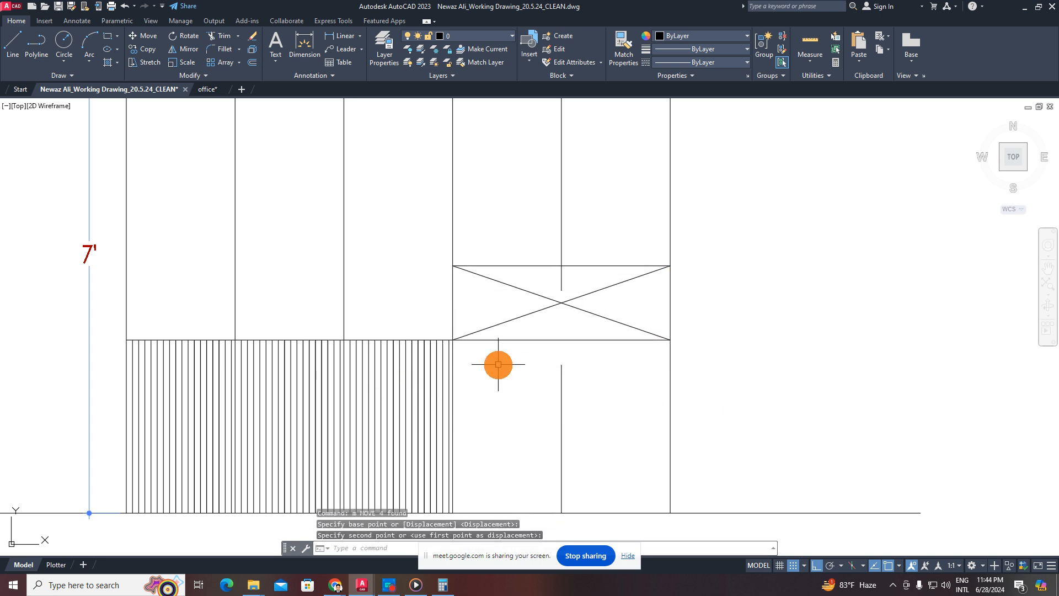
pyautogui.press('Escape')
pyautogui.press('Escape')
# - Extend the divider below the crossed box up to the box's lower edge
pyautogui.write('ex')
pyautogui.press('Return')
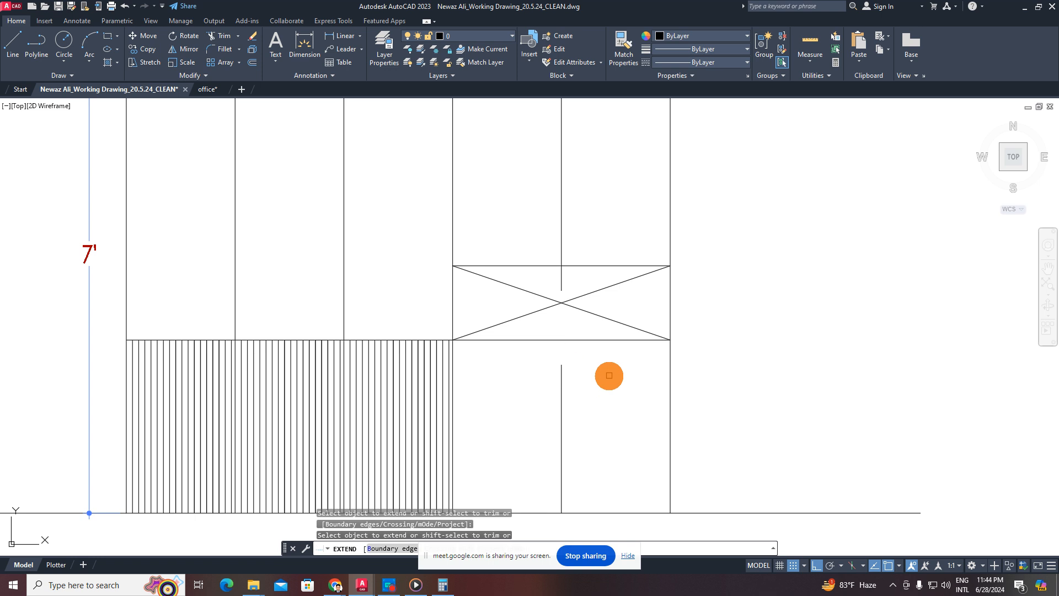
pyautogui.moveTo(610, 376); pyautogui.dragTo(544, 395)
pyautogui.scroll(1, 562, 276)
pyautogui.scroll(1, 563, 277)
pyautogui.press('Escape')
pyautogui.press('Escape')
# - Shorten the divider above the crossed box so it ends at the box's upper edge
pyautogui.click(574, 272)
pyautogui.click(544, 295)
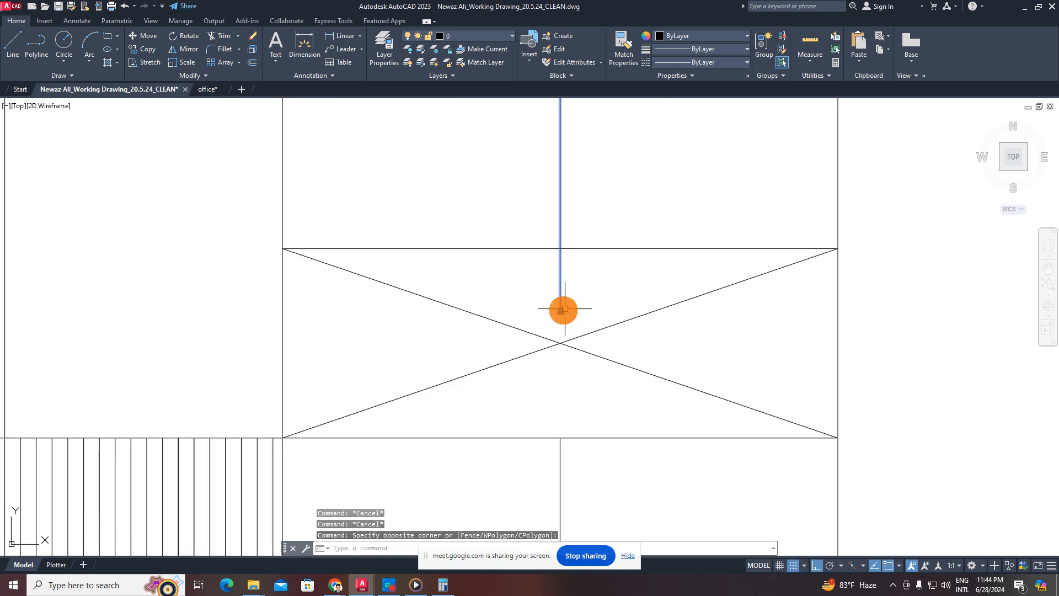
pyautogui.click(560, 310)
pyautogui.click(560, 249)
pyautogui.press('Escape')
pyautogui.scroll(-5, 557, 251)
pyautogui.moveTo(575, 289); pyautogui.dragTo(633, 406, button='middle')
pyautogui.moveTo(583, 385); pyautogui.dragTo(567, 394, button='middle')
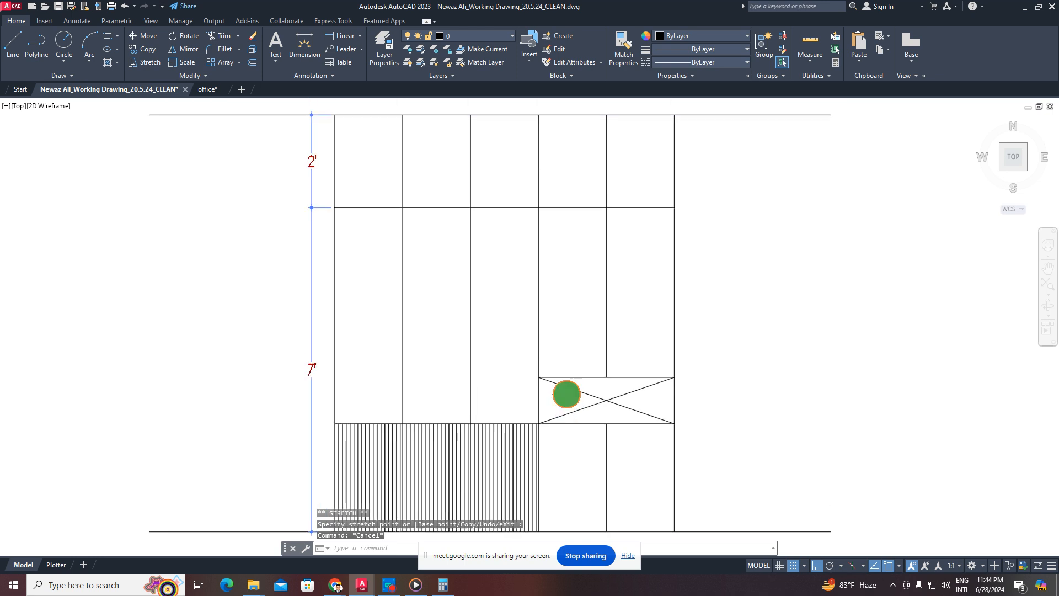
pyautogui.moveTo(509, 332); pyautogui.dragTo(517, 249, button='middle')
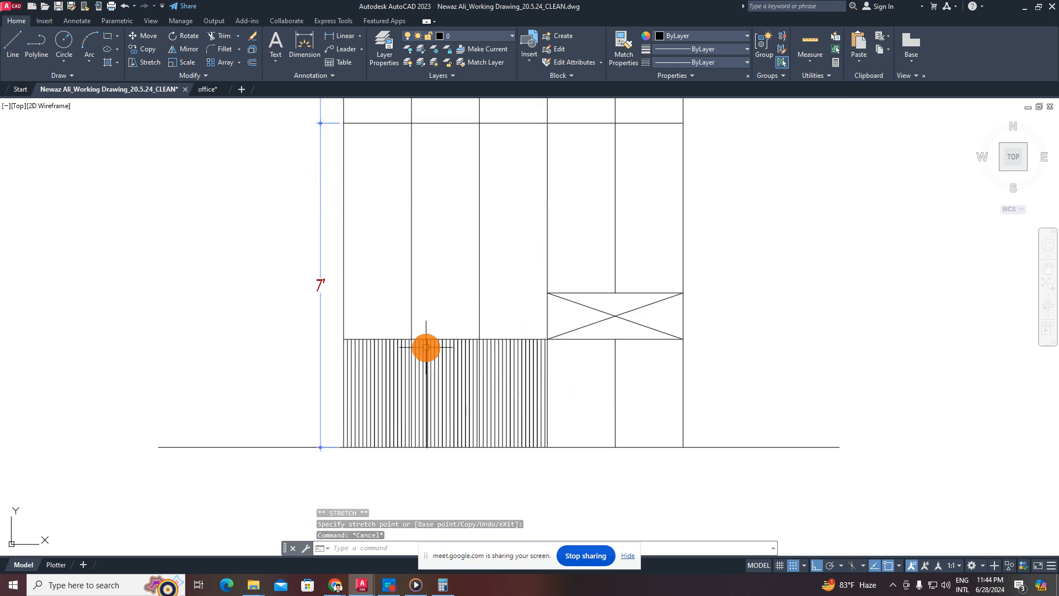
pyautogui.click(338, 335)
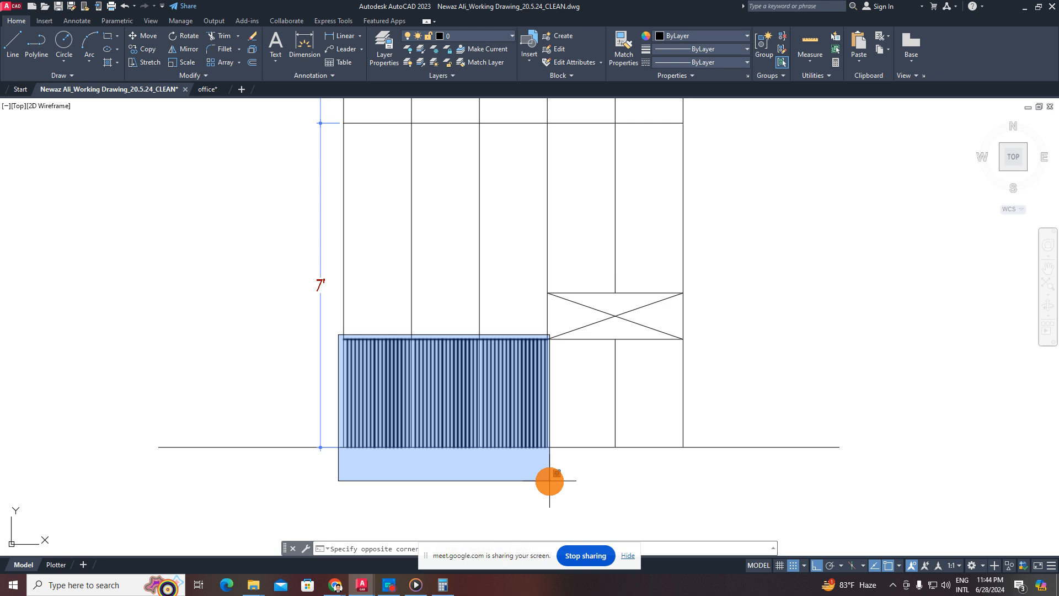
pyautogui.click(551, 482)
pyautogui.write('co')
pyautogui.press('Return')
pyautogui.press('Return')
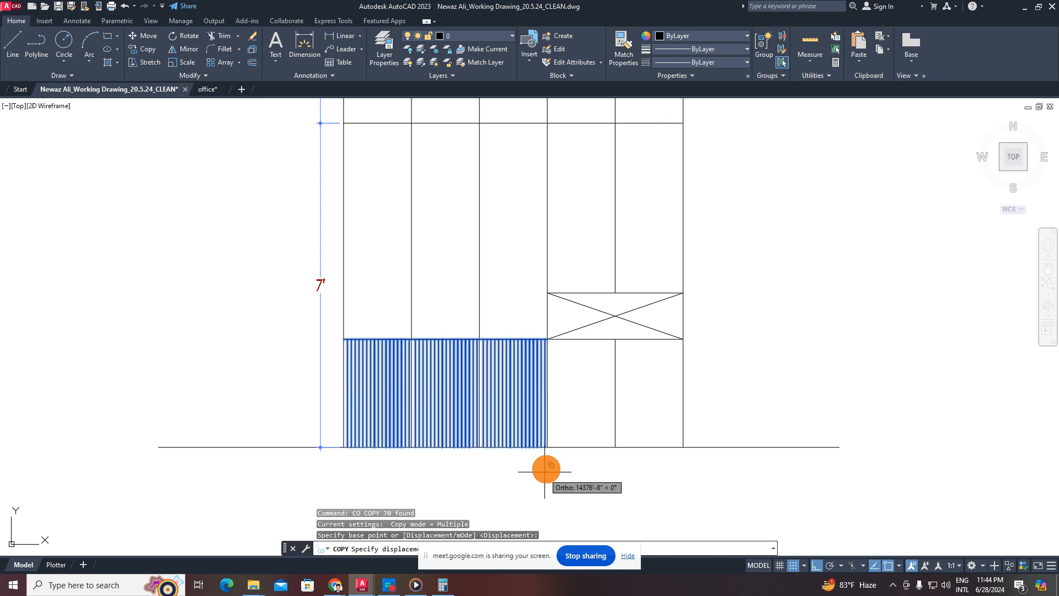
pyautogui.click(547, 447)
pyautogui.moveTo(618, 154); pyautogui.dragTo(549, 369, button='middle')
pyautogui.moveTo(498, 478); pyautogui.dragTo(546, 238, button='middle')
pyautogui.scroll(5, 331, 302)
pyautogui.scroll(-4, 320, 296)
# - Copy the slats with their top line from the lower three bays to the three rightmost bays of the 2' upper section
pyautogui.click(334, 309)
pyautogui.click(558, 461)
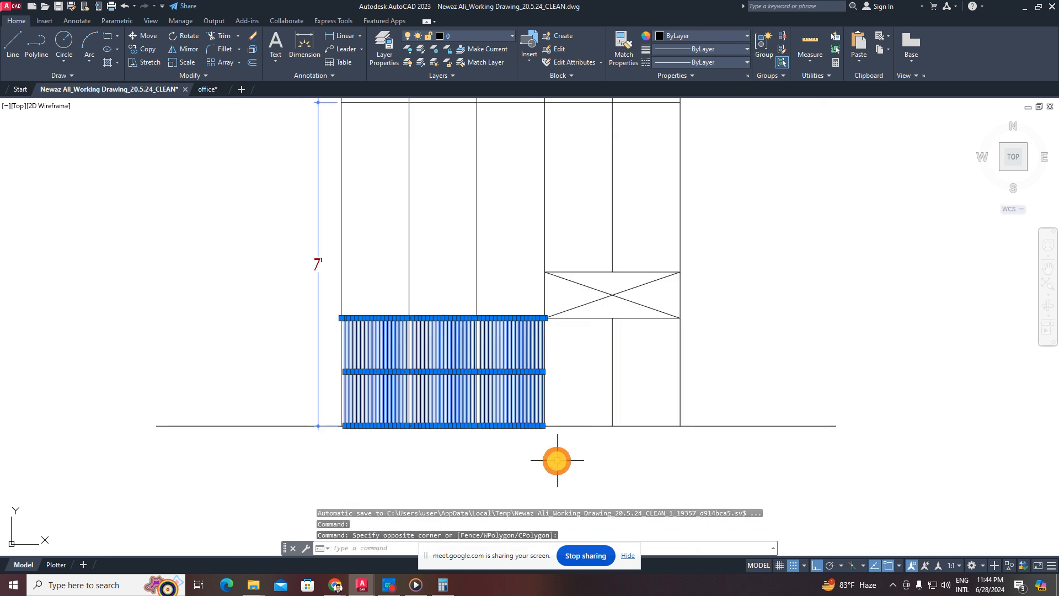
pyautogui.press('Return')
pyautogui.click(546, 426)
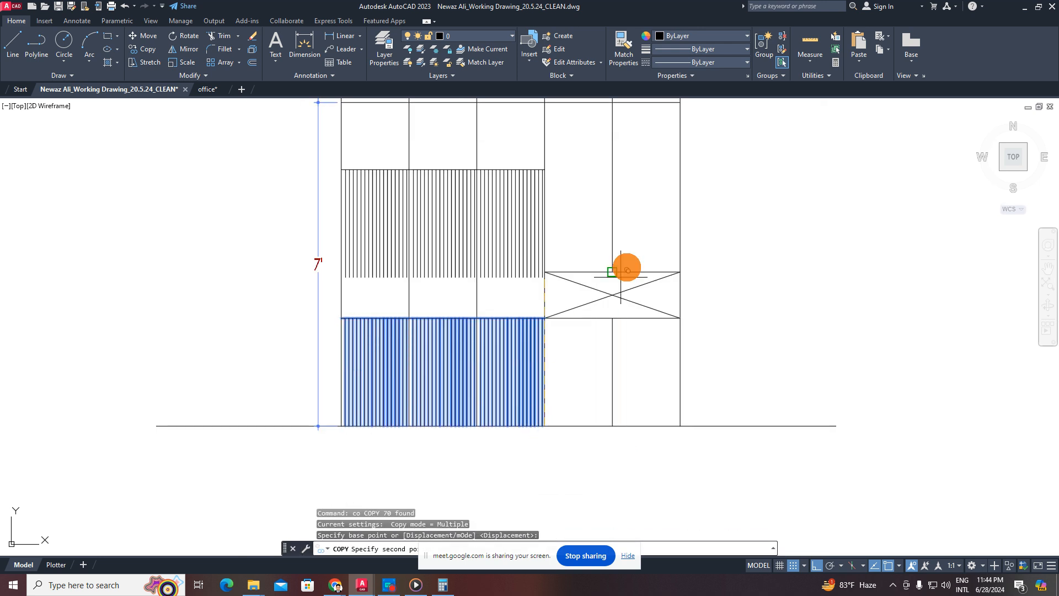
pyautogui.moveTo(625, 267); pyautogui.dragTo(594, 496, button='middle')
pyautogui.click(650, 331)
pyautogui.press('Escape')
pyautogui.press('Escape')
pyautogui.press('Escape')
pyautogui.press('Escape')
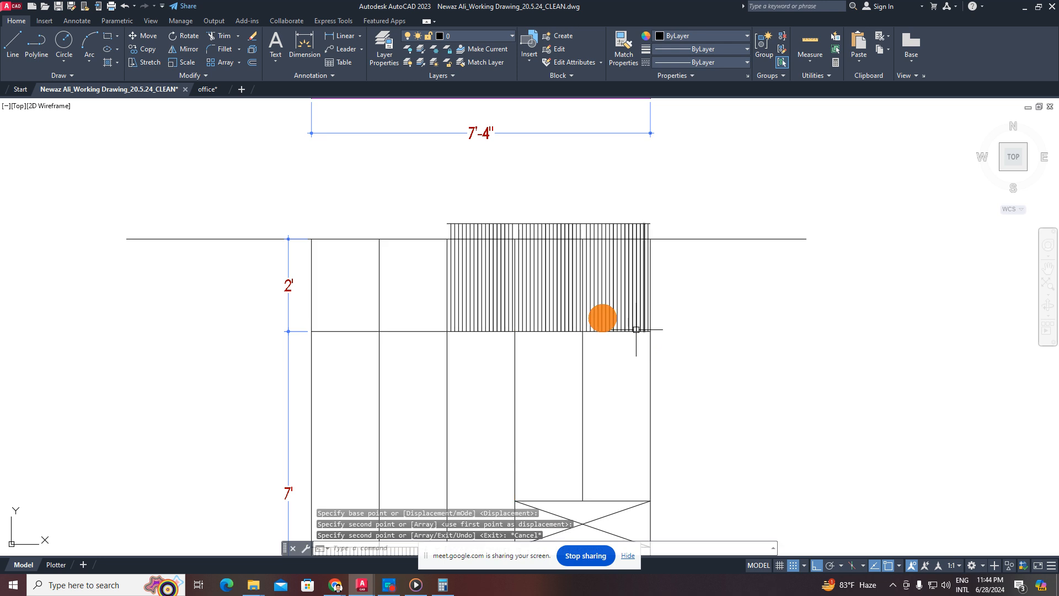
# - Trim the copied slats above the cabinet's top line and delete the leftover horizontal line above it
pyautogui.write('tr')
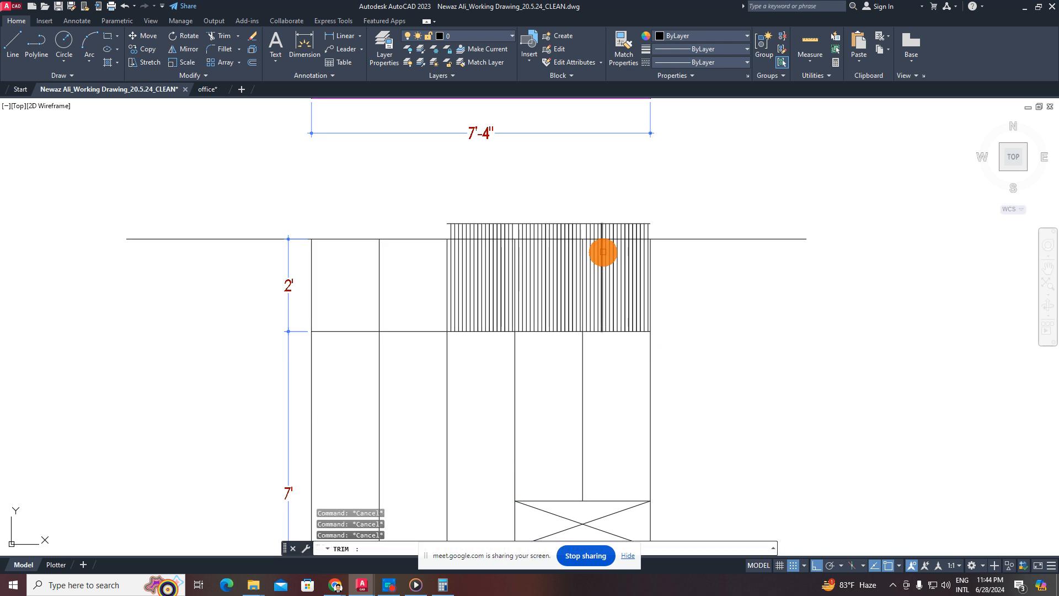
pyautogui.scroll(4, 633, 234)
pyautogui.click(686, 217)
pyautogui.click(141, 224)
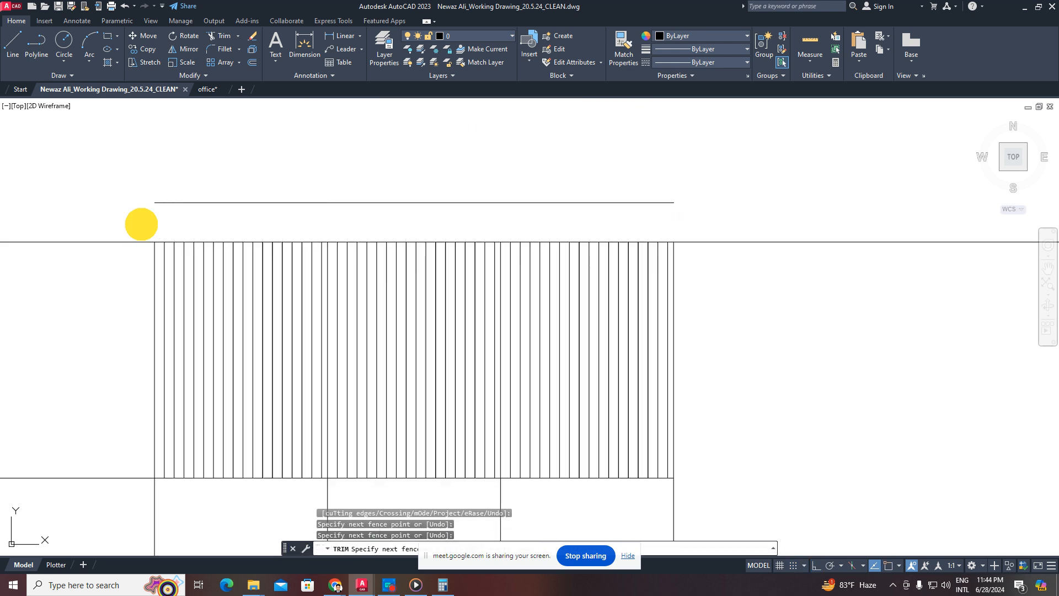
pyautogui.press('Escape')
pyautogui.click(125, 184)
pyautogui.click(749, 233)
pyautogui.press('Delete')
# - Examine the whole cabinet elevation, its slatted sections and crossed band, together with the plan above it
pyautogui.scroll(-3, 737, 241)
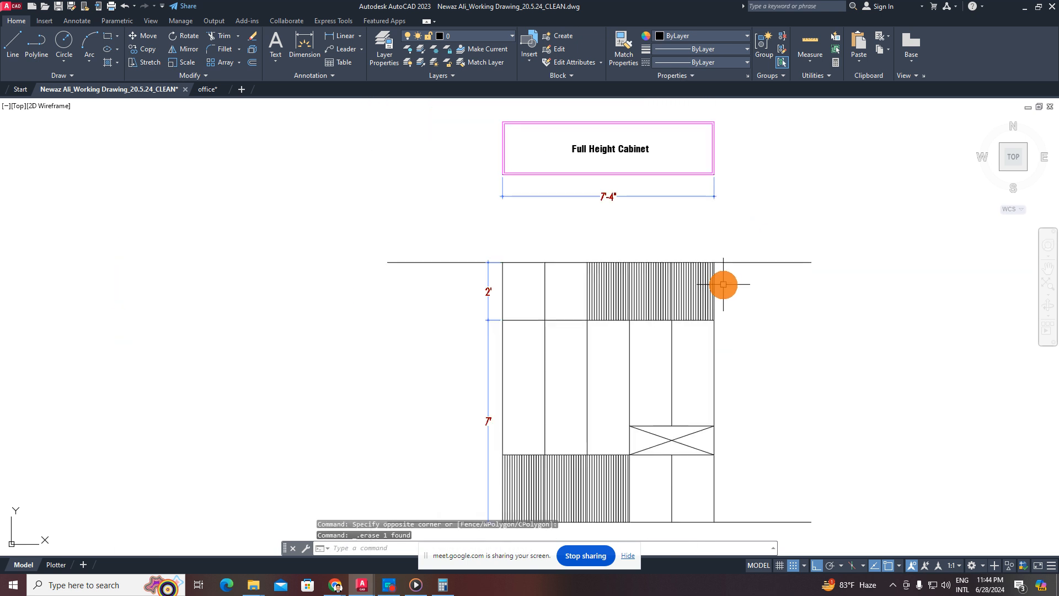
pyautogui.scroll(4, 724, 283)
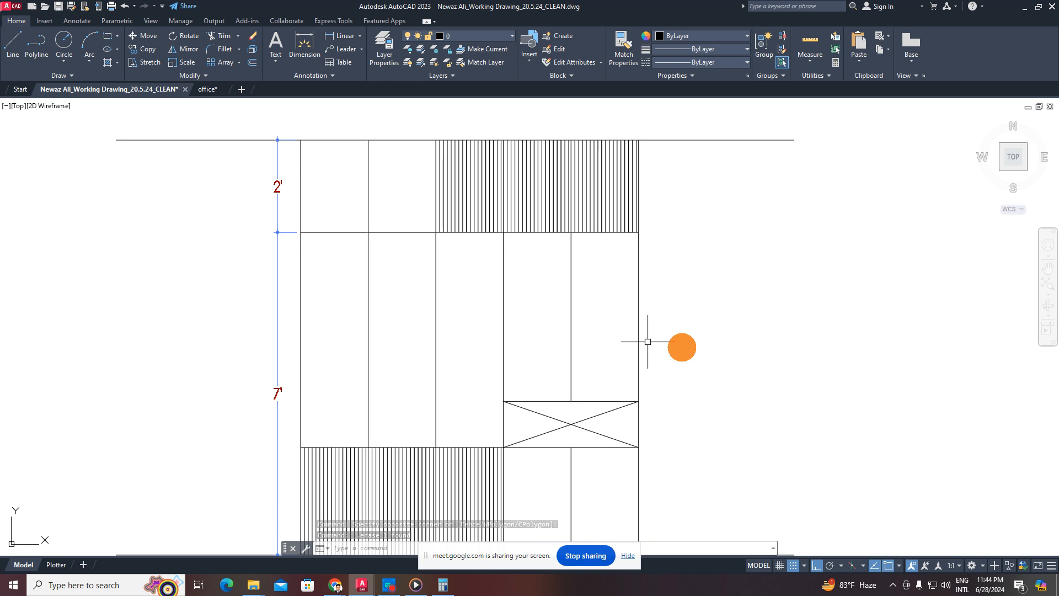
pyautogui.scroll(-2, 552, 280)
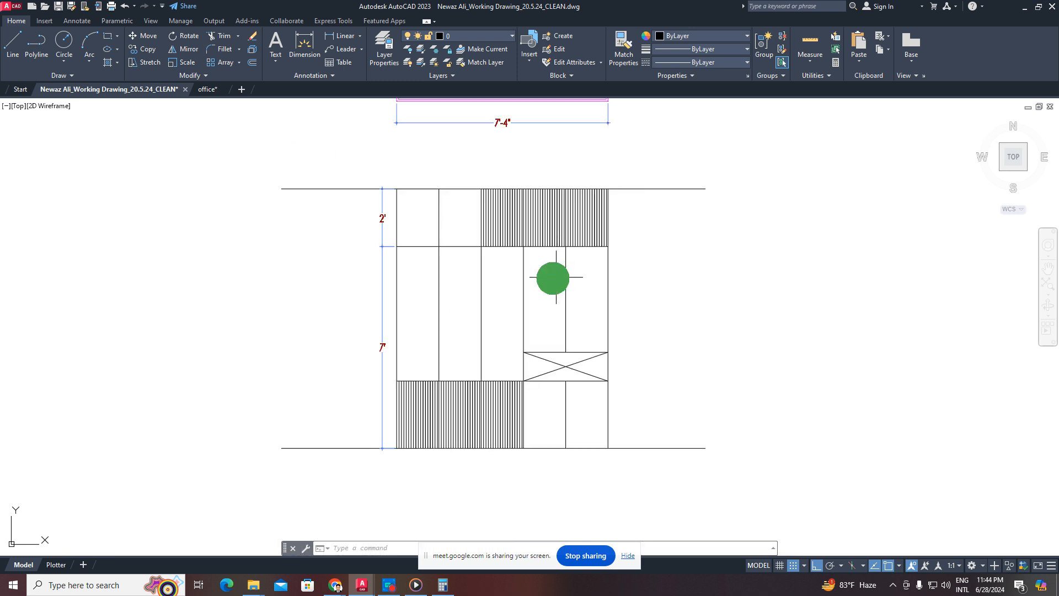
pyautogui.moveTo(551, 279); pyautogui.dragTo(492, 299, button='middle')
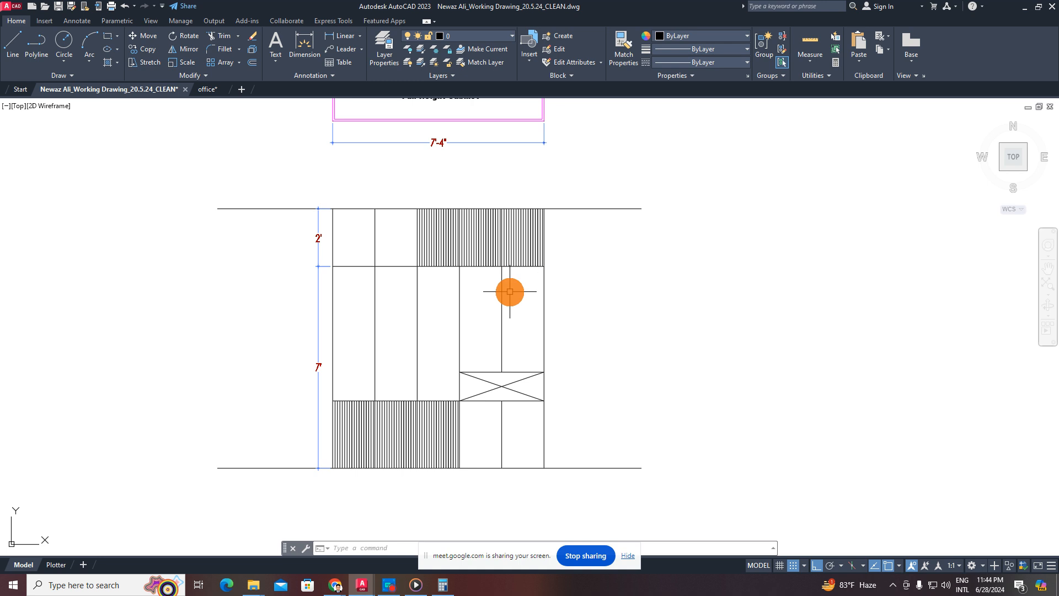
pyautogui.scroll(-6, 514, 293)
pyautogui.scroll(6, 514, 299)
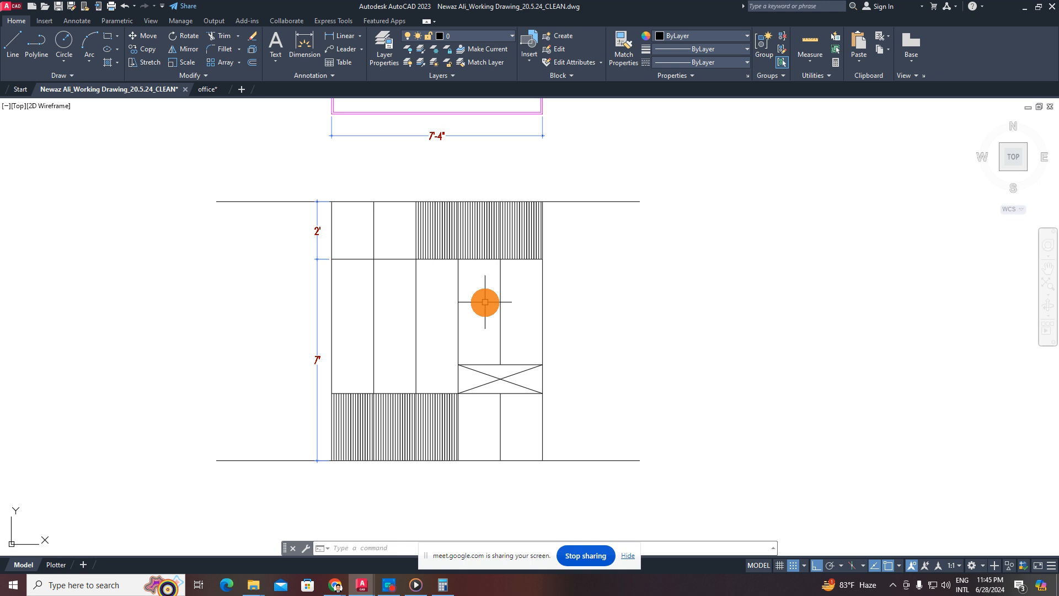
pyautogui.scroll(-4, 469, 330)
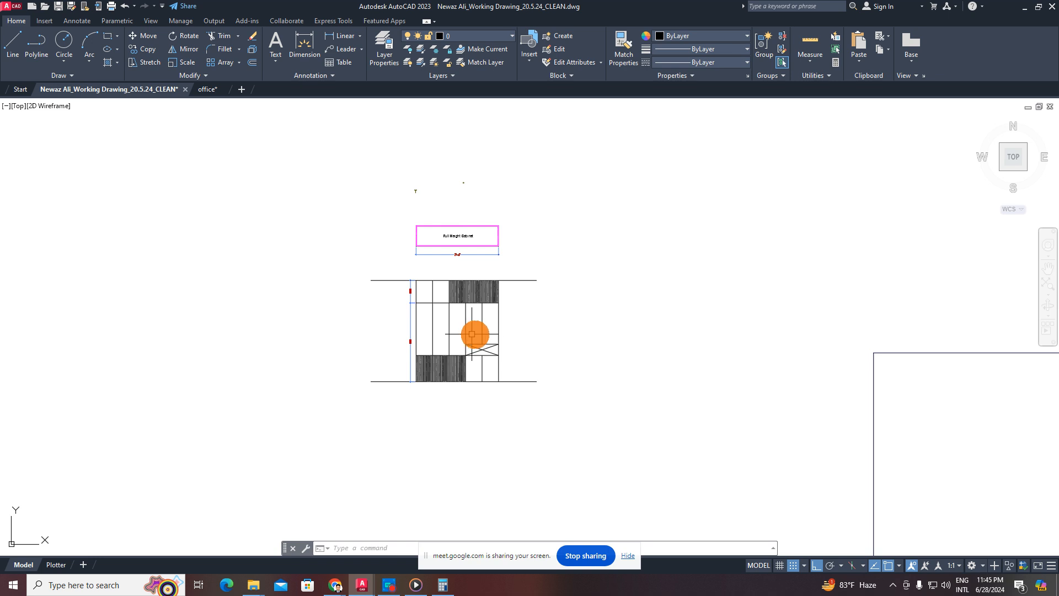
pyautogui.scroll(2, 474, 340)
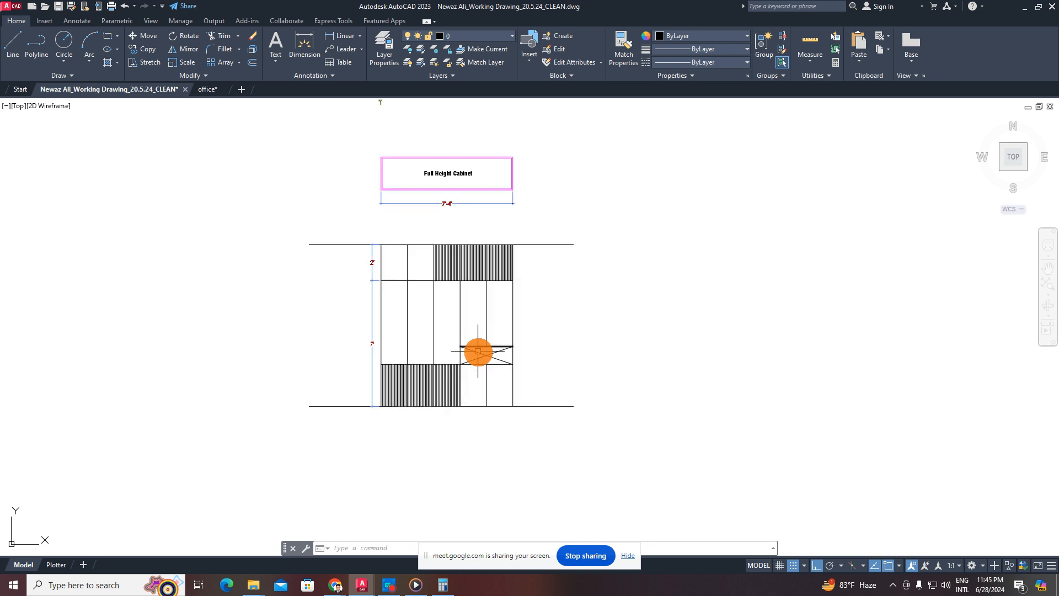
pyautogui.moveTo(478, 350); pyautogui.dragTo(418, 370, button='middle')
pyautogui.press('Escape')
pyautogui.press('Escape')
pyautogui.press('Escape')
pyautogui.click(336, 35)
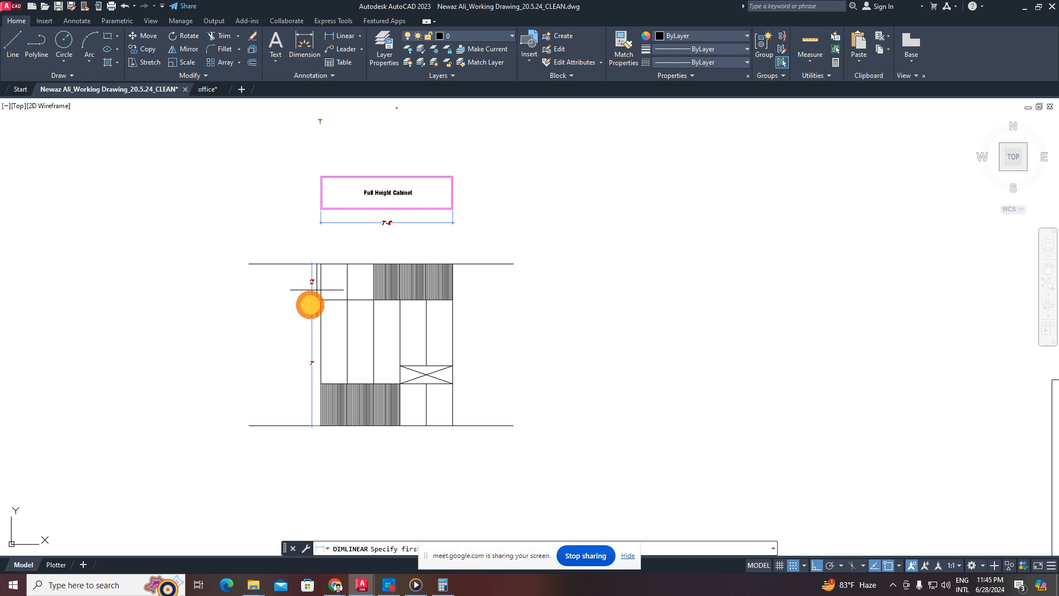
pyautogui.scroll(2, 310, 305)
pyautogui.click(331, 297)
pyautogui.click(546, 294)
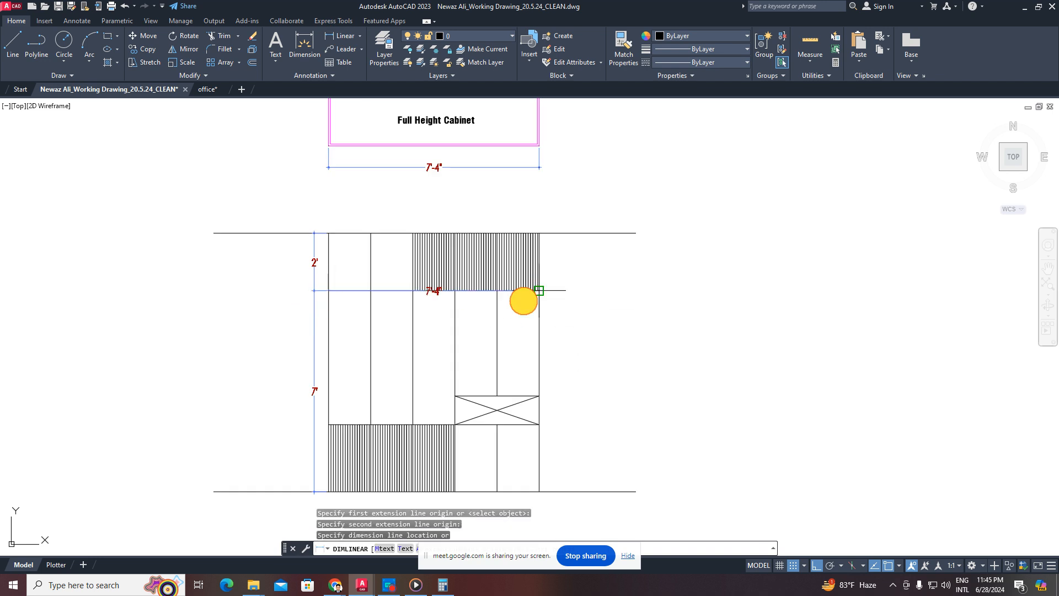
pyautogui.scroll(2, 445, 326)
pyautogui.press('Escape')
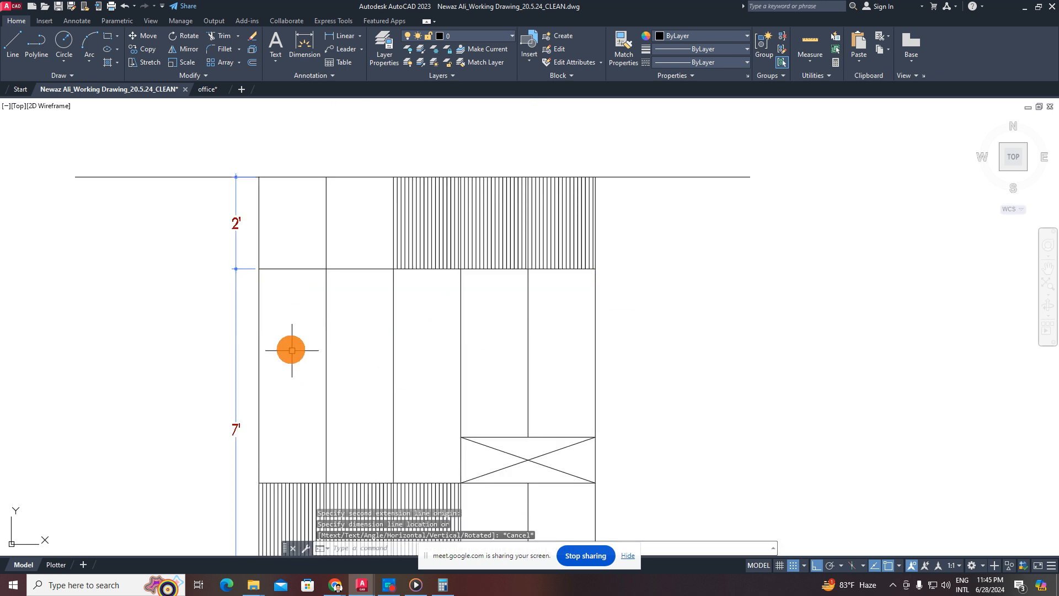
# - Copy the whole cabinet elevation with its height dimensions to the empty space beside the original
pyautogui.scroll(-3, 504, 336)
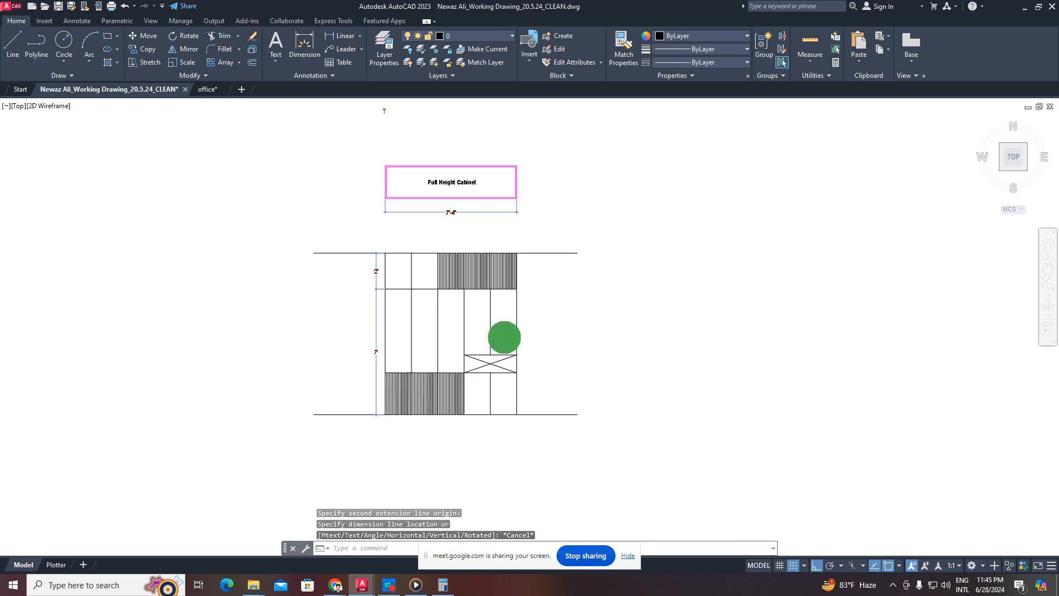
pyautogui.scroll(2, 493, 339)
pyautogui.scroll(-2, 492, 340)
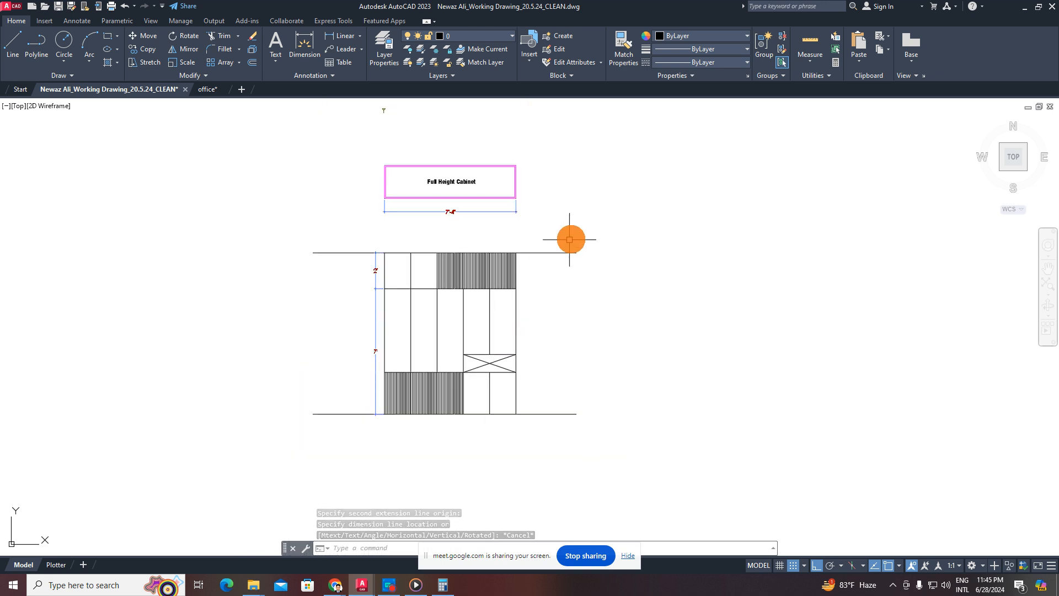
pyautogui.click(567, 234)
pyautogui.click(308, 504)
pyautogui.write('co')
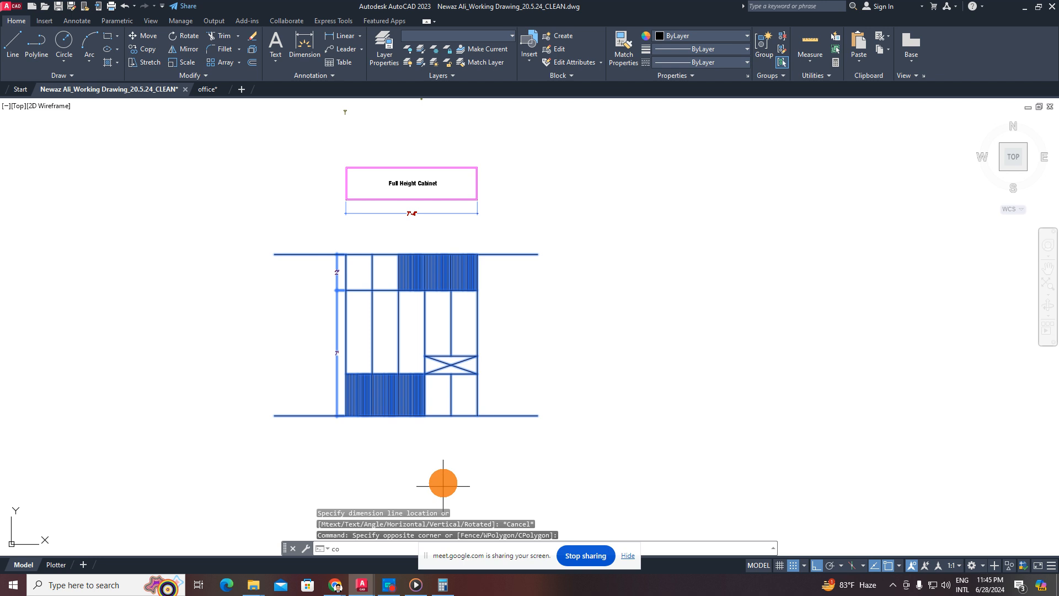
pyautogui.press('space')
pyautogui.click(616, 388)
pyautogui.moveTo(742, 389); pyautogui.dragTo(280, 389, button='middle')
pyautogui.click(536, 386)
pyautogui.moveTo(259, 353); pyautogui.dragTo(464, 330, button='middle')
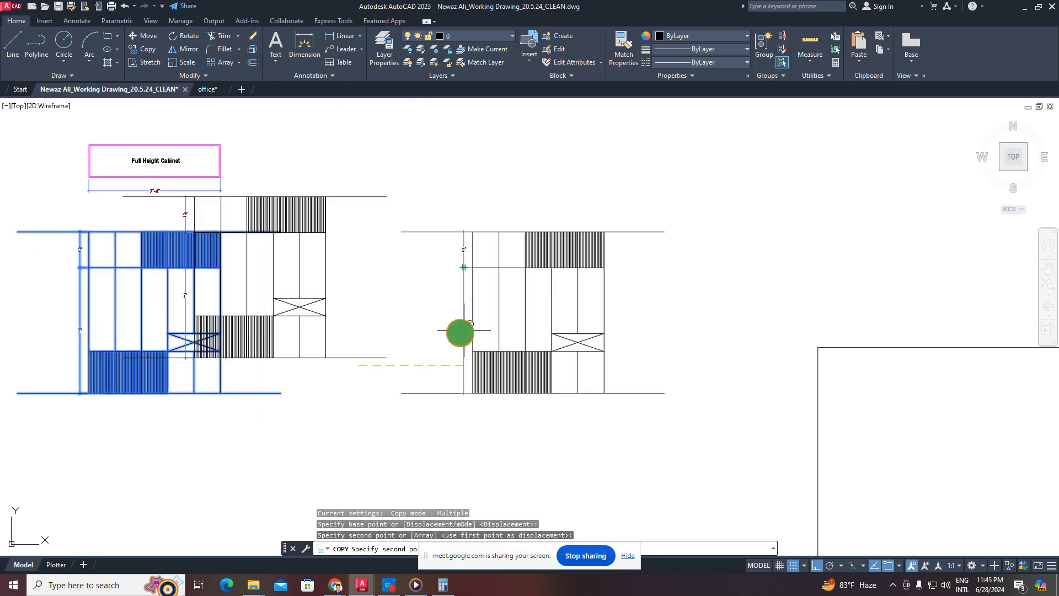
pyautogui.press('Escape')
# - Delete the slats' top line and all slats in the third lower bay of the copied elevation
pyautogui.scroll(2, 534, 354)
pyautogui.moveTo(535, 354); pyautogui.dragTo(535, 334, button='middle')
pyautogui.scroll(1, 548, 321)
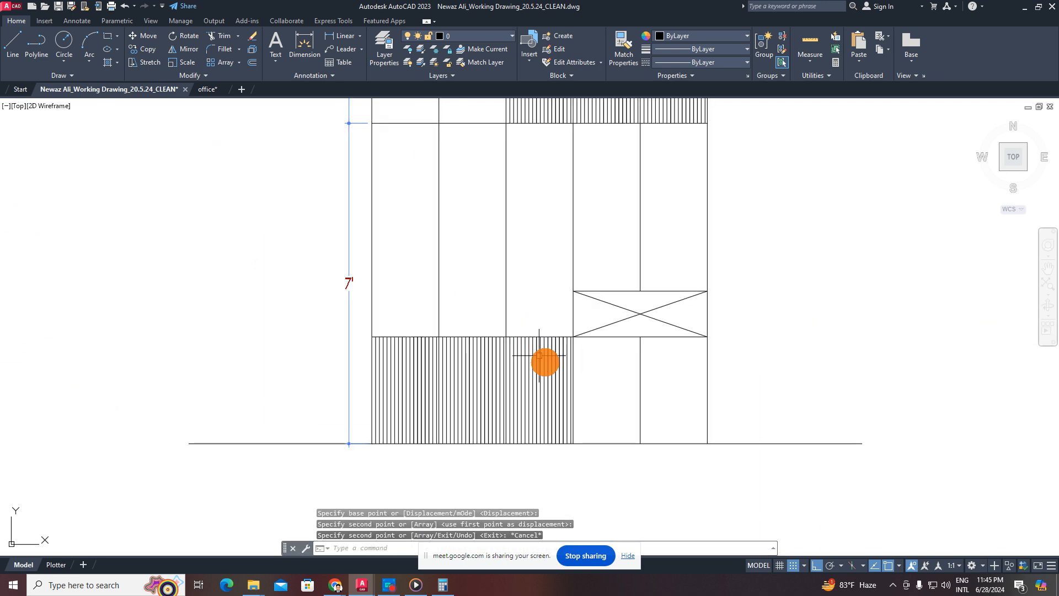
pyautogui.scroll(4, 558, 314)
pyautogui.click(566, 288)
pyautogui.scroll(2, 551, 373)
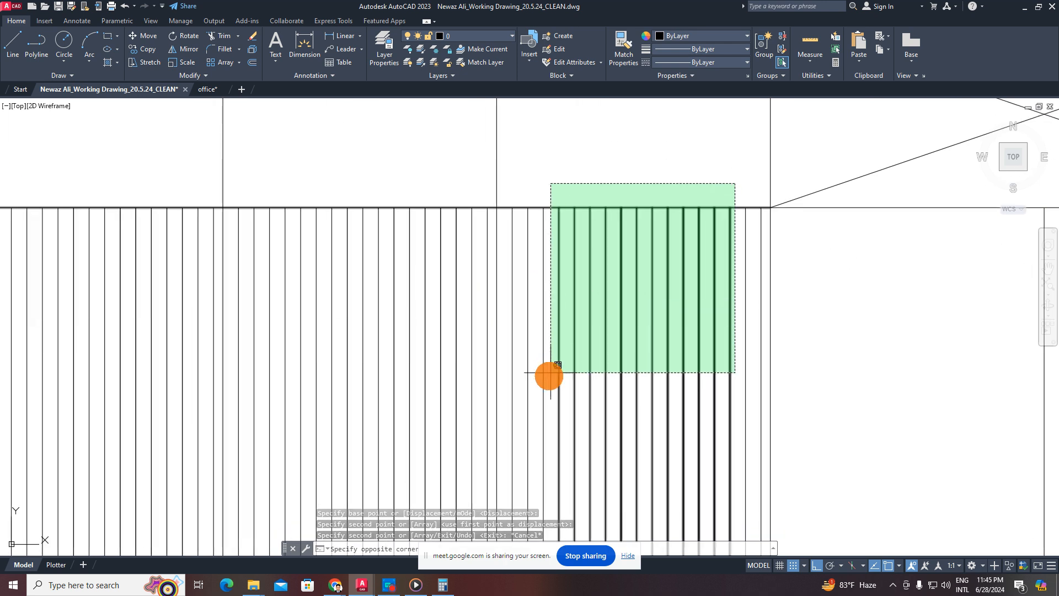
pyautogui.click(546, 372)
pyautogui.press('Escape')
pyautogui.scroll(-3, 546, 366)
pyautogui.click(591, 260)
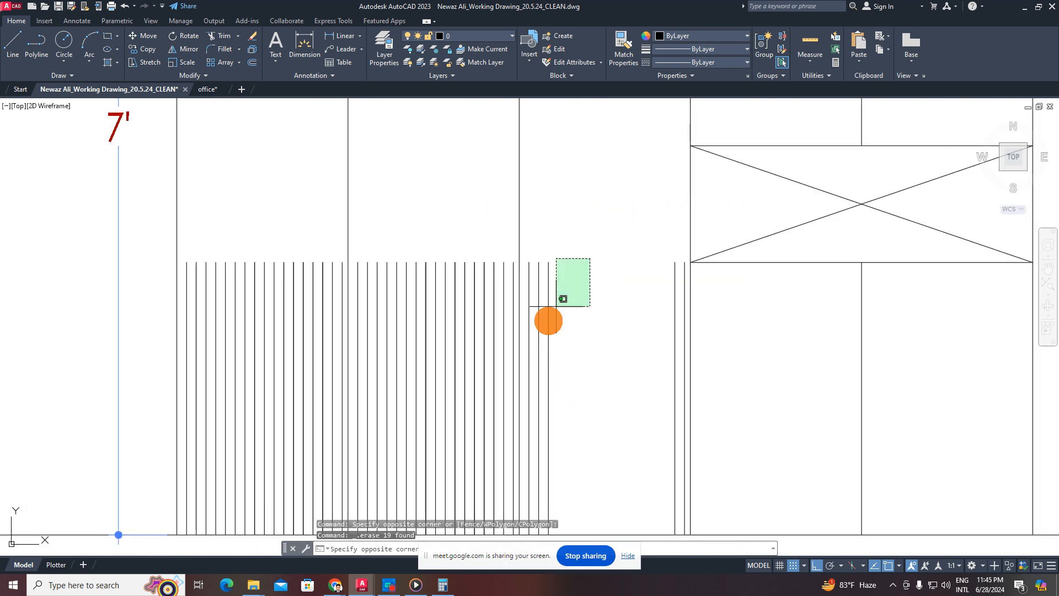
pyautogui.click(524, 362)
pyautogui.press('Delete')
pyautogui.scroll(2, 693, 264)
pyautogui.click(674, 282)
pyautogui.click(568, 319)
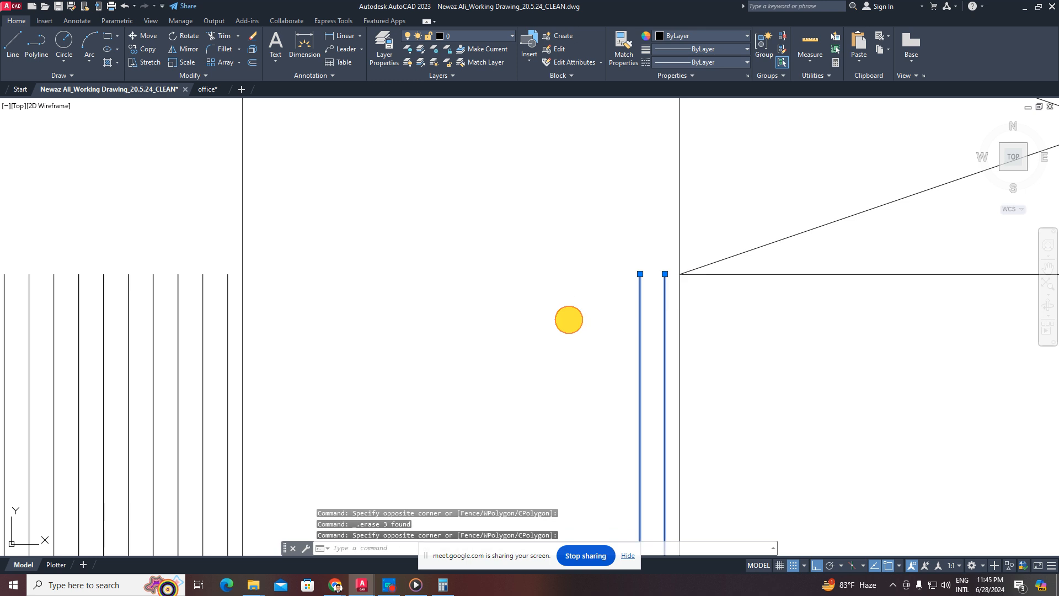
pyautogui.press('Delete')
# - Delete the slats from the first and second lower bays of the copied elevation
pyautogui.scroll(-3, 568, 319)
pyautogui.moveTo(471, 344); pyautogui.dragTo(575, 274, button='middle')
pyautogui.scroll(3, 575, 254)
pyautogui.click(632, 213)
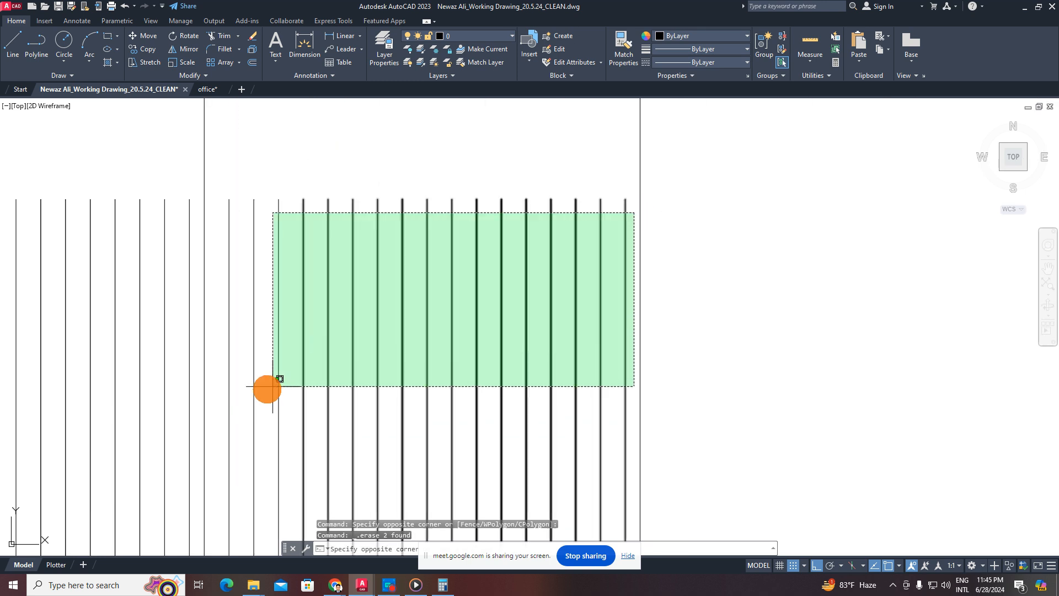
pyautogui.click(215, 409)
pyautogui.press('Delete')
pyautogui.moveTo(250, 379); pyautogui.dragTo(450, 384, button='middle')
pyautogui.scroll(2, 397, 213)
pyautogui.scroll(-3, 89, 388)
pyautogui.click(164, 345)
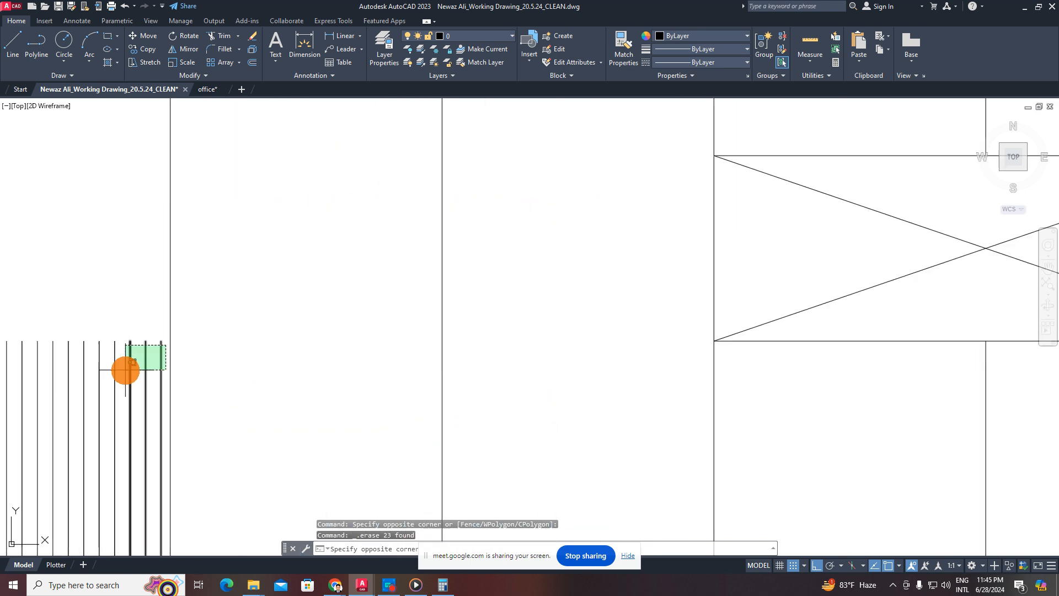
pyautogui.moveTo(125, 369); pyautogui.dragTo(514, 341, button='middle')
pyautogui.click(291, 391)
pyautogui.scroll(-3, 480, 331)
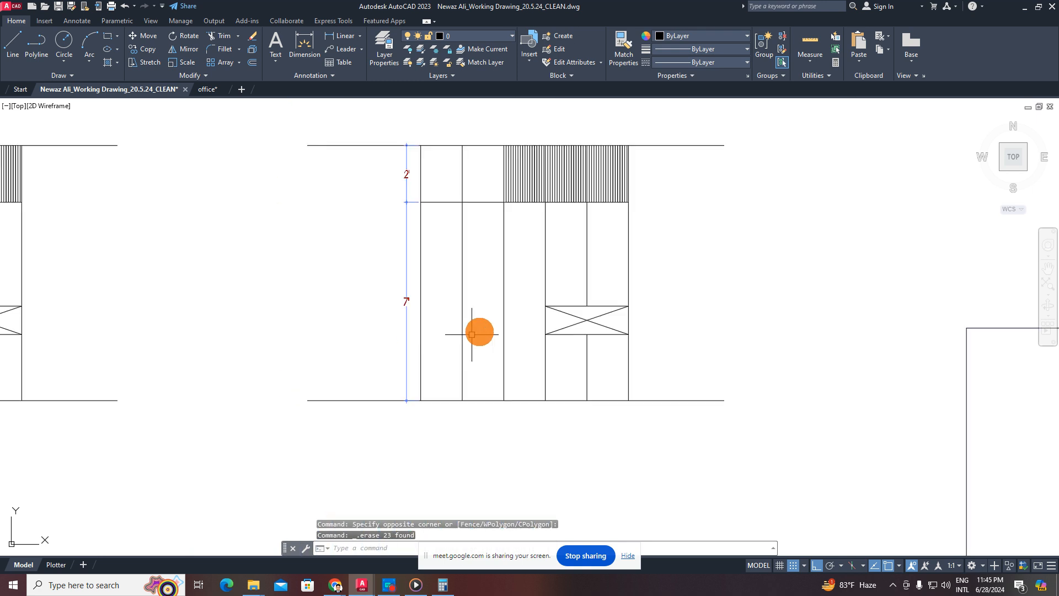
# - Examine the copied elevation's slatted upper section, open 7' bays and crossed band
pyautogui.scroll(3, 649, 215)
pyautogui.scroll(-5, 648, 215)
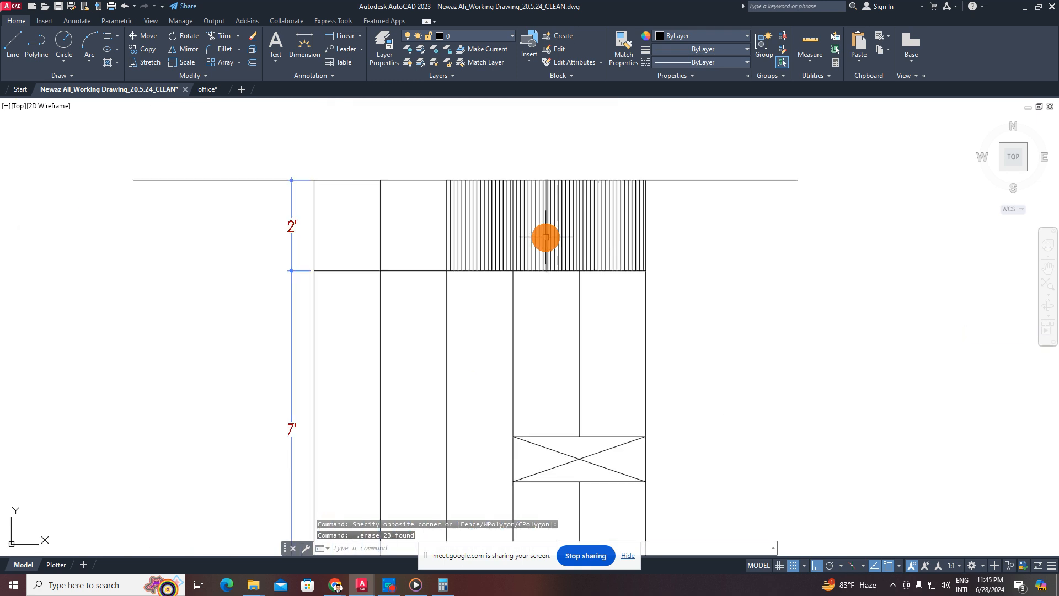
pyautogui.moveTo(442, 243); pyautogui.dragTo(463, 212, button='middle')
pyautogui.moveTo(516, 331); pyautogui.dragTo(534, 258, button='middle')
pyautogui.moveTo(337, 300); pyautogui.dragTo(349, 323, button='middle')
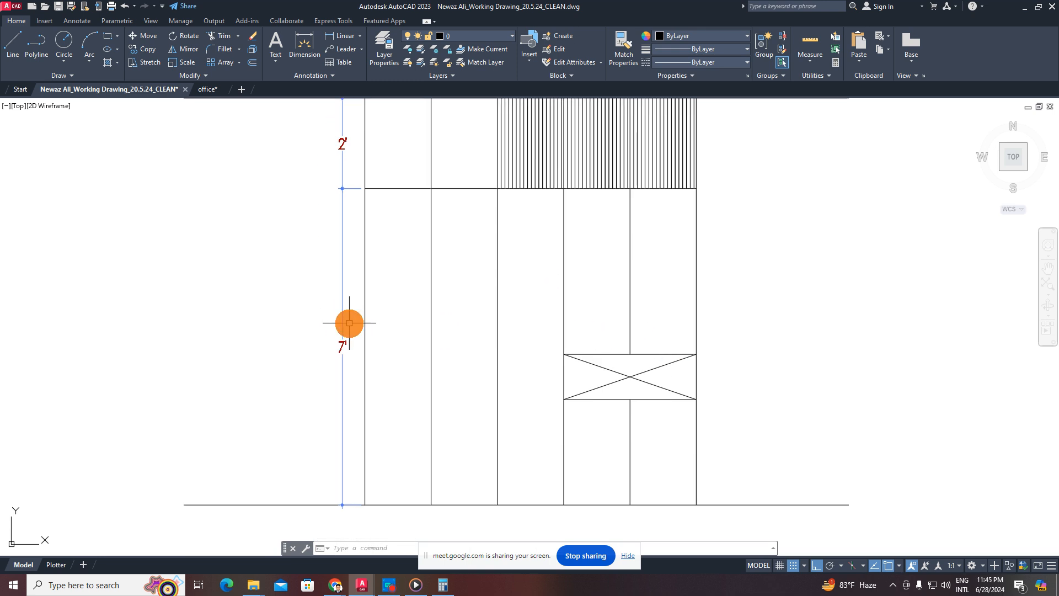
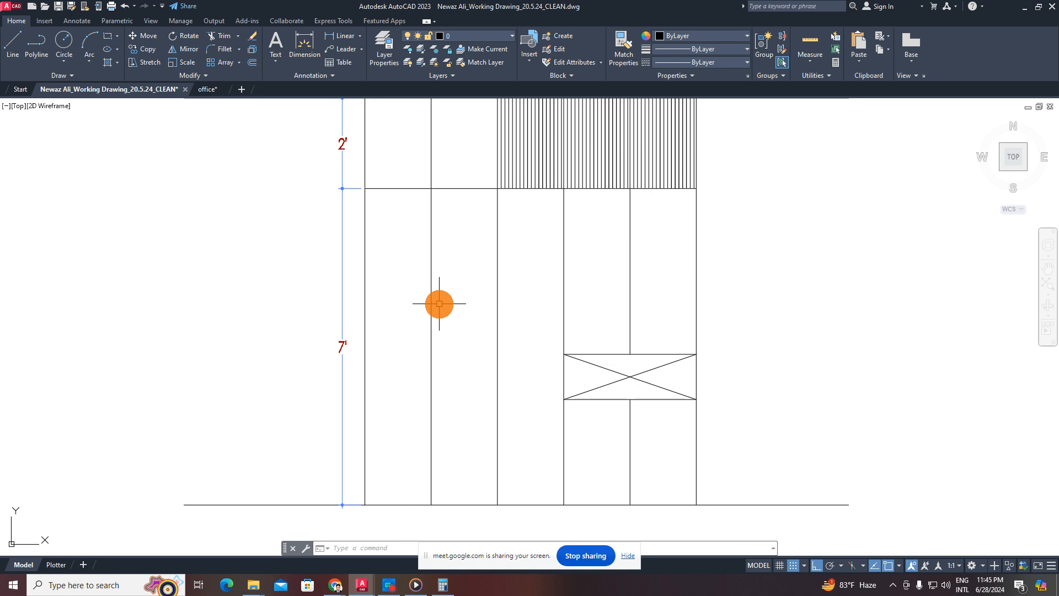
pyautogui.press('Escape')
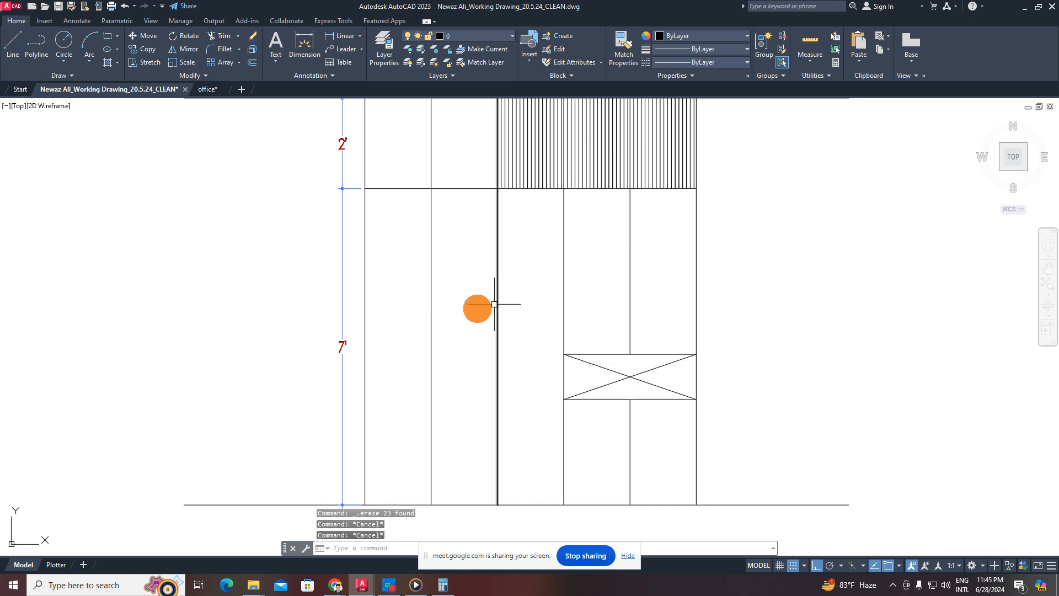
pyautogui.moveTo(450, 321); pyautogui.dragTo(482, 305, button='middle')
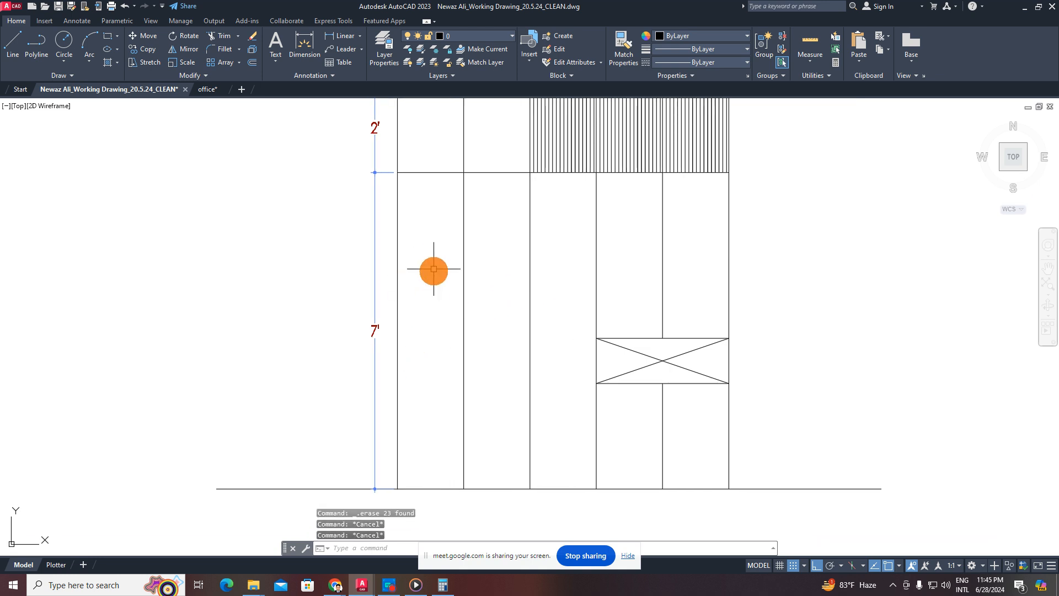
# - Offset the cabinet's base line upward by 14", and offset the resulting line upward by another 14"
pyautogui.write('o')
pyautogui.press('Return')
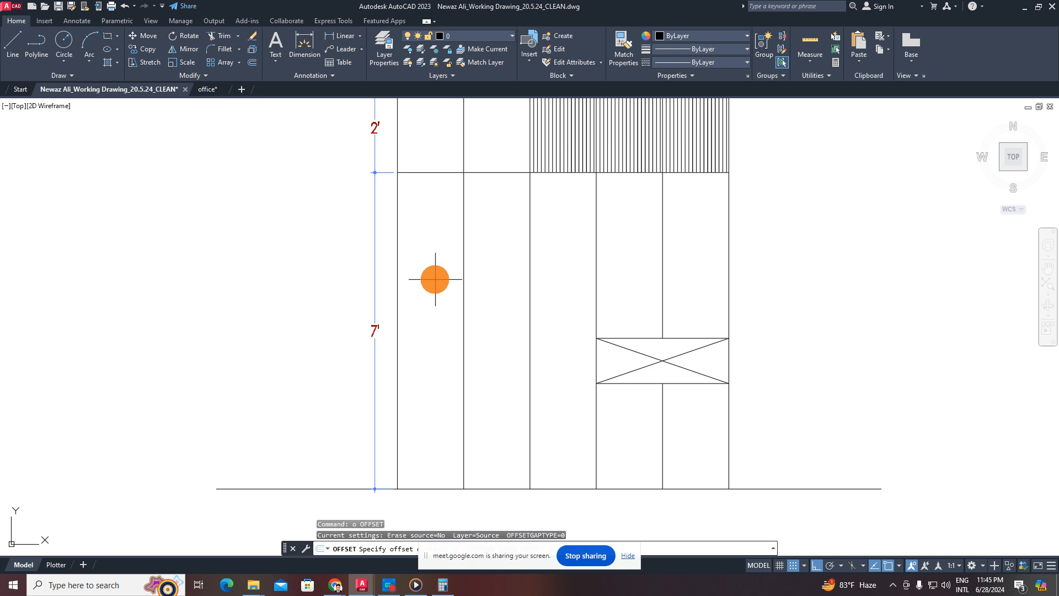
pyautogui.write('14')
pyautogui.press('Return')
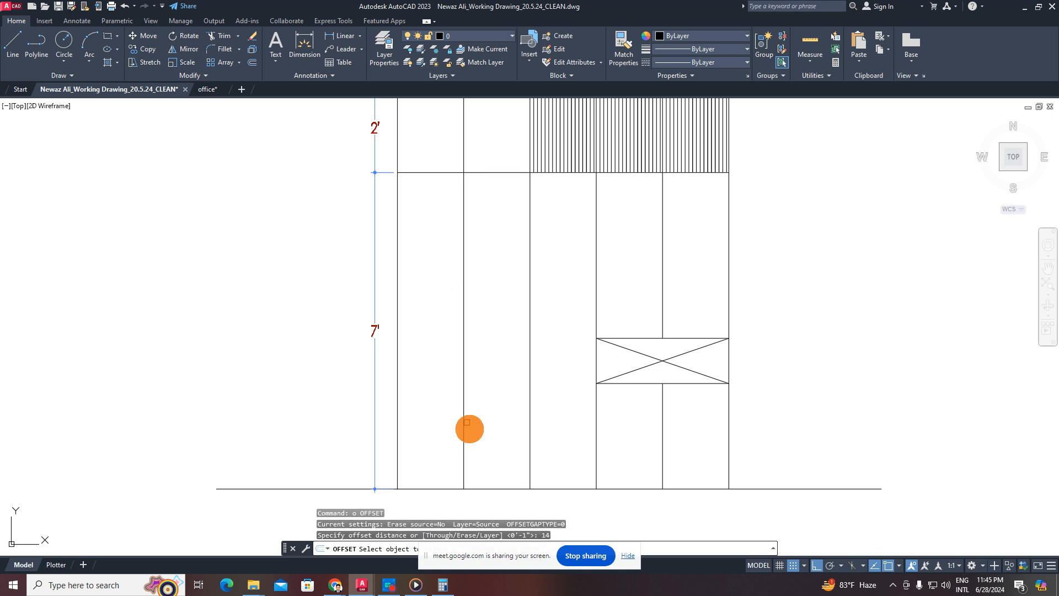
pyautogui.click(504, 489)
pyautogui.click(491, 417)
pyautogui.click(498, 436)
pyautogui.click(494, 358)
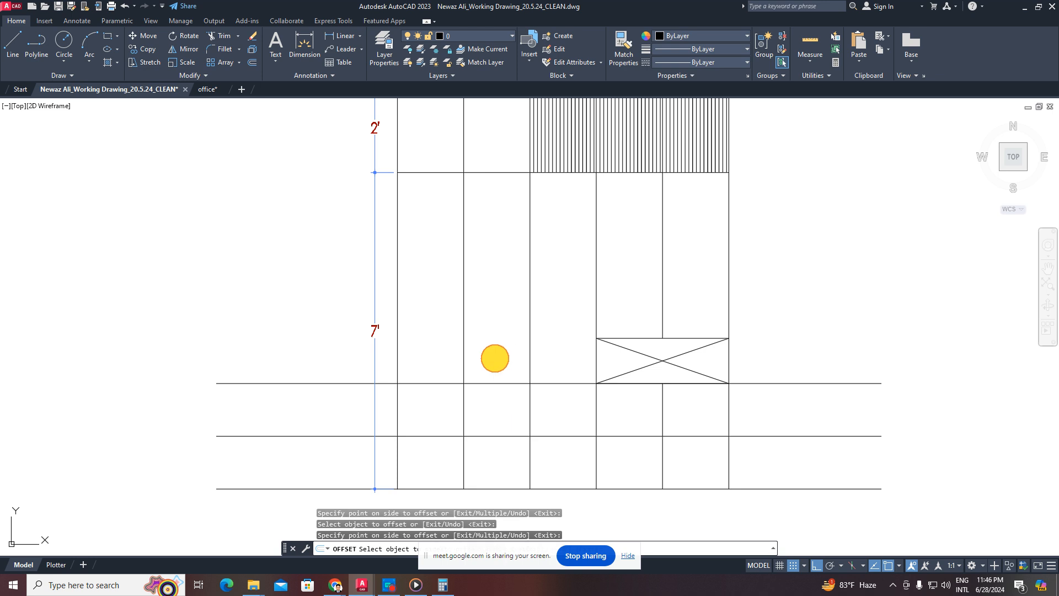
pyautogui.moveTo(504, 376); pyautogui.dragTo(501, 328, button='middle')
pyautogui.click(500, 328)
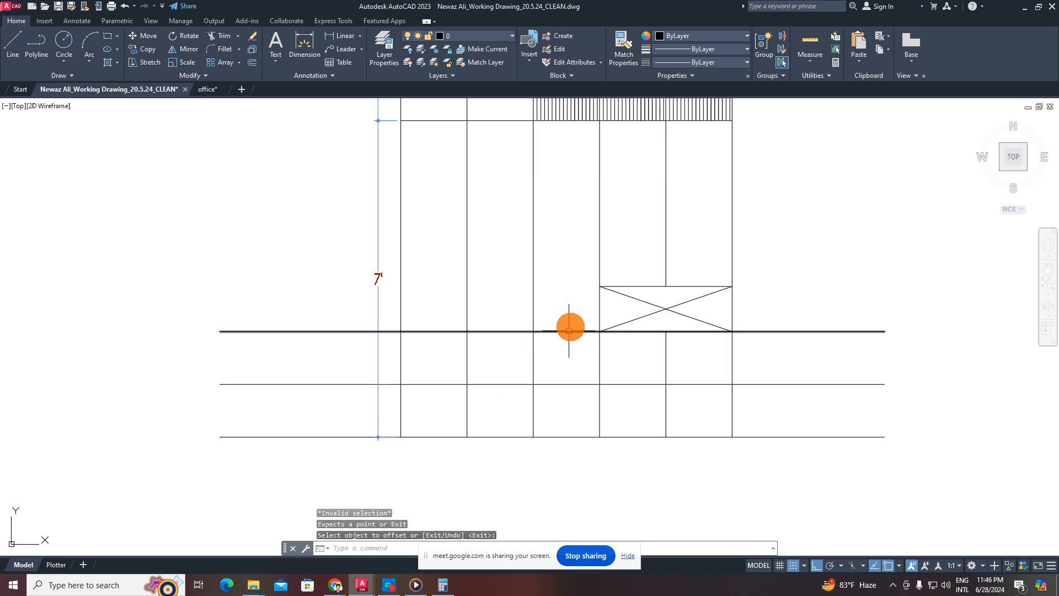
pyautogui.press('Escape')
pyautogui.press('Escape')
# - Trim the offset lines out of the second and third bays, and trim all line extensions beyond the cabinet's left side
pyautogui.write('tr')
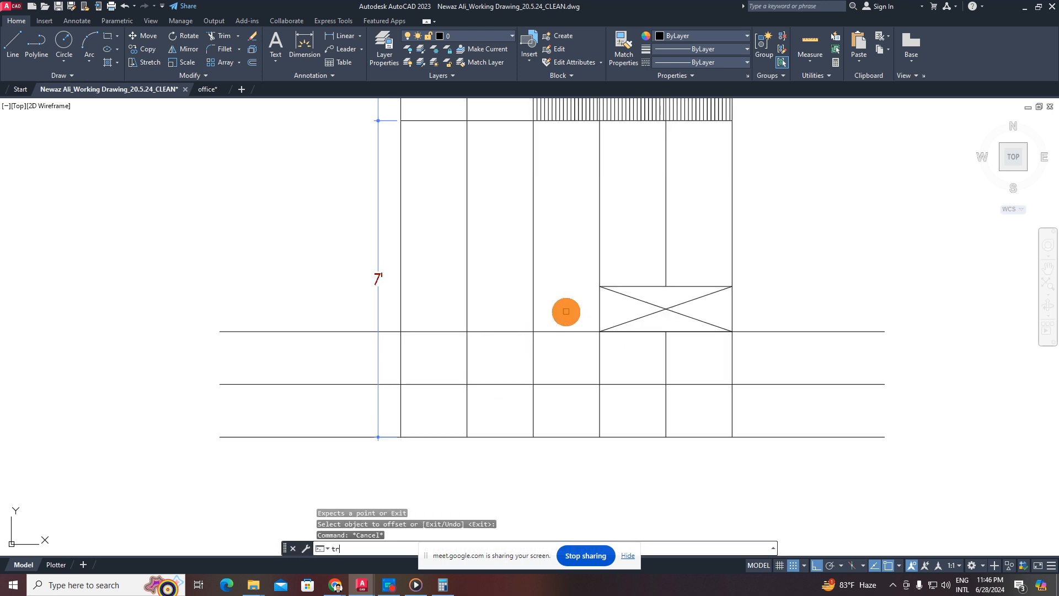
pyautogui.press('Return')
pyautogui.moveTo(566, 311); pyautogui.dragTo(557, 418)
pyautogui.moveTo(489, 321); pyautogui.dragTo(500, 402)
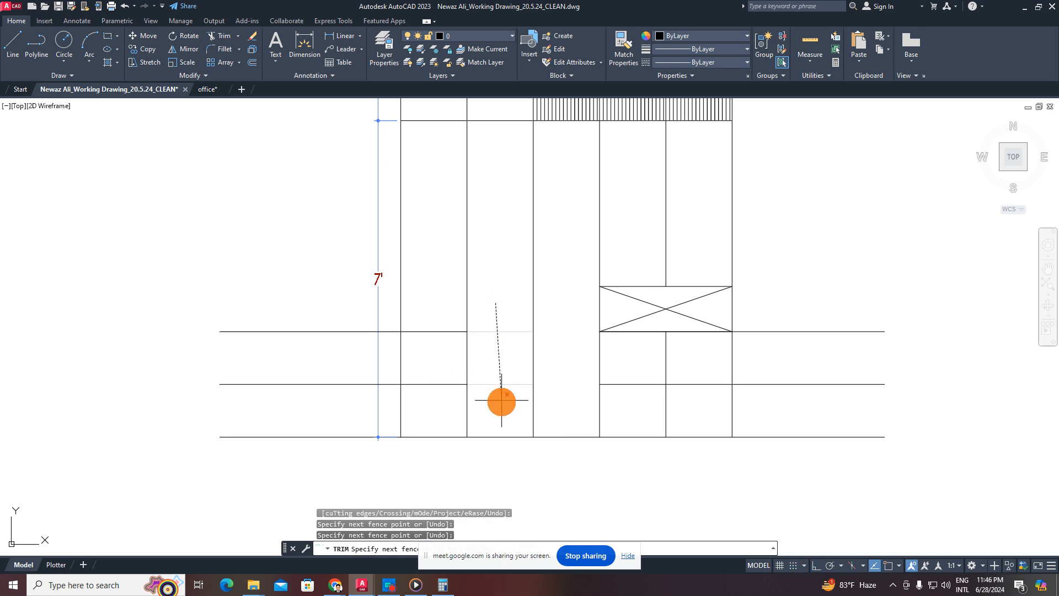
pyautogui.moveTo(321, 305); pyautogui.dragTo(333, 472)
pyautogui.press('Escape')
# - Try deleting the two offset lines across the rightmost bays together with the base line, and undo the deletion
pyautogui.click(811, 302)
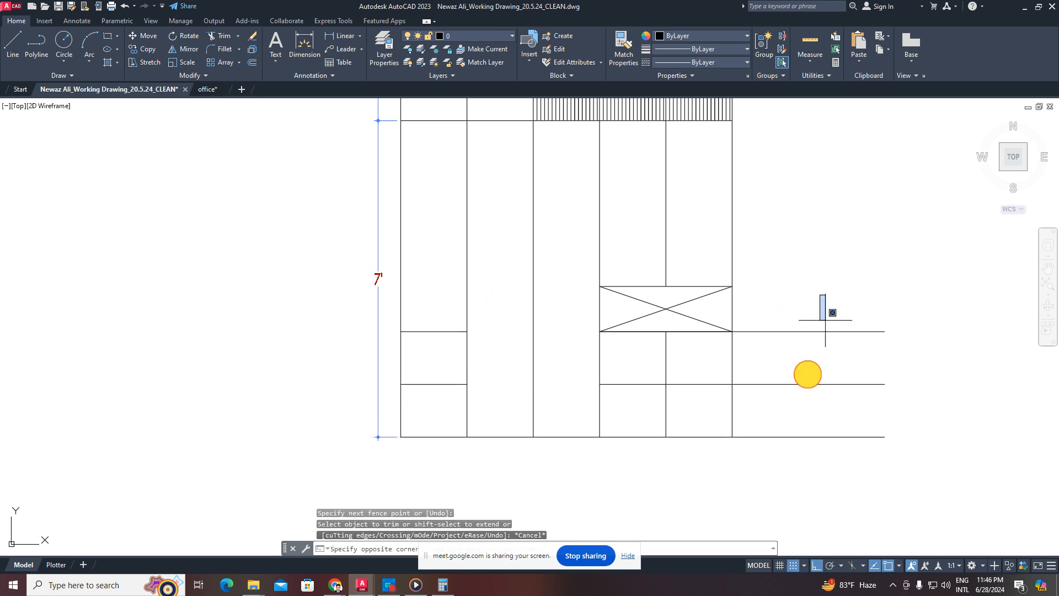
pyautogui.click(747, 511)
pyautogui.press('Delete')
pyautogui.press('Escape')
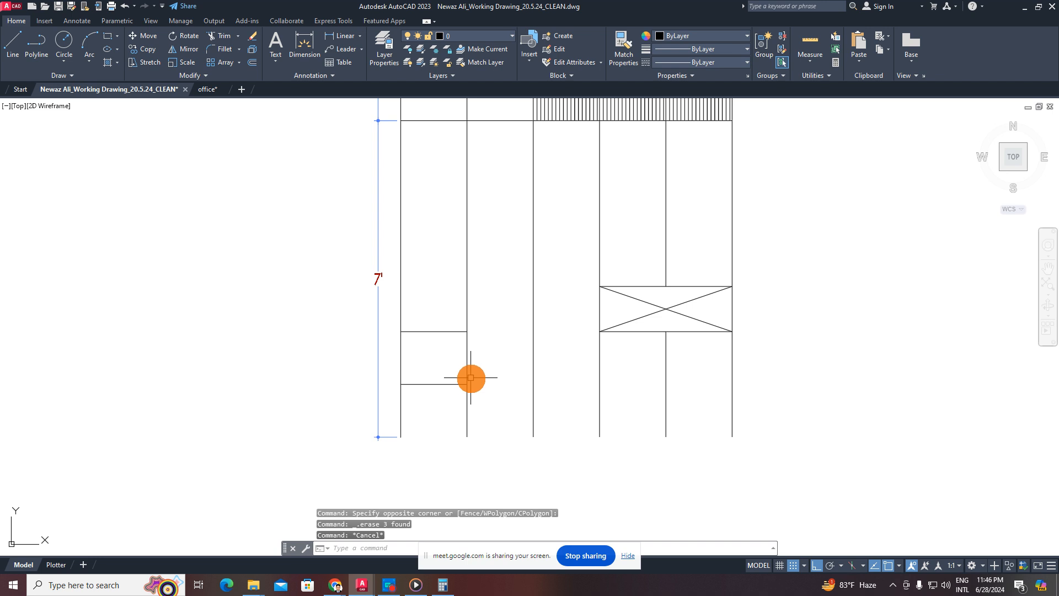
pyautogui.hotkey('ctrl', 'z')
pyautogui.hotkey('ctrl', 'x')
pyautogui.press('Escape')
pyautogui.write('t')
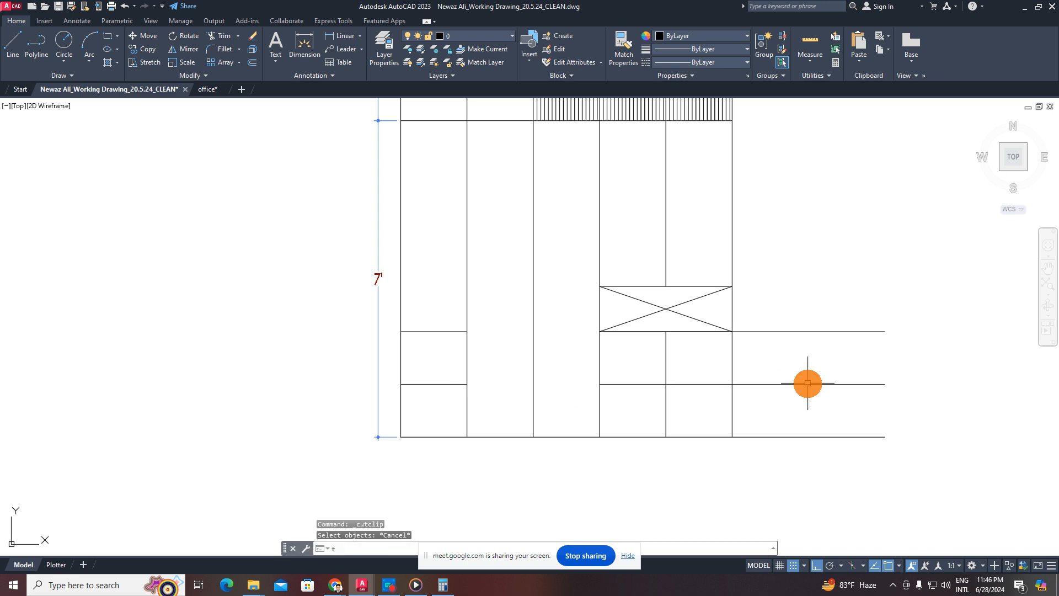
pyautogui.write('r')
pyautogui.press('Escape')
# - Delete only the two offset lines running through the two rightmost bays and beyond the cabinet's right side
pyautogui.click(855, 308)
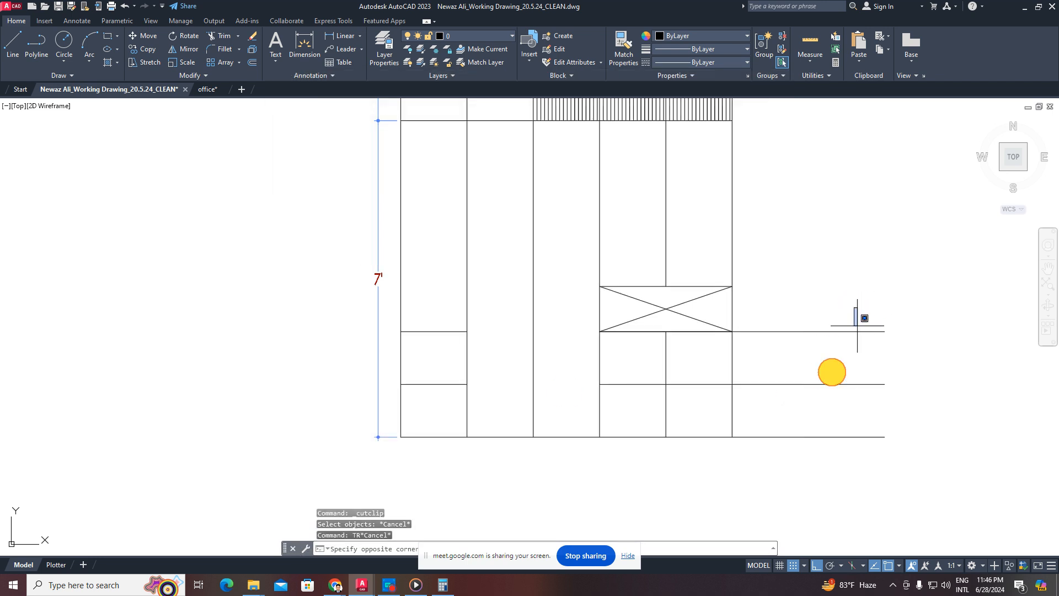
pyautogui.click(796, 397)
pyautogui.press('Delete')
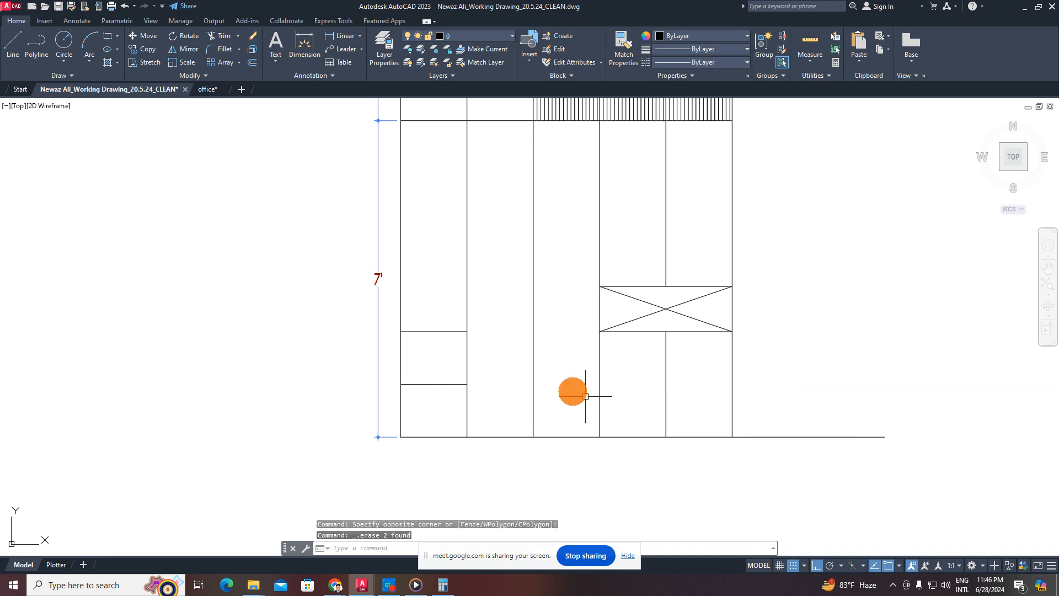
# - Copy the leftmost bay's two shelf lines upward at the same 14" spacing until they fill the 7' section
pyautogui.click(449, 302)
pyautogui.click(421, 406)
pyautogui.write('c')
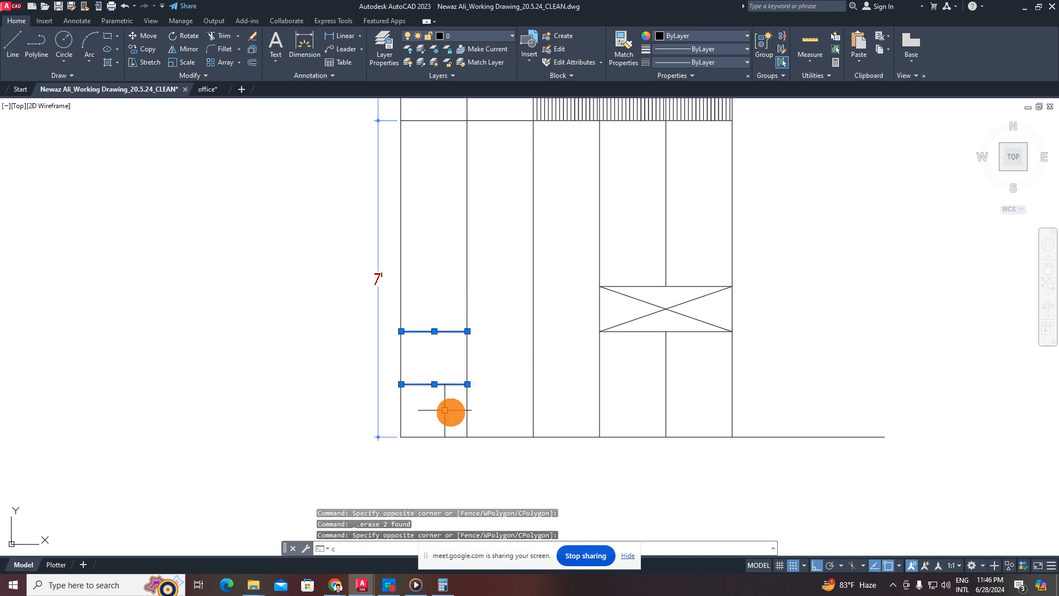
pyautogui.write('o')
pyautogui.press('Return')
pyautogui.click(467, 384)
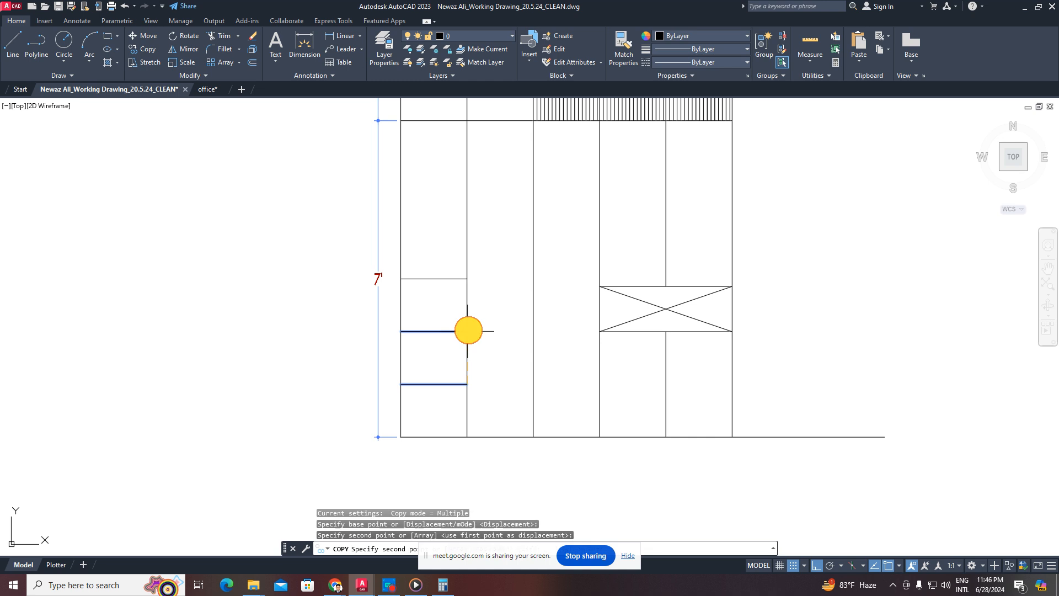
pyautogui.click(468, 279)
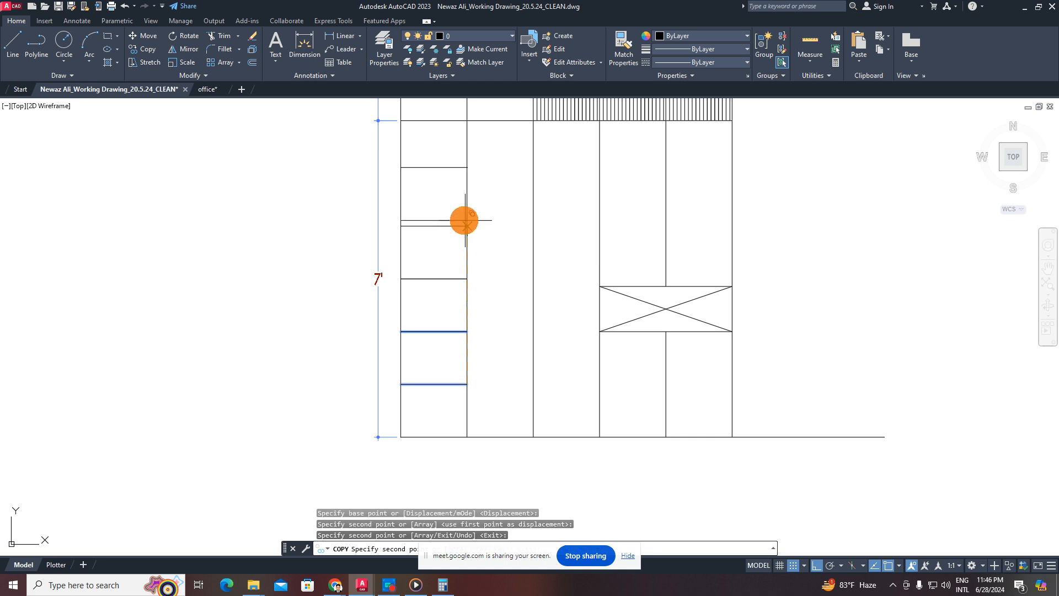
pyautogui.click(467, 225)
pyautogui.press('Escape')
pyautogui.scroll(-1, 470, 270)
pyautogui.moveTo(472, 299); pyautogui.dragTo(418, 342, button='middle')
pyautogui.scroll(1, 418, 343)
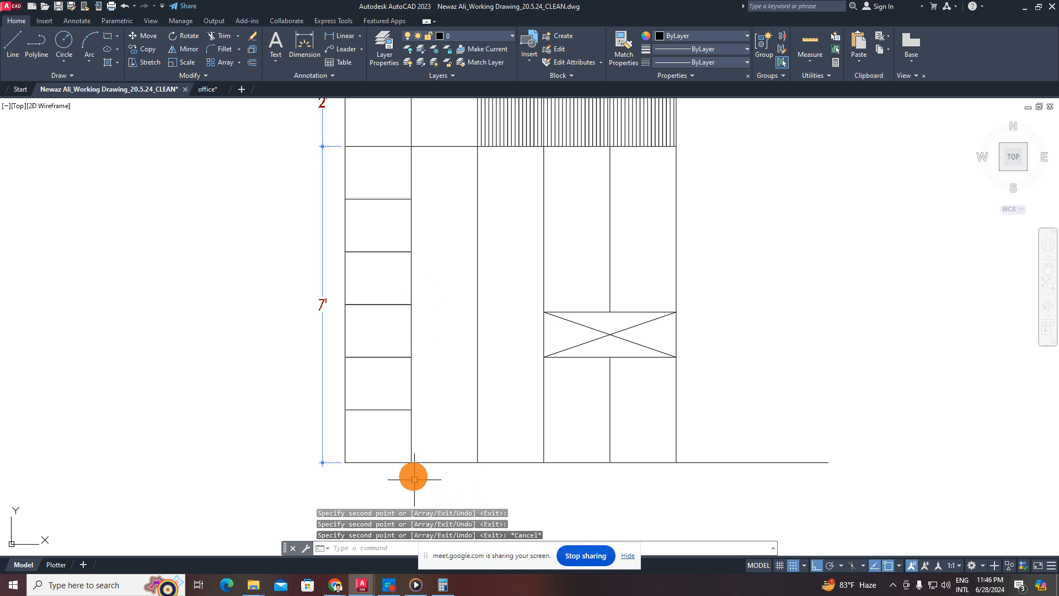
pyautogui.press('Escape')
pyautogui.scroll(-1, 421, 352)
pyautogui.scroll(1, 404, 359)
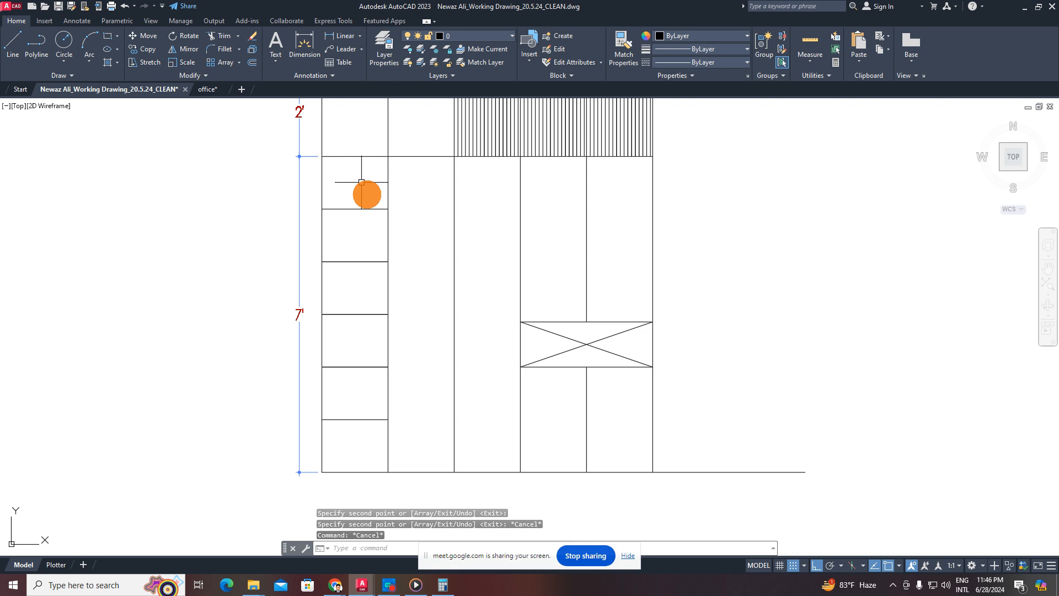
# - Delete the vertical divider between the second and third bays to make one wide bay beside the shelf column
pyautogui.moveTo(483, 269); pyautogui.dragTo(506, 236, button='middle')
pyautogui.click(506, 236)
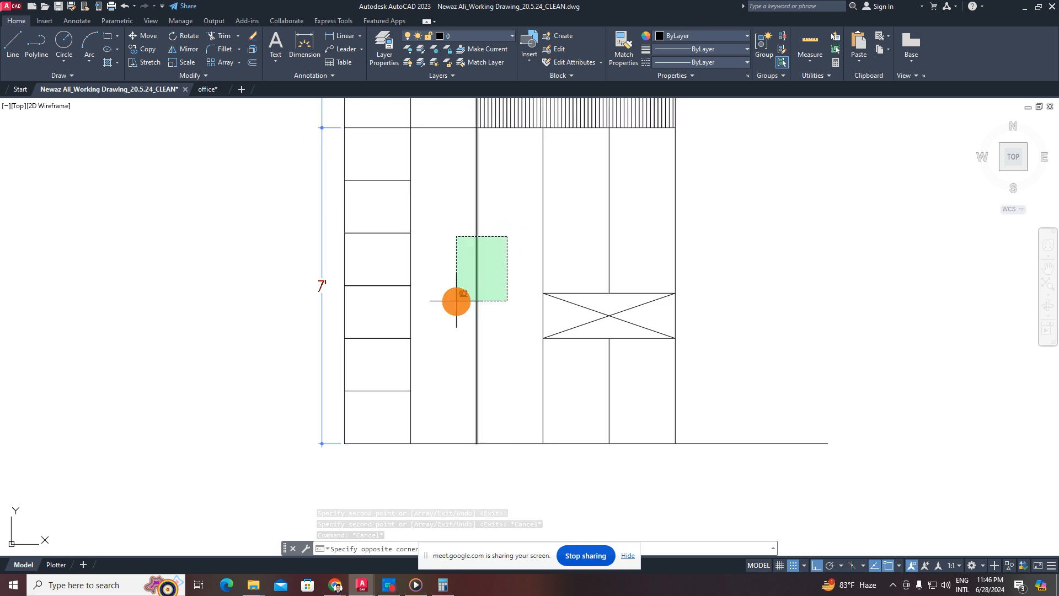
pyautogui.click(454, 300)
pyautogui.press('Escape')
pyautogui.press('Escape')
pyautogui.click(517, 264)
pyautogui.press('Escape')
pyautogui.click(499, 239)
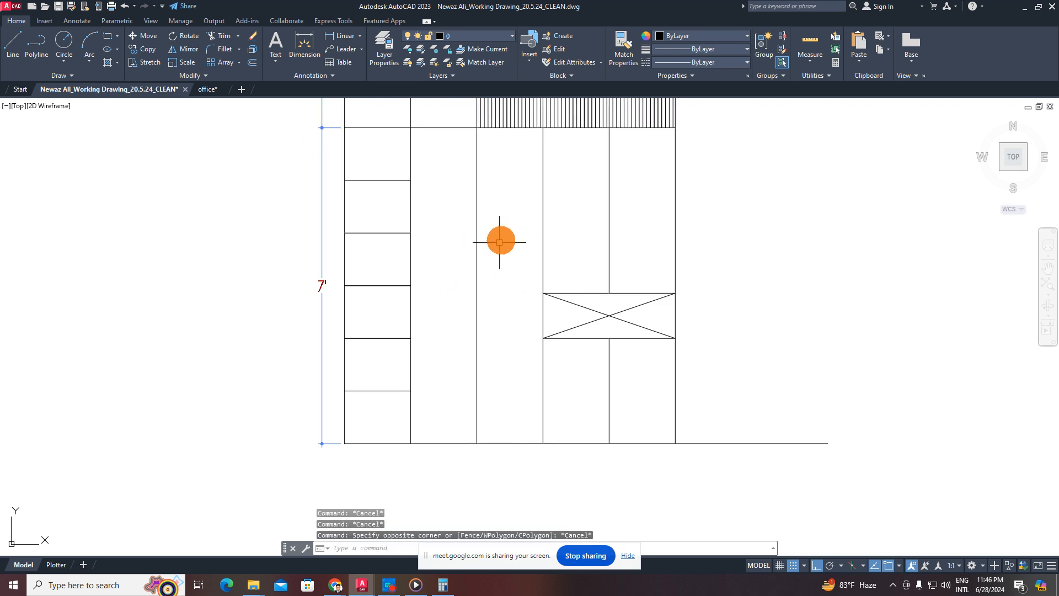
pyautogui.click(451, 298)
pyautogui.press('Escape')
pyautogui.click(511, 263)
pyautogui.click(449, 310)
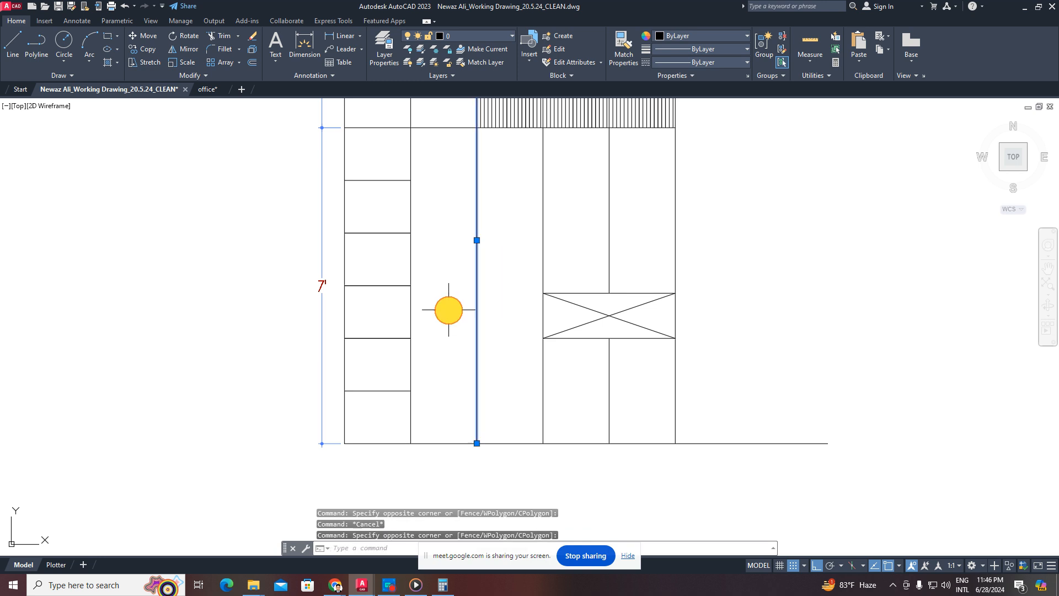
pyautogui.press('Delete')
pyautogui.moveTo(449, 316); pyautogui.dragTo(446, 327, button='middle')
pyautogui.press('Escape')
pyautogui.press('Escape')
pyautogui.press('Escape')
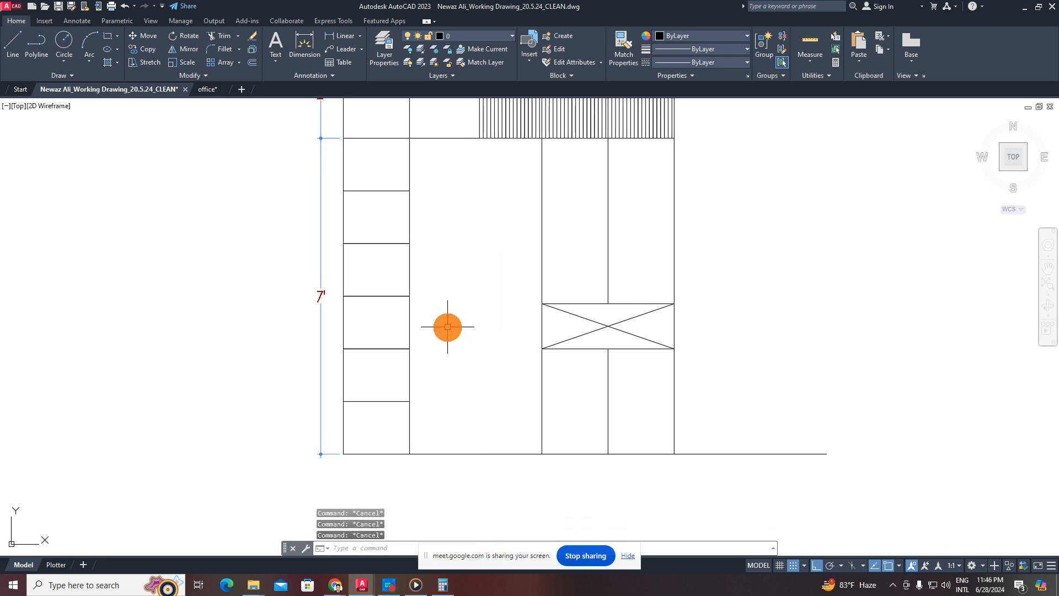
# - Try to offset the cabinet's base line upward by 230"
pyautogui.write('o')
pyautogui.press('Return')
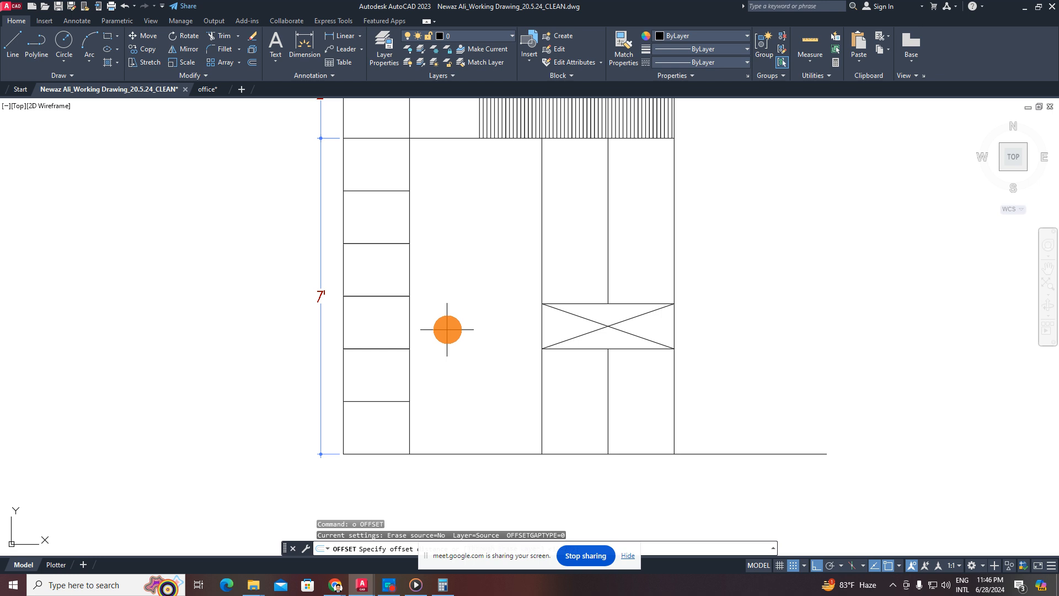
pyautogui.write('230')
pyautogui.press('Return')
pyautogui.click(485, 454)
pyautogui.click(487, 316)
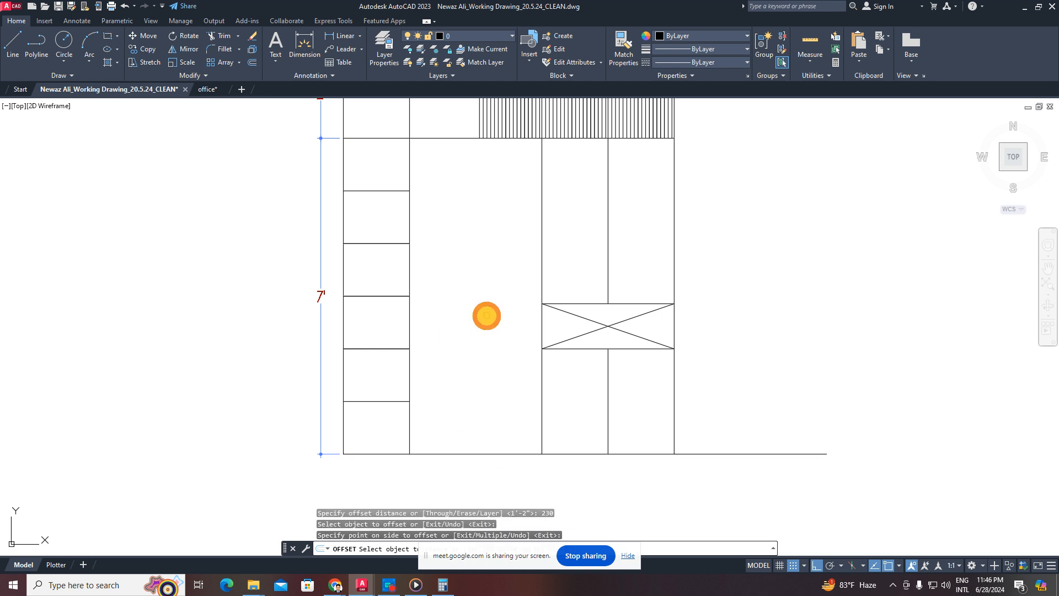
pyautogui.click(504, 451)
pyautogui.click(488, 323)
pyautogui.press('Escape')
pyautogui.press('Escape')
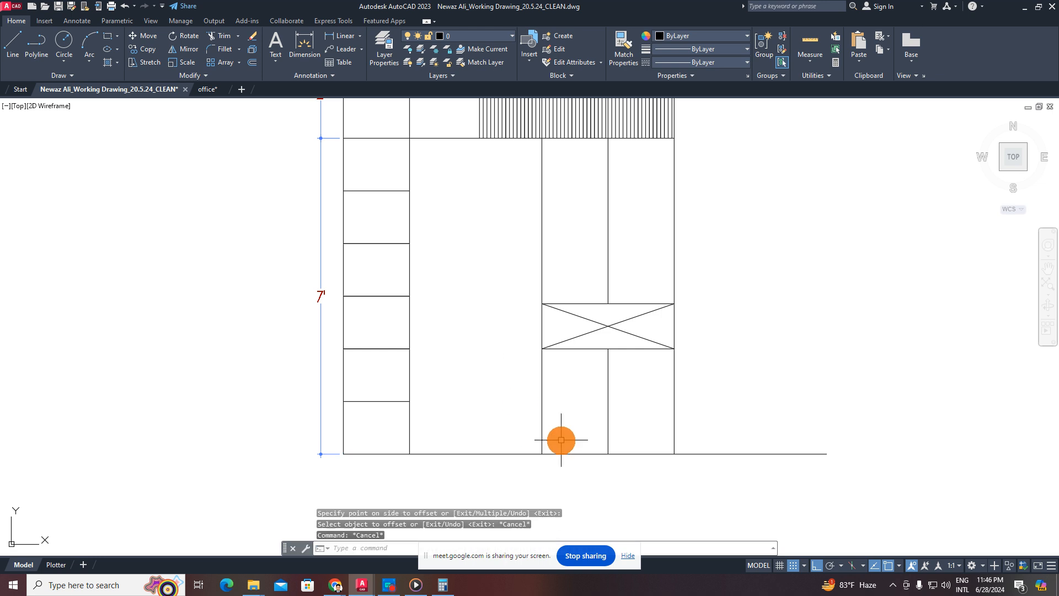
# - Offset the cabinet's base line upward by 30"
pyautogui.write('o')
pyautogui.press('Return')
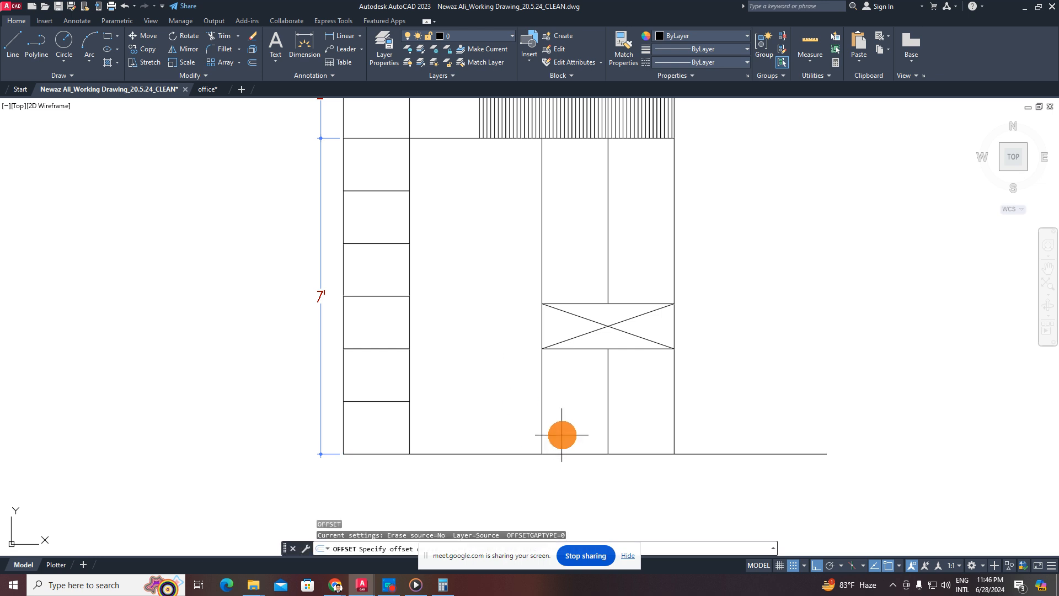
pyautogui.write('30')
pyautogui.press('Return')
pyautogui.click(549, 454)
pyautogui.click(534, 343)
pyautogui.press('Escape')
pyautogui.press('Escape')
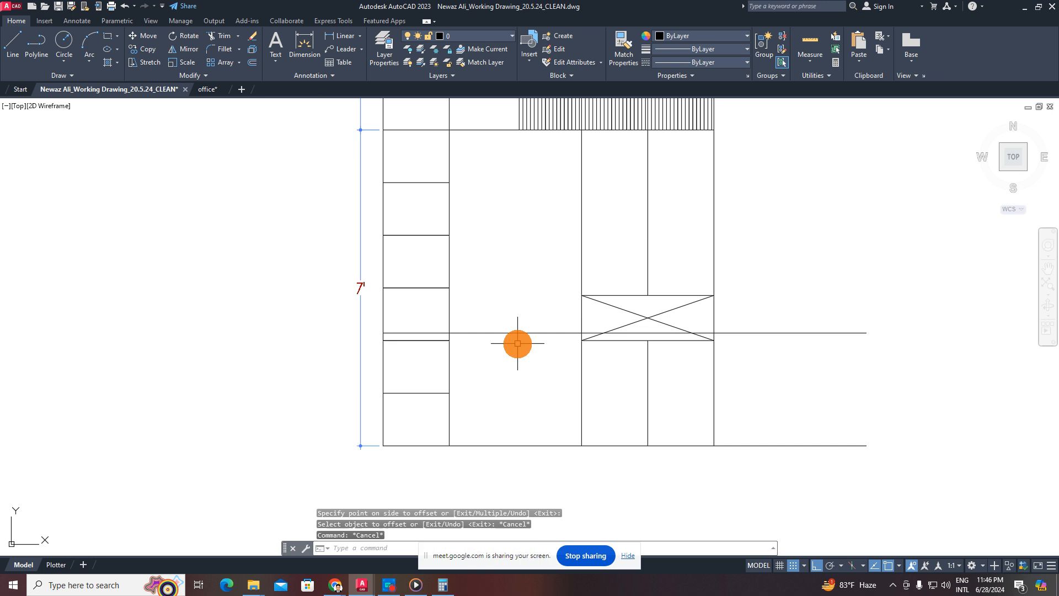
# - Offset the horizontal line 30" above the base downward by 6"
pyautogui.write('o')
pyautogui.press('Return')
pyautogui.press('Return')
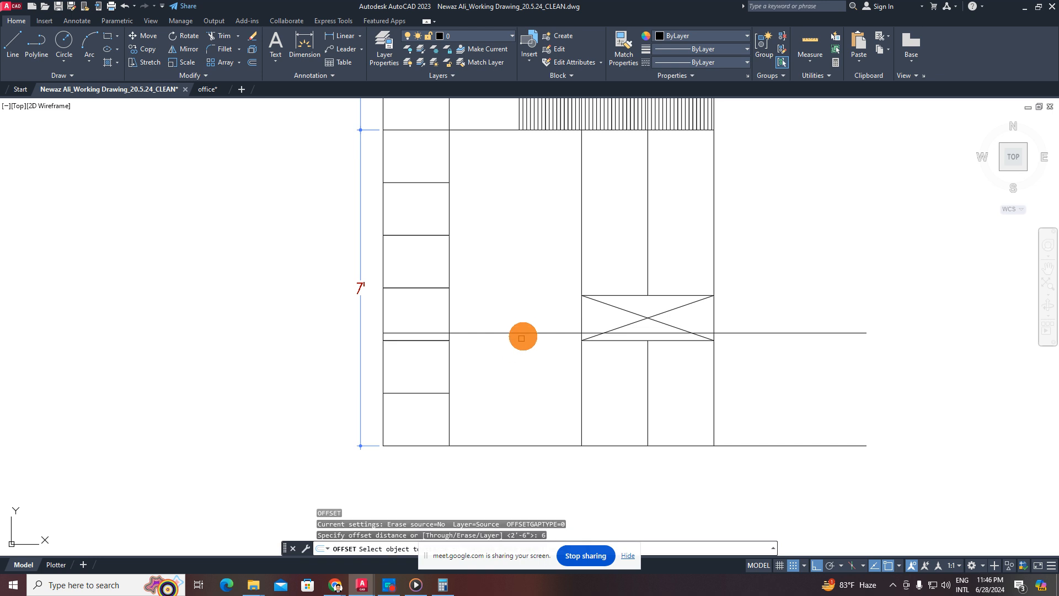
pyautogui.click(523, 333)
pyautogui.click(588, 378)
pyautogui.press('Escape')
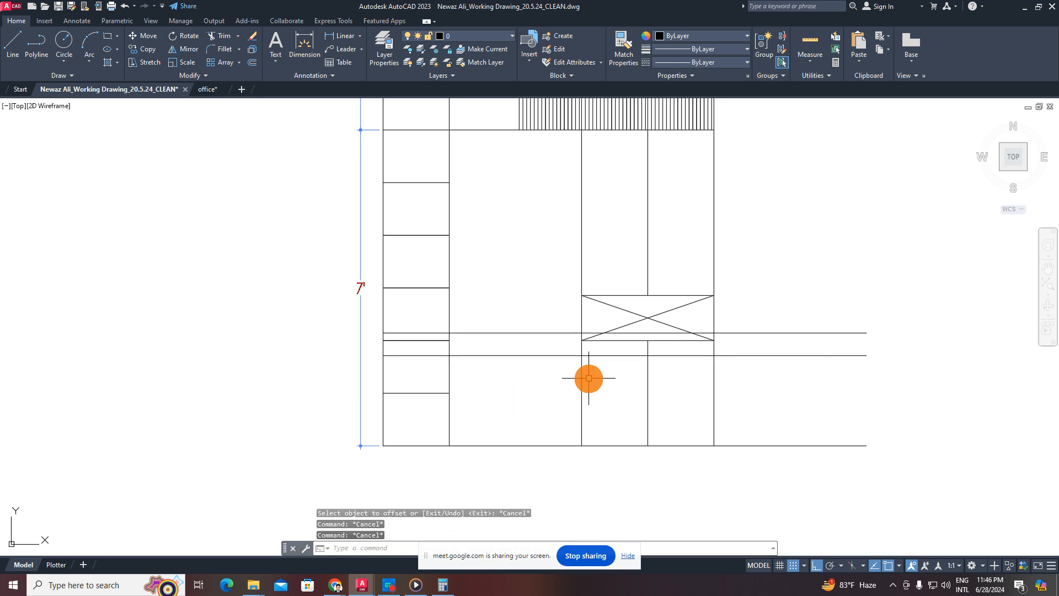
# - Trim the two offset lines at the wide bay's right edge and delete their remainders through the two rightmost bays and beyond
pyautogui.write('tr')
pyautogui.press('Return')
pyautogui.scroll(6, 589, 378)
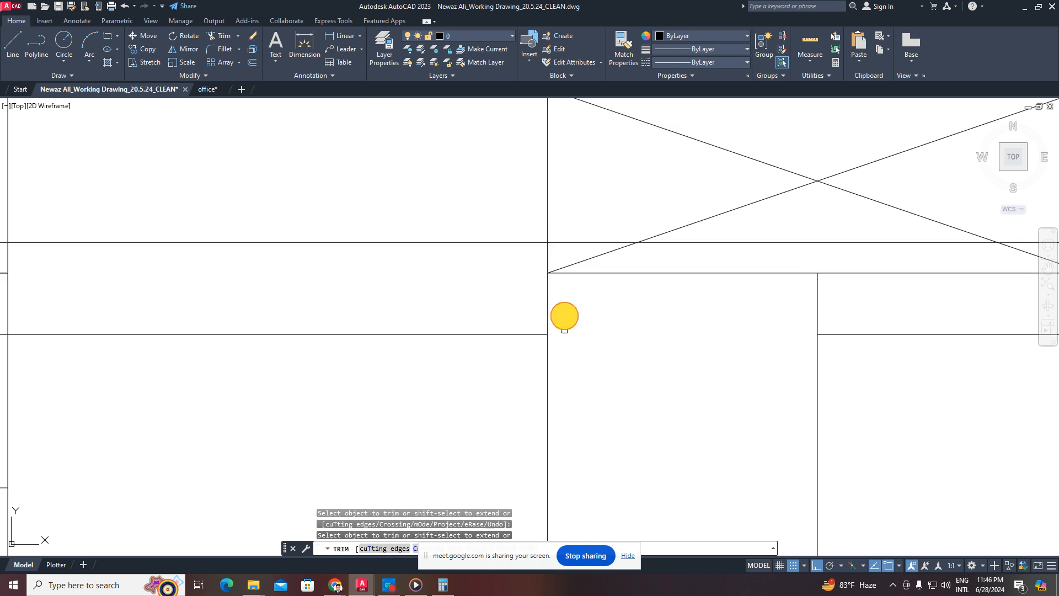
pyautogui.scroll(-5, 556, 241)
pyautogui.press('Escape')
pyautogui.click(858, 265)
pyautogui.click(842, 348)
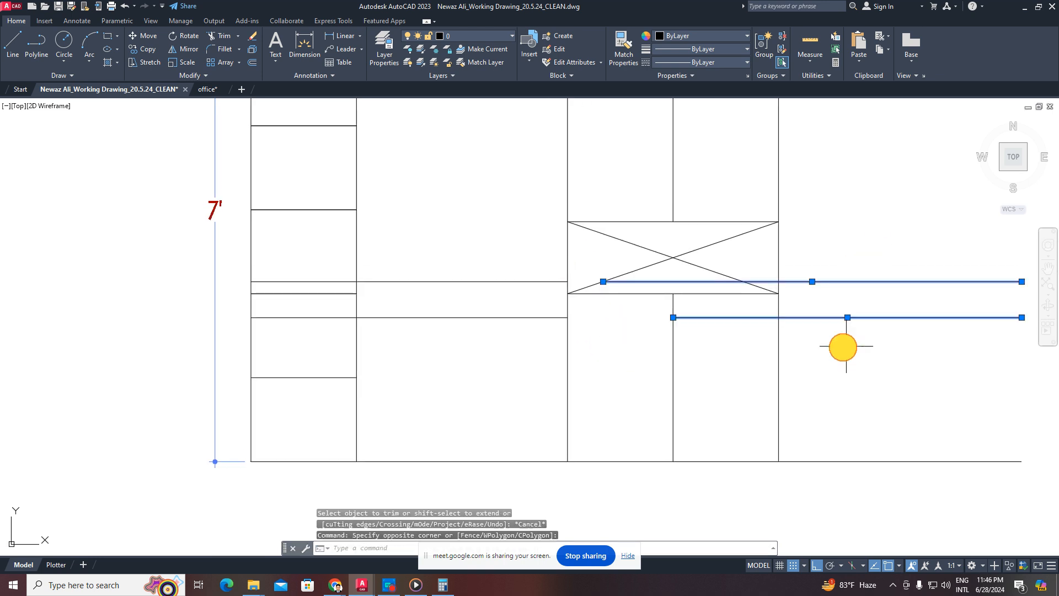
pyautogui.press('Delete')
# - Delete the two crossed diagonals from the box spanning the two rightmost bays
pyautogui.click(702, 237)
pyautogui.click(657, 276)
pyautogui.press('Delete')
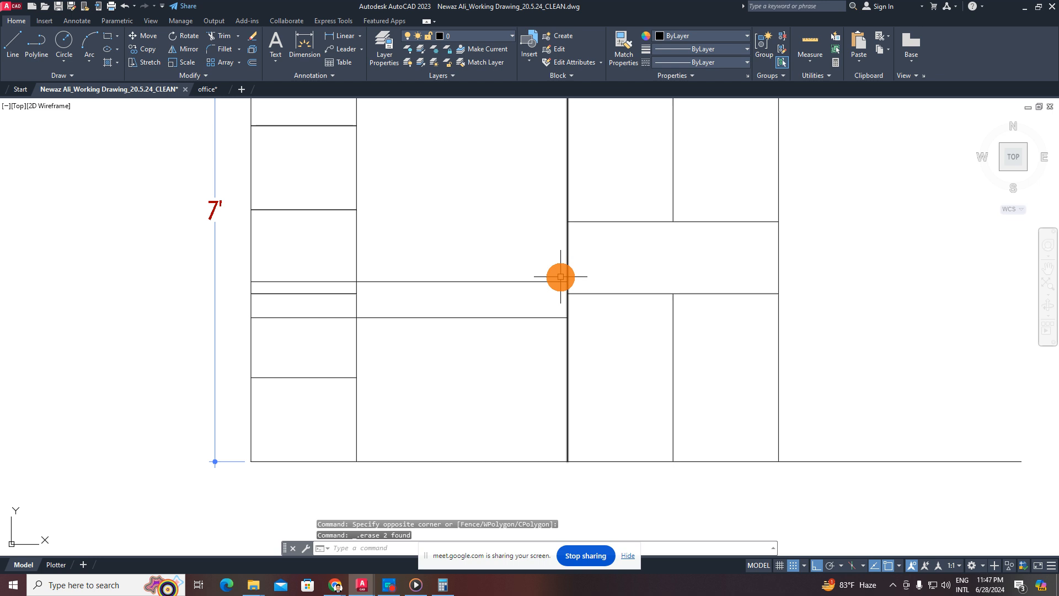
# - Trim the two offset lines out of the leftmost shelf bay
pyautogui.moveTo(289, 298); pyautogui.dragTo(421, 305, button='middle')
pyautogui.scroll(2, 449, 293)
pyautogui.write('tr')
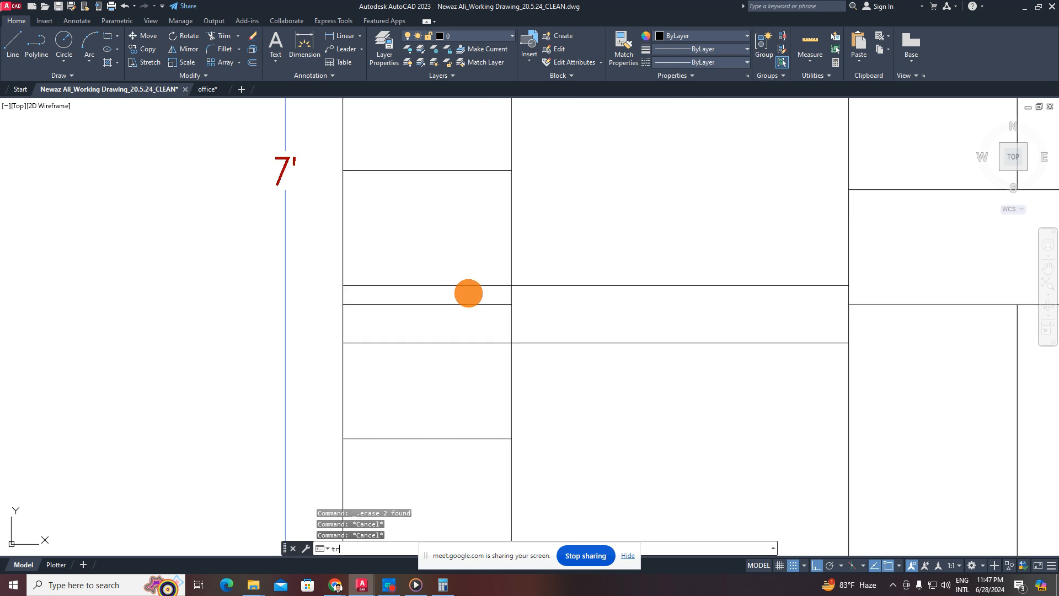
pyautogui.press('Return')
pyautogui.click(489, 285)
pyautogui.click(488, 318)
pyautogui.click(461, 365)
pyautogui.press('Escape')
pyautogui.scroll(-4, 539, 341)
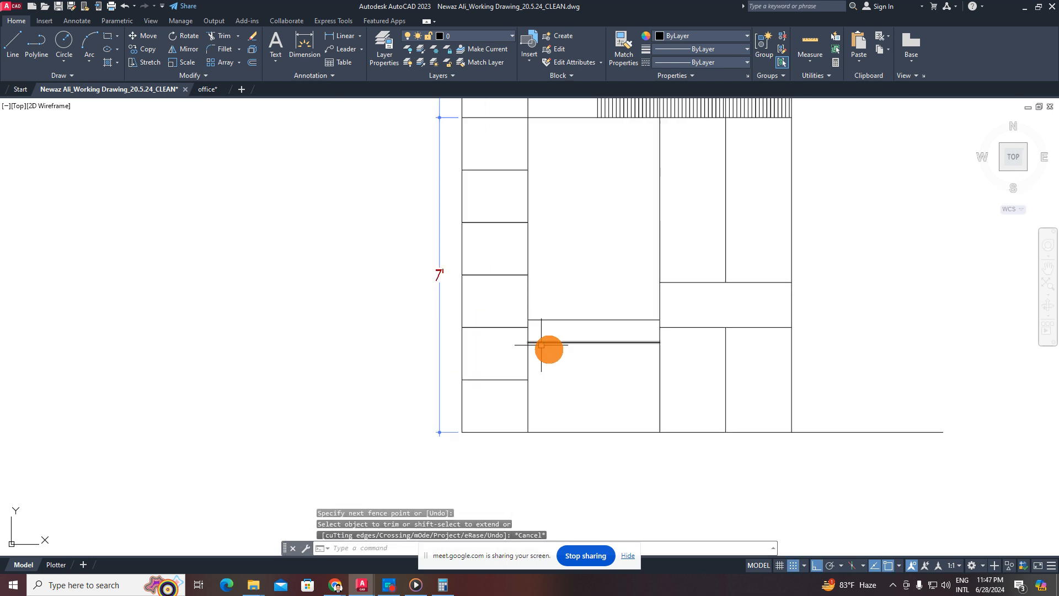
# - Draw a vertical line between the midpoints of the two offset lines to divide the strip into two drawers
pyautogui.moveTo(593, 354); pyautogui.dragTo(574, 368, button='middle')
pyautogui.scroll(2, 573, 368)
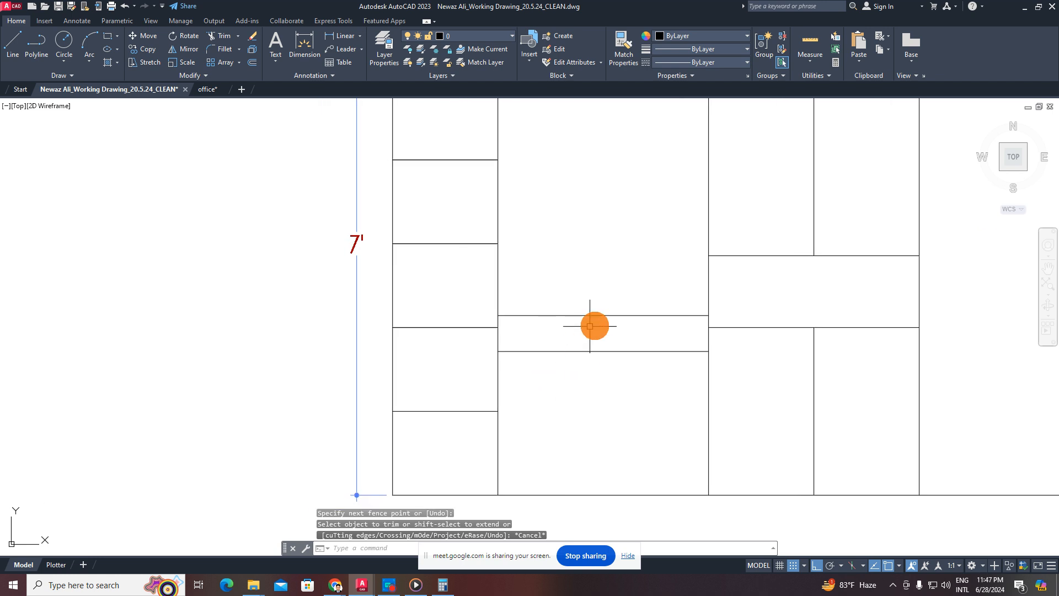
pyautogui.write('l')
pyautogui.press('Return')
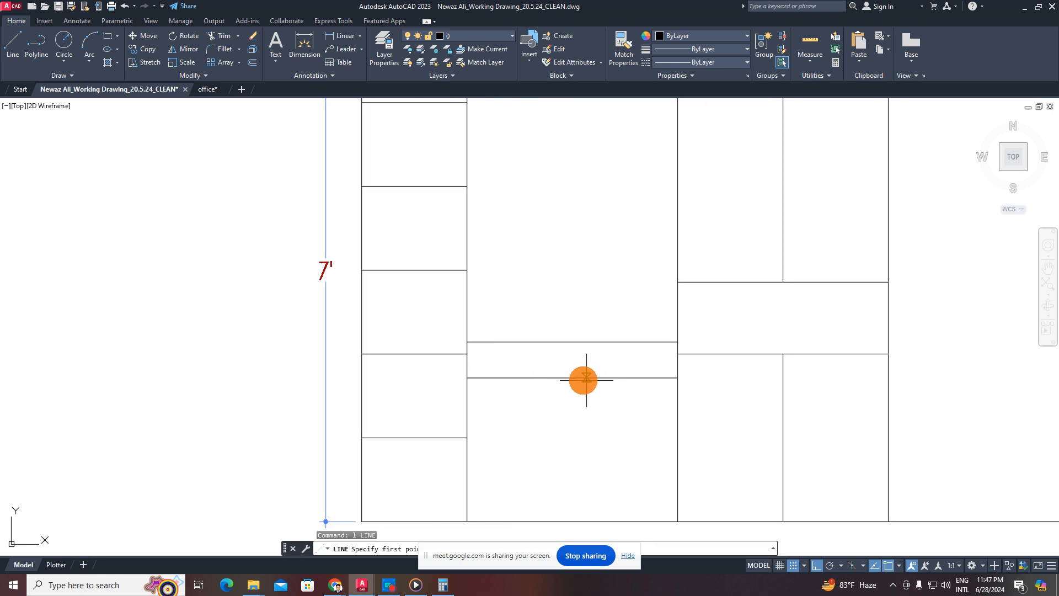
pyautogui.click(571, 377)
pyautogui.click(571, 341)
pyautogui.press('Escape')
pyautogui.press('Escape')
pyautogui.press('Escape')
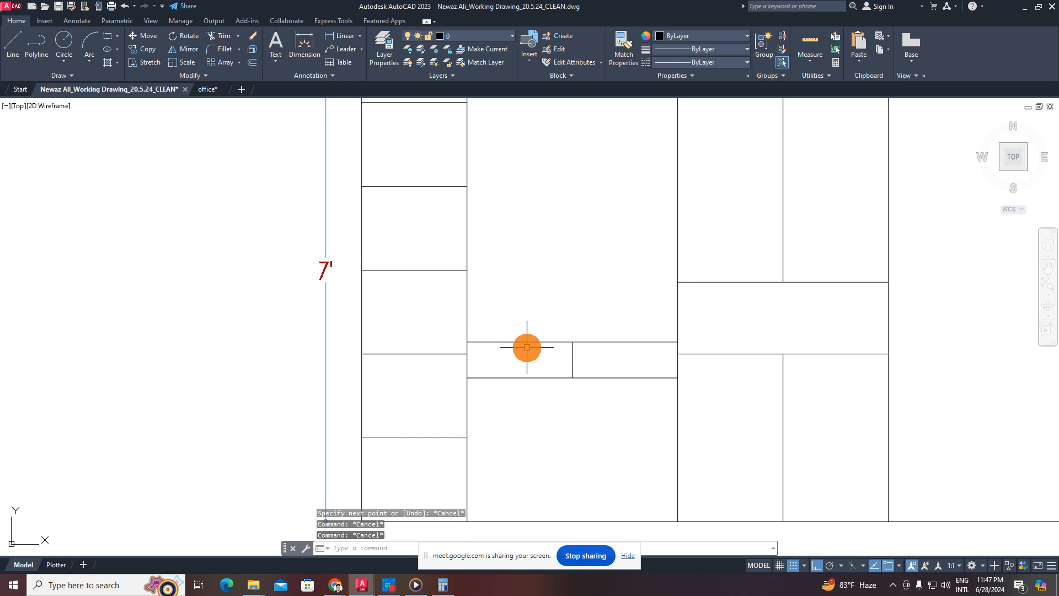
# - Draw a small flat rectangle near the middle of the left drawer as its handle
pyautogui.write('rec')
pyautogui.press('Return')
pyautogui.scroll(4, 527, 351)
pyautogui.click(540, 351)
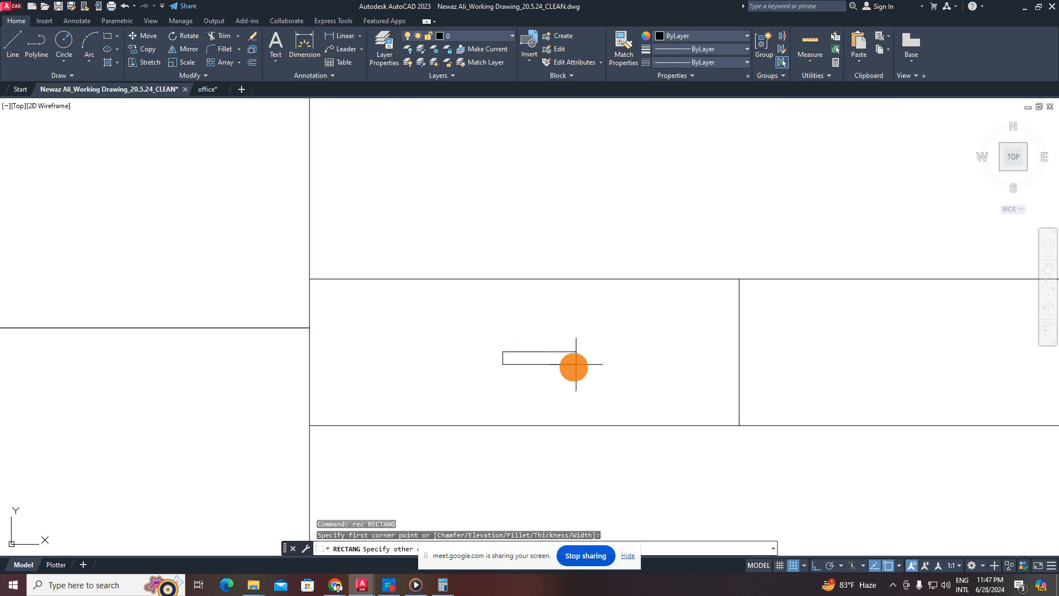
pyautogui.click(576, 364)
pyautogui.press('Escape')
# - Copy the handle rectangle horizontally by one drawer width into the right drawer
pyautogui.click(596, 331)
pyautogui.click(482, 390)
pyautogui.moveTo(482, 390); pyautogui.dragTo(426, 389, button='middle')
pyautogui.write('c')
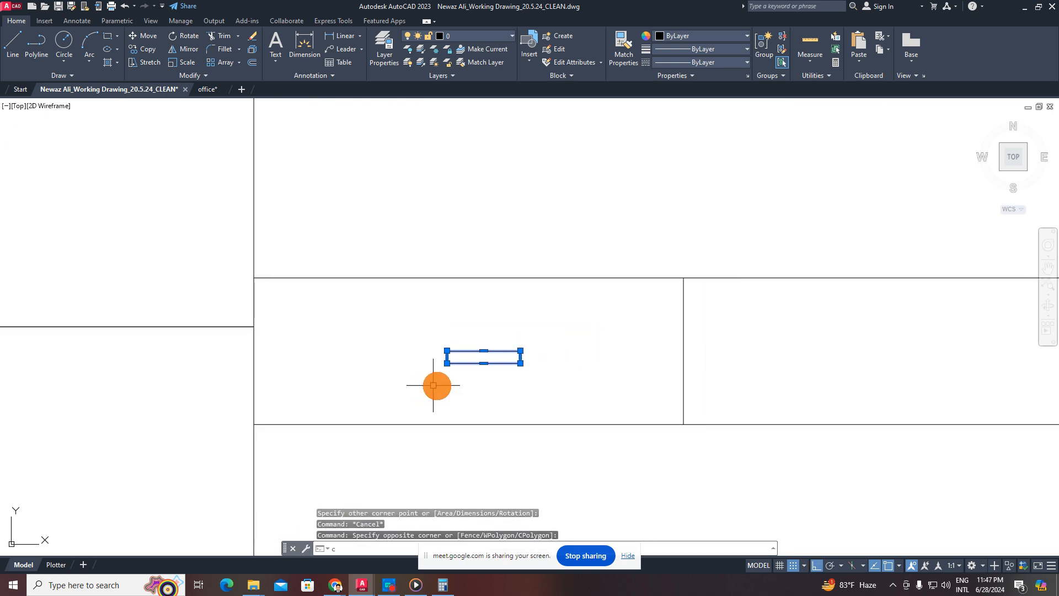
pyautogui.write('o')
pyautogui.press('Return')
pyautogui.click(683, 424)
pyautogui.moveTo(921, 452); pyautogui.dragTo(537, 437, button='middle')
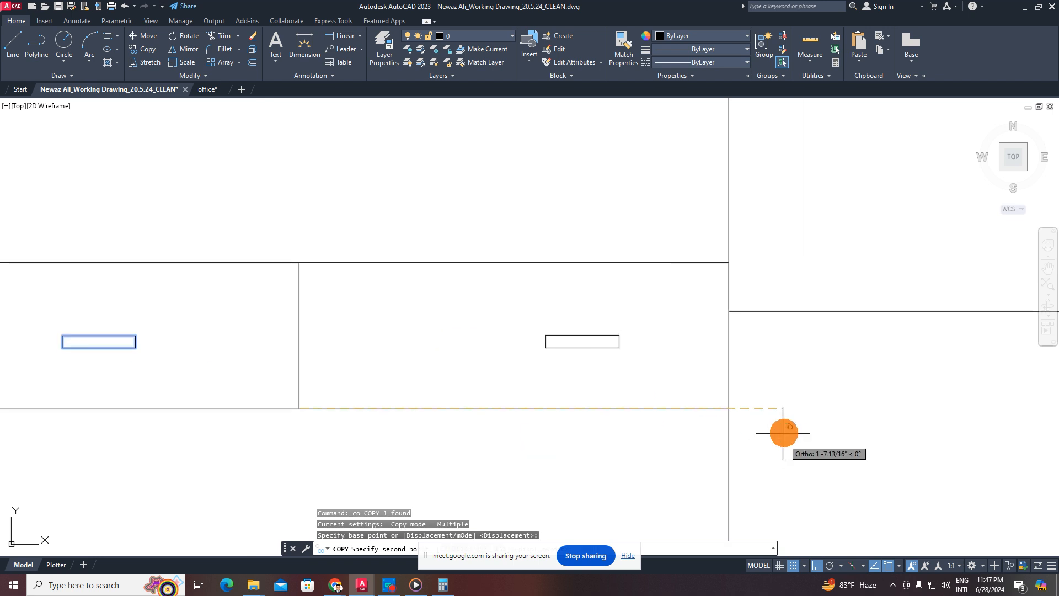
pyautogui.click(726, 407)
pyautogui.press('Escape')
pyautogui.scroll(-4, 499, 350)
pyautogui.moveTo(501, 354); pyautogui.dragTo(609, 326, button='middle')
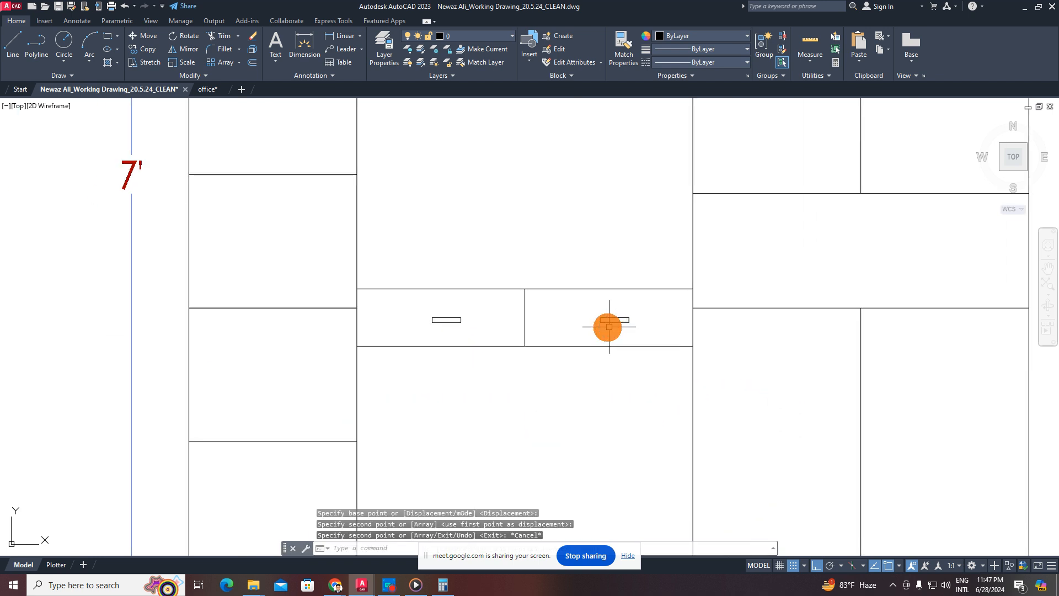
# - Draw a horizontal line across the wide bay above the drawers, level with the leftmost bay's uppermost shelf
pyautogui.scroll(-4, 609, 326)
pyautogui.moveTo(596, 372)
pyautogui.mouseDown(button='middle')
pyautogui.moveTo(472, 342)
pyautogui.moveTo(474, 404)
pyautogui.mouseUp(button='middle')
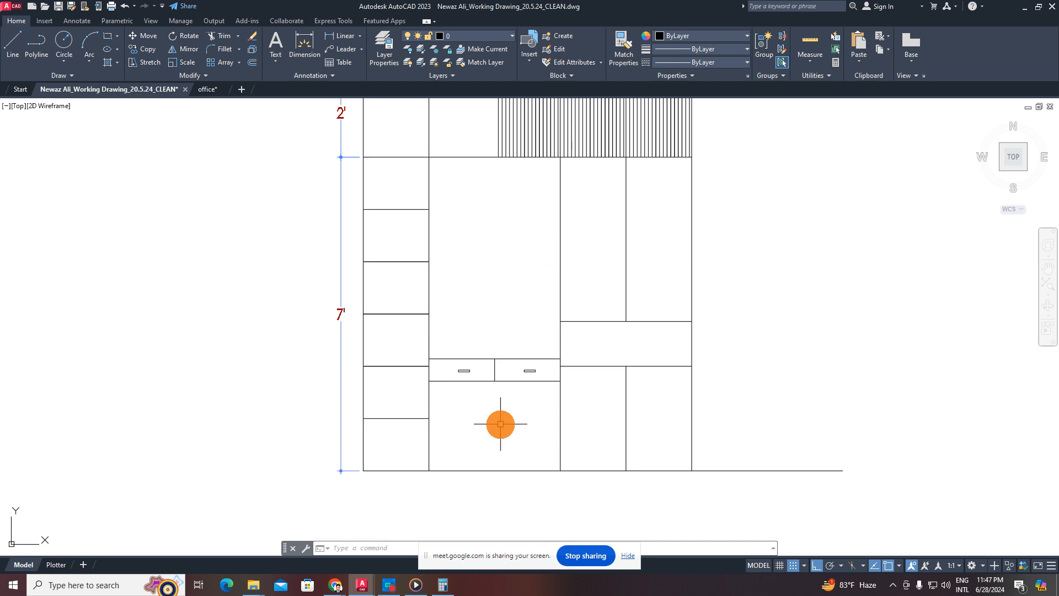
pyautogui.scroll(2, 500, 424)
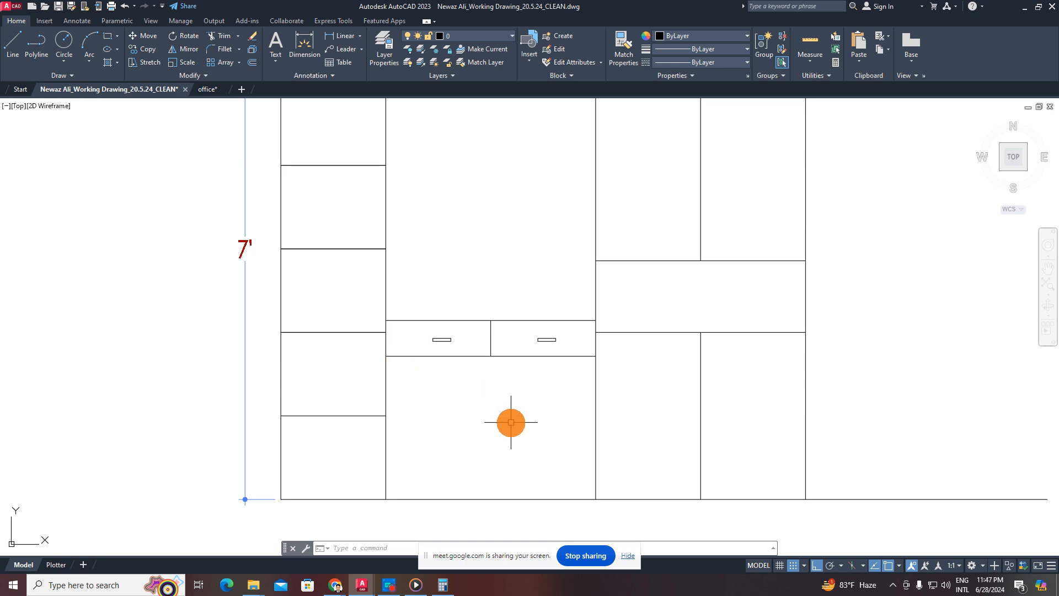
pyautogui.moveTo(485, 179); pyautogui.dragTo(468, 310, button='middle')
pyautogui.press('Escape')
pyautogui.press('Escape')
pyautogui.press('Escape')
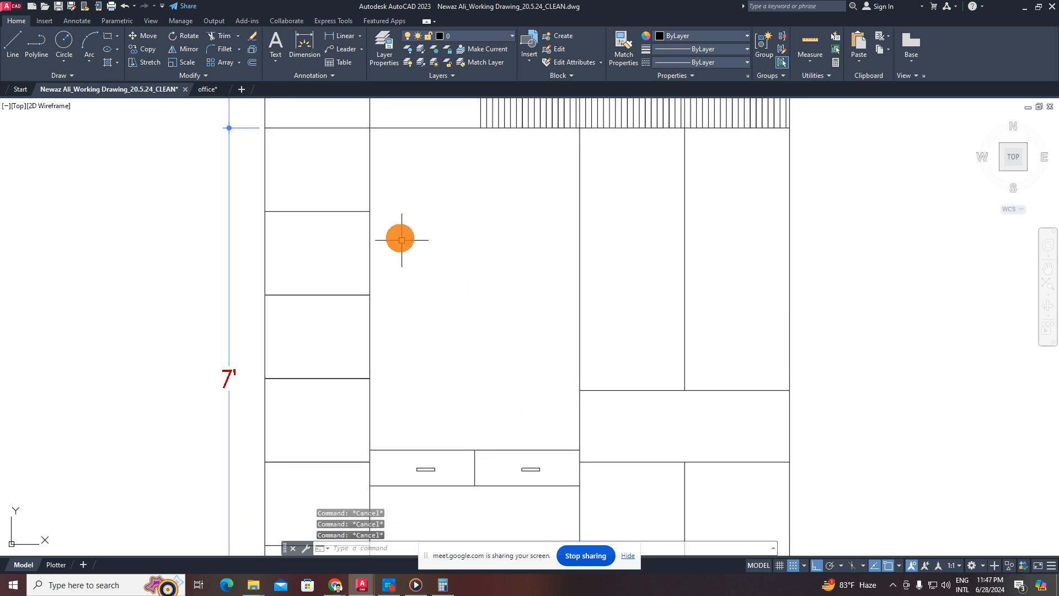
pyautogui.press('Return')
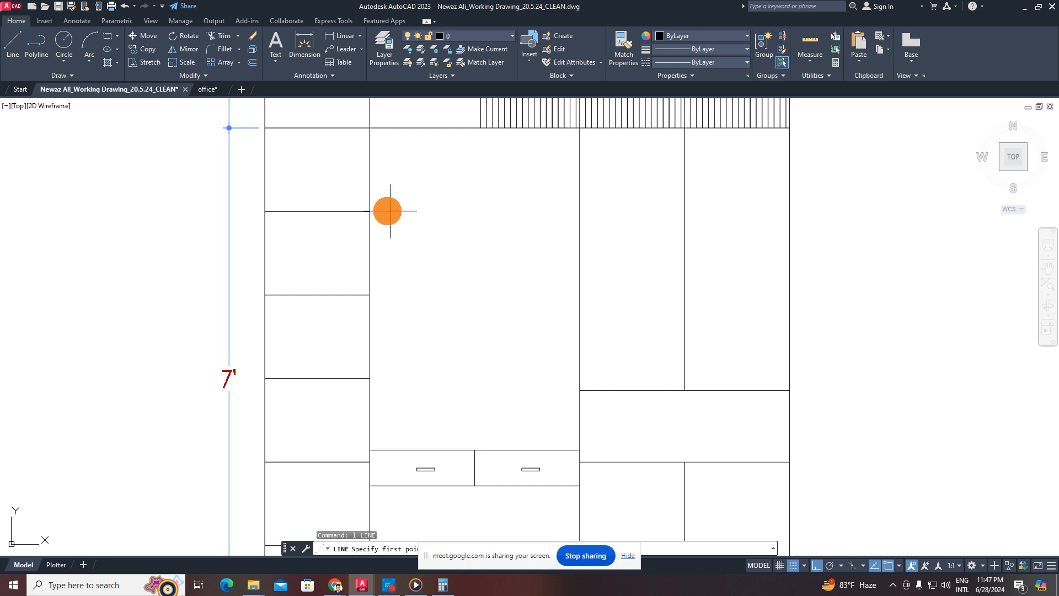
pyautogui.click(370, 211)
pyautogui.click(579, 211)
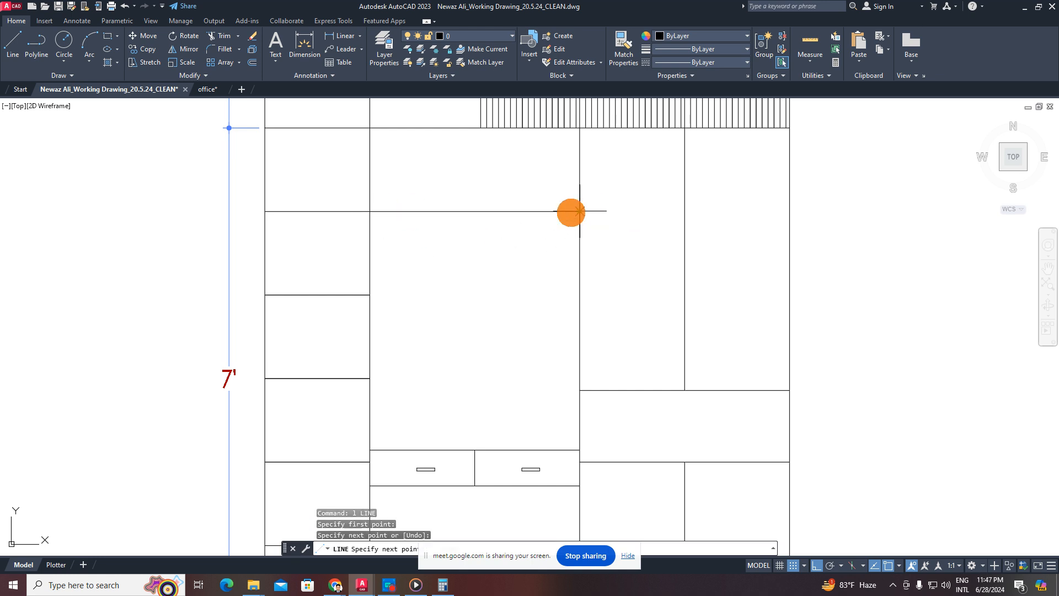
pyautogui.press('Escape')
# - Measure the height from the drawers' top edge to the new horizontal line using a linear dimension without placing it
pyautogui.click(338, 32)
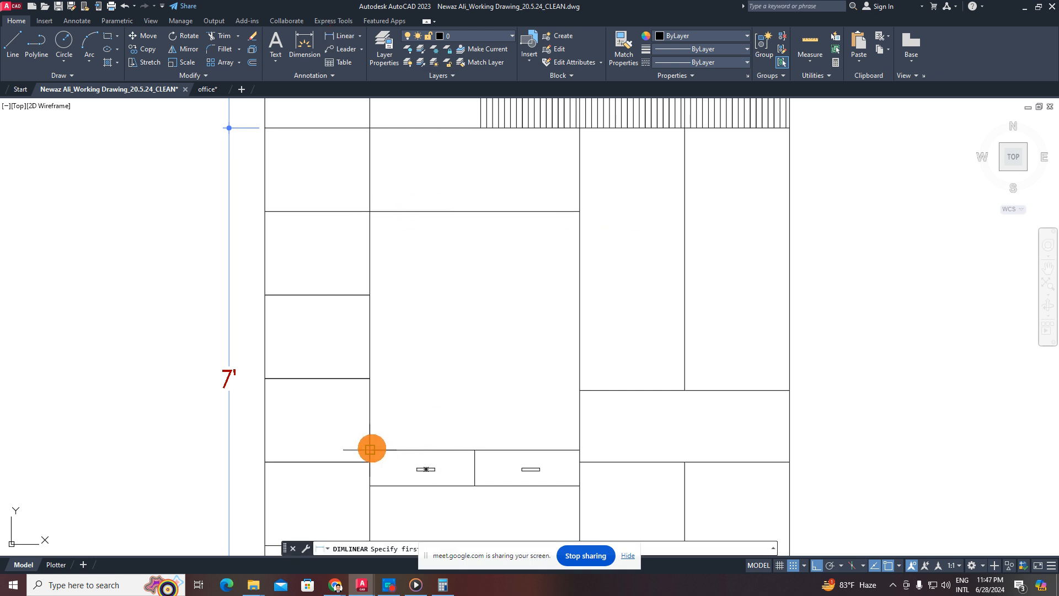
pyautogui.click(370, 449)
pyautogui.click(369, 212)
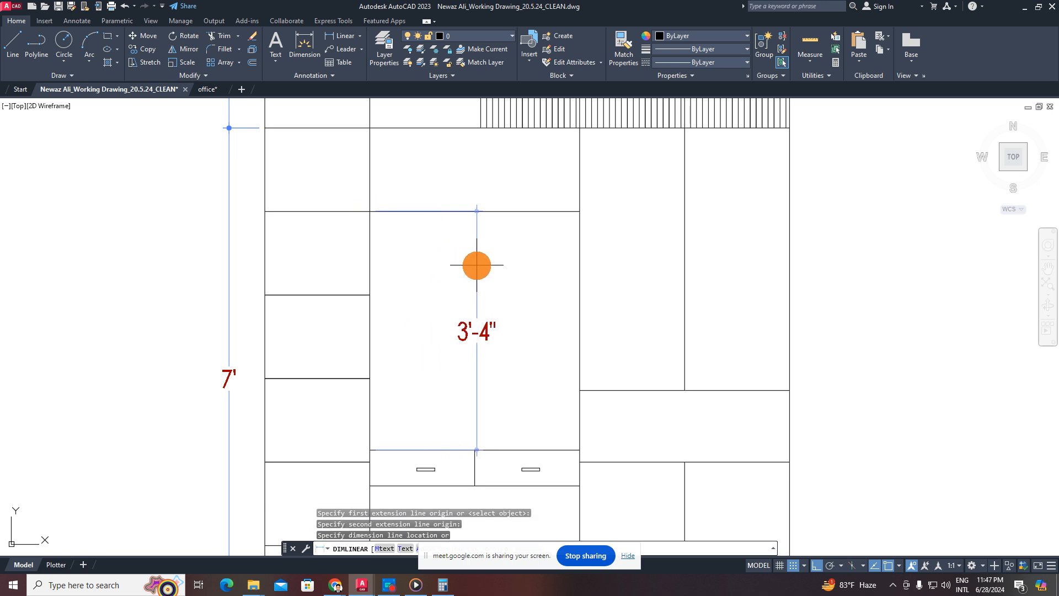
pyautogui.moveTo(480, 271); pyautogui.dragTo(505, 347, button='middle')
pyautogui.press('Escape')
pyautogui.press('Escape')
# - Move the wide bay's horizontal line straight up to about 4 1/2" below the top of the 7' section
pyautogui.click(522, 220)
pyautogui.click(499, 303)
pyautogui.write('m')
pyautogui.press('Return')
pyautogui.click(603, 331)
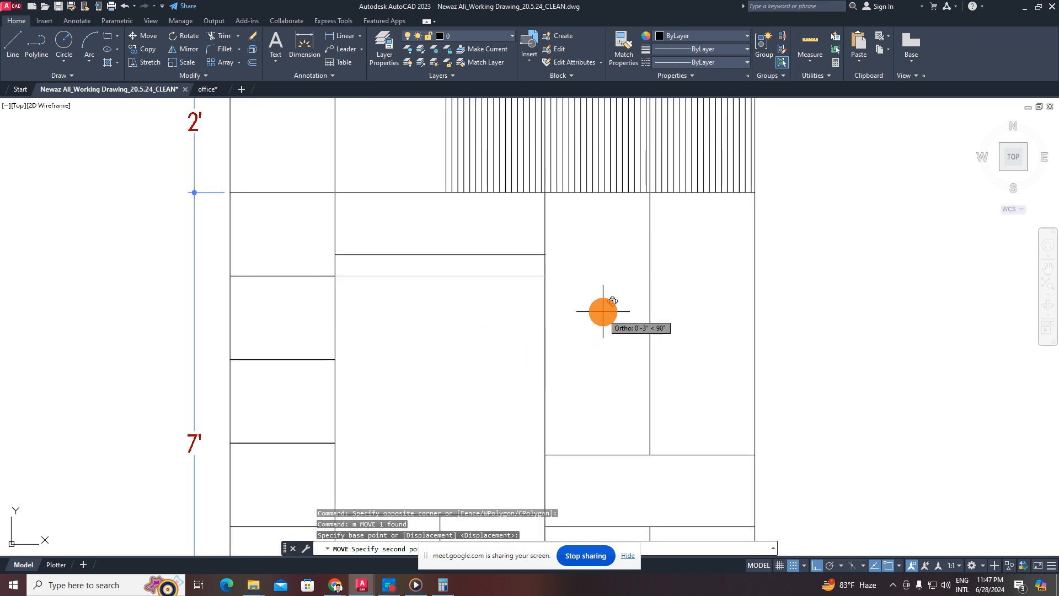
pyautogui.click(599, 275)
pyautogui.press('Escape')
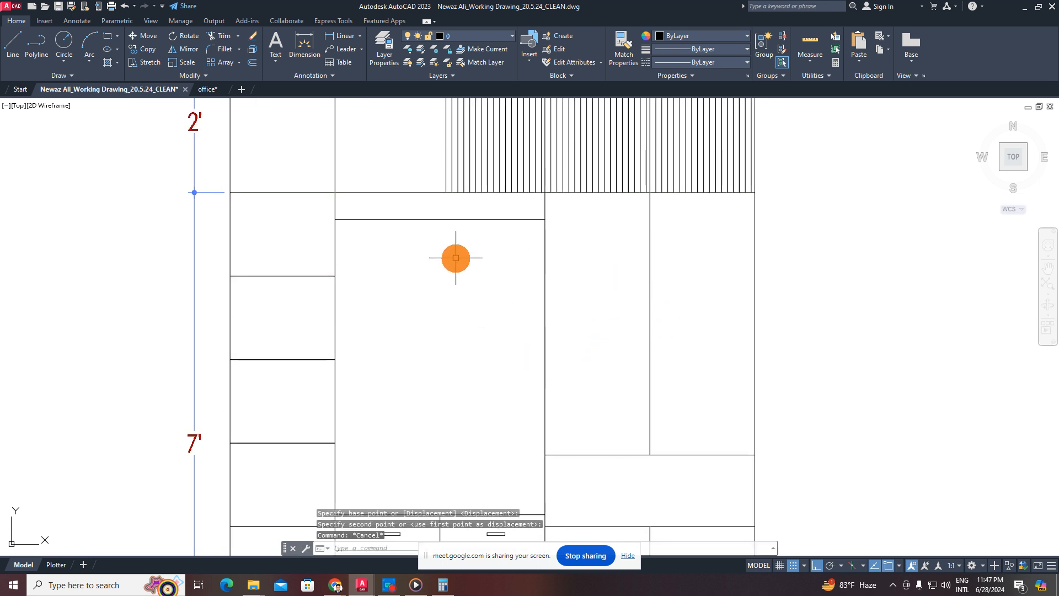
# - Measure the gap between the 7' section's top edge and the wide bay's upper horizontal line with a linear dimension, without placing it
pyautogui.click(339, 36)
pyautogui.moveTo(413, 224); pyautogui.dragTo(458, 256, button='middle')
pyautogui.scroll(2, 396, 219)
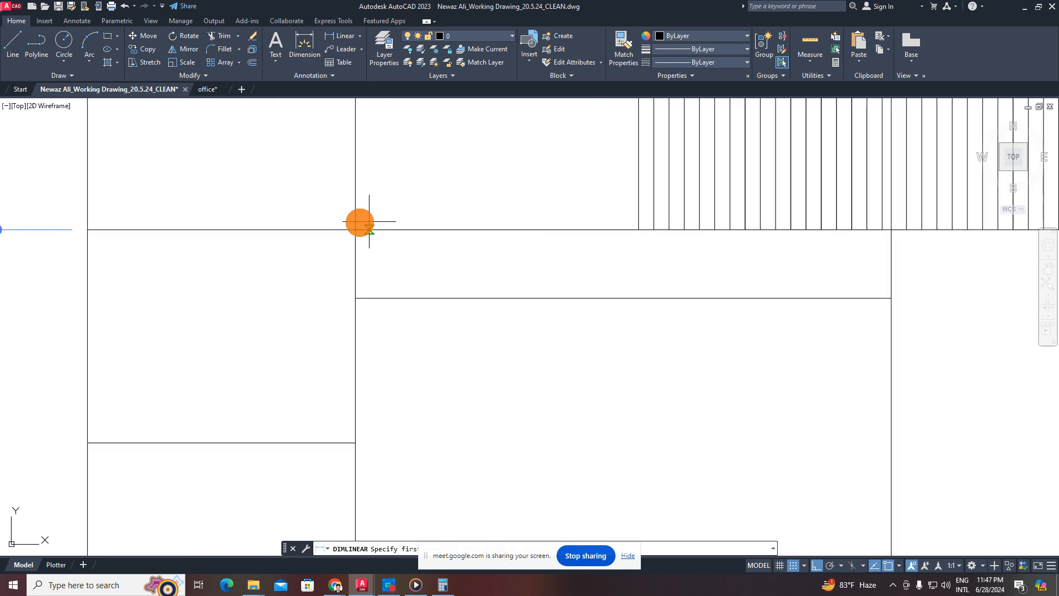
pyautogui.click(355, 230)
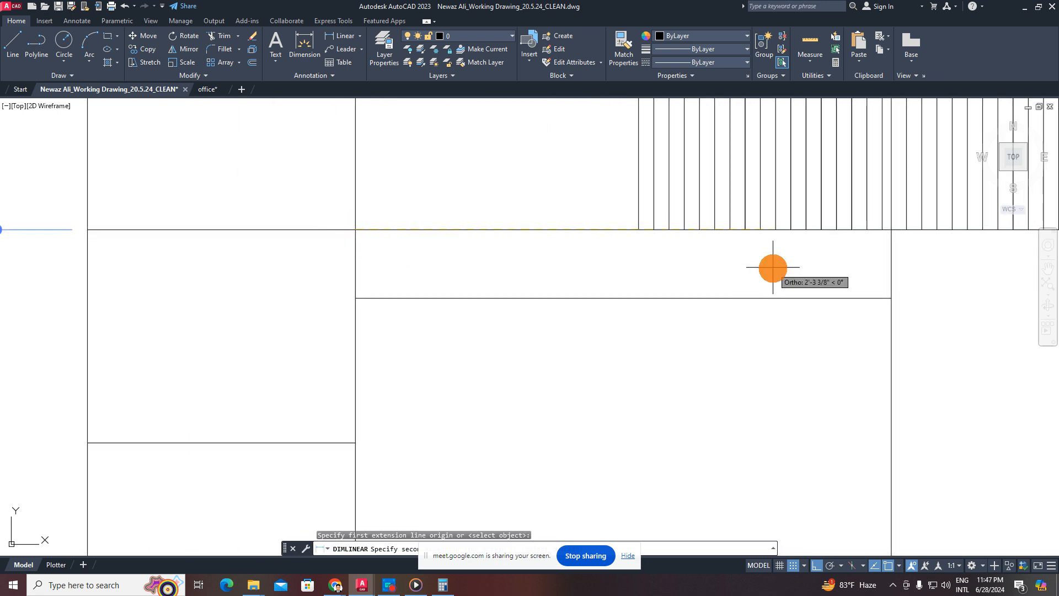
pyautogui.click(355, 298)
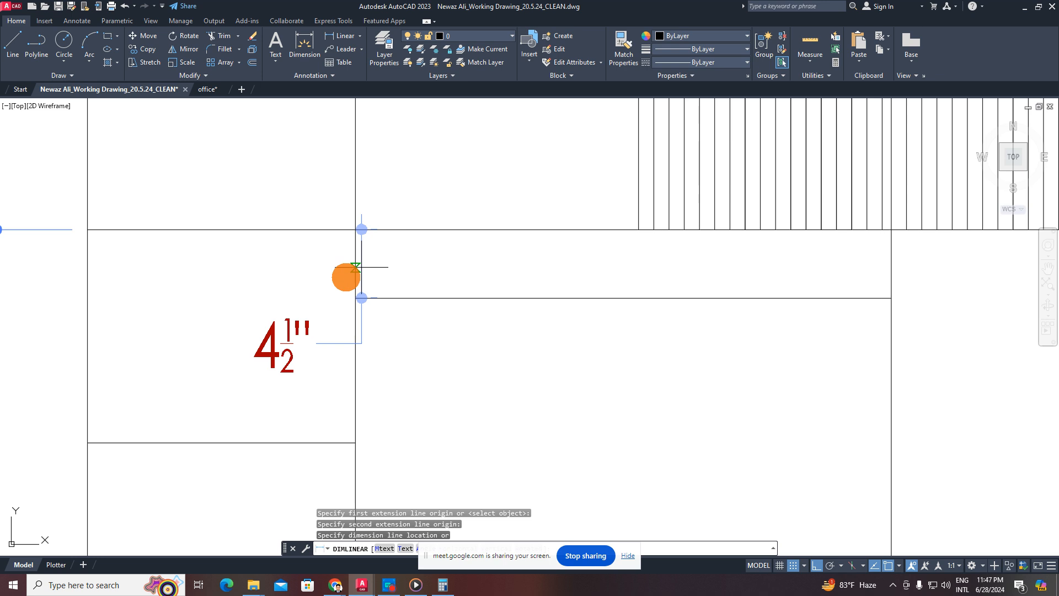
pyautogui.press('Escape')
pyautogui.scroll(-4, 496, 261)
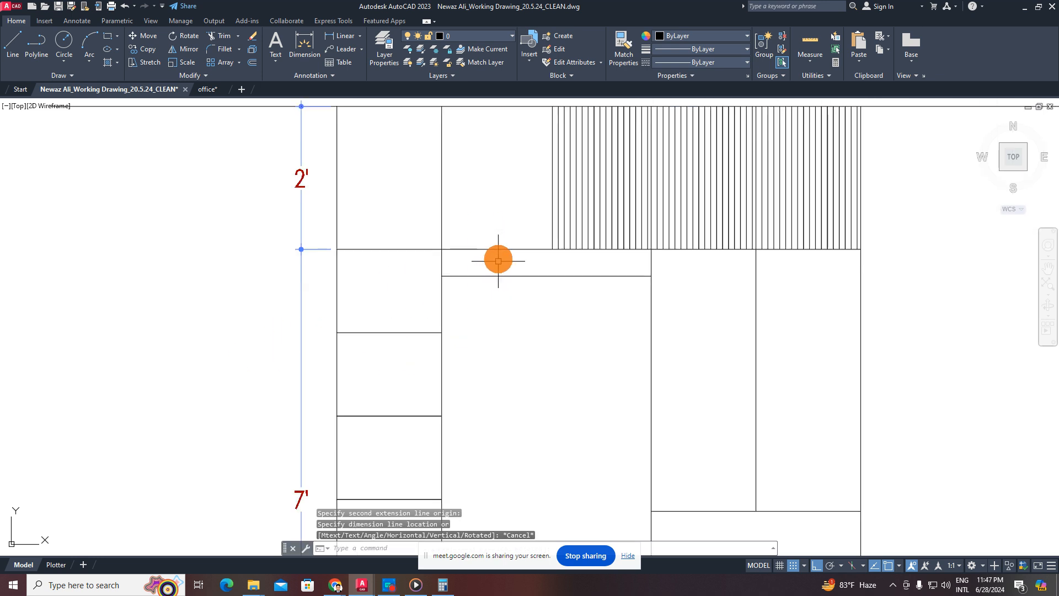
# - Measure the wide bay's opening from its upper horizontal line down to the drawers' top edge, without placing the dimension
pyautogui.click(339, 35)
pyautogui.moveTo(452, 283); pyautogui.dragTo(419, 182, button='middle')
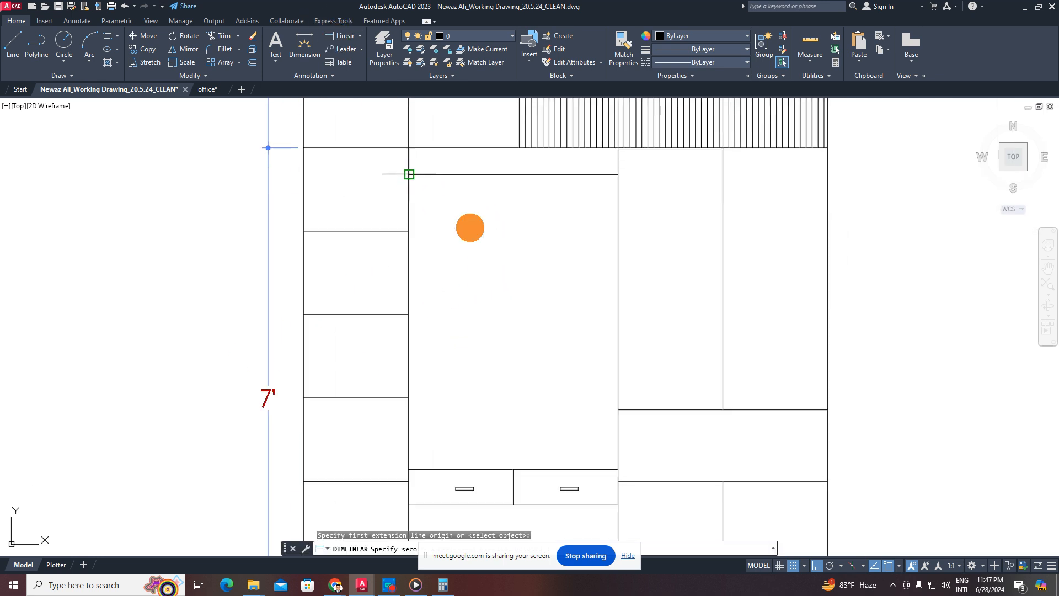
pyautogui.click(409, 470)
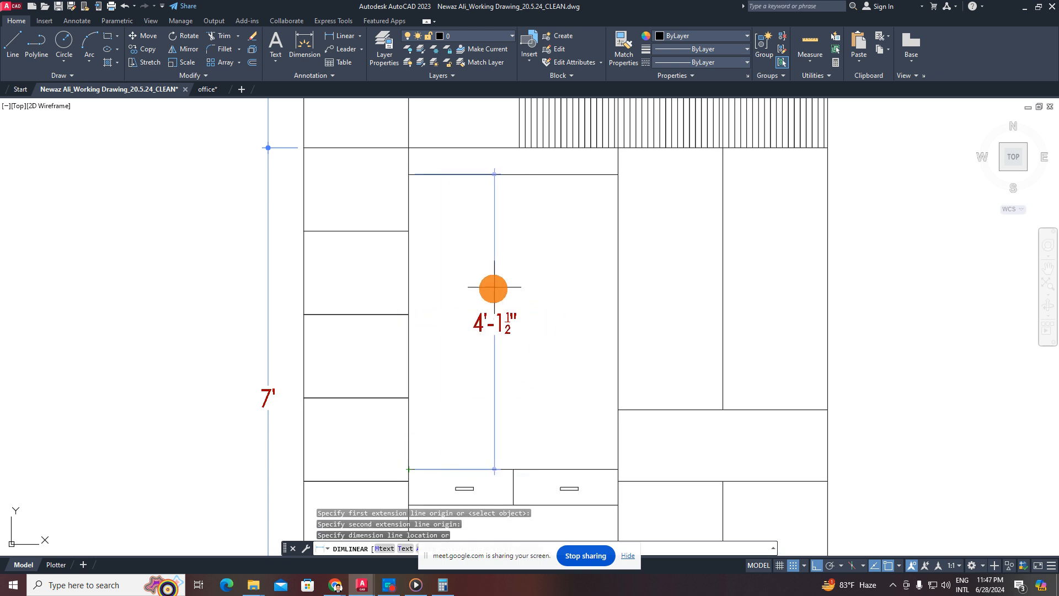
pyautogui.press('Escape')
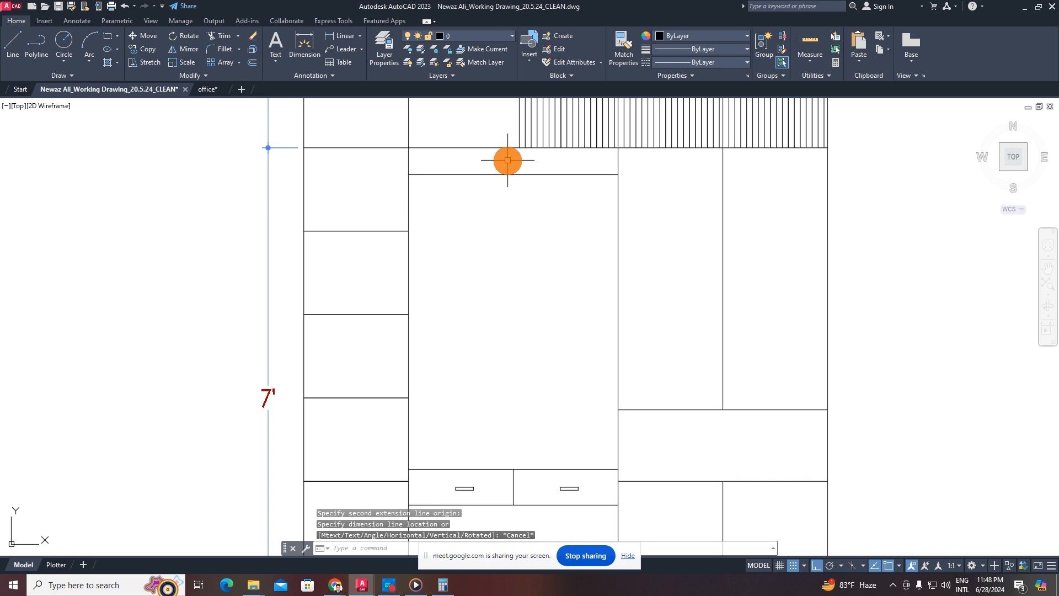
pyautogui.scroll(4, 507, 160)
pyautogui.click(496, 199)
pyautogui.click(513, 320)
pyautogui.write('m')
pyautogui.press('Return')
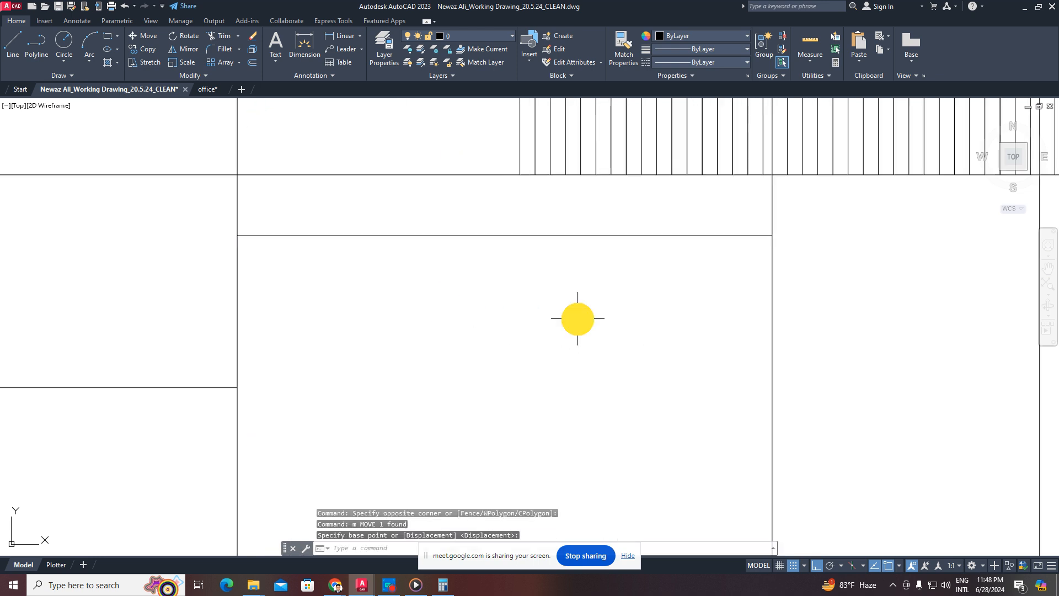
pyautogui.press('Escape')
pyautogui.scroll(-3, 574, 315)
pyautogui.moveTo(575, 314); pyautogui.dragTo(565, 272, button='middle')
pyautogui.press('Escape')
pyautogui.press('Escape')
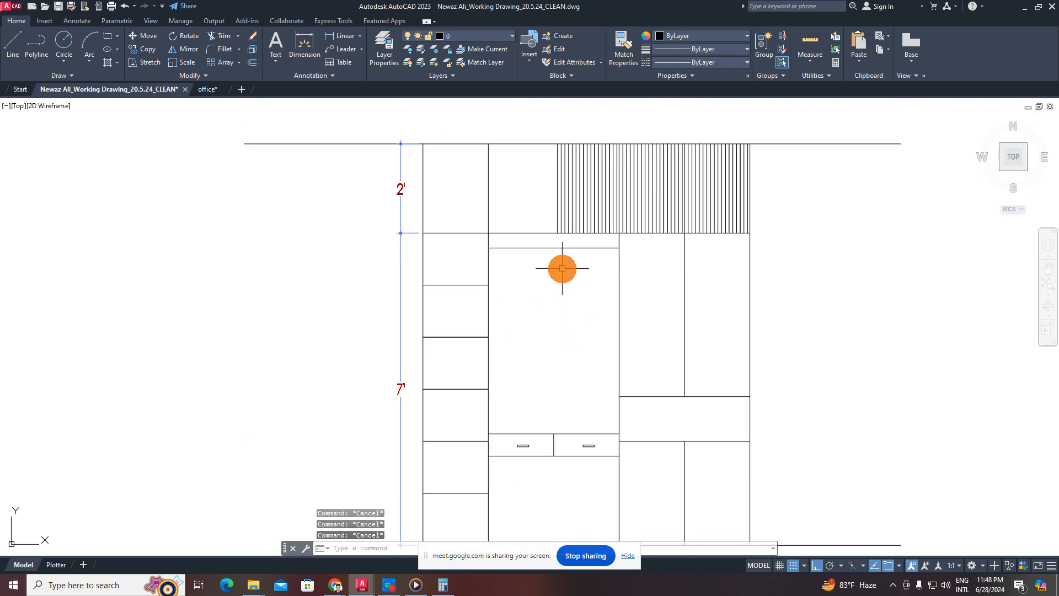
# - Erase the vertical divider in the lower section of the rightmost bay
pyautogui.moveTo(561, 313); pyautogui.dragTo(473, 269, button='middle')
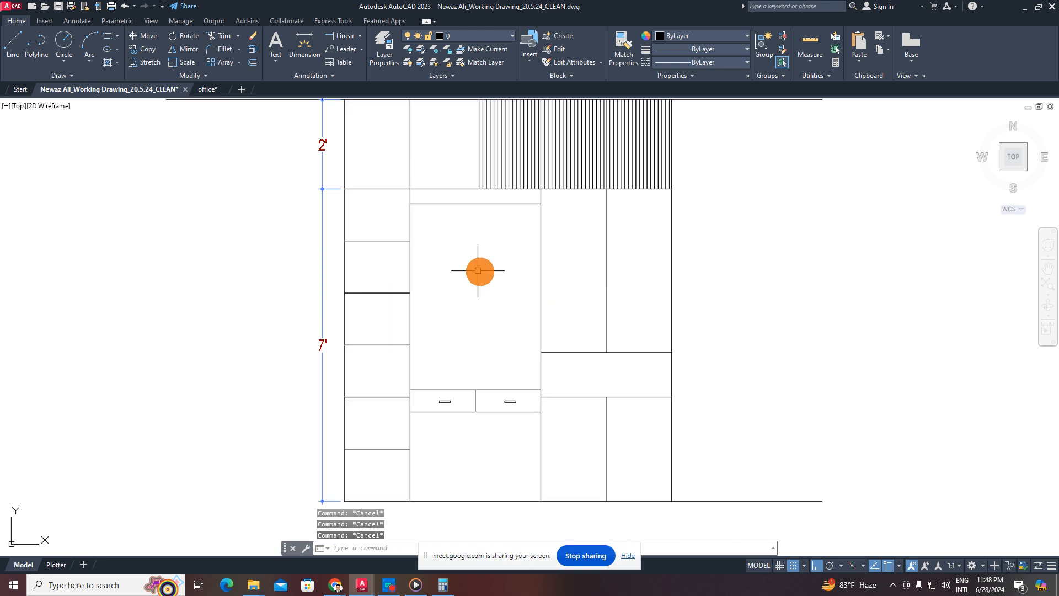
pyautogui.moveTo(599, 428); pyautogui.dragTo(586, 362, button='middle')
pyautogui.scroll(1, 618, 371)
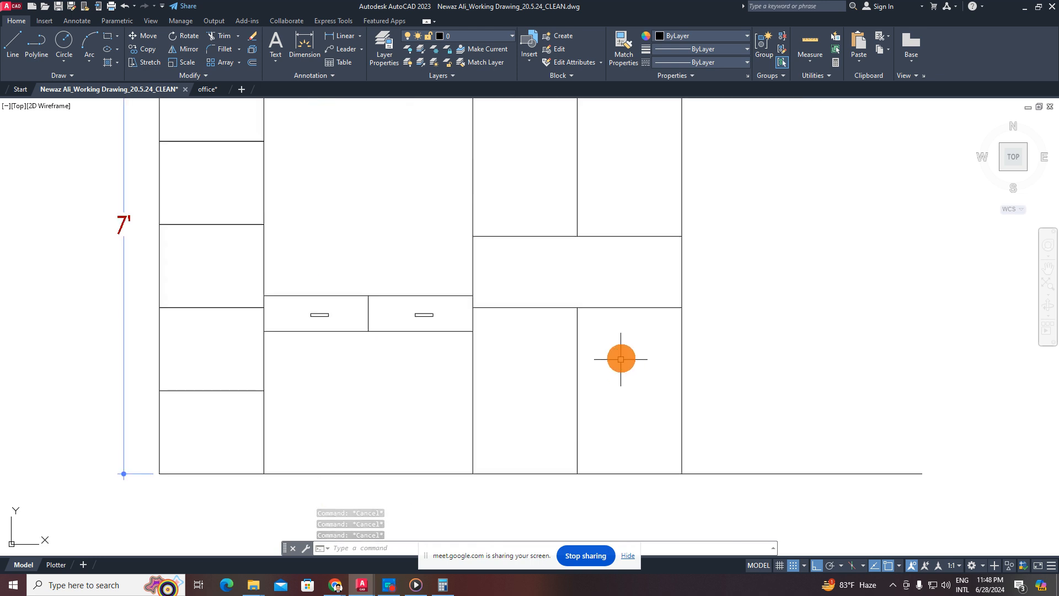
pyautogui.click(620, 359)
pyautogui.click(523, 410)
pyautogui.press('Delete')
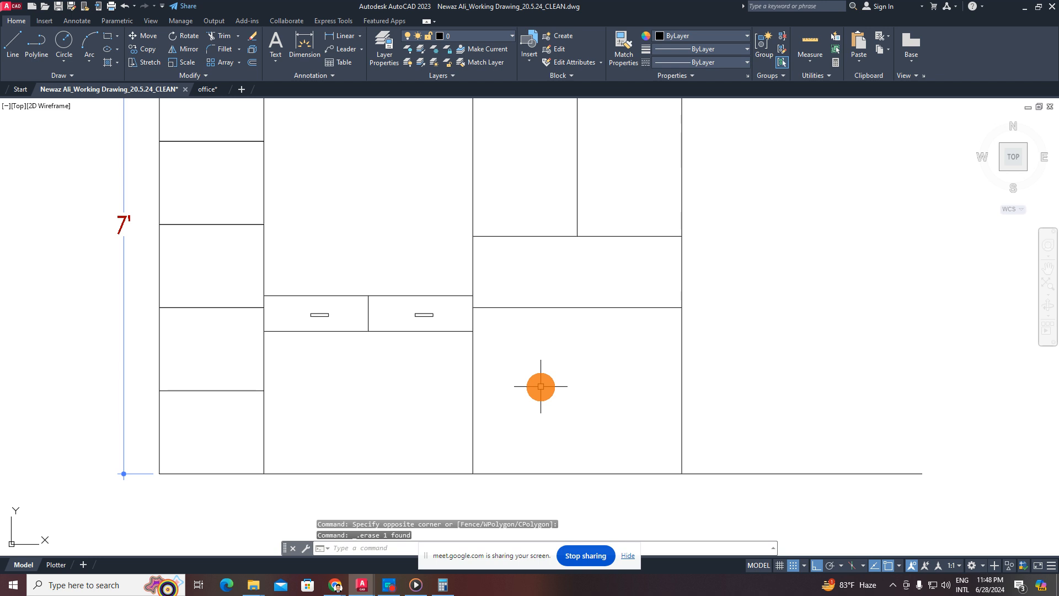
pyautogui.write('l')
pyautogui.press('Return')
pyautogui.press('Escape')
pyautogui.press('Escape')
pyautogui.press('Escape')
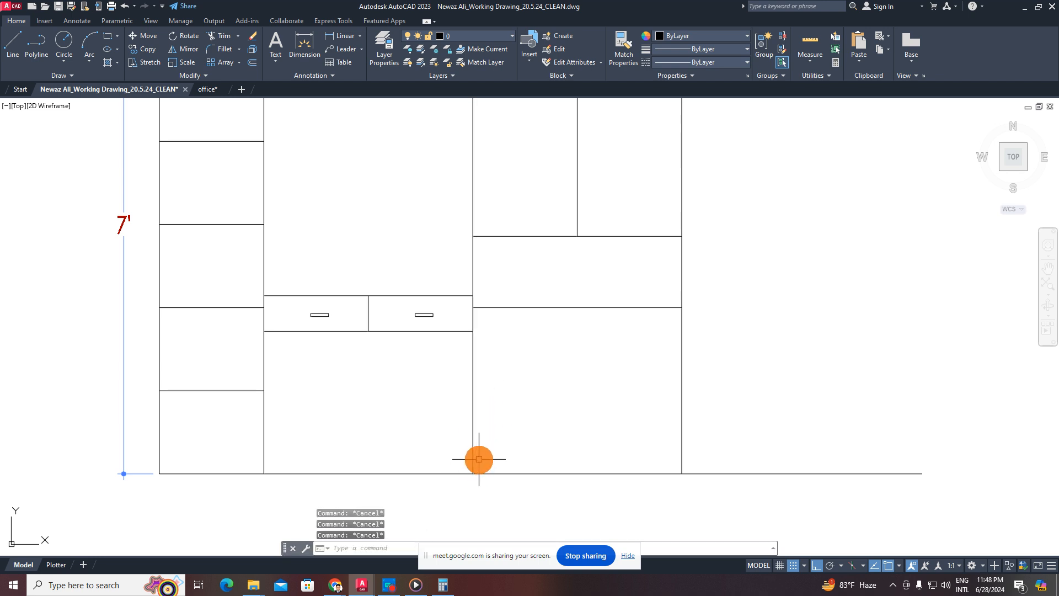
pyautogui.write('rec')
pyautogui.press('Return')
pyautogui.press('Return')
pyautogui.press('Escape')
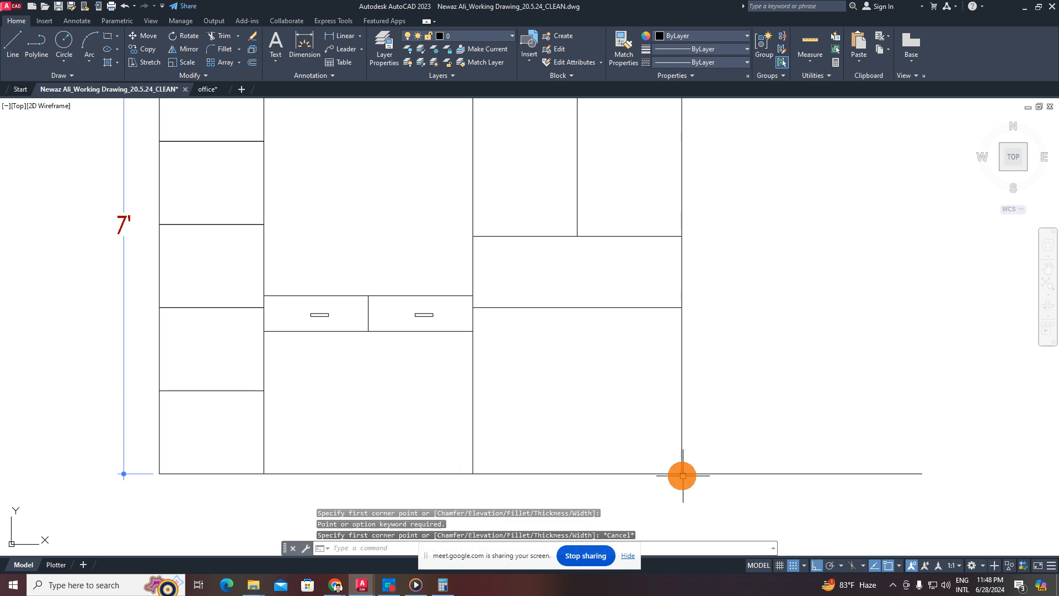
# - Offset the floor line 14" upward to divide the rightmost bay's lower section
pyautogui.write('o')
pyautogui.press('Return')
pyautogui.write('14')
pyautogui.press('Return')
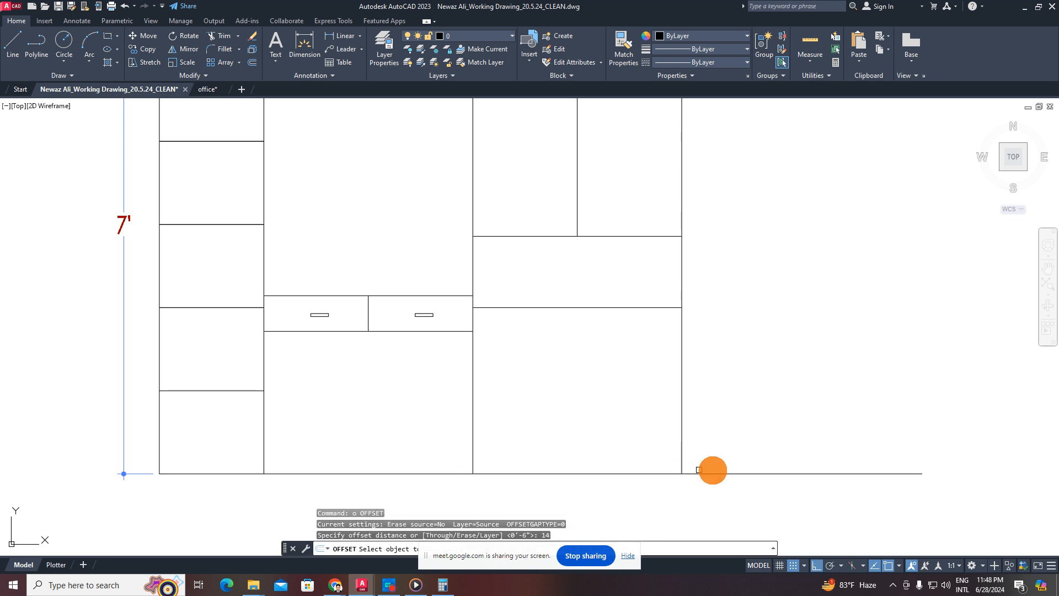
pyautogui.click(716, 472)
pyautogui.click(712, 396)
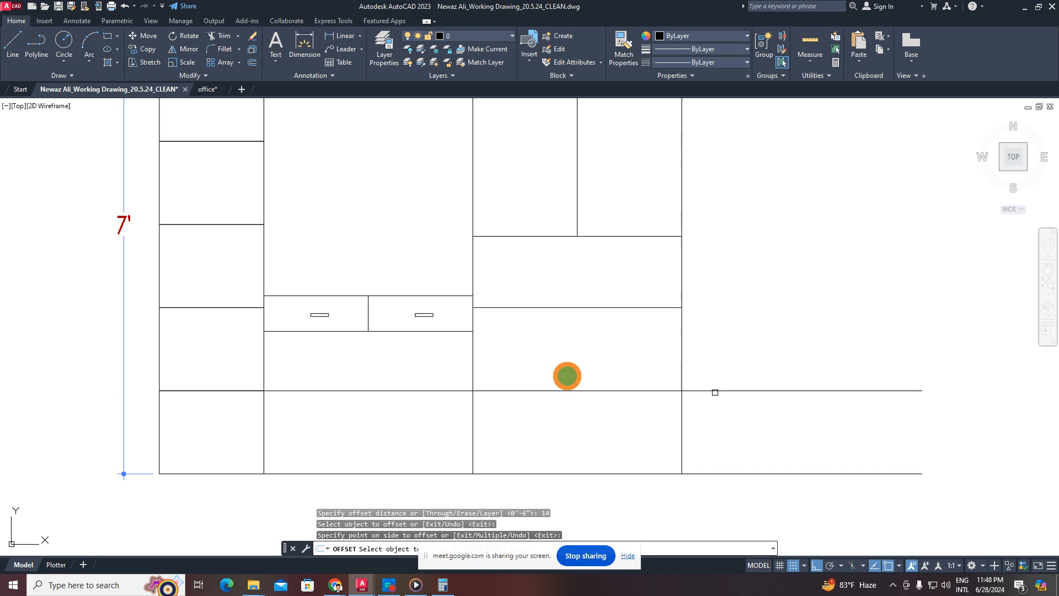
# - Trim the offset line so that only the part inside the rightmost bay is left
pyautogui.moveTo(412, 311); pyautogui.dragTo(452, 296, button='middle')
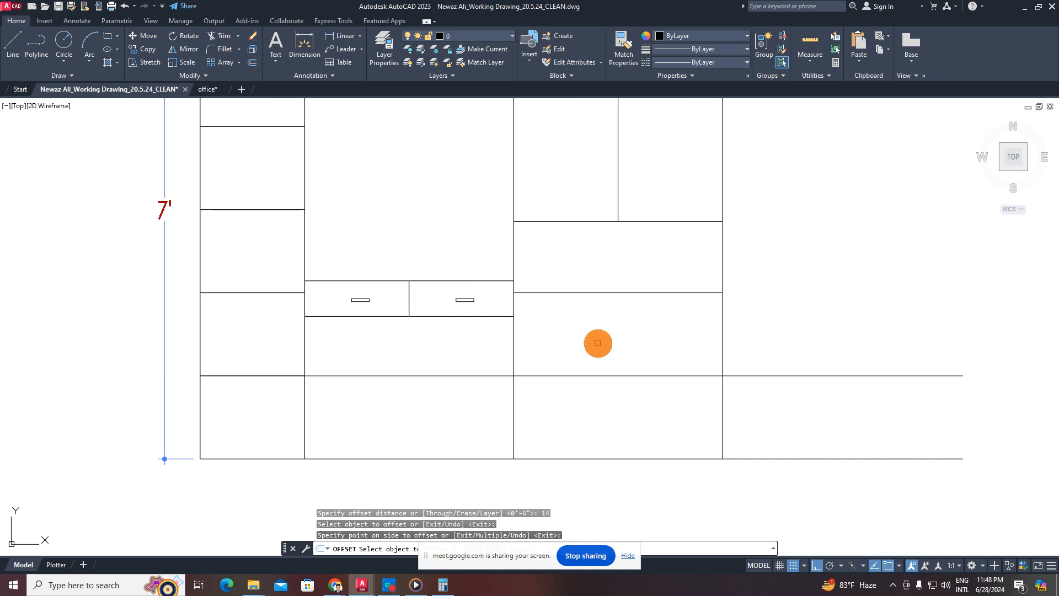
pyautogui.press('Escape')
pyautogui.write('tr')
pyautogui.press('Return')
pyautogui.moveTo(584, 349)
pyautogui.mouseDown()
pyautogui.moveTo(473, 364)
pyautogui.moveTo(580, 384)
pyautogui.mouseUp()
pyautogui.moveTo(790, 411); pyautogui.dragTo(802, 355)
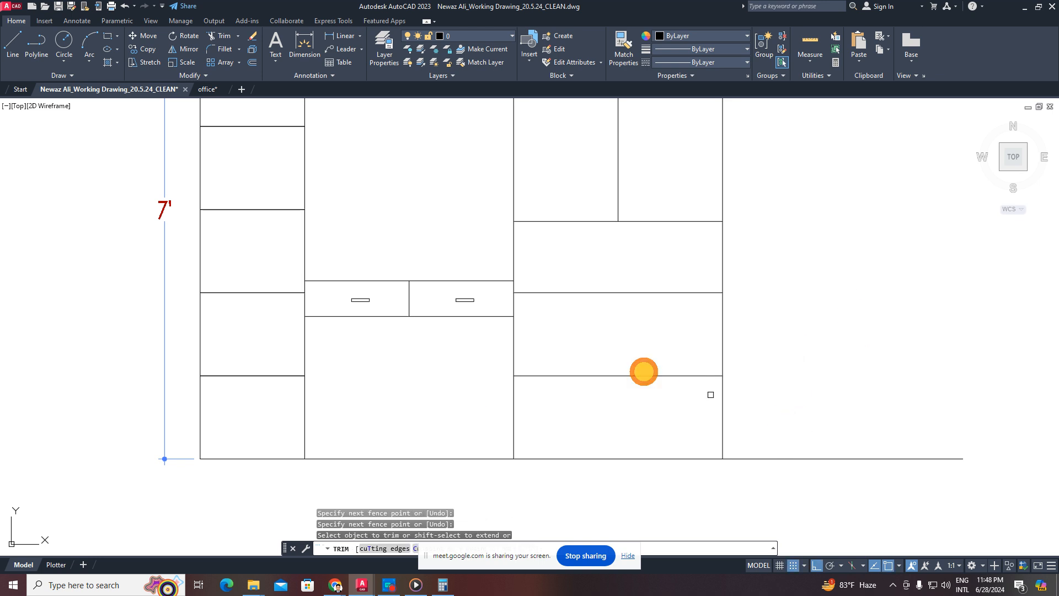
pyautogui.press('Escape')
# - Copy the handle from the wide bay's right drawer into the lowest compartment of the rightmost bay, with Ortho off
pyautogui.scroll(4, 459, 300)
pyautogui.click(497, 281)
pyautogui.click(468, 312)
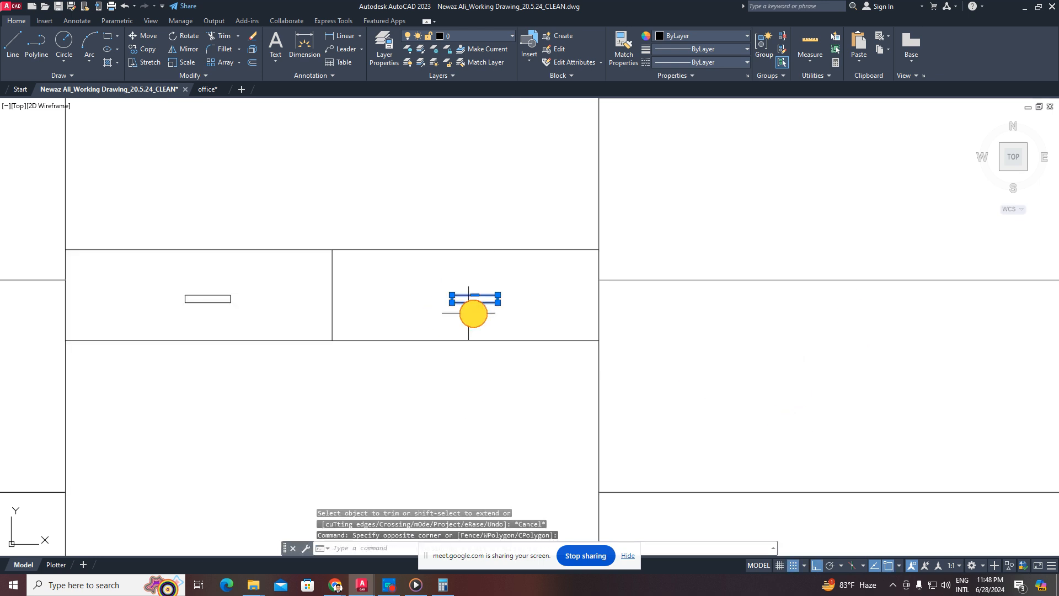
pyautogui.press('Return')
pyautogui.click(497, 303)
pyautogui.moveTo(664, 385); pyautogui.dragTo(595, 328, button='middle')
pyautogui.press('F8')
pyautogui.moveTo(699, 400); pyautogui.dragTo(537, 269, button='middle')
pyautogui.scroll(-2, 584, 299)
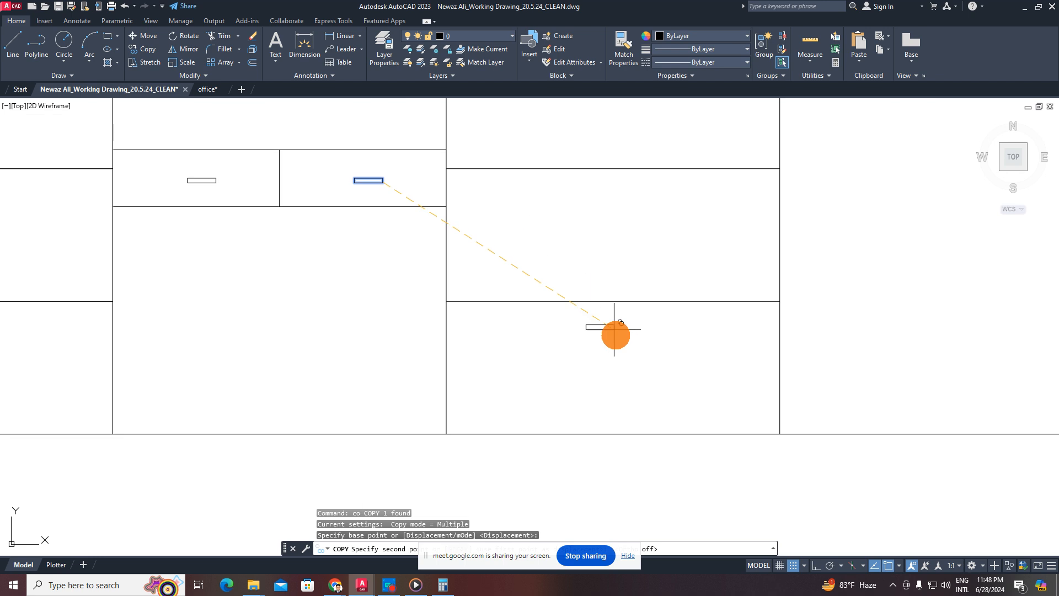
pyautogui.scroll(2, 618, 351)
pyautogui.click(633, 377)
pyautogui.press('Escape')
# - Stretch the copied handle's right end outward to make it more than twice as long
pyautogui.click(686, 349)
pyautogui.click(605, 414)
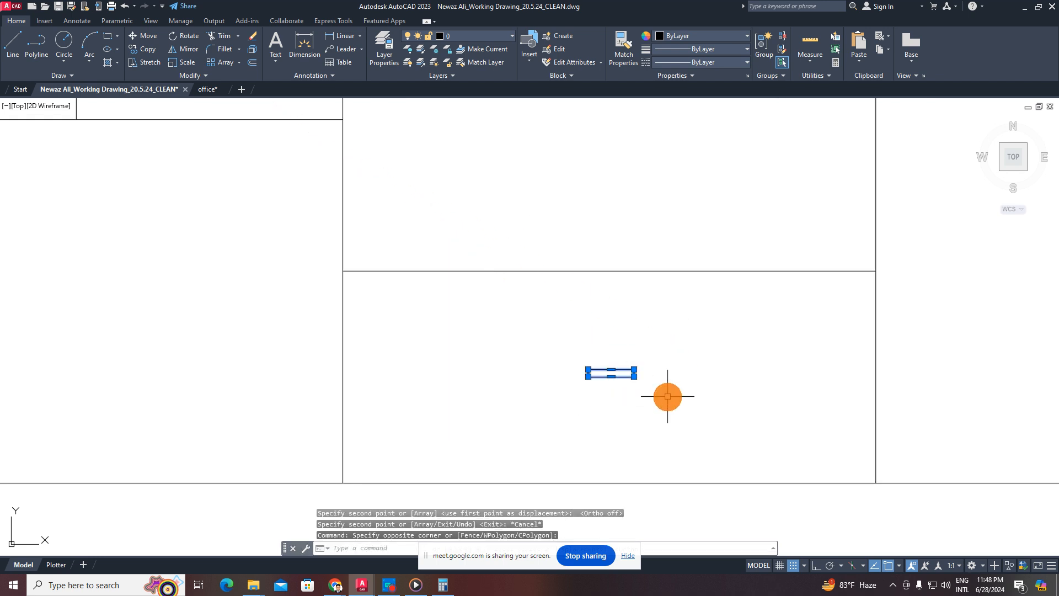
pyautogui.moveTo(690, 332); pyautogui.dragTo(574, 309, button='middle')
pyautogui.write('s')
pyautogui.press('Return')
pyautogui.click(576, 310)
pyautogui.press('Escape')
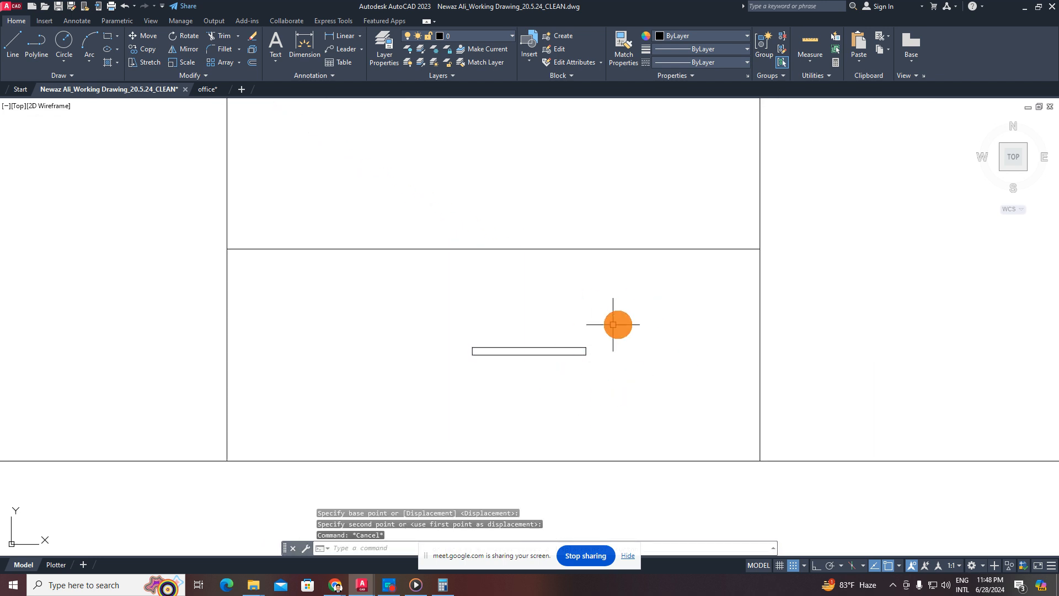
# - Move the lengthened handle slightly left, closer to the middle of the lowest compartment
pyautogui.click(617, 324)
pyautogui.click(497, 388)
pyautogui.scroll(-2, 824, 354)
pyautogui.write('m')
pyautogui.press('Return')
pyautogui.click(906, 298)
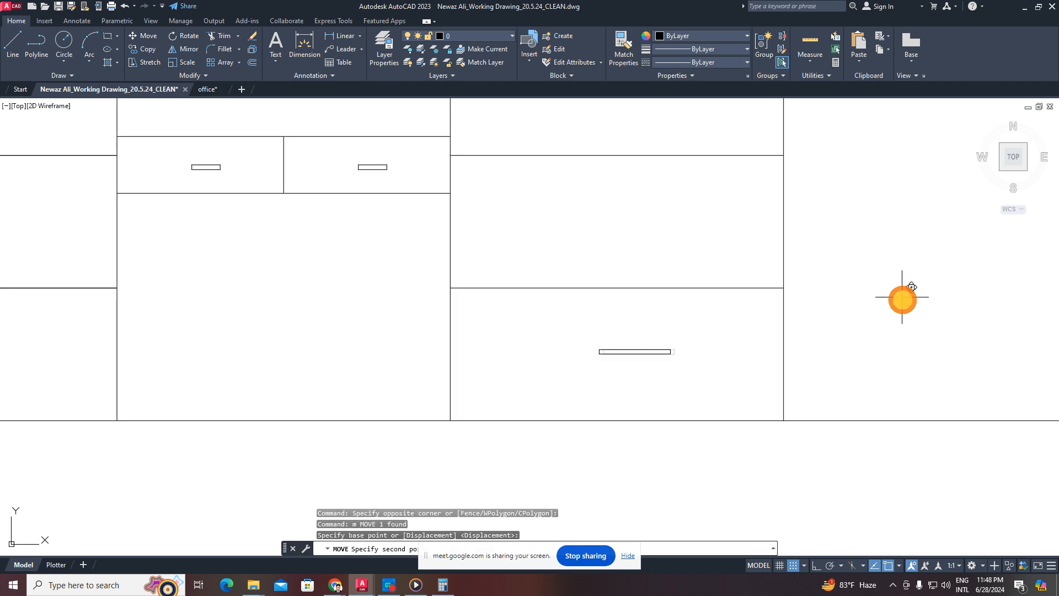
pyautogui.click(902, 298)
pyautogui.press('Escape')
# - Copy the long handle straight up by one compartment height into the drawer above
pyautogui.click(704, 338)
pyautogui.click(510, 385)
pyautogui.moveTo(617, 387); pyautogui.dragTo(576, 413, button='middle')
pyautogui.write('co')
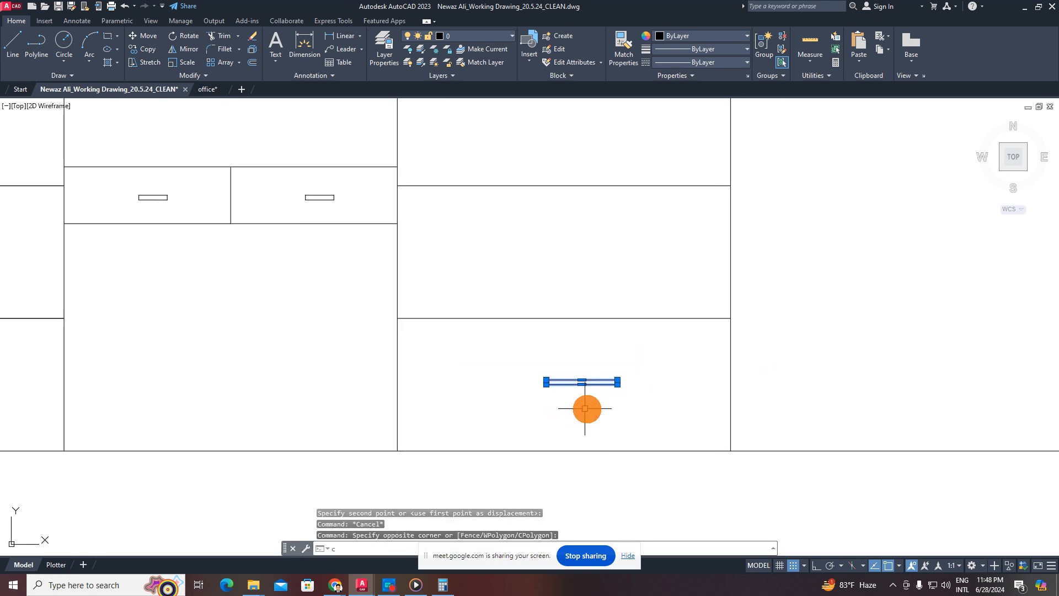
pyautogui.press('Return')
pyautogui.click(731, 451)
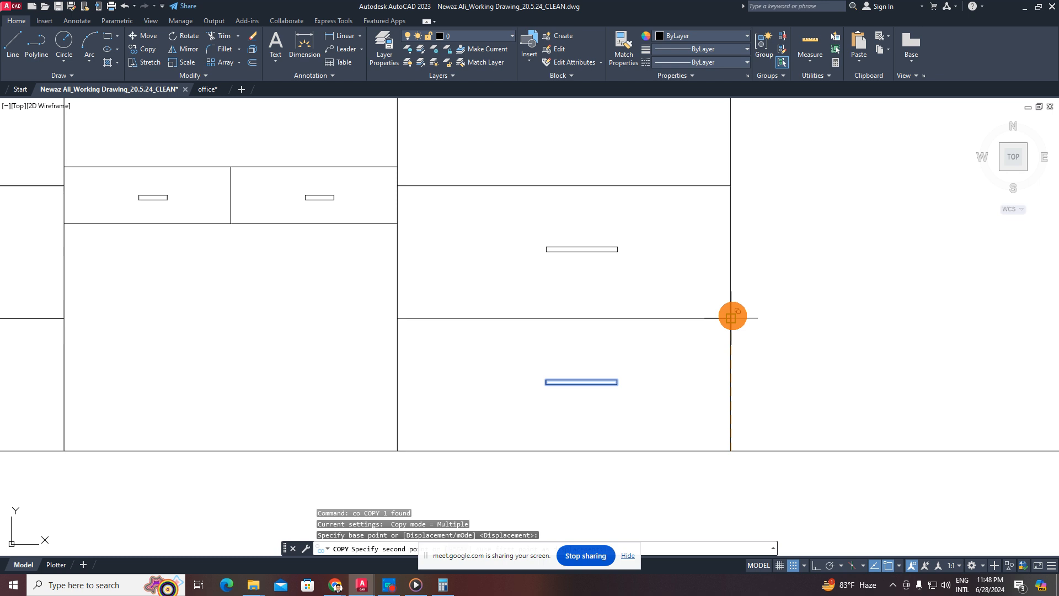
pyautogui.click(733, 316)
pyautogui.scroll(-4, 733, 316)
pyautogui.press('Escape')
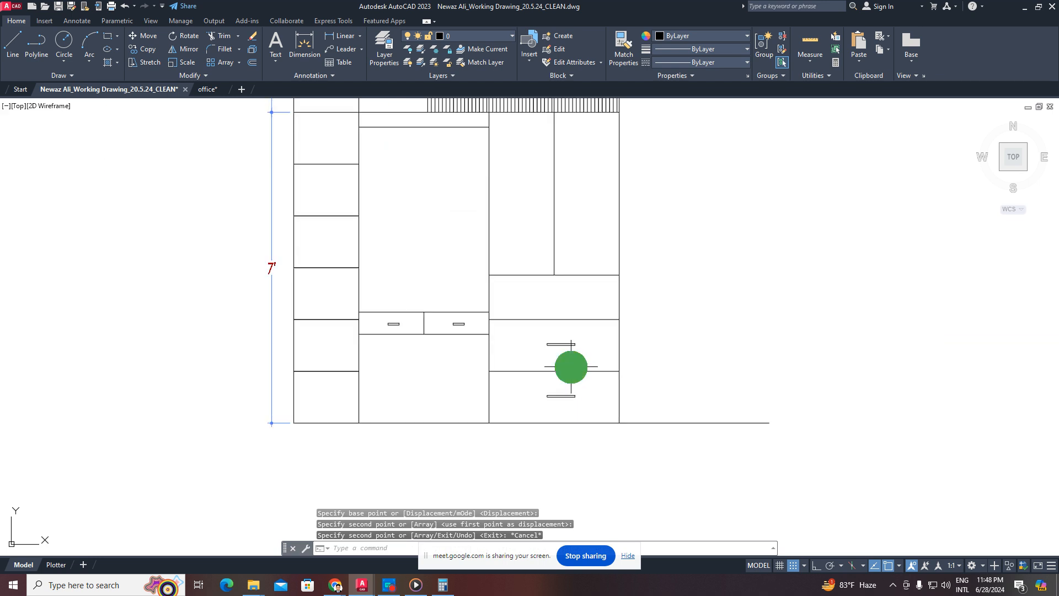
# - Erase the vertical divider in the upper section of the rightmost bay
pyautogui.moveTo(514, 289); pyautogui.dragTo(521, 346, button='middle')
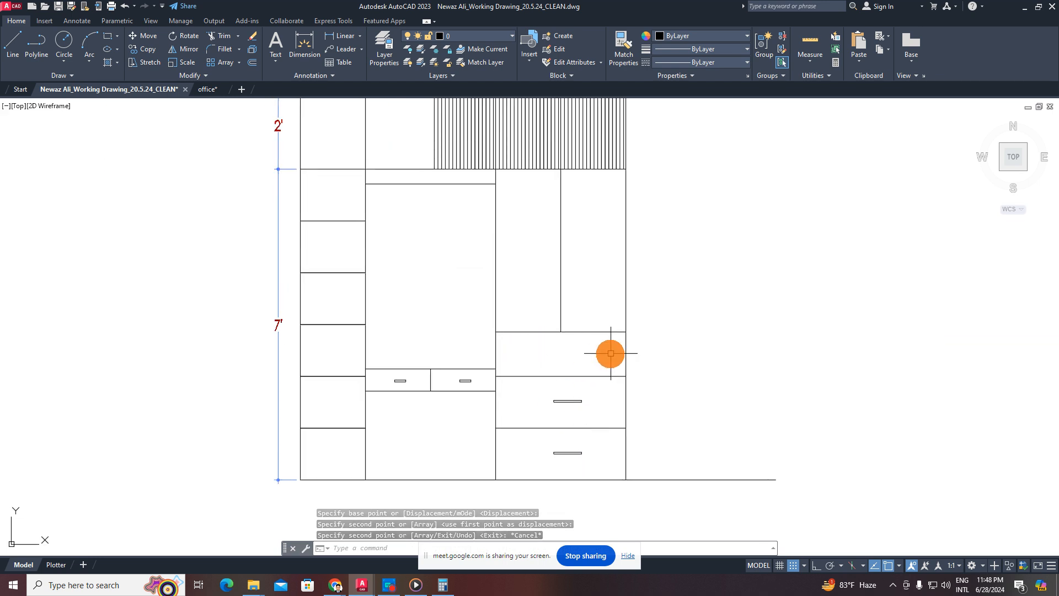
pyautogui.moveTo(560, 262); pyautogui.dragTo(559, 328, button='middle')
pyautogui.press('Escape')
pyautogui.click(560, 331)
pyautogui.press('Escape')
pyautogui.press('Escape')
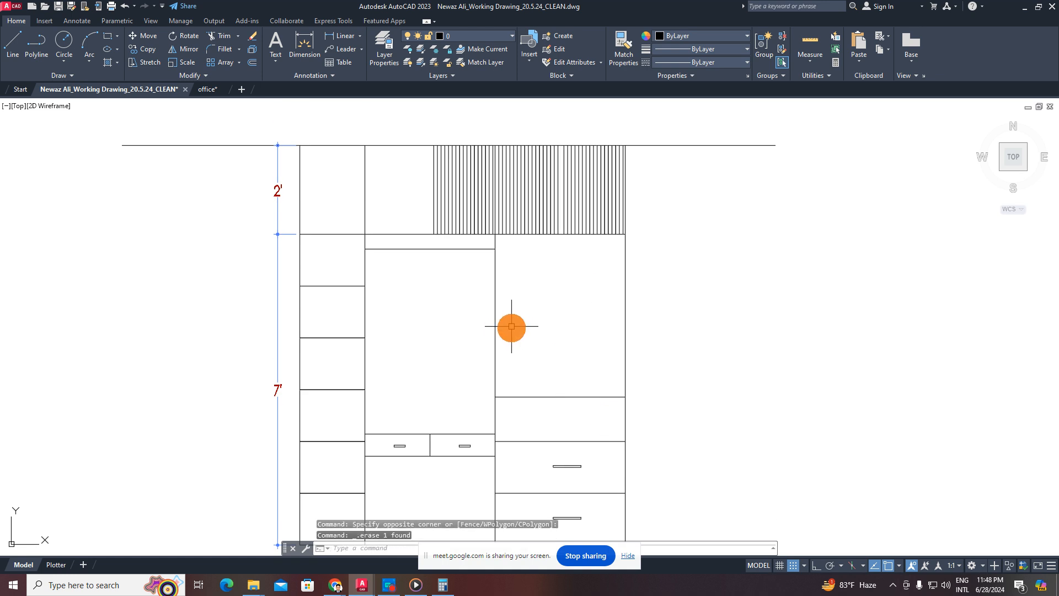
# - Offset the bottom line of the rightmost bay's upper section upward twice at 14" spacing to add two shelves
pyautogui.moveTo(537, 372); pyautogui.dragTo(539, 392, button='middle')
pyautogui.write('o')
pyautogui.press('Return')
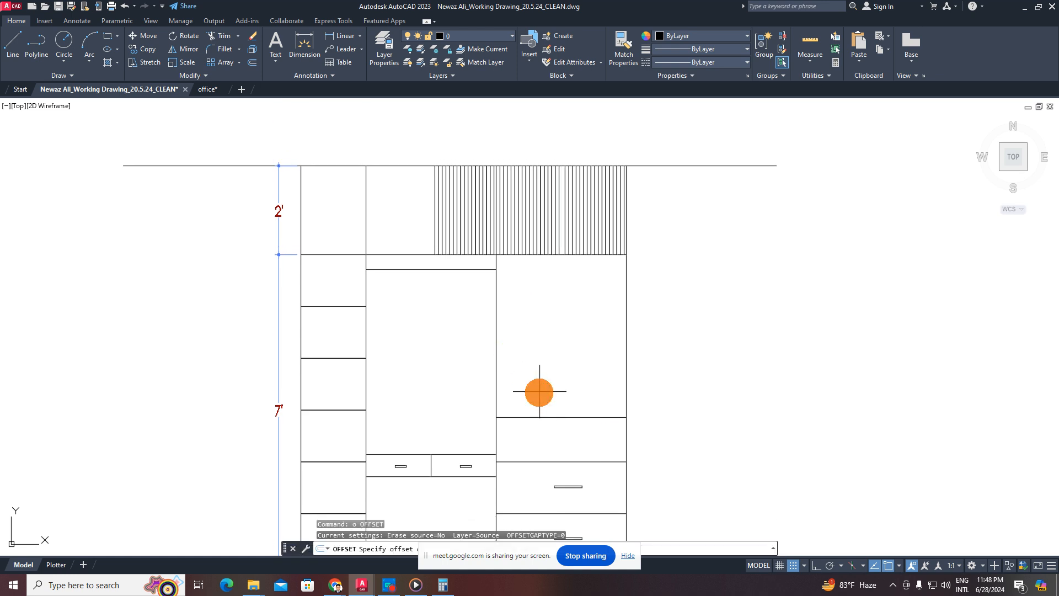
pyautogui.press('Return')
pyautogui.click(572, 418)
pyautogui.click(575, 350)
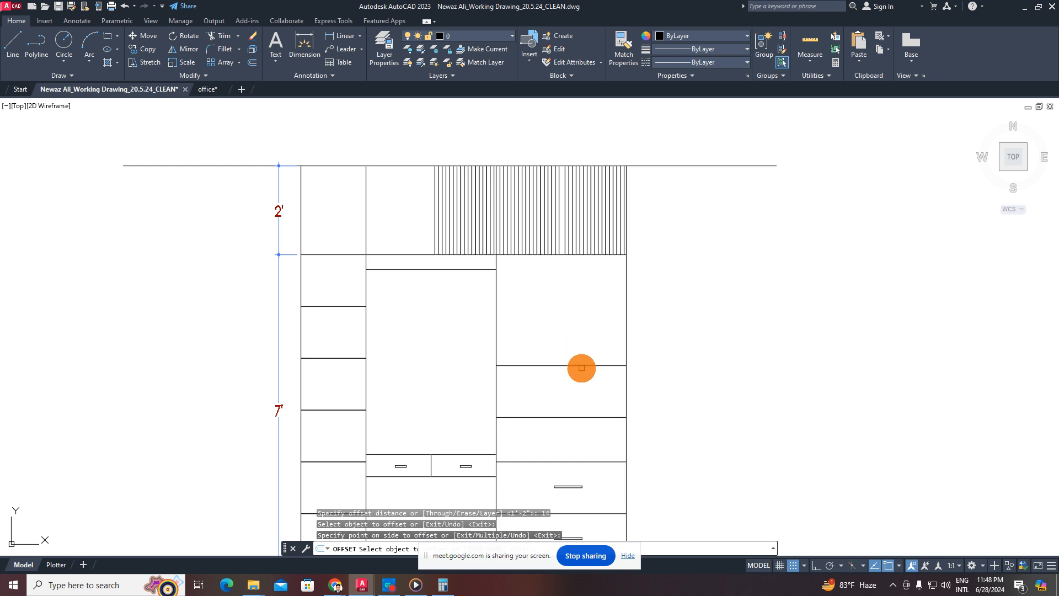
pyautogui.click(579, 365)
pyautogui.click(575, 312)
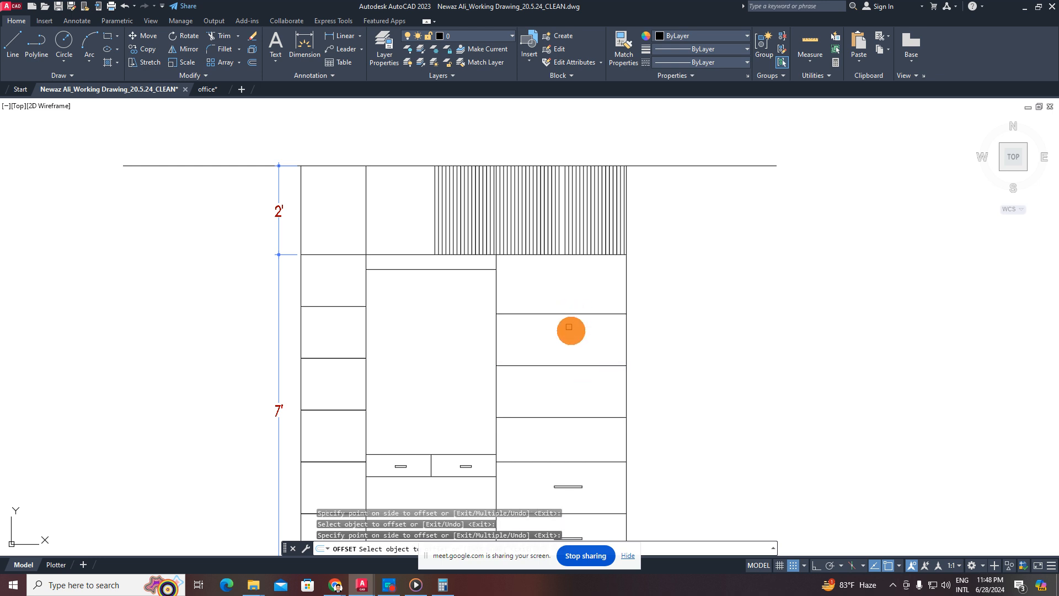
pyautogui.moveTo(569, 327); pyautogui.dragTo(506, 281, button='middle')
pyautogui.press('Escape')
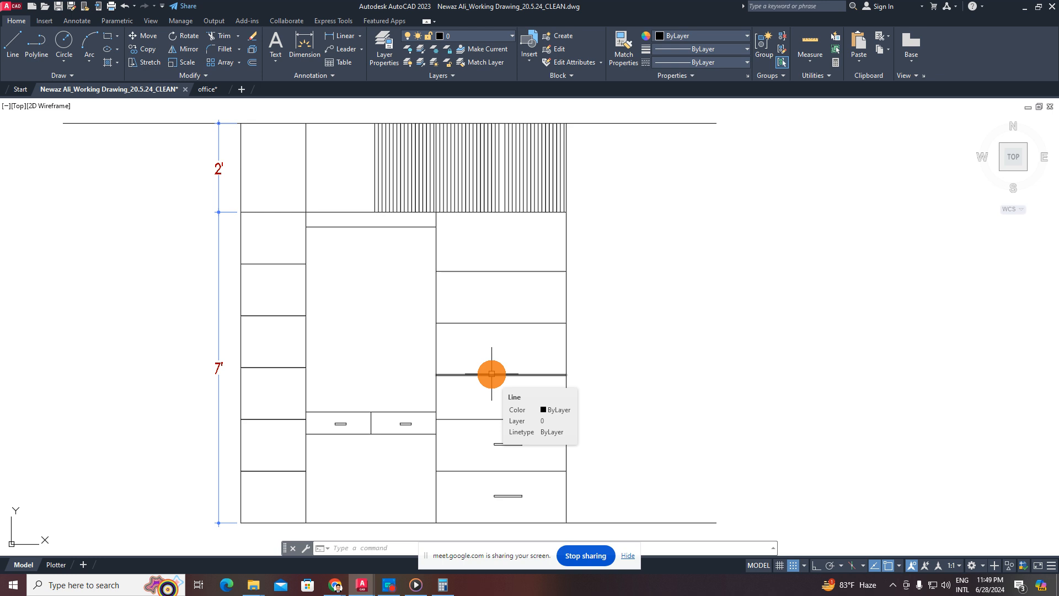
pyautogui.write('l')
pyautogui.press('Return')
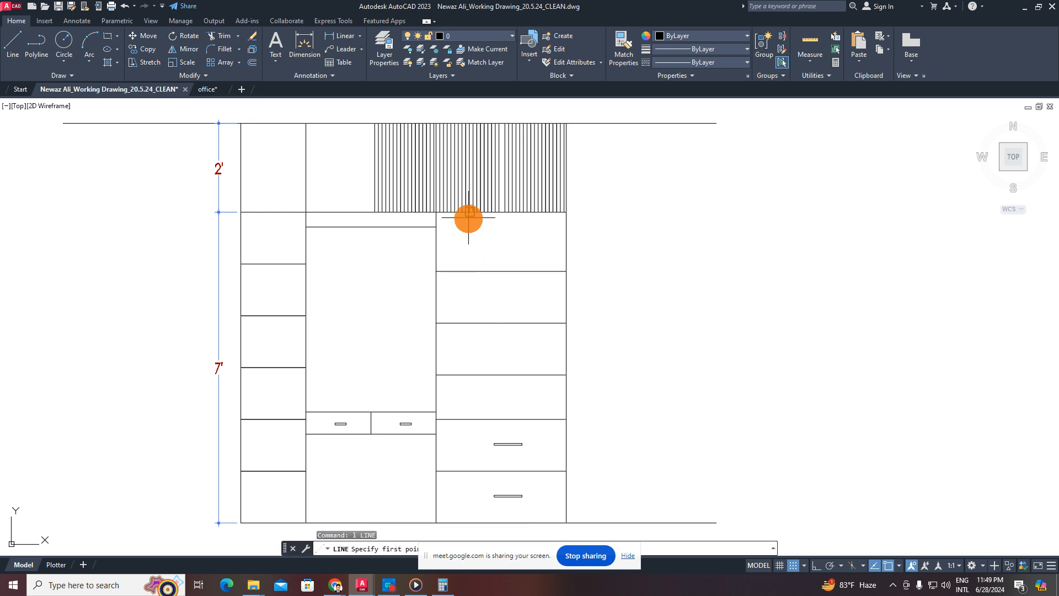
pyautogui.click(500, 212)
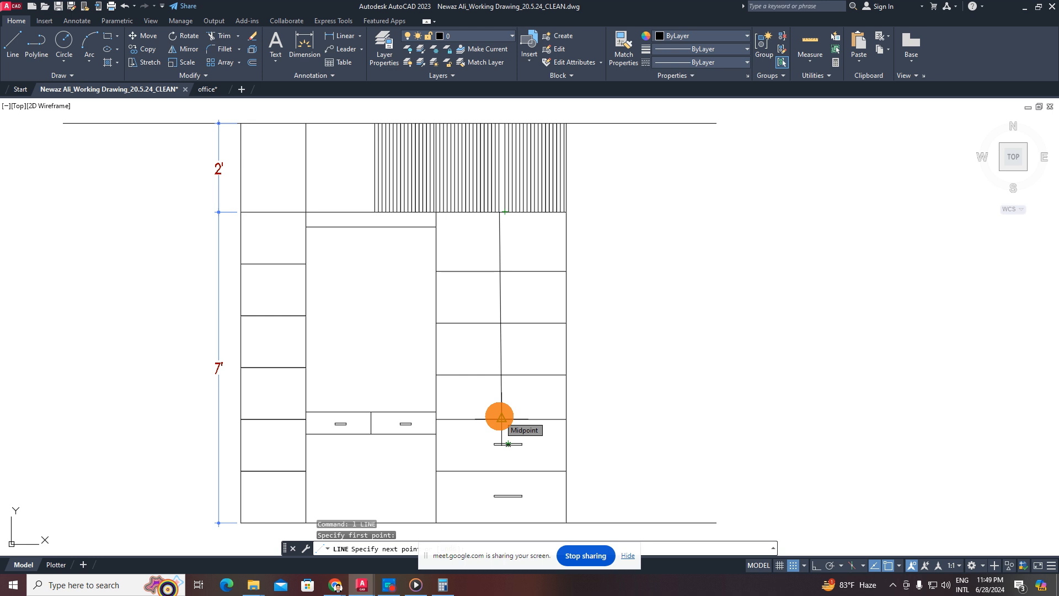
pyautogui.press('Escape')
pyautogui.press('Escape')
pyautogui.scroll(-3, 498, 411)
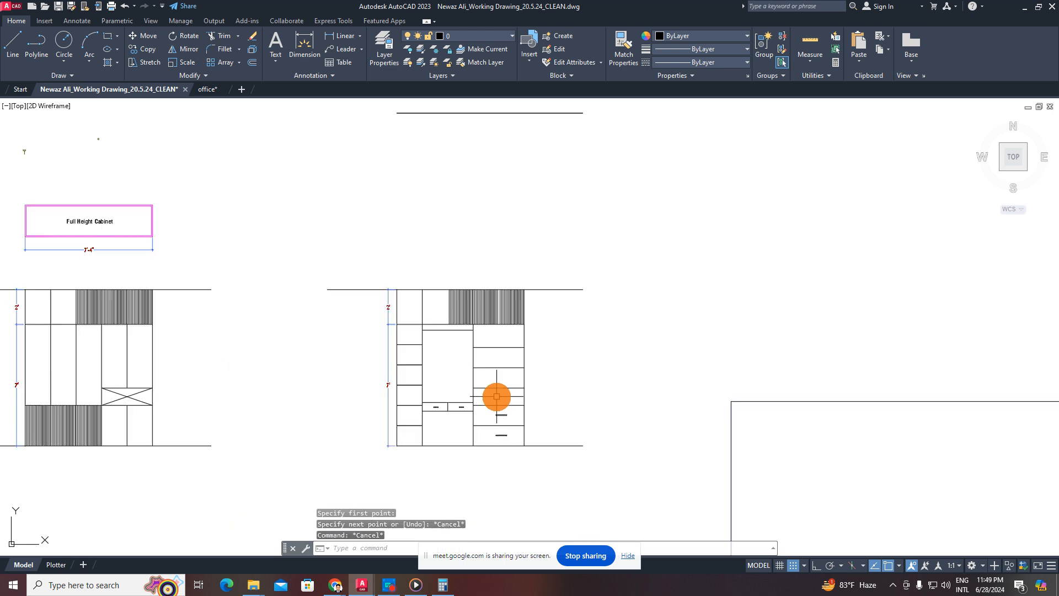
pyautogui.scroll(1, 558, 444)
pyautogui.moveTo(558, 444); pyautogui.dragTo(575, 411, button='middle')
pyautogui.click(641, 371)
pyautogui.click(615, 465)
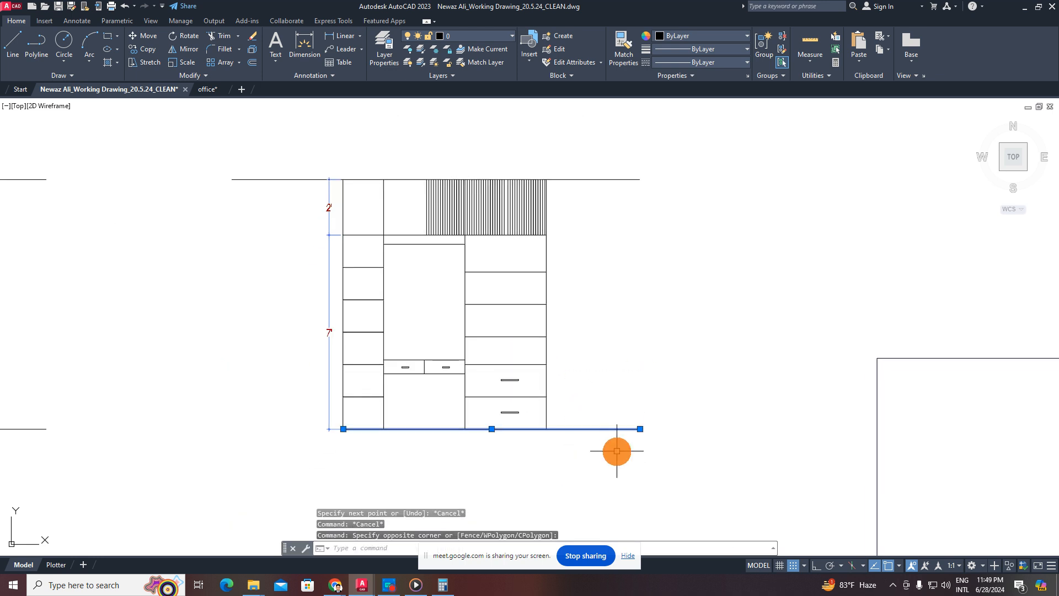
pyautogui.moveTo(616, 452); pyautogui.dragTo(637, 402, button='middle')
pyautogui.press('Escape')
pyautogui.click(660, 362)
pyautogui.press('Escape')
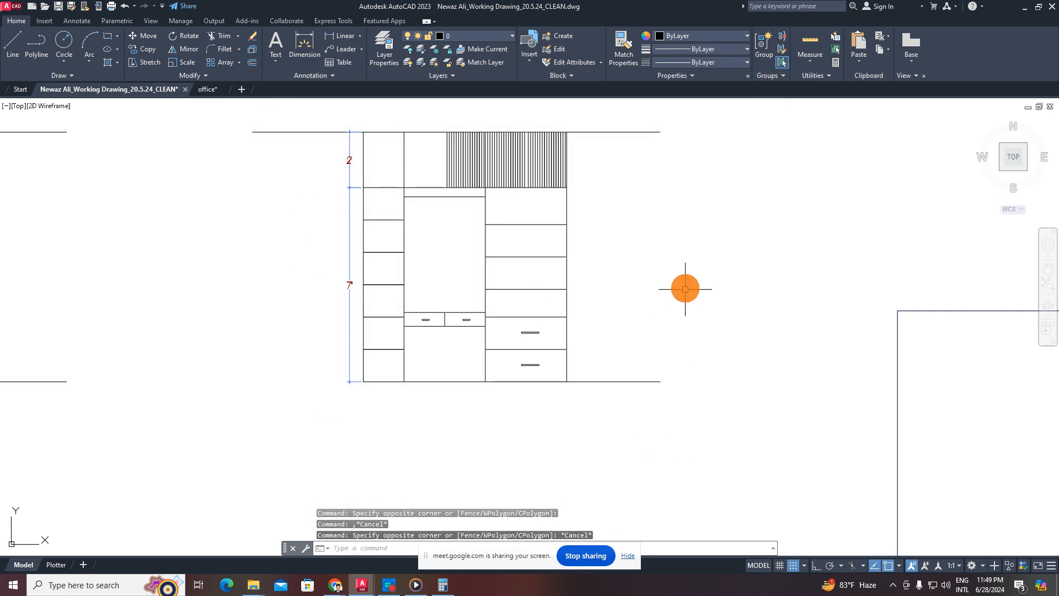
# - Move the internal elevation's floor line horizontally left by about 1'-7 1/2" to centre it under the cabinet, and save the drawing
pyautogui.click(685, 286)
pyautogui.click(595, 431)
pyautogui.moveTo(600, 433); pyautogui.dragTo(620, 402, button='middle')
pyautogui.write('m')
pyautogui.press('space')
pyautogui.click(650, 432)
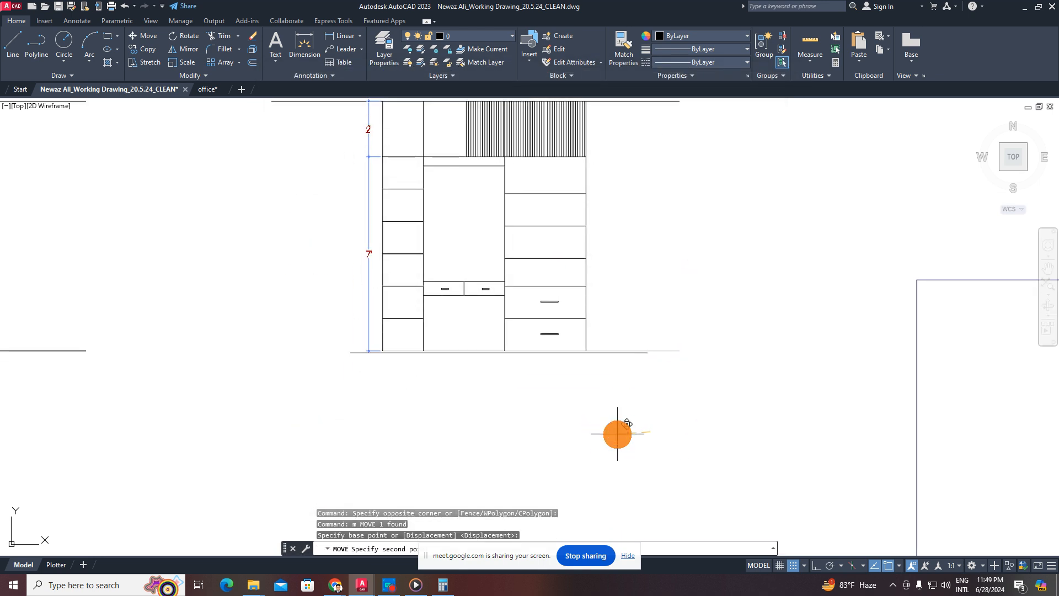
pyautogui.press('F8')
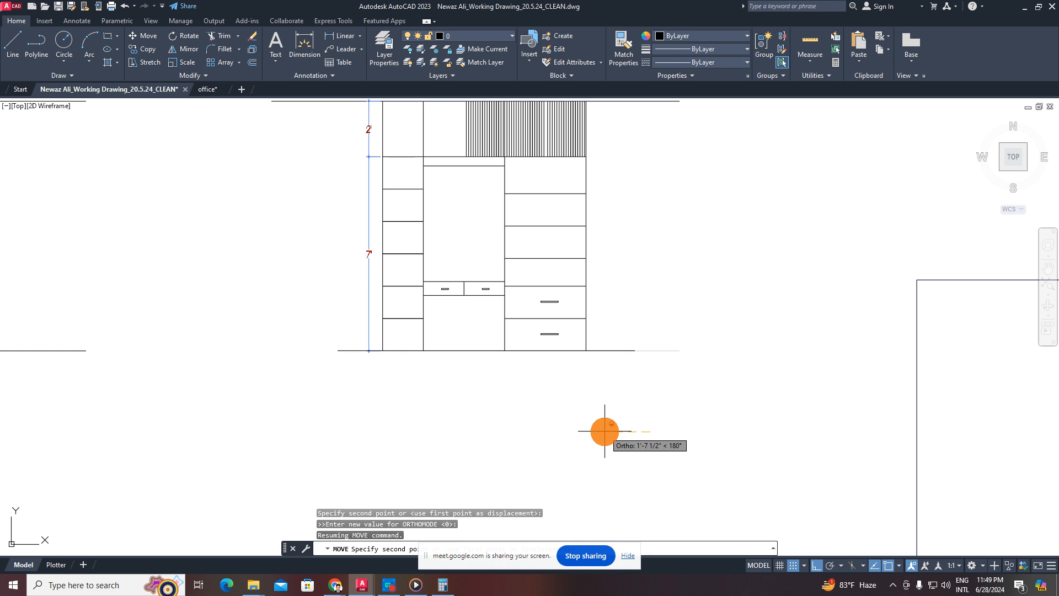
pyautogui.press('Escape')
pyautogui.scroll(-4, 603, 430)
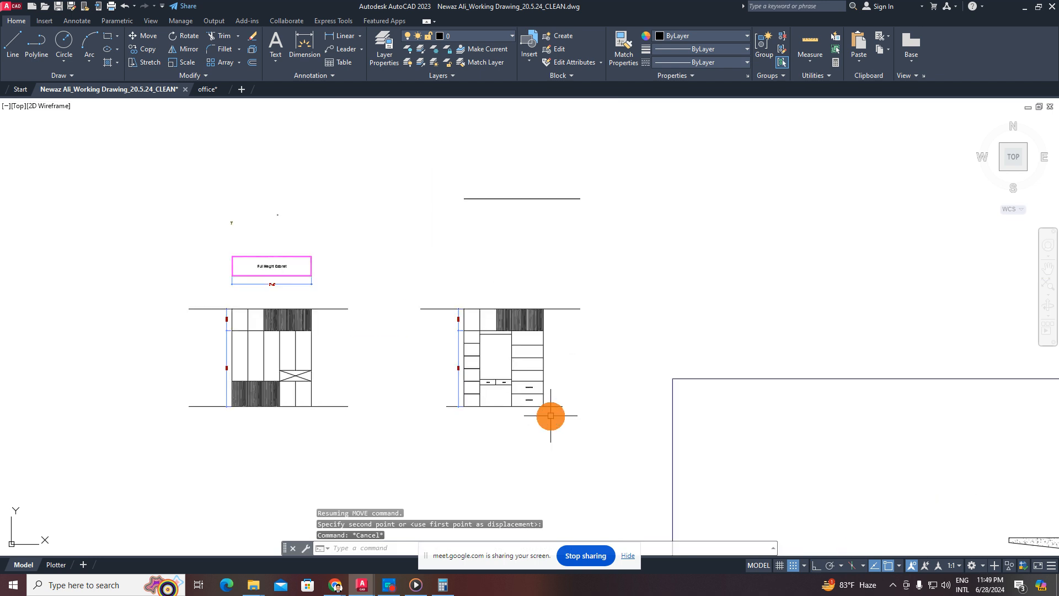
pyautogui.hotkey('ctrl', 's')
# - Review the internal cabinet elevation's fluted upper panel, wide bay, shelves and drawers, and its place among the neighbouring plans
pyautogui.moveTo(503, 340)
pyautogui.mouseDown(button='middle')
pyautogui.moveTo(568, 326)
pyautogui.moveTo(535, 271)
pyautogui.mouseUp(button='middle')
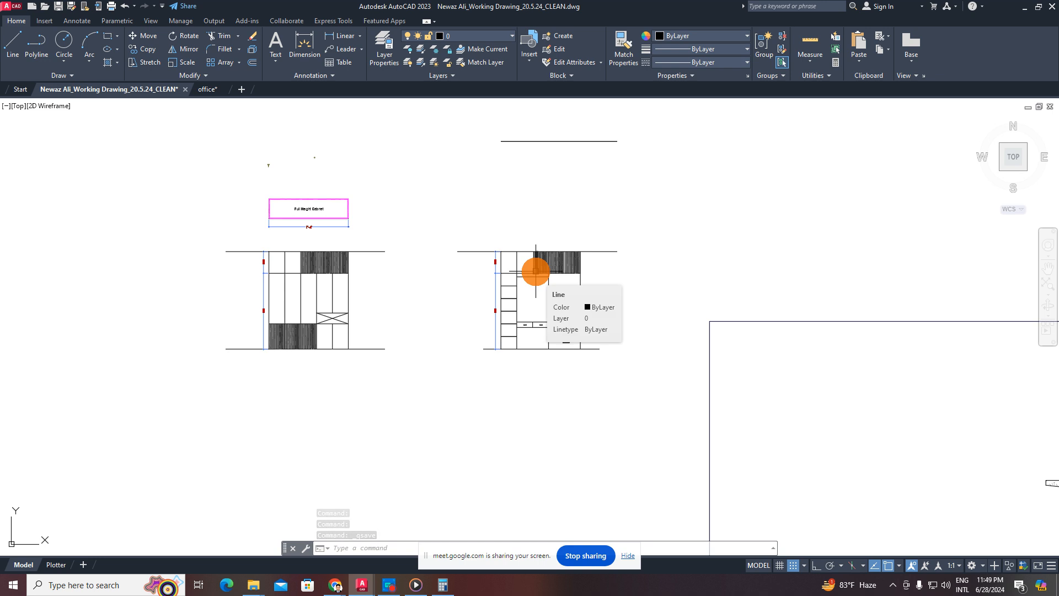
pyautogui.scroll(2, 550, 265)
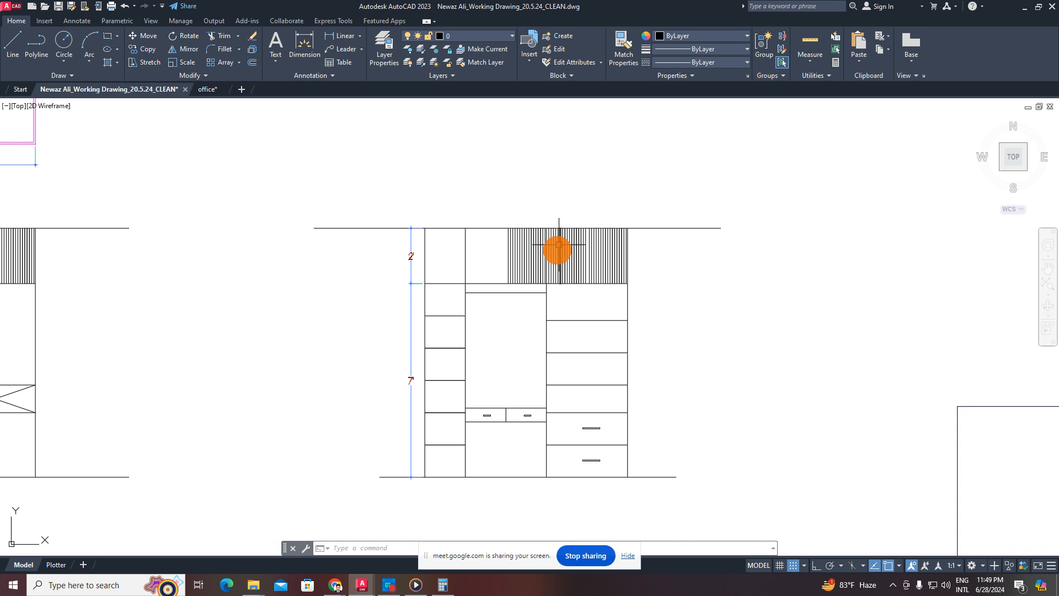
pyautogui.scroll(-2, 549, 274)
pyautogui.scroll(-3, 550, 272)
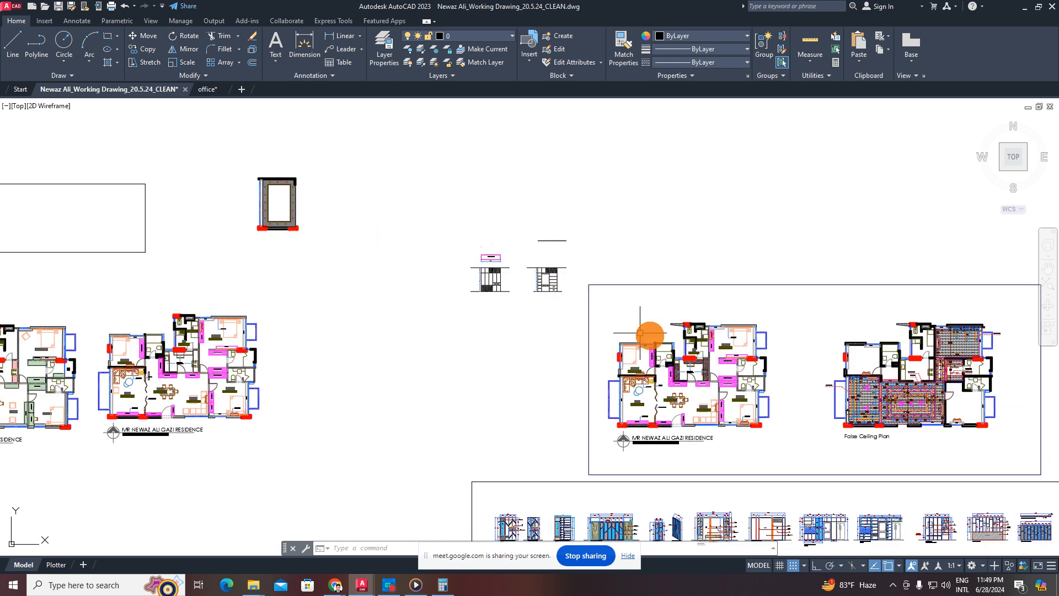
pyautogui.scroll(3, 551, 289)
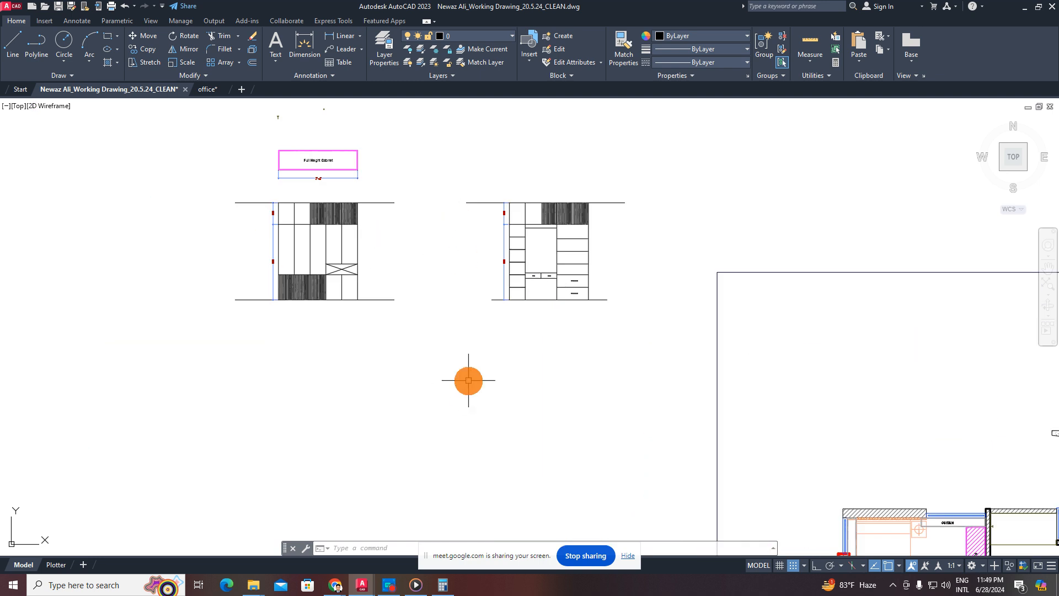
pyautogui.moveTo(468, 378); pyautogui.dragTo(487, 433, button='middle')
pyautogui.scroll(2, 538, 326)
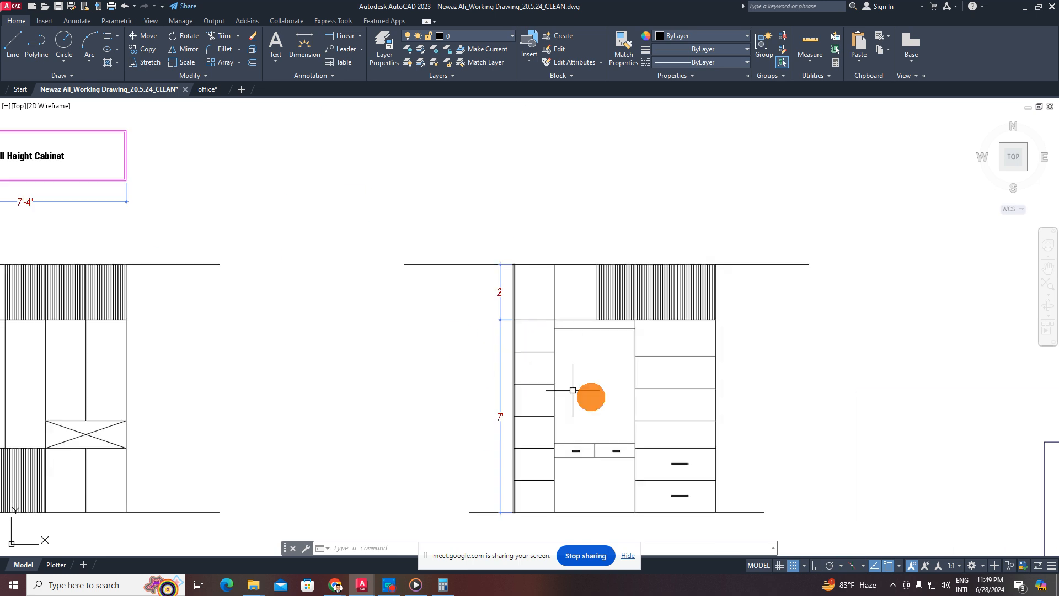
pyautogui.moveTo(589, 397); pyautogui.dragTo(525, 374, button='middle')
pyautogui.scroll(3, 514, 326)
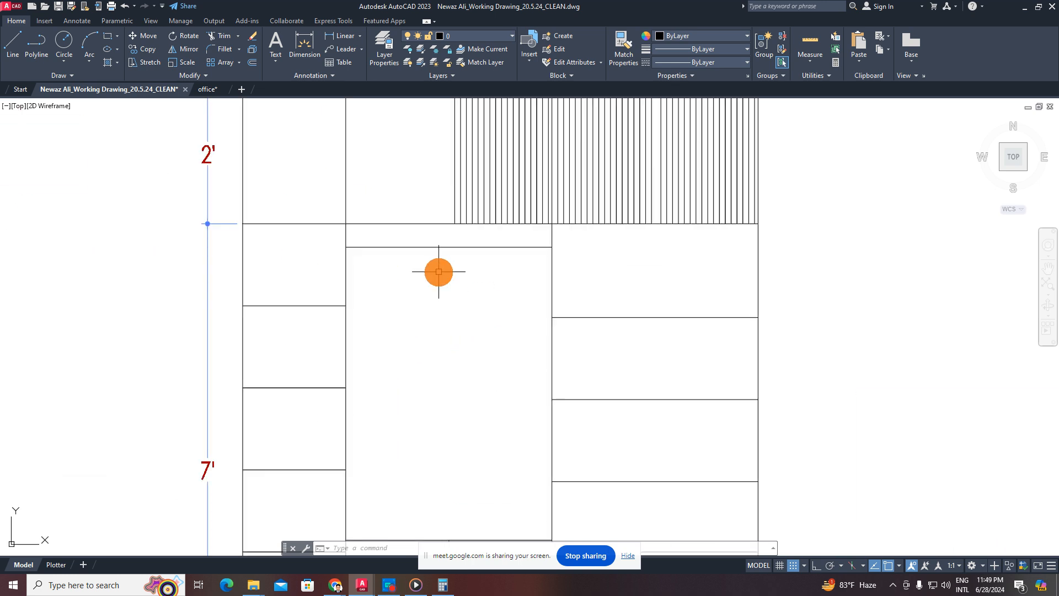
pyautogui.scroll(-3, 439, 272)
pyautogui.scroll(1, 510, 288)
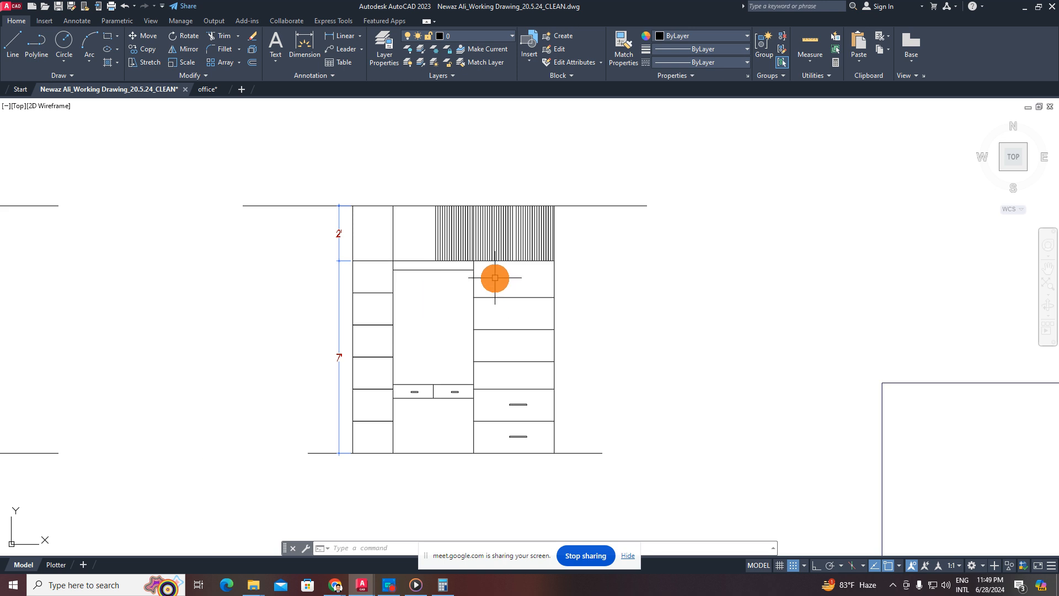
pyautogui.click(389, 584)
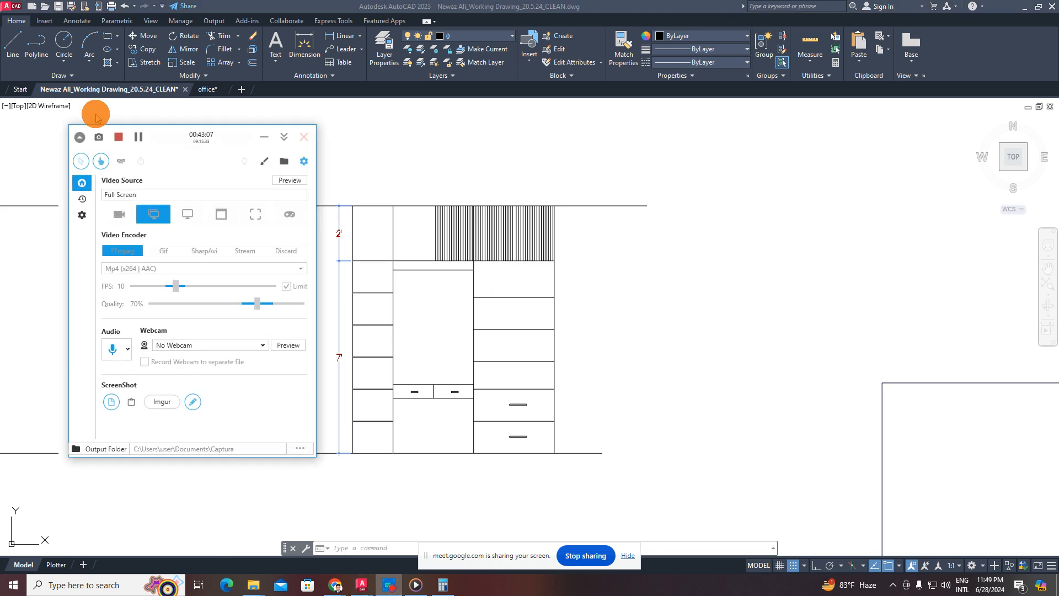